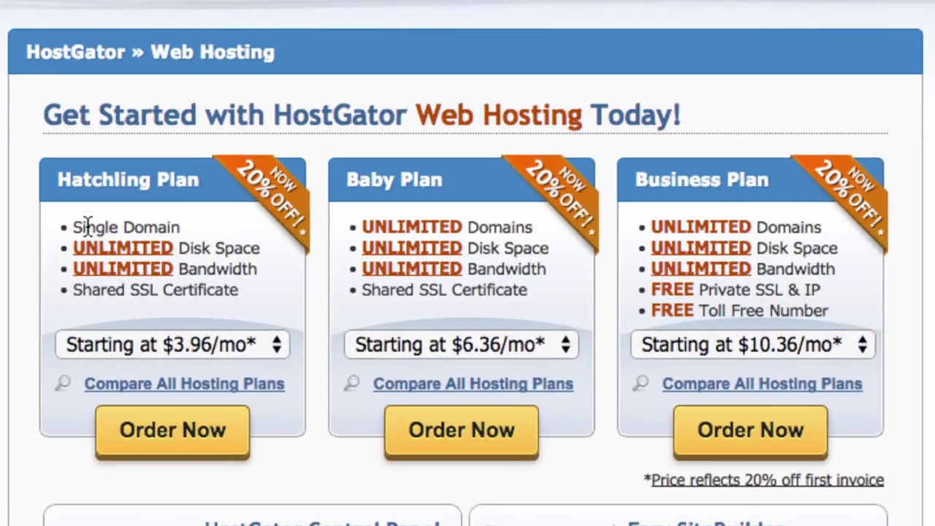
- Highlight the Hatchling Plan's Single Domain limit and its whole plan card
double_click(86, 226)
double_click(149, 227)
click(183, 237)
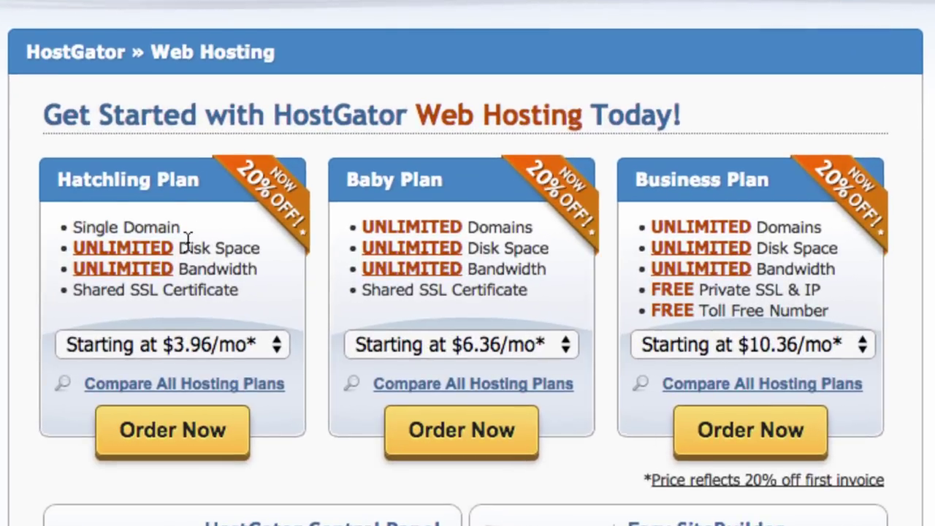
triple_click(230, 245)
click(231, 266)
- Point out the Baby Plan's unlimited domains, disk space, bandwidth and SSL certificate features
double_click(490, 226)
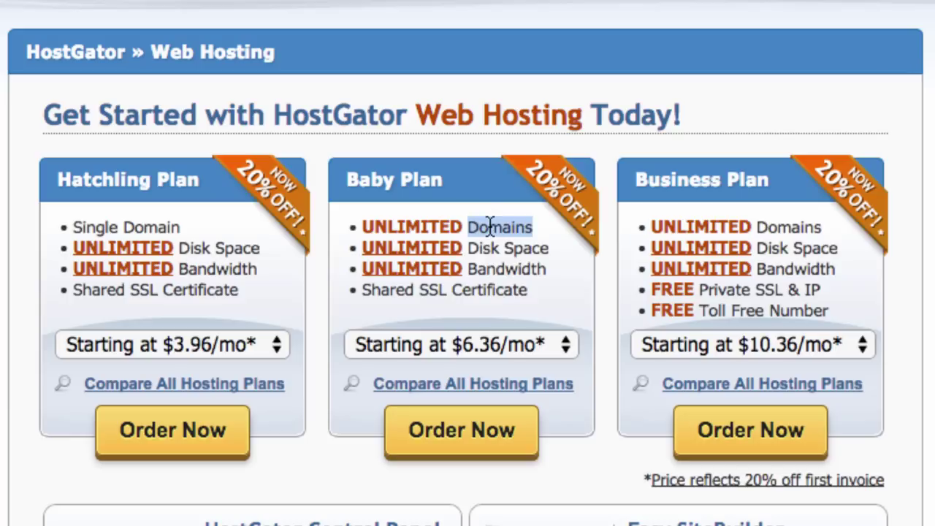
double_click(482, 248)
double_click(490, 233)
double_click(484, 249)
click(520, 249)
triple_click(501, 248)
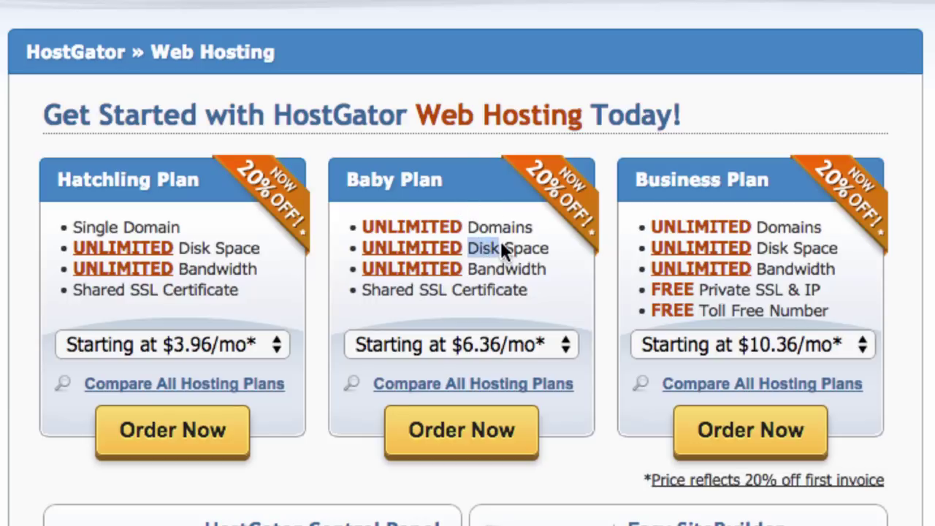
double_click(505, 269)
double_click(500, 299)
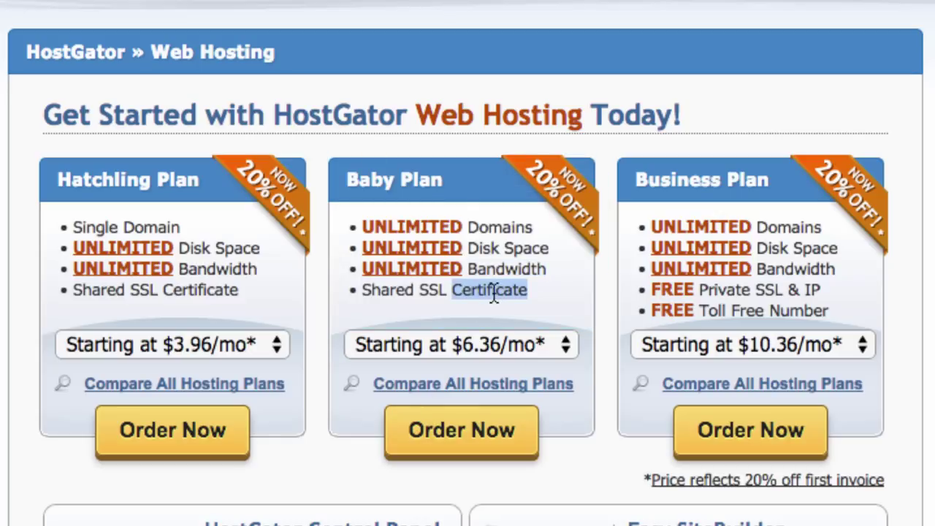
click(493, 295)
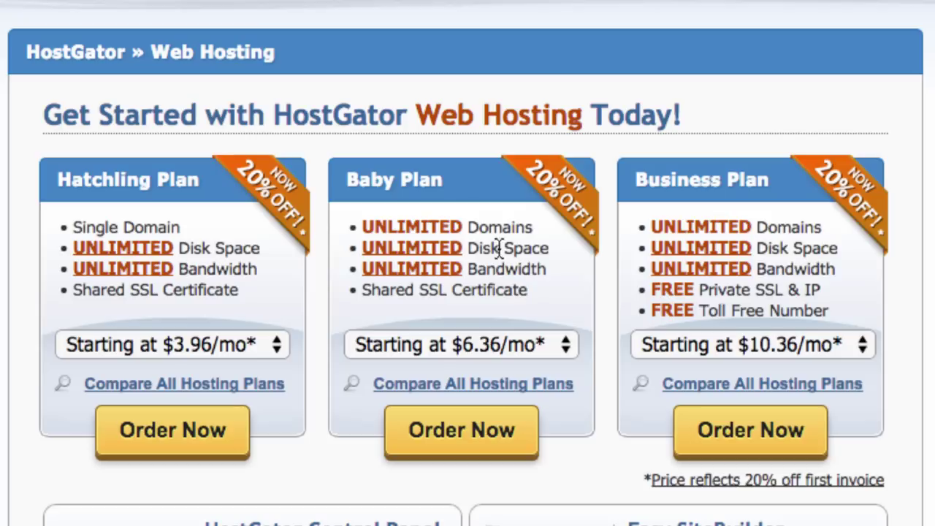
- Pick Monthly at $7.96/mo for the Baby Plan and order it
click(488, 337)
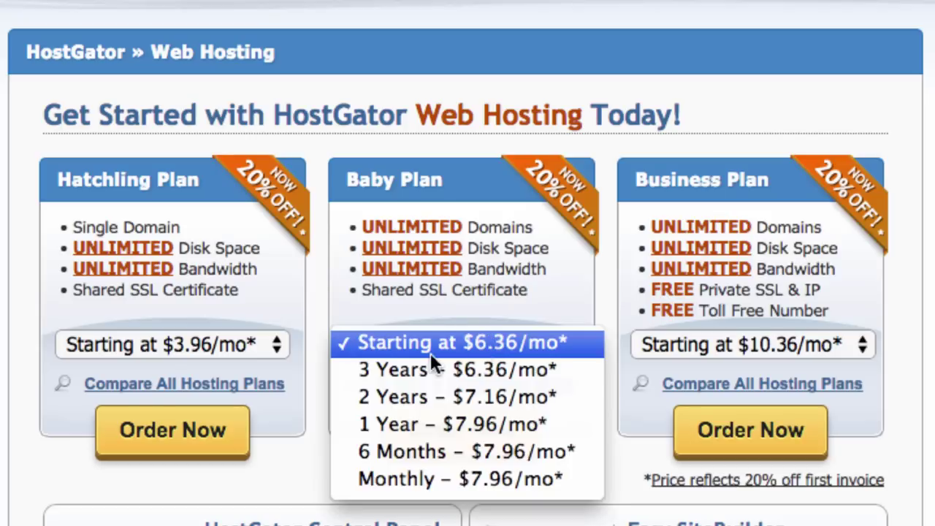
click(432, 479)
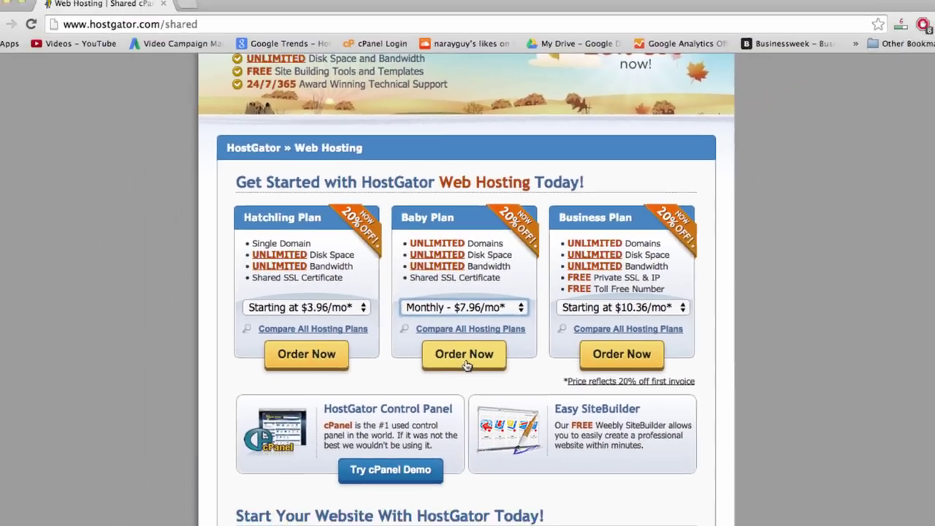
click(465, 451)
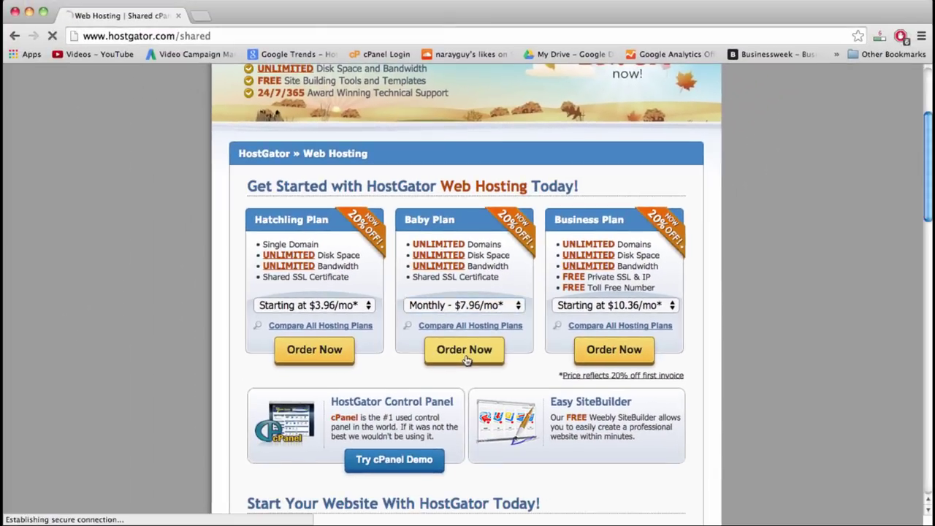
- Scroll to the order wizard and highlight words in its HostGator Order title
scroll(340, 233, down, 1)
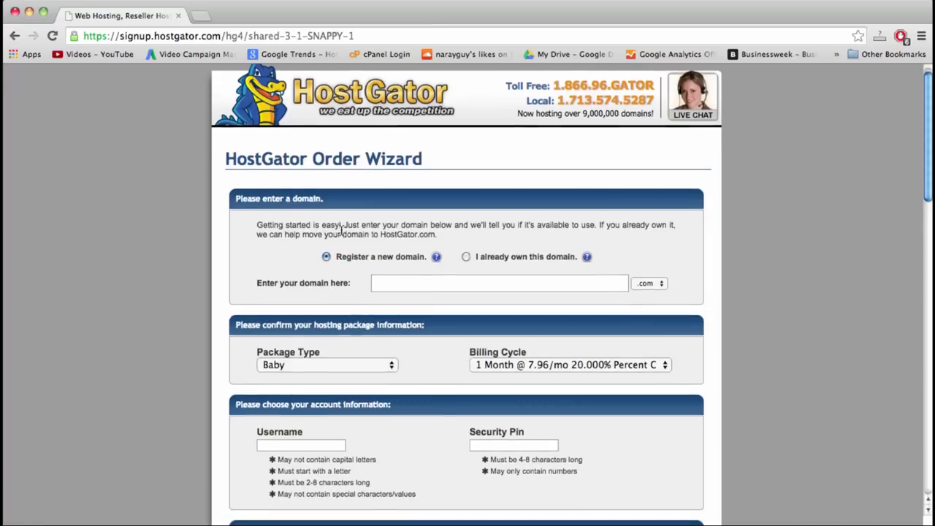
double_click(274, 161)
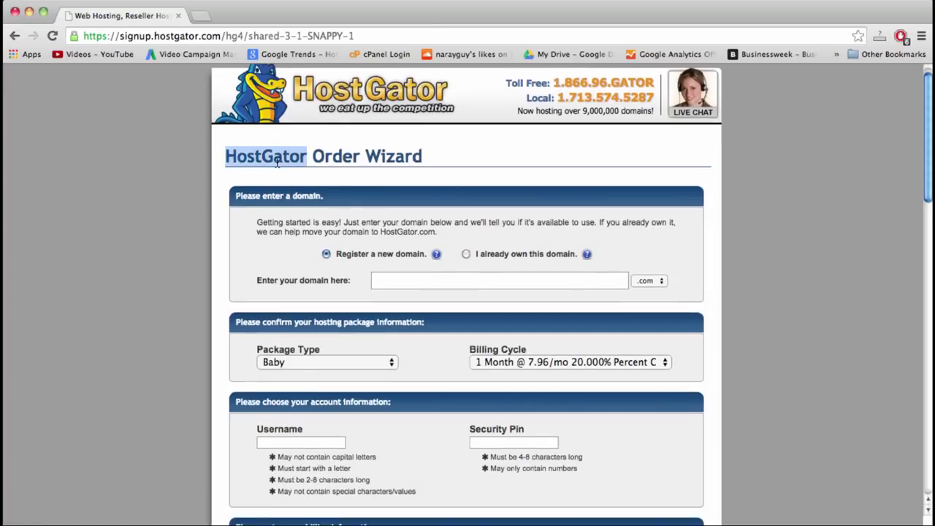
click(328, 156)
double_click(329, 157)
click(388, 155)
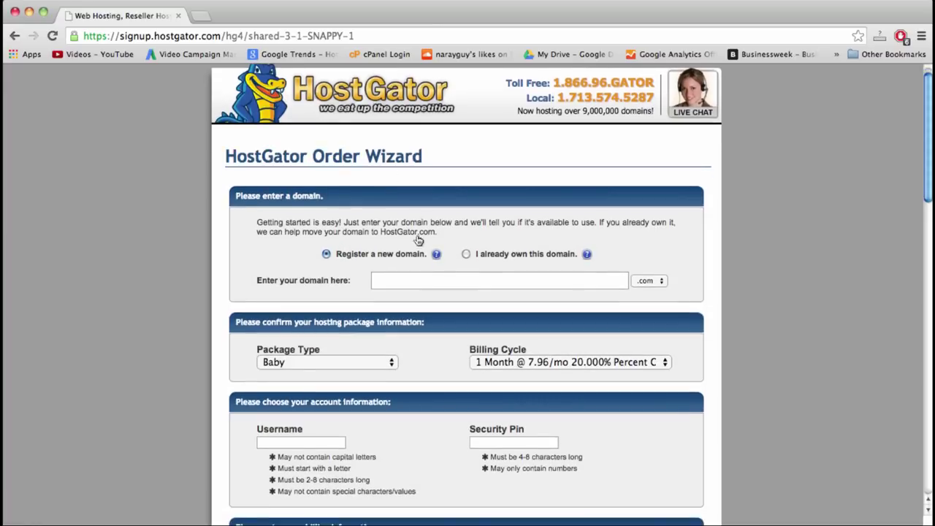
- Check dearblogger with .com and then .org, both unavailable, then start a new browser tab
click(414, 283)
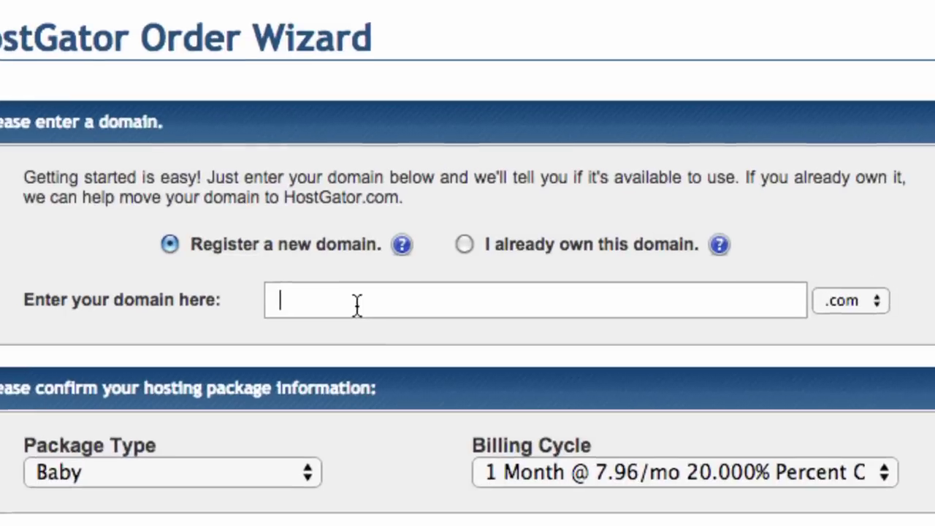
text(dearblogger)
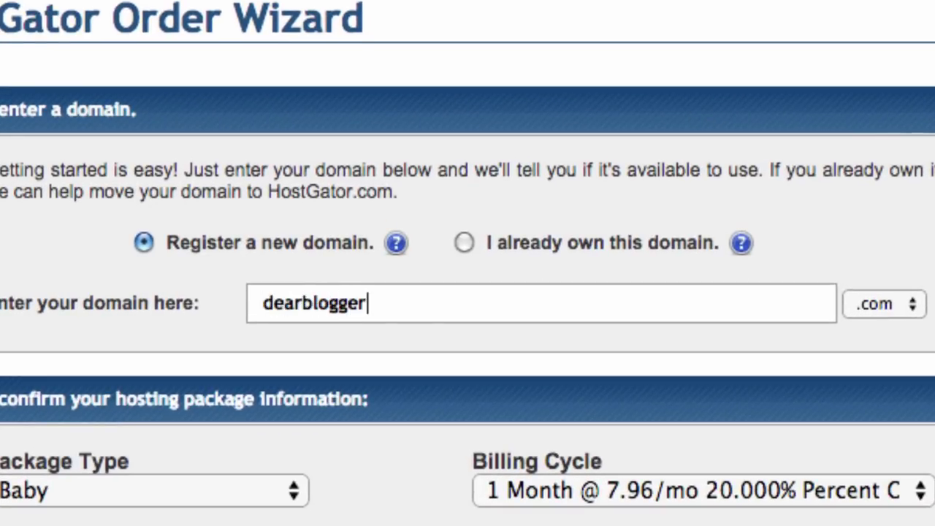
key(Return)
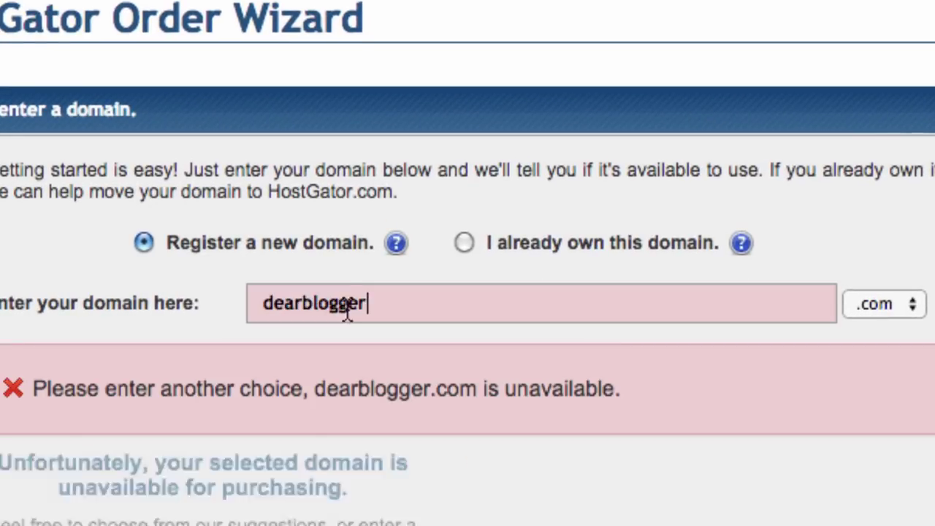
click(874, 303)
click(876, 345)
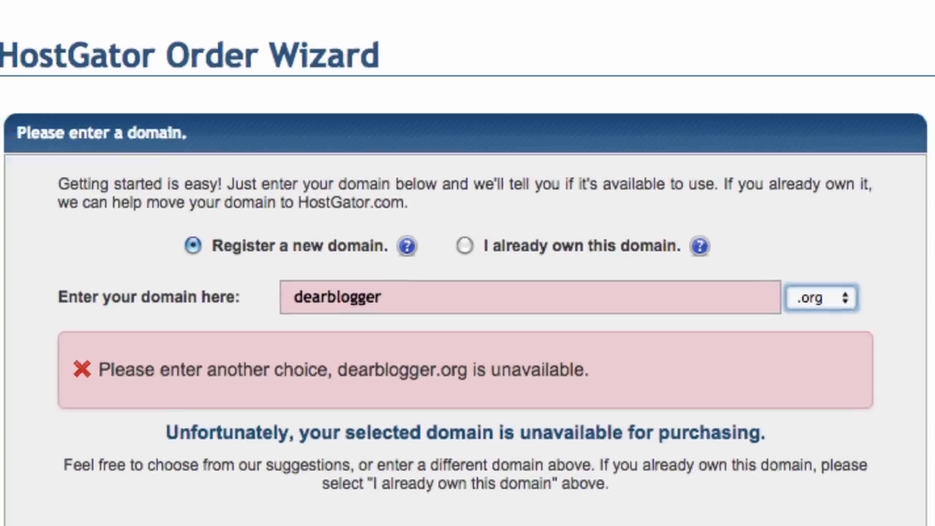
key(ctrl+t)
- Browse the existing dearblogger.org site, close its tab, and select the dearblogger domain text
text(dear)
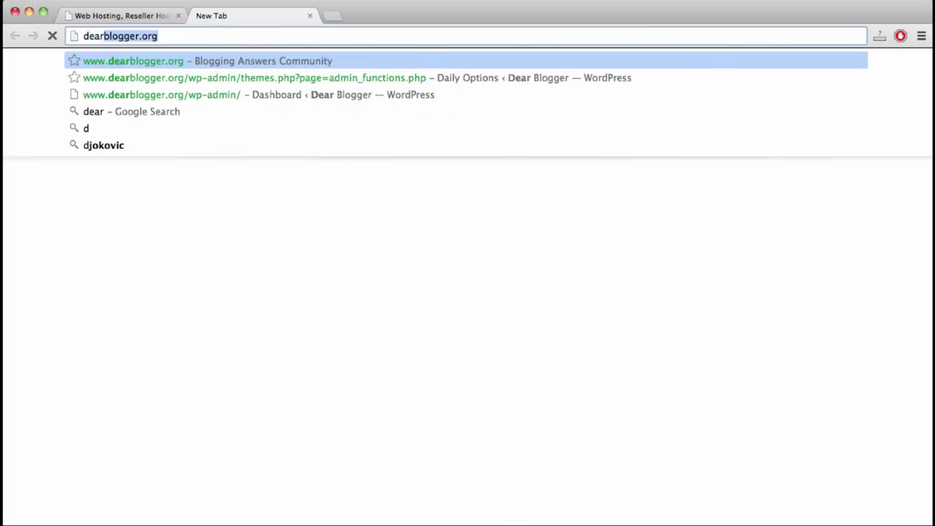
key(Return)
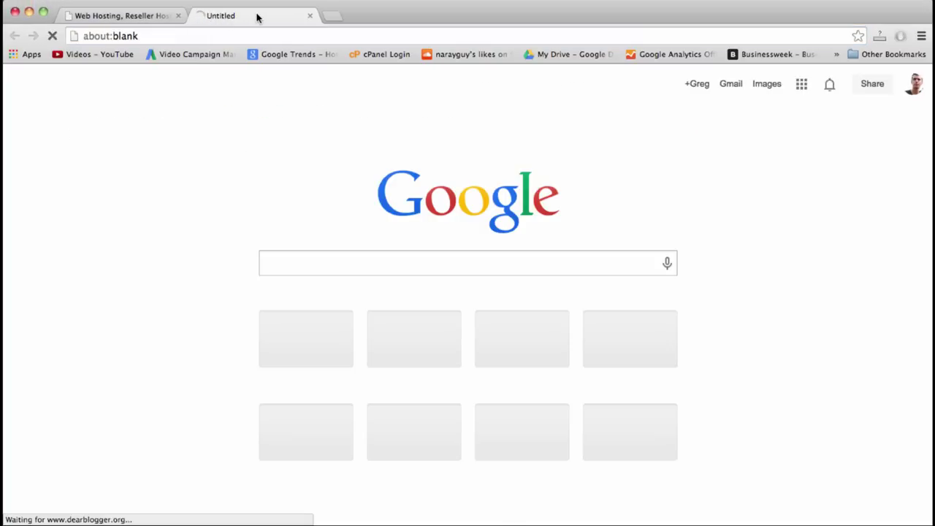
click(257, 35)
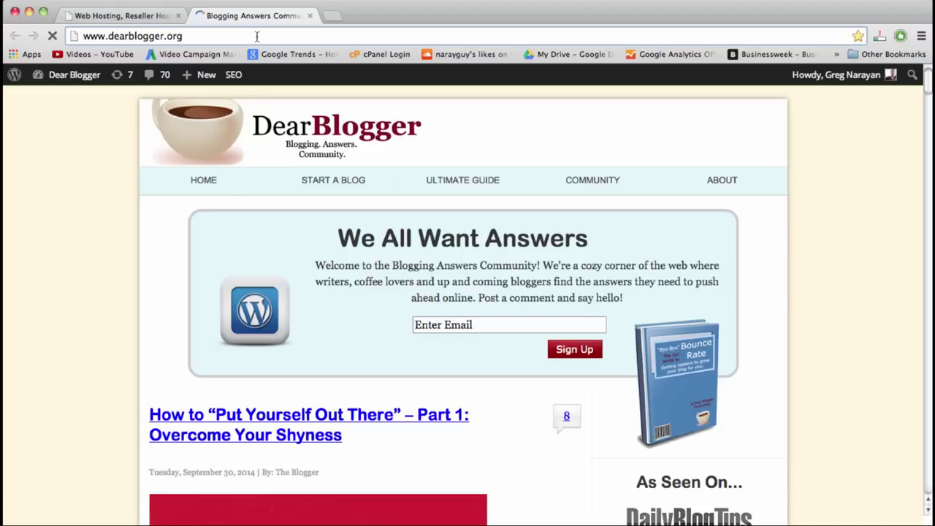
scroll(410, 255, down, 3)
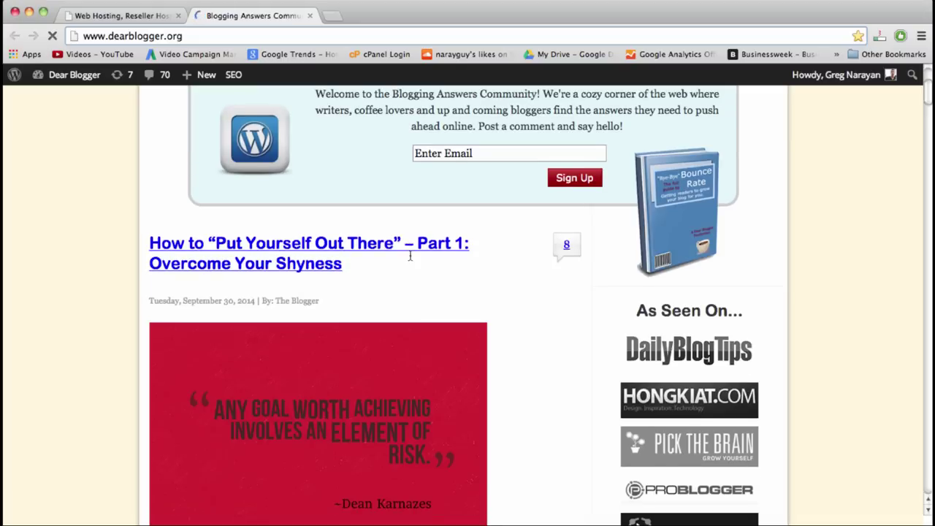
scroll(409, 256, down, 10)
scroll(409, 256, up, 12)
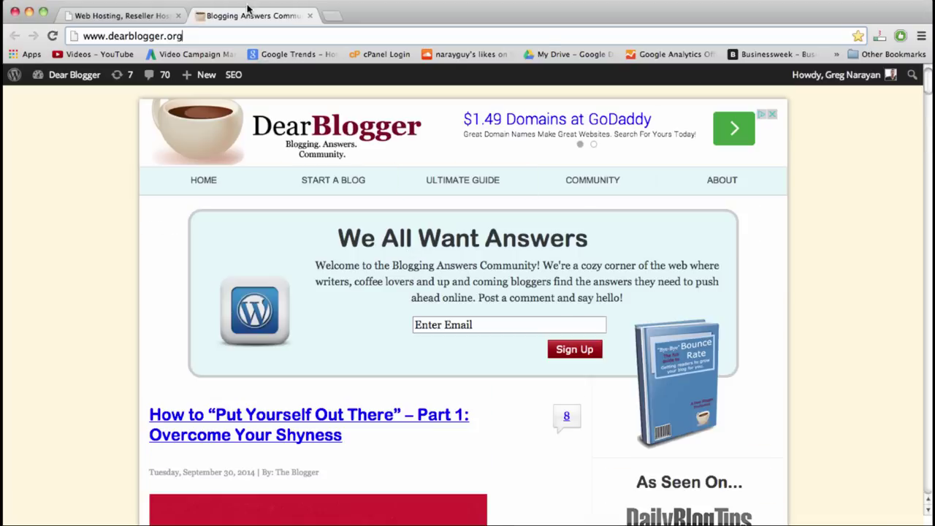
click(311, 16)
double_click(401, 280)
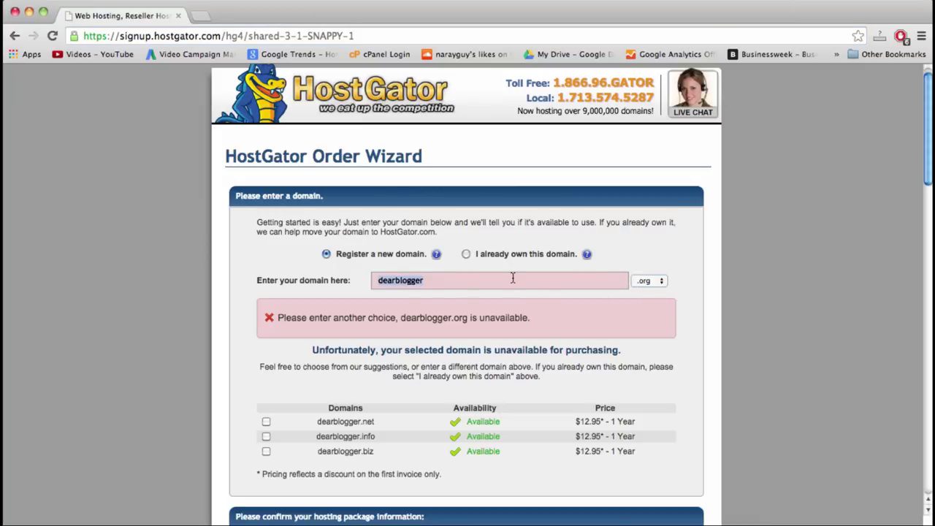
- Review the extension choices and the existing-domain option, staying with registering a new domain
click(632, 284)
click(538, 283)
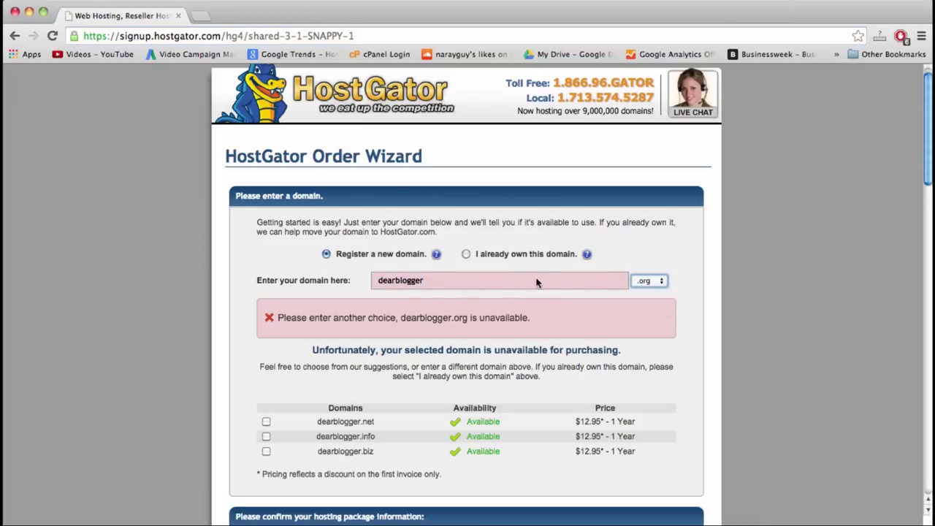
click(465, 254)
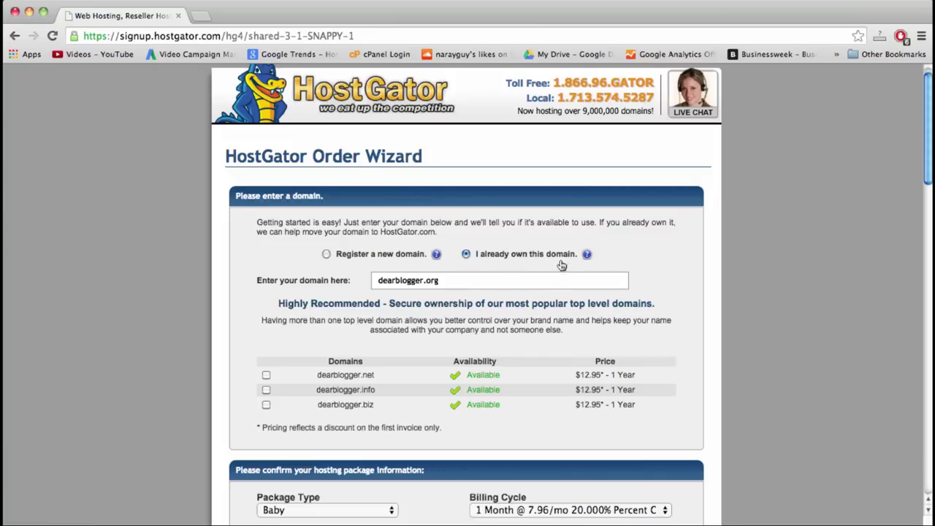
click(327, 253)
- Replace dearblogger with beginnerwordpresstutorial and set the extension to .com
double_click(405, 281)
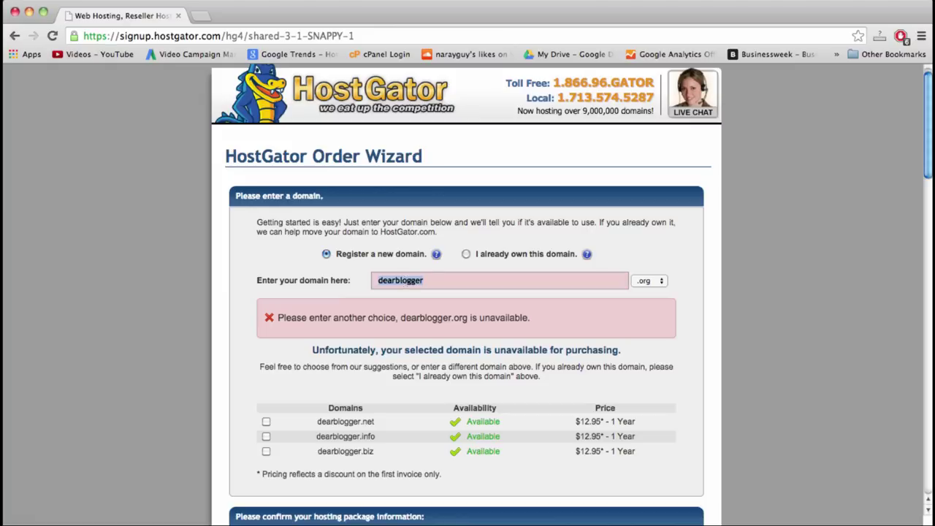
text(beginnerwordpre)
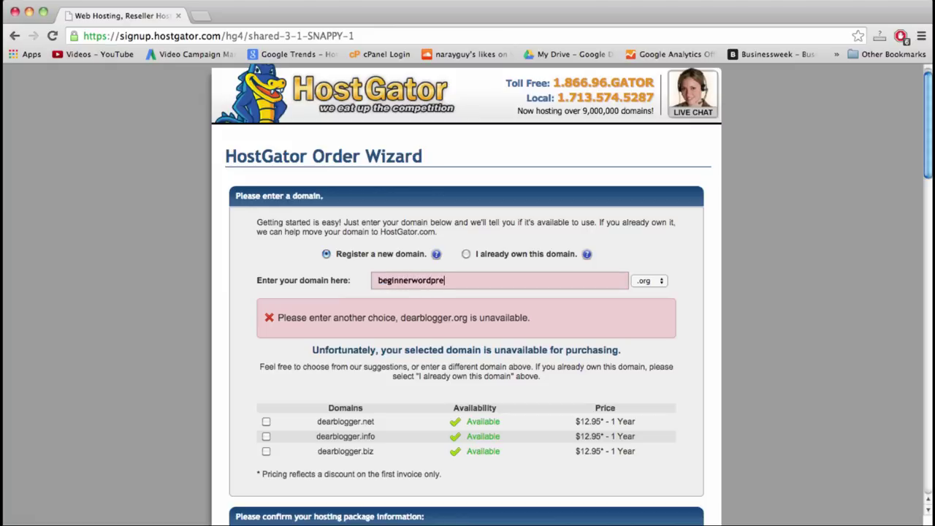
text(sstutorial)
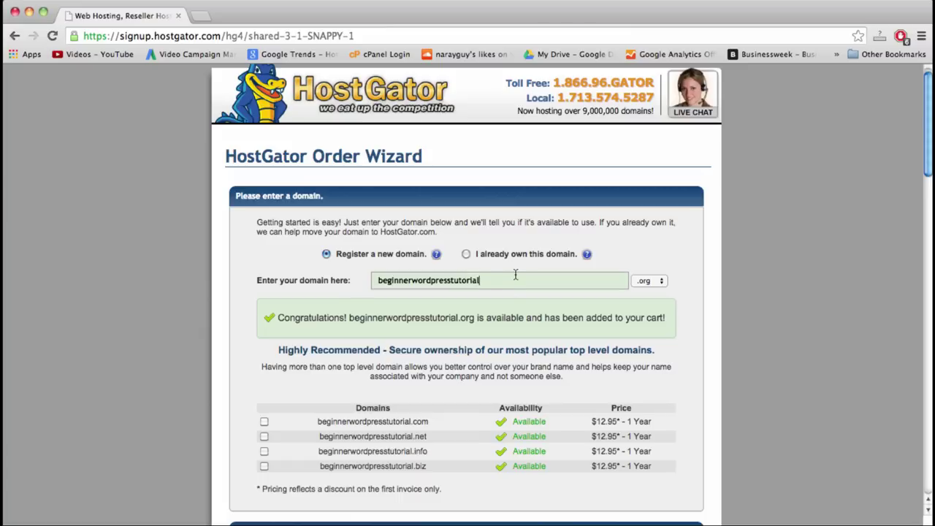
click(662, 282)
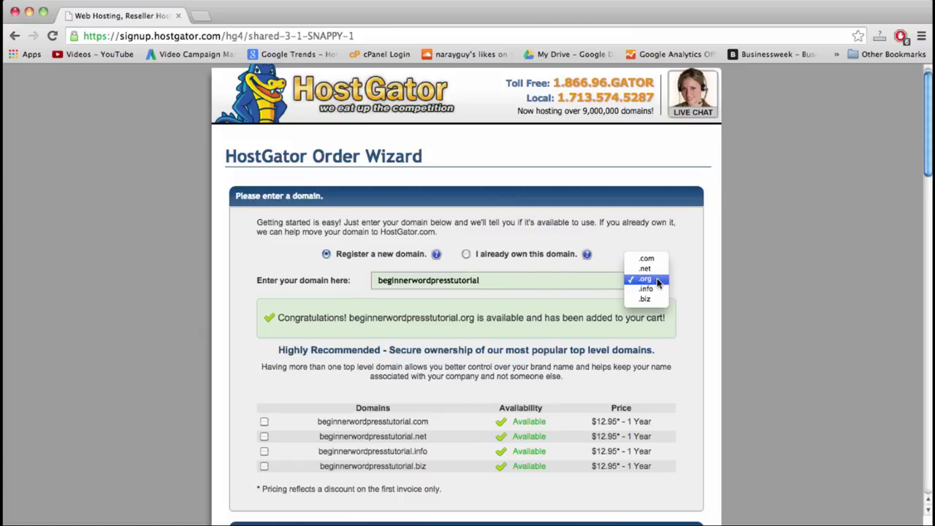
click(646, 258)
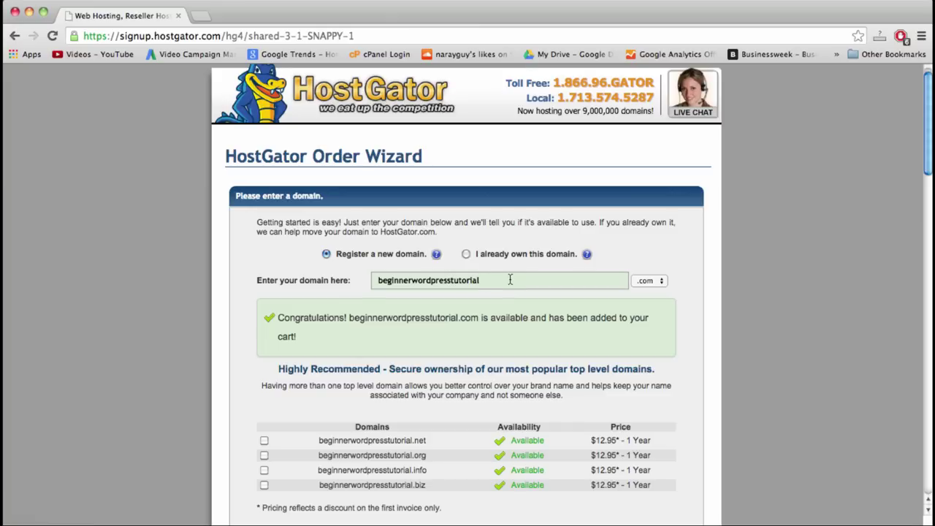
scroll(510, 280, down, 3)
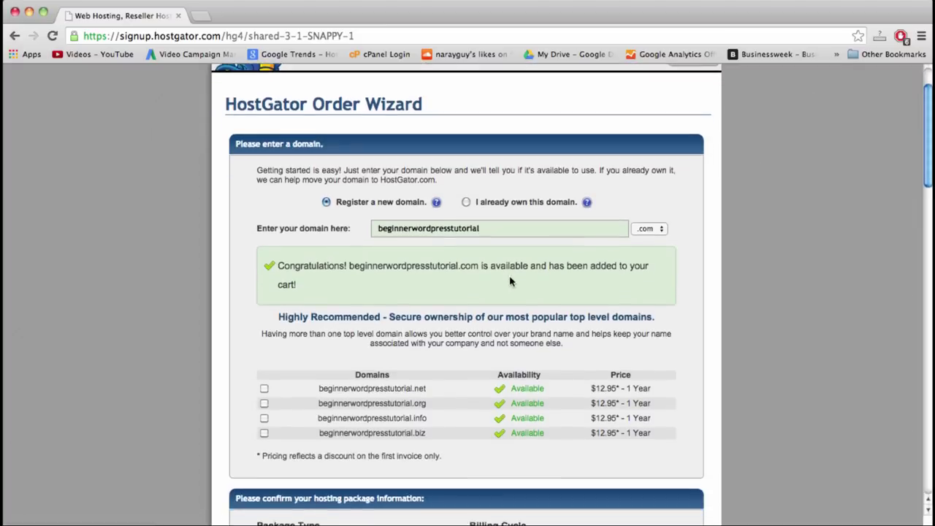
scroll(510, 281, down, 3)
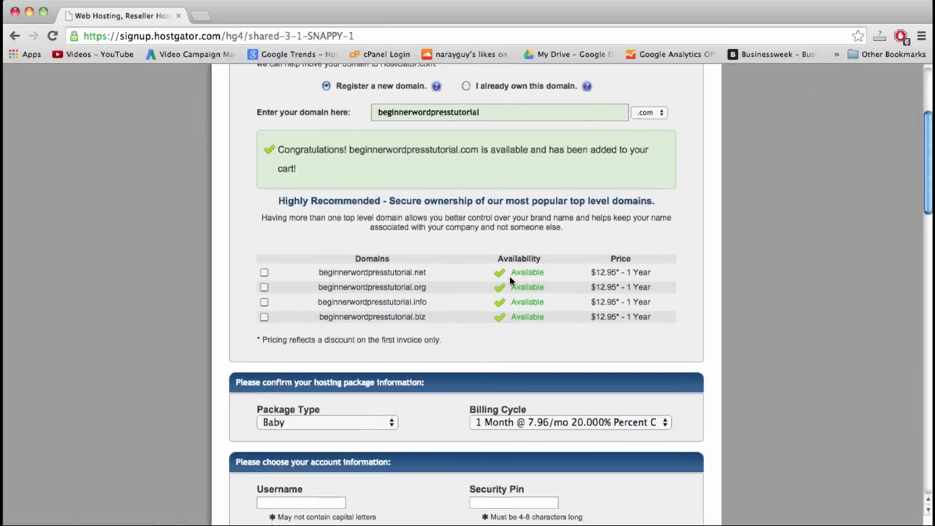
scroll(510, 281, down, 4)
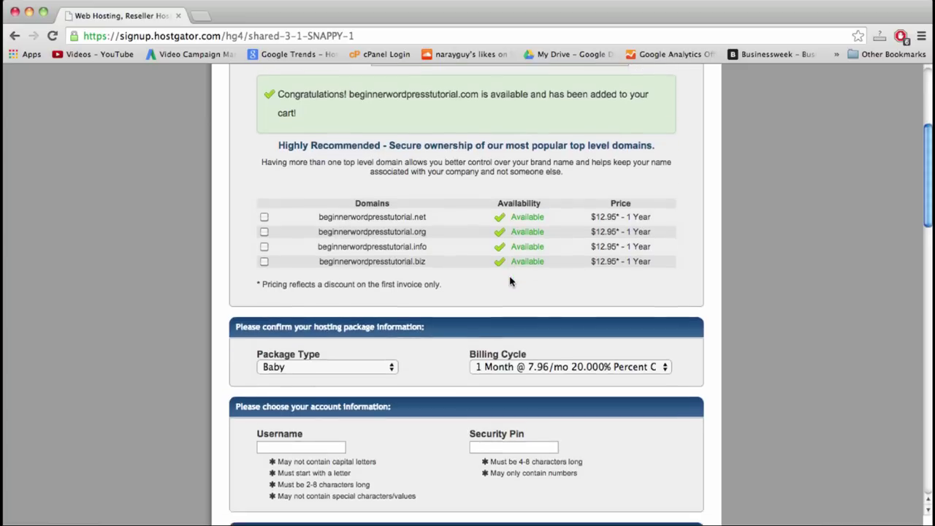
scroll(509, 281, down, 2)
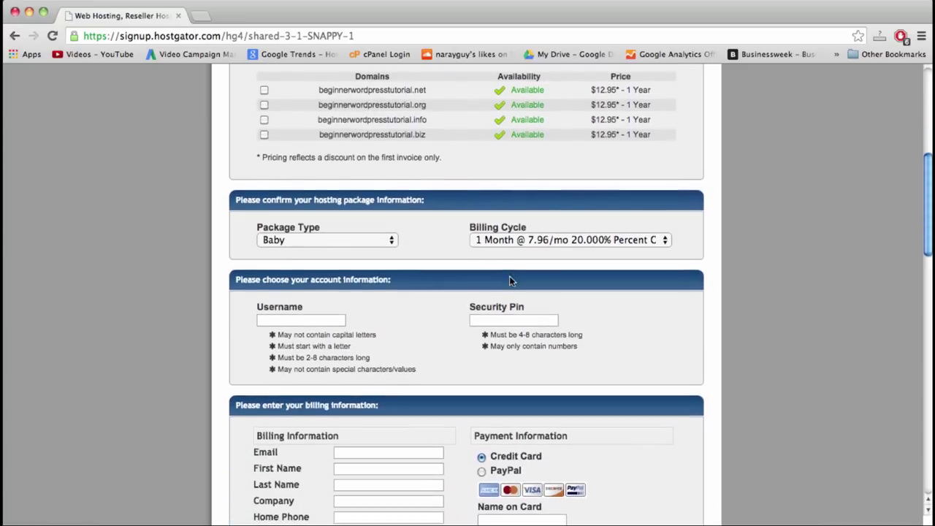
scroll(510, 280, down, 3)
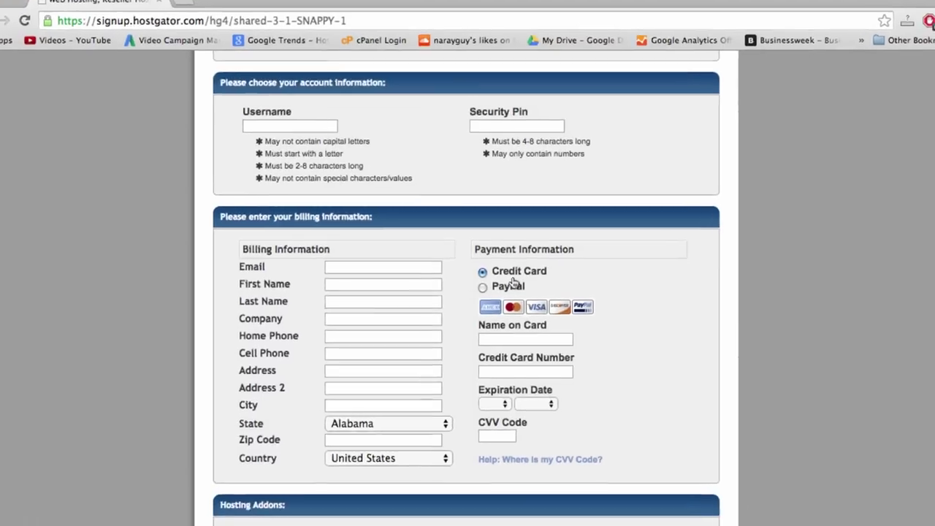
scroll(509, 280, up, 5)
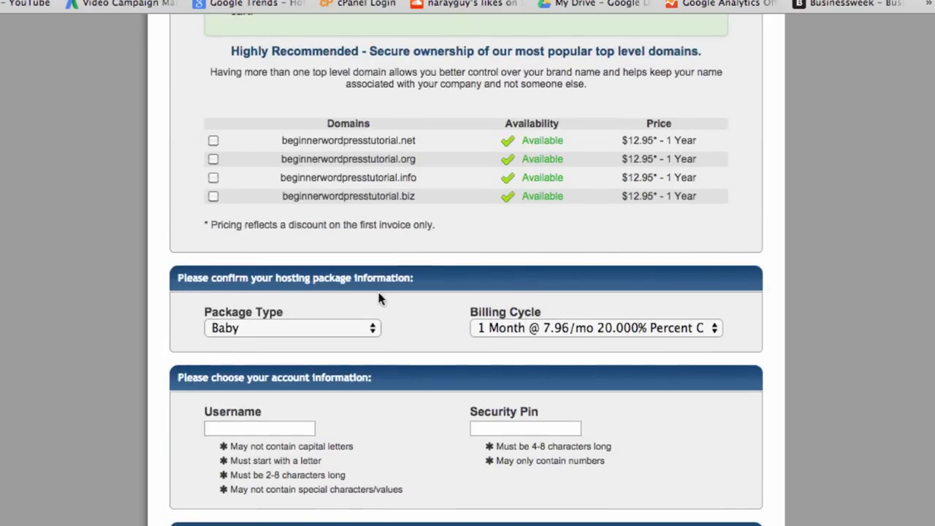
scroll(411, 328, down, 2)
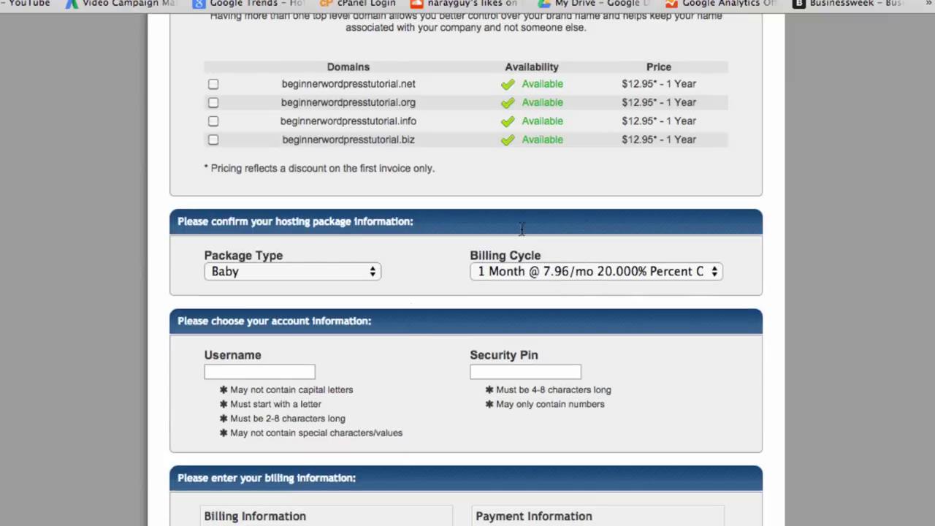
click(342, 272)
click(344, 271)
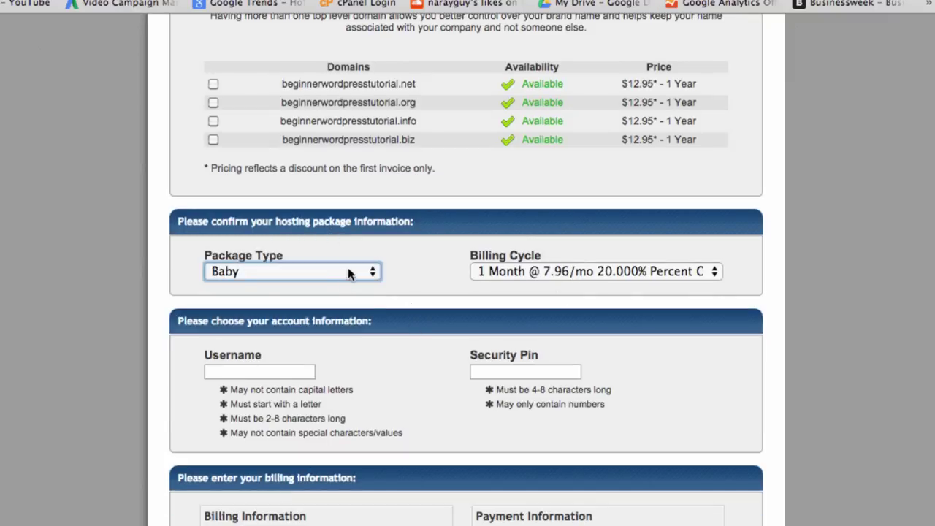
click(348, 268)
click(297, 273)
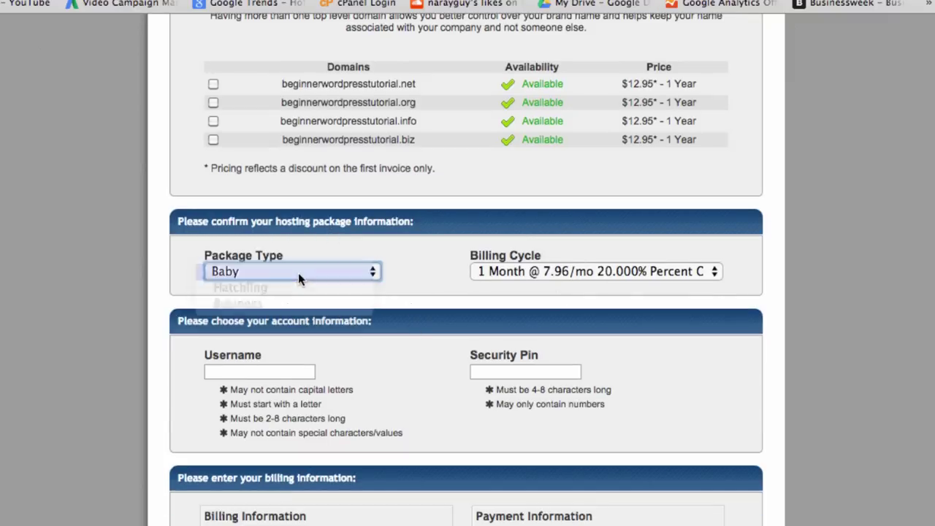
scroll(426, 265, down, 5)
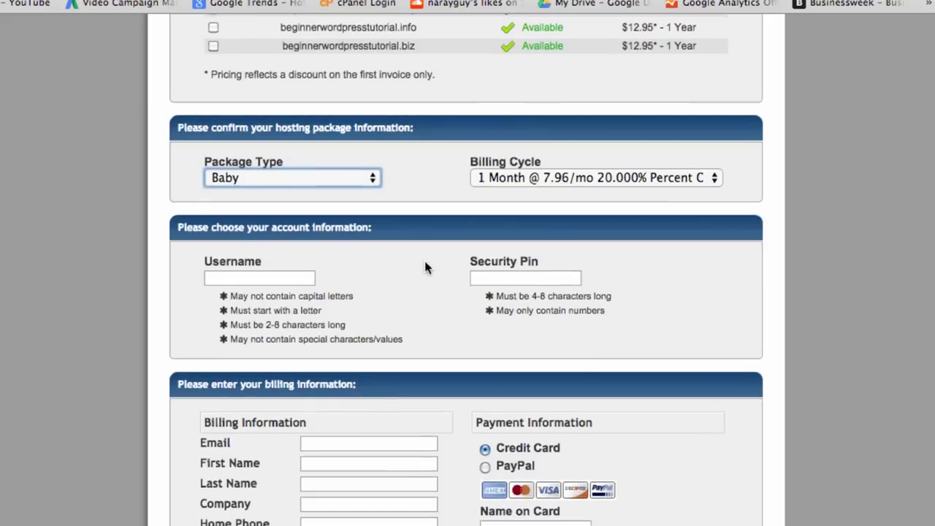
click(263, 207)
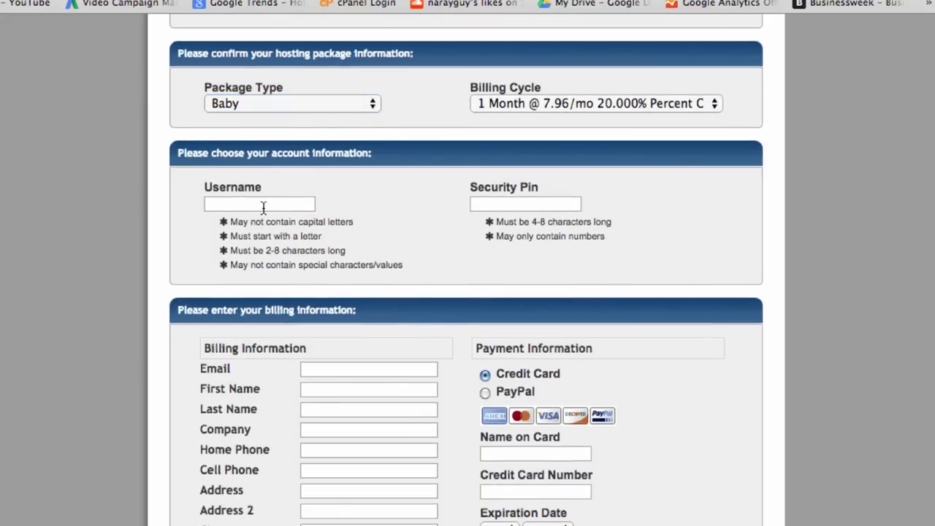
- Enter the account username, move to the Security Pin field, and scroll down toward billing information
text(gnarayan)
click(525, 204)
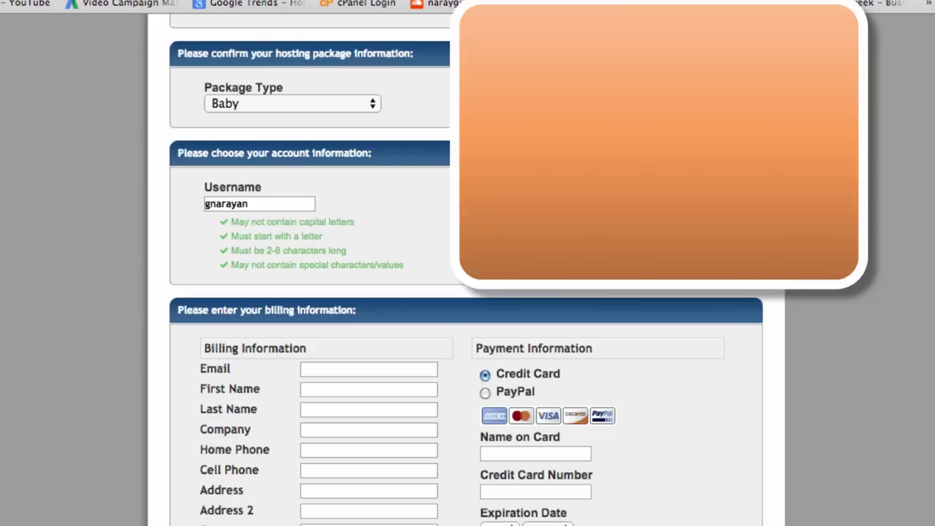
scroll(466, 292, down, 2)
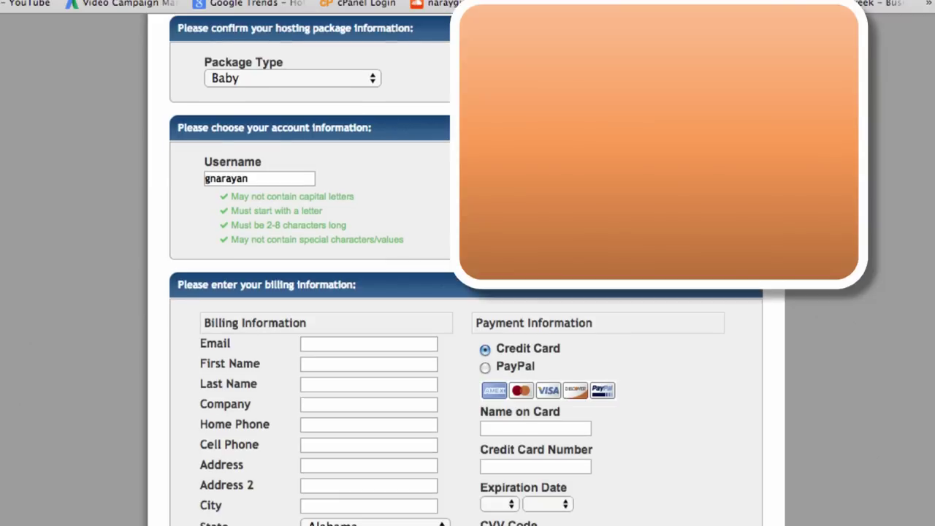
scroll(442, 146, down, 2)
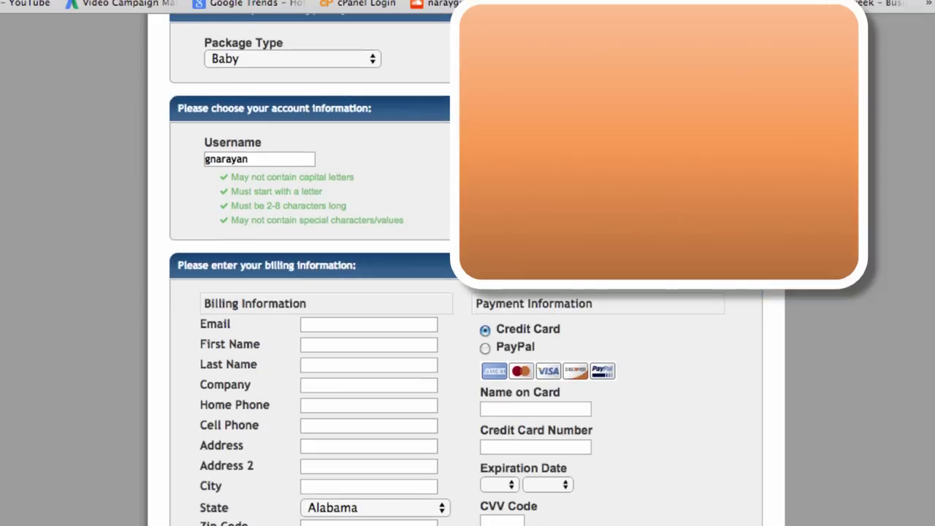
scroll(390, 268, down, 3)
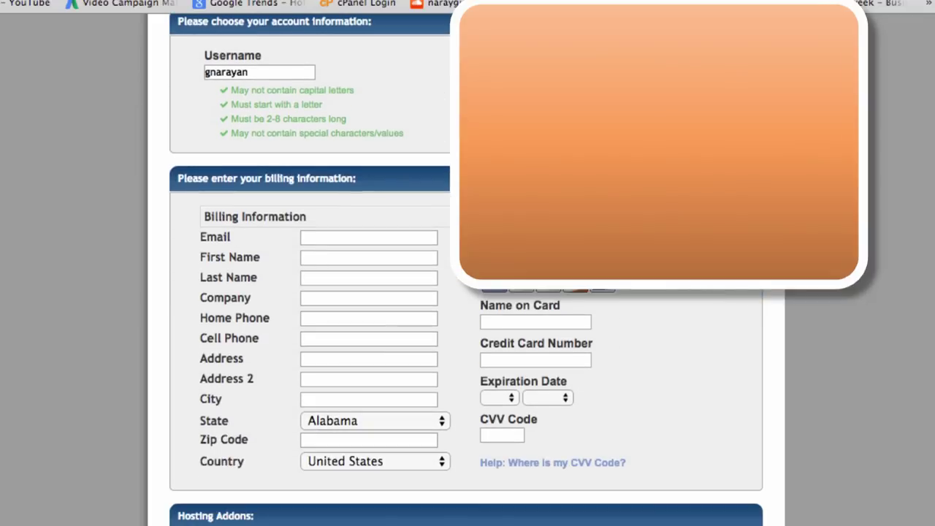
scroll(390, 268, up, 10)
scroll(389, 268, down, 10)
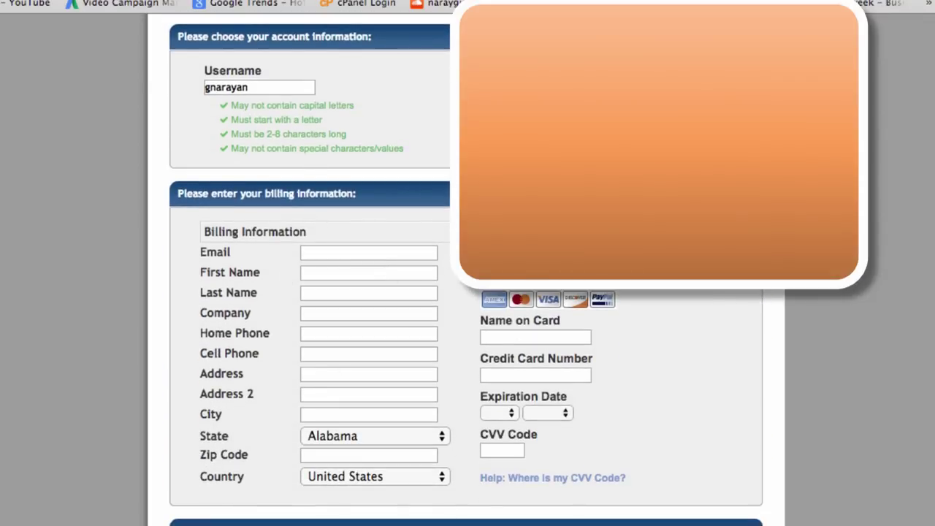
scroll(466, 270, down, 3)
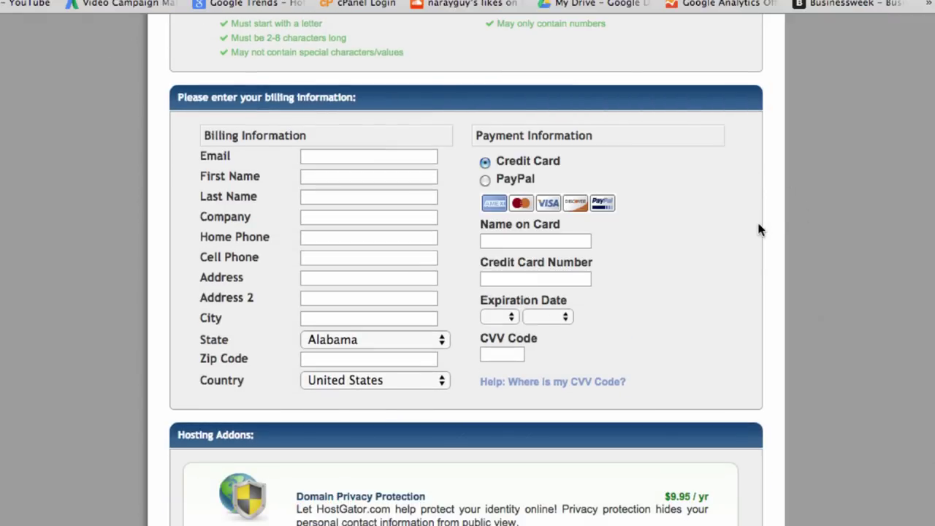
- Untick Domain Privacy Protection, SiteLock and CodeGuard so no hosting add-on stays selected
scroll(769, 244, down, 2)
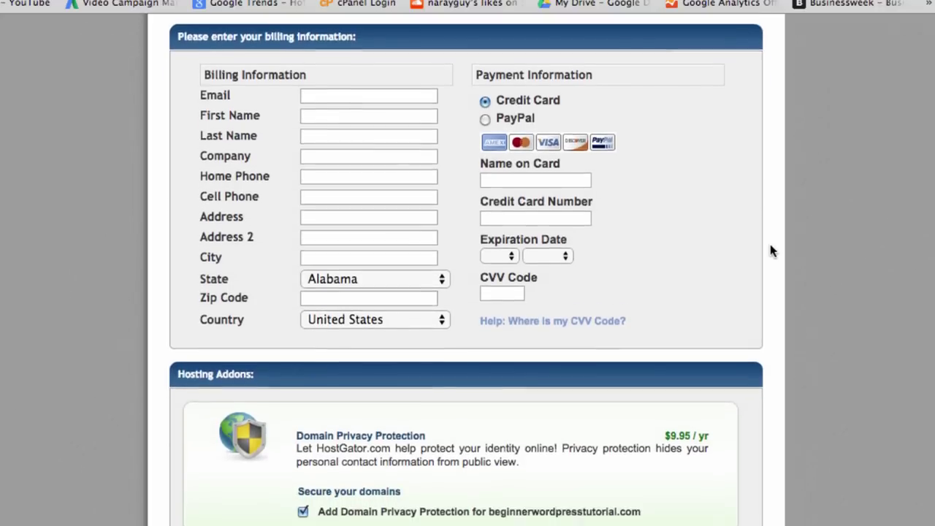
scroll(770, 251, up, 1)
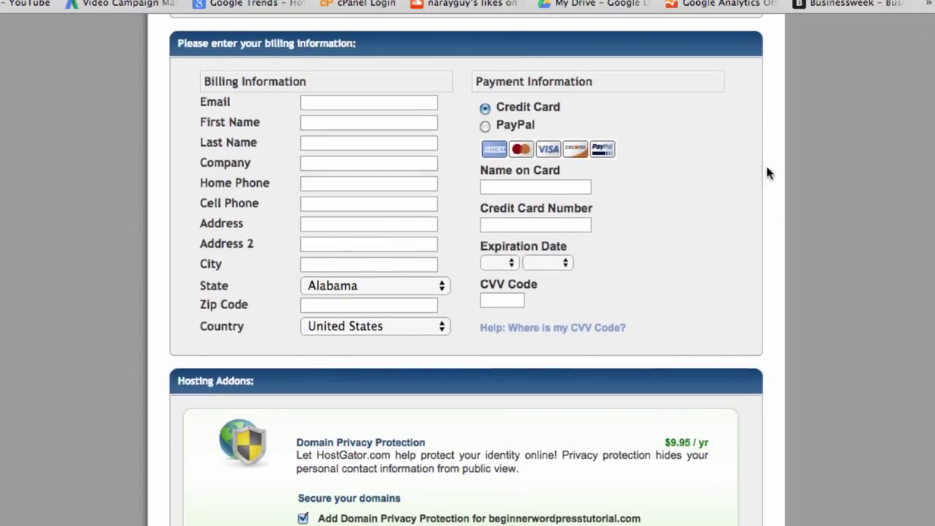
scroll(757, 215, down, 5)
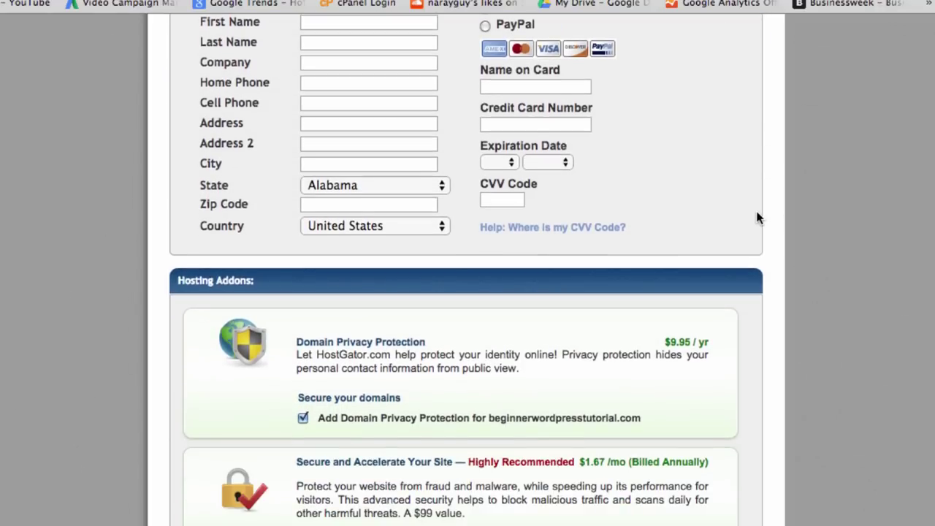
scroll(757, 215, down, 6)
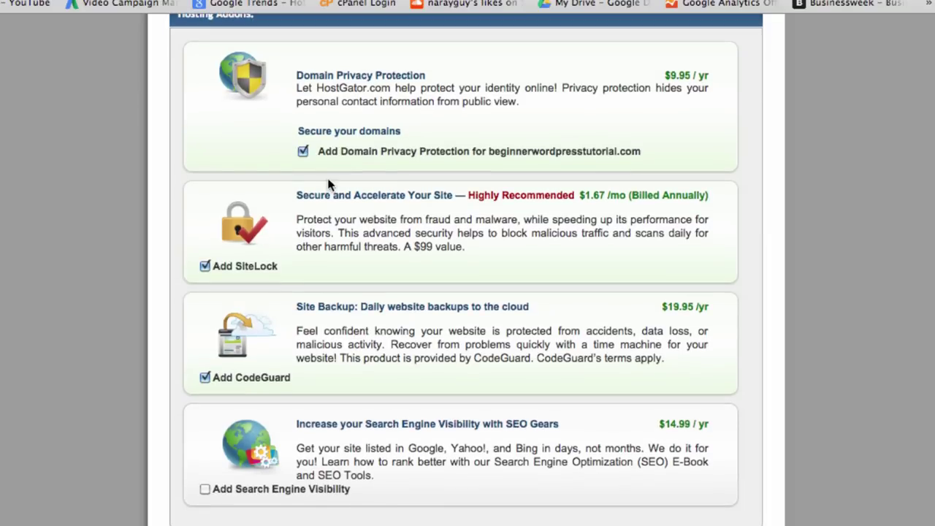
click(302, 151)
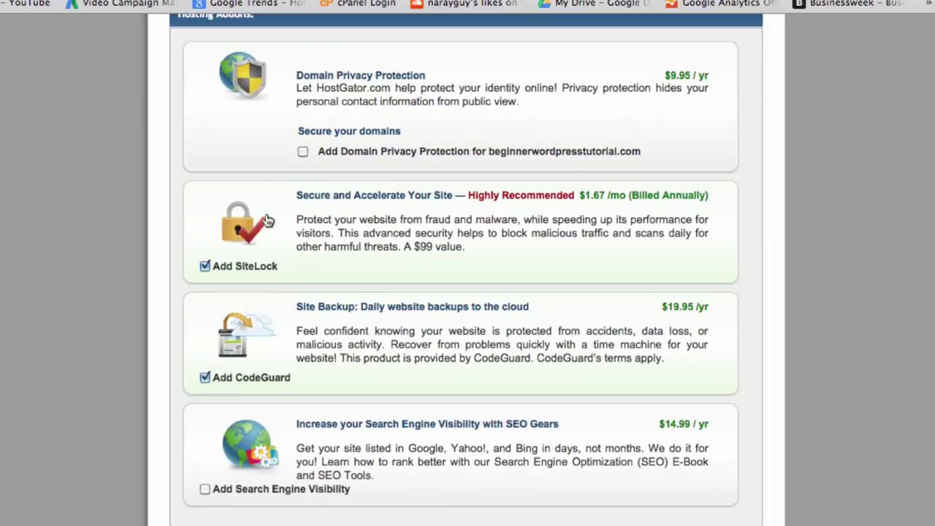
click(238, 269)
click(259, 379)
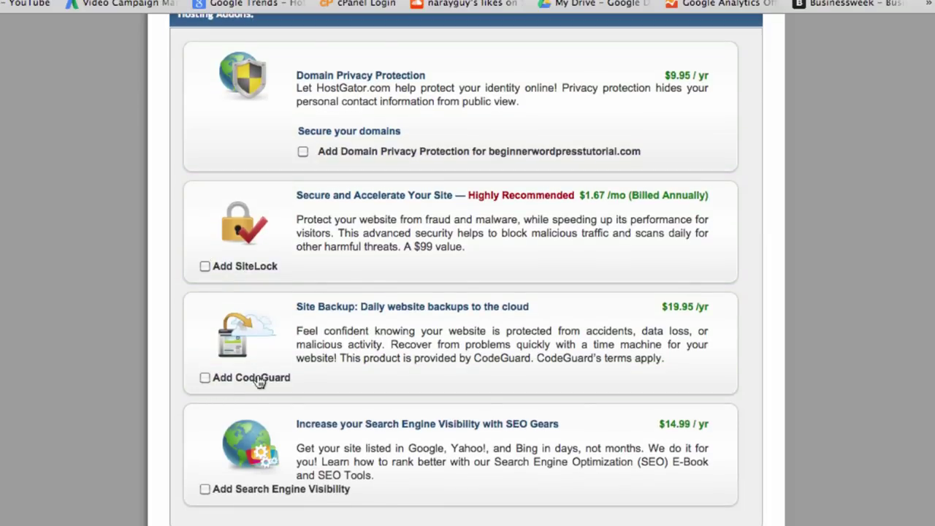
scroll(260, 380, down, 1)
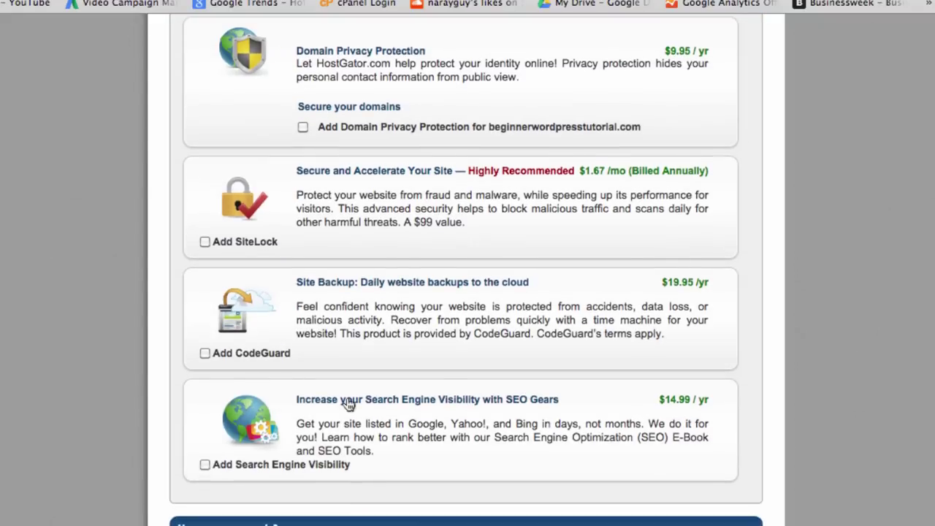
scroll(349, 403, up, 1)
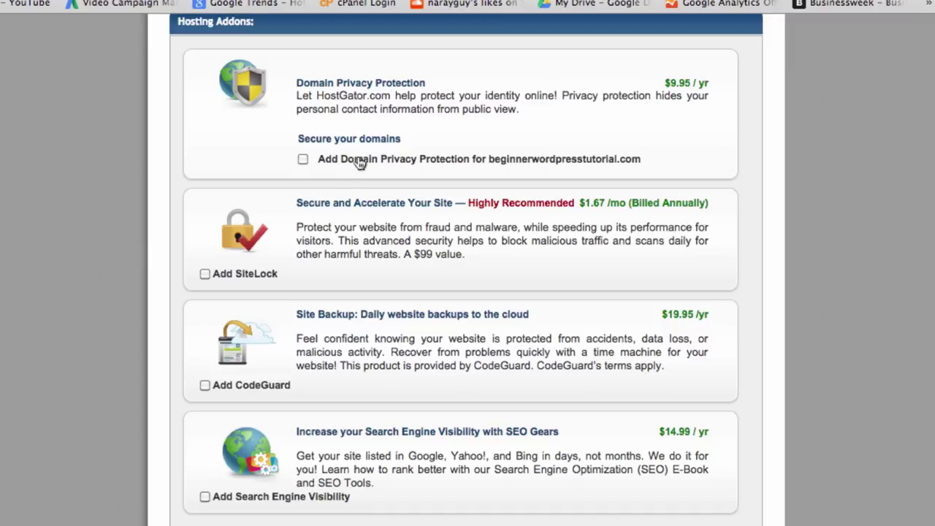
click(360, 162)
click(360, 162)
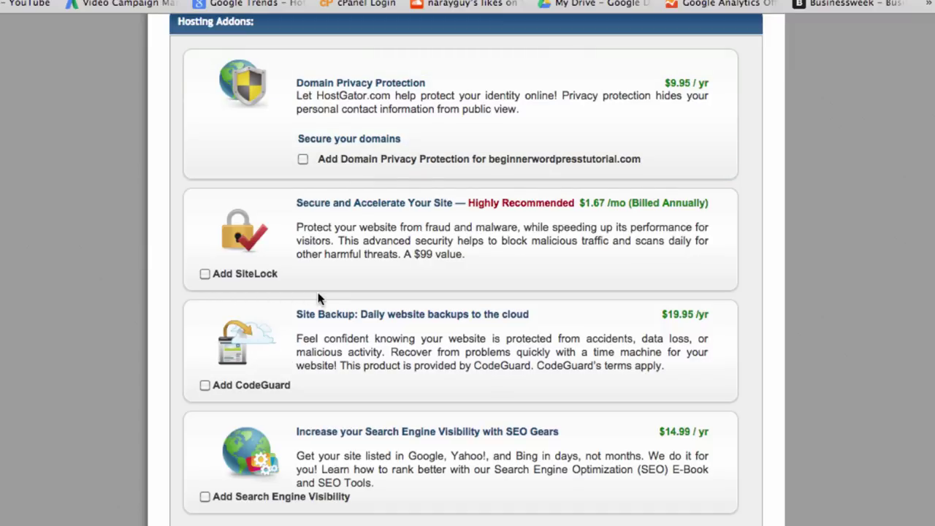
scroll(318, 298, down, 10)
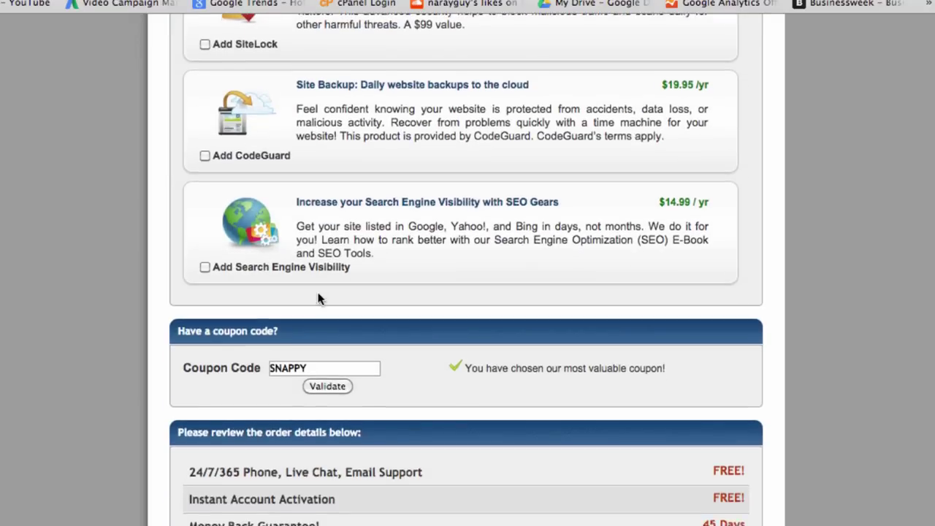
- Replace the SNAPPY coupon with chardonnay and validate it, dropping the total due to $12.96
scroll(317, 298, down, 1)
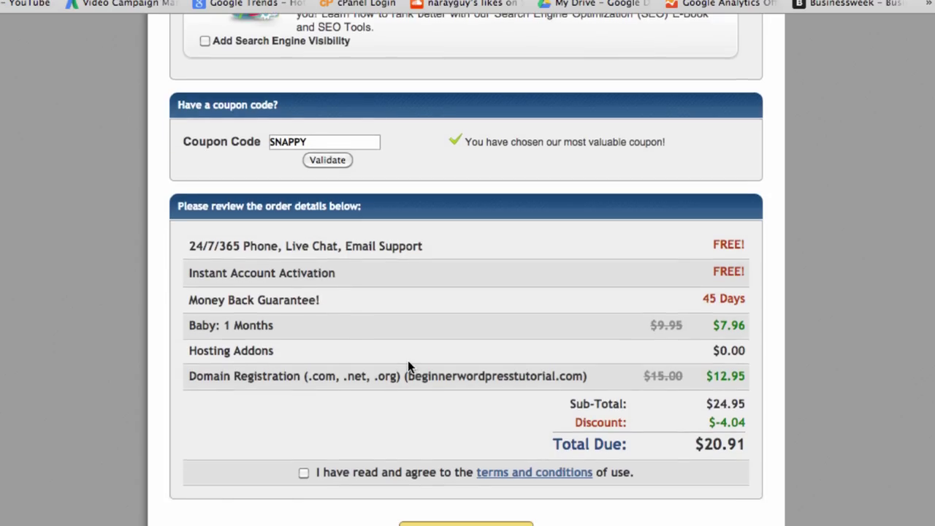
double_click(288, 144)
scroll(322, 278, up, 10)
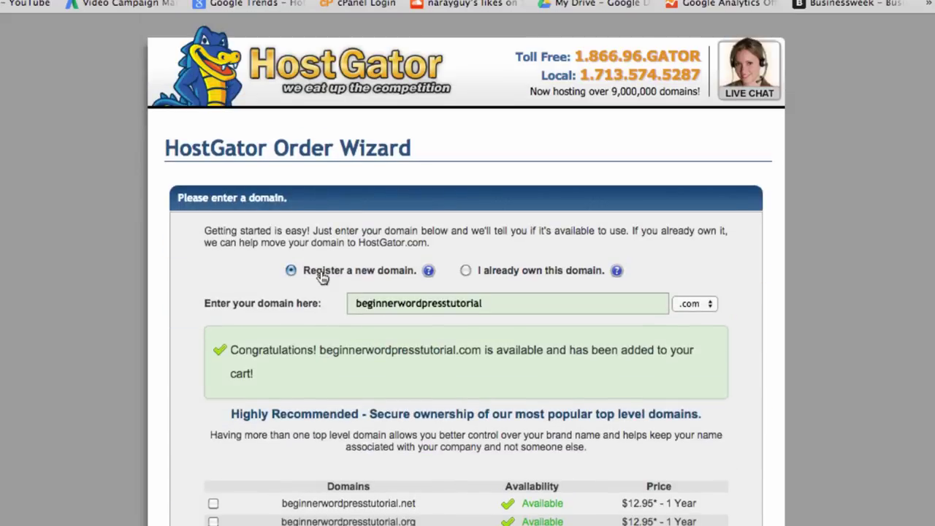
scroll(196, 70, down, 10)
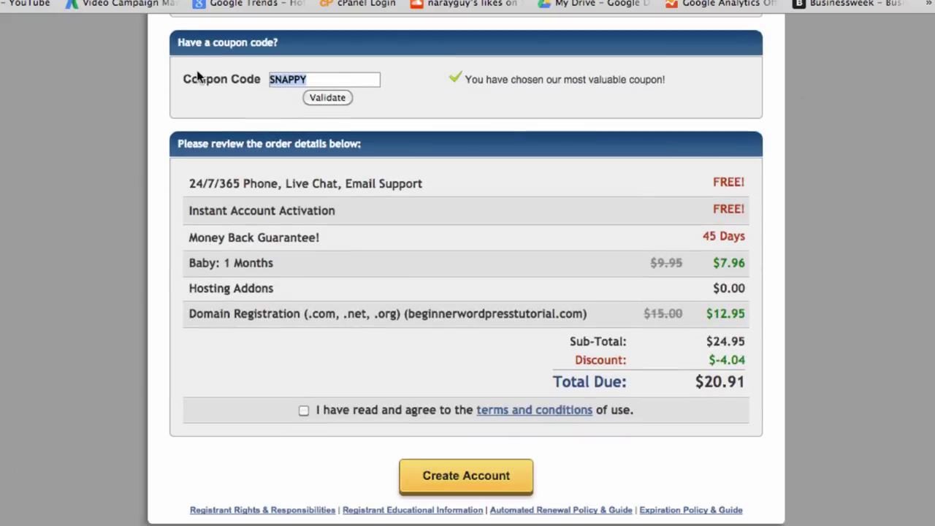
scroll(196, 70, up, 3)
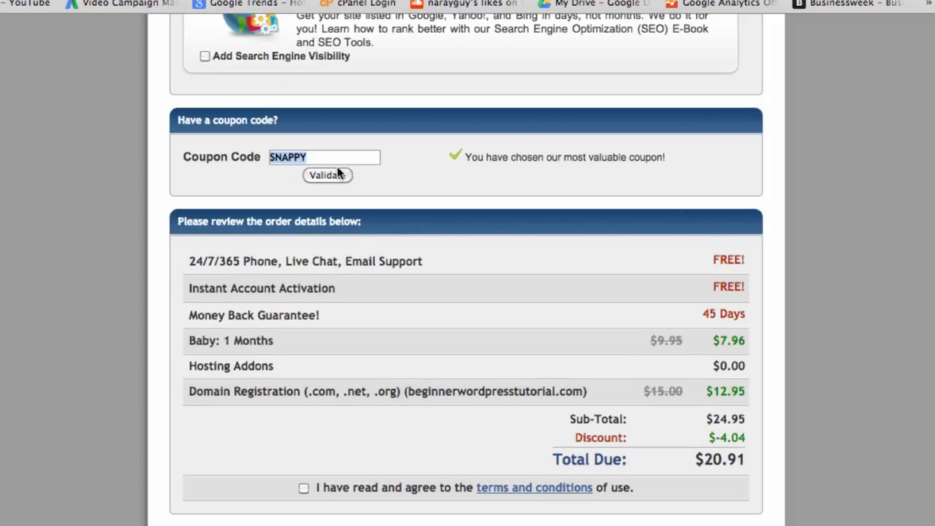
text(co)
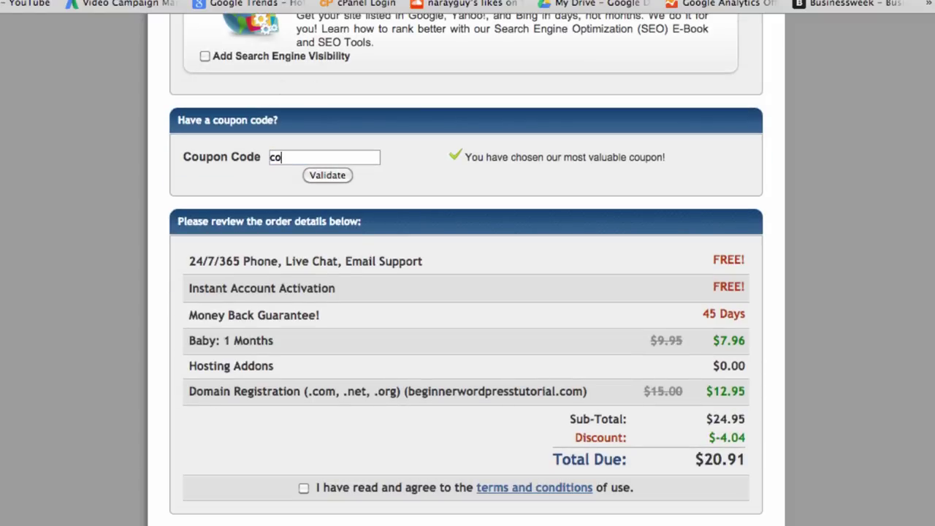
key(BackSpace)
key(BackSpace)
text(ch)
key(BackSpace)
key(BackSpace)
text(c)
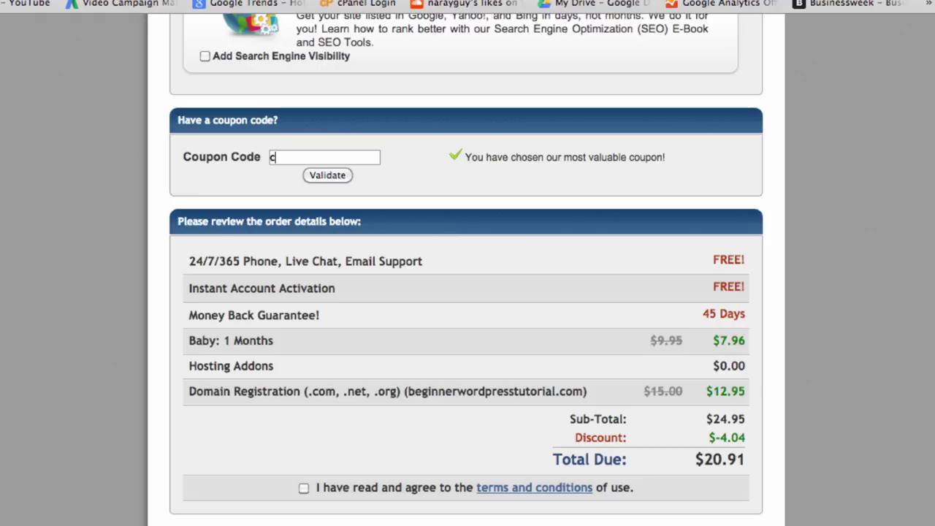
text(hardonnay)
click(337, 178)
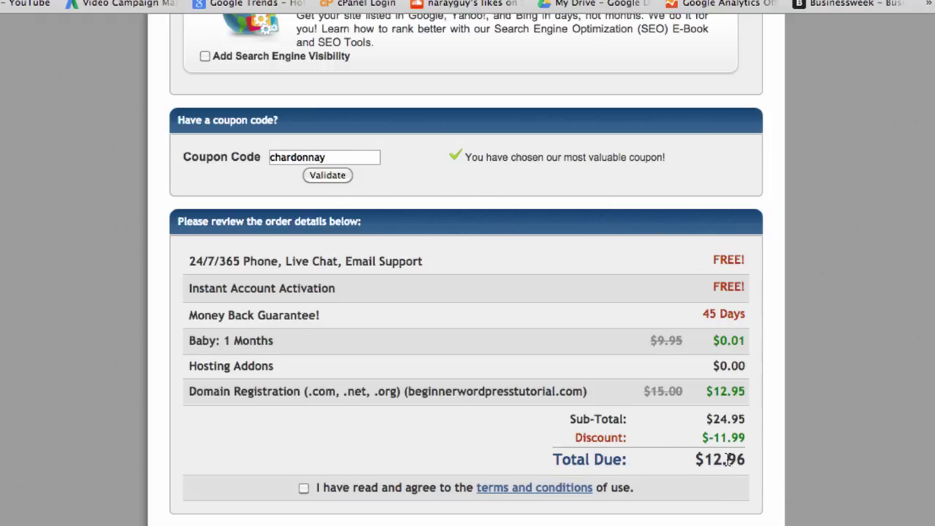
- Point out the 45 Days money-back guarantee in the order summary
scroll(728, 462, down, 2)
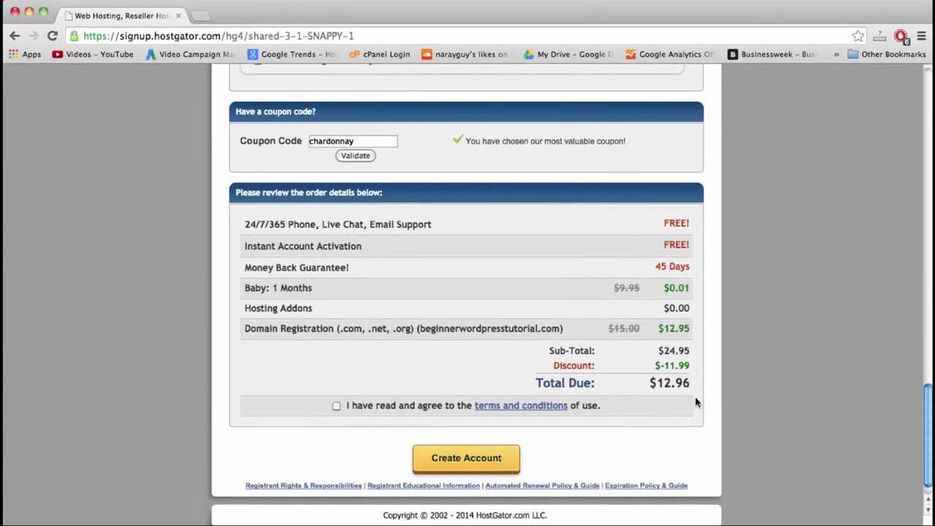
scroll(679, 394, up, 1)
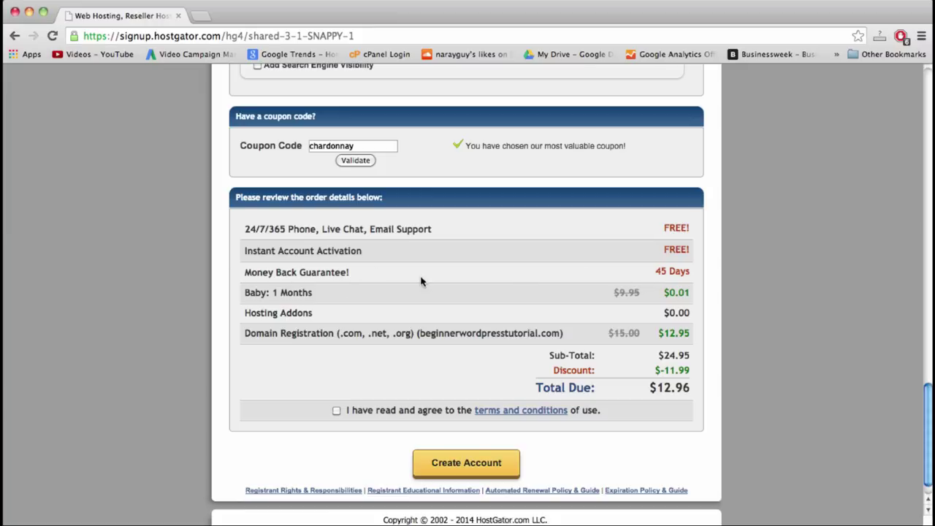
double_click(679, 275)
double_click(661, 273)
double_click(679, 273)
click(654, 273)
scroll(560, 231, down, 1)
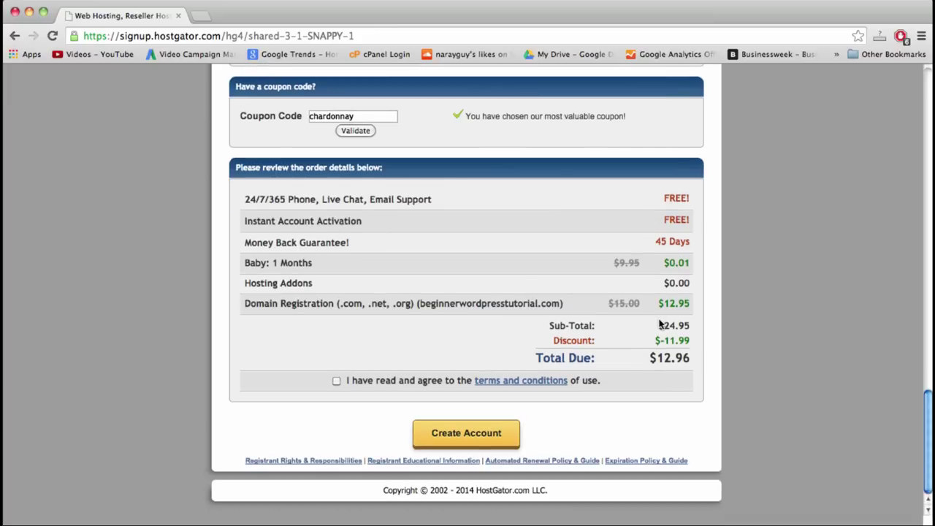
scroll(660, 323, up, 3)
scroll(551, 266, up, 2)
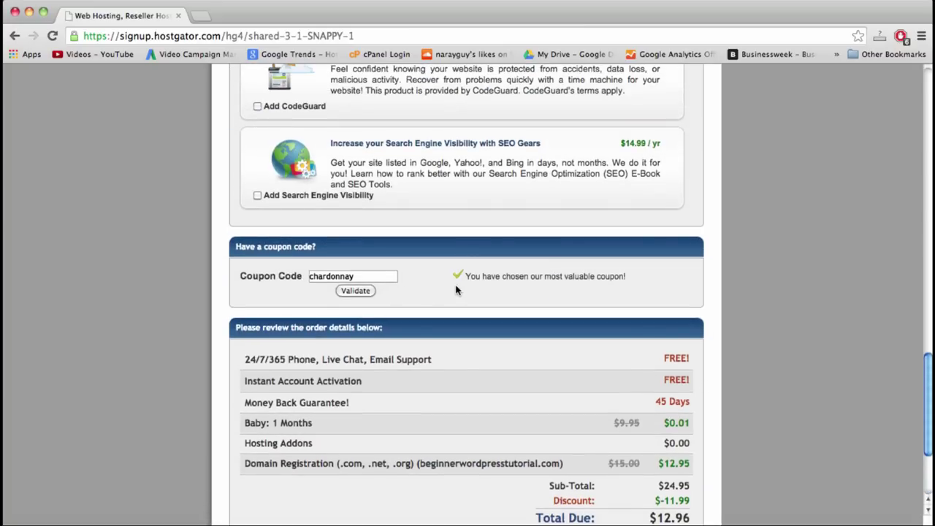
scroll(456, 290, down, 3)
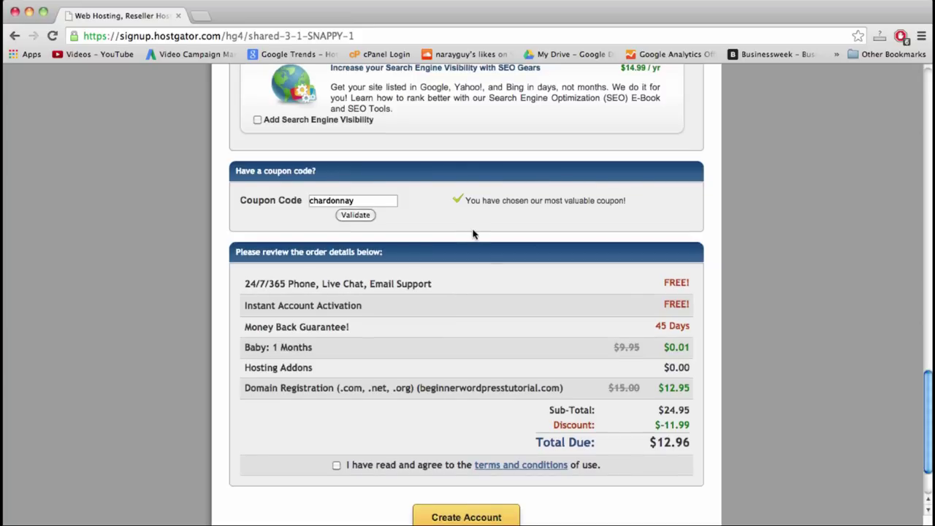
- Try take30off as the coupon code to compare its $19.92 total
double_click(353, 201)
text(take30off)
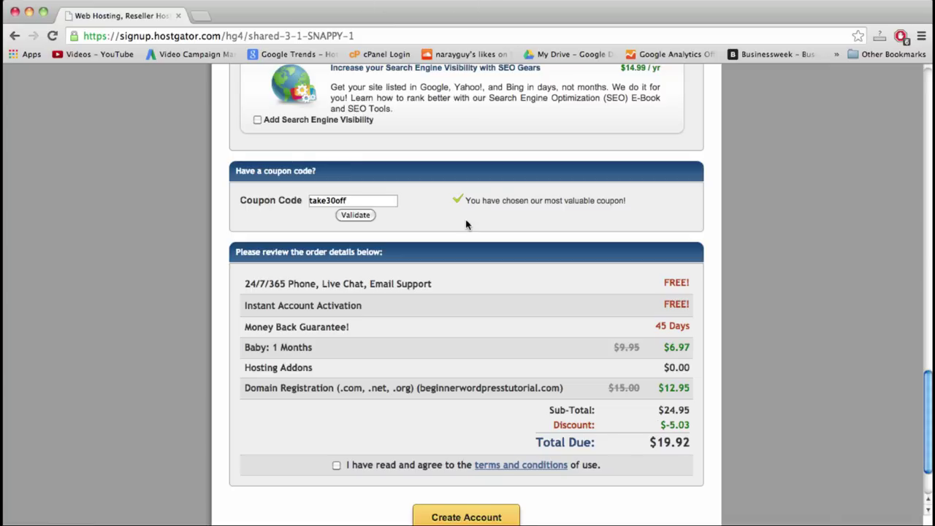
double_click(329, 207)
click(448, 218)
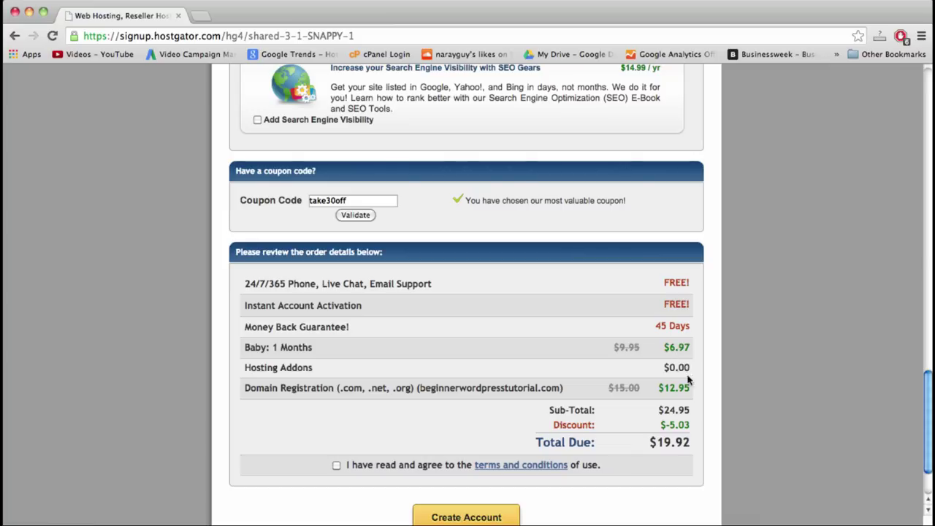
- Switch the coupon back to chardonnay, keeping the total due at $12.96
double_click(339, 200)
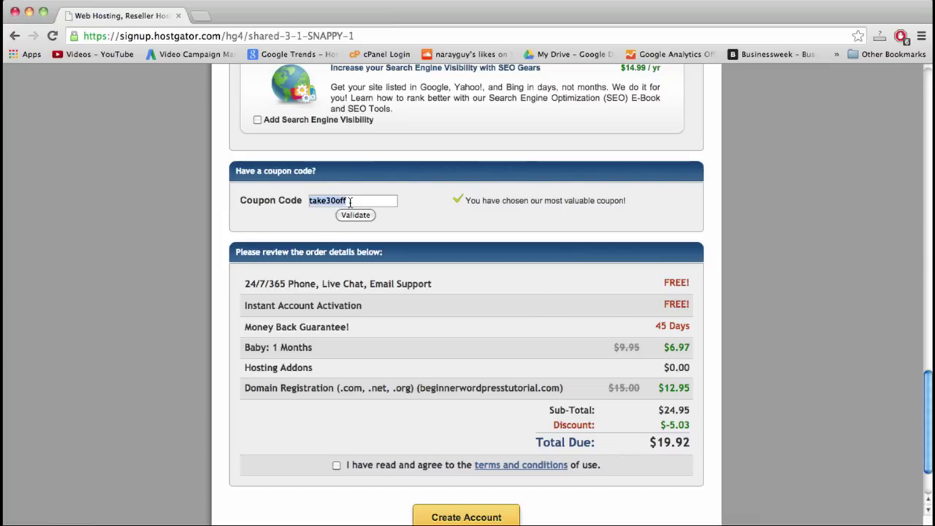
click(349, 201)
double_click(349, 201)
key(BackSpace)
text(chardonnay)
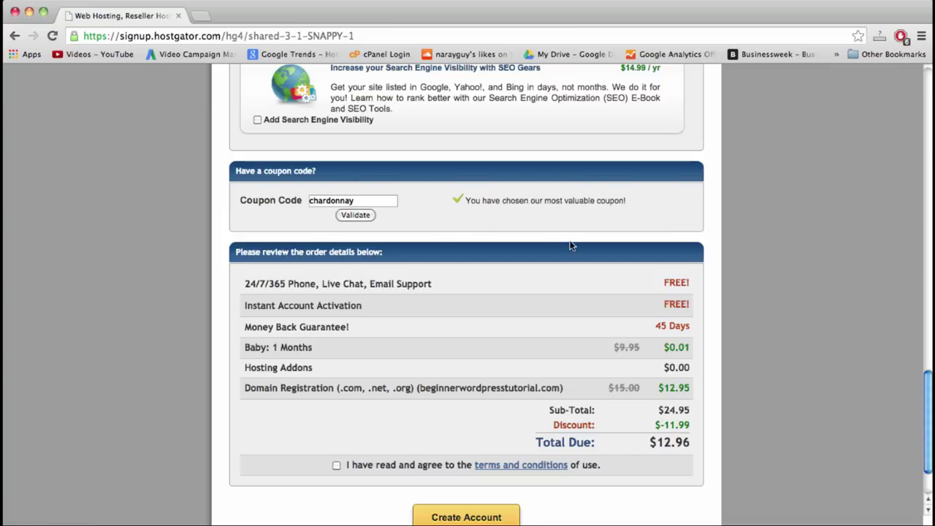
scroll(571, 246, down, 2)
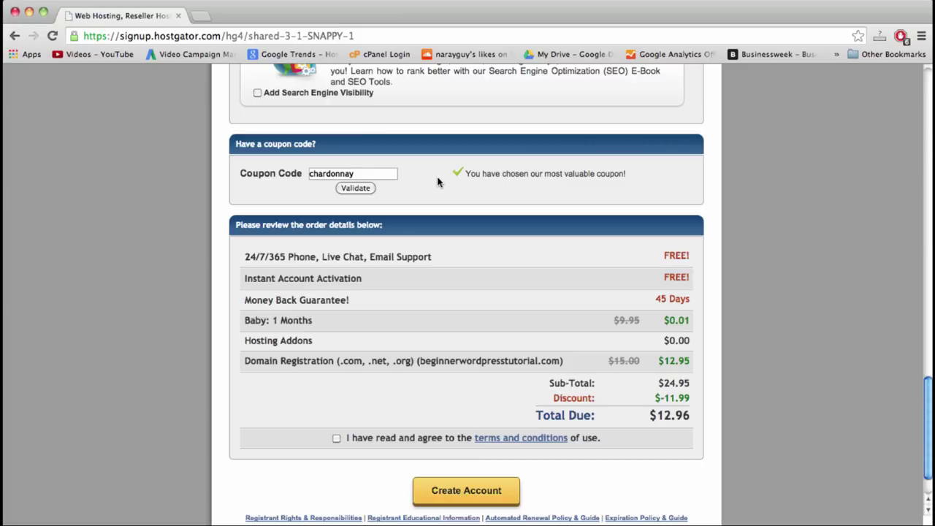
double_click(490, 173)
- Tick the terms and conditions checkbox and submit the order with Create Account
click(508, 176)
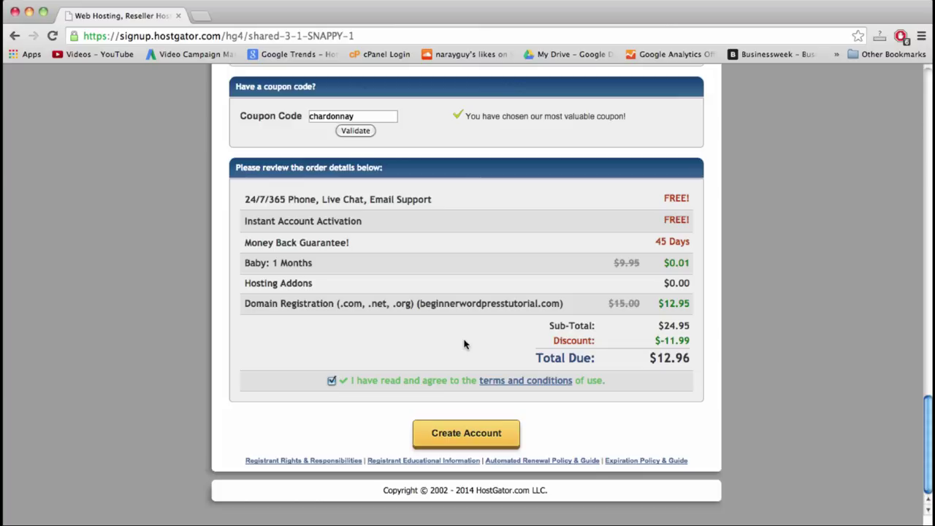
click(466, 434)
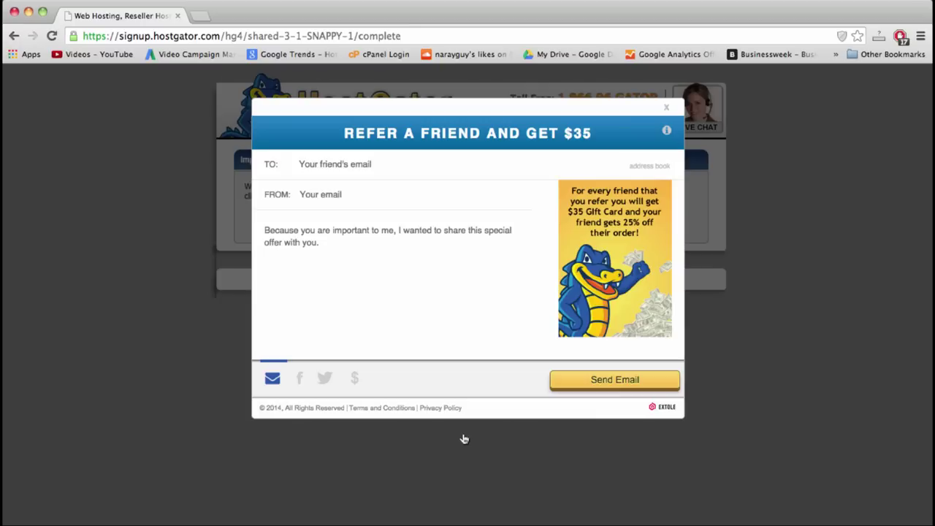
- Close the Refer a Friend popup and pay the $12.96 order once via PayPal
click(667, 110)
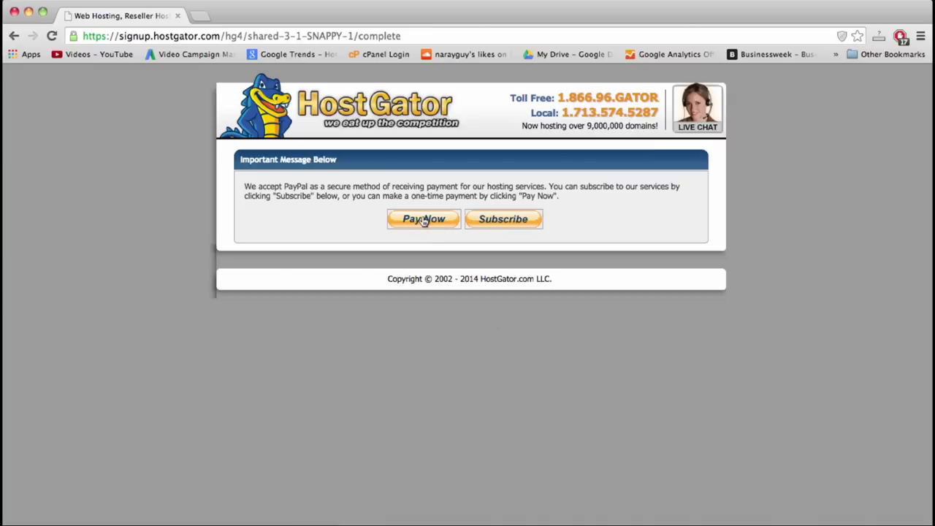
click(424, 220)
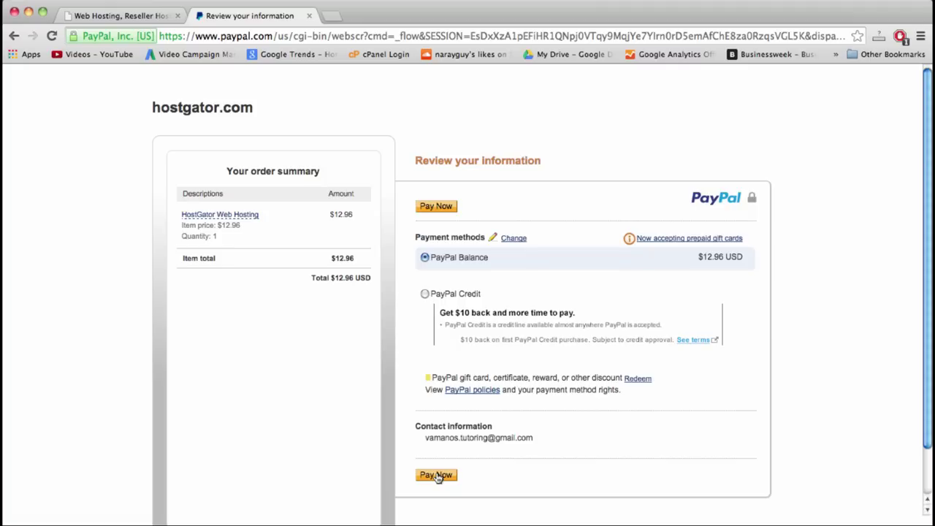
- Pay the $12.96 HostGator order with the PayPal balance
click(436, 475)
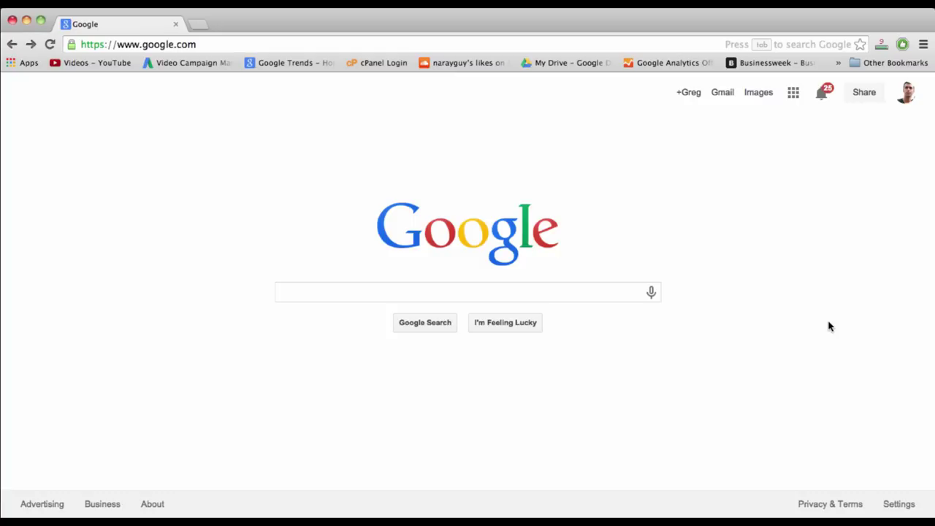
- Go to Gmail, search the mailbox for 'your account info', then open a blank tab
click(221, 44)
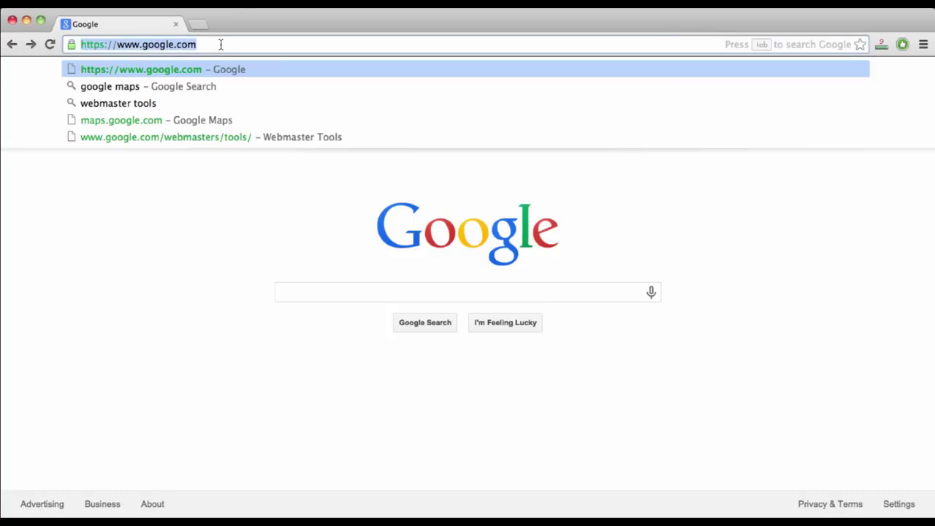
text(gm)
key(Return)
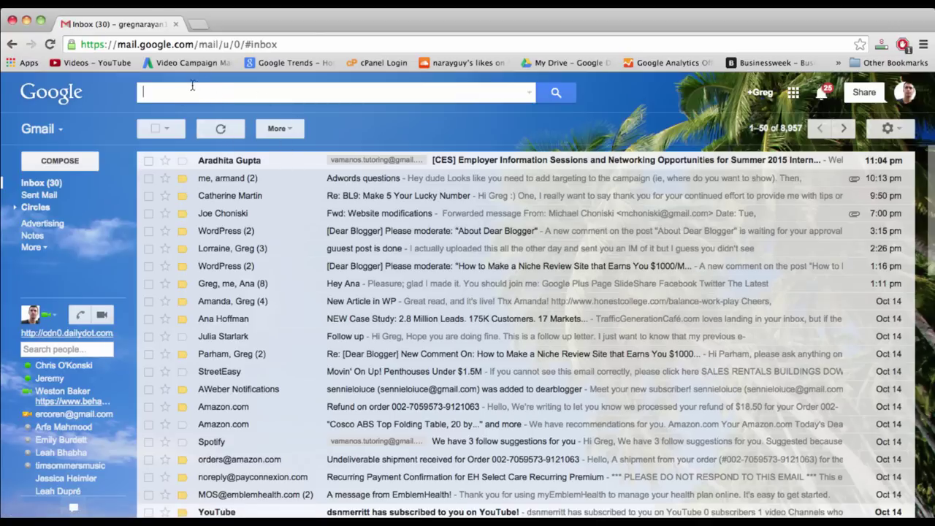
text(your ac)
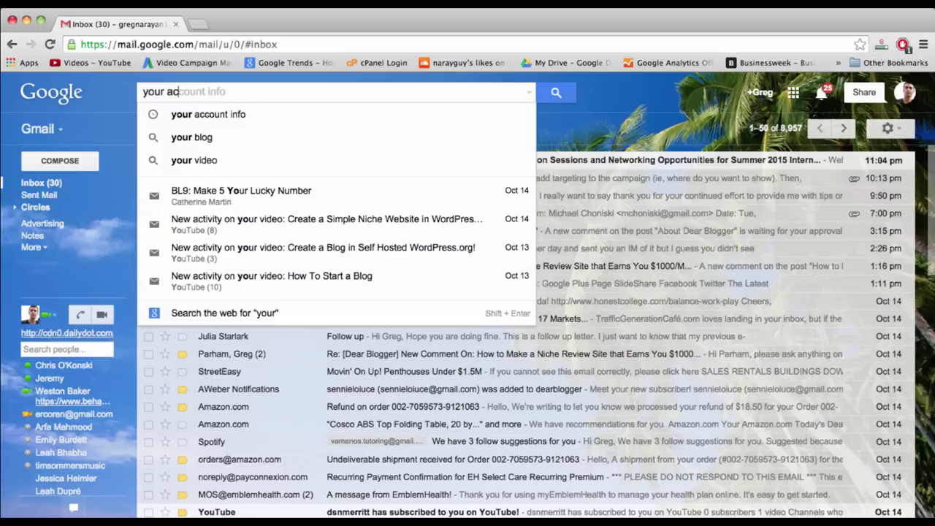
text(count info)
key(Return)
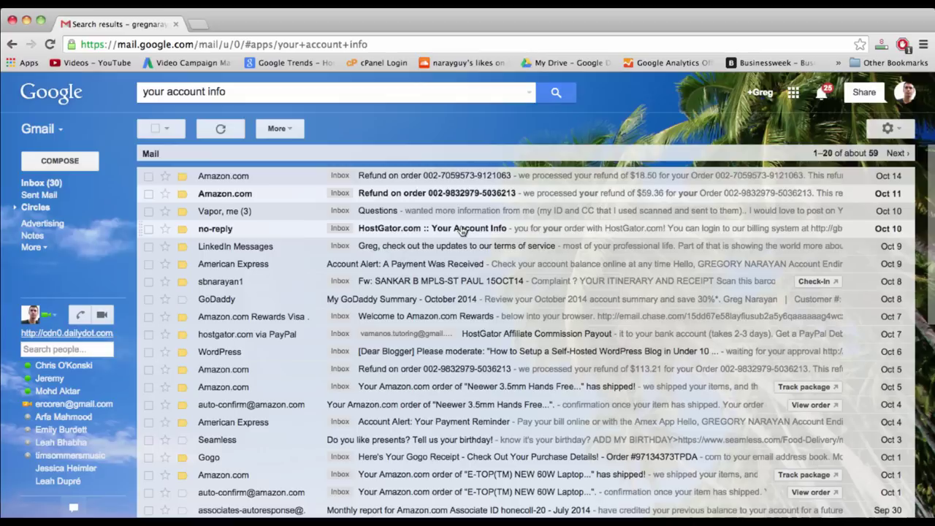
click(197, 25)
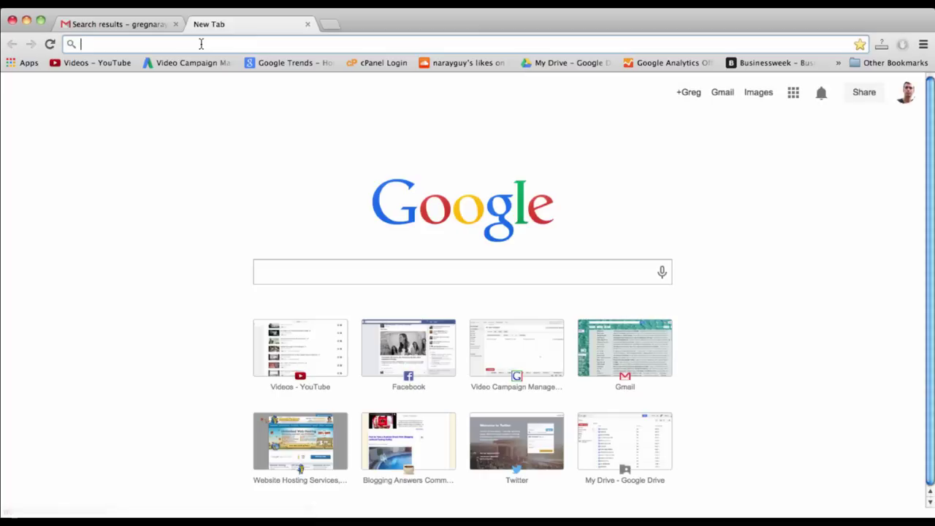
- Load beginnerwordpresstutorial.com to confirm HostGator's Getting Started page, then close that tab
text(beginnerwordpresstutorial.com)
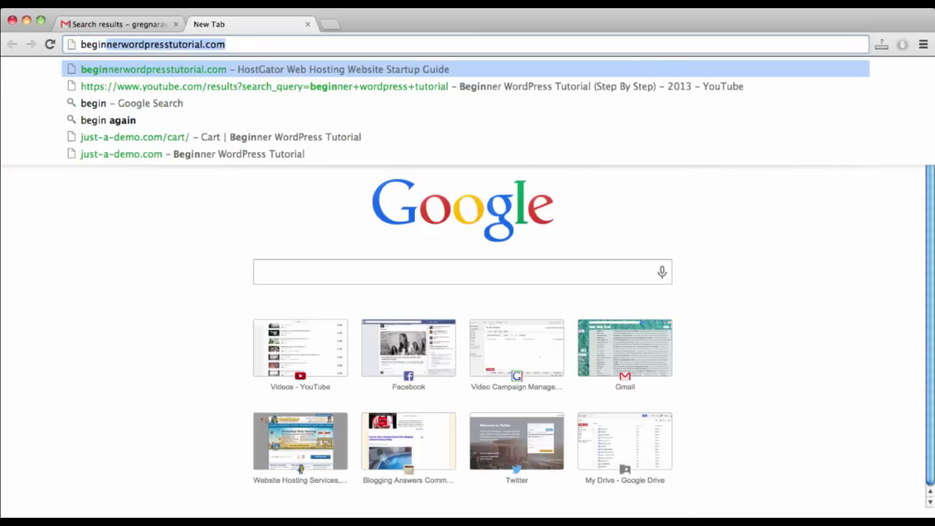
key(Return)
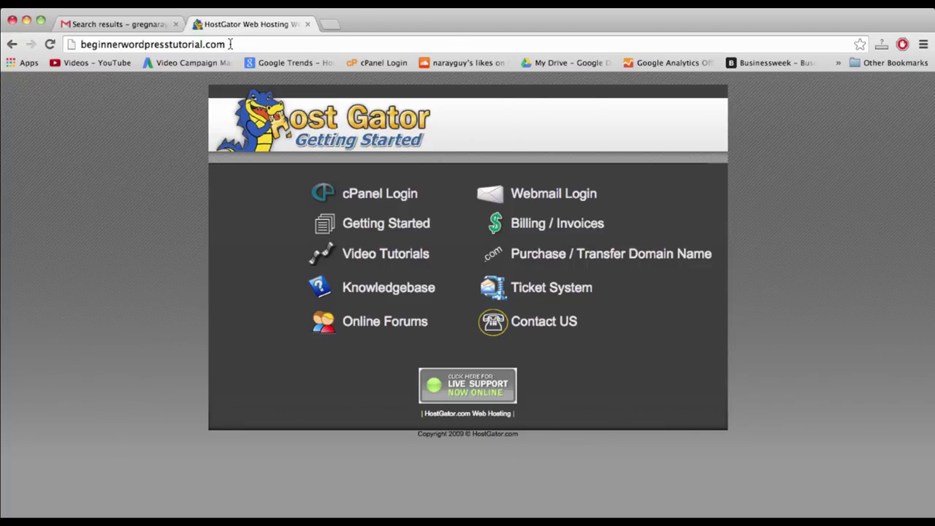
click(253, 45)
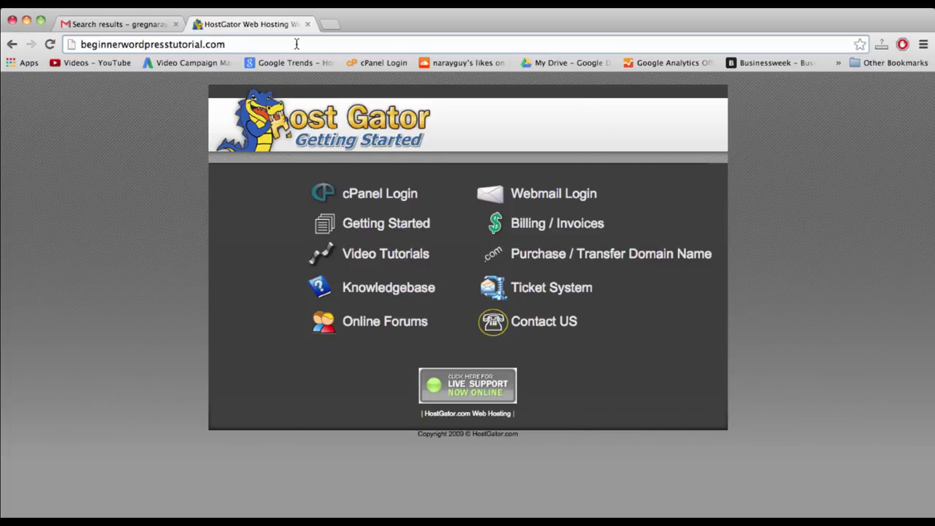
double_click(158, 45)
click(221, 46)
click(308, 25)
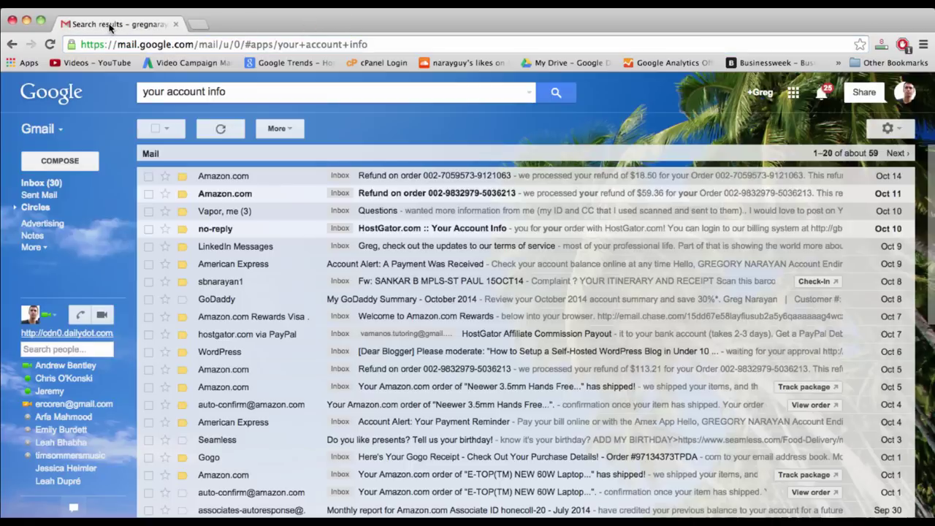
- Open the HostGator Your Account Info email, select the username and password, and follow its Control Panel link
click(409, 226)
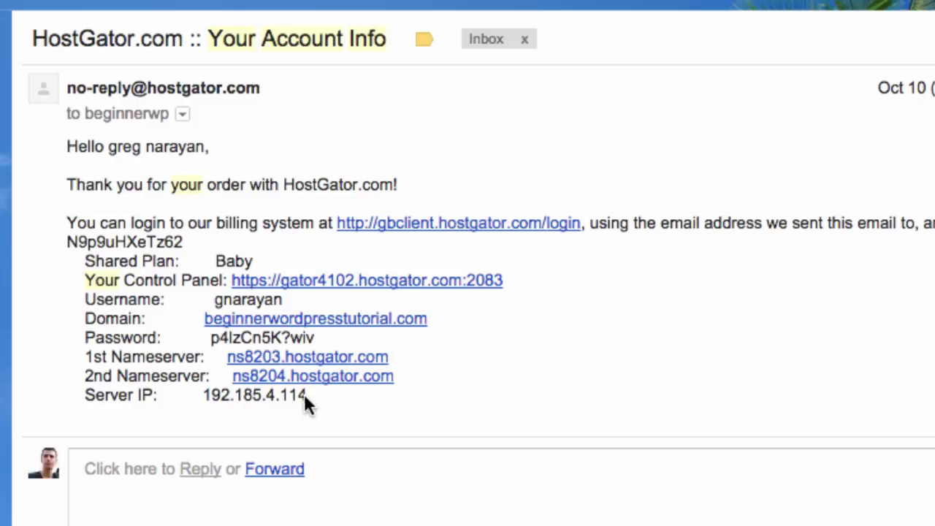
mouse_move(317, 397)
mouse_down()
mouse_move(150, 317)
mouse_move(134, 184)
mouse_move(63, 146)
mouse_move(192, 379)
mouse_move(313, 403)
mouse_up()
double_click(250, 339)
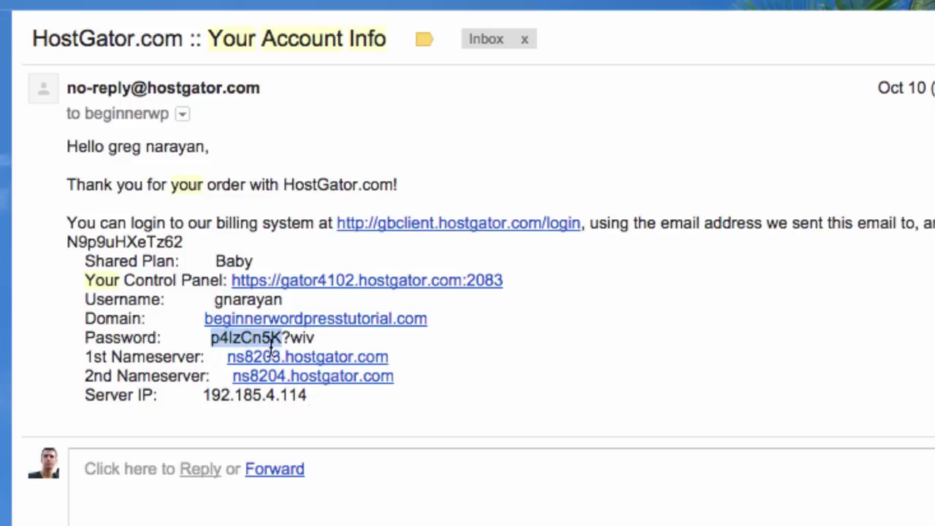
click(313, 347)
drag(333, 338, 213, 349)
double_click(245, 301)
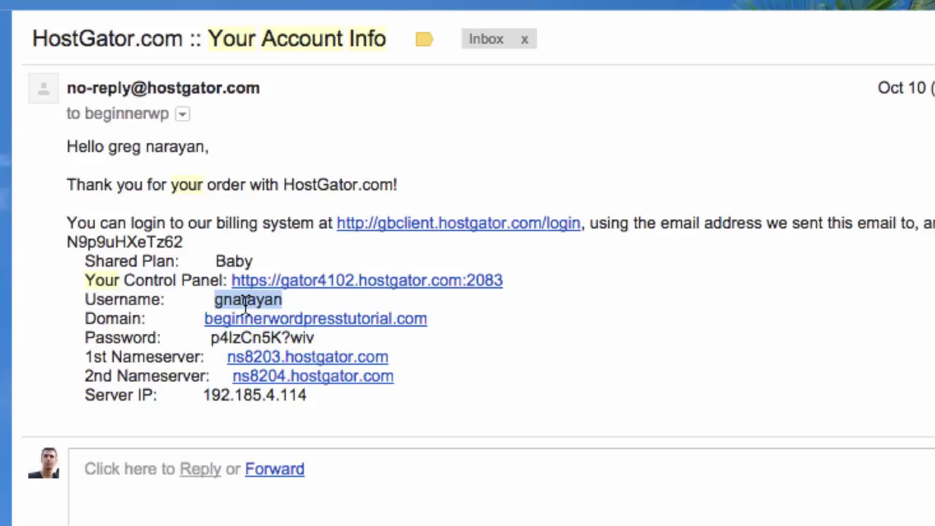
click(326, 335)
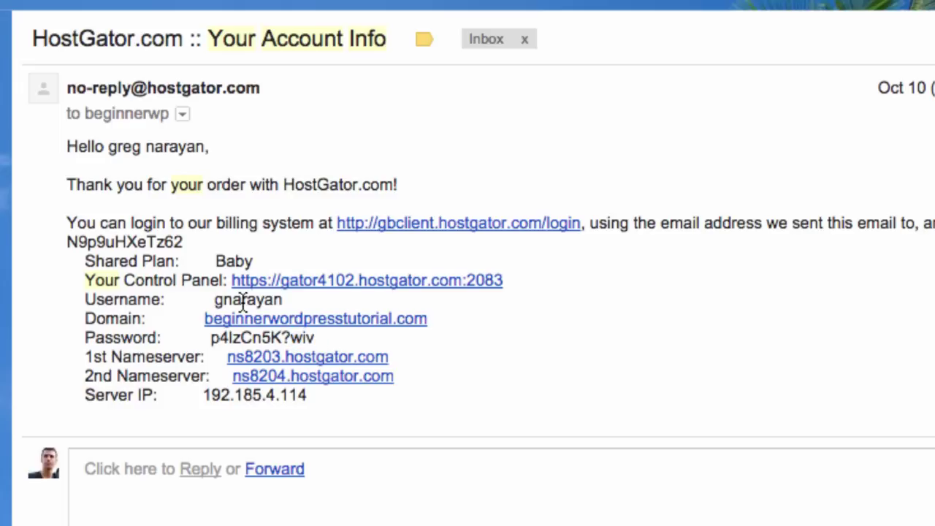
triple_click(245, 302)
click(324, 341)
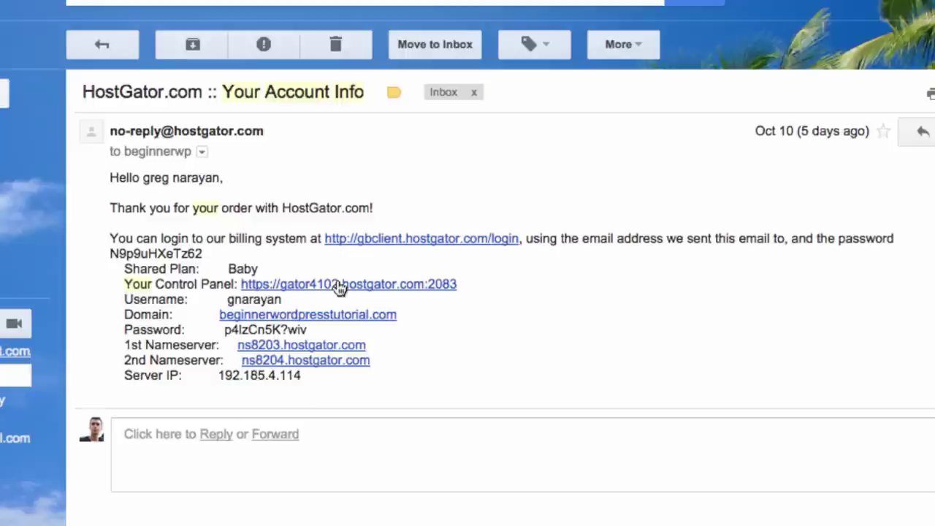
click(356, 283)
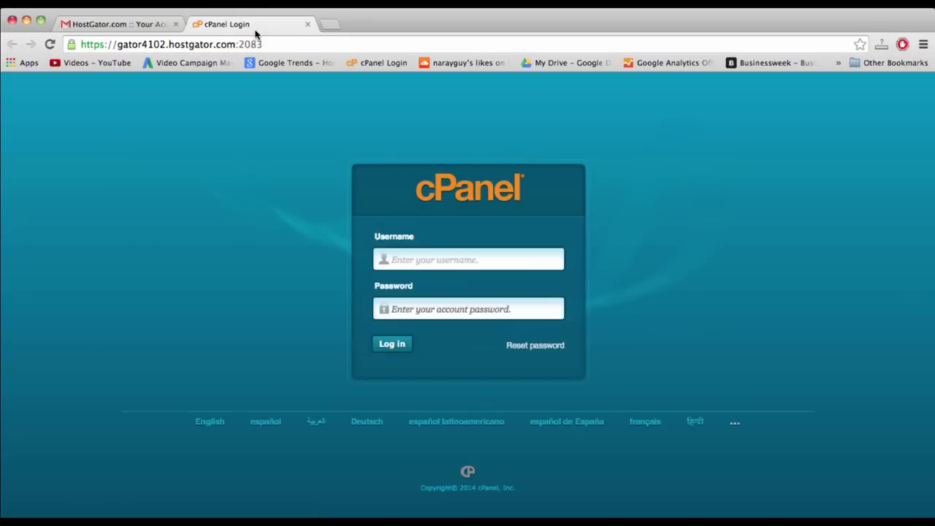
- Log in to cPanel with the account username and the pasted account password
text(gnarayan)
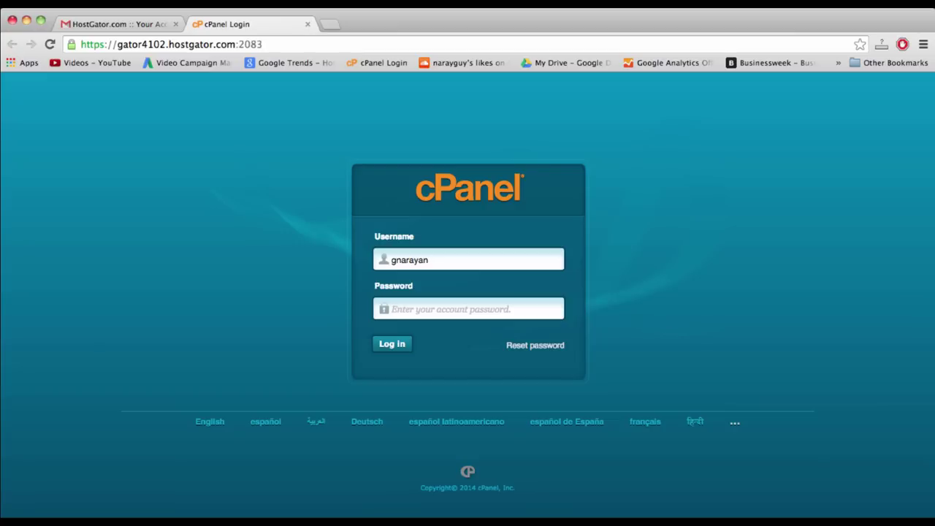
key(super+v)
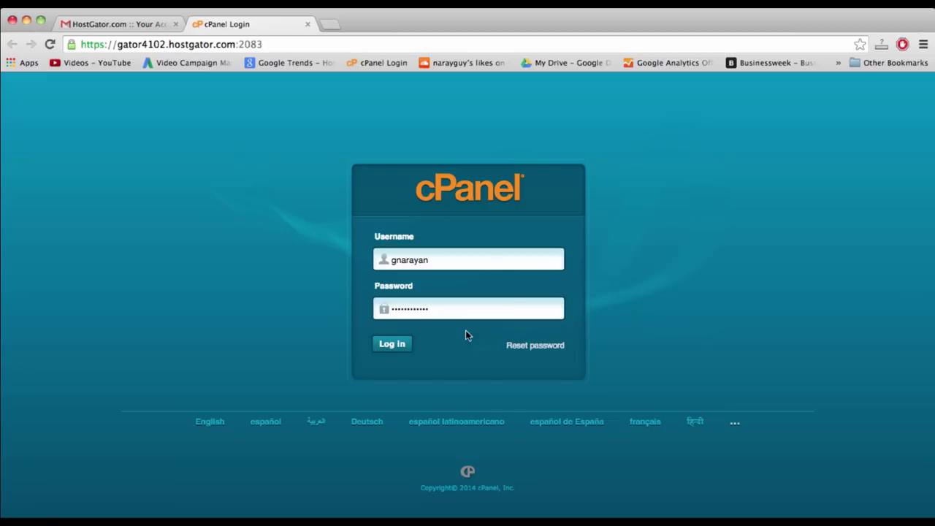
click(394, 344)
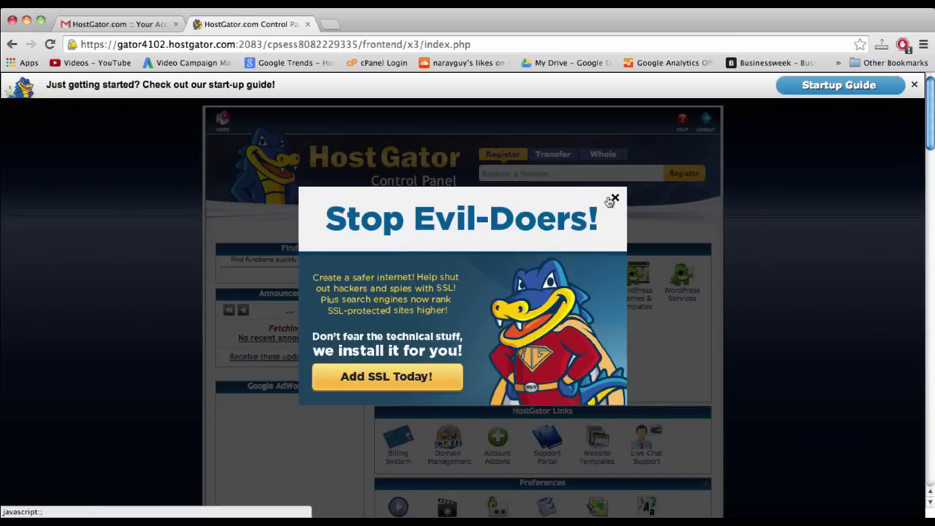
- Dismiss the SSL promotion and Welcome New User popups in cPanel
click(612, 198)
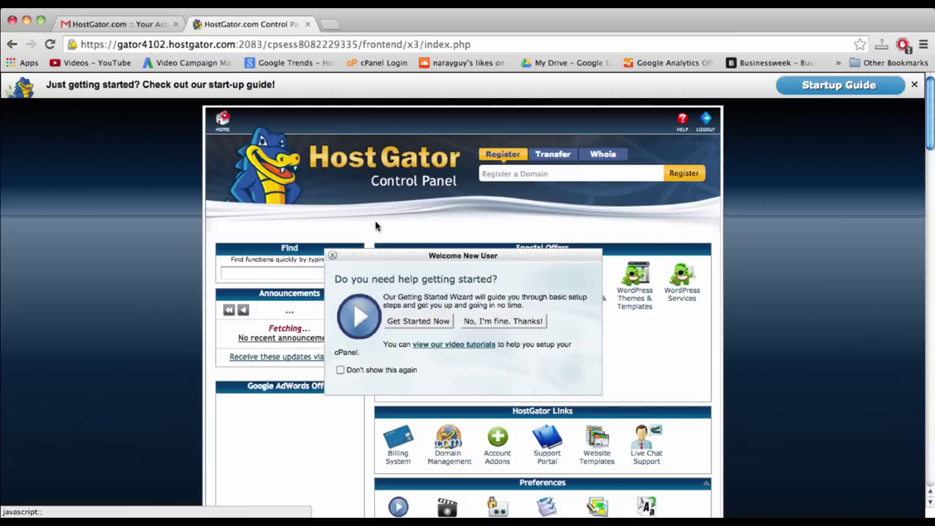
click(332, 256)
scroll(778, 351, down, 3)
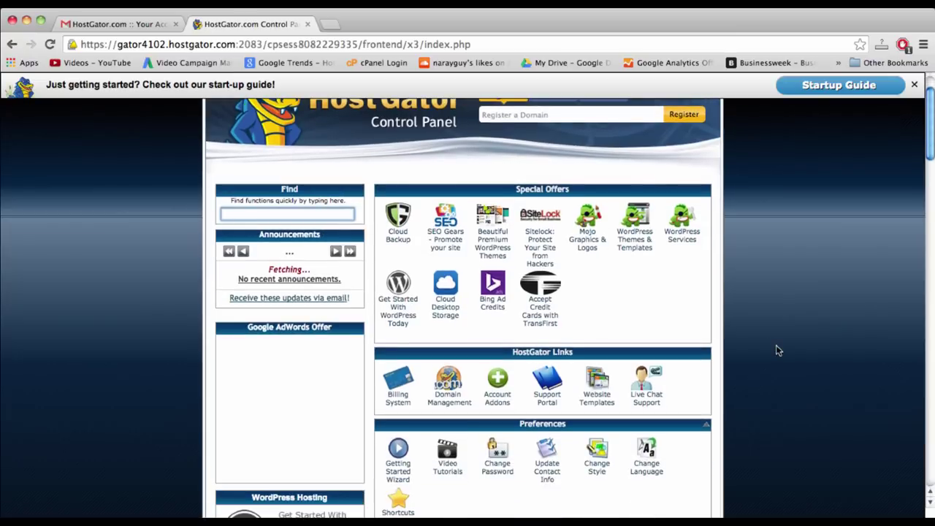
scroll(778, 350, down, 1)
scroll(778, 350, down, 4)
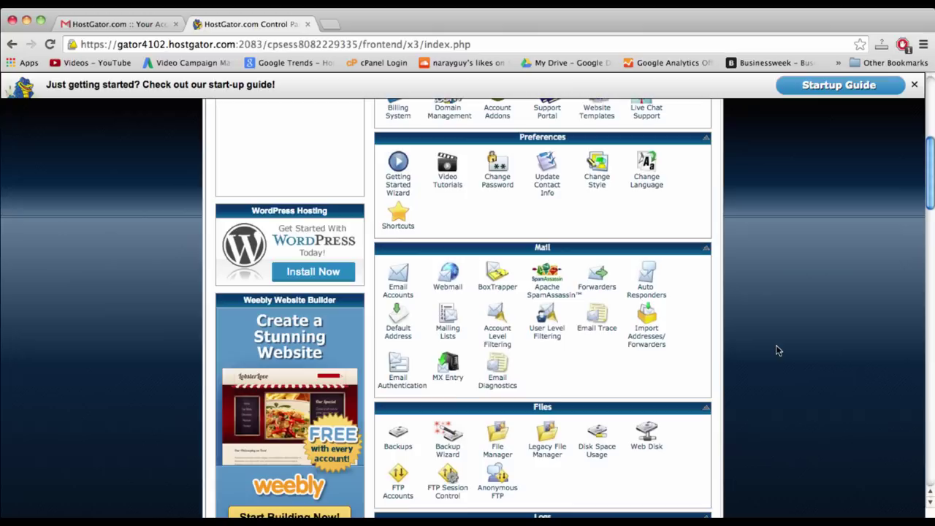
scroll(778, 351, up, 8)
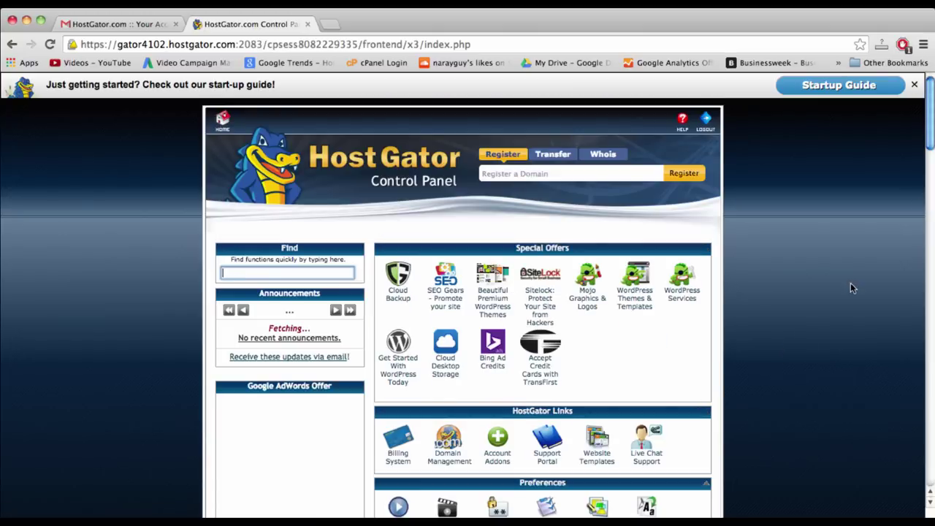
scroll(850, 288, down, 2)
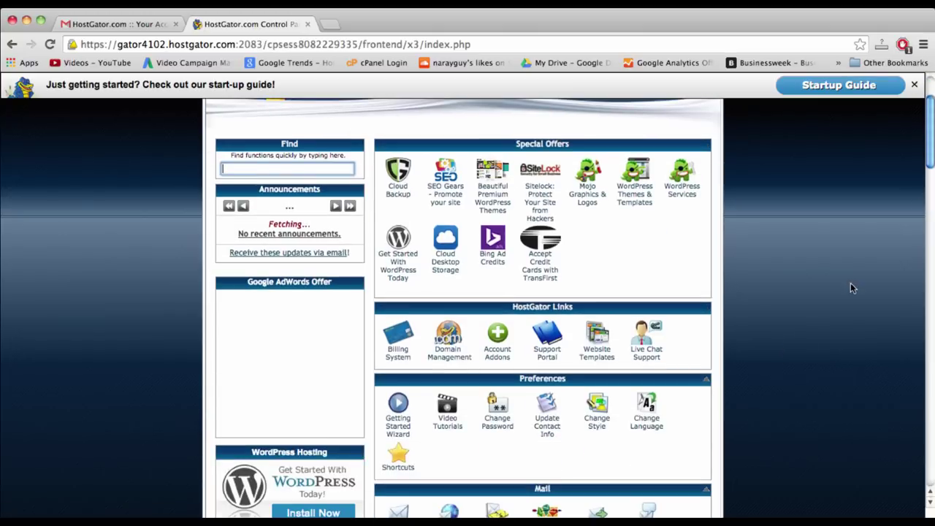
scroll(850, 288, down, 3)
scroll(850, 288, up, 6)
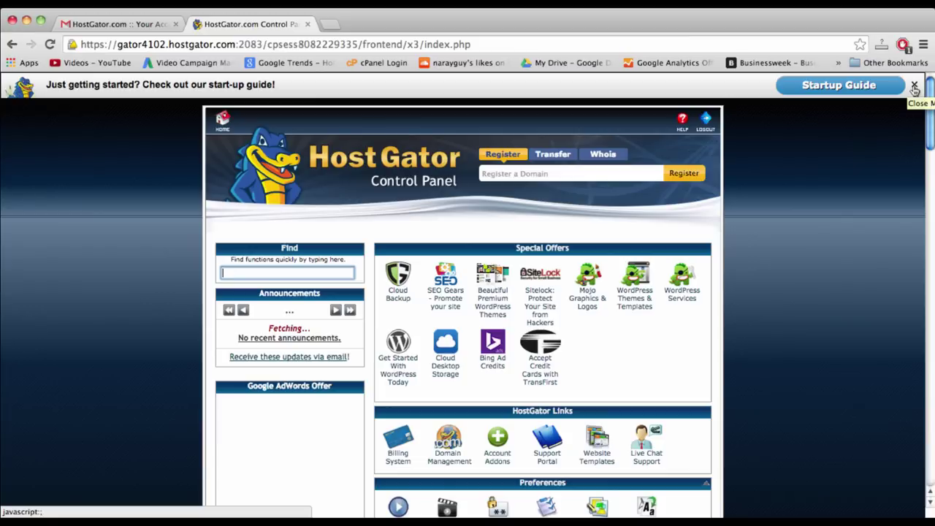
- Close the start-up guide banner and scroll down to the Software/Services section
click(914, 87)
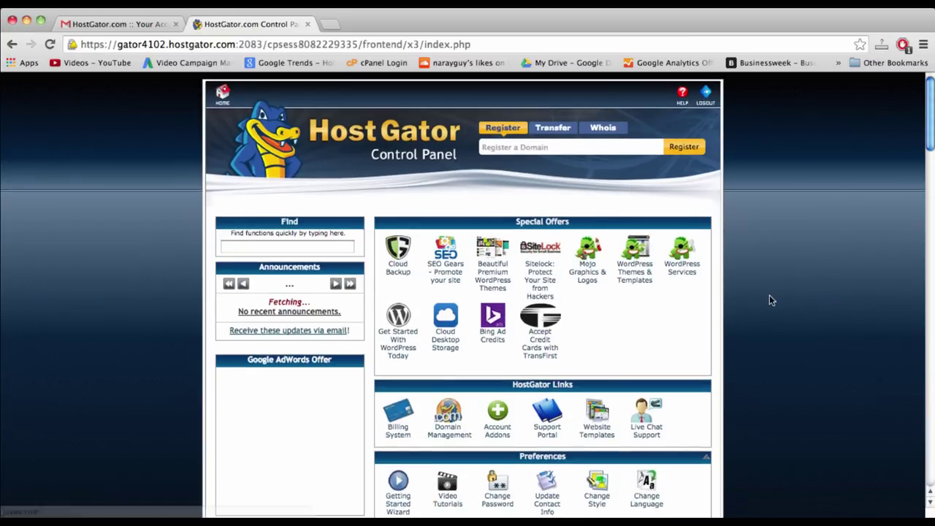
scroll(772, 300, down, 5)
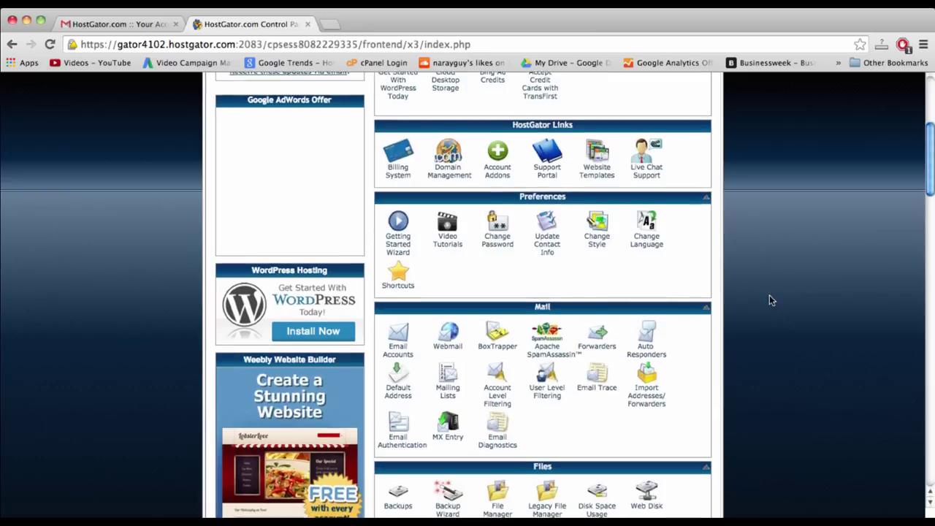
scroll(768, 295, down, 7)
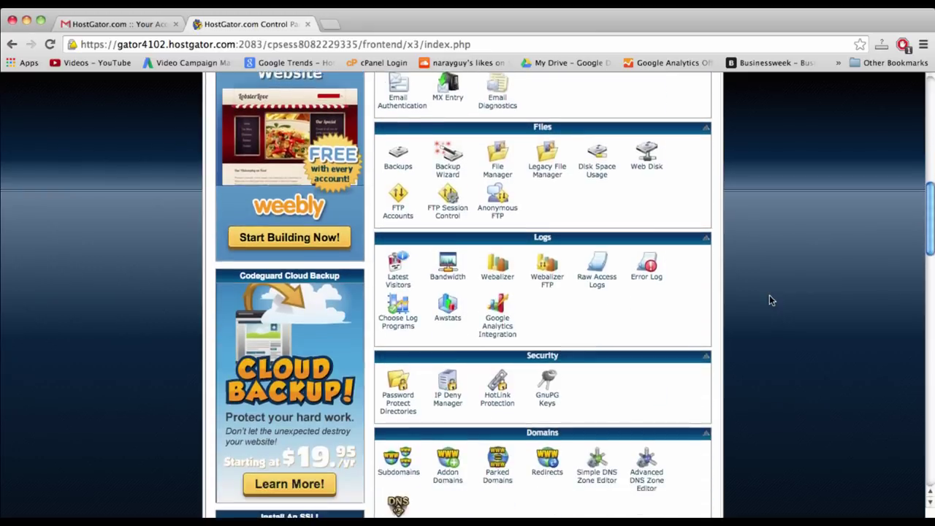
scroll(769, 299, down, 7)
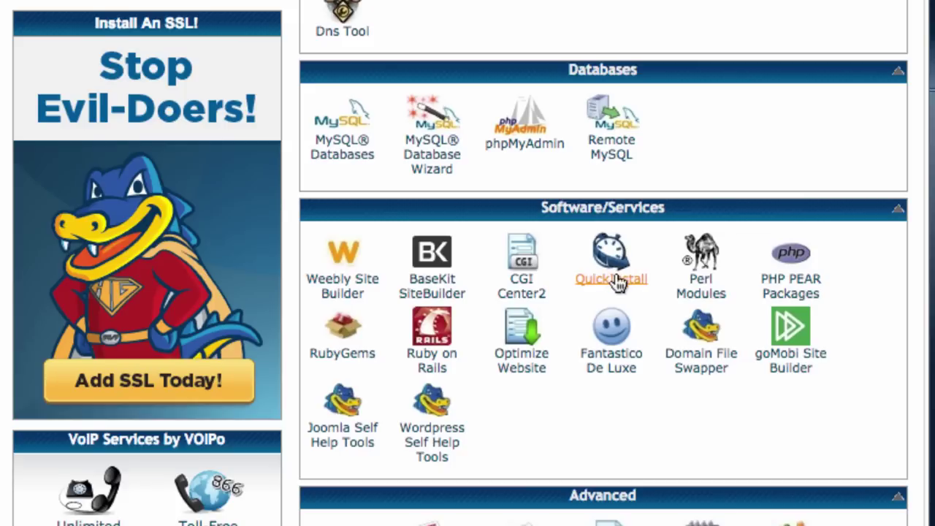
- In QuickInstall, choose WordPress and continue to the Install WordPress form
click(617, 283)
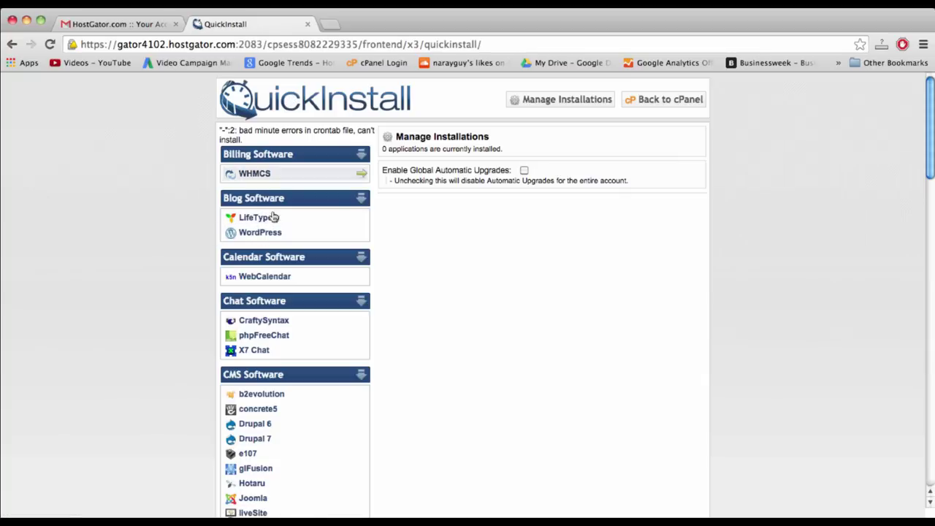
click(261, 233)
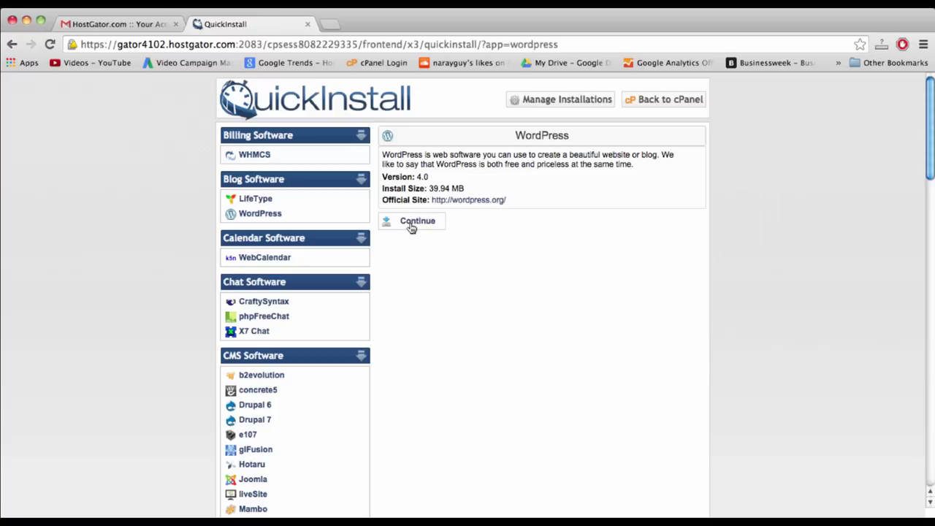
click(411, 223)
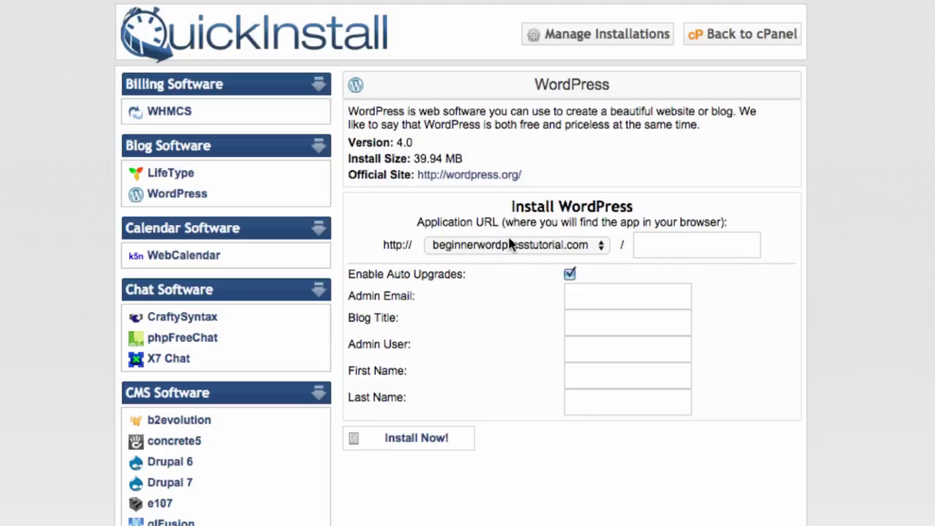
- Set the install domain to beginnerwordpresstutorial.com and leave the install path blank
click(589, 248)
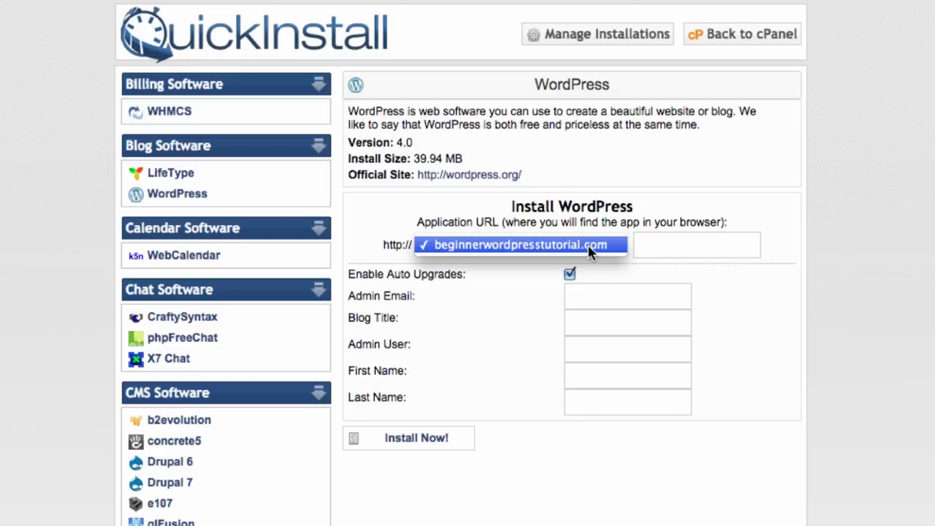
click(452, 250)
click(478, 246)
click(475, 248)
click(494, 249)
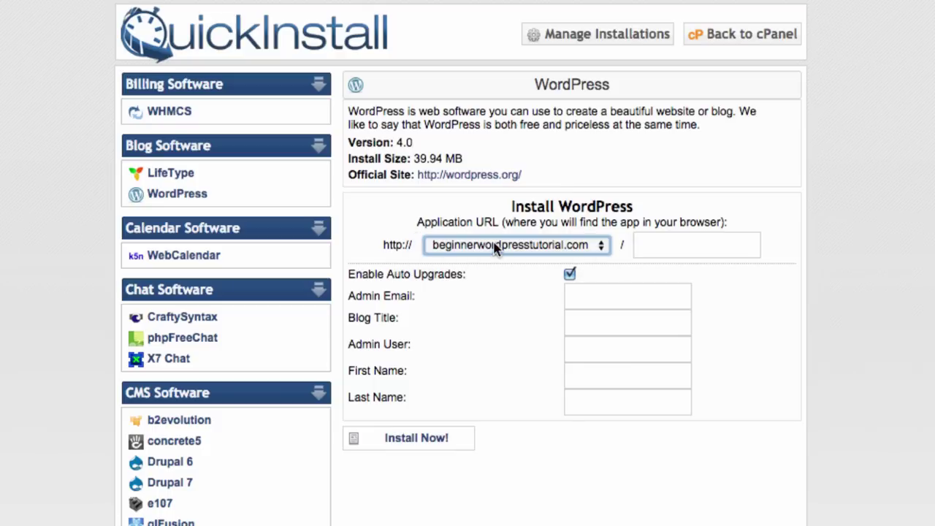
click(665, 248)
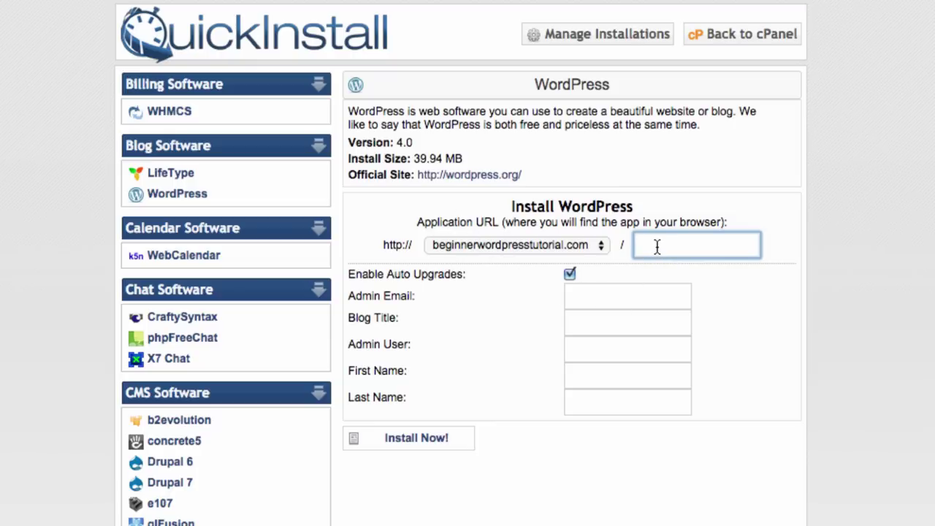
text(blog)
key(BackSpace)
key(BackSpace)
text(ah)
key(BackSpace)
key(BackSpace)
key(BackSpace)
key(BackSpace)
- Enter the admin e-mail address and the blog title 'Beginner WP'
click(576, 293)
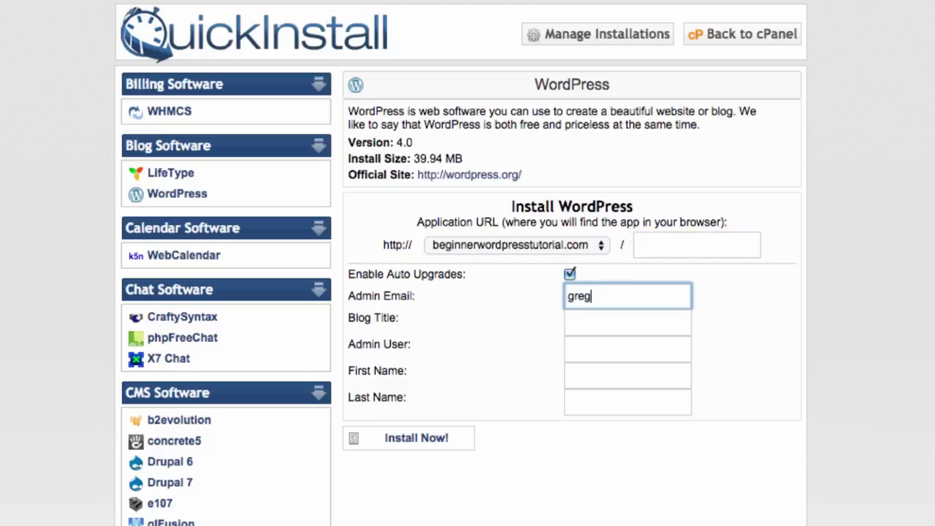
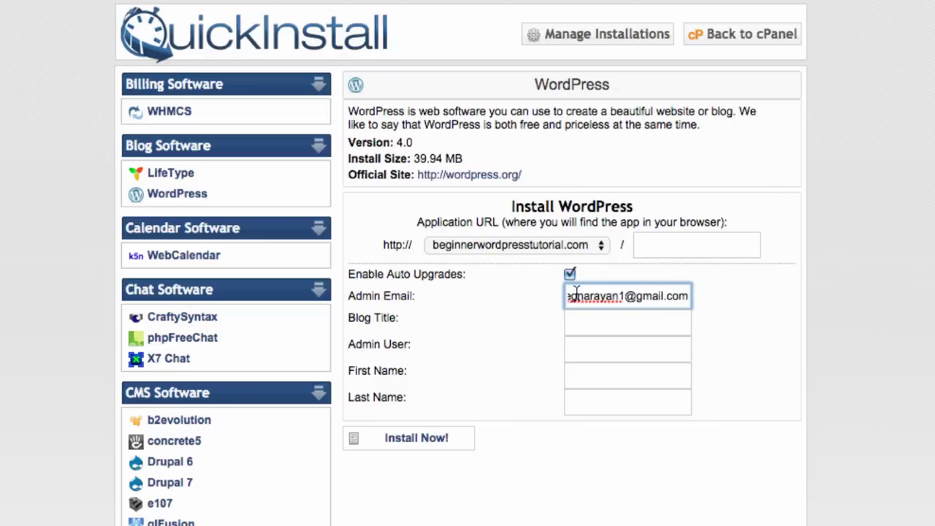
click(604, 322)
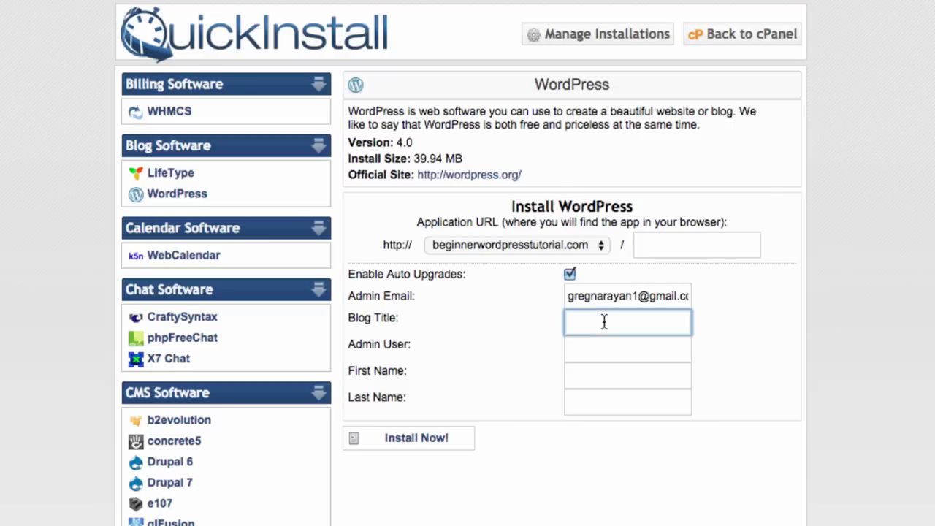
text(Beginner WP)
- Fill in the admin username and the admin's first and last name
click(587, 352)
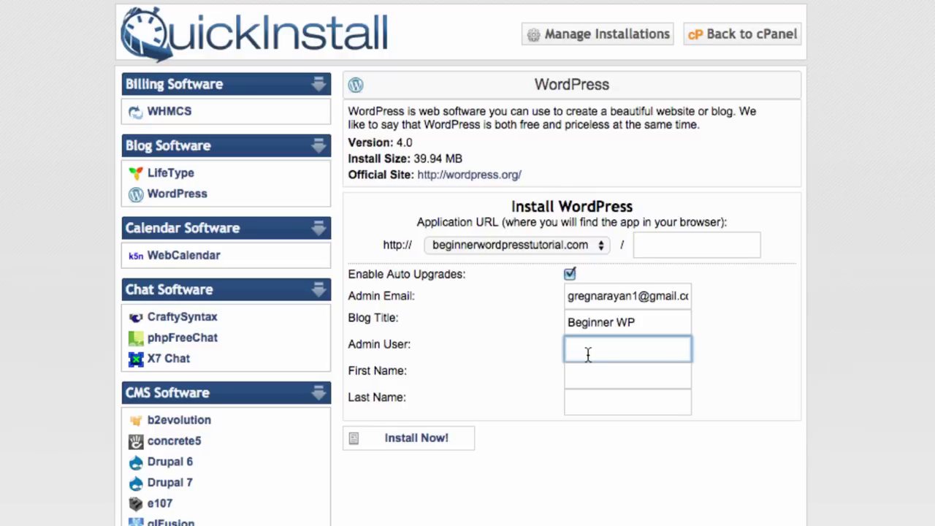
text(gnarayan)
key(BackSpace)
key(BackSpace)
key(BackSpace)
key(BackSpace)
key(BackSpace)
key(BackSpace)
key(BackSpace)
key(BackSpace)
text(admin)
key(BackSpace)
key(BackSpace)
key(BackSpace)
key(BackSpace)
key(BackSpace)
text(Wahoo)
key(BackSpace)
key(BackSpace)
key(BackSpace)
key(BackSpace)
key(BackSpace)
text(Hoora)
key(BackSpace)
key(BackSpace)
key(BackSpace)
key(BackSpace)
key(BackSpace)
text(gnaraya)
key(Tab)
text(Greg)
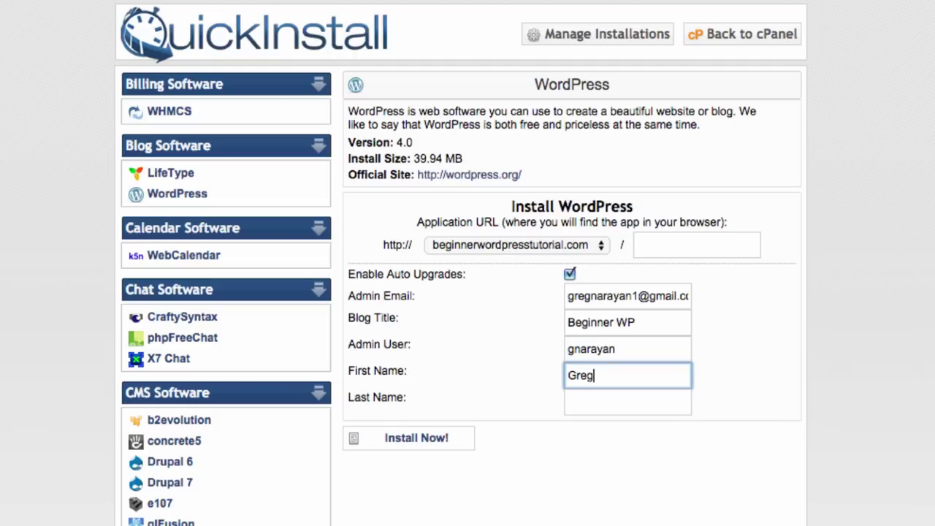
key(Tab)
text(Narayan)
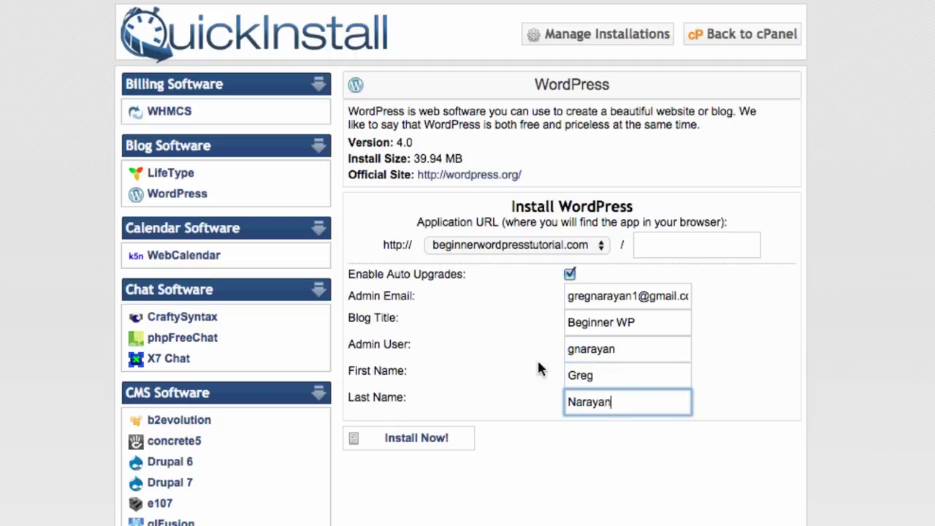
click(520, 350)
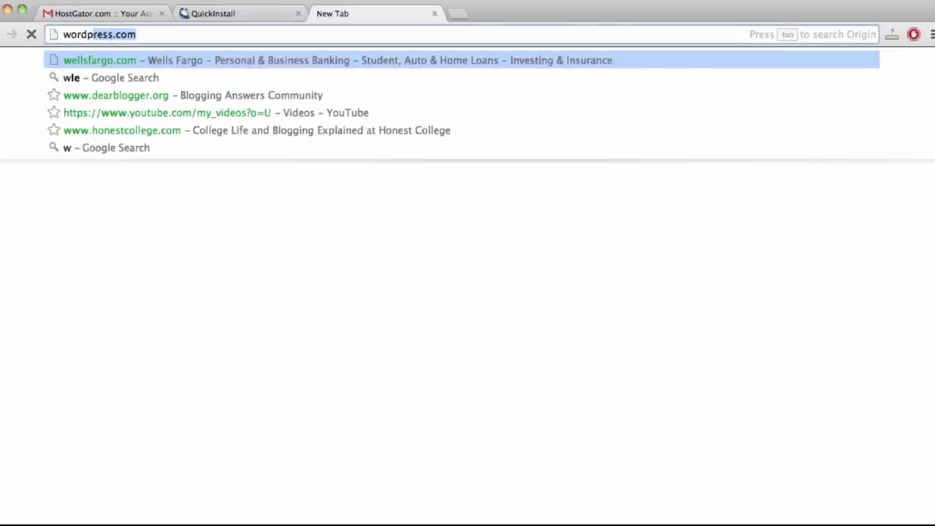
- Load wordpress.org in the new tab, then return to the QuickInstall form
text(press.org)
key(Return)
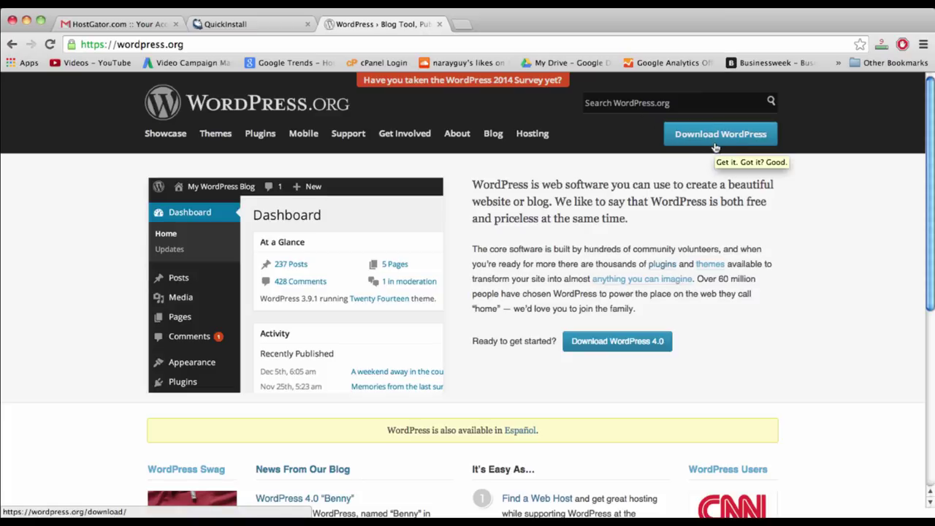
click(233, 27)
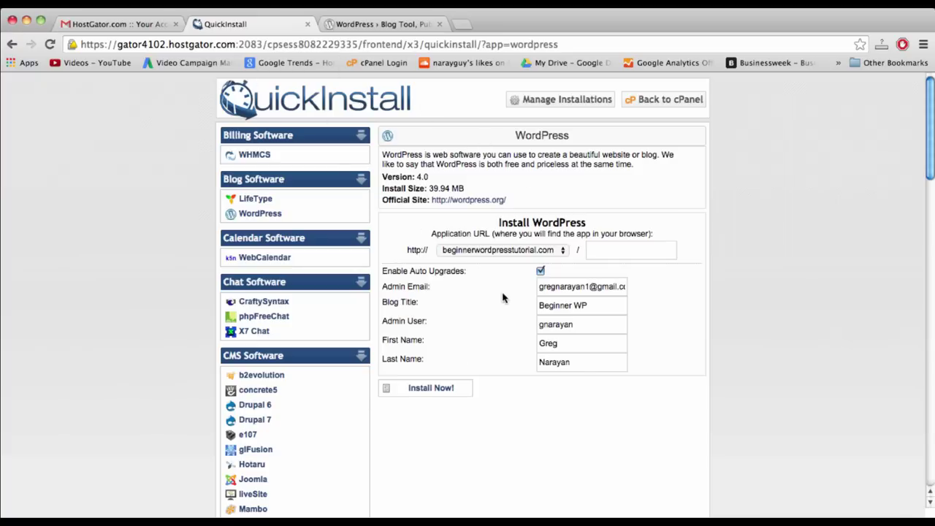
- Close the wordpress.org tab, run Install Now!, and scroll to the 100% Congratulations box
click(439, 25)
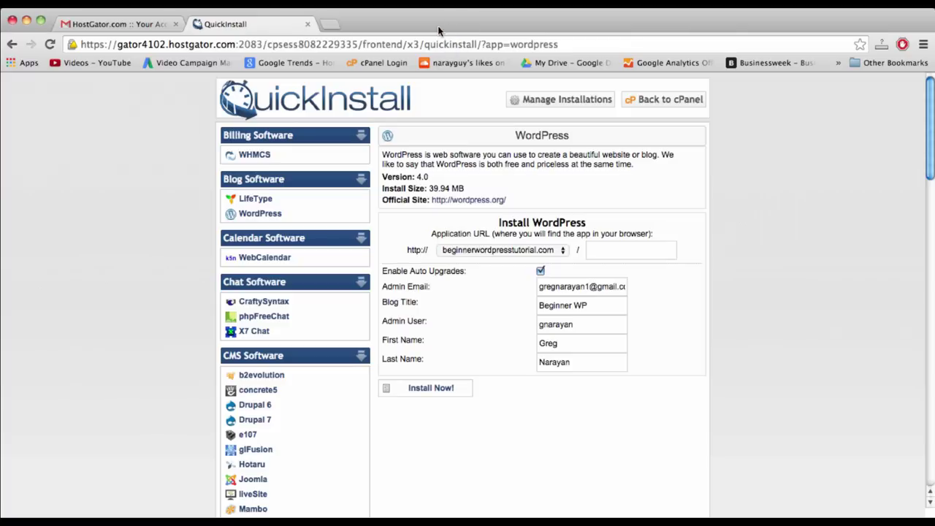
click(427, 390)
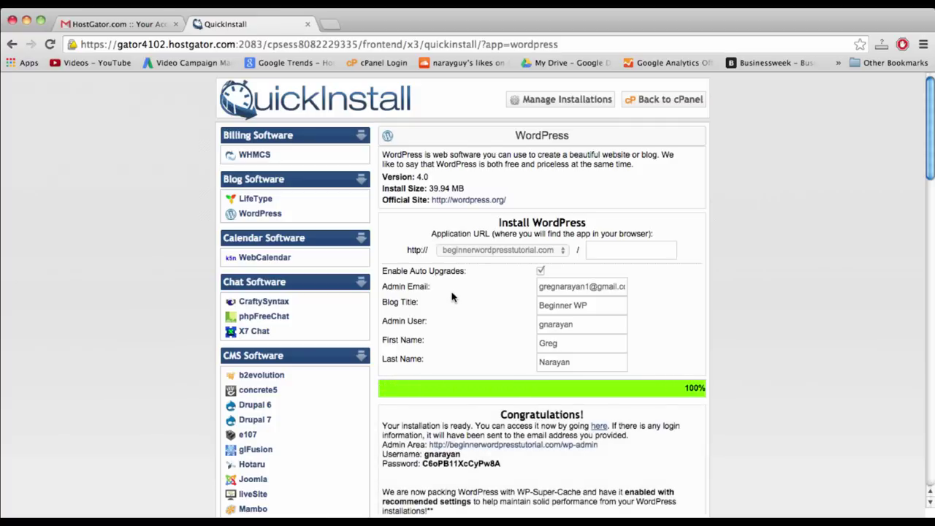
scroll(468, 390, down, 2)
scroll(470, 395, down, 1)
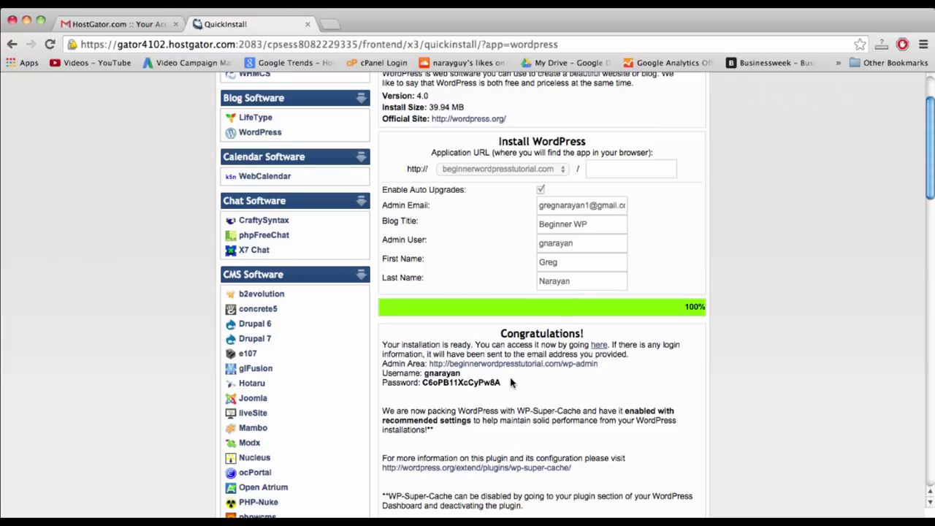
scroll(510, 382, down, 1)
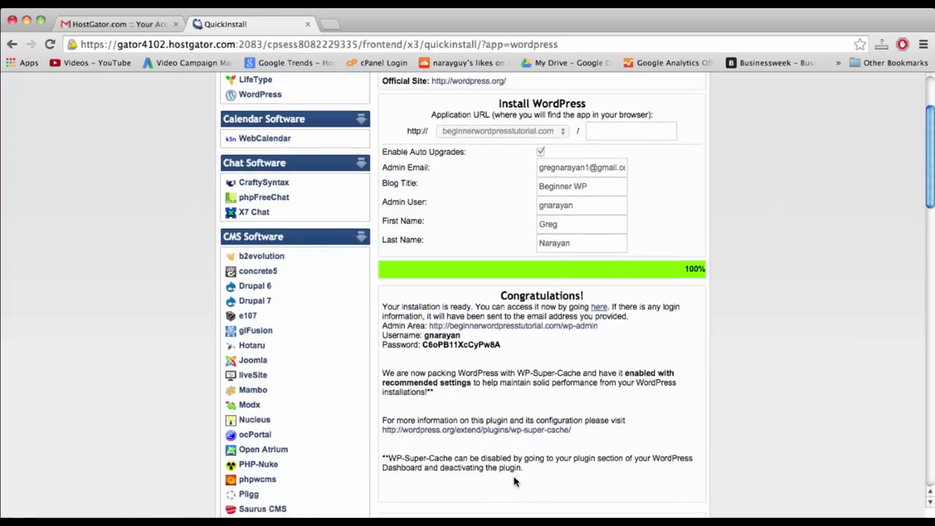
- Preview the newly installed site and its admin login page, closing each tab afterward
click(598, 309)
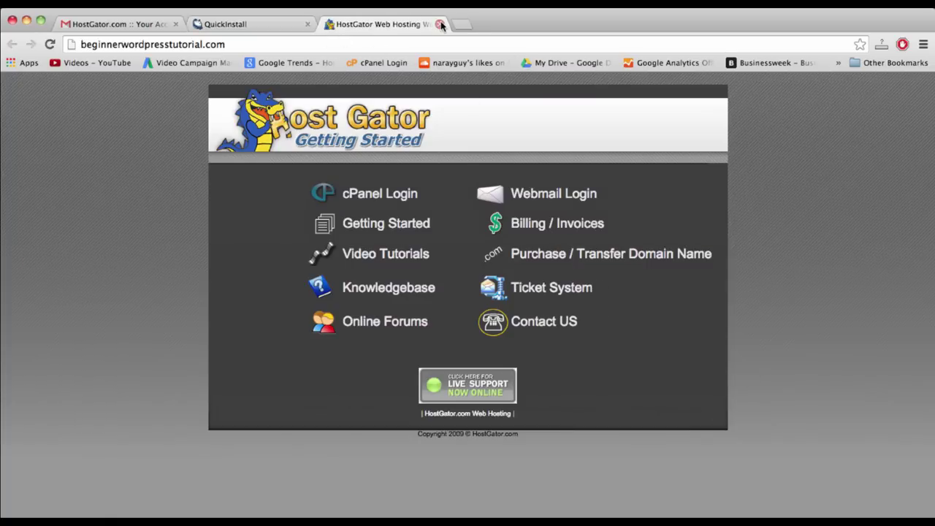
click(439, 24)
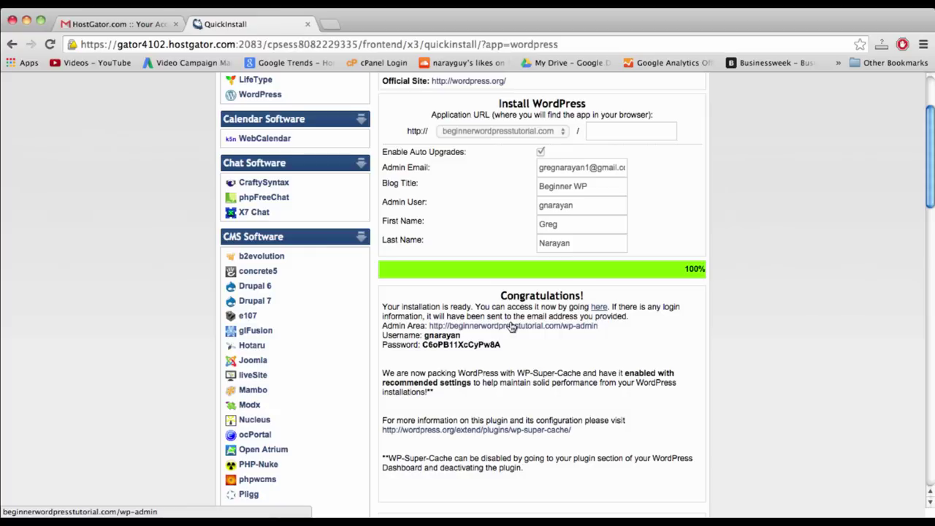
click(520, 326)
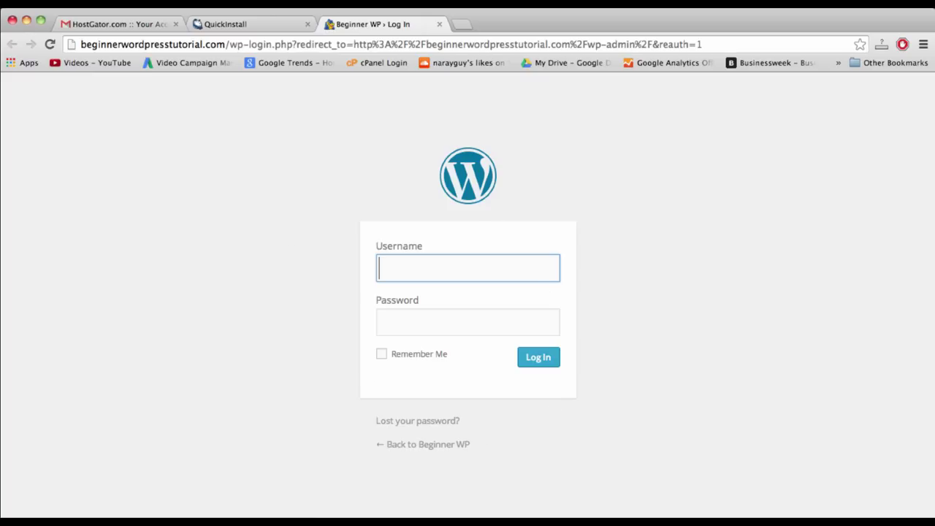
click(440, 24)
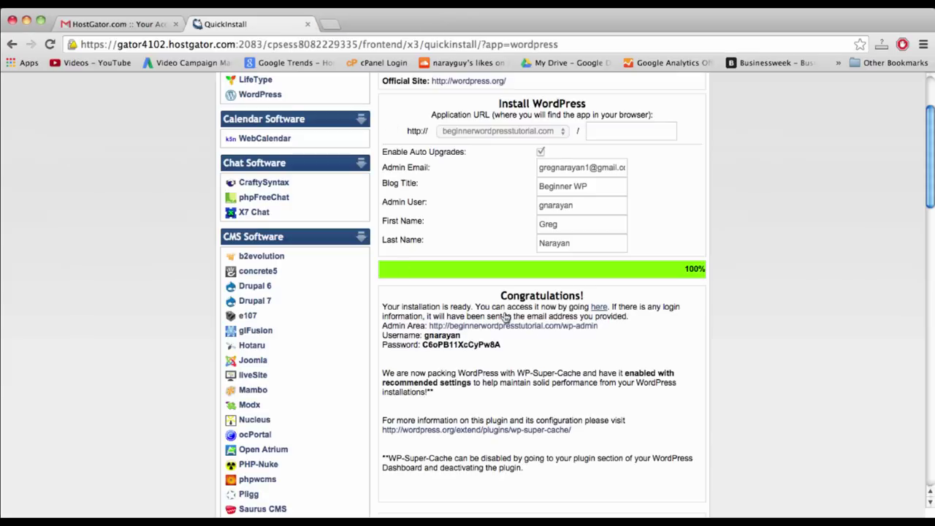
- Reopen and close the admin login page, then switch to the HostGator account e-mail in Gmail
double_click(537, 316)
click(526, 325)
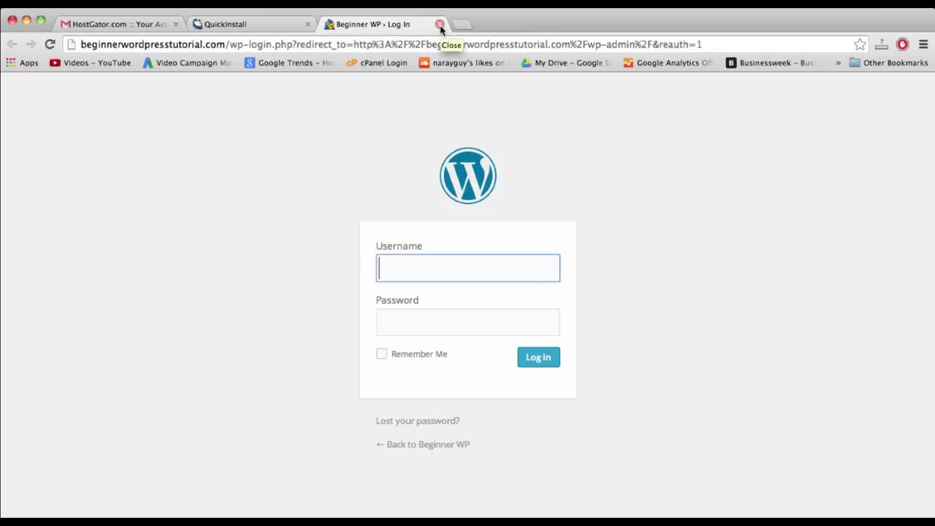
click(439, 25)
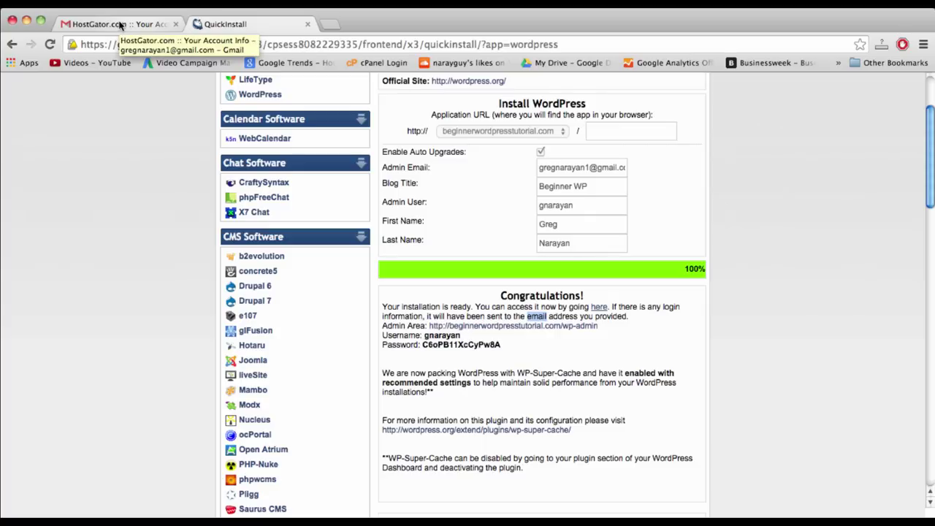
click(121, 26)
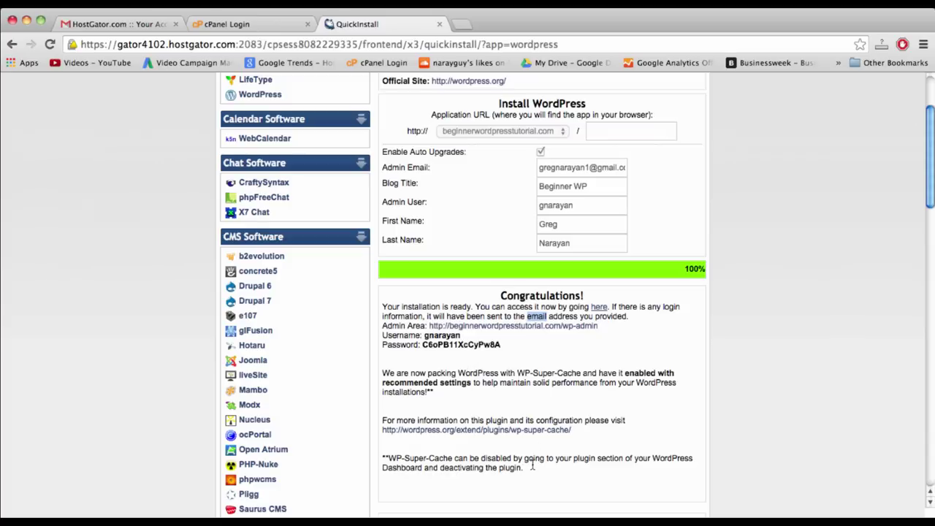
- Copy the QuickInstall Congratulations text with the wp-admin login details
triple_click(536, 468)
drag(507, 345, 500, 296)
right_click(526, 332)
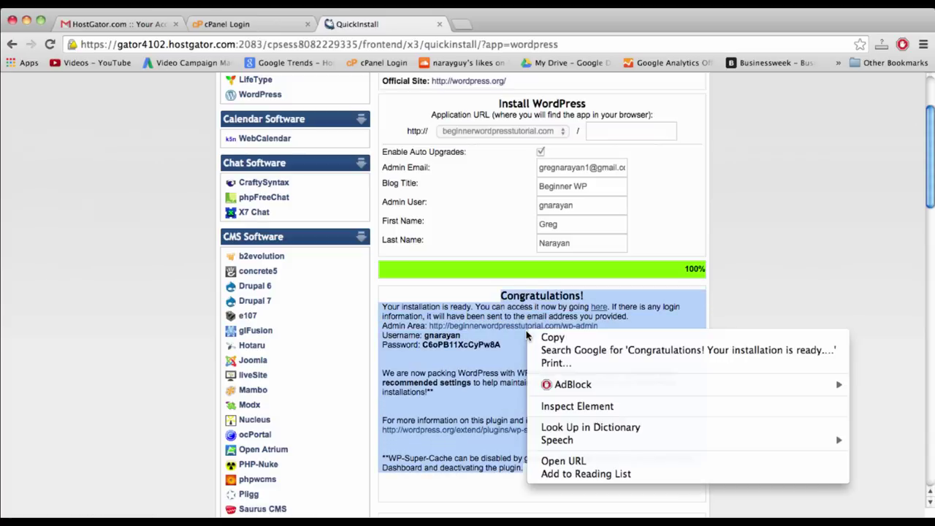
click(557, 341)
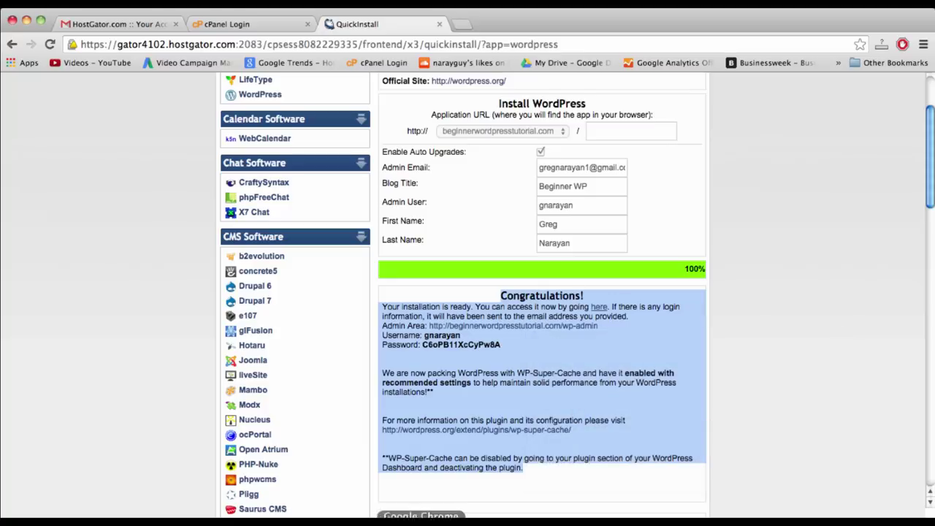
- Paste the installation details into a new, enlarged Stickies note, then return to Chrome
click(372, 515)
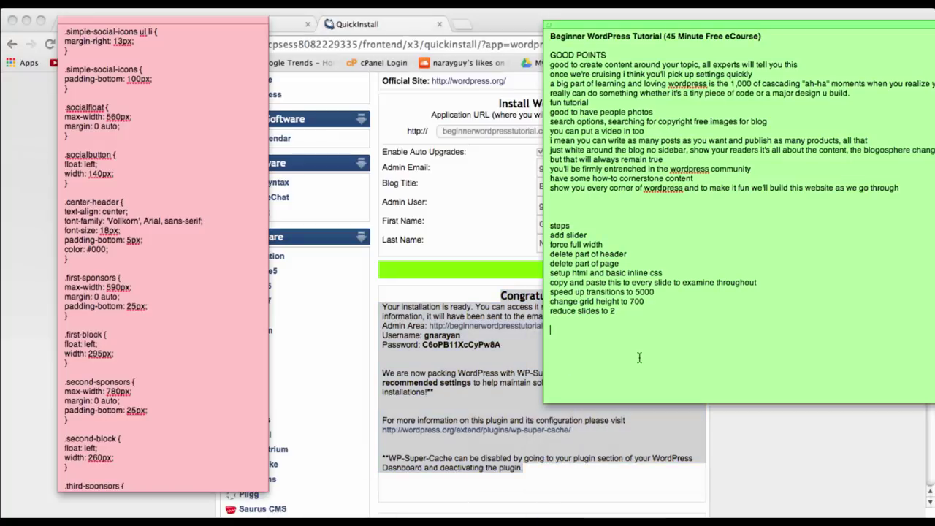
key(super+n)
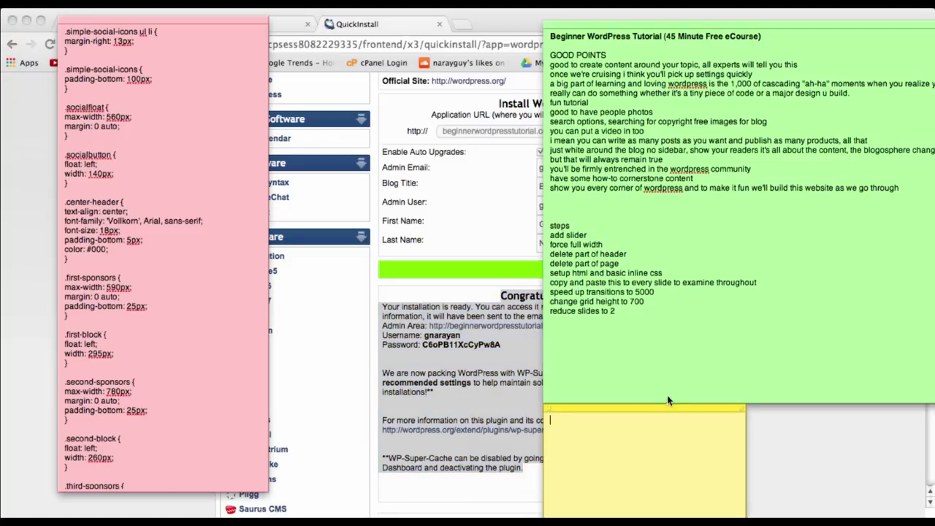
drag(663, 408, 661, 27)
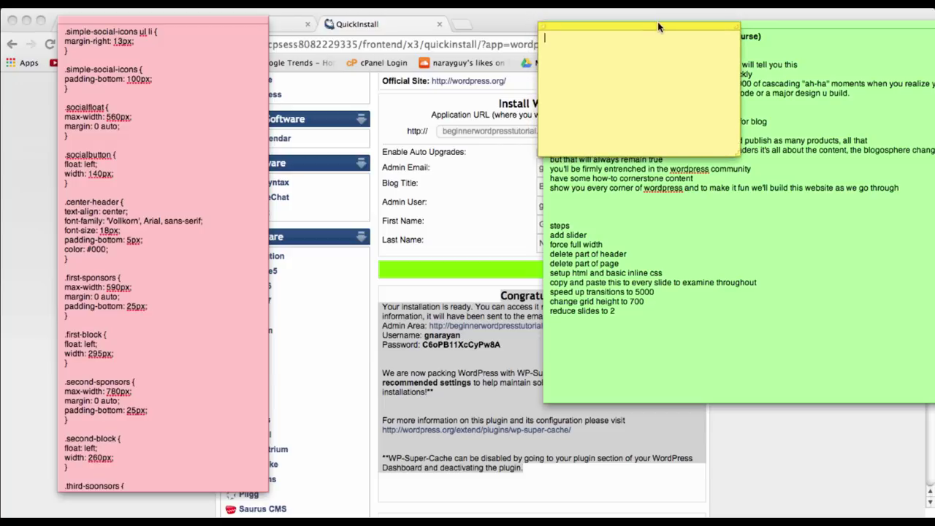
drag(735, 155, 915, 411)
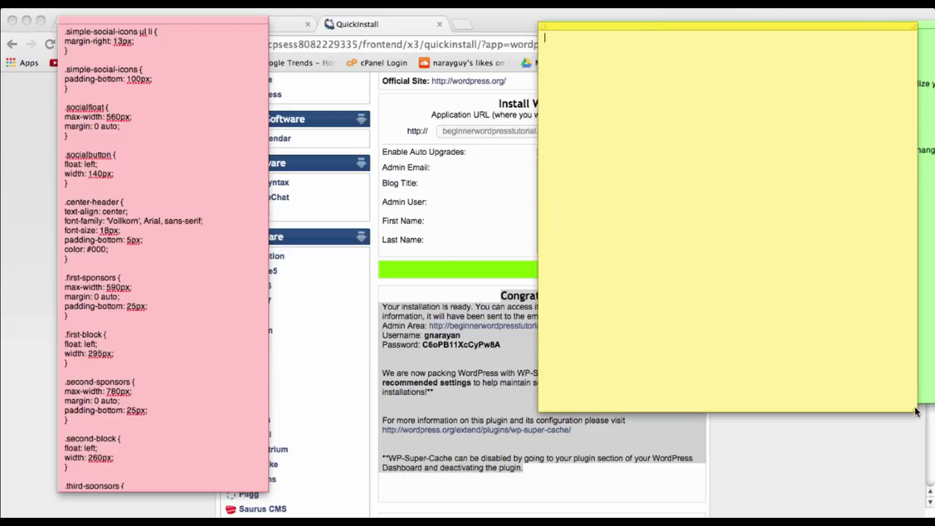
key(super+v)
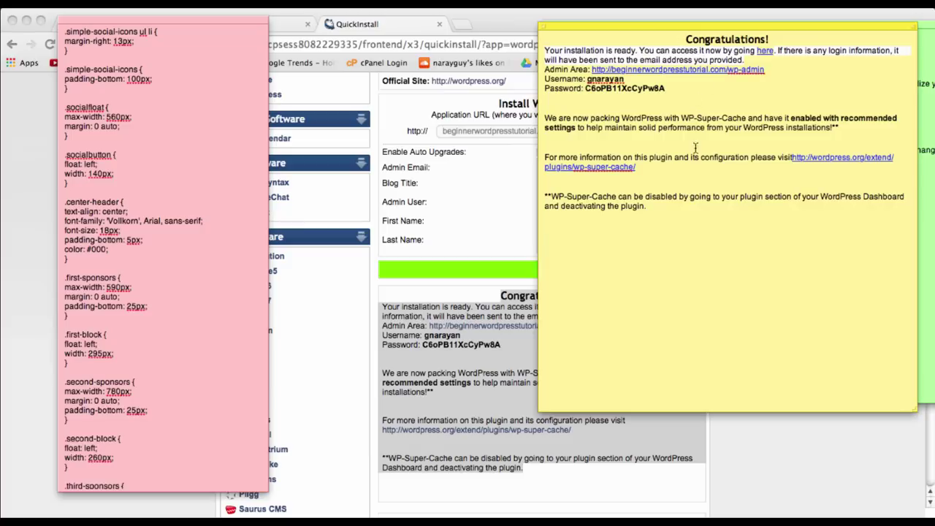
click(785, 416)
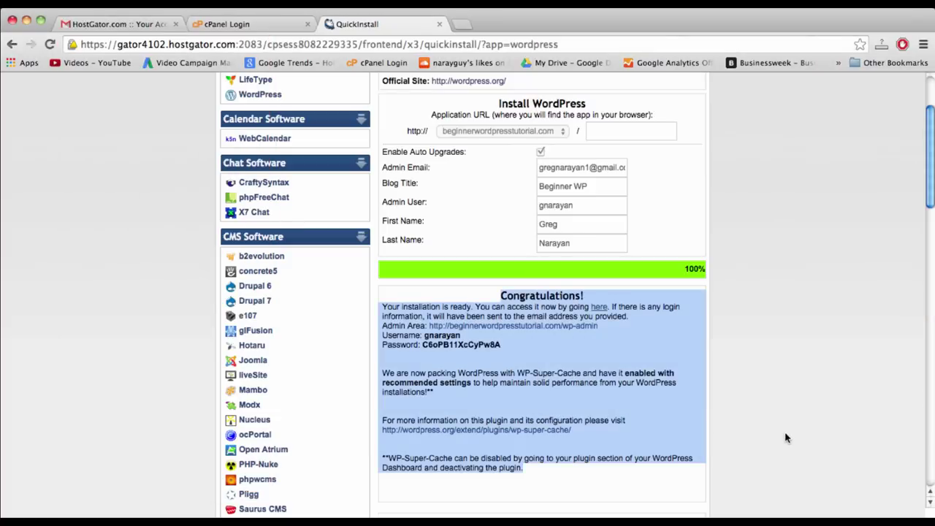
- Open the other hosting account's cPanel home and drag the Mail section above HostGator Links
click(496, 310)
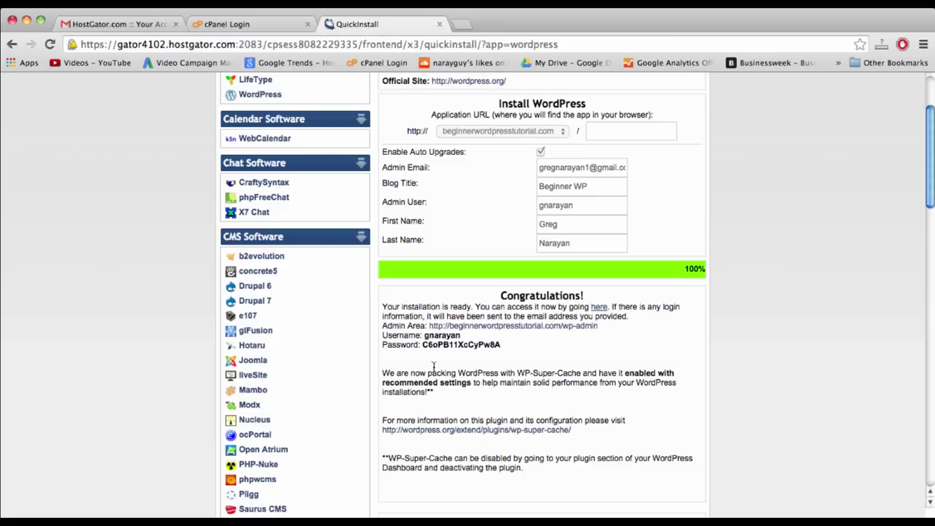
click(263, 29)
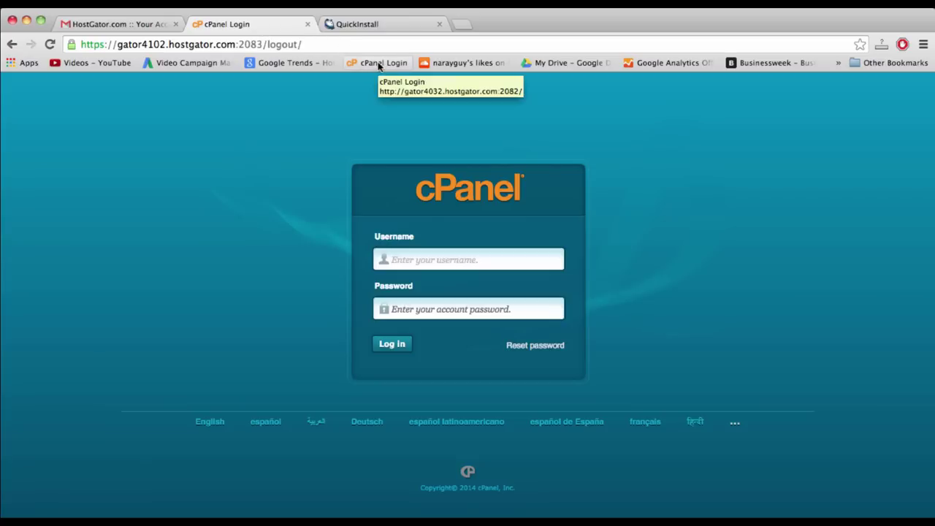
click(378, 65)
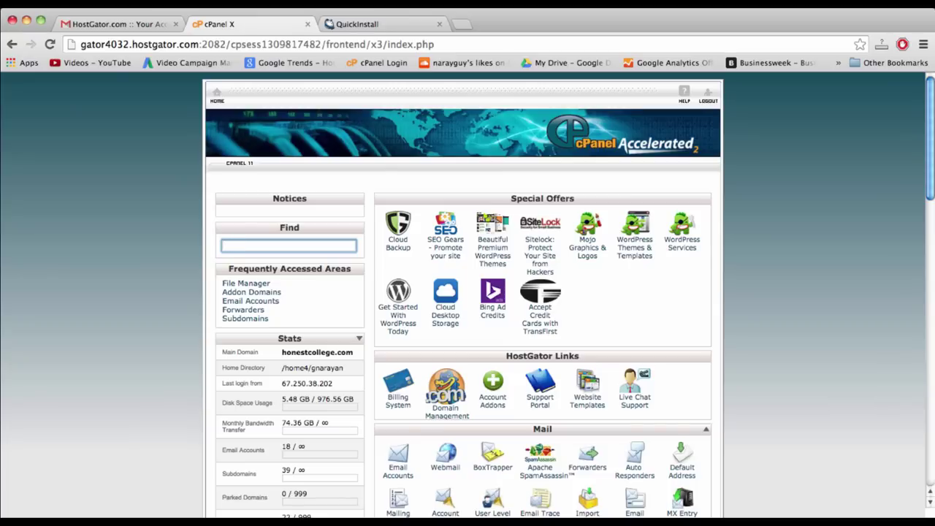
scroll(492, 314, down, 5)
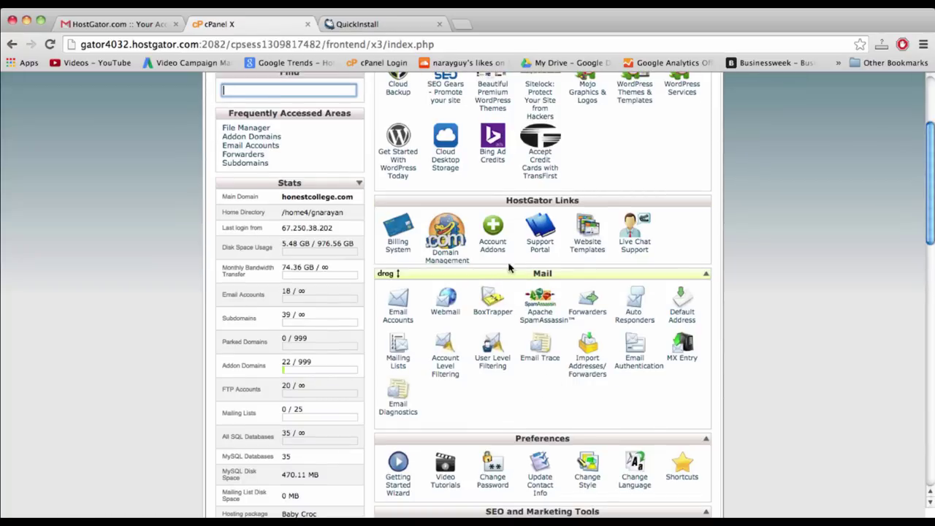
drag(509, 273, 511, 198)
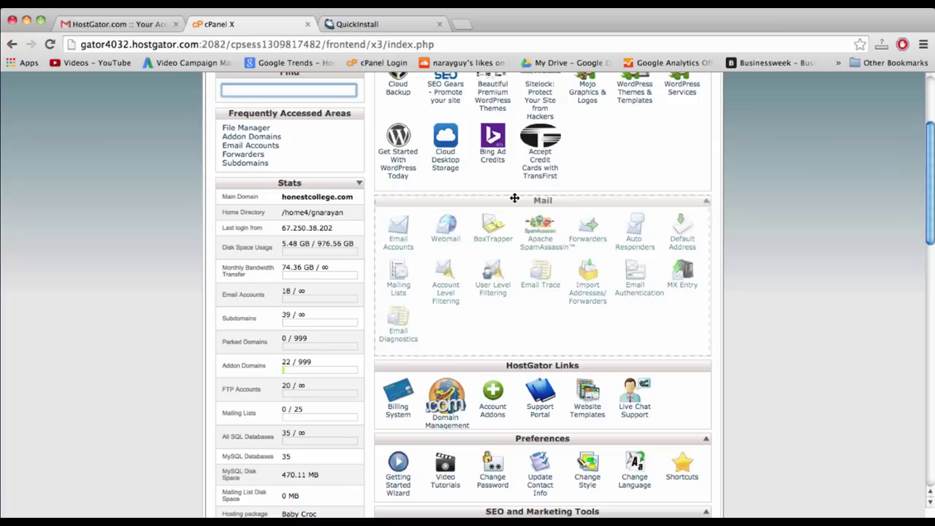
- In Email Accounts, choose firsttryblog.com as the new mailbox's domain
click(400, 245)
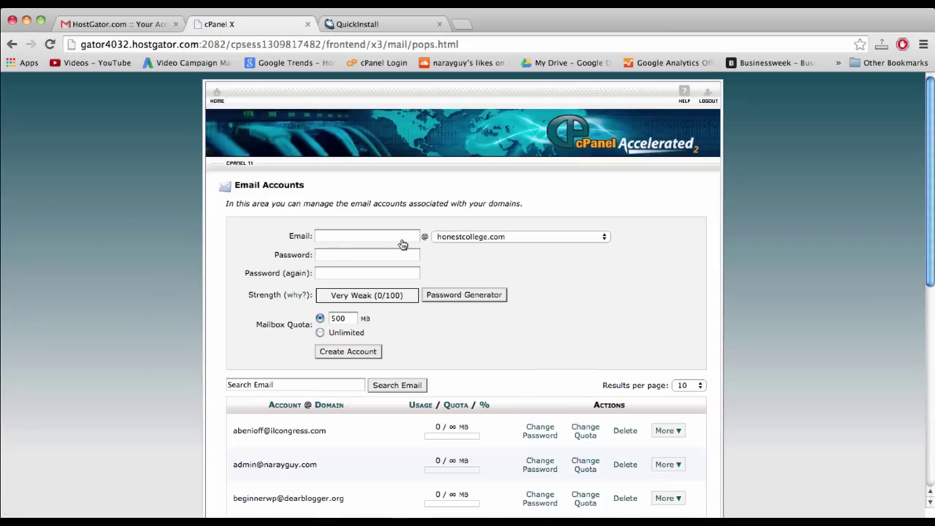
scroll(582, 275, down, 3)
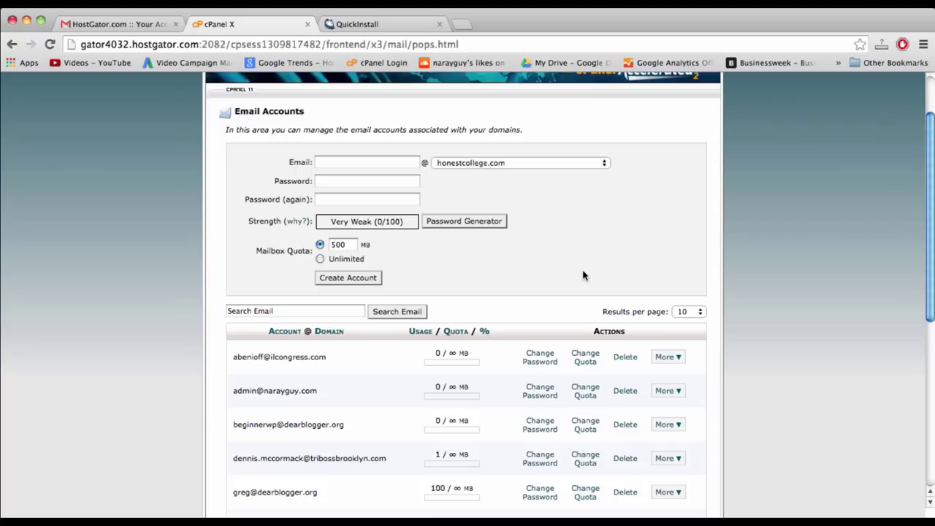
scroll(508, 221, down, 5)
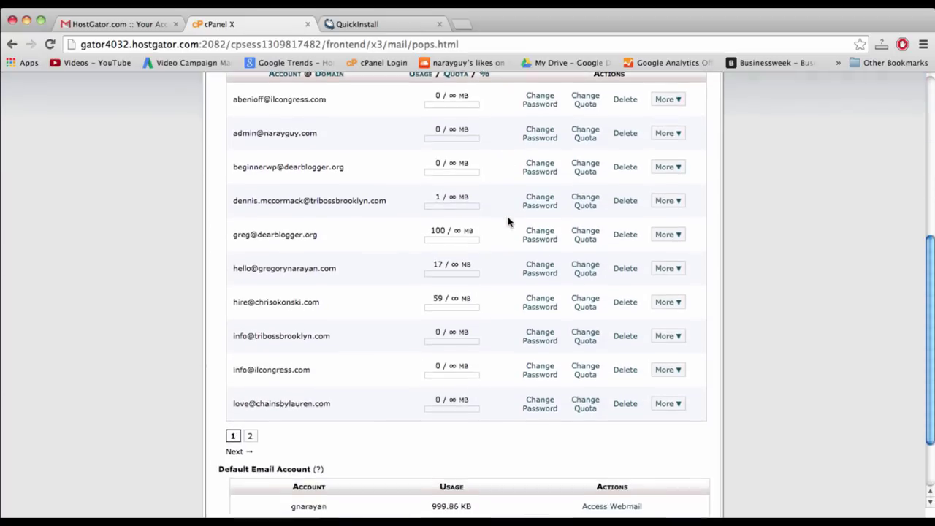
scroll(507, 219, up, 7)
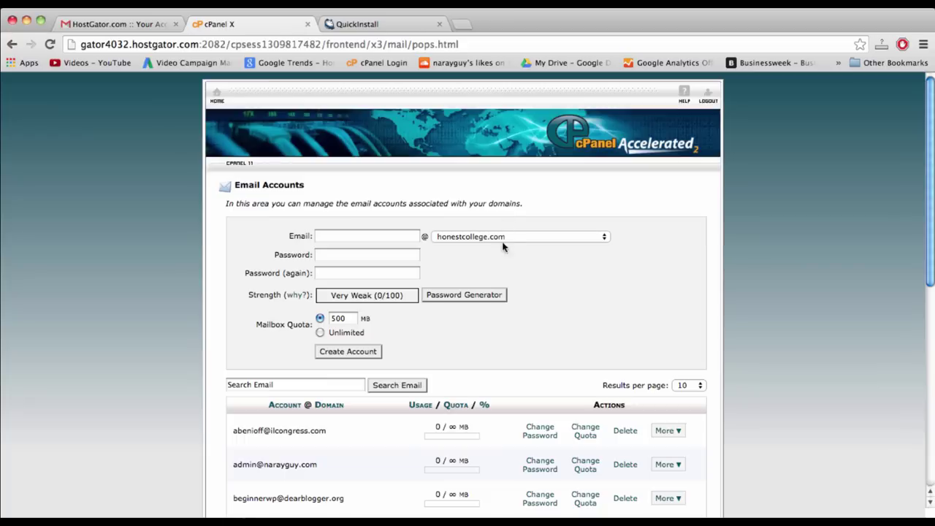
click(480, 237)
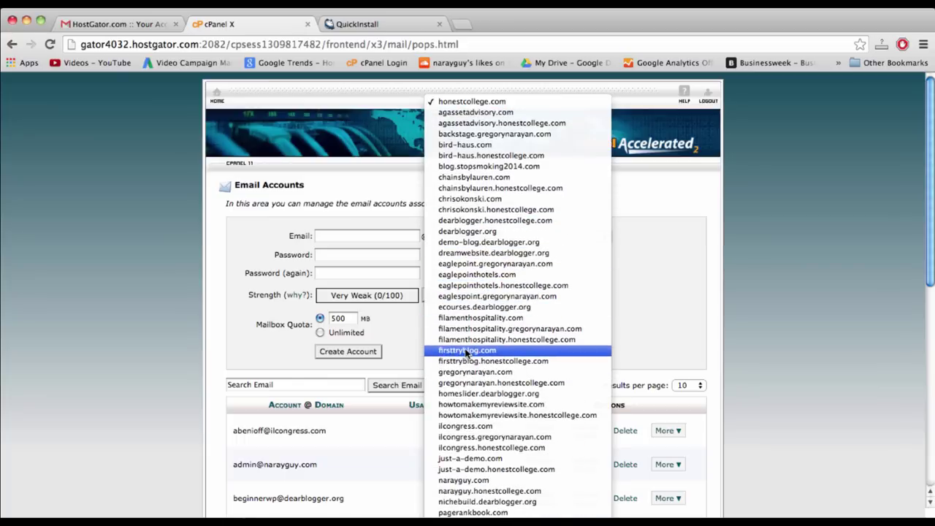
click(466, 354)
click(376, 241)
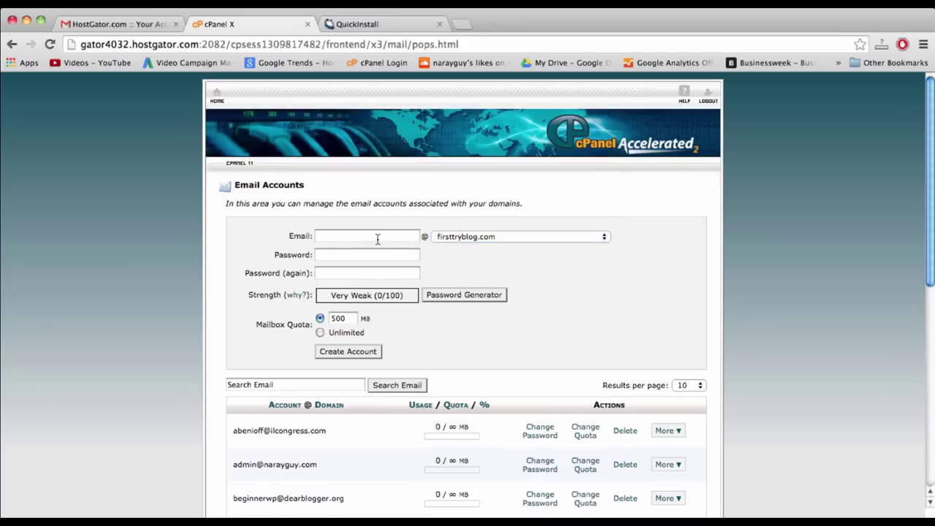
- Enter 'greg' as the new mailbox name
click(377, 240)
text(admin)
key(BackSpace)
key(BackSpace)
key(BackSpace)
key(BackSpace)
key(BackSpace)
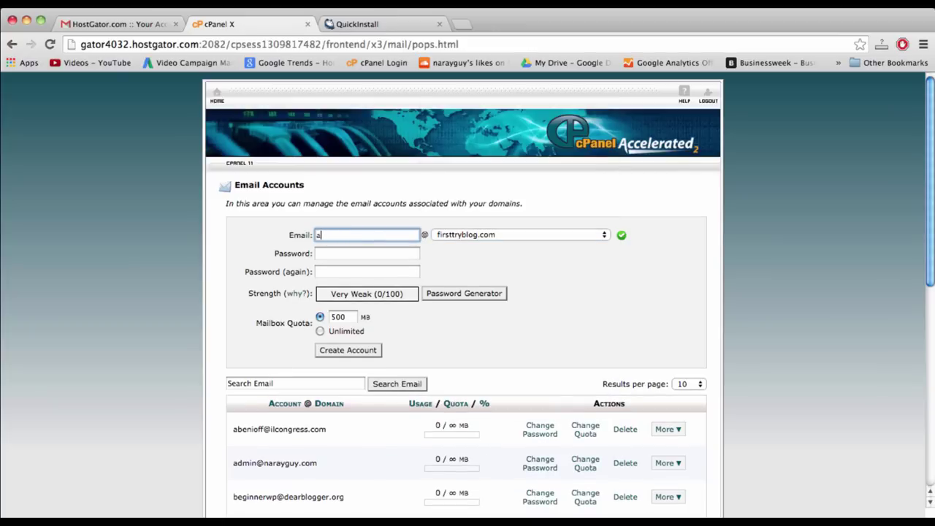
text(sup)
key(BackSpace)
key(BackSpace)
key(BackSpace)
key(BackSpace)
text(greg)
double_click(339, 235)
key(BackSpace)
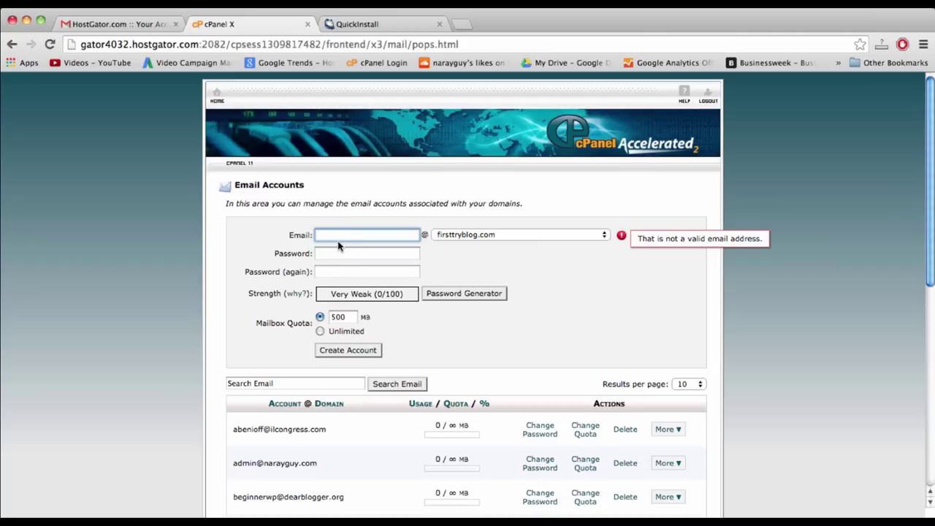
text(greg)
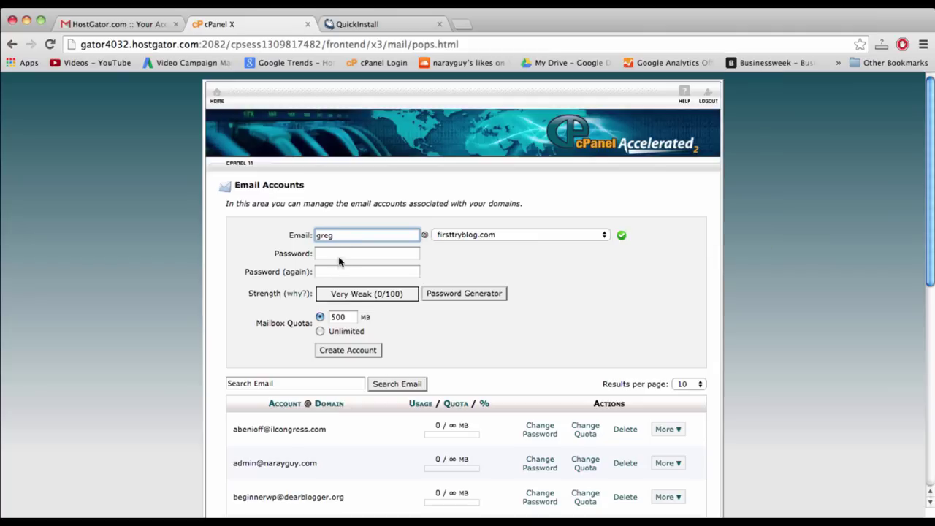
- Enter the mailbox password, choose Unlimited quota, create the account, and go to Gmail
click(332, 253)
text(p)
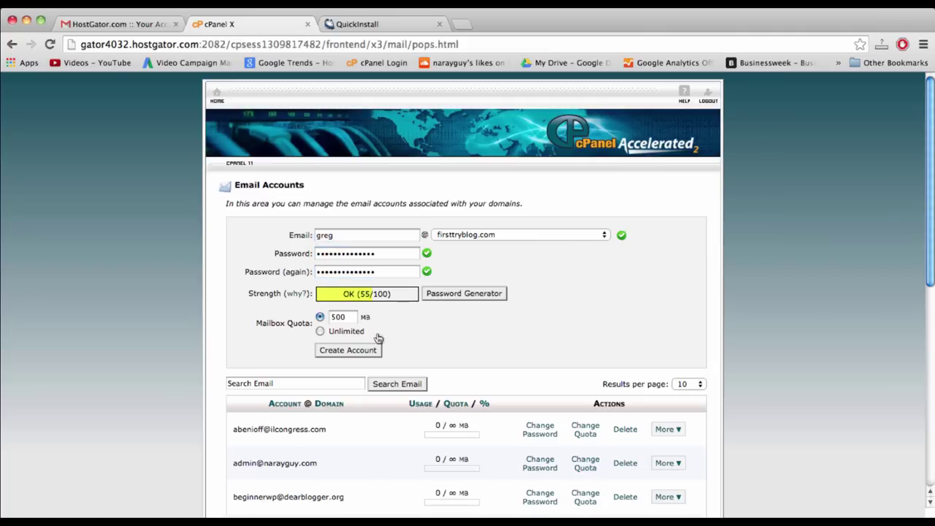
click(343, 334)
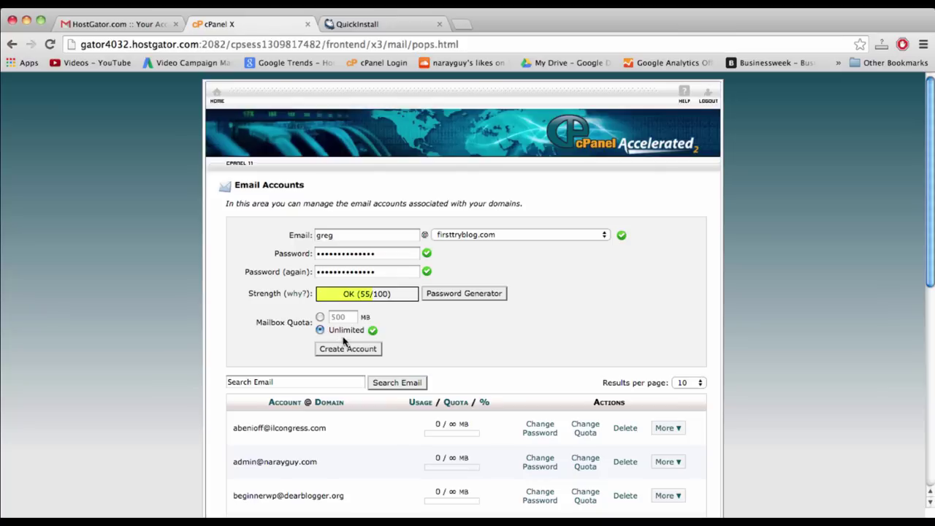
click(347, 349)
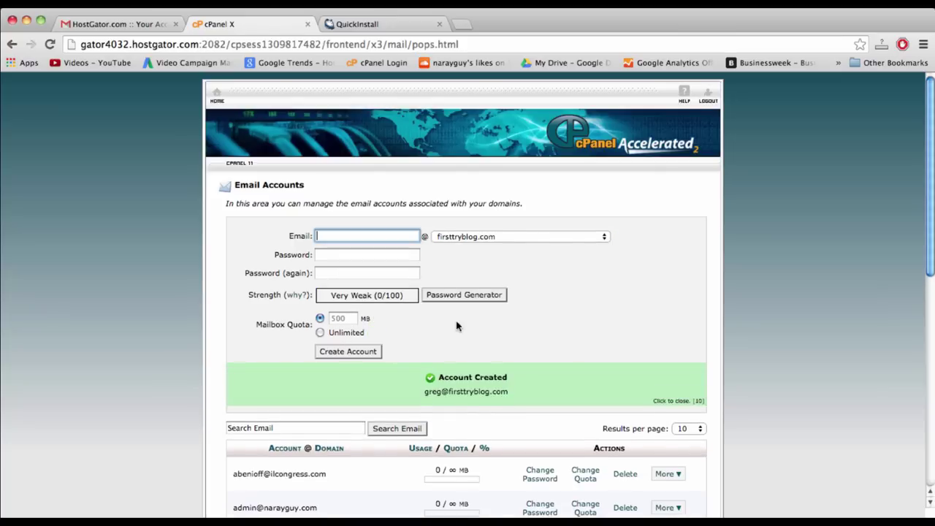
scroll(459, 327, down, 2)
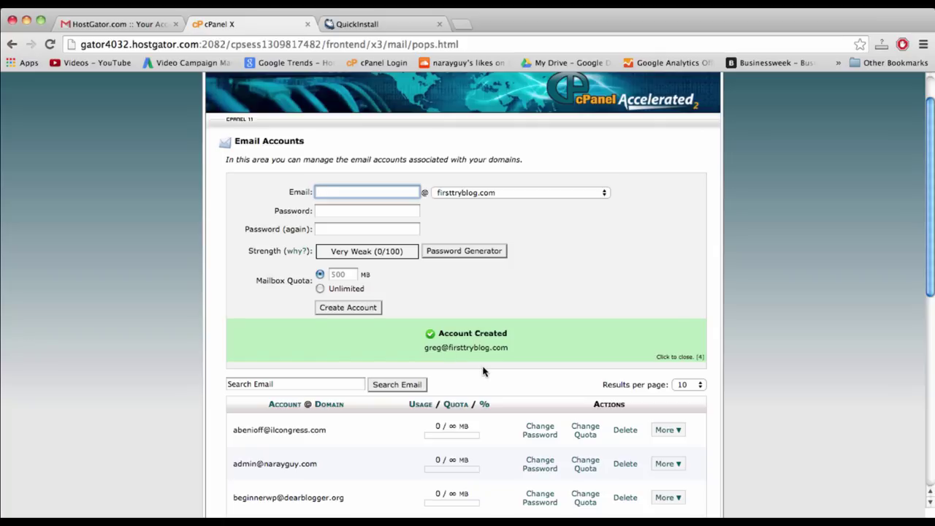
click(131, 24)
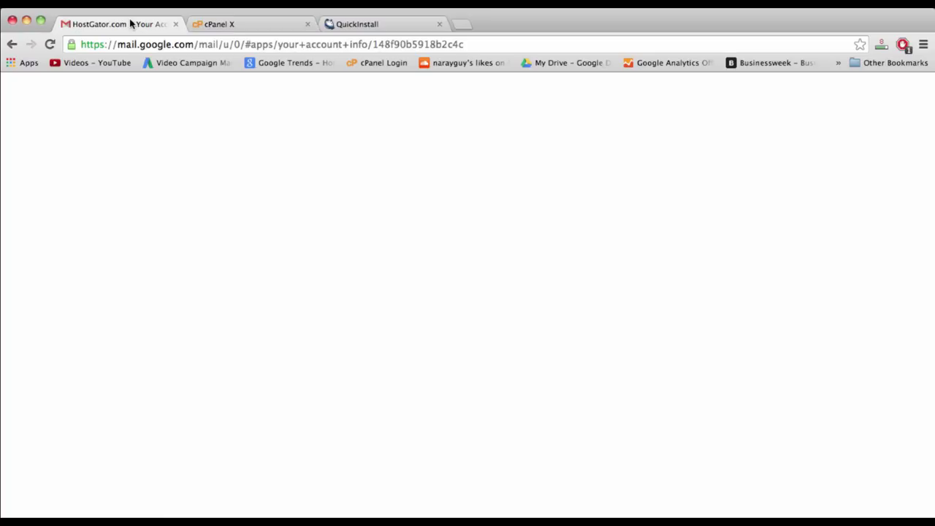
- Go from Gmail back to the cPanel home page and scroll down to the Domains section
click(890, 134)
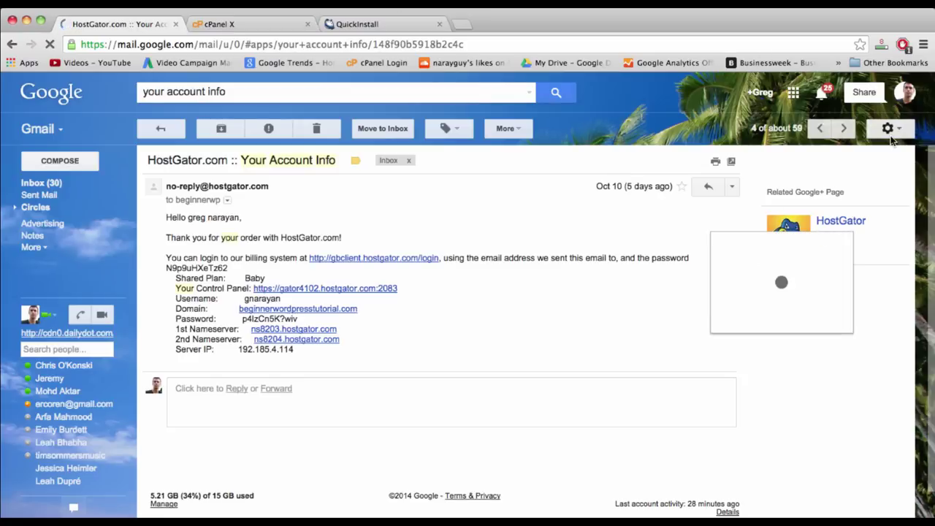
click(891, 140)
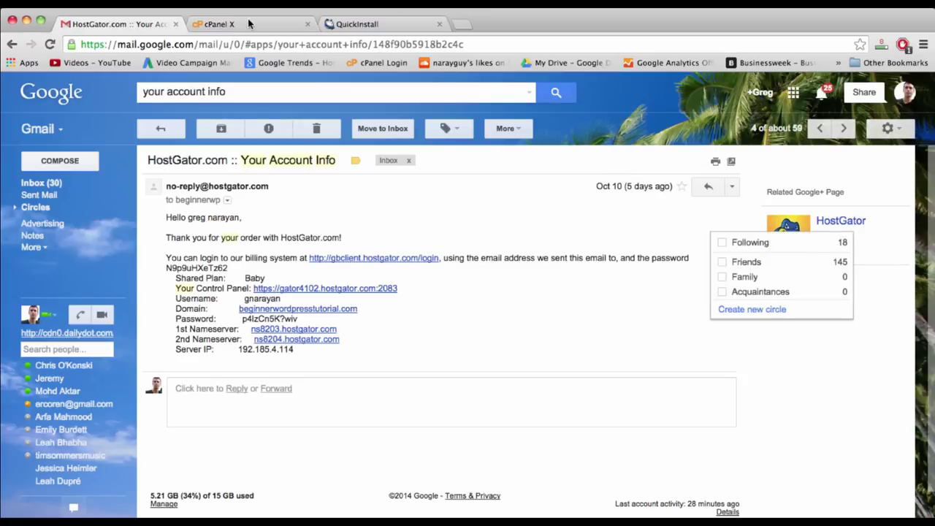
click(249, 24)
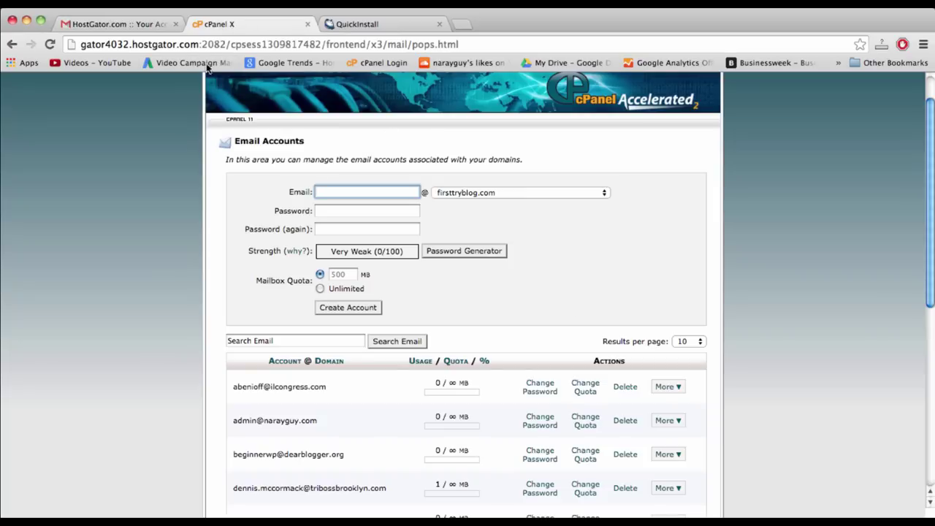
scroll(256, 164, up, 2)
click(216, 98)
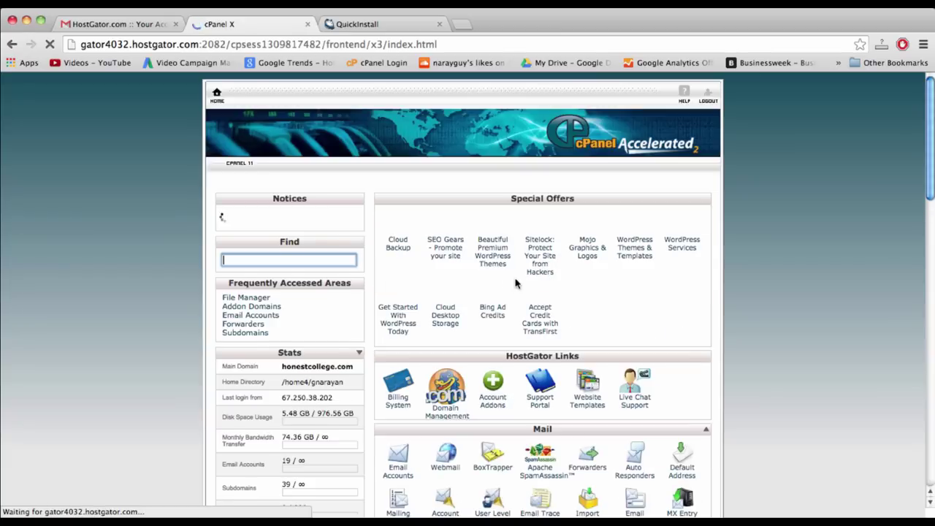
scroll(581, 414, down, 5)
scroll(581, 415, down, 6)
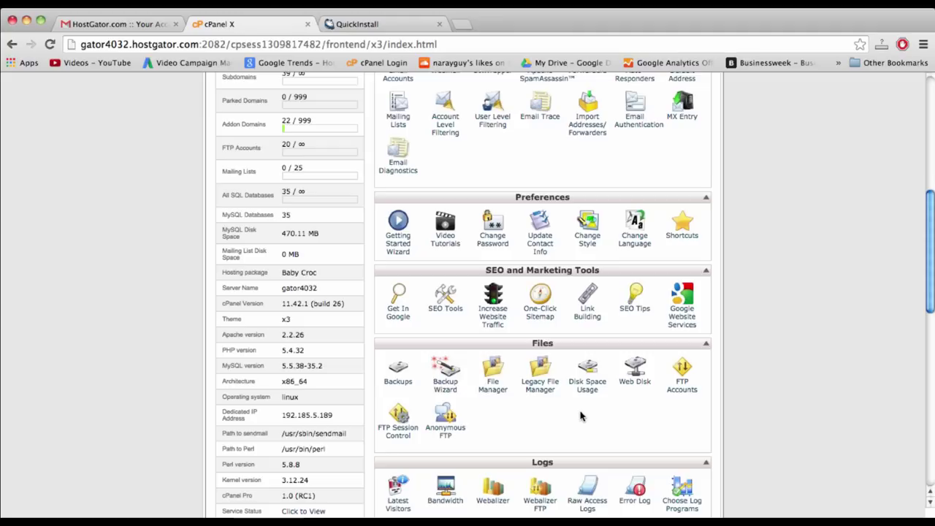
scroll(582, 415, down, 6)
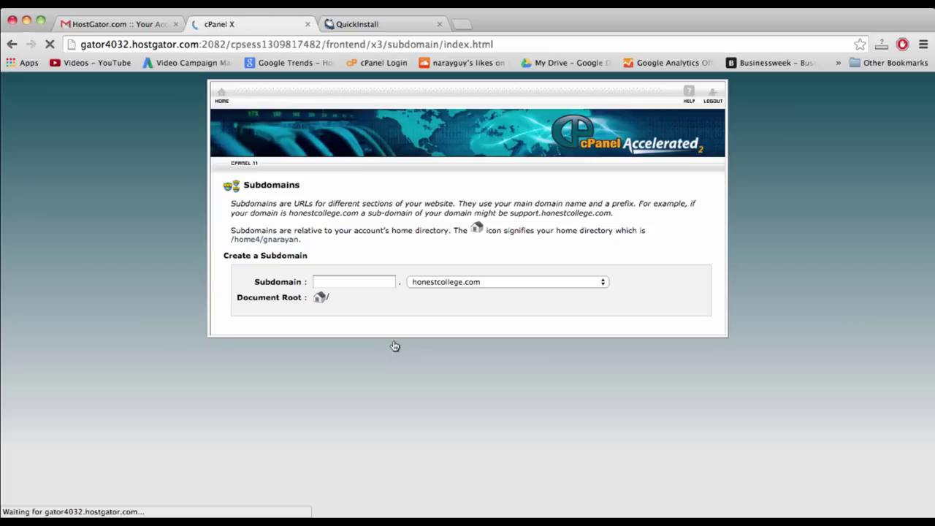
- Choose firsttryblog.com as the parent domain for the new subdomain
scroll(395, 345, down, 5)
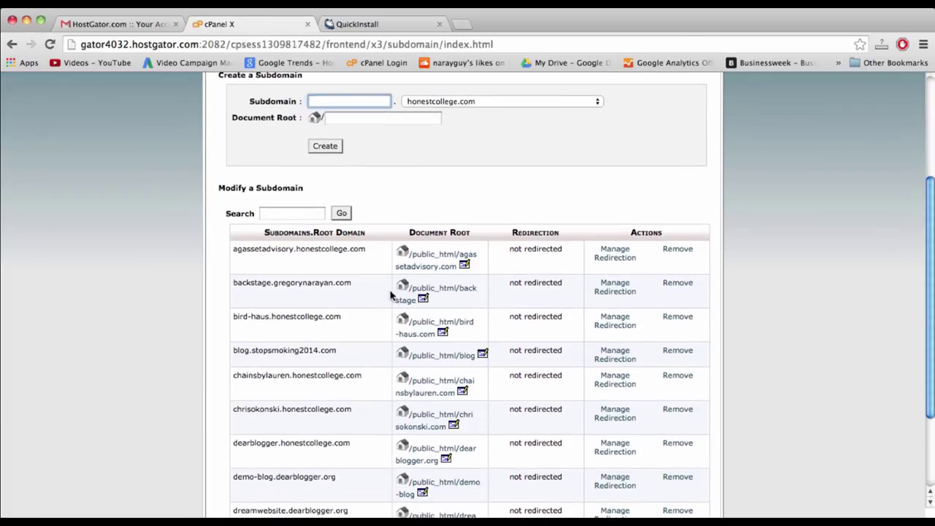
scroll(392, 298, up, 5)
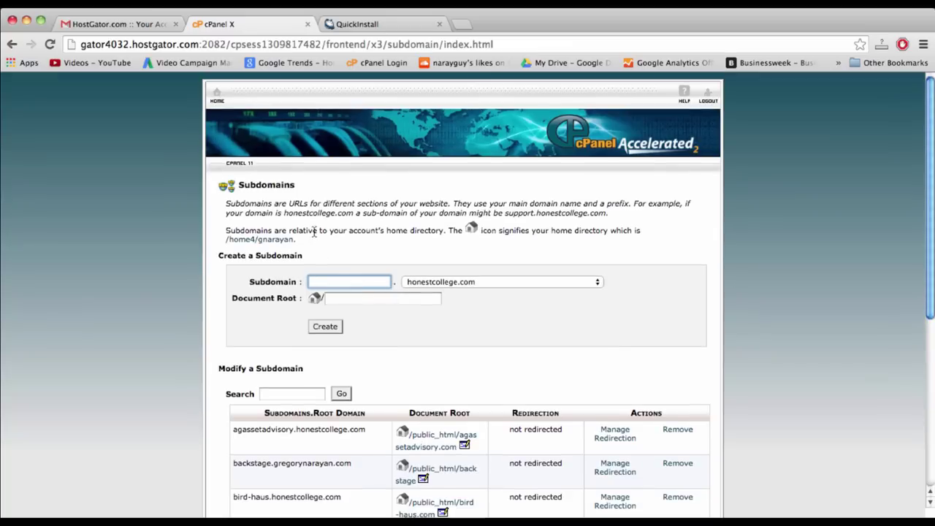
click(437, 283)
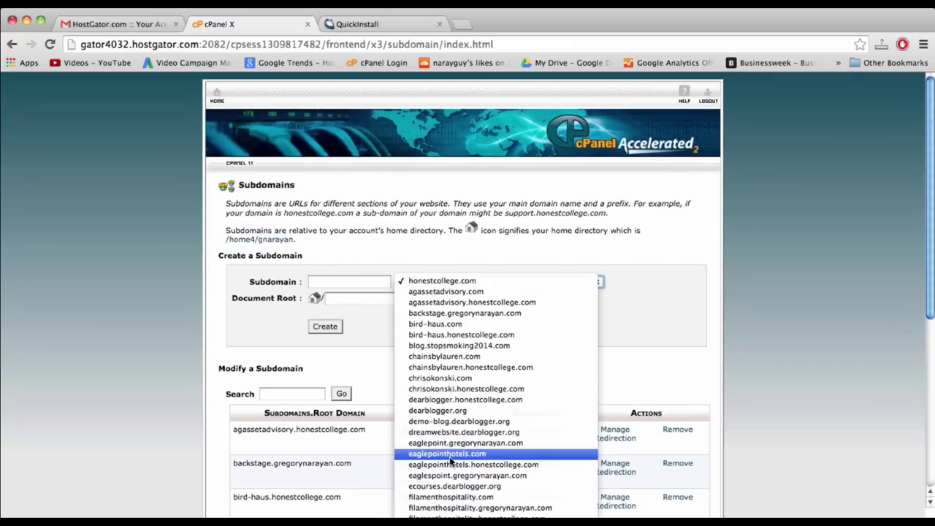
scroll(450, 462, down, 10)
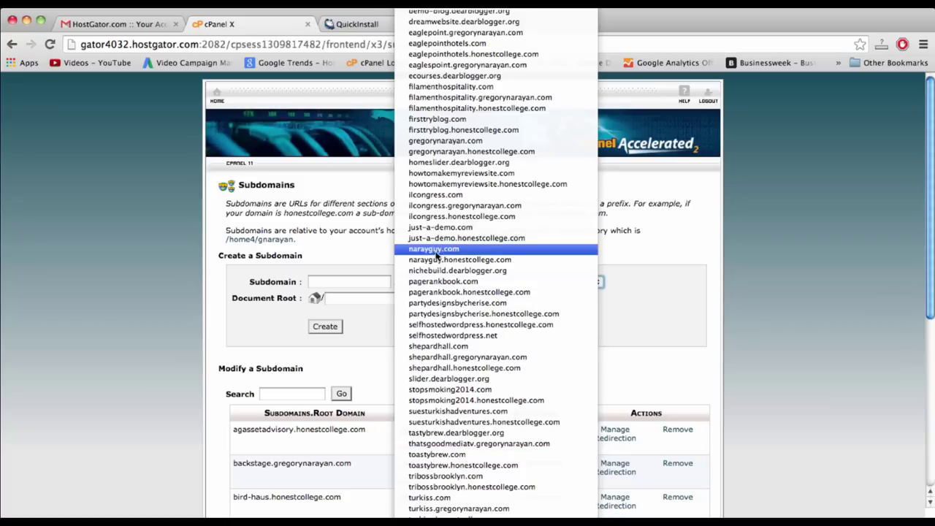
click(441, 118)
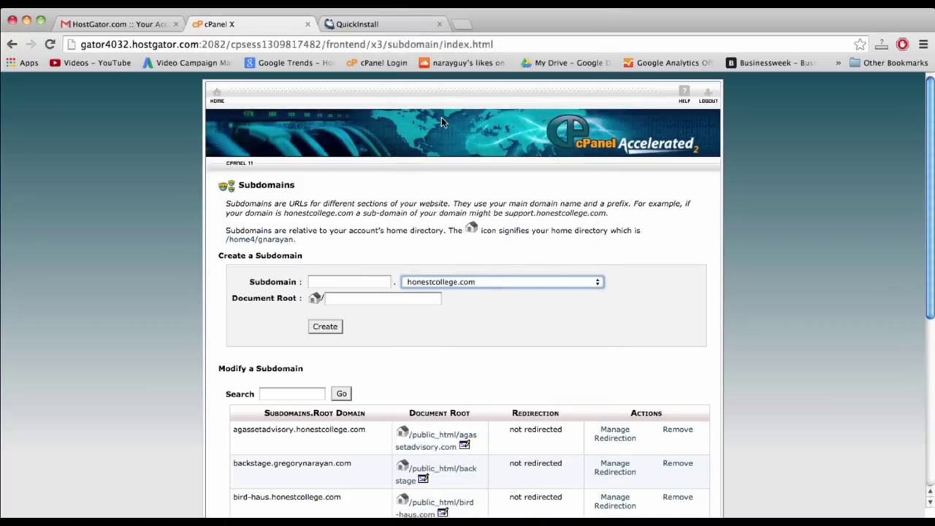
- Create the subdomain 'membership' and return to the cPanel home page
click(347, 280)
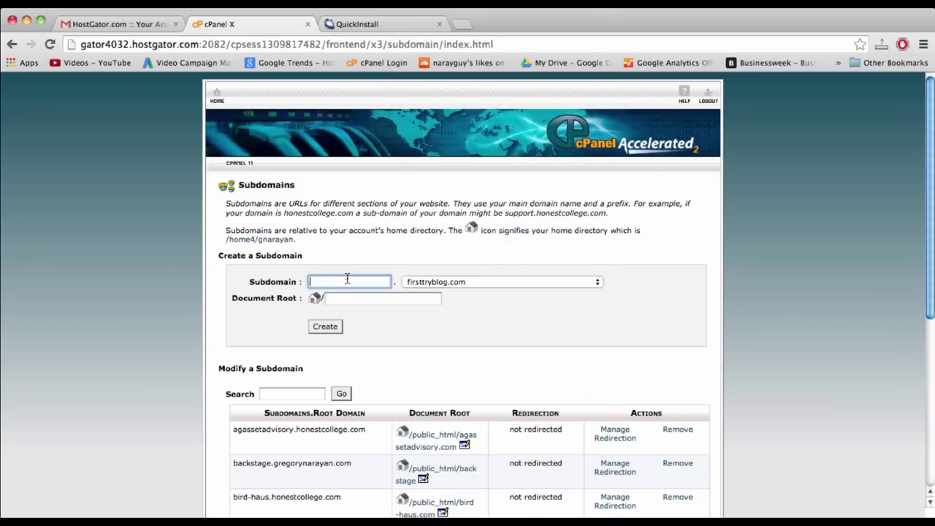
text(tu)
key(BackSpace)
key(BackSpace)
text(membership)
click(328, 330)
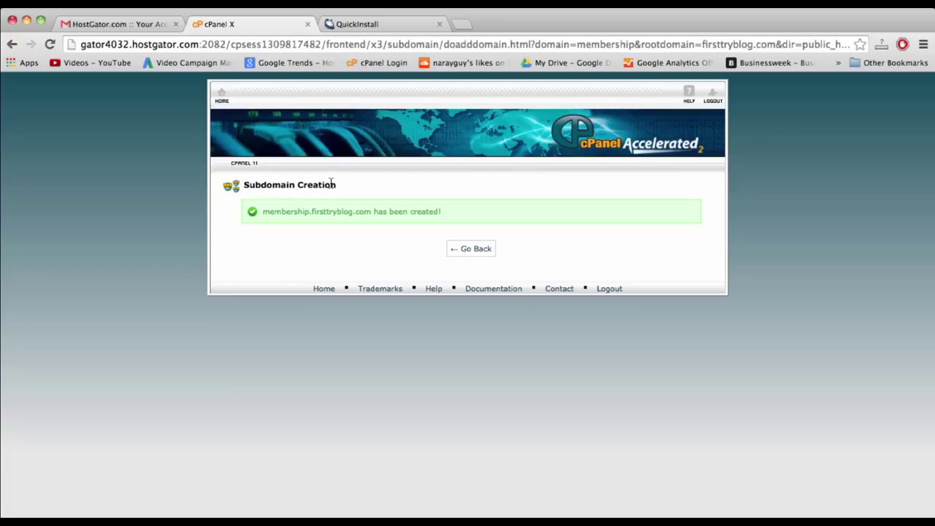
click(219, 94)
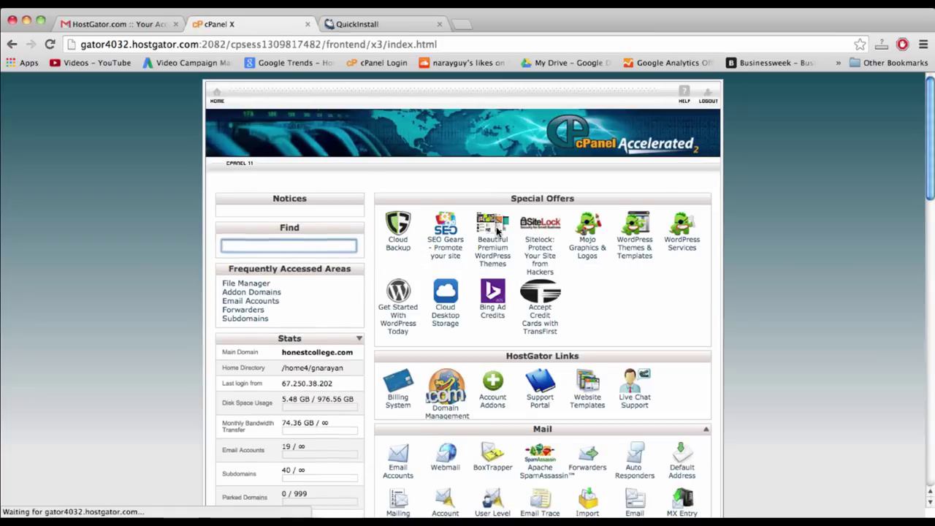
scroll(496, 232, down, 3)
scroll(526, 248, down, 5)
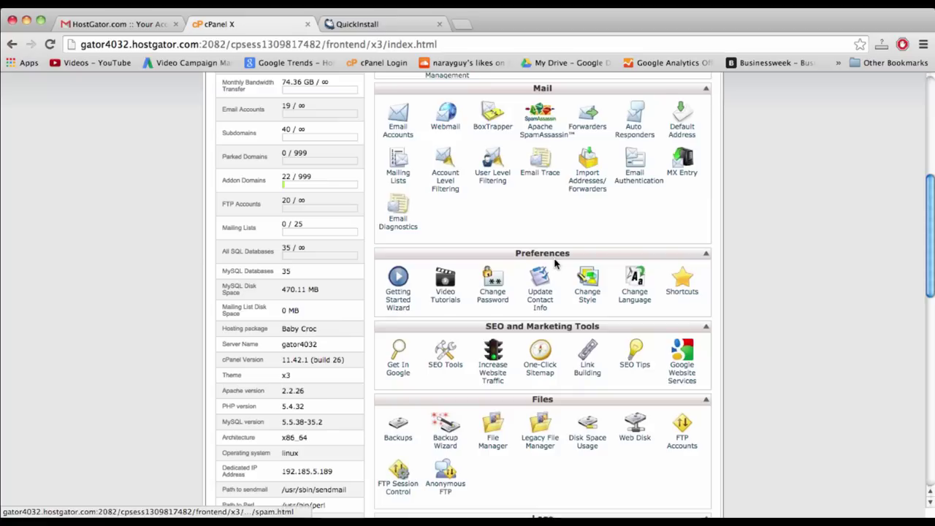
scroll(554, 264, down, 1)
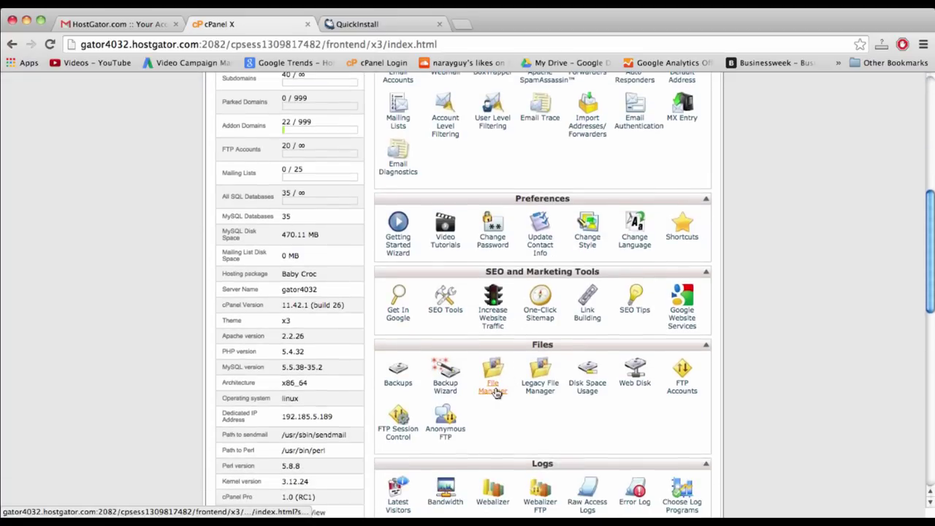
click(495, 391)
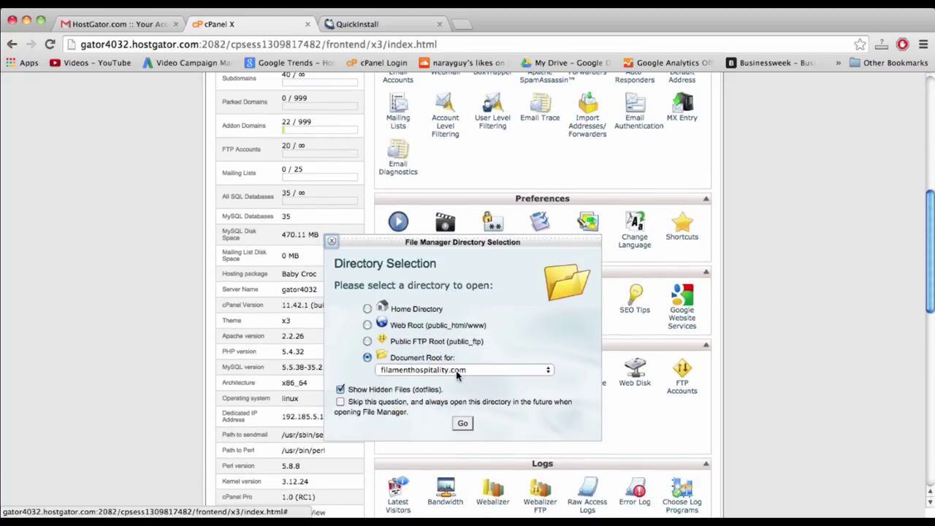
click(456, 370)
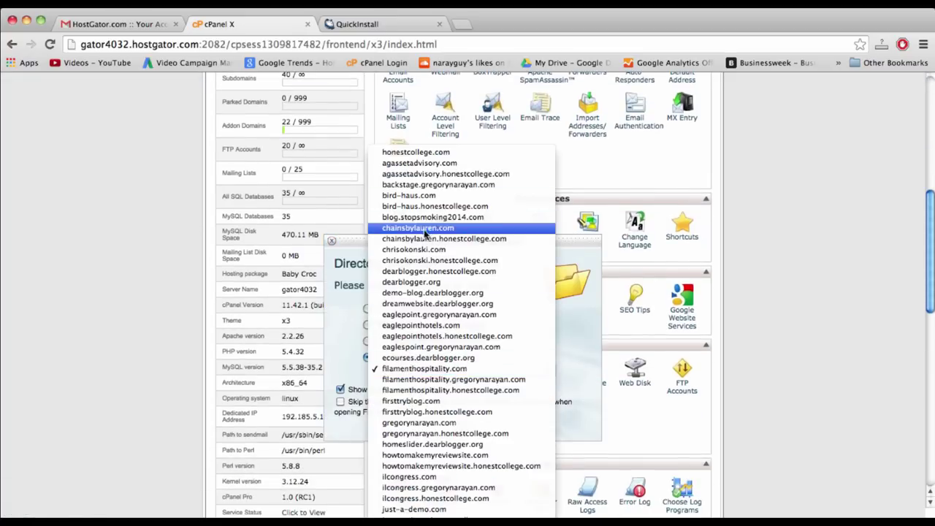
scroll(433, 311, down, 10)
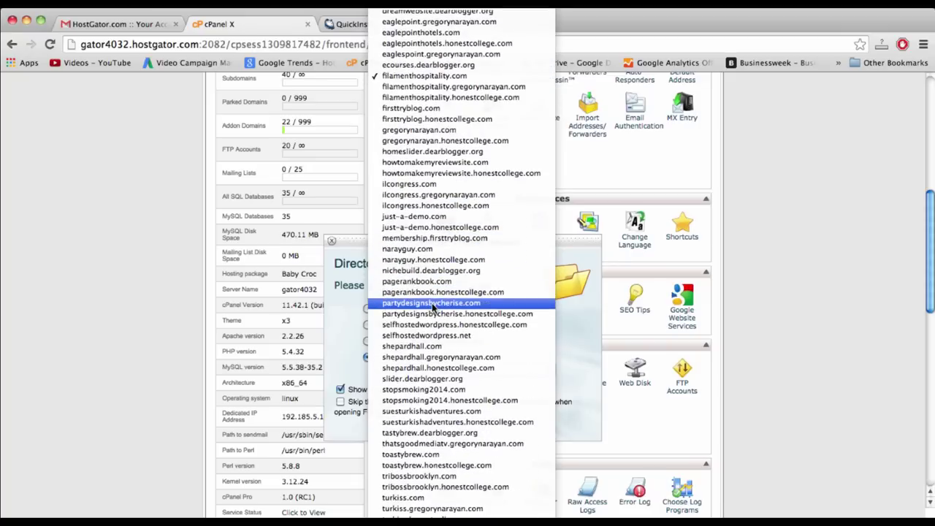
click(422, 131)
click(463, 423)
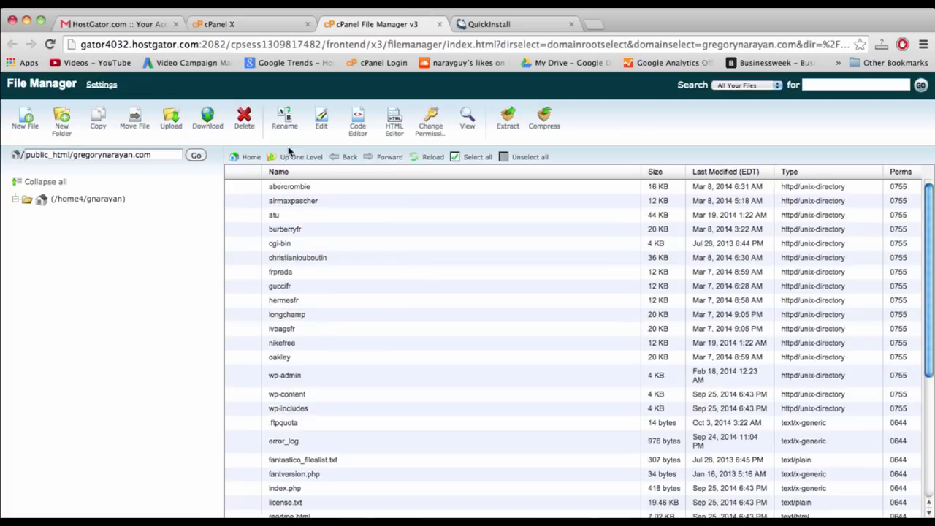
scroll(338, 298, down, 5)
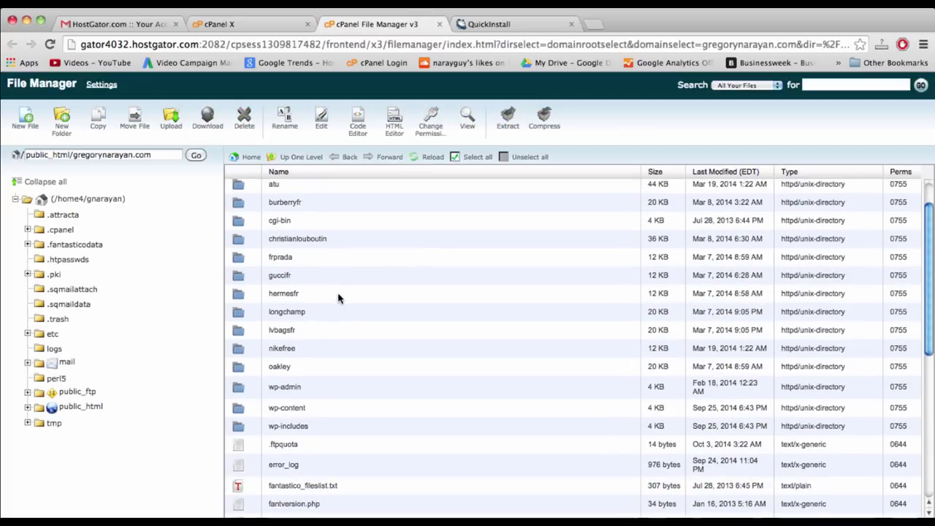
scroll(338, 298, down, 5)
scroll(336, 292, up, 3)
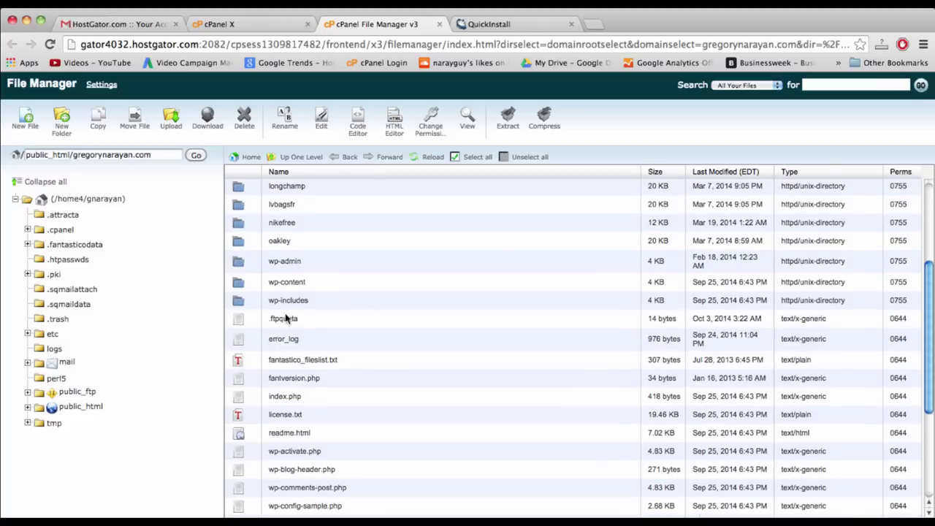
click(237, 285)
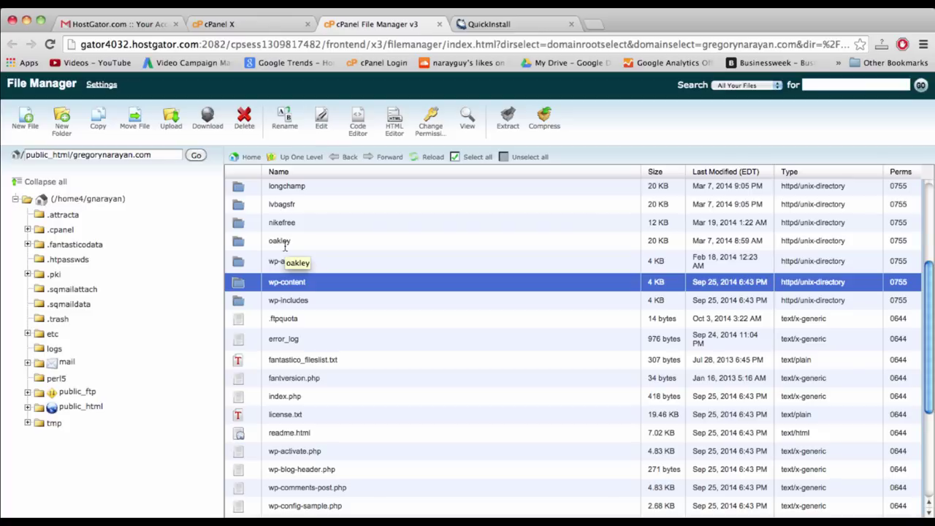
click(438, 24)
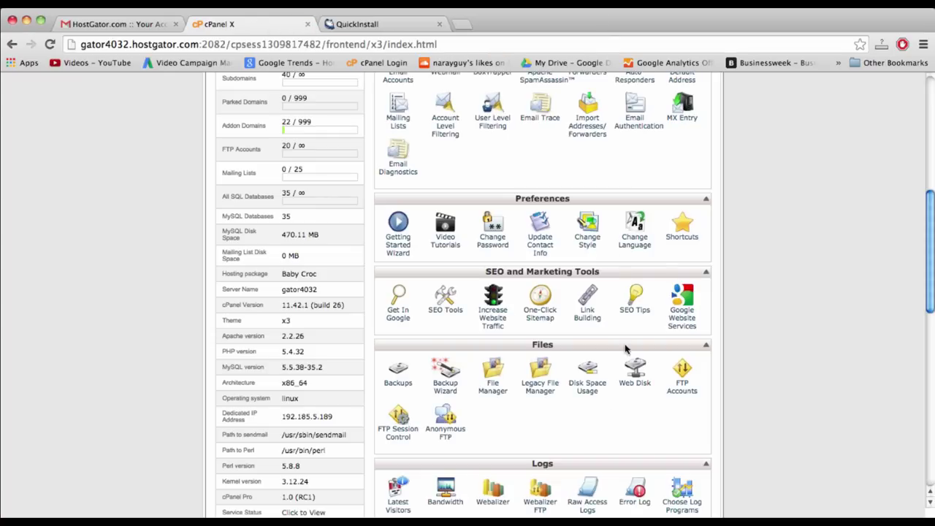
- Close the cPanel tab, select the generated admin password, and open the wp-admin Admin Area
scroll(575, 443, up, 5)
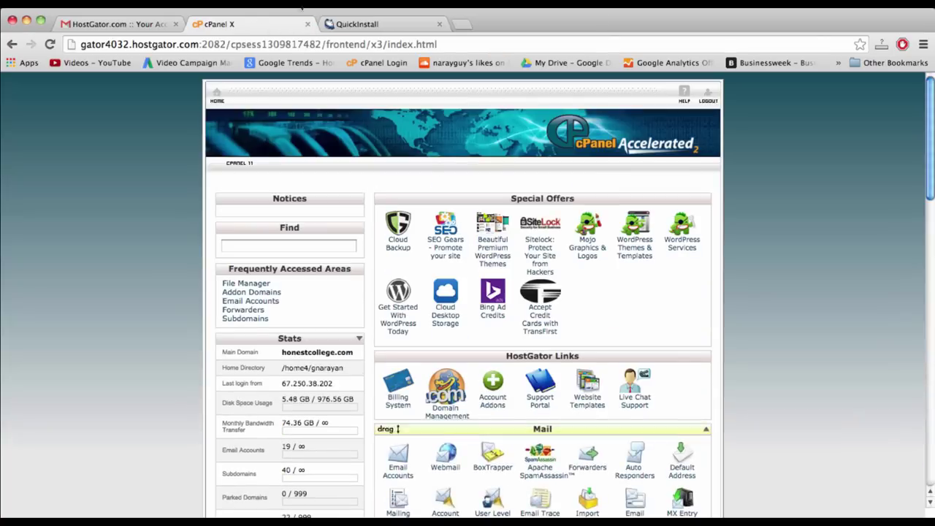
click(308, 26)
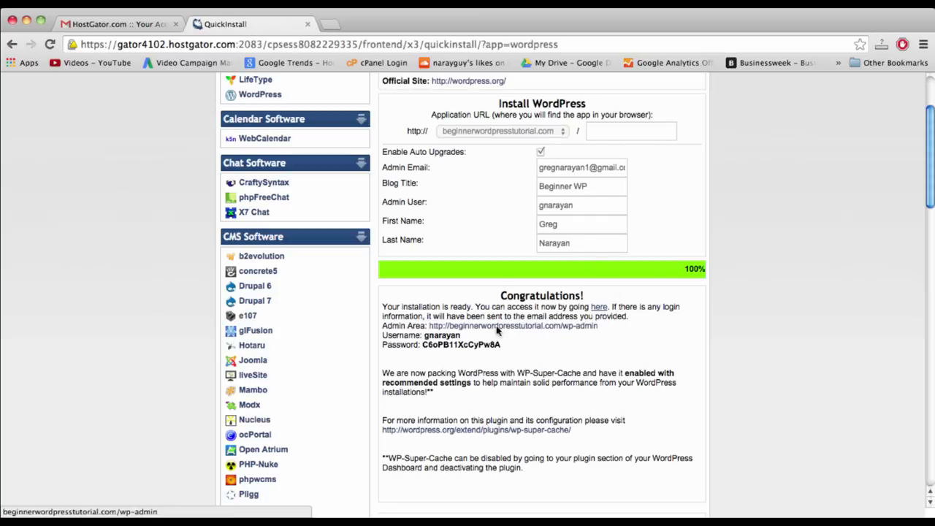
double_click(455, 345)
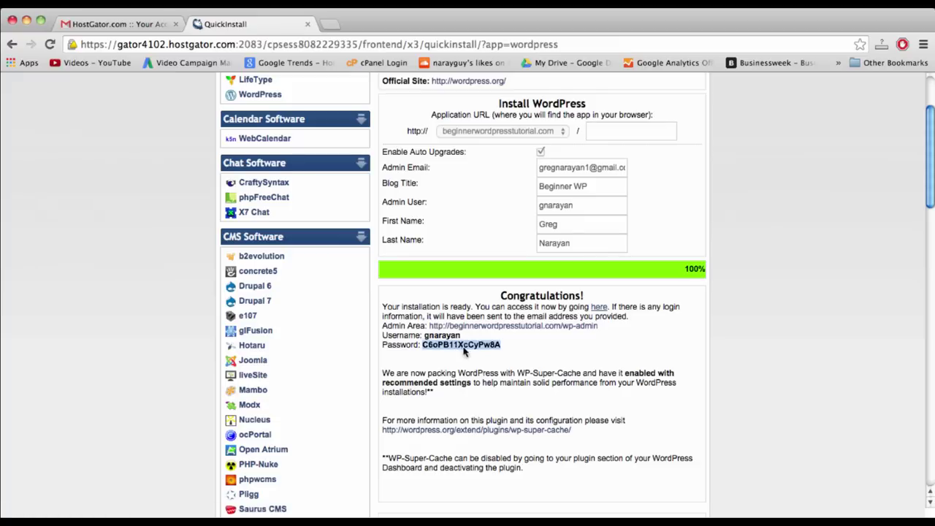
click(530, 327)
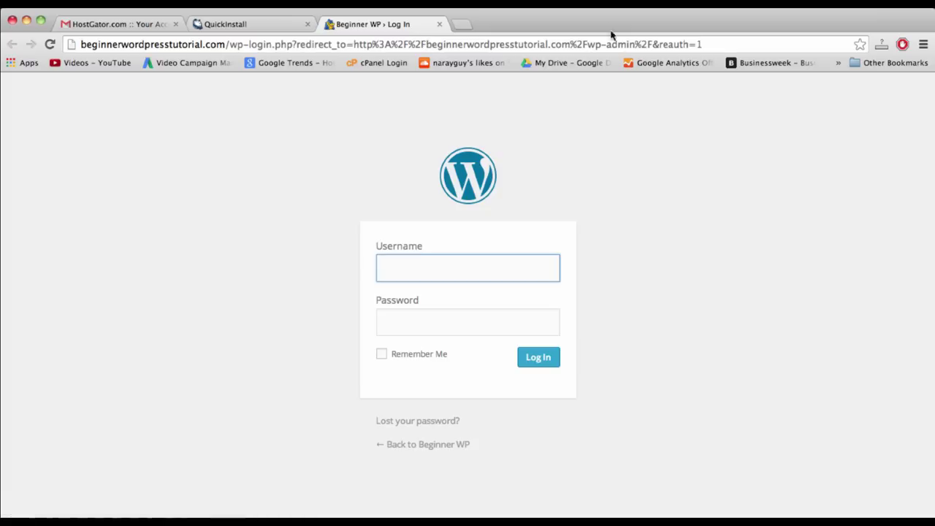
- Bookmark the Beginner WP login page in the Bookmarks Bar folder
click(723, 44)
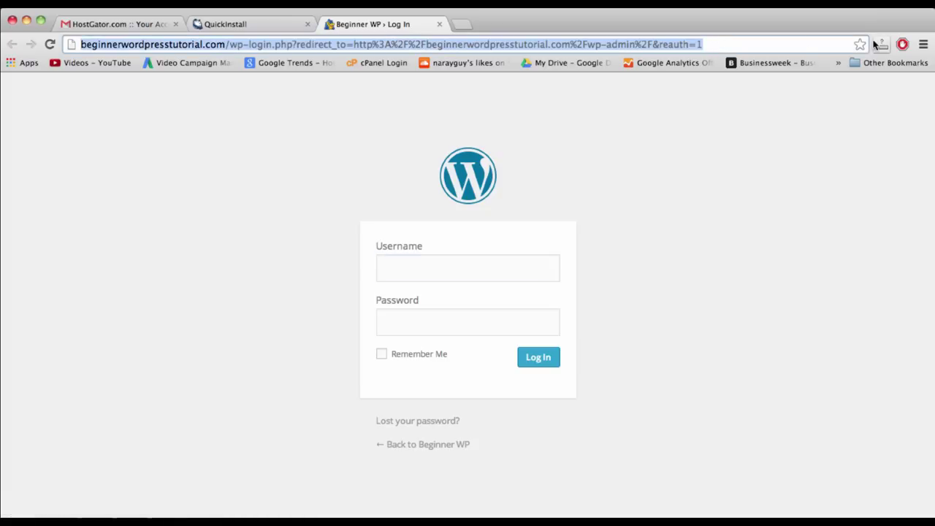
click(859, 44)
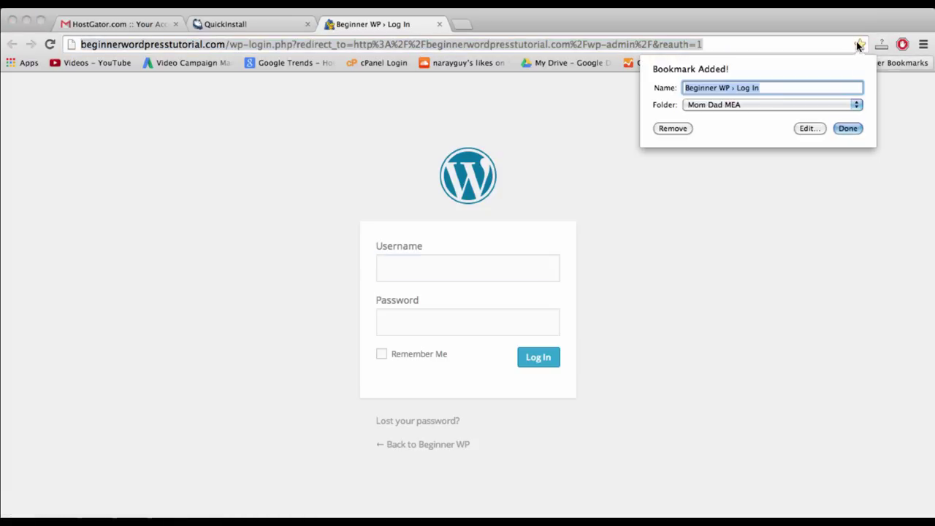
click(855, 105)
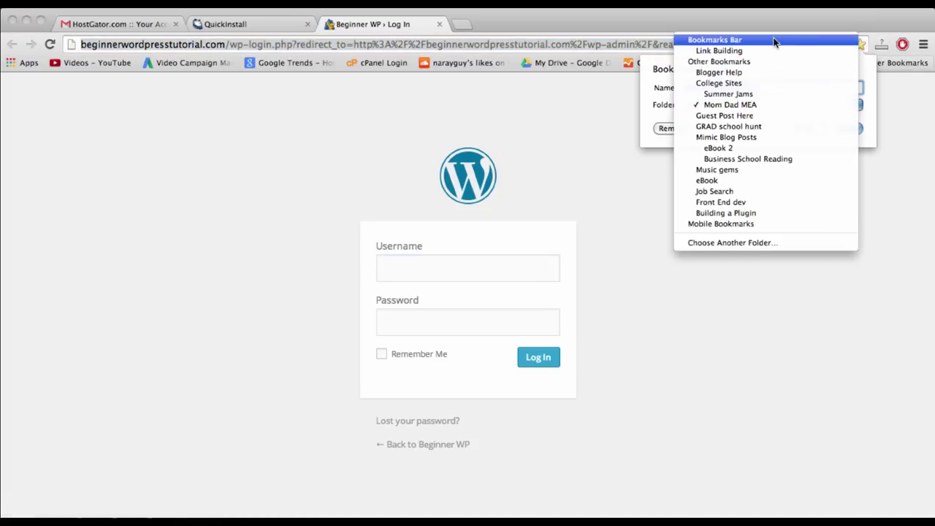
click(774, 40)
click(847, 128)
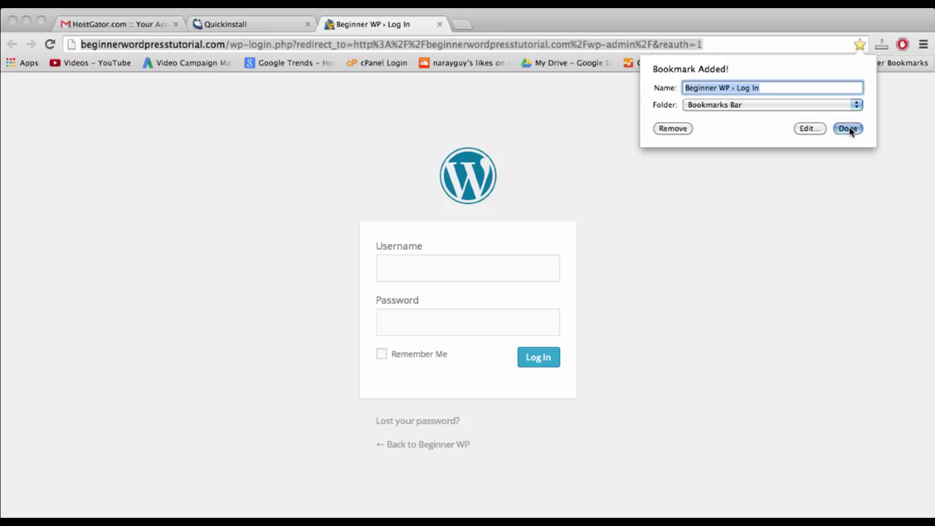
- Log in to WordPress with the admin username and password
click(432, 272)
text(gnarayan)
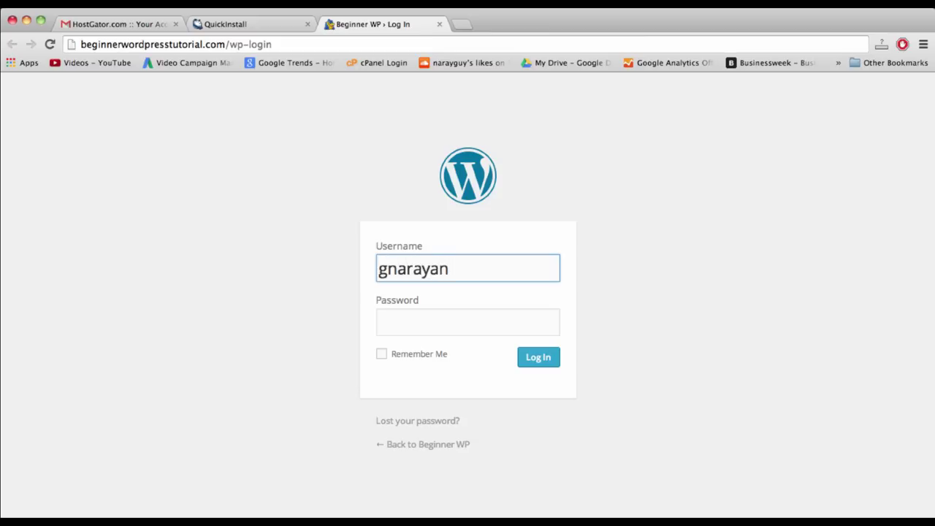
click(468, 322)
text(***************)
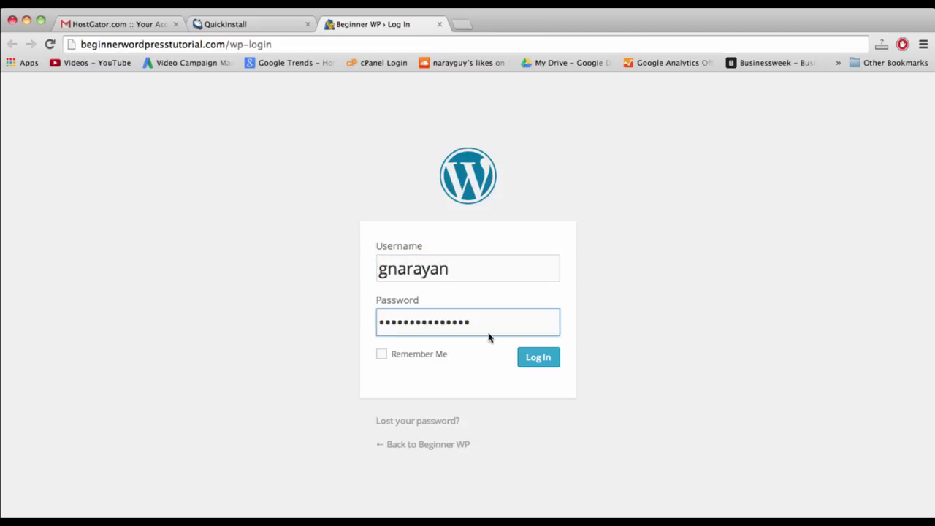
click(540, 358)
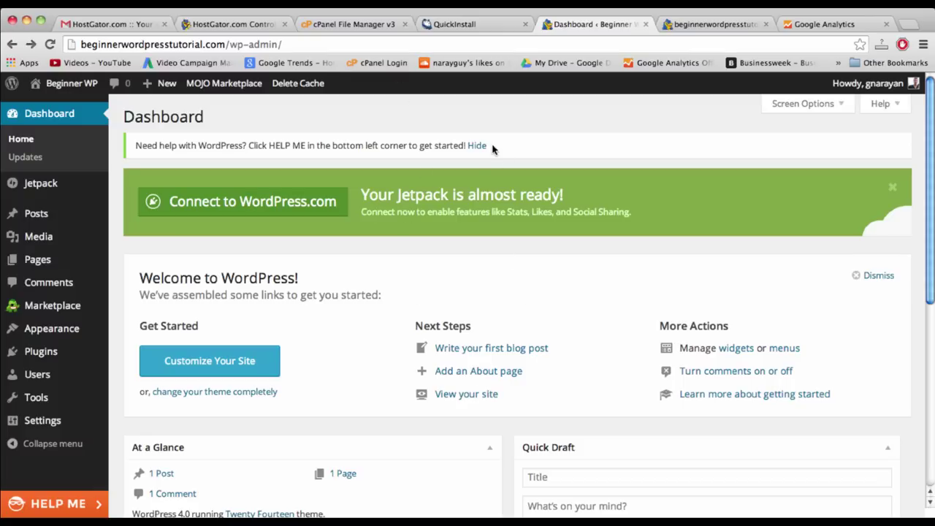
- Visit the Beginner WP front page showing the Hello World! post, then open a new tab
click(73, 82)
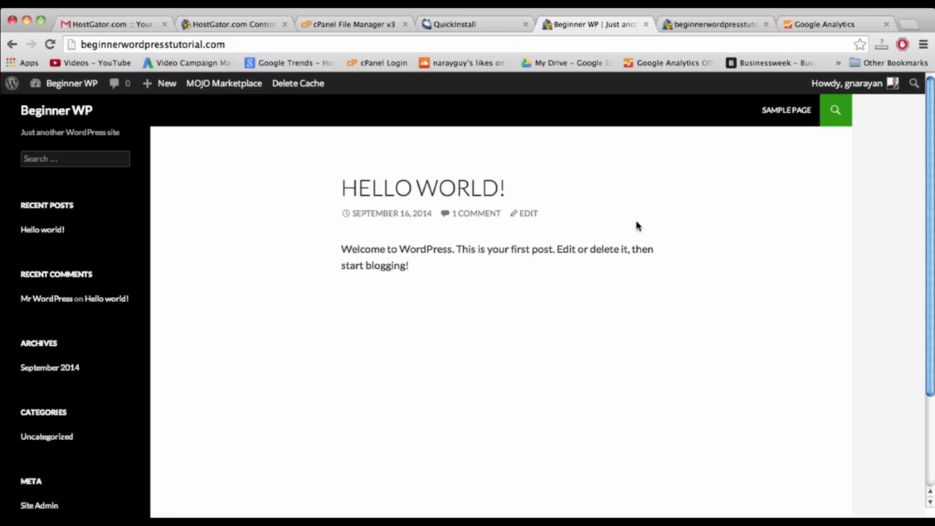
click(905, 24)
- Load just-a-demo.com, scroll through its rotating image slider, then close that tab
text(just-a-demo.com)
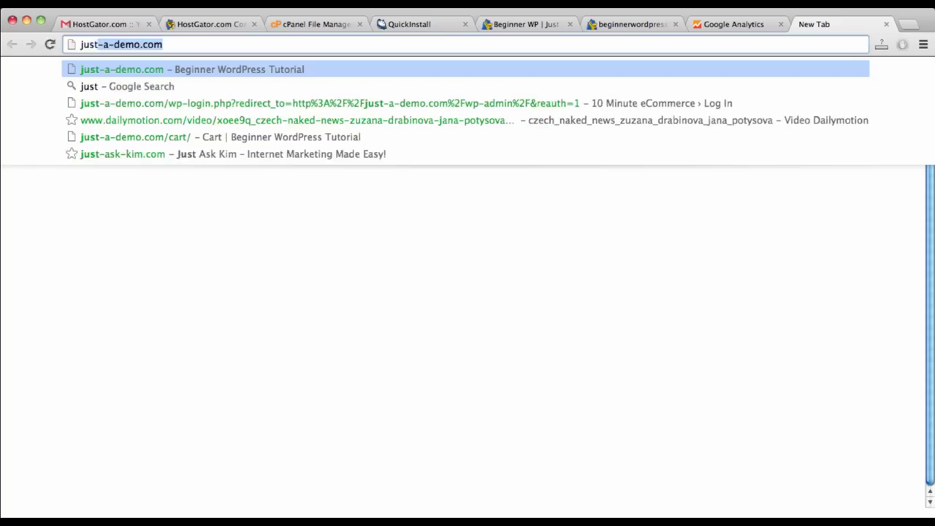
key(Return)
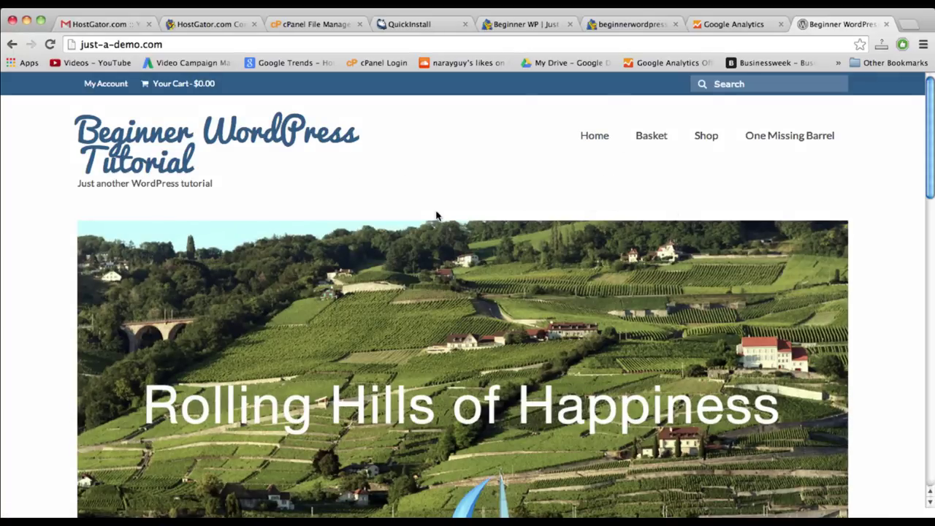
scroll(436, 215, down, 2)
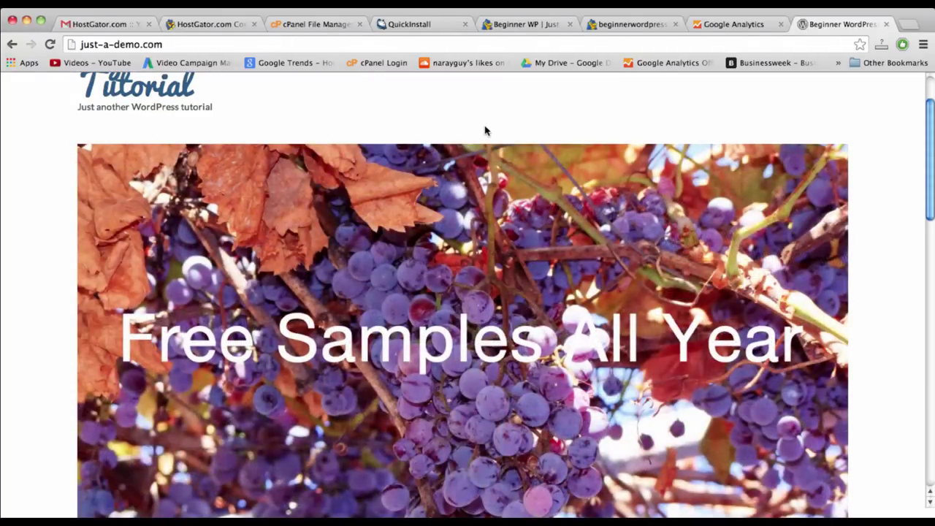
scroll(485, 130, down, 1)
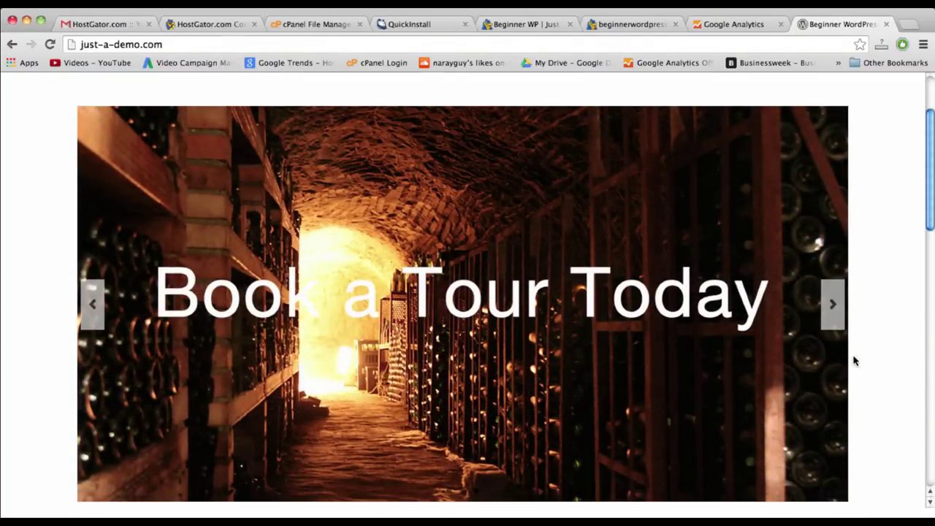
scroll(854, 360, up, 1)
scroll(855, 360, up, 3)
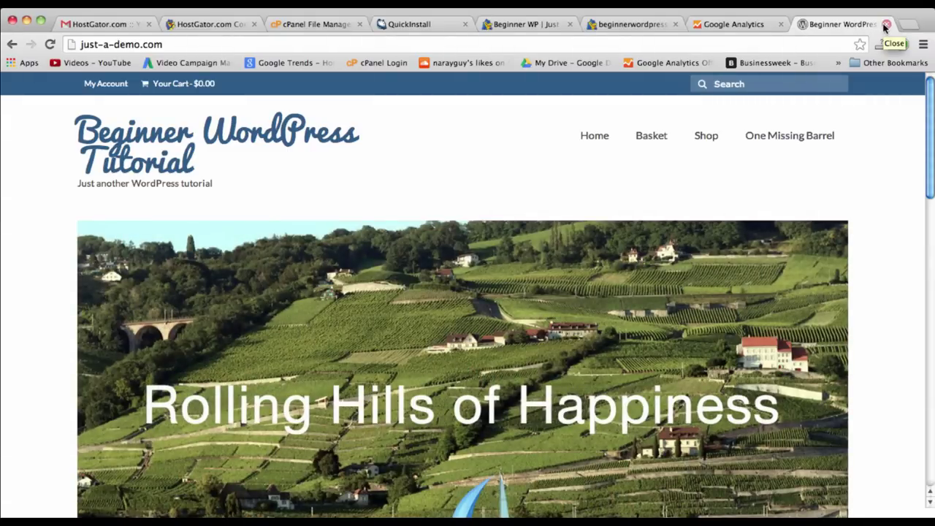
click(885, 26)
click(544, 25)
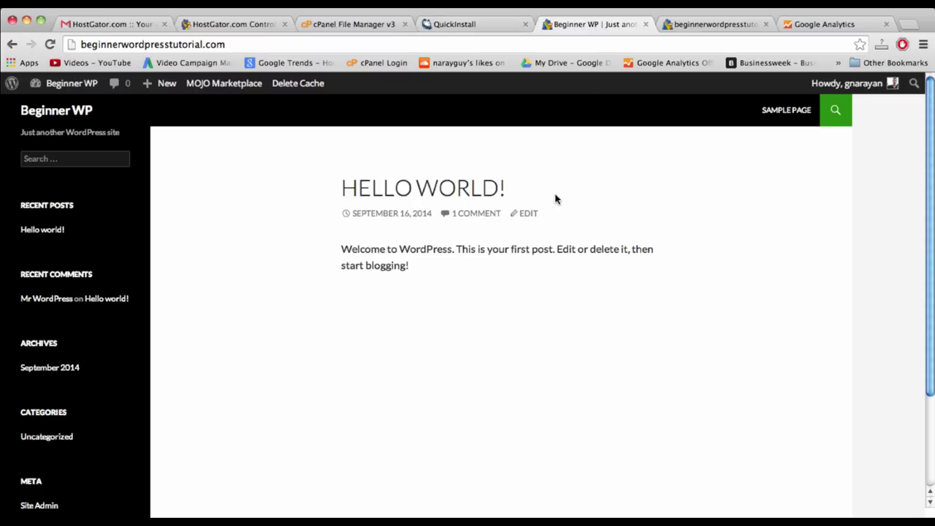
- Return to the Beginner WP admin Dashboard through the site name in the admin bar
mouse_move(59, 89)
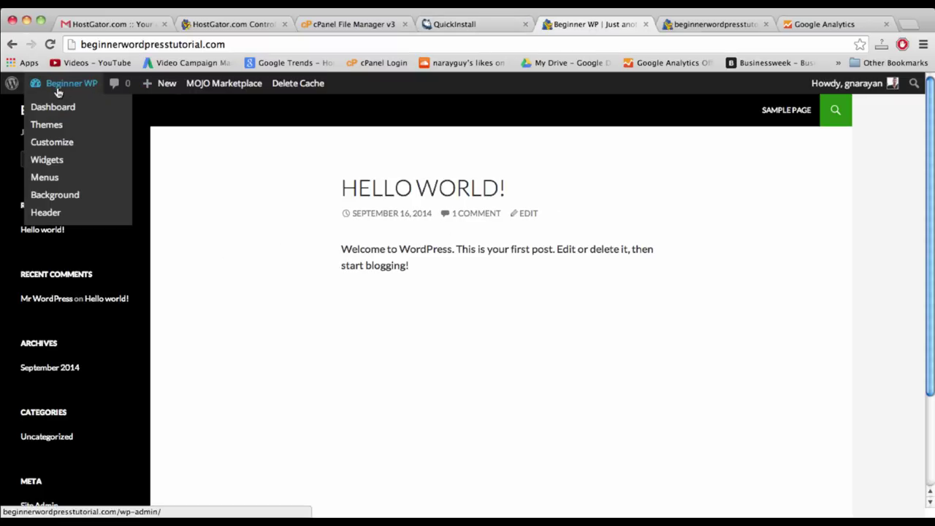
click(57, 85)
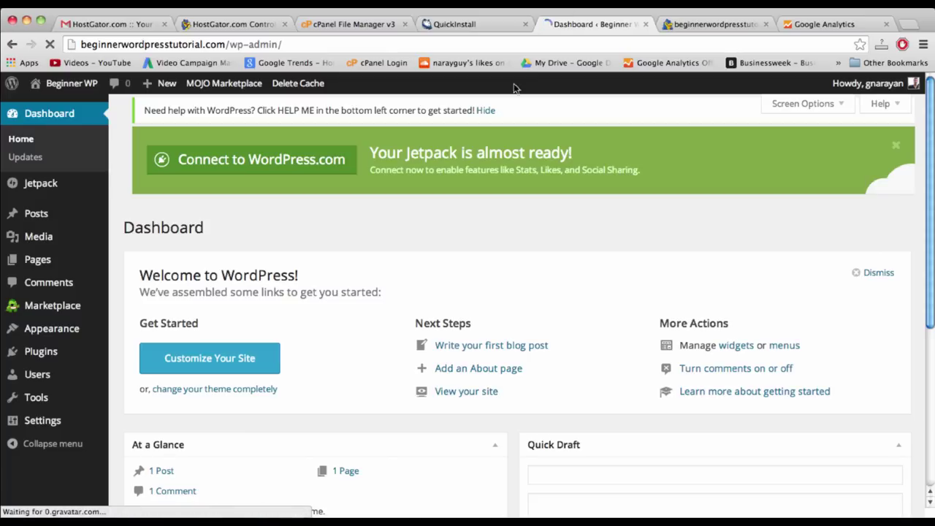
mouse_move(63, 372)
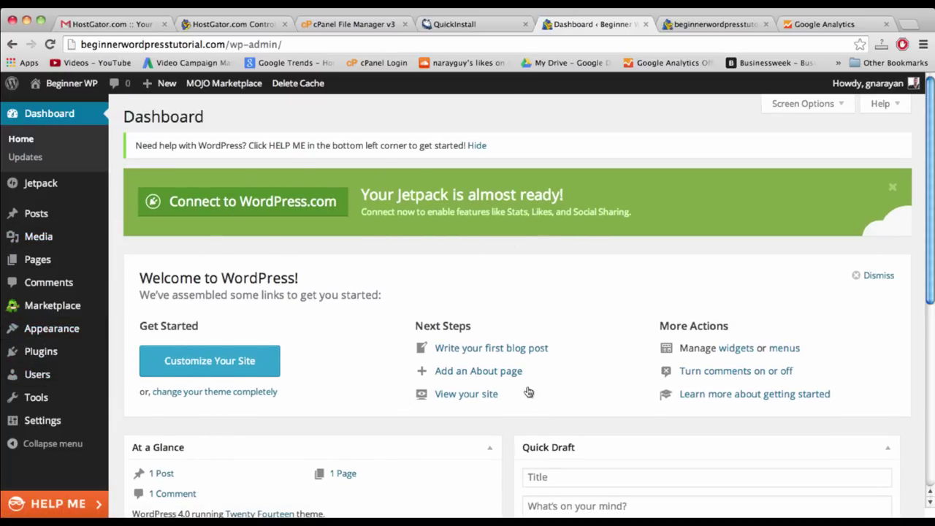
- Open the administrator's profile from Users > All Users
mouse_move(42, 385)
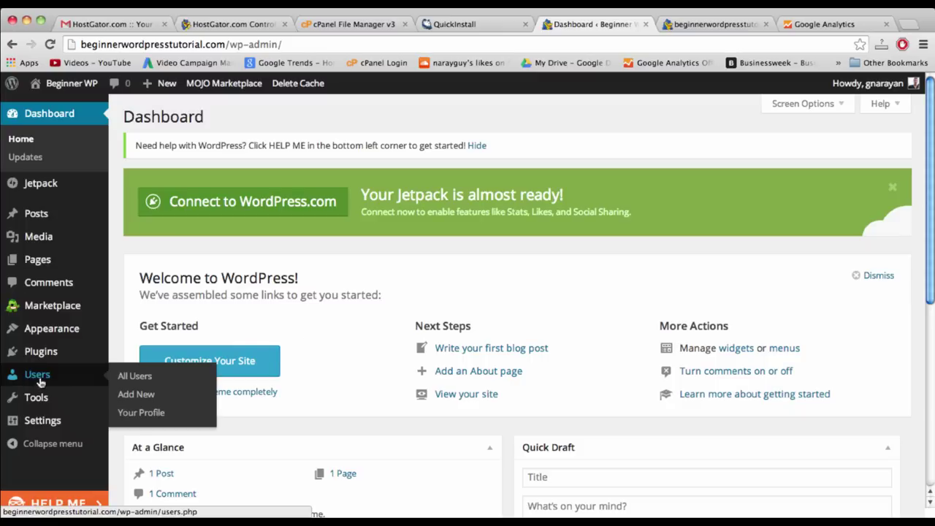
click(131, 376)
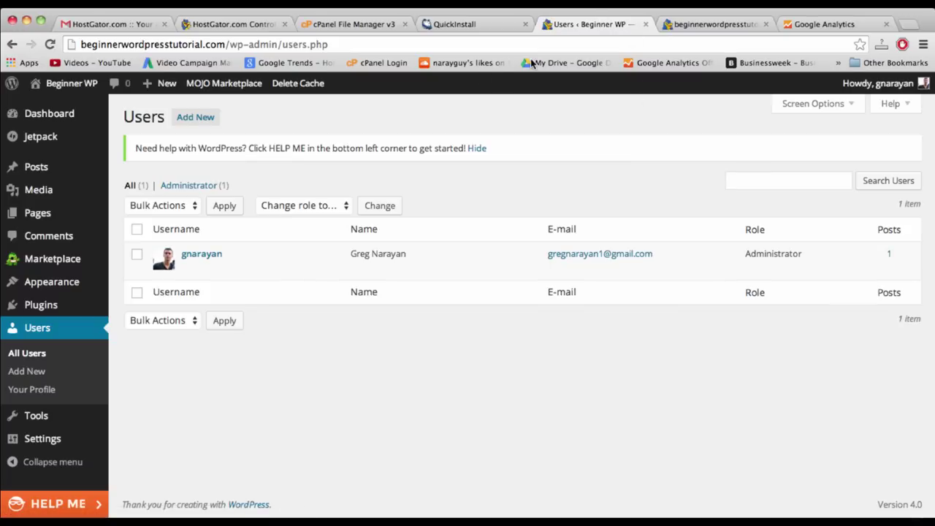
click(188, 267)
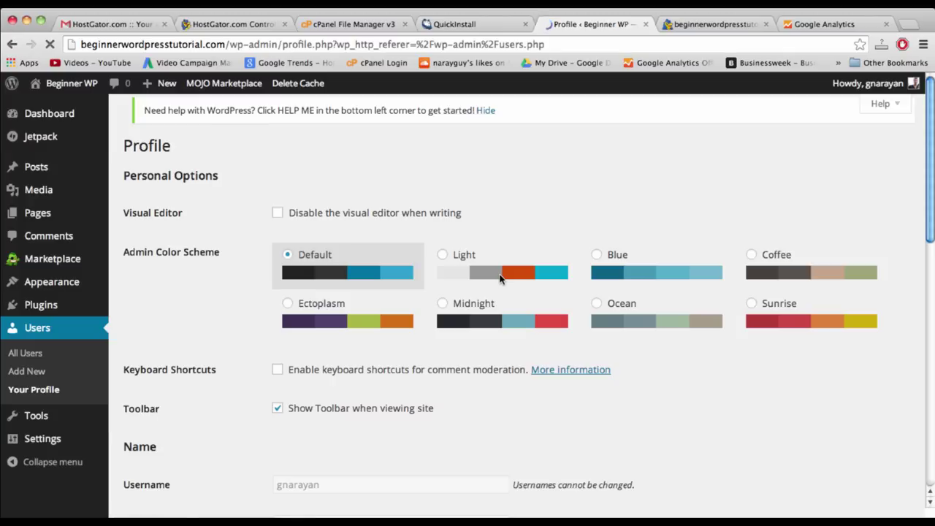
scroll(501, 278, down, 5)
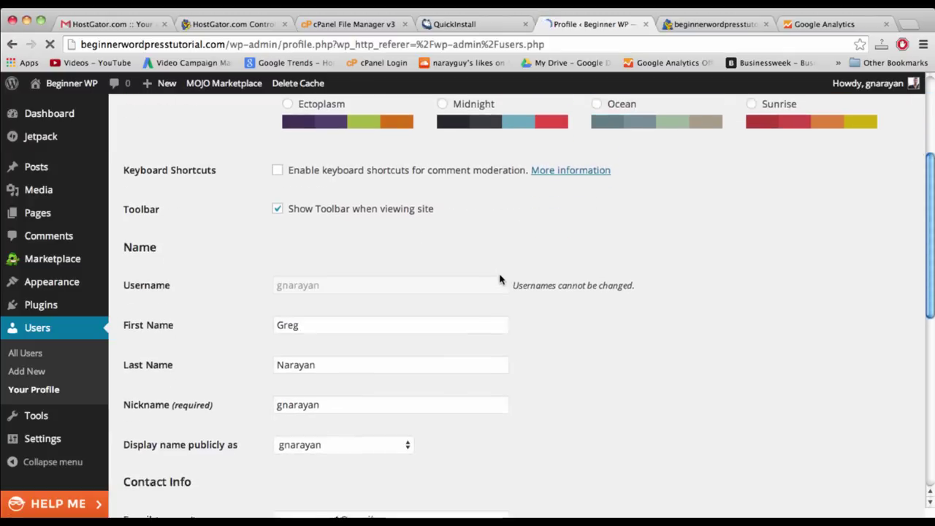
scroll(297, 314, down, 8)
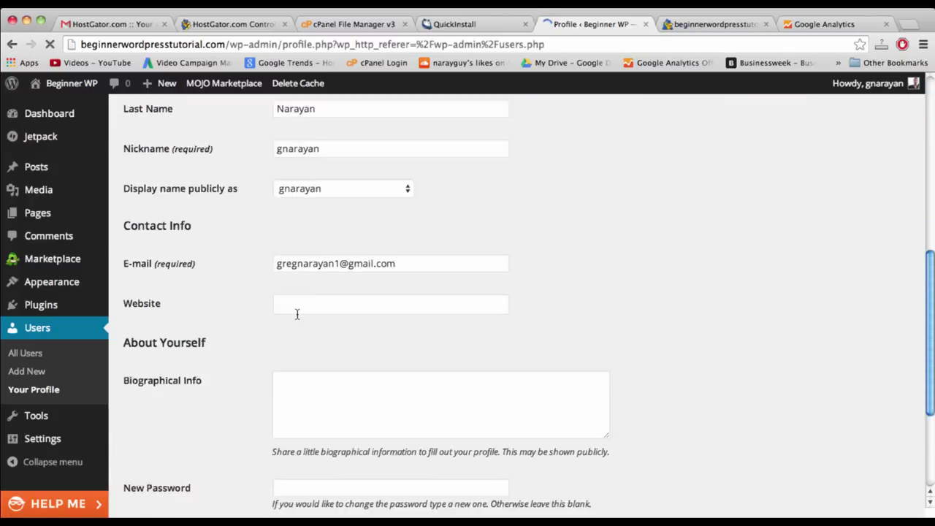
scroll(296, 314, down, 2)
- Enter the new password twice under New Password and update the profile
click(319, 305)
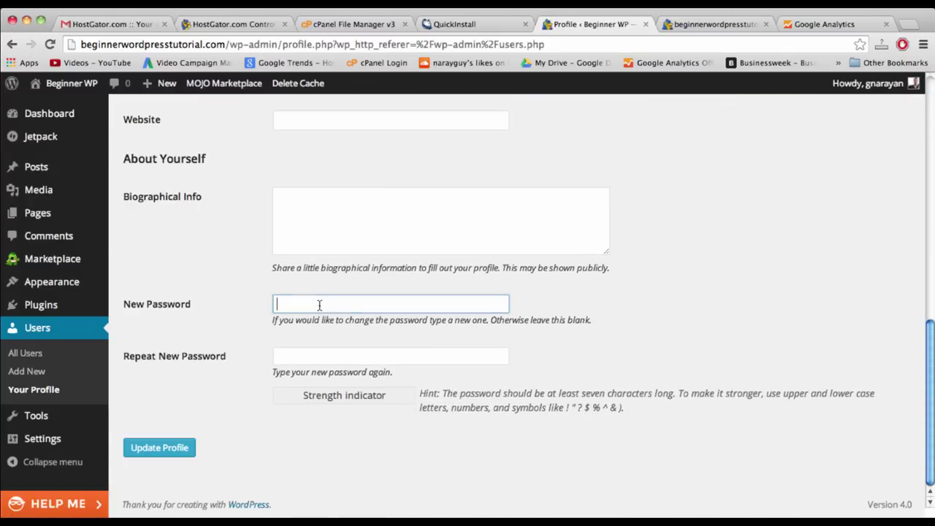
text(••)
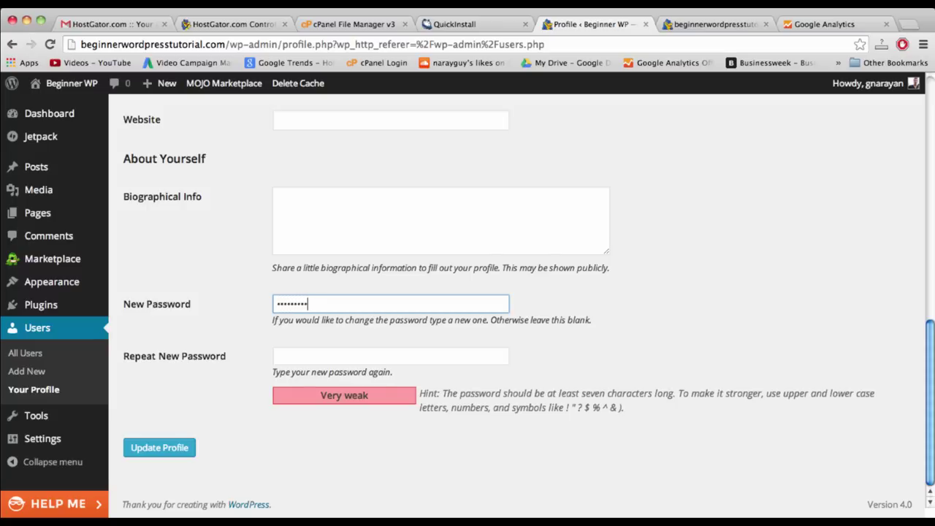
text(••••••••••)
key(Tab)
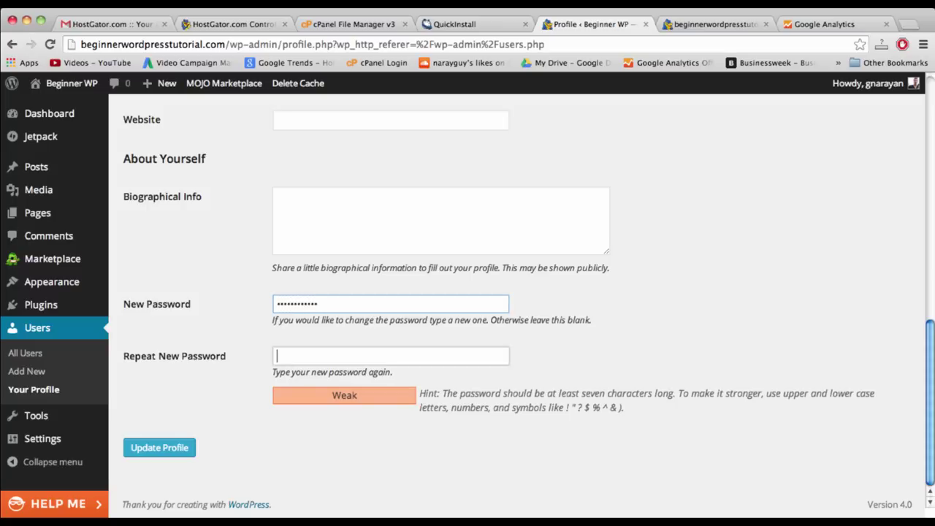
text(••)
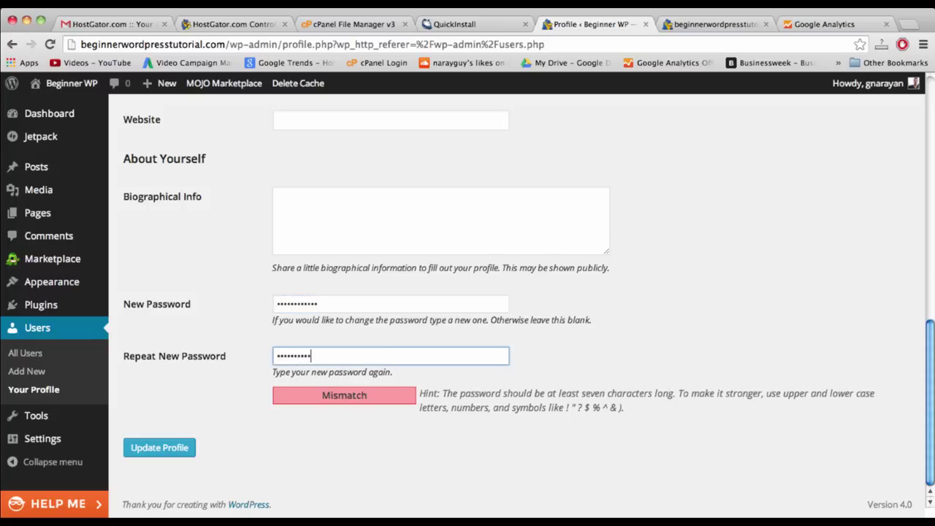
key(BackSpace)
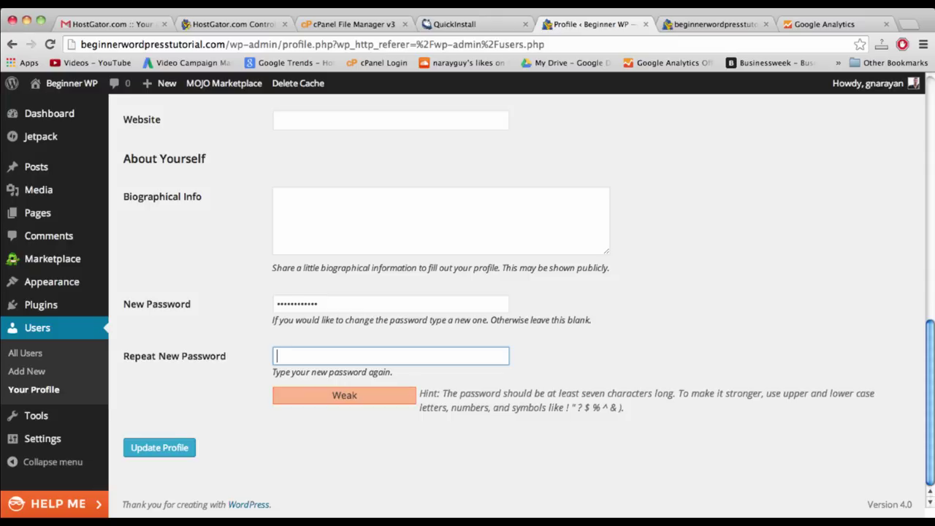
text(••)
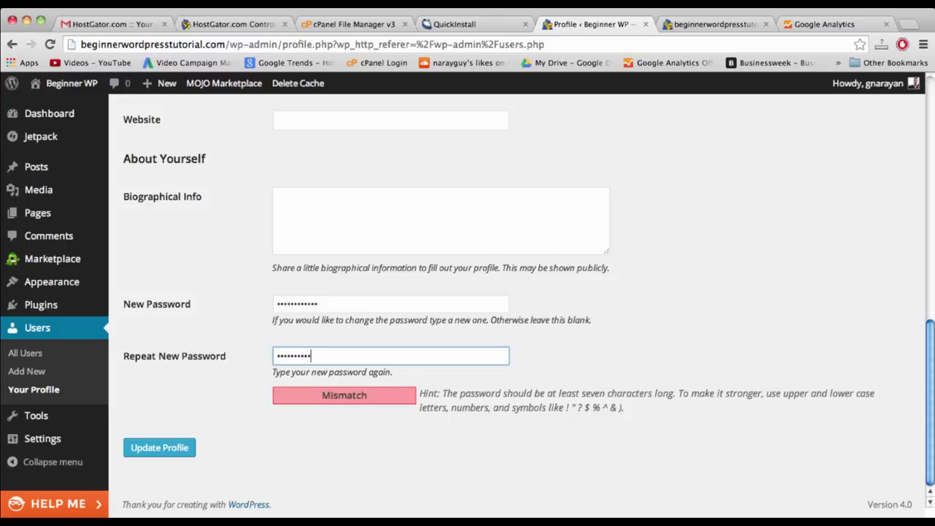
click(324, 375)
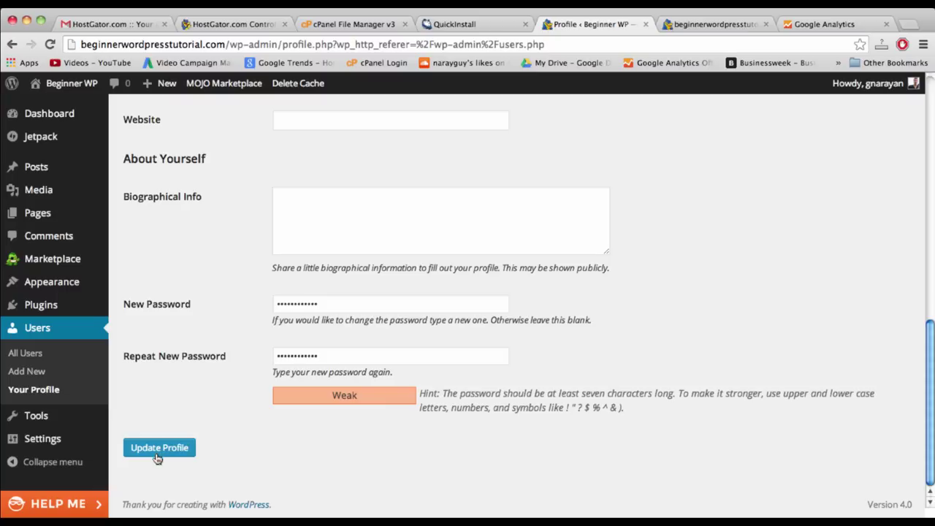
scroll(225, 435, up, 3)
scroll(226, 434, up, 2)
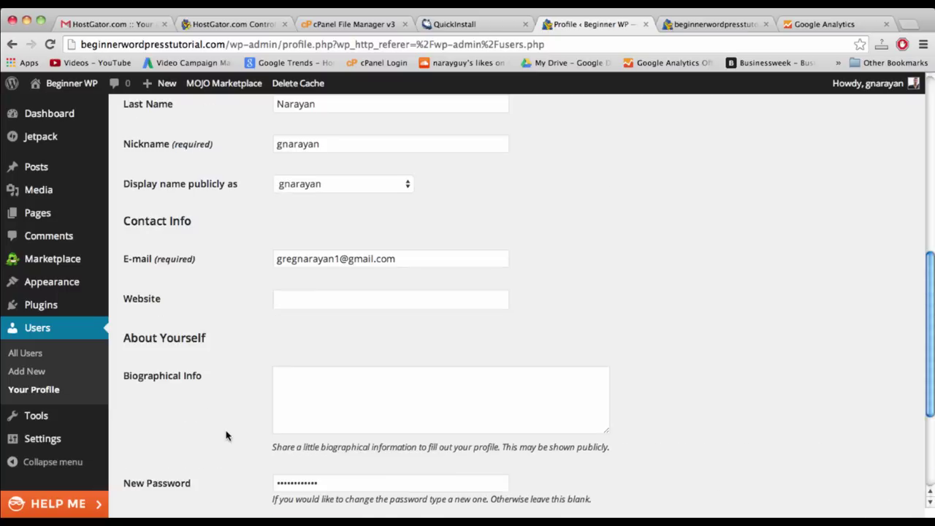
scroll(225, 434, down, 5)
click(172, 458)
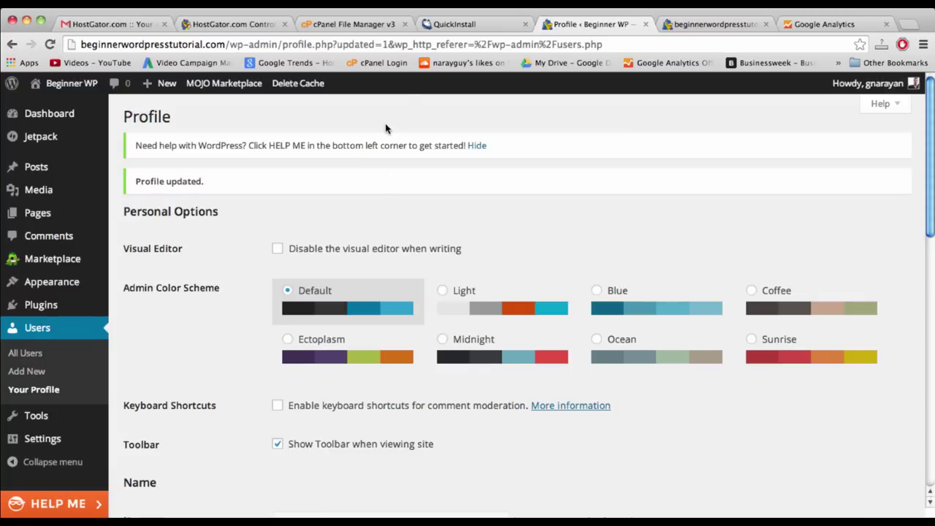
- Close the QuickInstall tab and set the Admin Color Scheme to Coffee
click(482, 24)
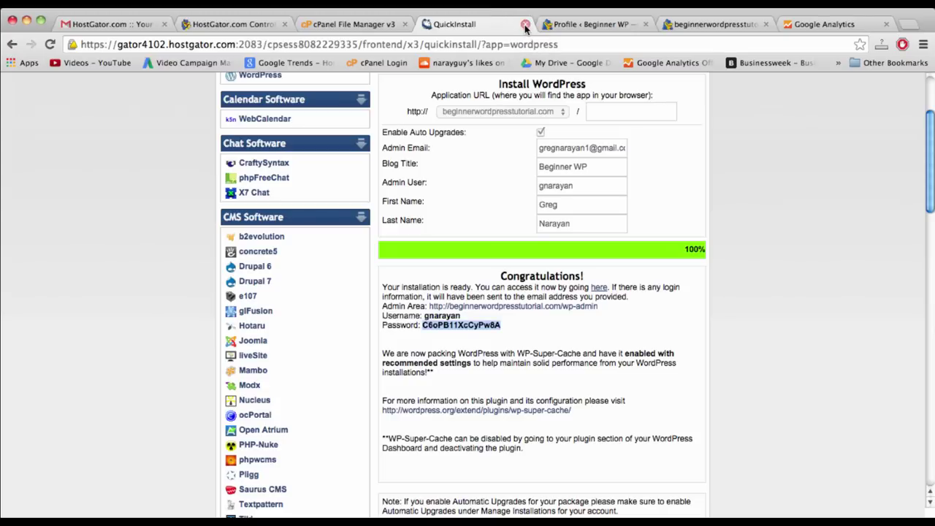
click(524, 25)
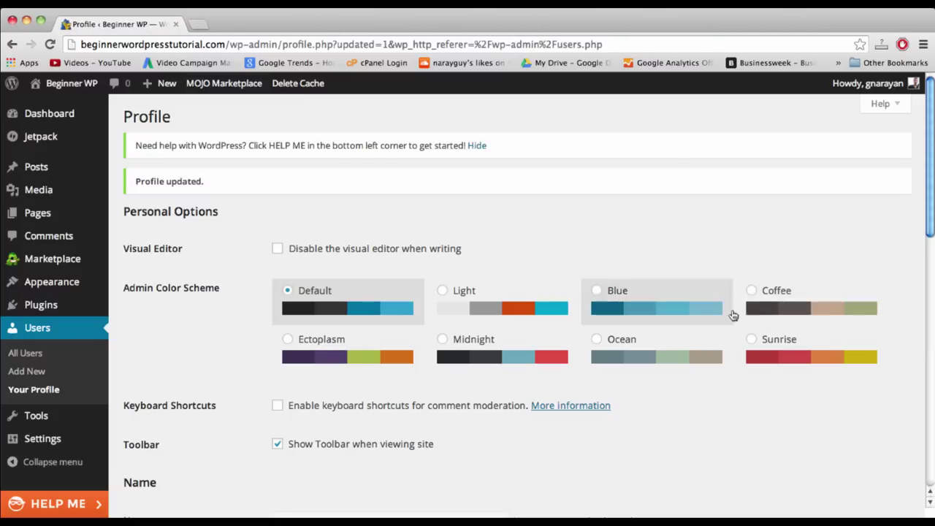
click(752, 290)
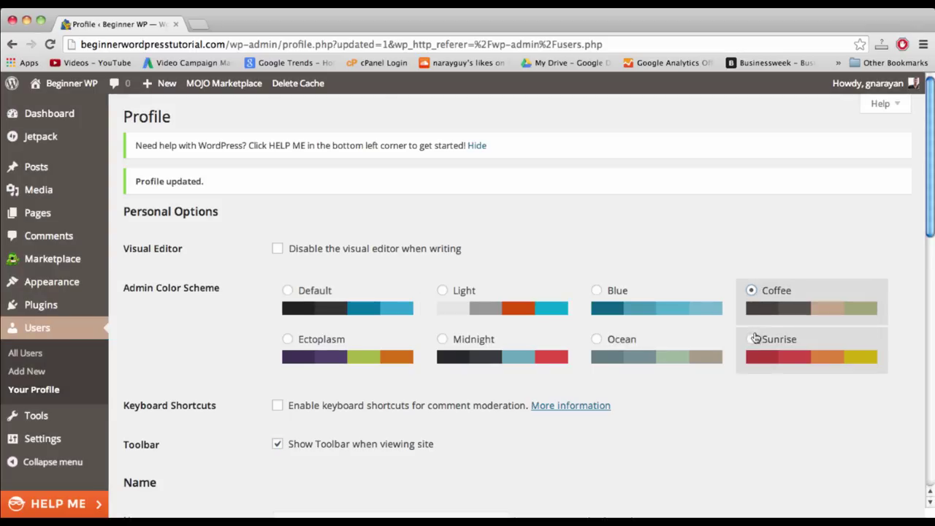
click(752, 338)
click(751, 290)
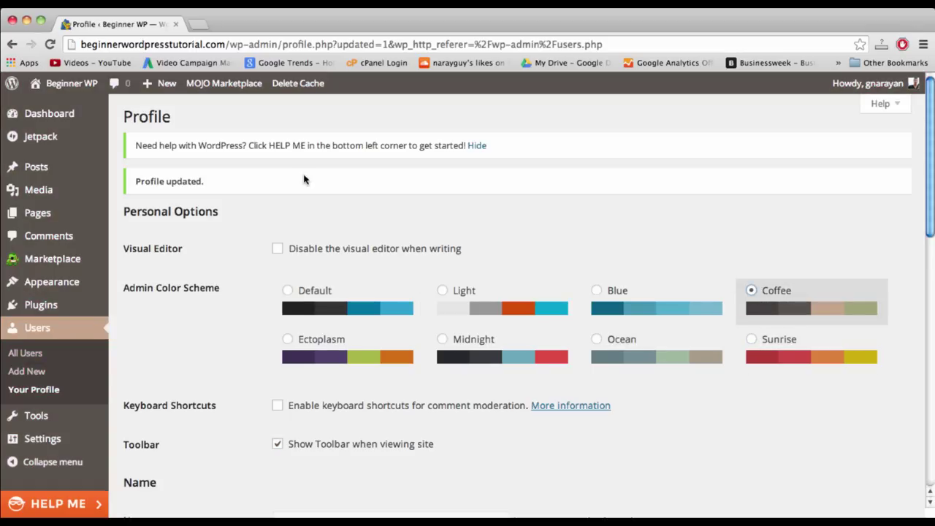
scroll(304, 180, down, 4)
scroll(42, 438, down, 4)
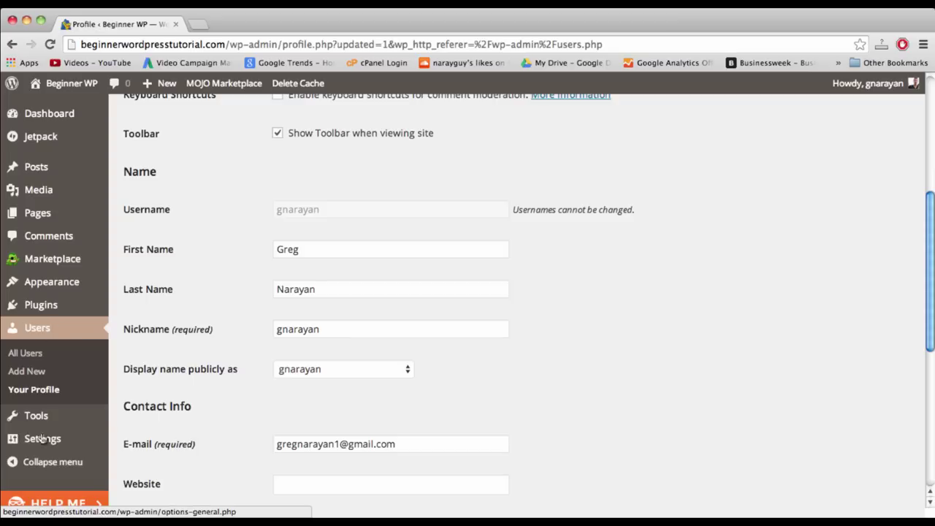
mouse_move(42, 439)
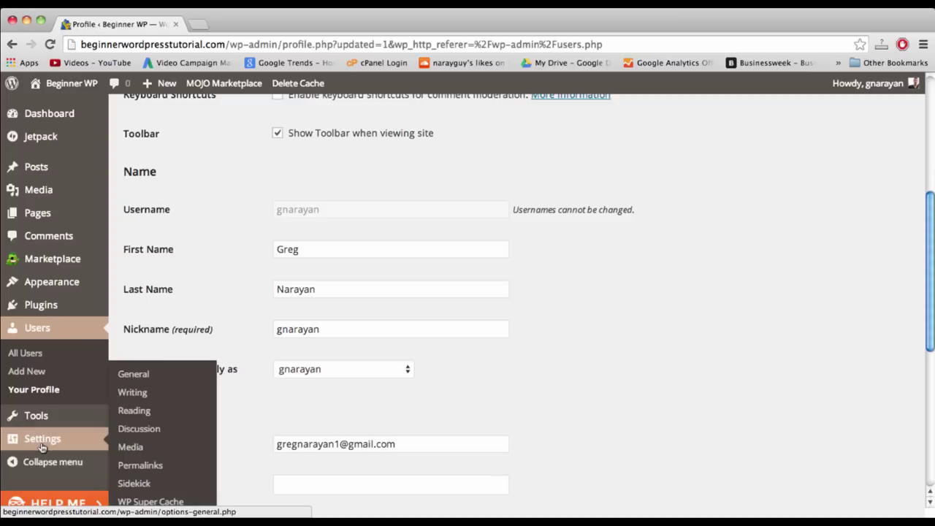
click(135, 373)
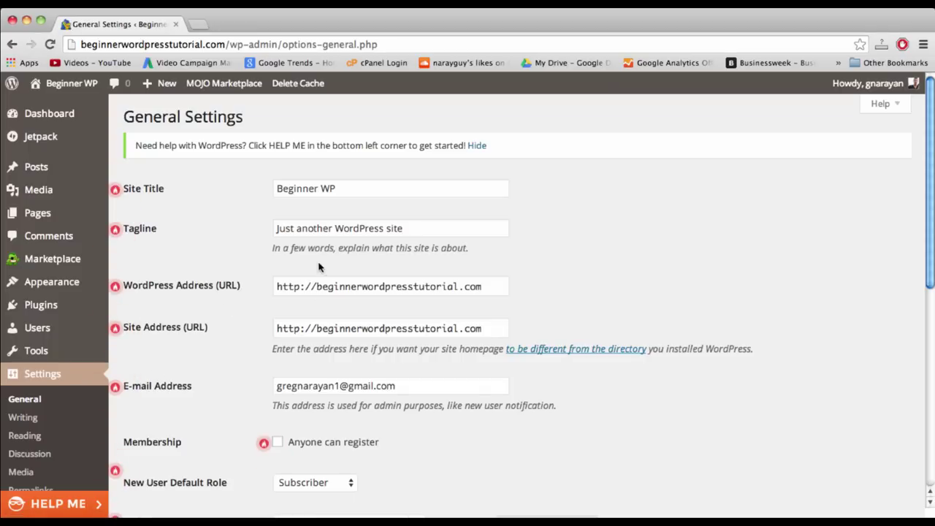
click(317, 291)
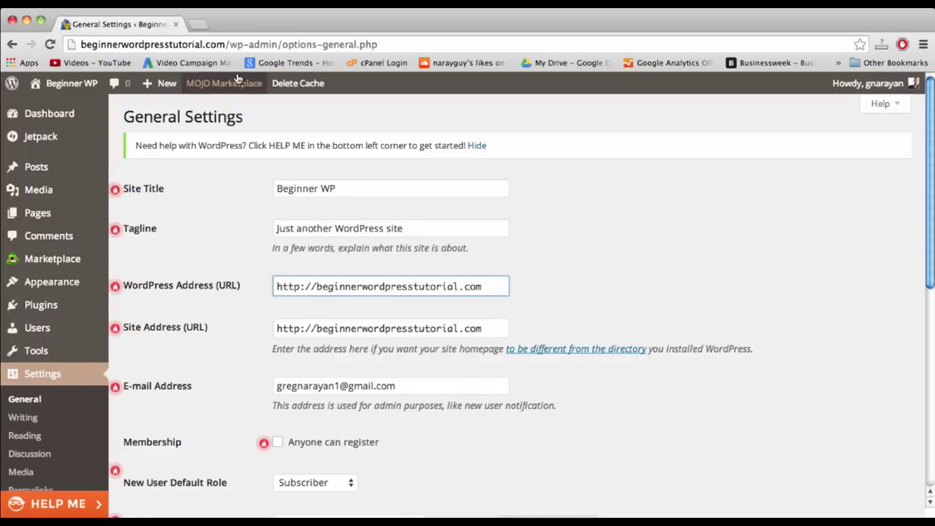
mouse_move(66, 89)
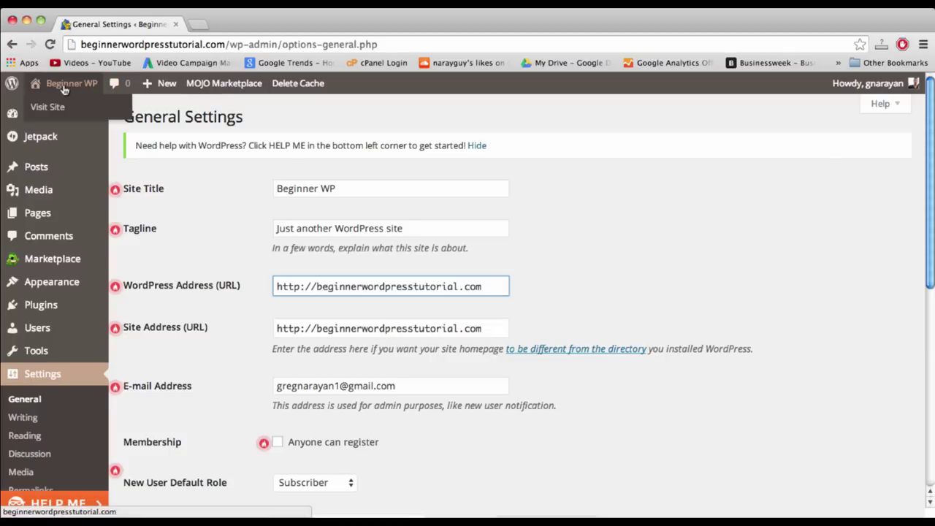
click(65, 108)
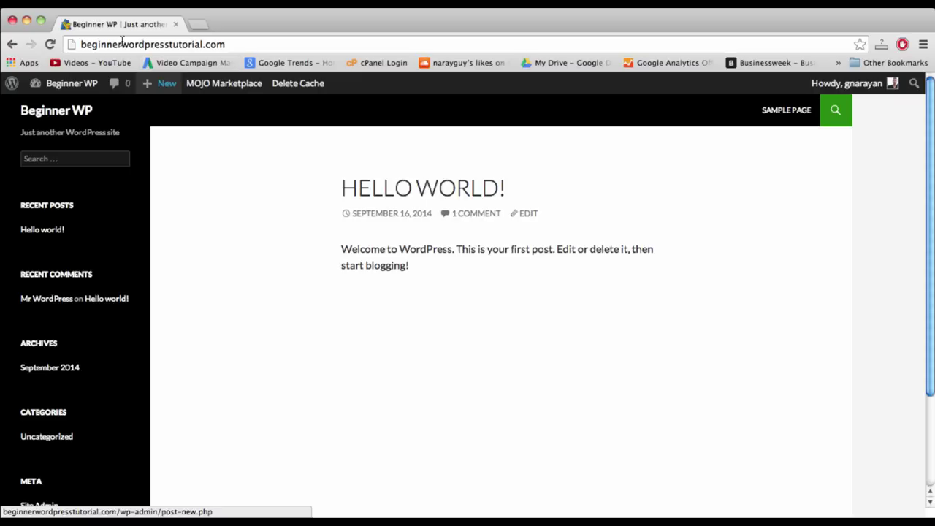
double_click(121, 42)
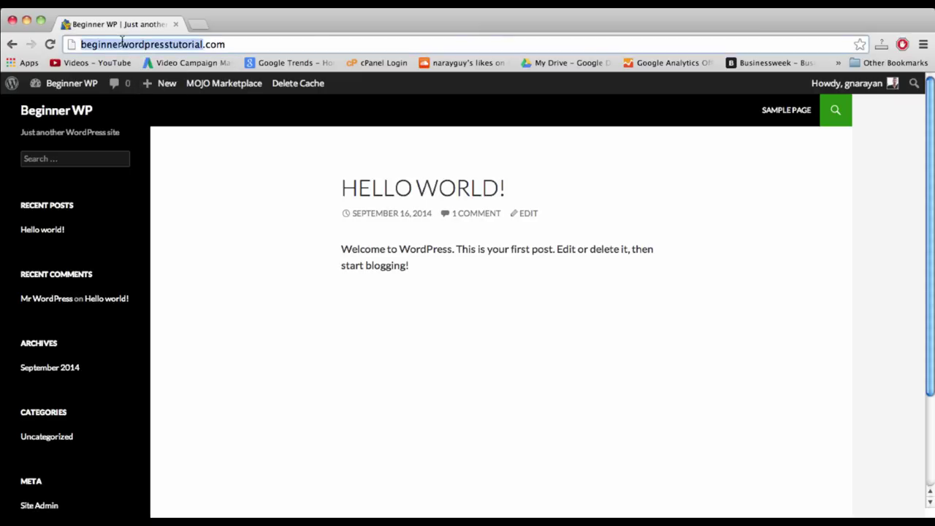
click(195, 42)
double_click(149, 45)
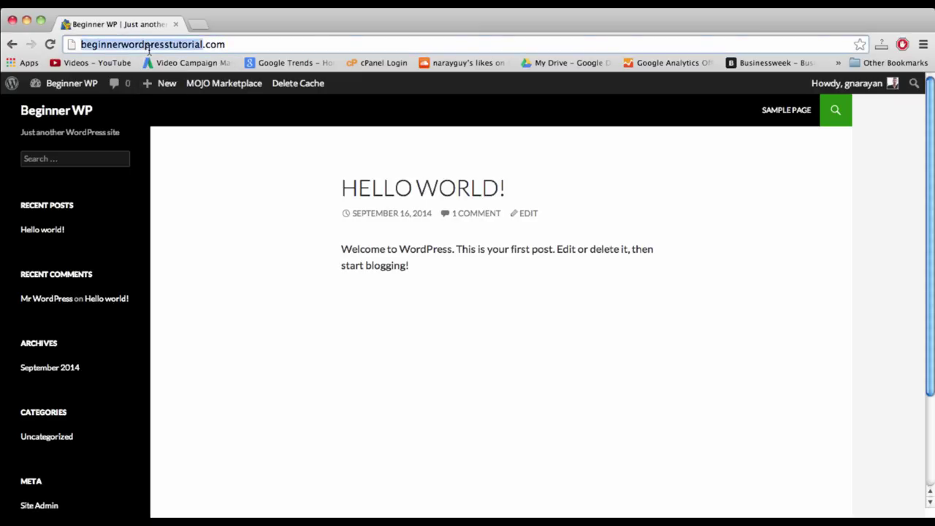
click(12, 45)
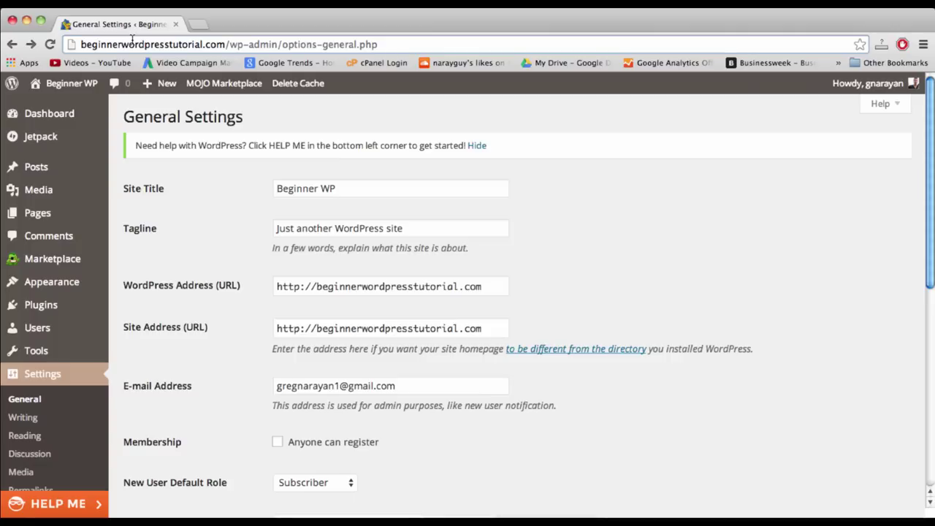
click(317, 286)
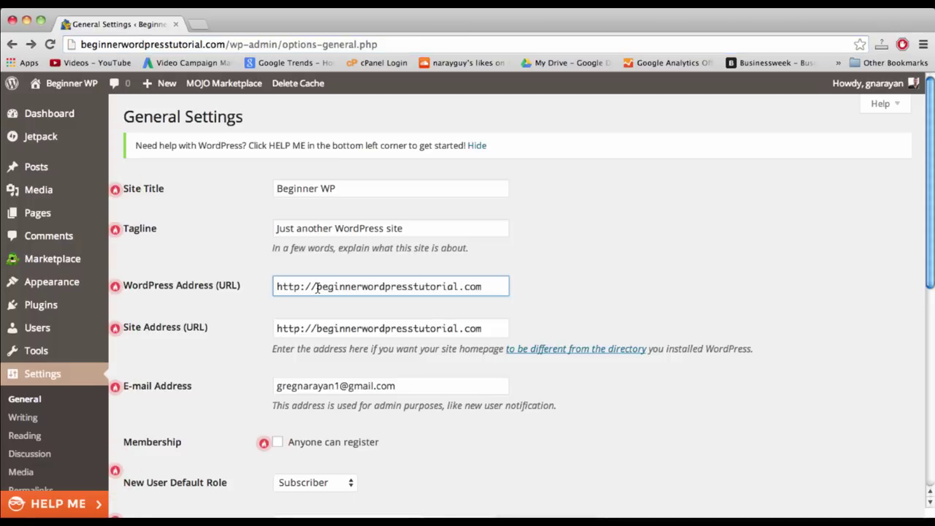
text(www.)
click(317, 327)
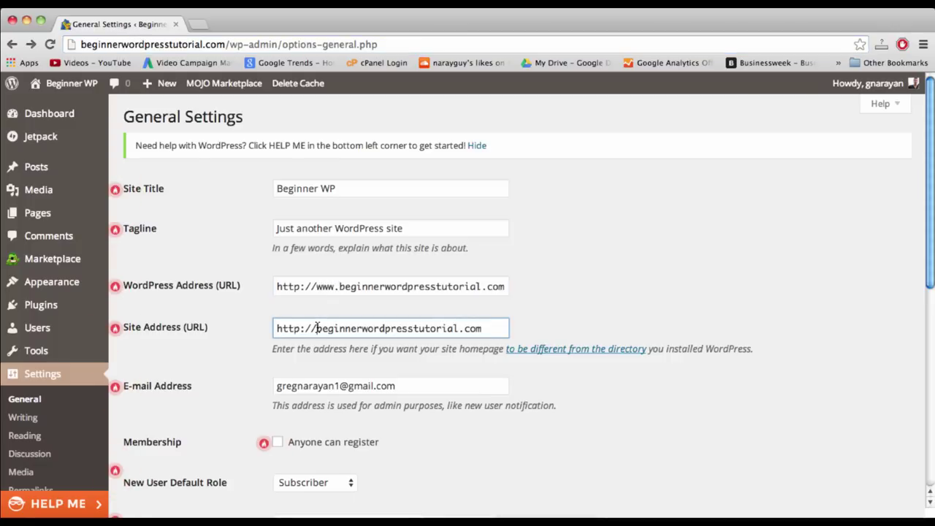
text(www.)
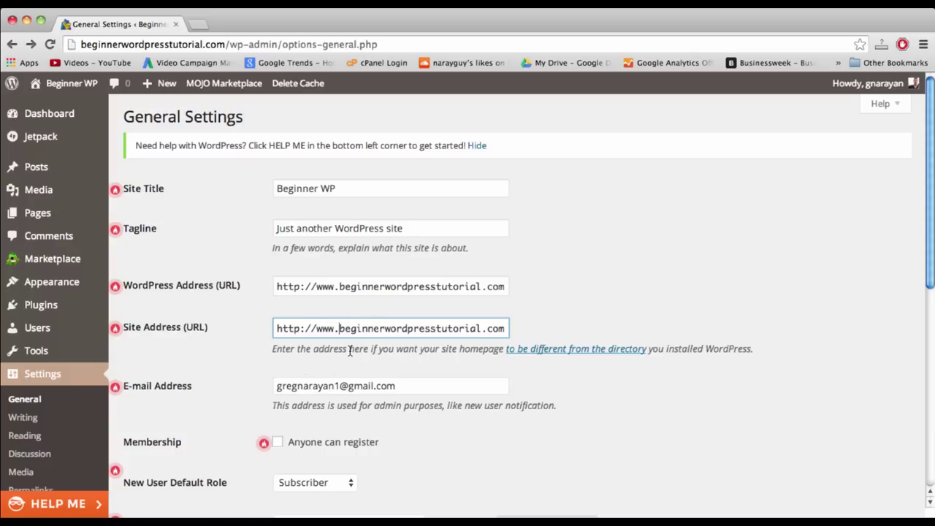
- Set Site Title 'Beginner WordPress Tutorial' and tagline 'Just another WordPress tutorial', then save
scroll(350, 351, down, 2)
scroll(329, 256, up, 2)
click(296, 188)
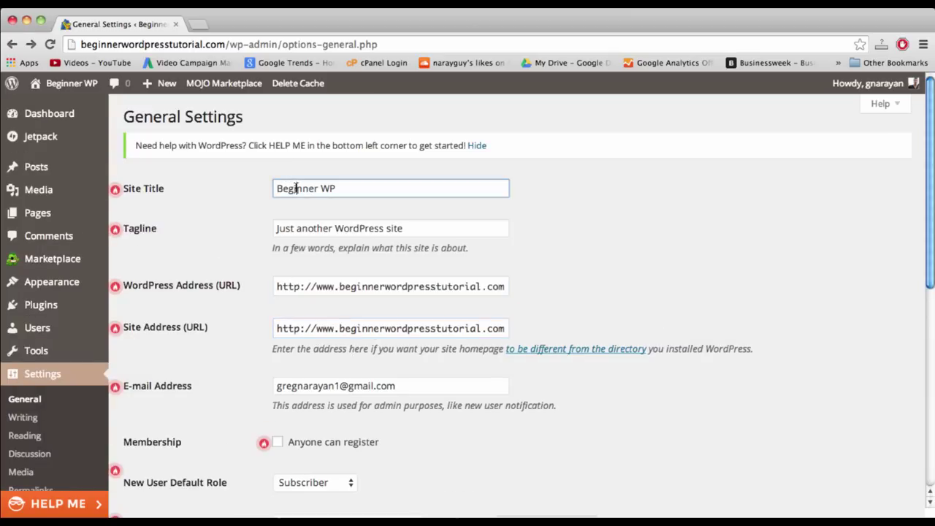
triple_click(296, 188)
text(Beginner WordPress Tutorial)
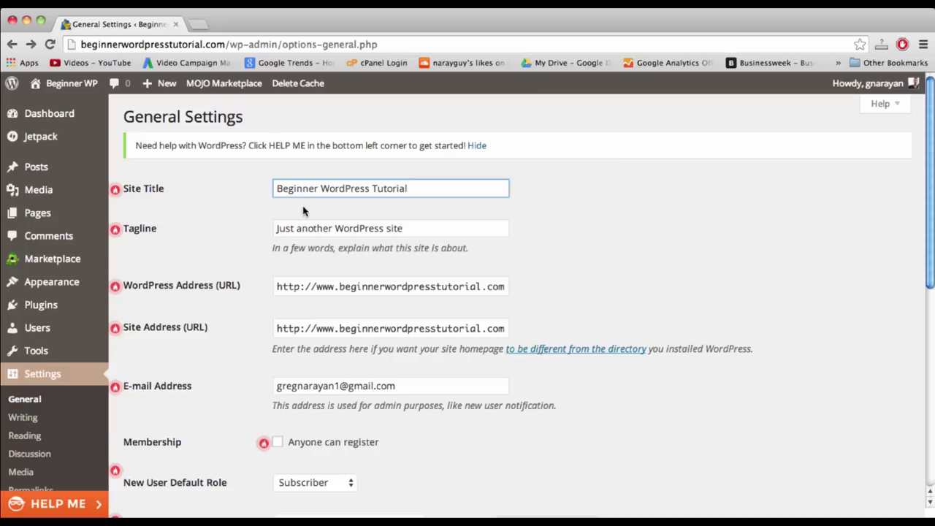
click(390, 229)
double_click(394, 229)
text(tutorial)
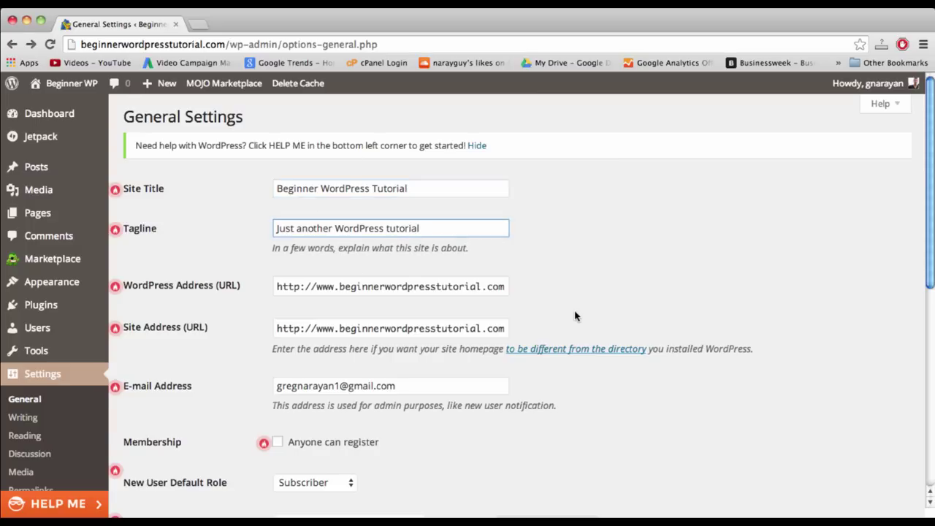
scroll(577, 316, down, 10)
click(151, 452)
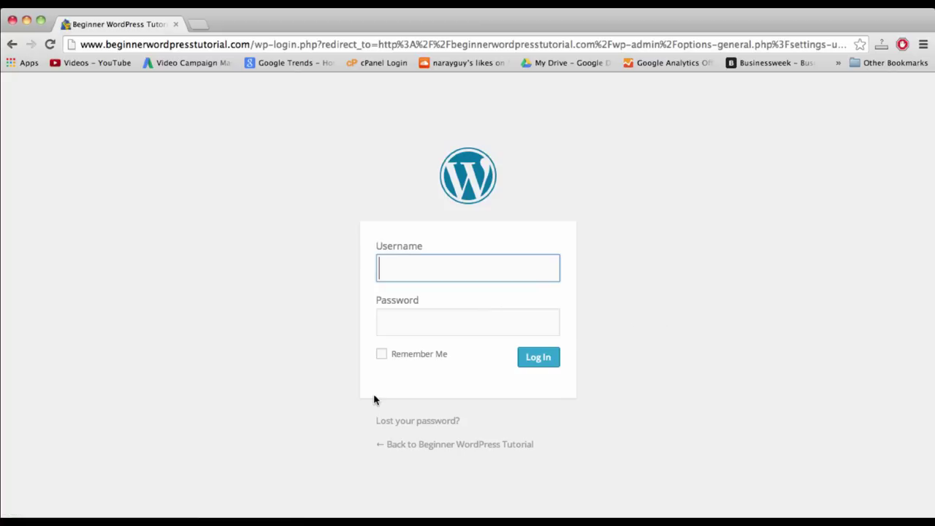
- Log back in with the admin username and password, then go to the Plugins page
text(gnarayan)
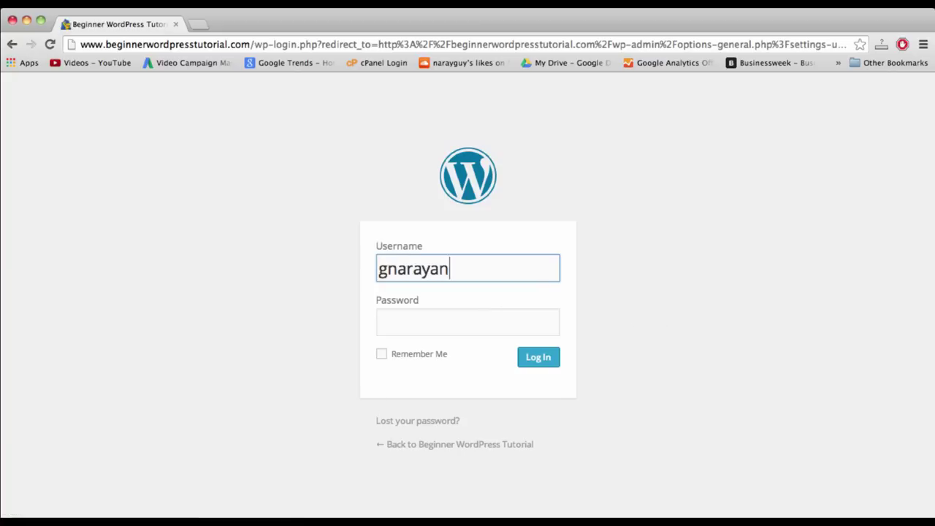
key(Tab)
text(*******)
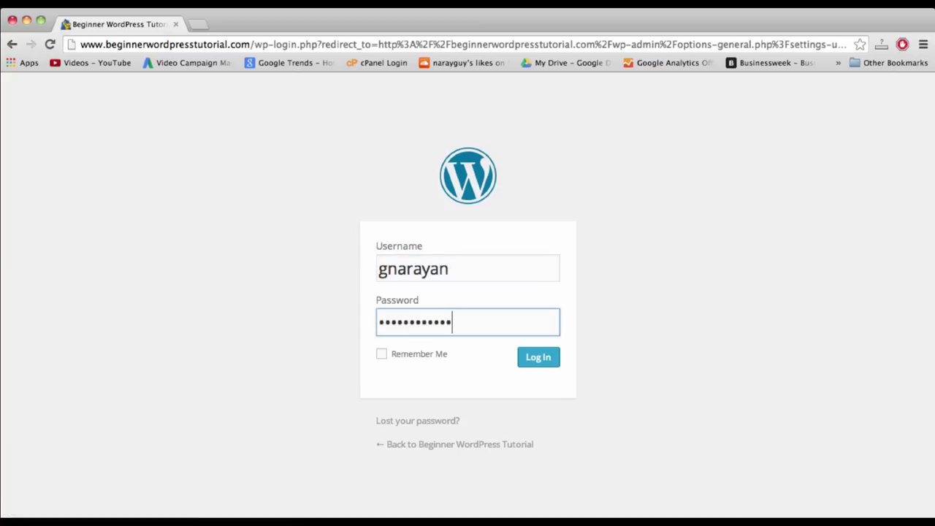
text(******)
key(Return)
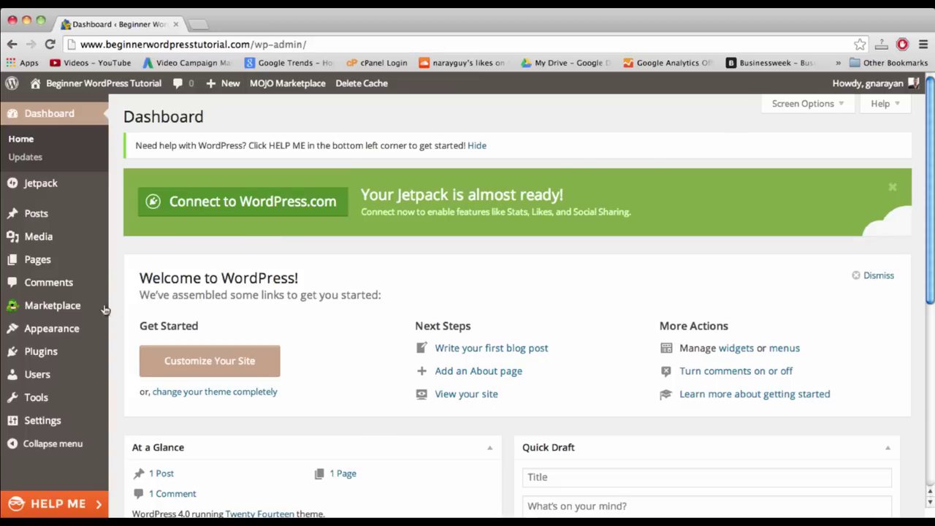
mouse_move(64, 313)
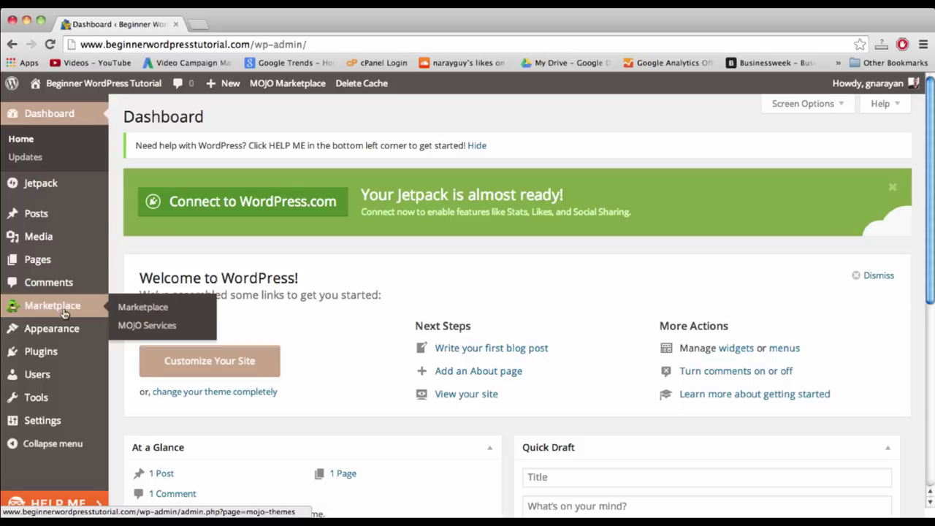
click(57, 363)
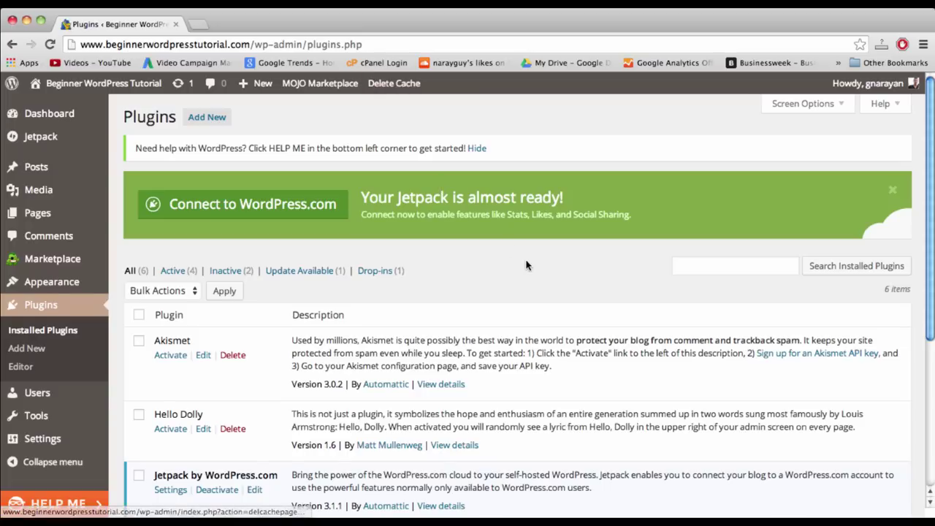
- Deactivate and delete the MOJO Marketplace plugin
scroll(526, 265, down, 2)
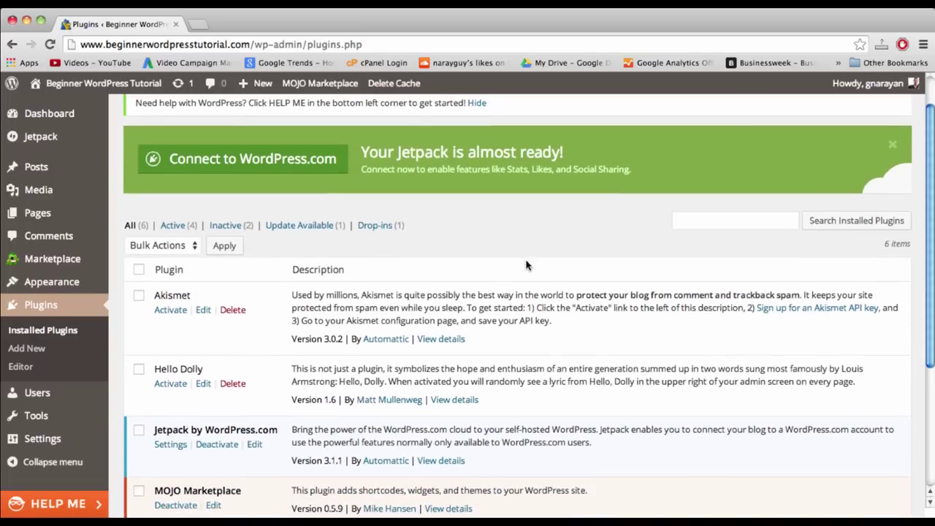
scroll(526, 265, down, 2)
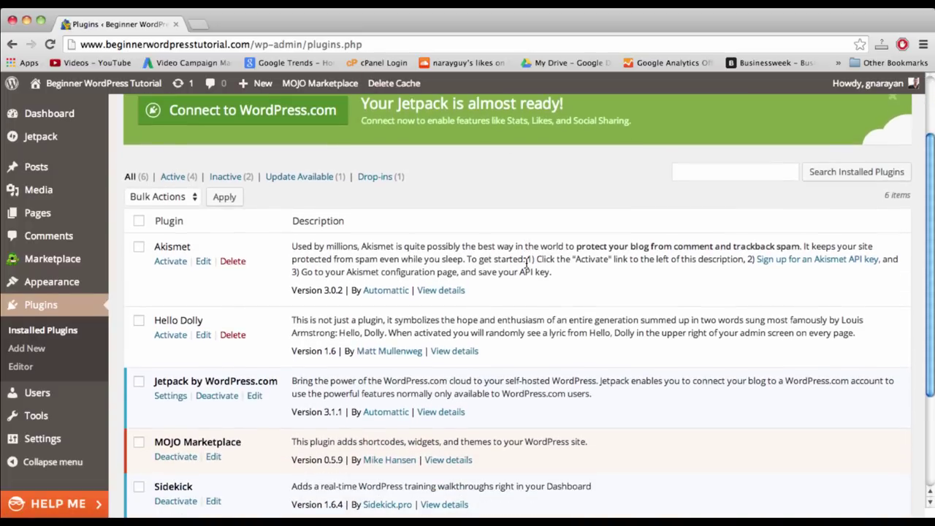
scroll(526, 263, down, 2)
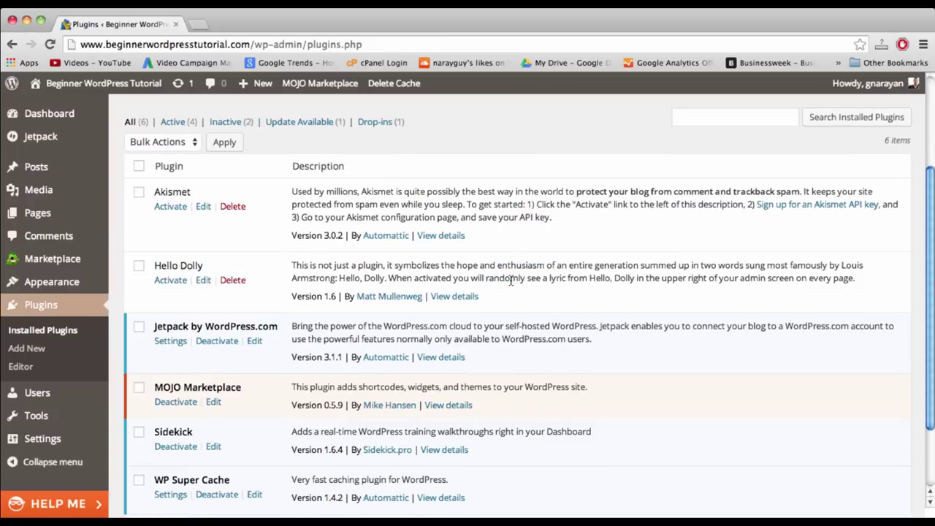
scroll(493, 320, down, 2)
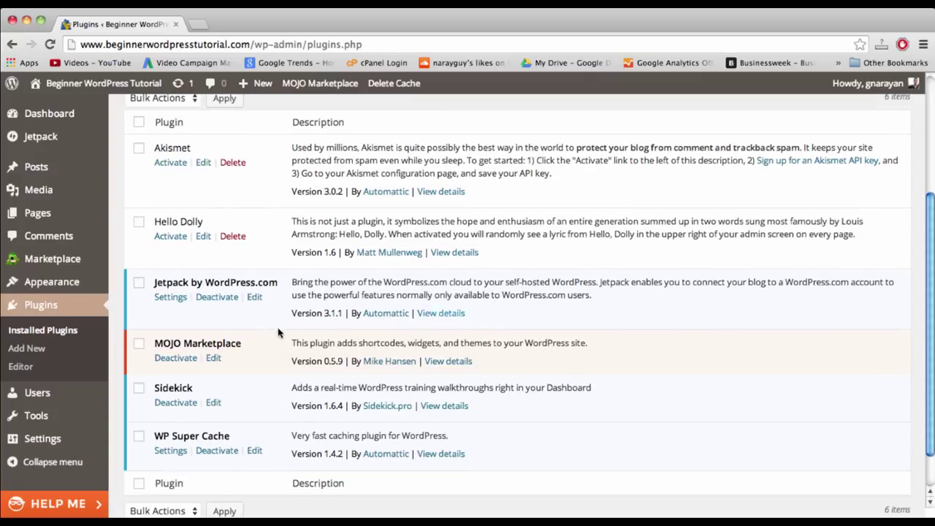
click(178, 359)
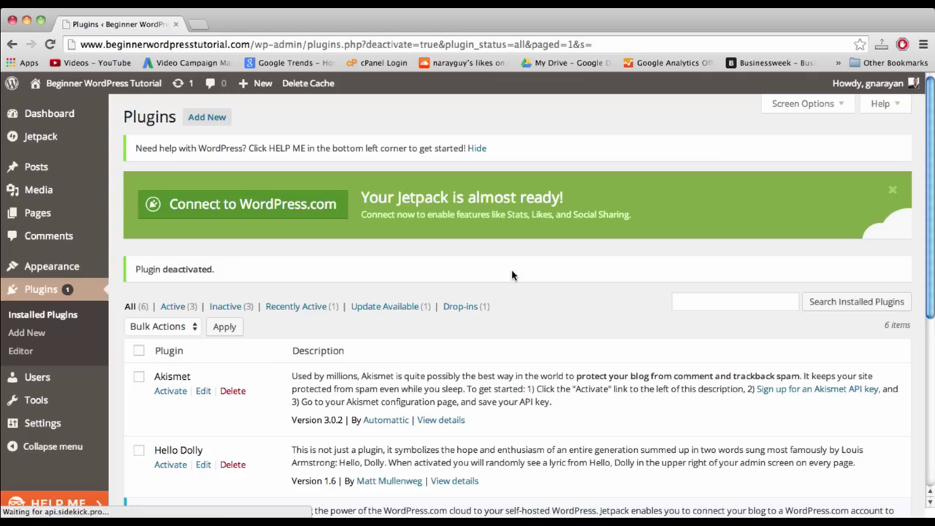
scroll(511, 274, down, 5)
scroll(511, 274, down, 3)
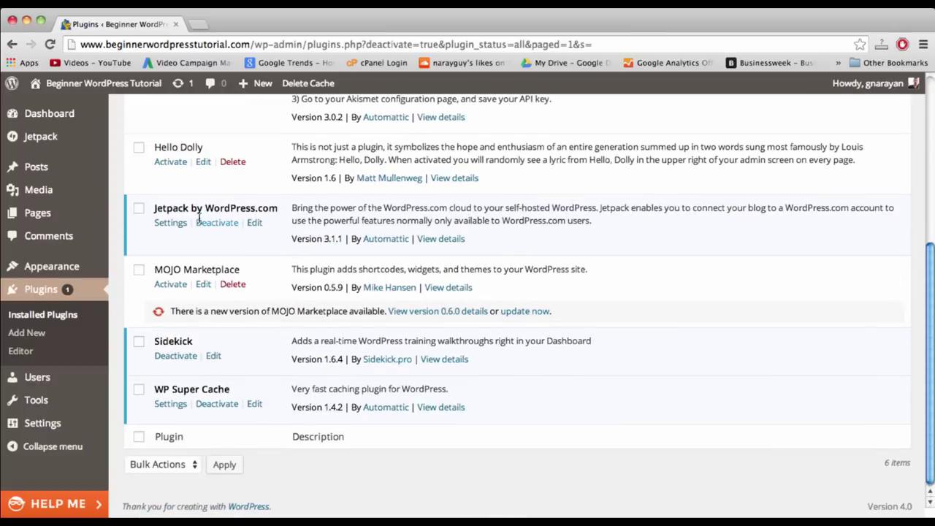
click(234, 285)
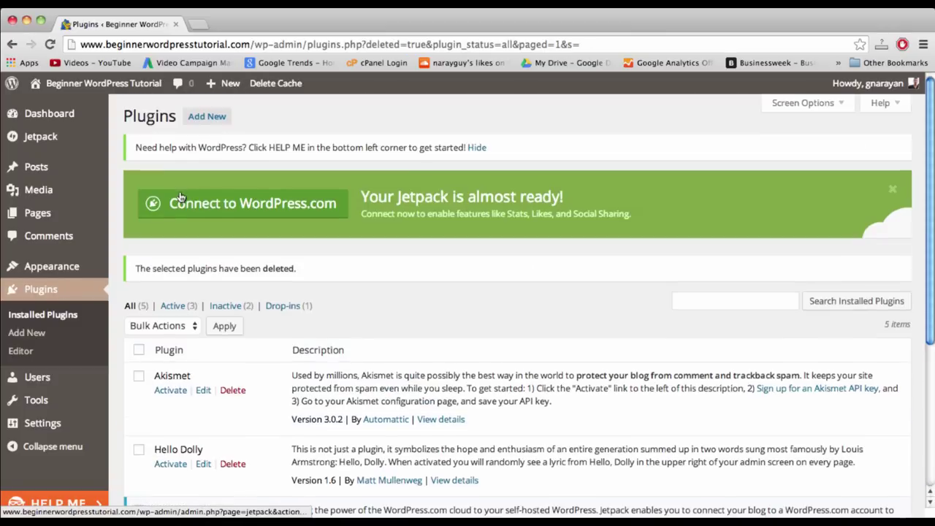
- Deactivate and delete Jetpack, confirming removal of its files and data
scroll(180, 197, down, 5)
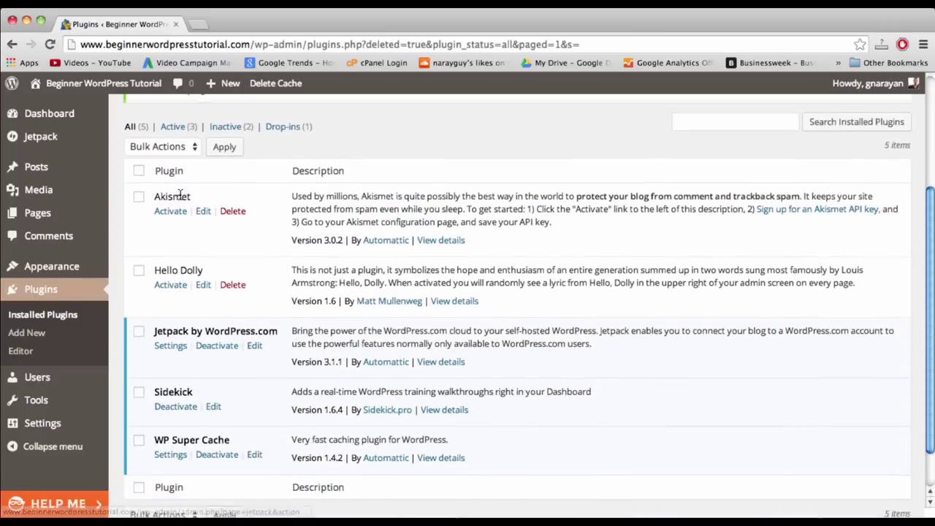
scroll(167, 293, down, 1)
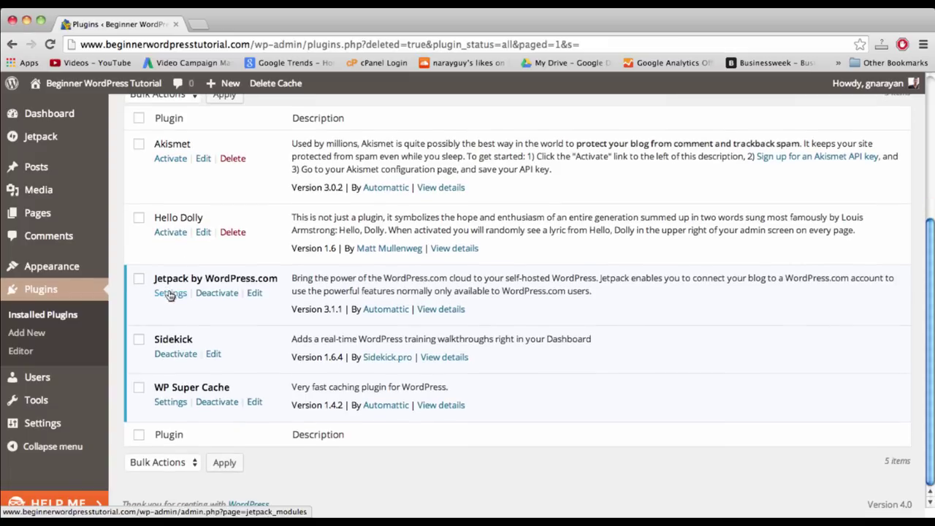
click(220, 298)
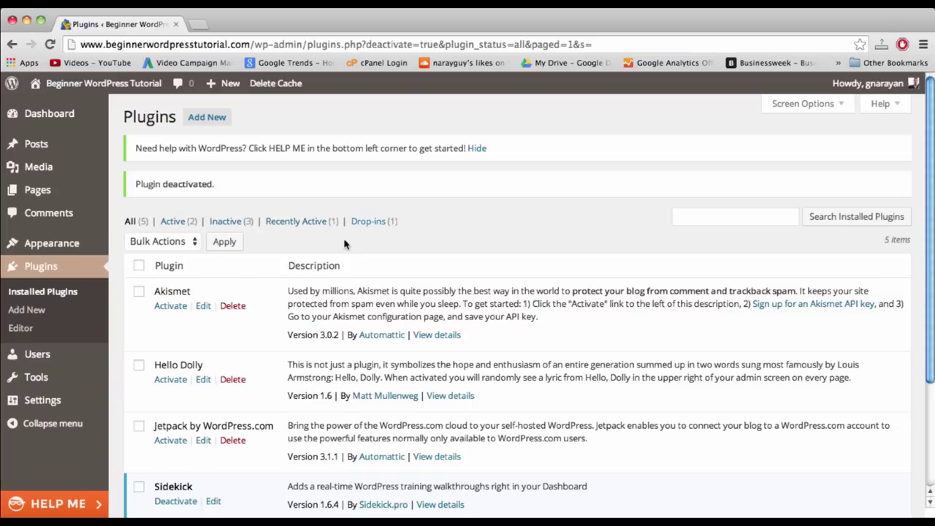
scroll(345, 244, down, 3)
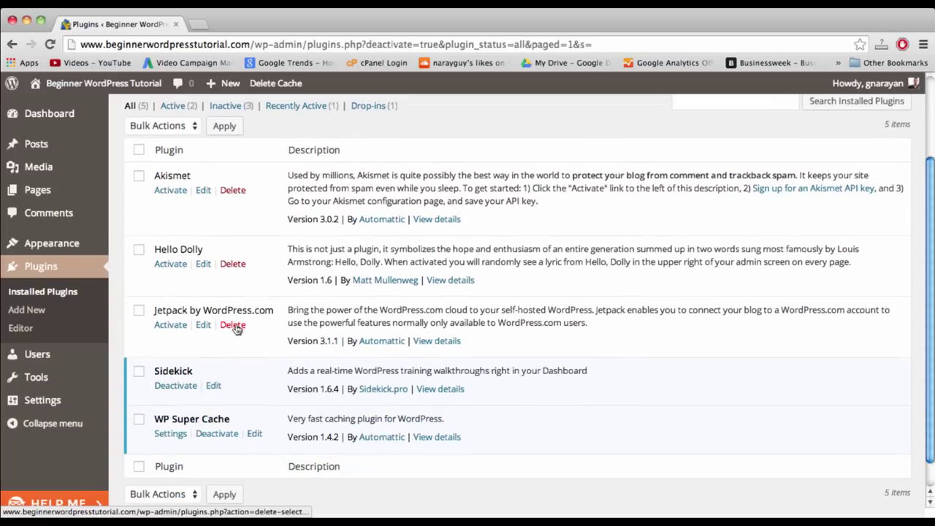
click(234, 326)
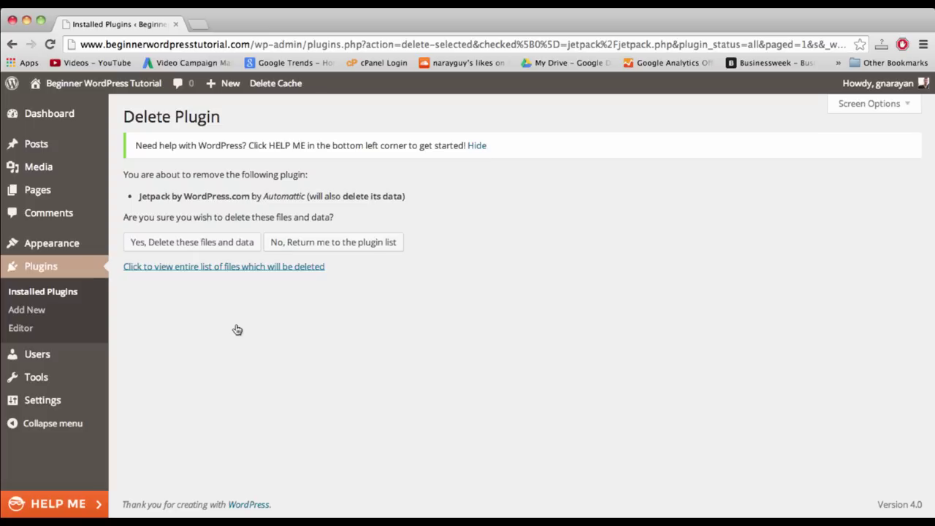
click(195, 246)
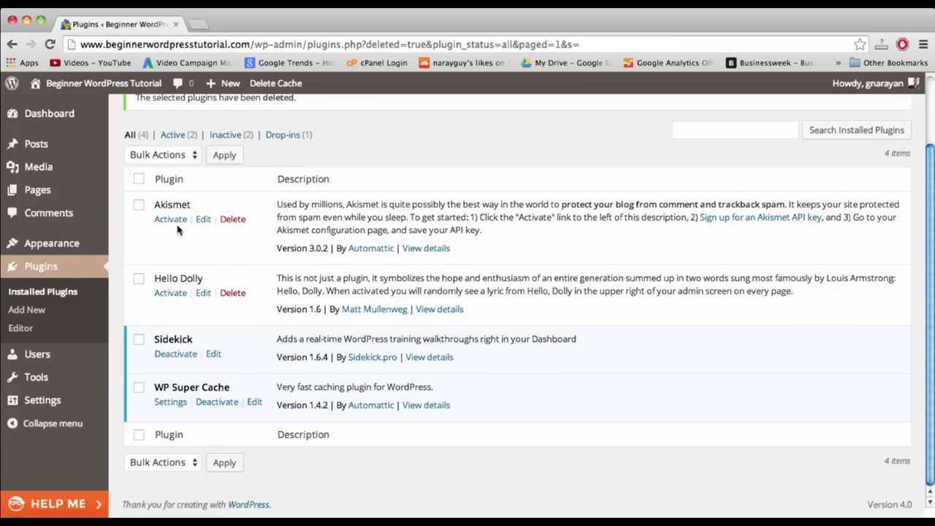
click(169, 294)
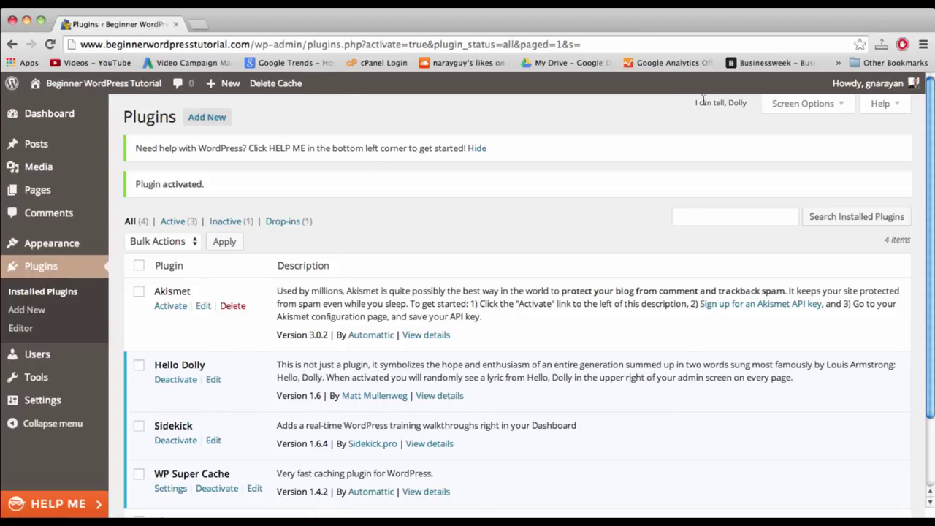
drag(695, 105, 745, 104)
click(748, 108)
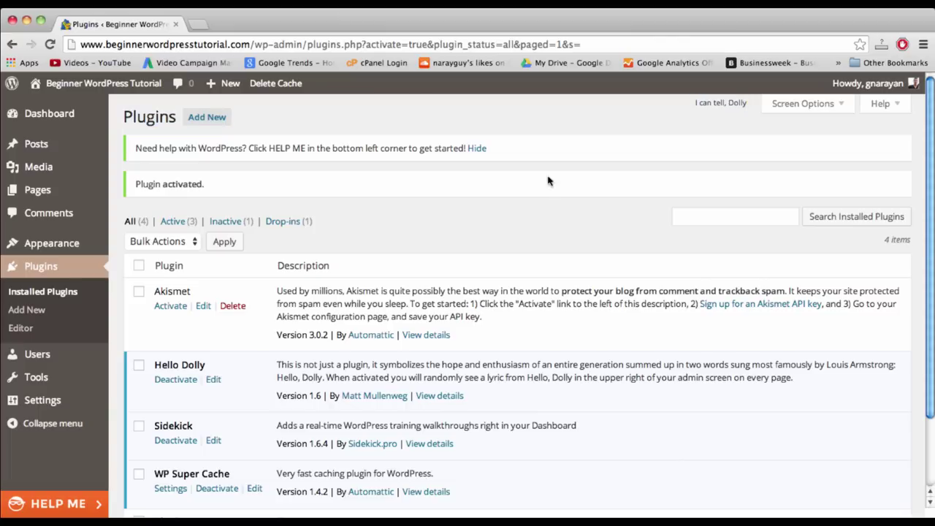
click(173, 307)
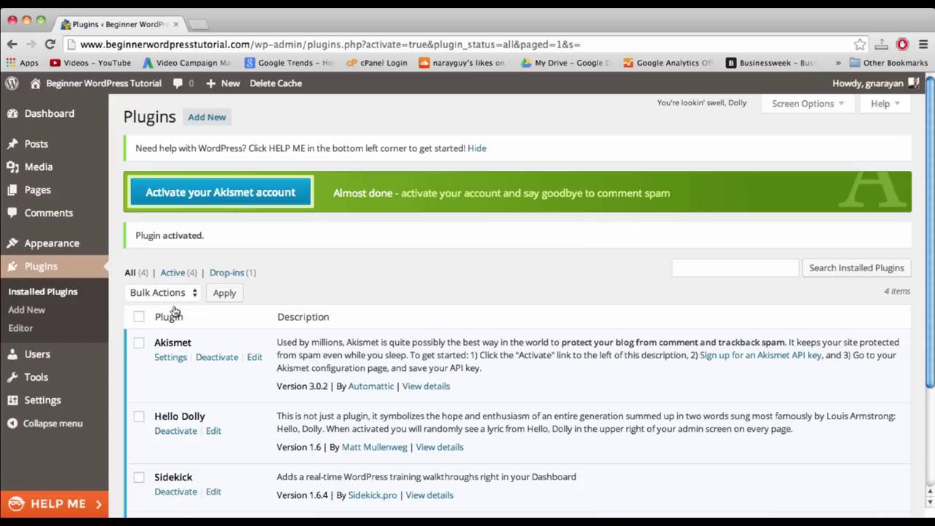
scroll(300, 343, down, 4)
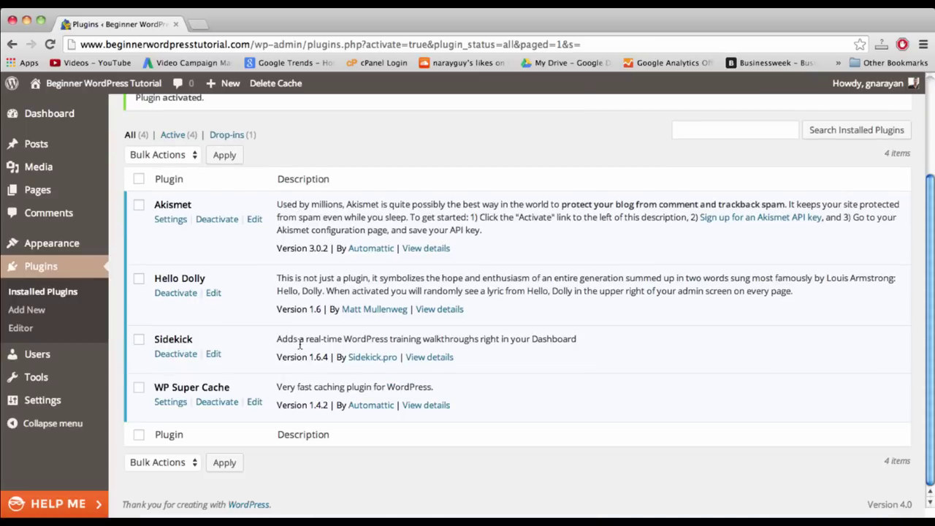
scroll(300, 343, up, 4)
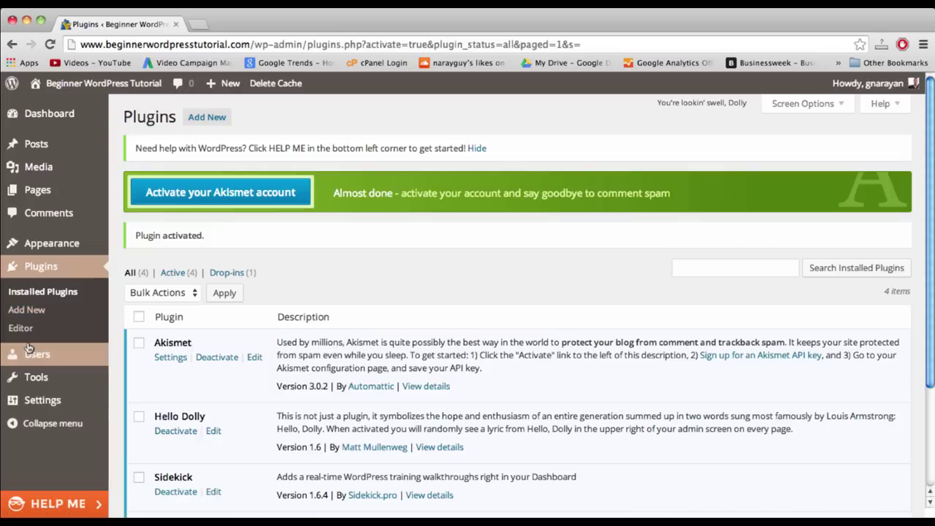
mouse_move(42, 411)
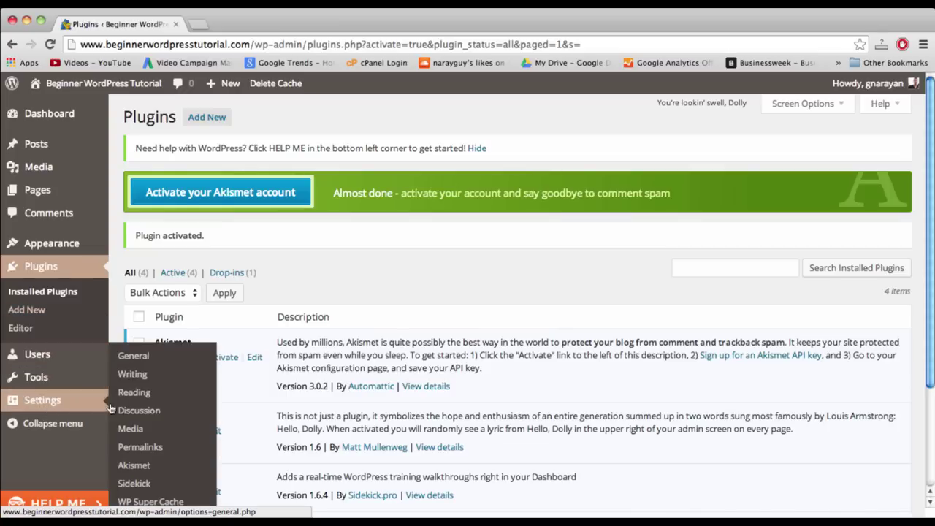
- In Settings > Permalinks, choose the Post name structure (/%postname%/) and save
click(139, 448)
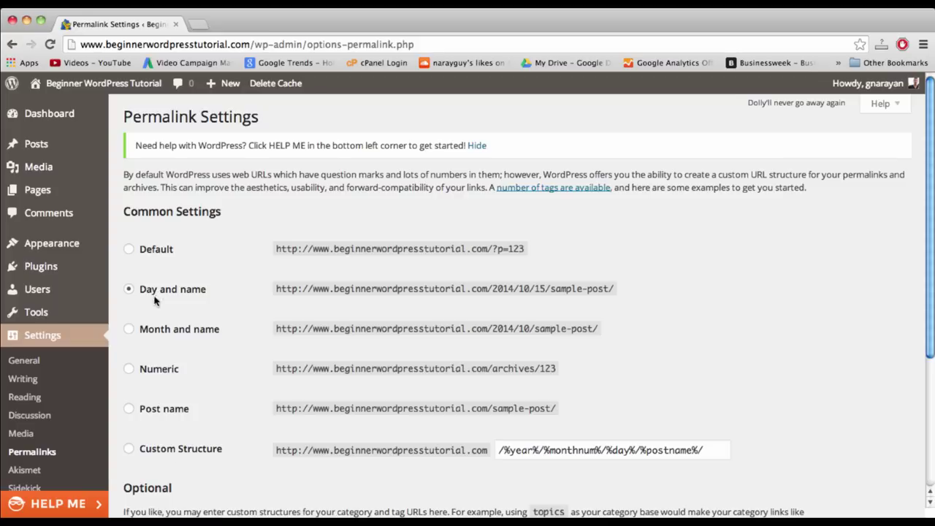
click(164, 410)
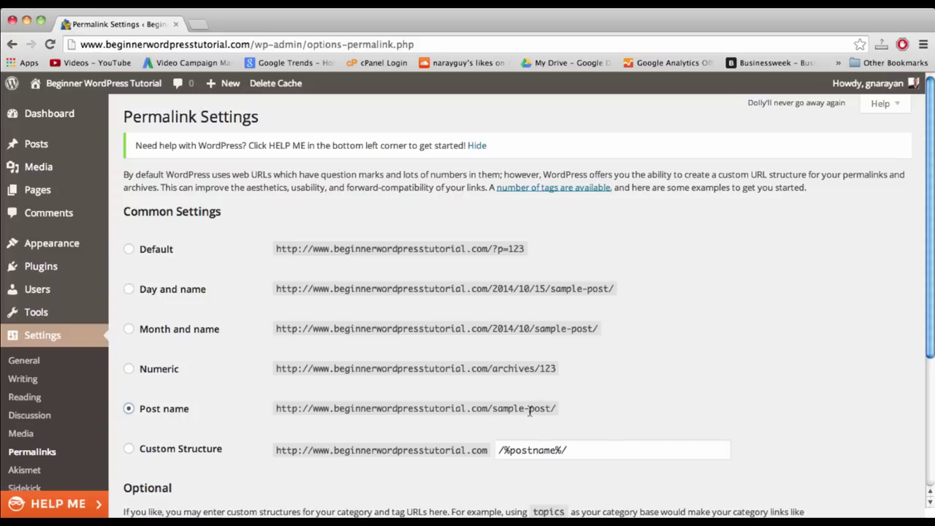
double_click(503, 410)
double_click(536, 408)
double_click(513, 408)
click(539, 407)
double_click(539, 408)
double_click(515, 408)
click(538, 408)
double_click(539, 408)
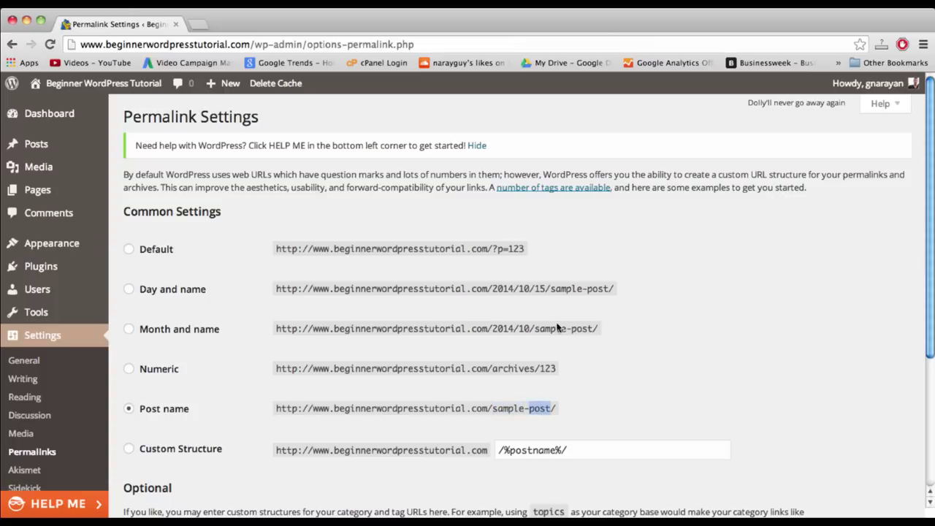
click(499, 292)
scroll(167, 382, down, 3)
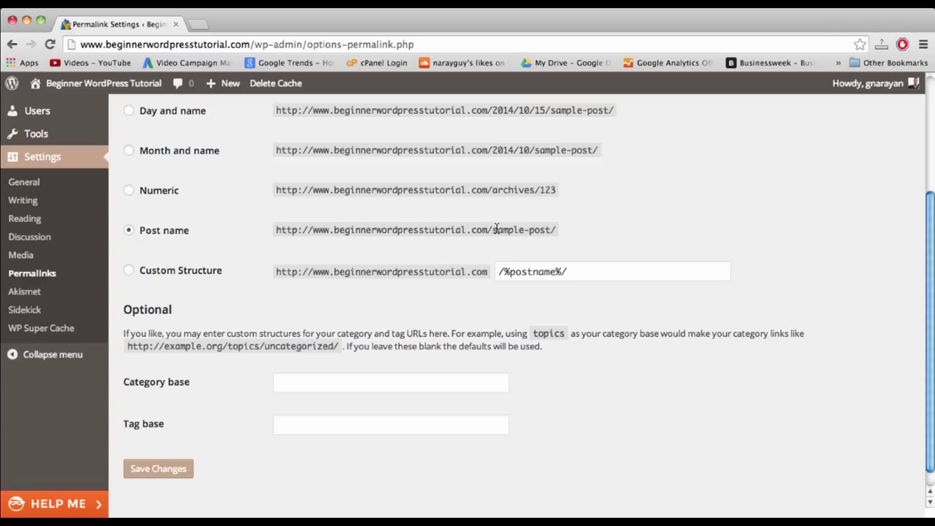
click(162, 471)
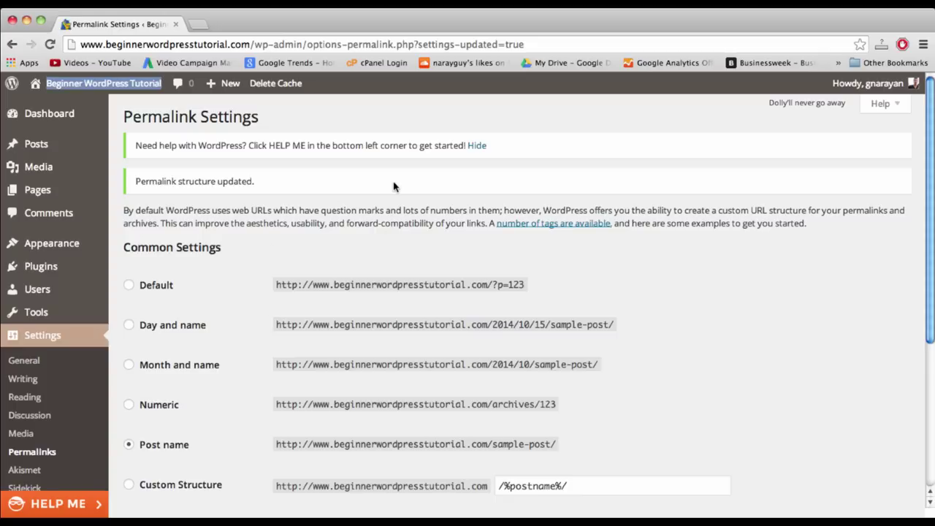
- Open the site's front page in a new tab, view it, then go to the Themes page
right_click(95, 87)
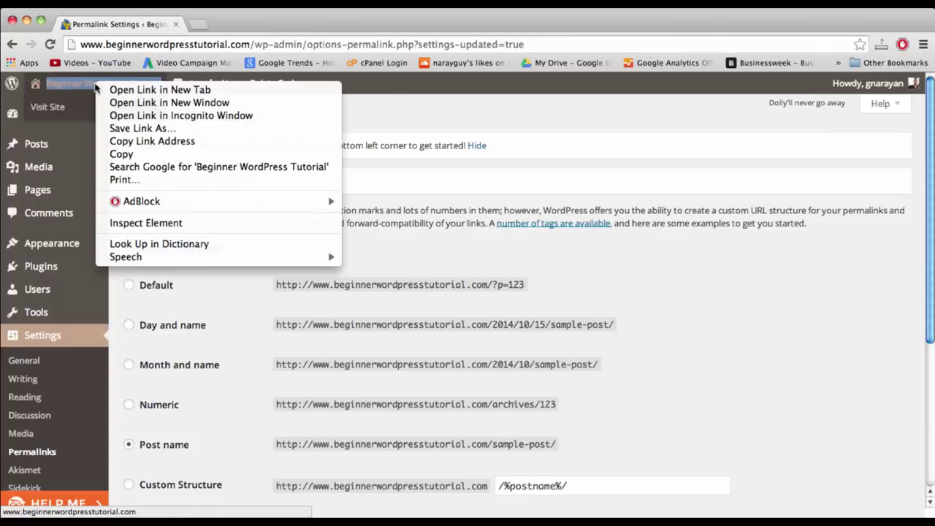
click(109, 91)
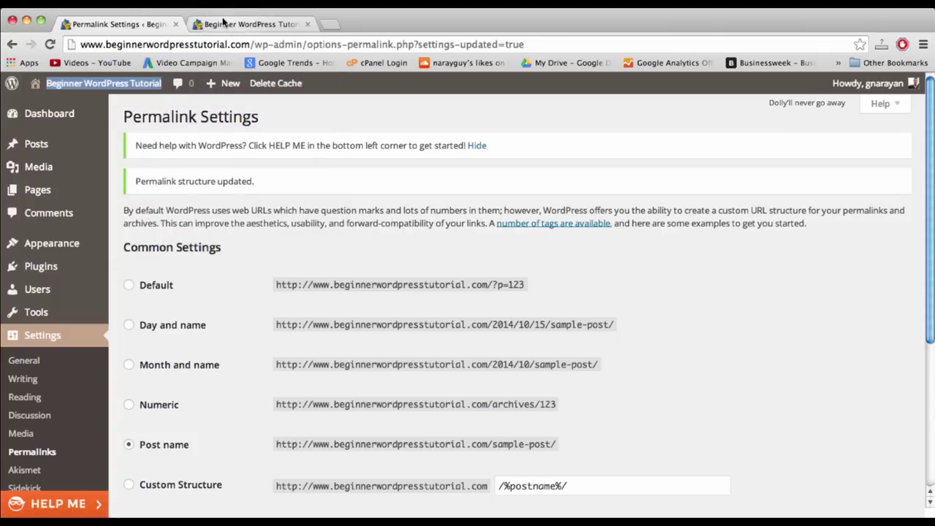
click(232, 26)
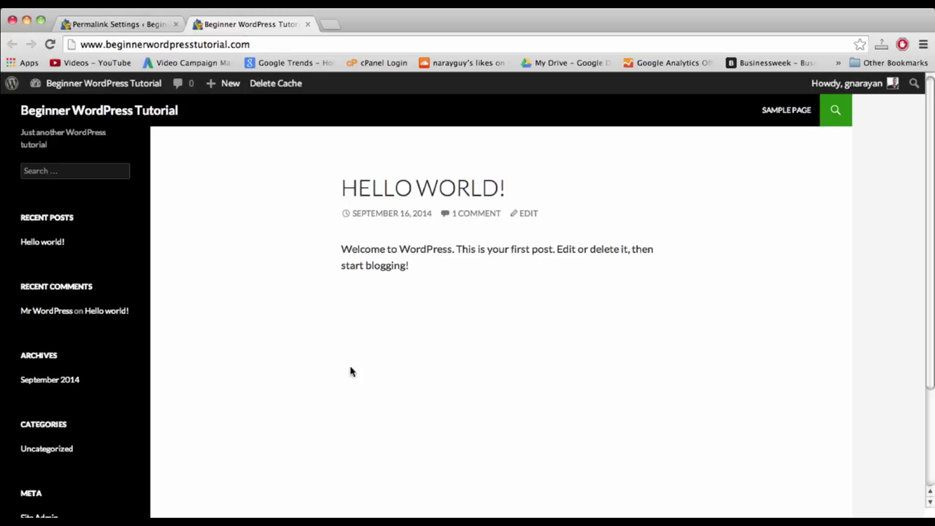
click(276, 48)
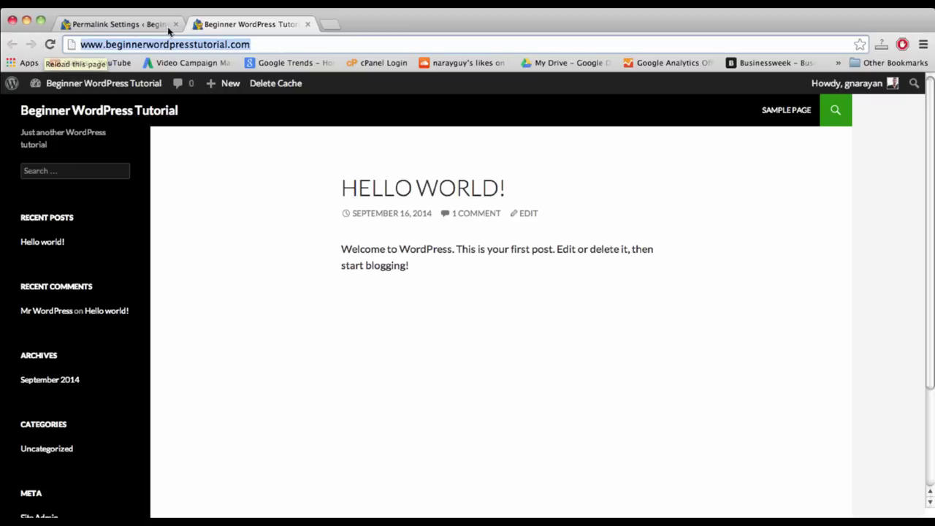
click(130, 25)
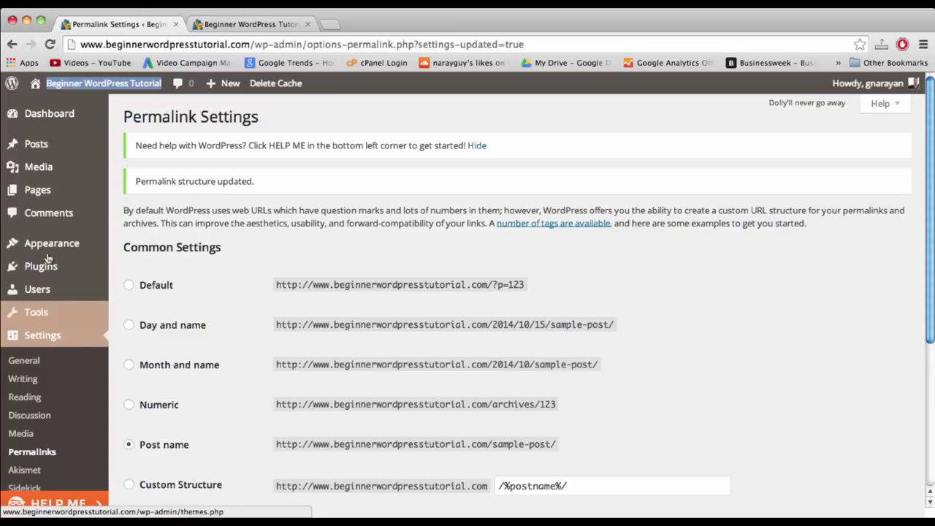
mouse_move(51, 249)
click(129, 250)
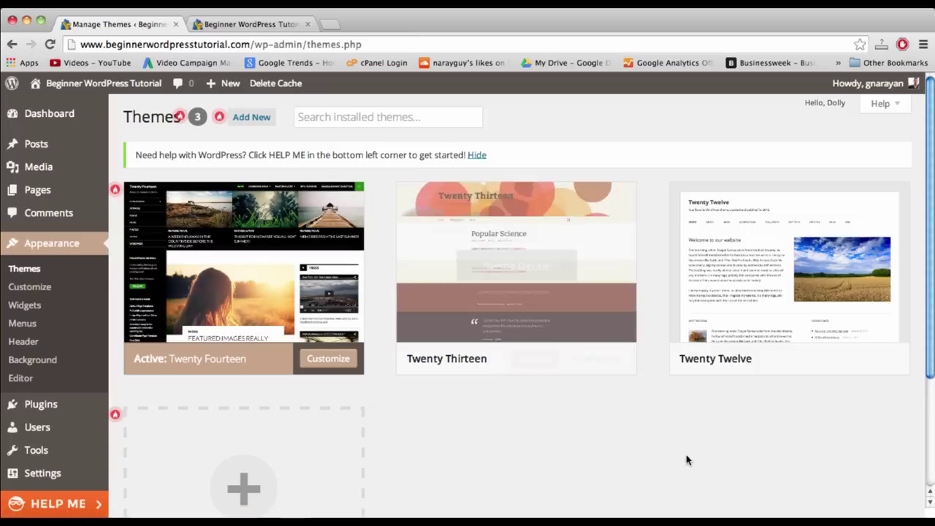
- Look over the installed themes and the site's front page, then return to Themes
scroll(667, 387, down, 3)
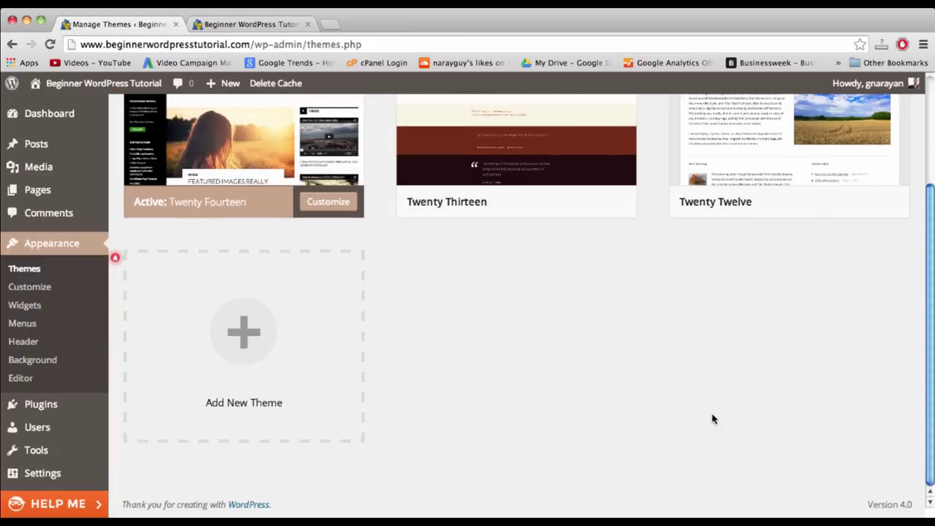
scroll(712, 419, up, 3)
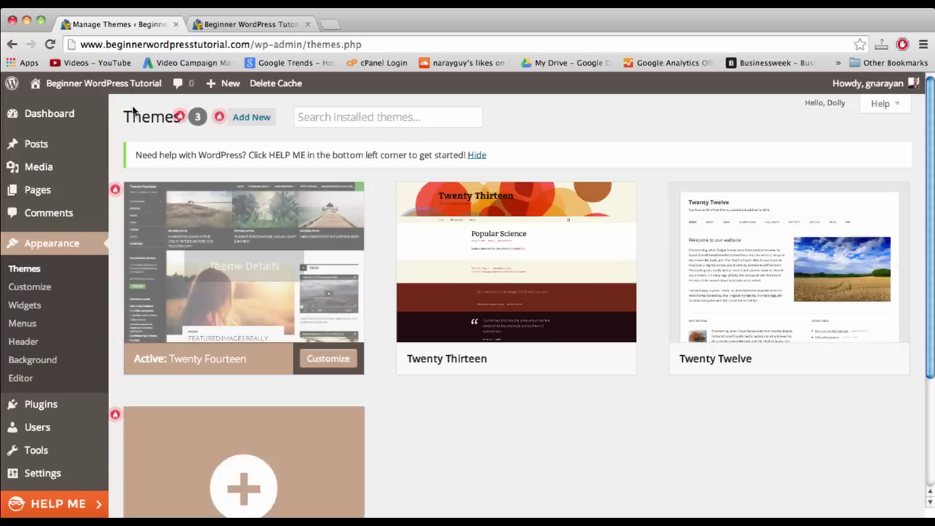
click(257, 26)
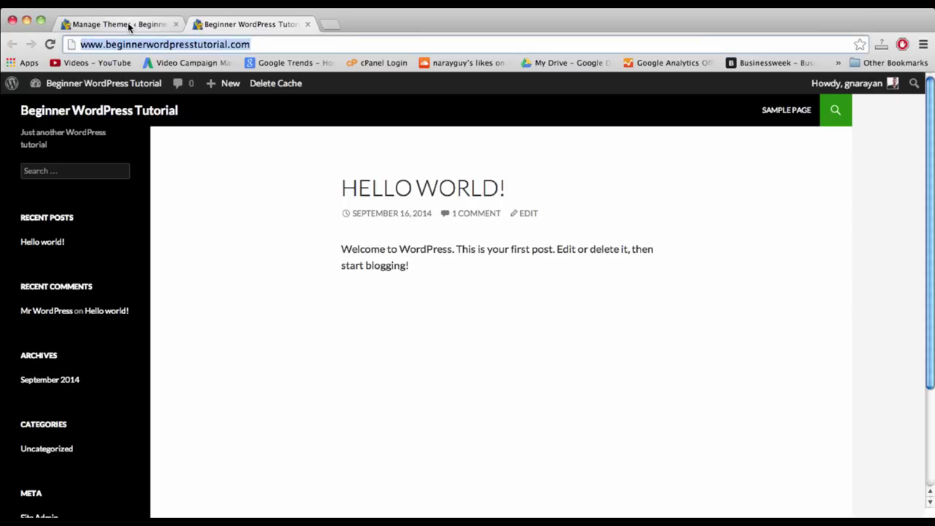
click(128, 27)
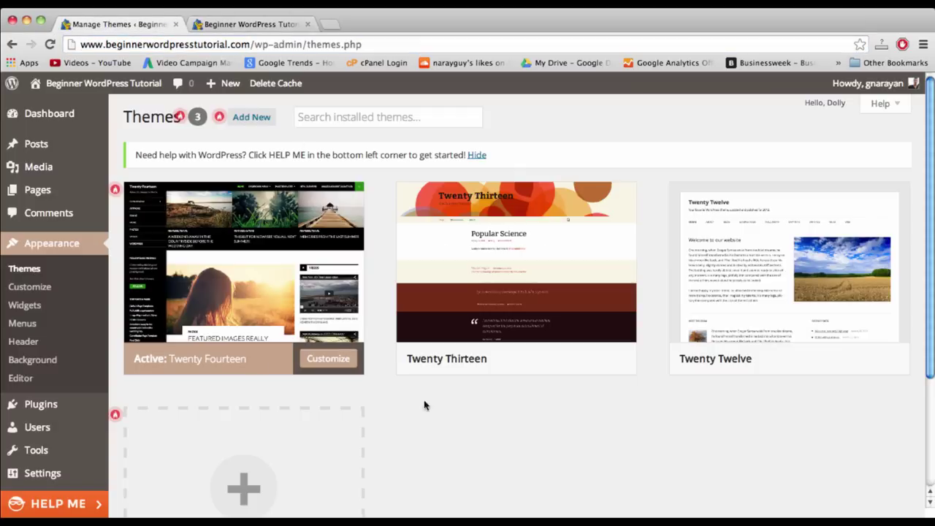
- Go to the Add Themes page from the installed themes list
scroll(584, 439, down, 1)
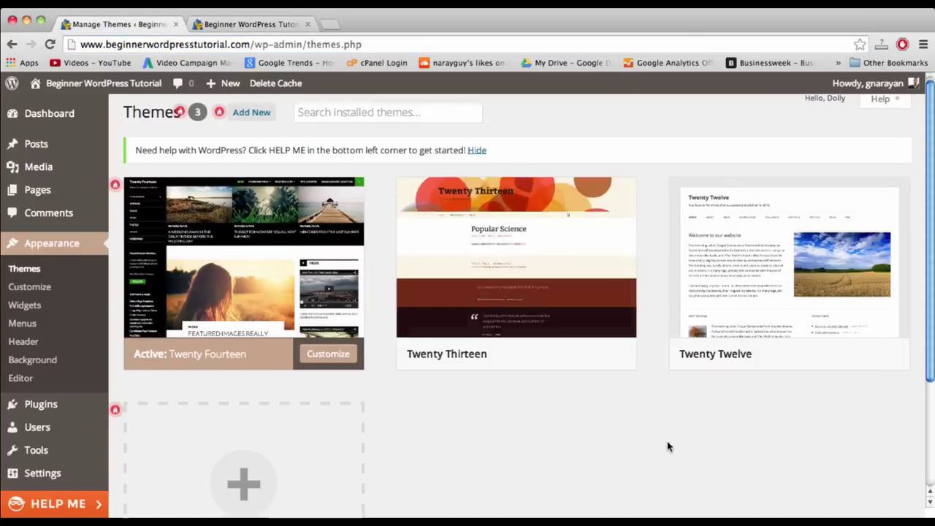
scroll(667, 446, down, 5)
scroll(507, 328, up, 5)
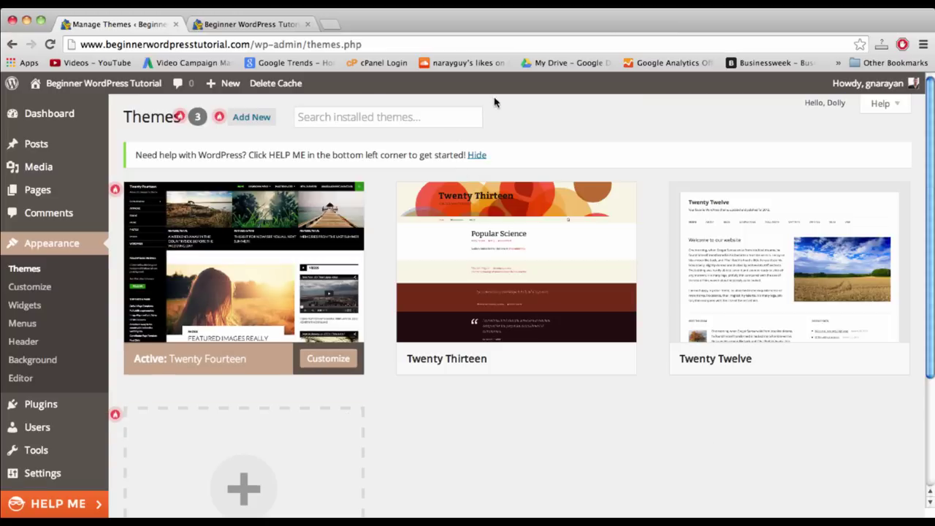
click(252, 117)
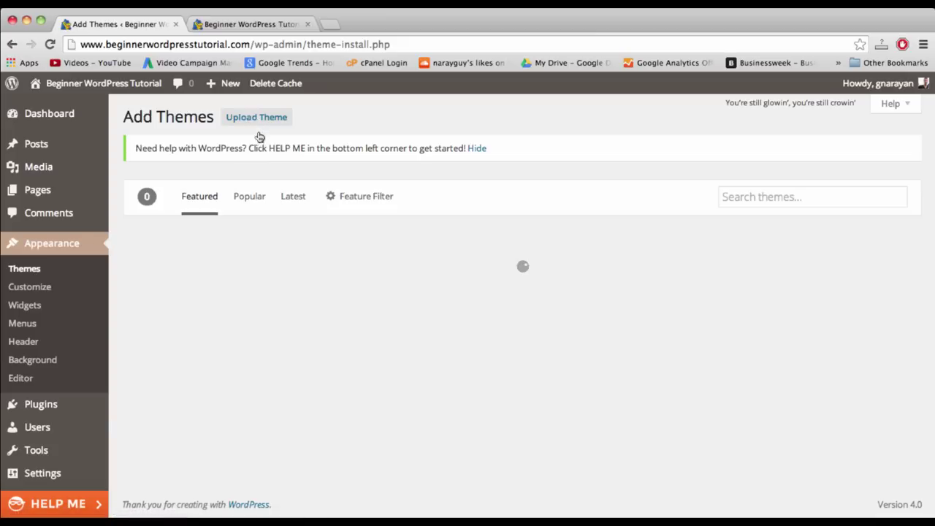
- Browse the theme listings on the Add Themes page
click(212, 117)
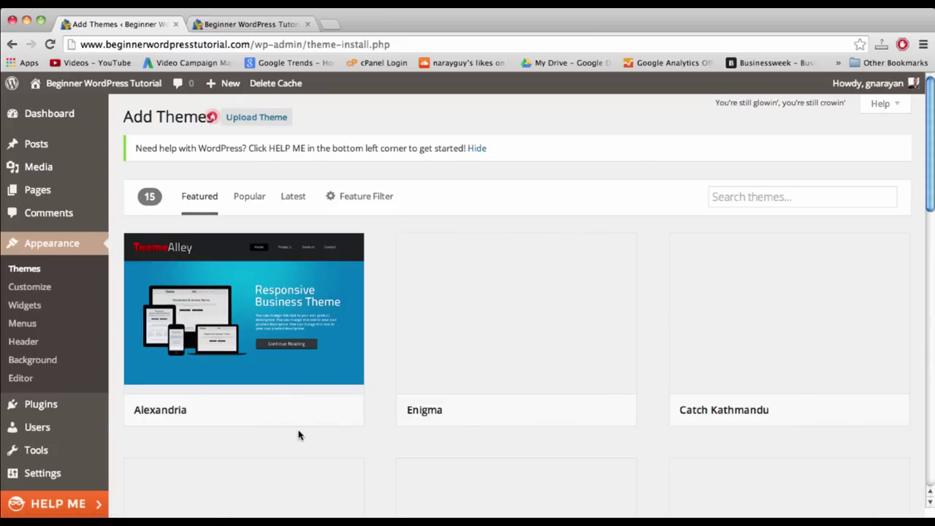
scroll(362, 273, down, 2)
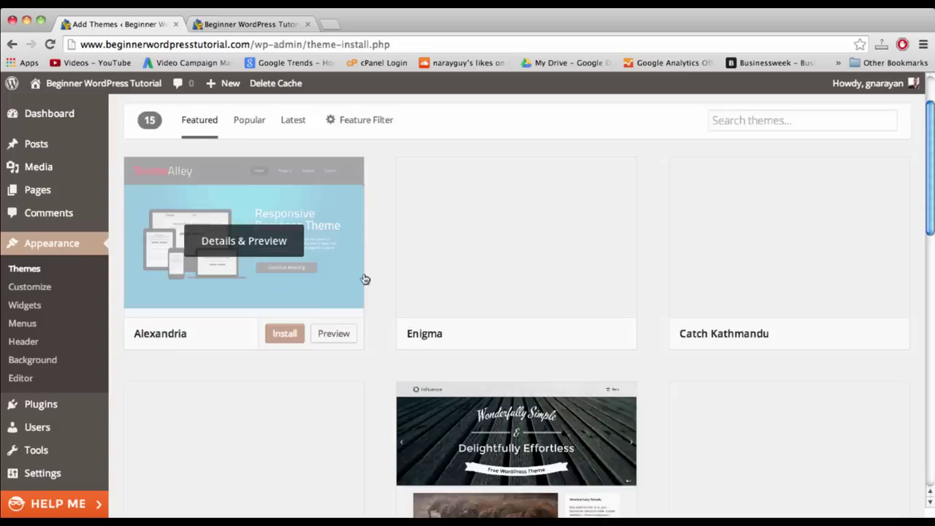
scroll(365, 279, down, 3)
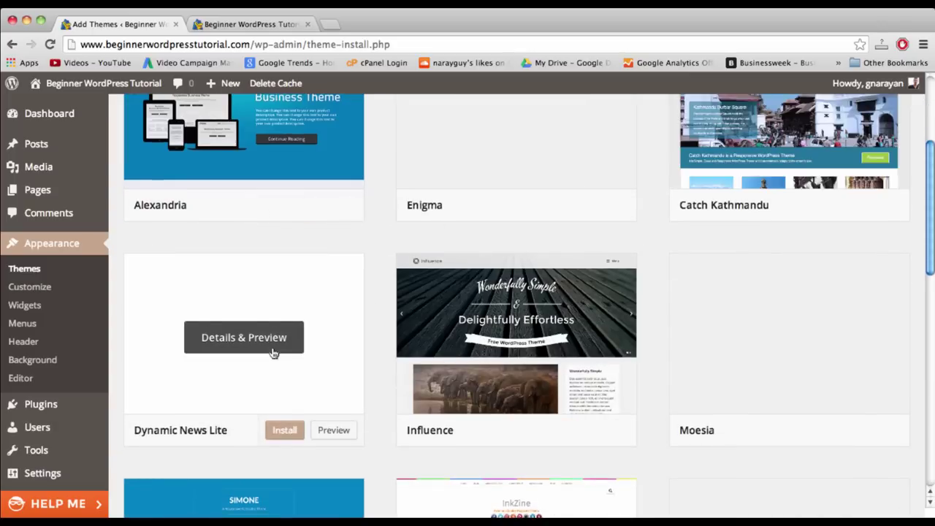
scroll(271, 354, down, 6)
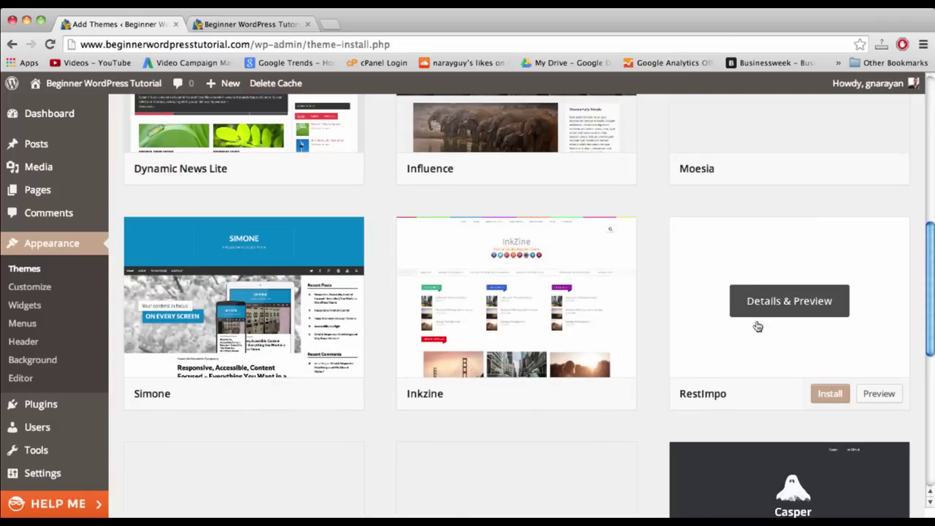
scroll(757, 326, down, 5)
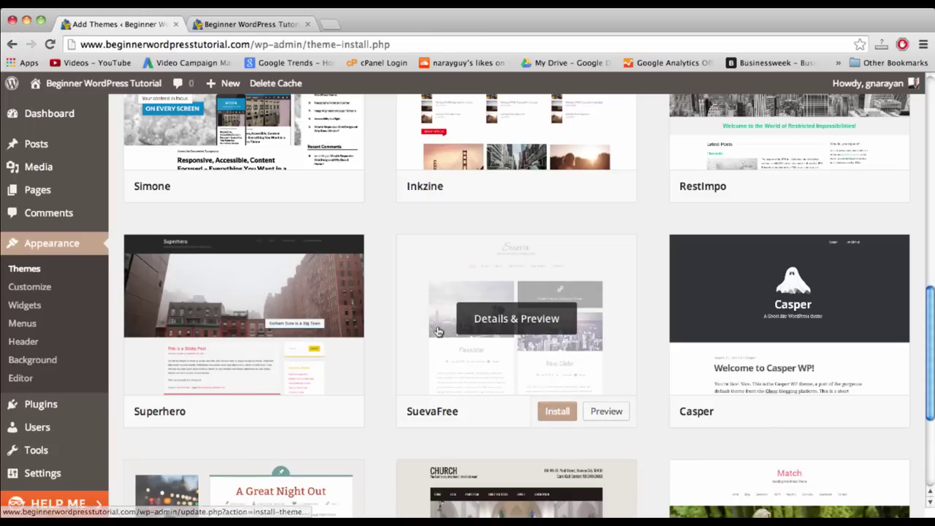
scroll(439, 331, up, 2)
scroll(438, 331, up, 10)
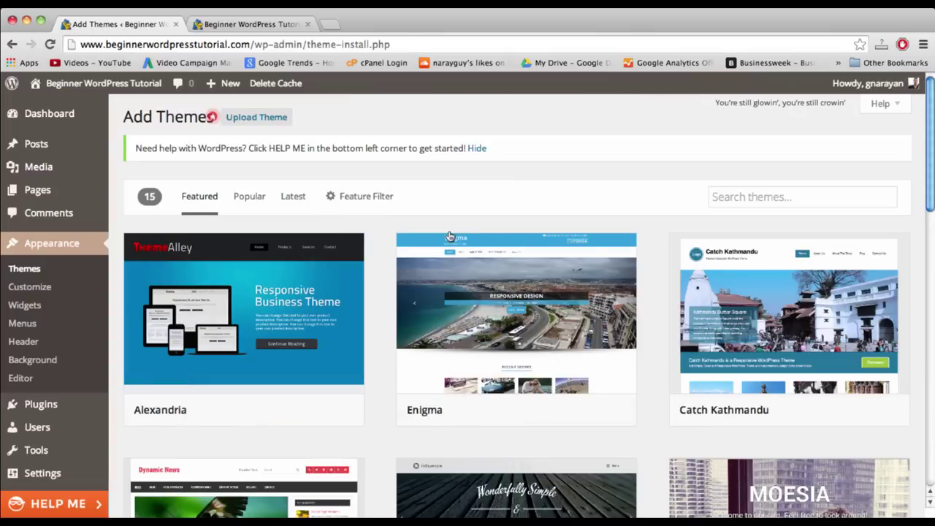
scroll(427, 323, down, 10)
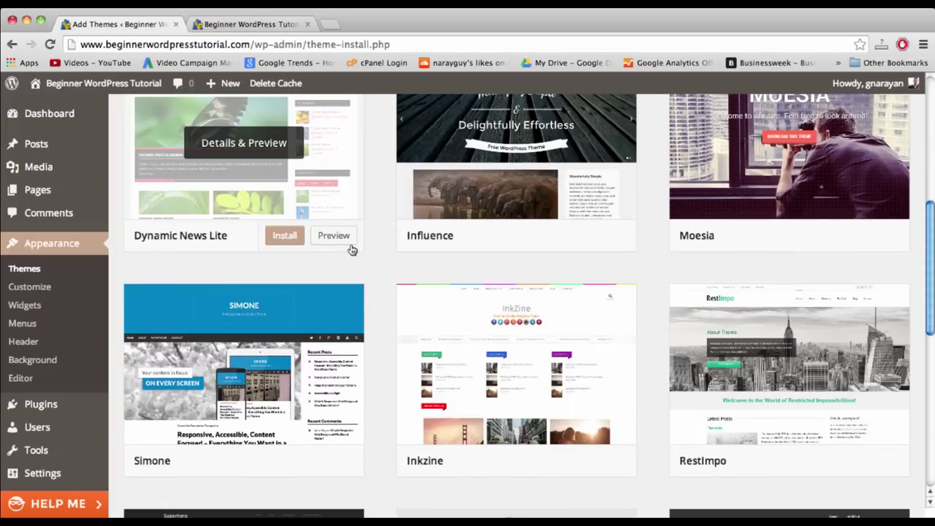
scroll(350, 248, up, 10)
- Search the theme directory for 'sim' and scroll through the results
click(729, 200)
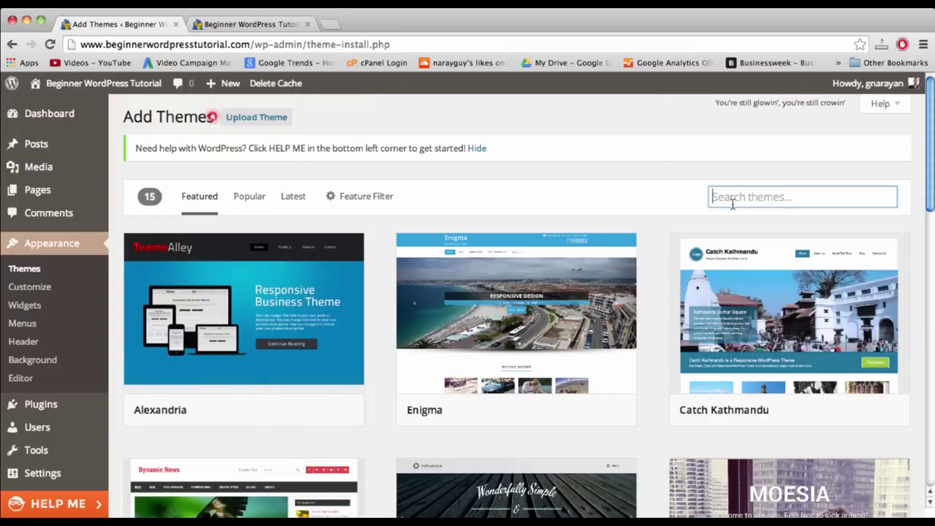
text(simple)
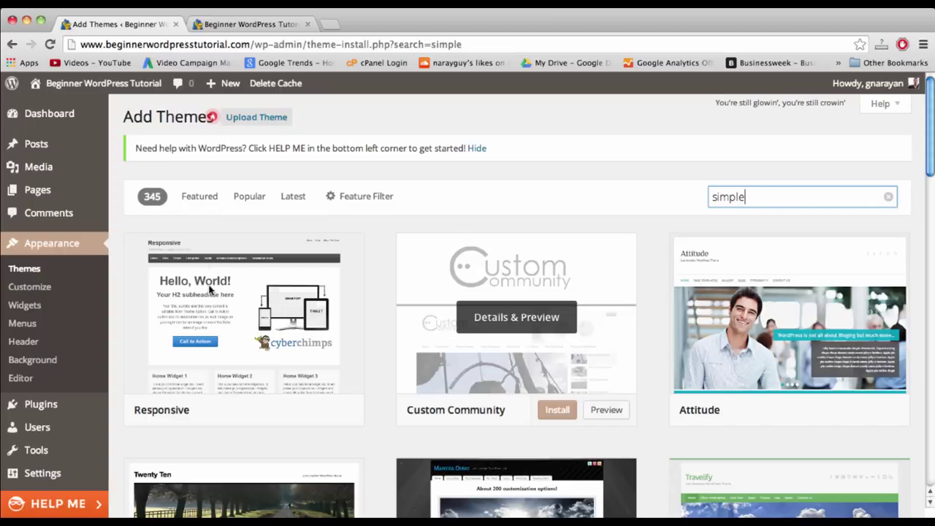
scroll(432, 276, down, 3)
scroll(432, 276, down, 5)
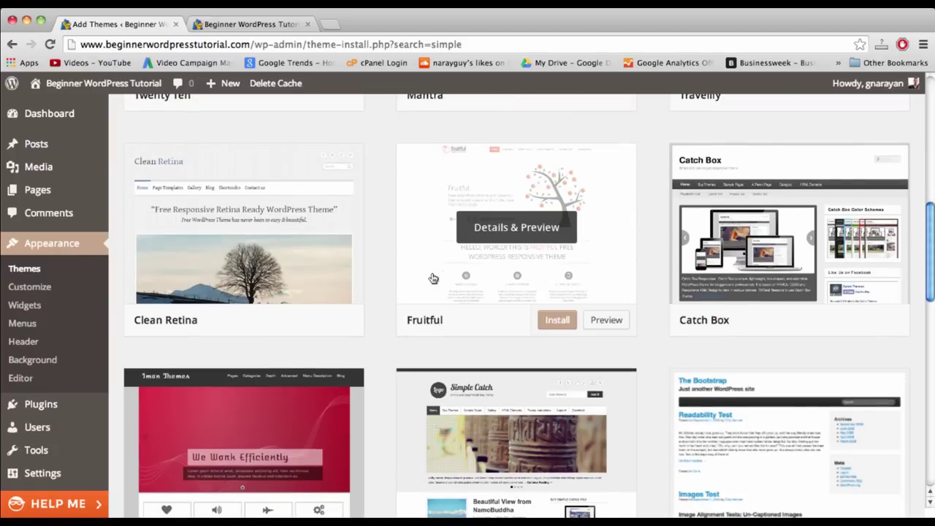
scroll(380, 229, down, 4)
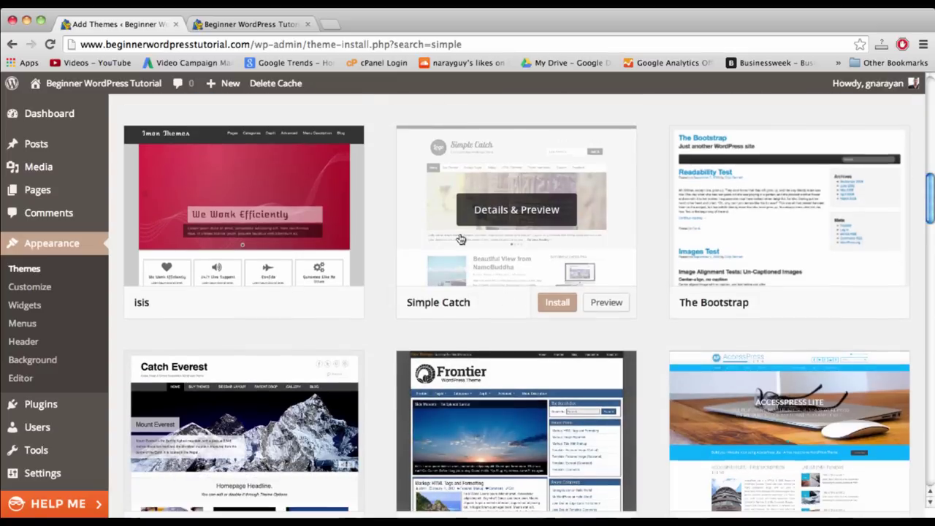
scroll(460, 239, up, 12)
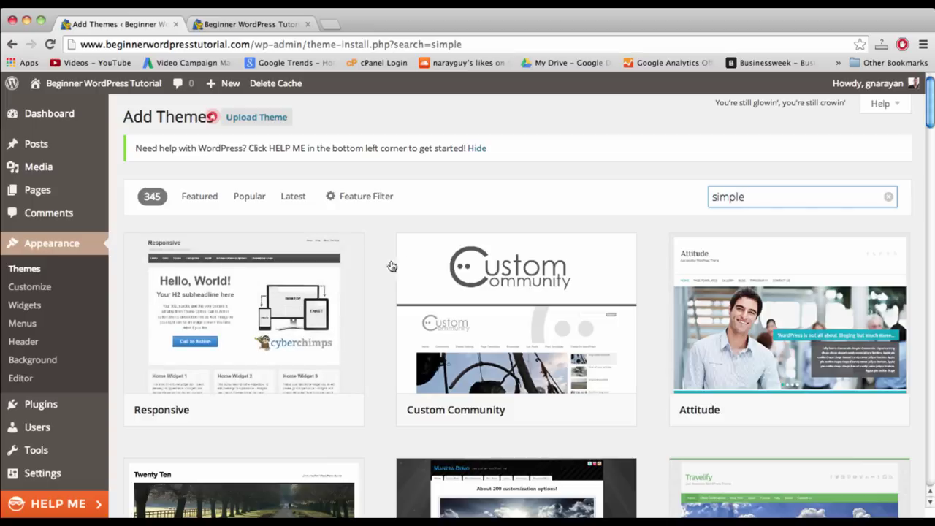
- Delete the 'simple' term from the Search themes box
double_click(734, 197)
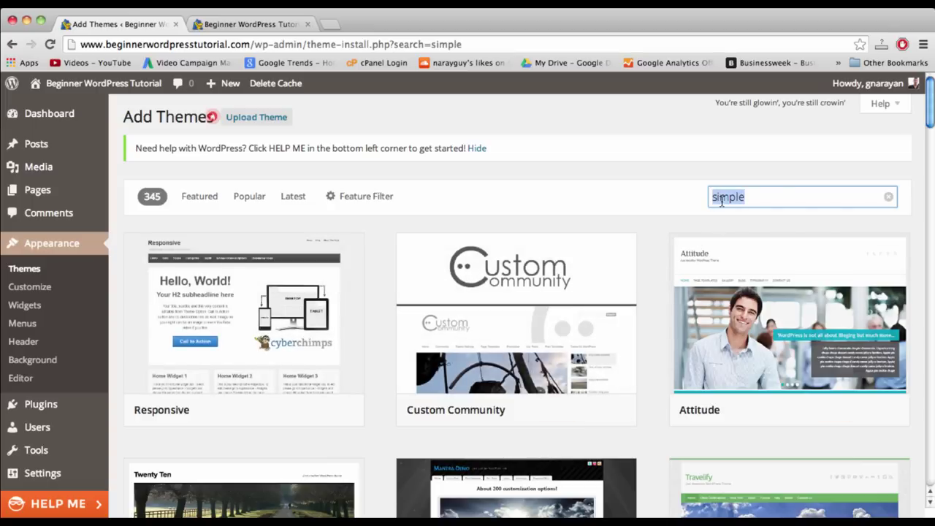
key(BackSpace)
mouse_move(333, 344)
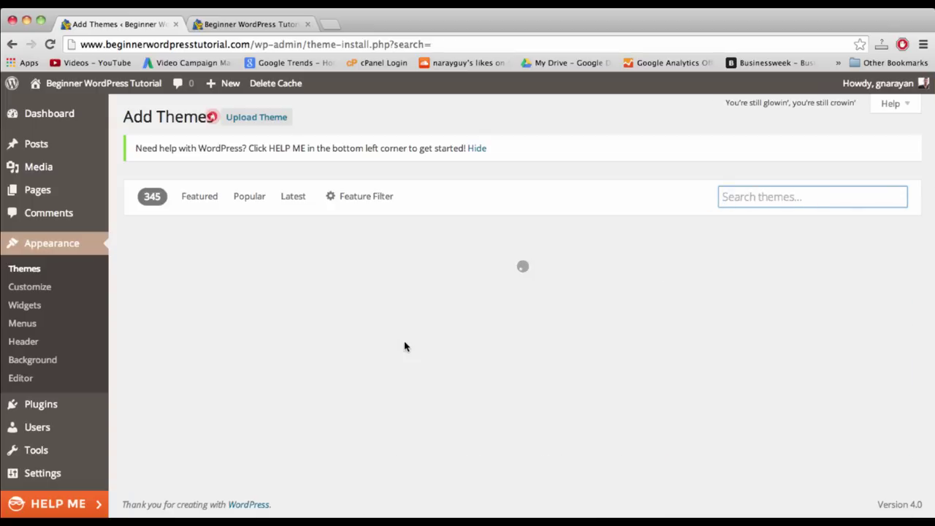
- Google 'virtue theme' in a new tab and open the Virtue Theme result
click(329, 24)
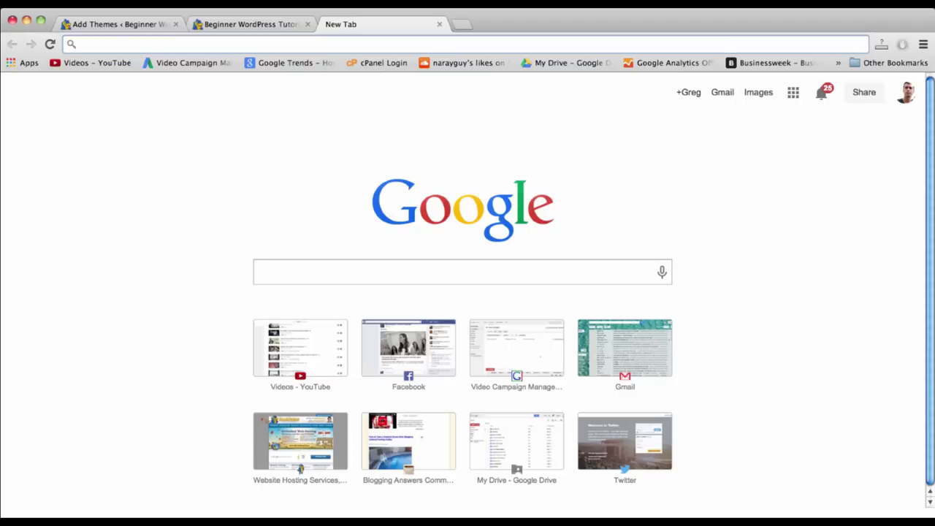
text(vir)
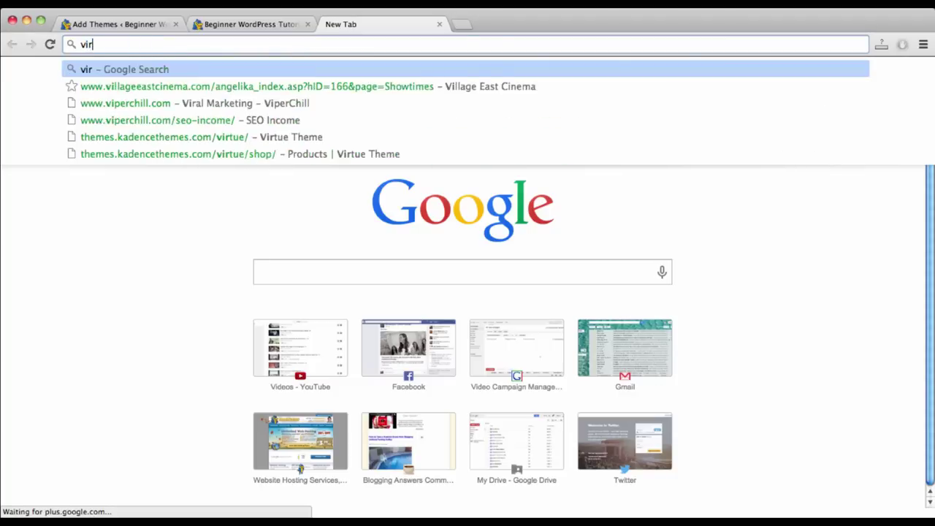
text(tue theme)
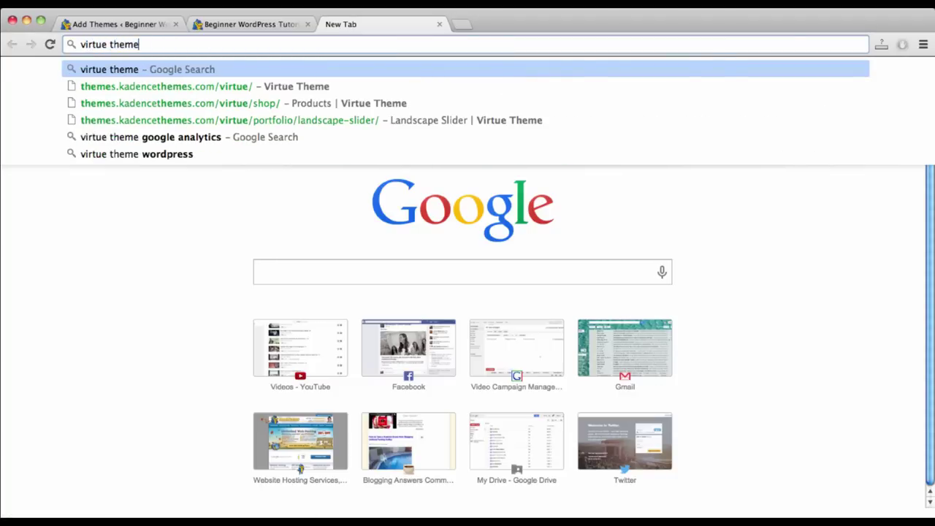
key(Return)
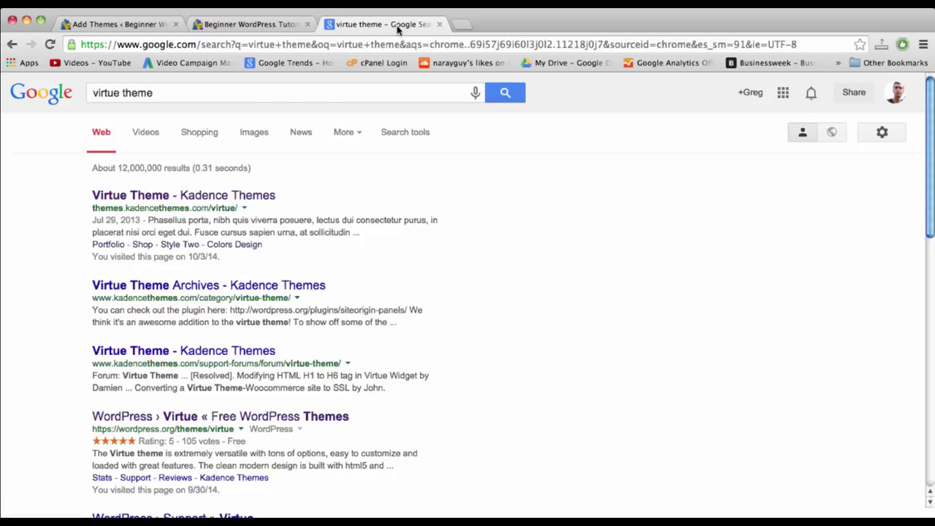
click(219, 197)
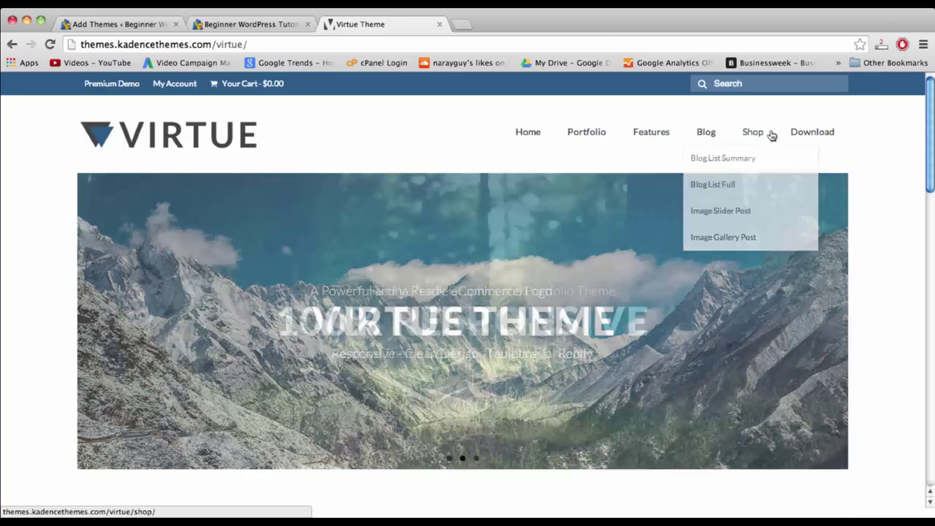
- Scroll through the Virtue Theme demo and show its Download menu's Free and Premium choices
mouse_move(843, 137)
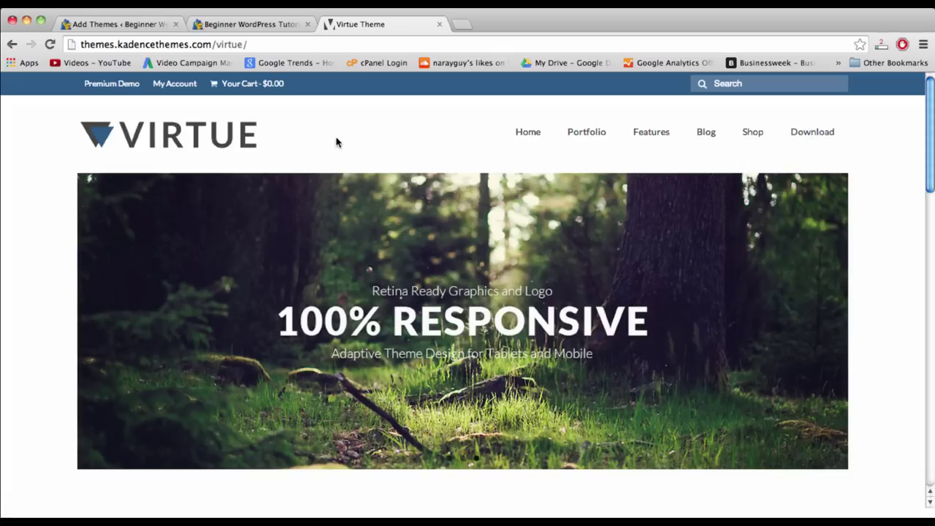
scroll(336, 142, down, 10)
scroll(336, 142, down, 8)
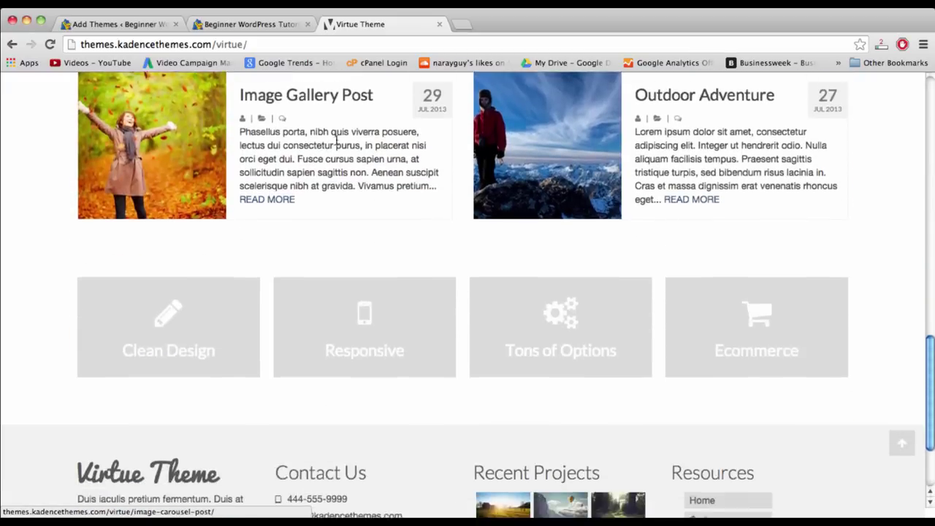
scroll(336, 142, up, 20)
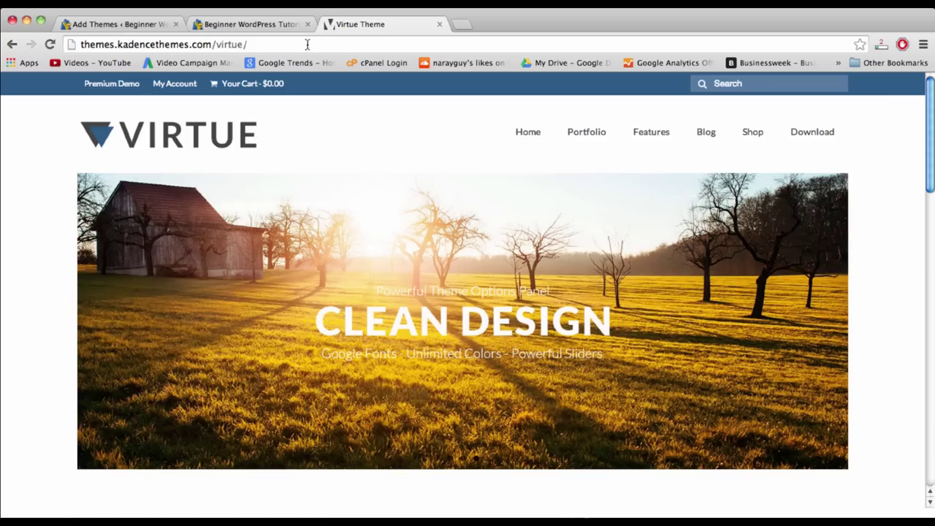
click(308, 45)
click(37, 248)
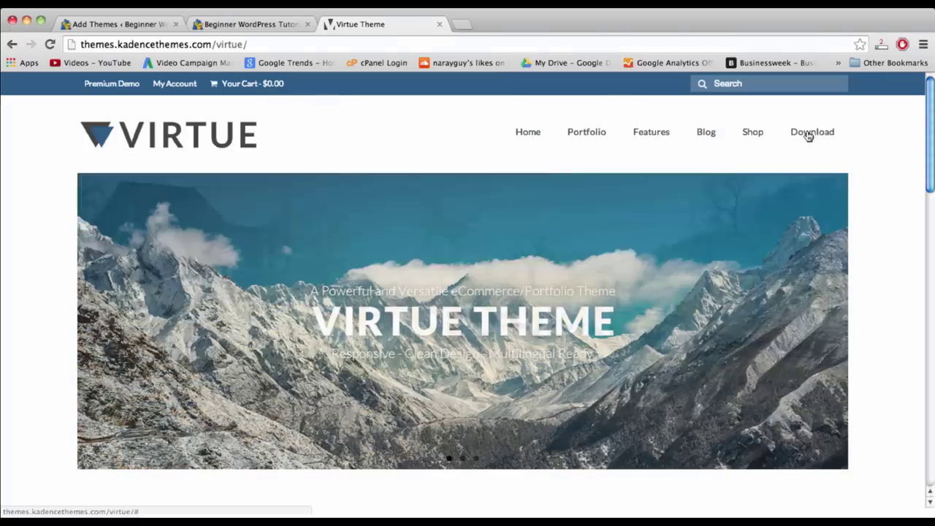
mouse_move(809, 136)
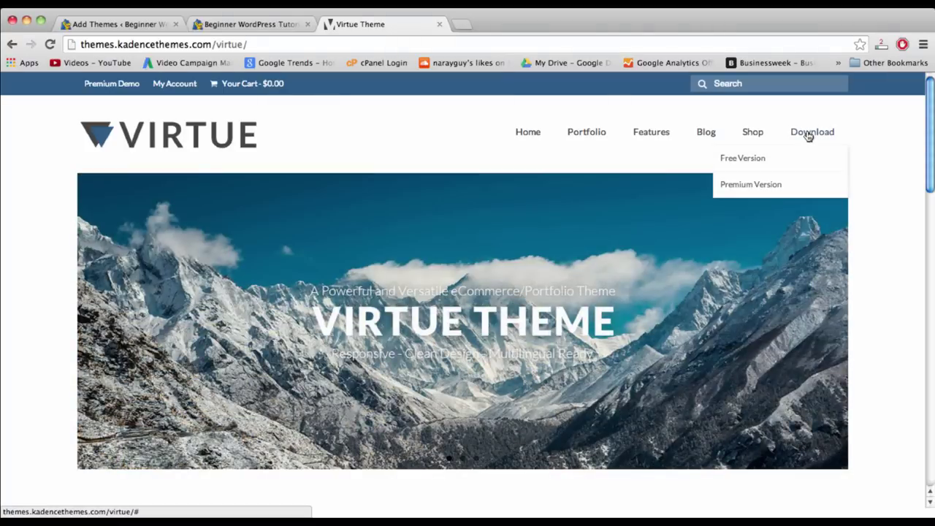
- Download the free Virtue 2.2.4 zip from its product page, then return to the tutorial site
click(743, 160)
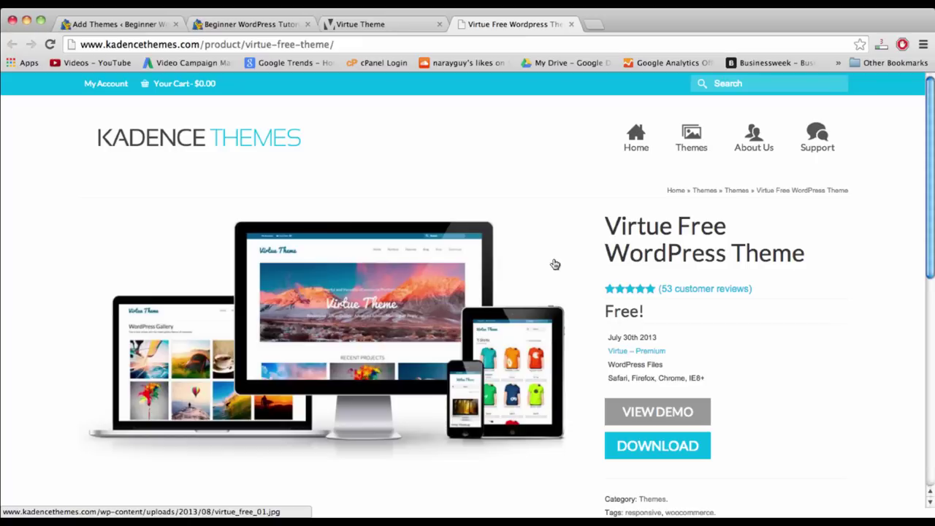
click(665, 453)
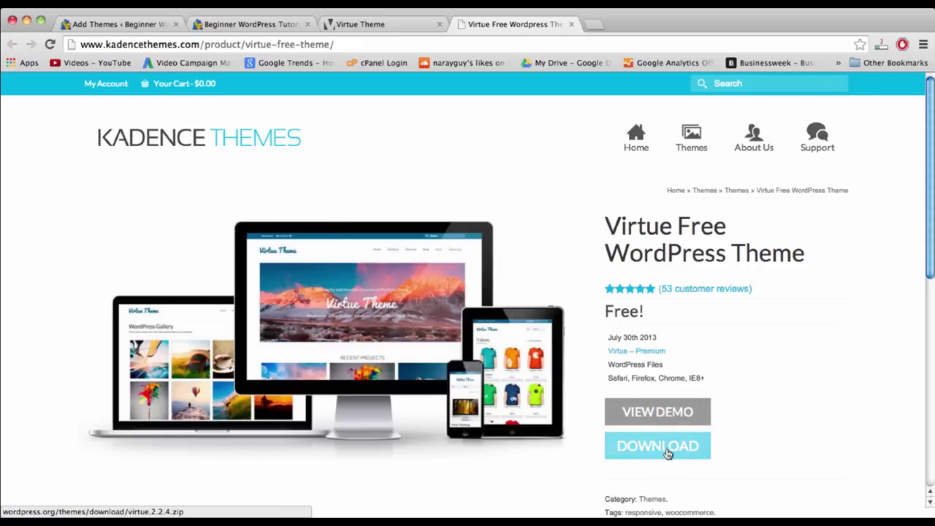
scroll(666, 452, down, 3)
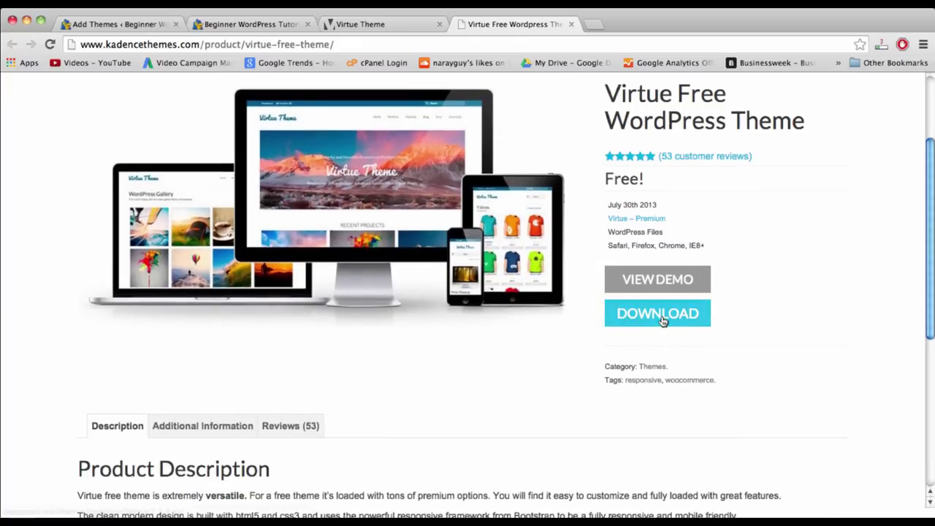
click(662, 322)
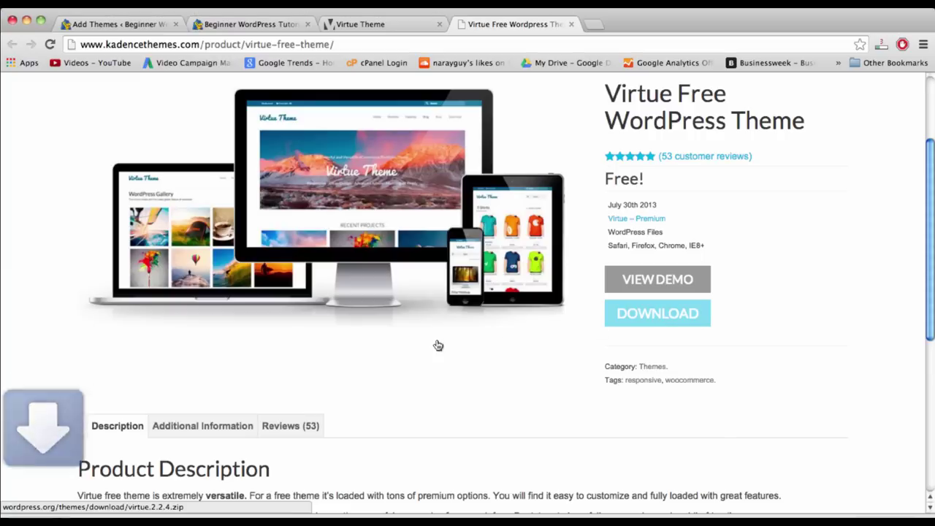
scroll(437, 345, down, 2)
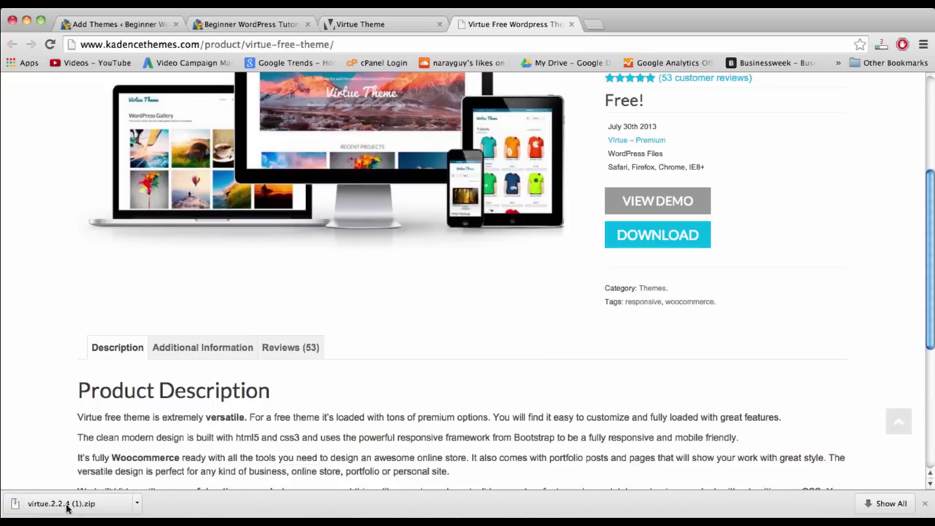
scroll(468, 278, up, 3)
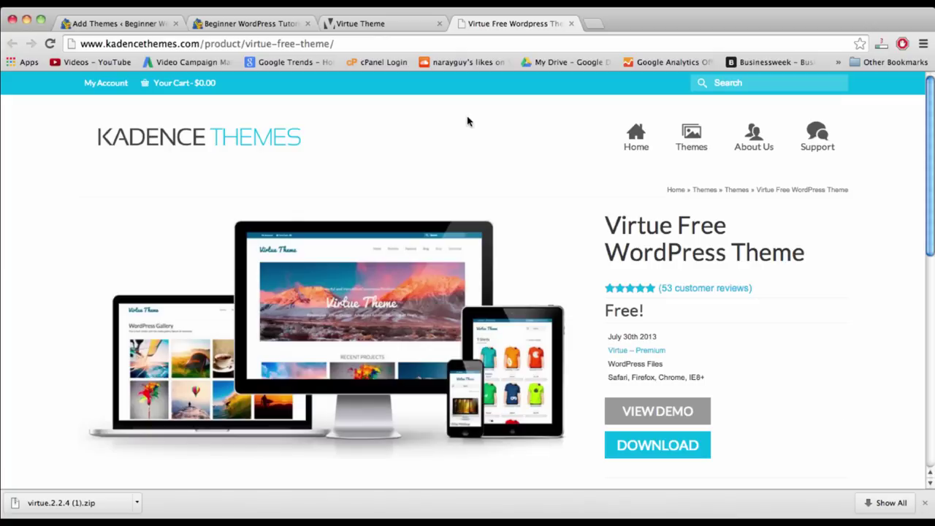
click(238, 22)
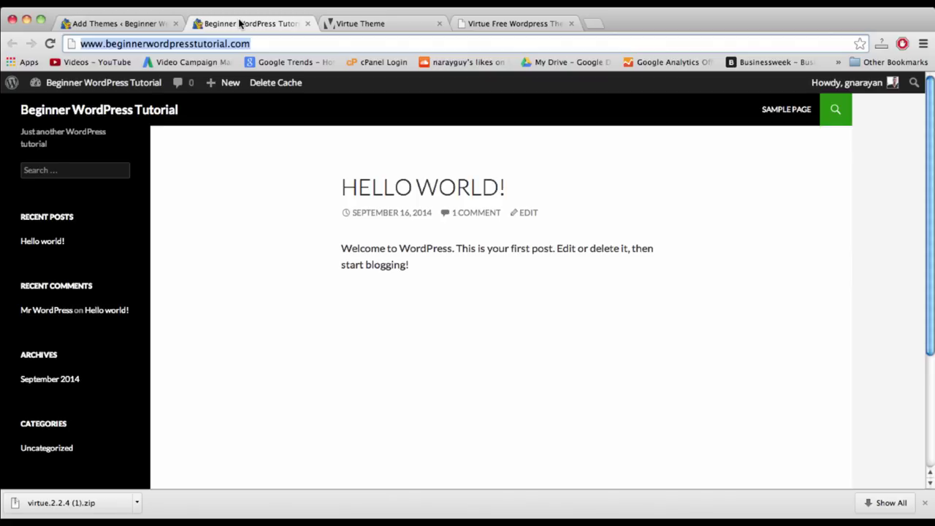
- Upload virtue.2.2.4.zip through Upload Theme and install it
click(112, 25)
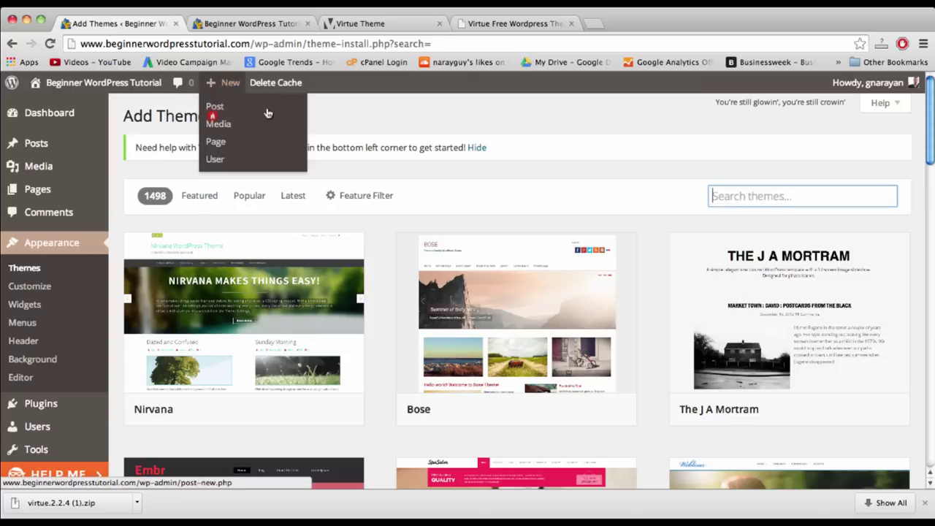
click(263, 122)
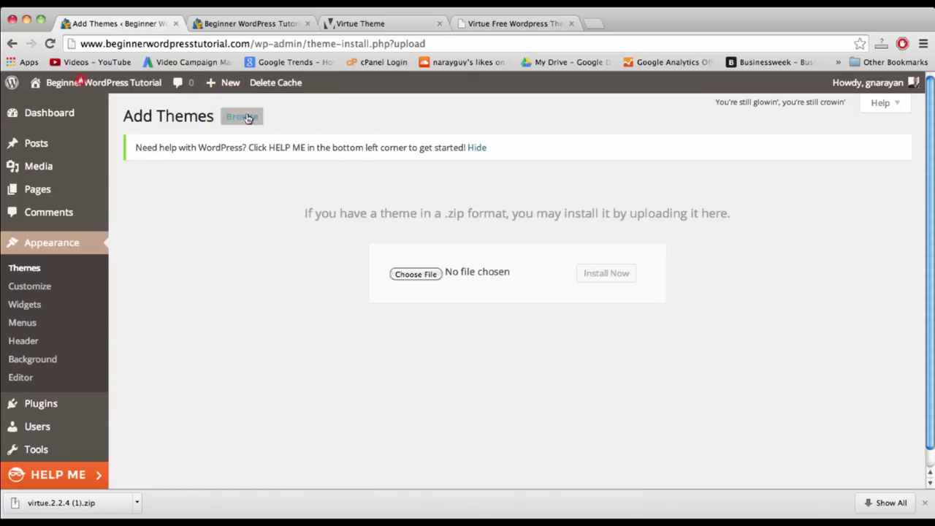
click(415, 274)
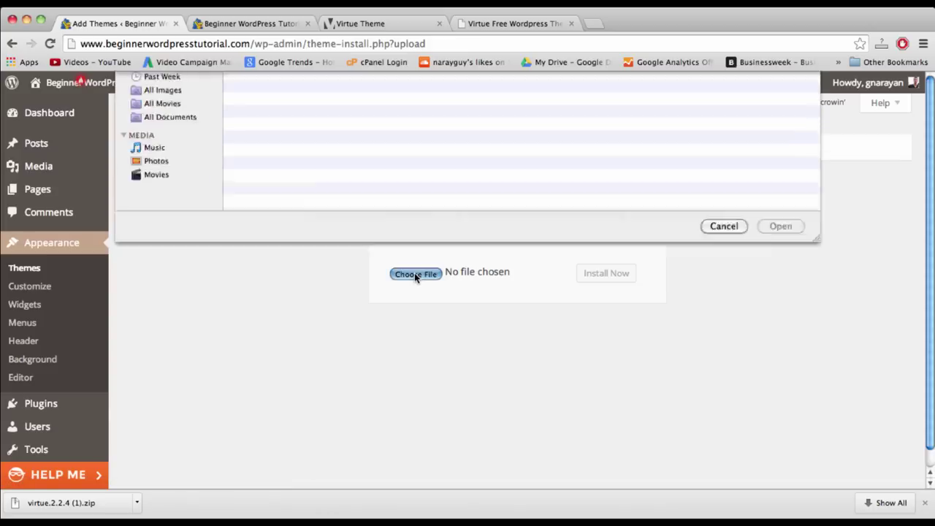
click(686, 88)
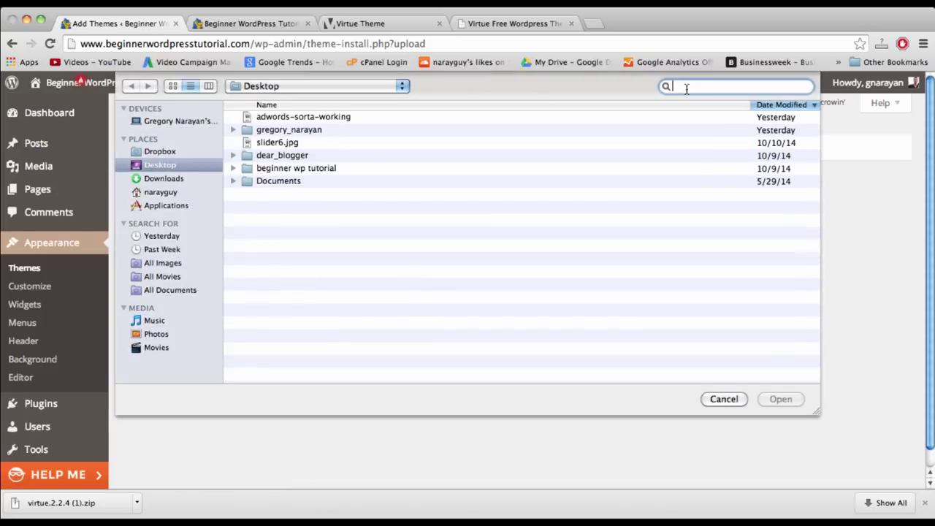
text(virtue)
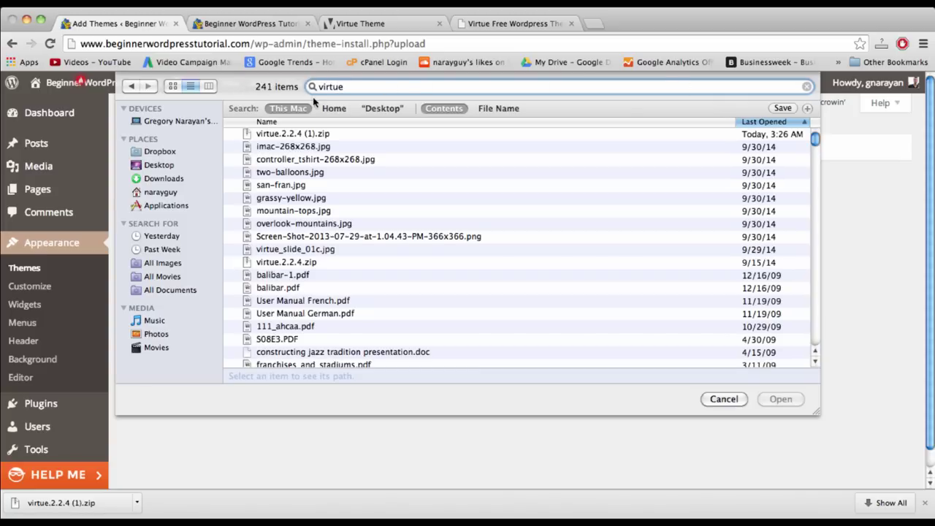
click(292, 137)
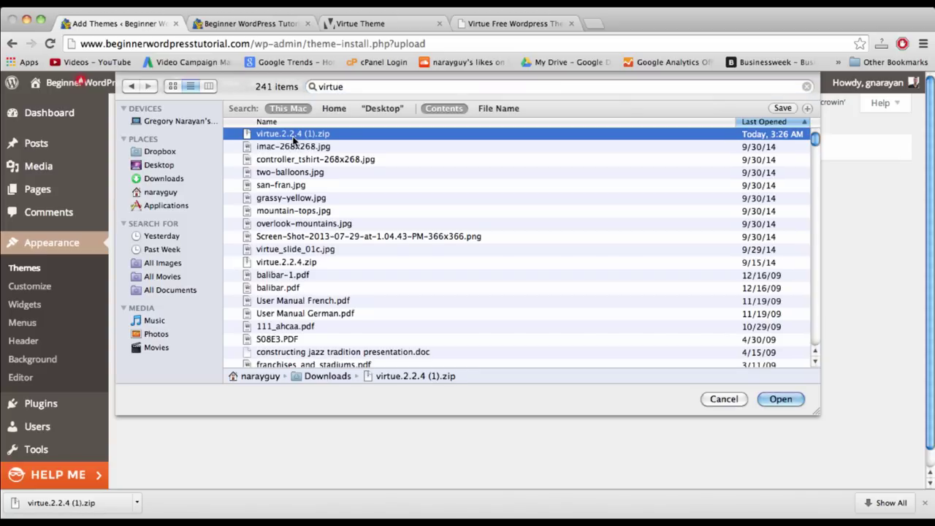
click(294, 263)
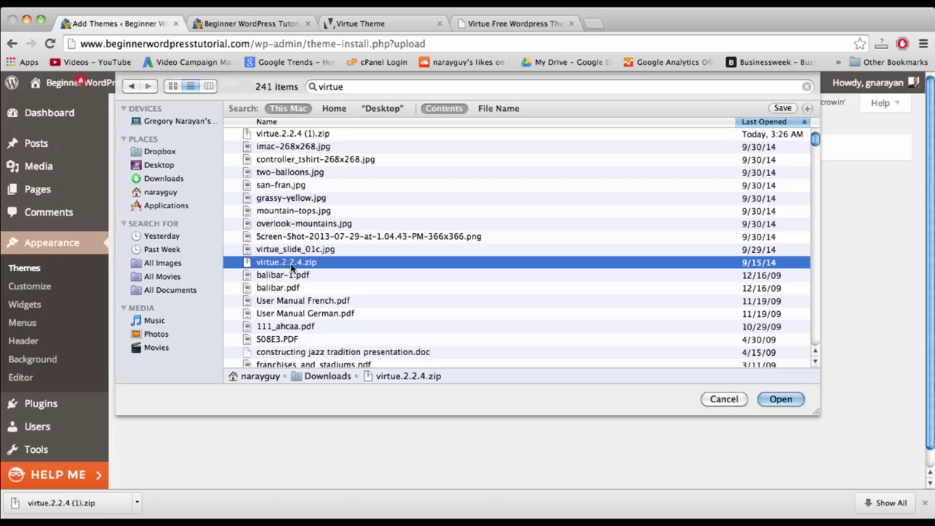
click(780, 398)
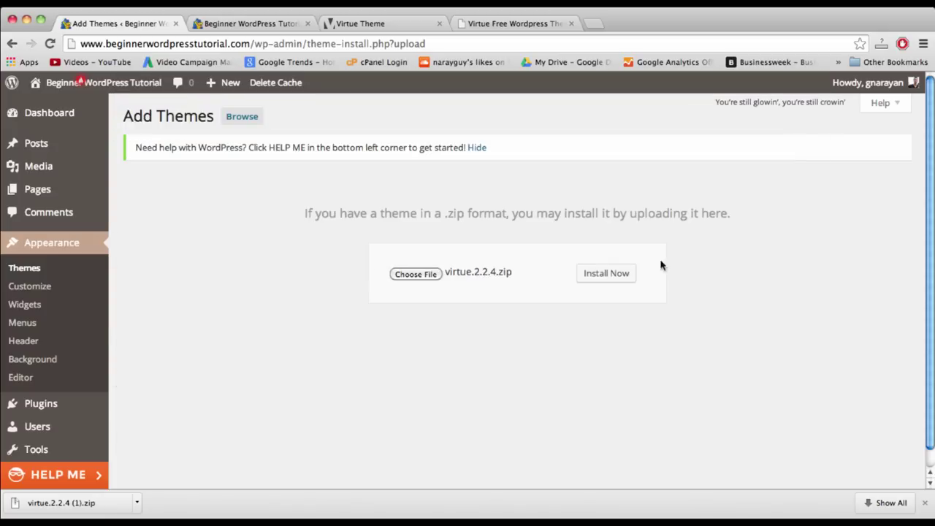
click(592, 276)
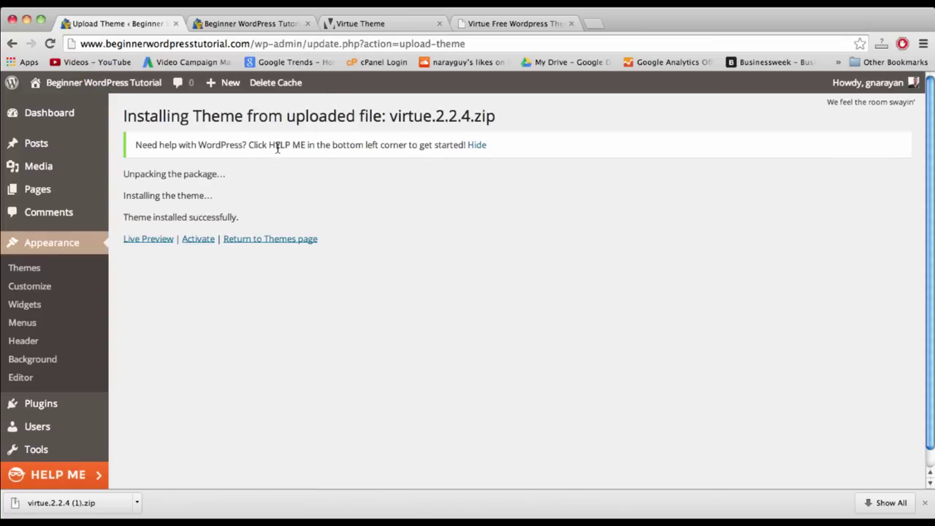
- Activate the Virtue theme and reload the front page to see it
click(198, 240)
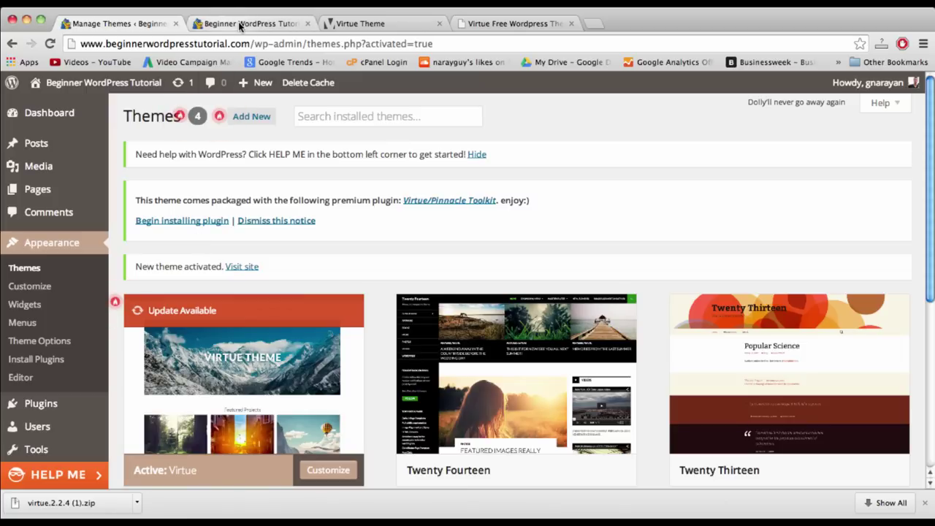
click(239, 26)
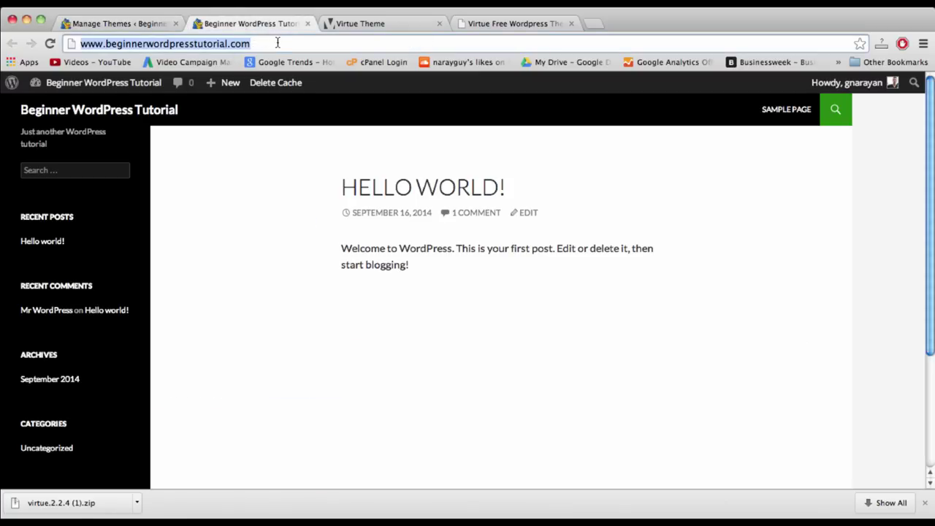
key(Return)
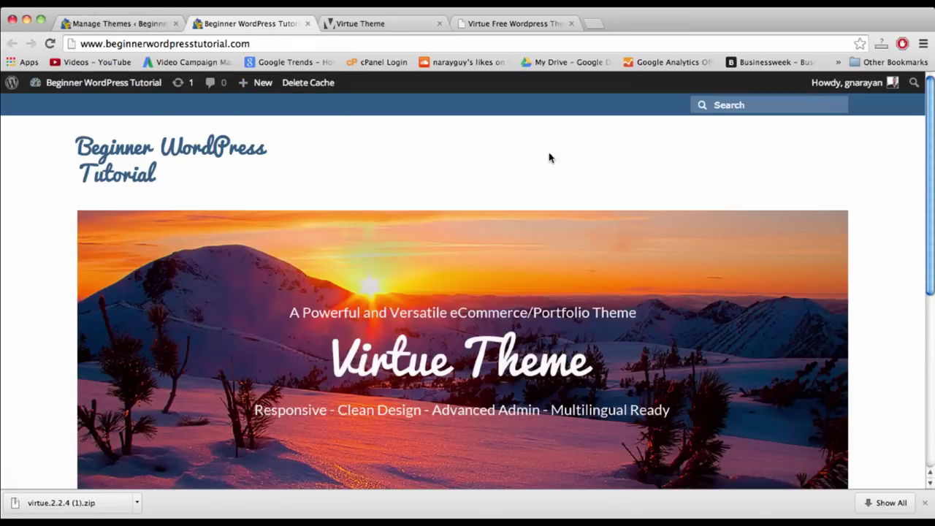
scroll(227, 157, down, 5)
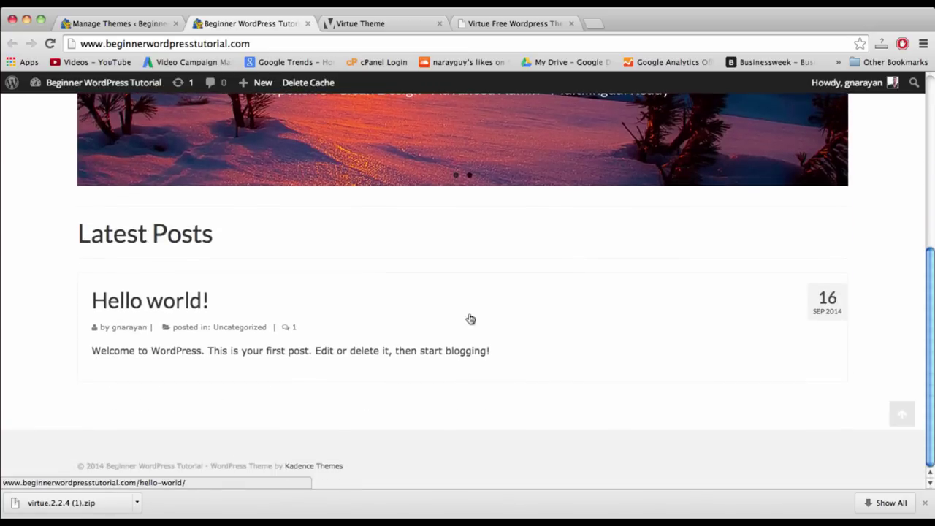
scroll(588, 359, up, 5)
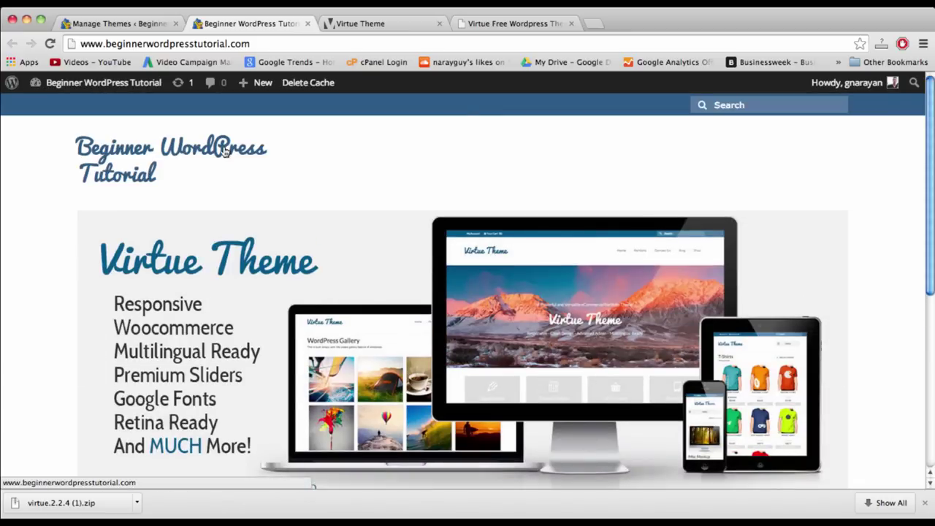
- Page through the home slider, check Latest Posts, and go back to Themes
click(829, 357)
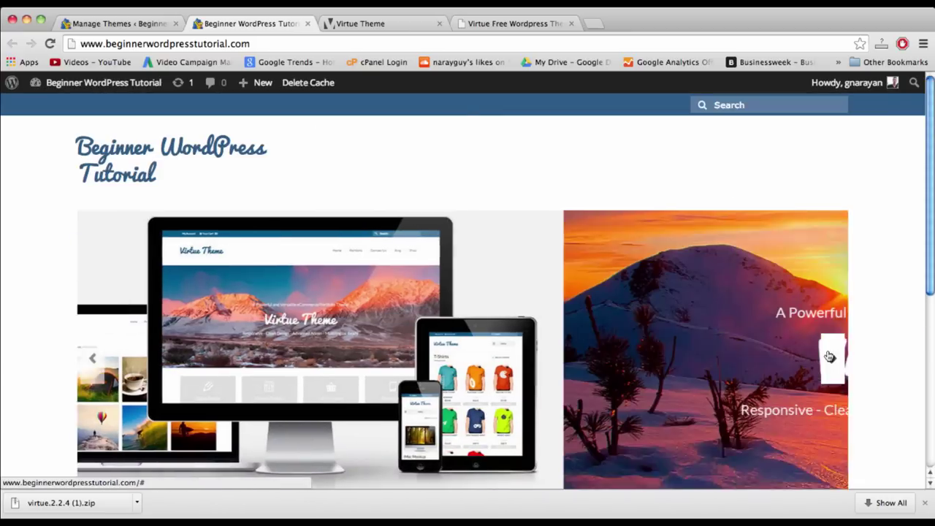
click(830, 357)
click(828, 355)
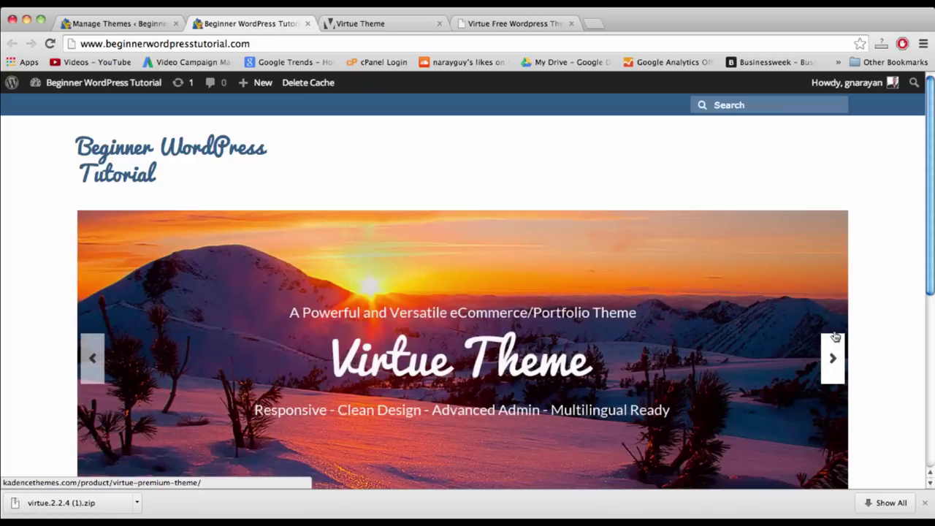
click(727, 106)
scroll(679, 172, down, 5)
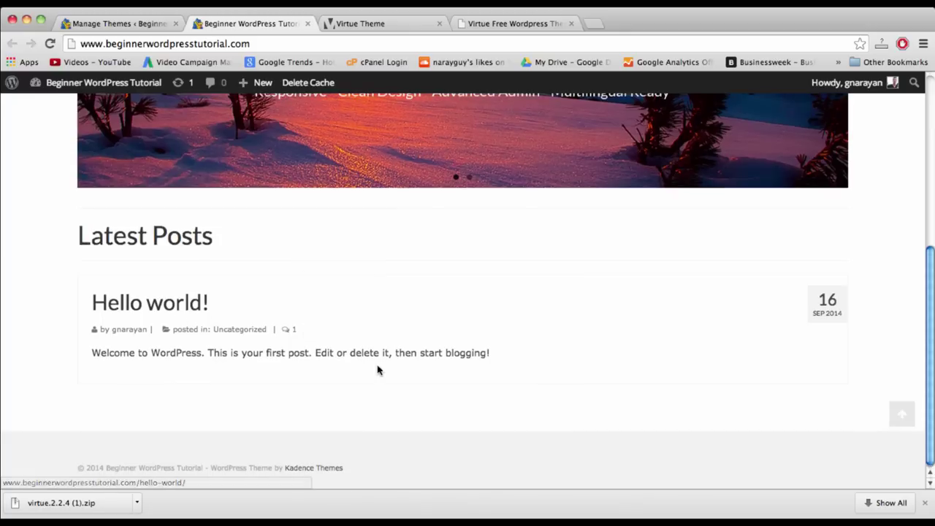
scroll(377, 367, up, 10)
click(123, 24)
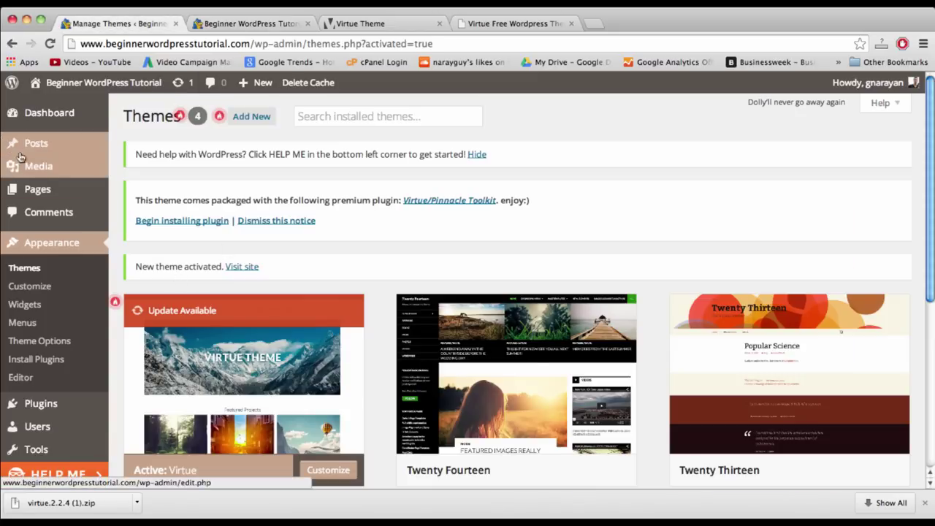
- Trash the Hello world! post from All Posts and open a blank new post
click(43, 144)
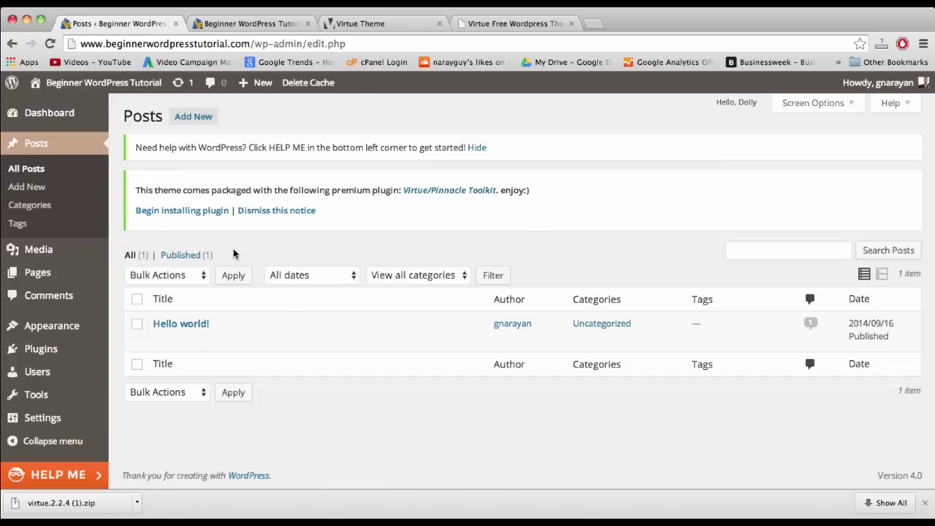
click(238, 341)
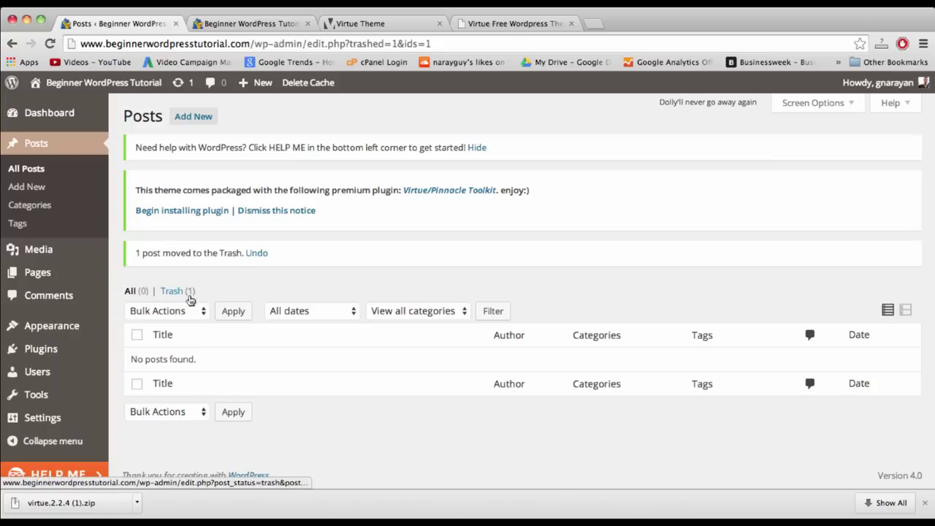
super+click(183, 290)
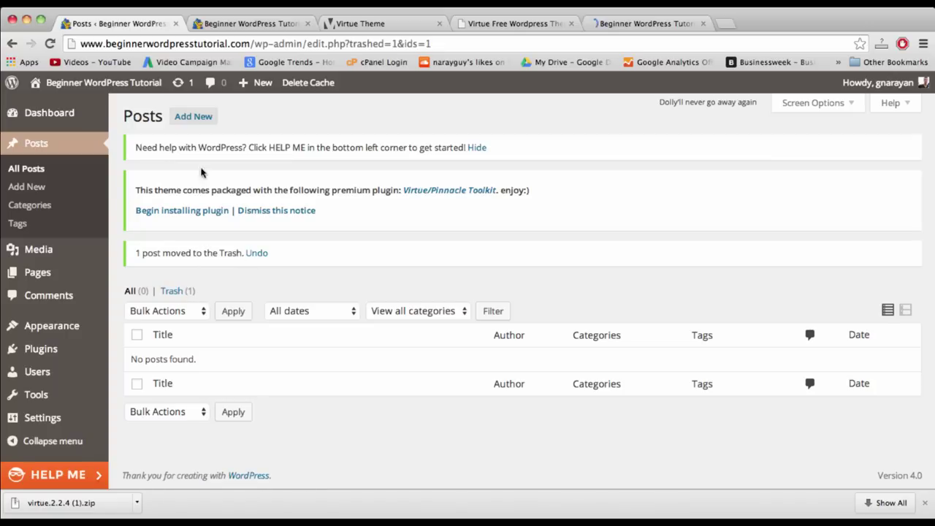
click(194, 119)
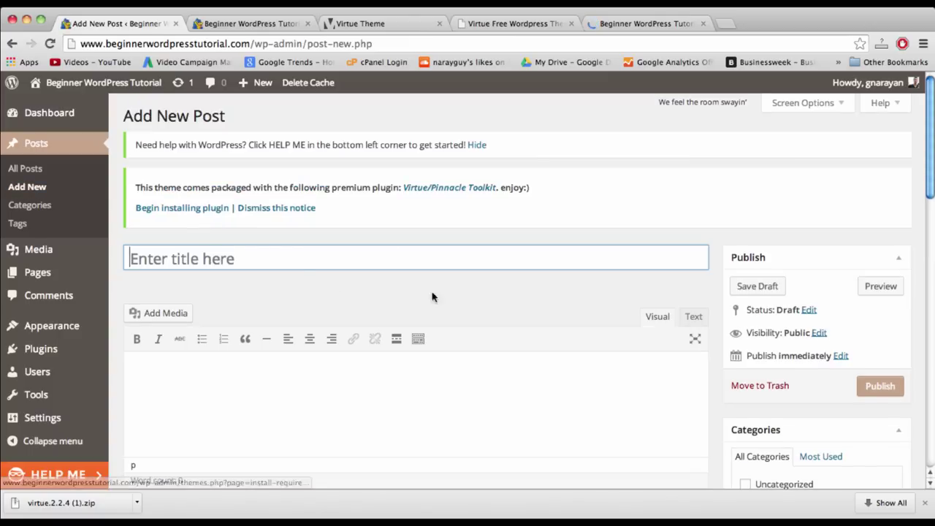
- Title the new post 'Staff Pick: Sancerre Rose' so it autosaves as a draft
scroll(463, 303, down, 2)
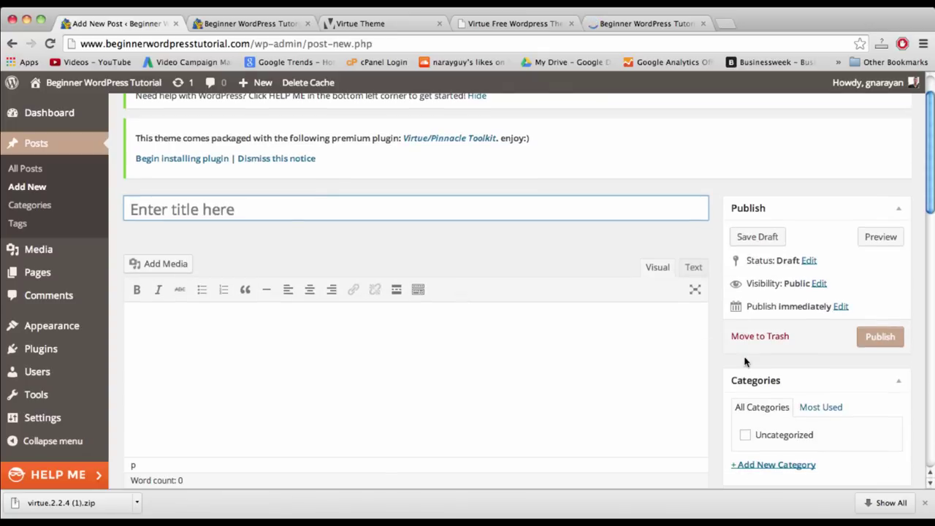
scroll(716, 330, down, 5)
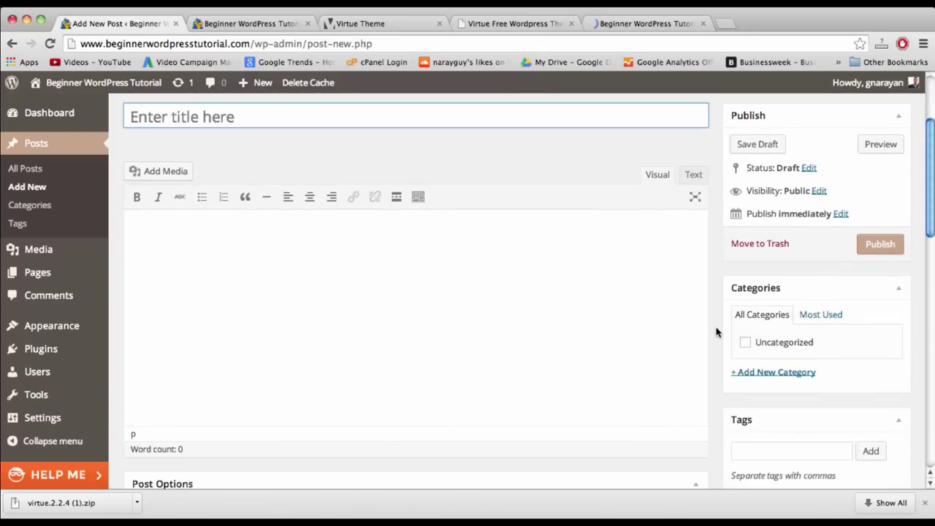
scroll(716, 332, down, 2)
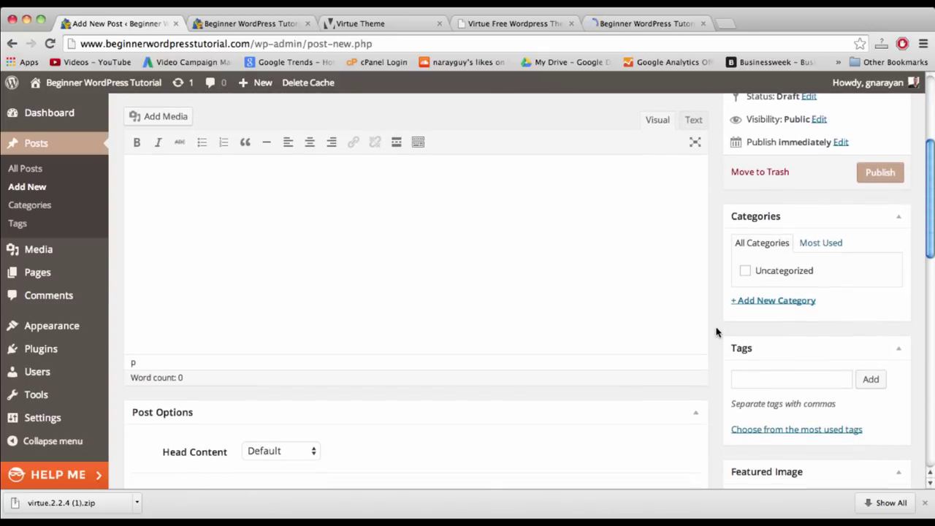
scroll(715, 332, up, 7)
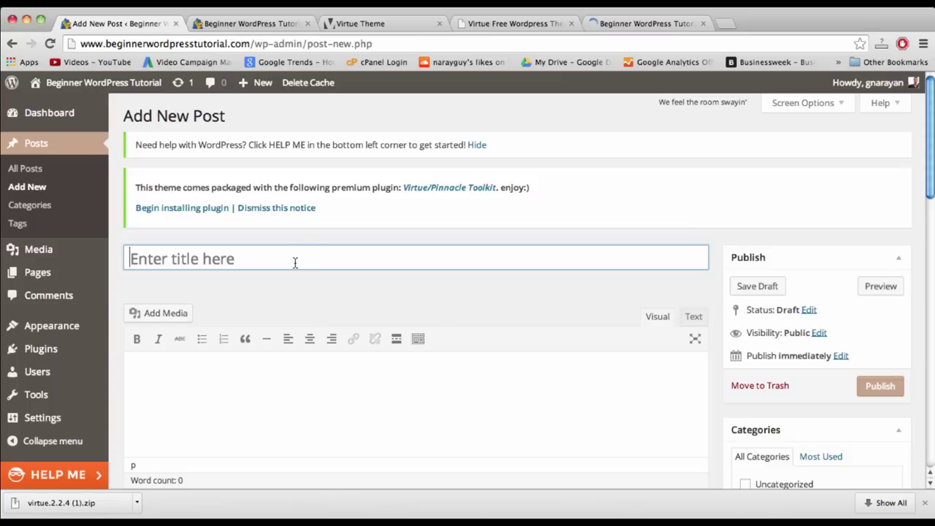
text(St)
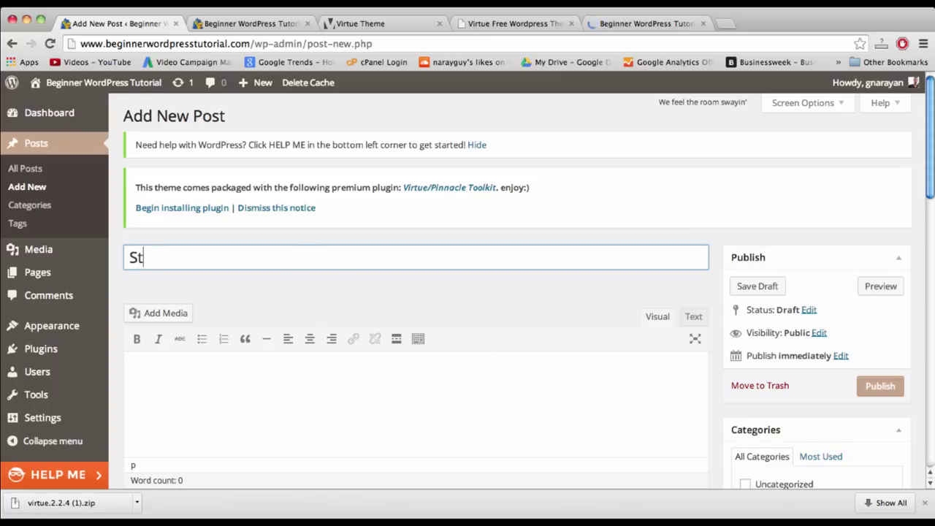
text(aff Pick: Sc)
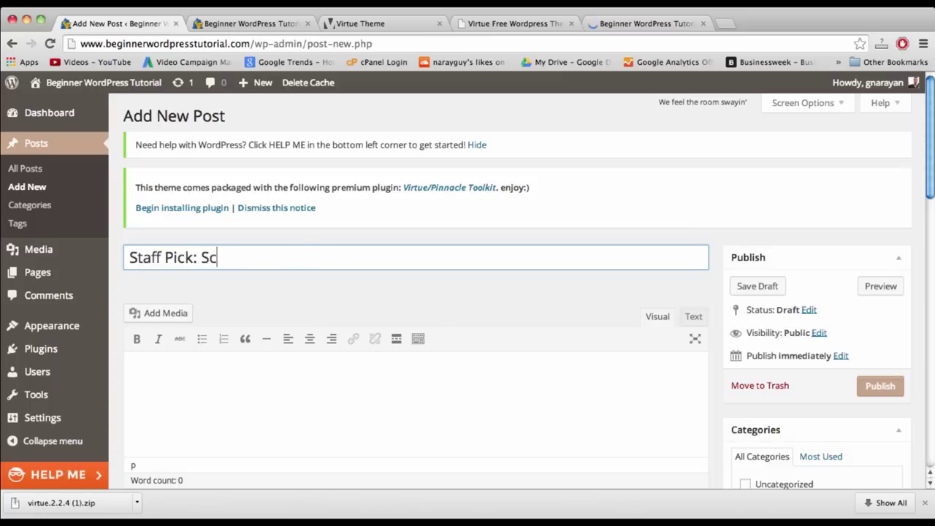
text(an)
key(BackSpace)
key(BackSpace)
key(BackSpace)
text(ancerre Rose)
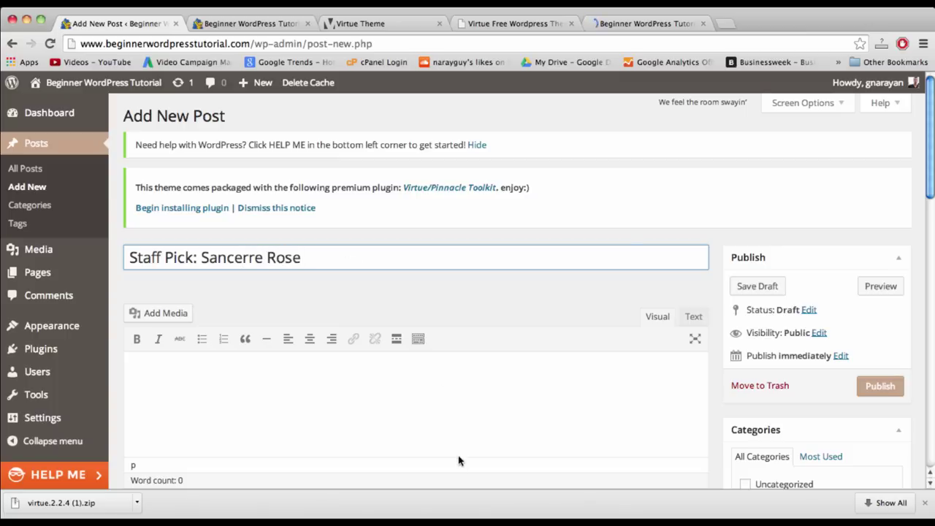
click(422, 384)
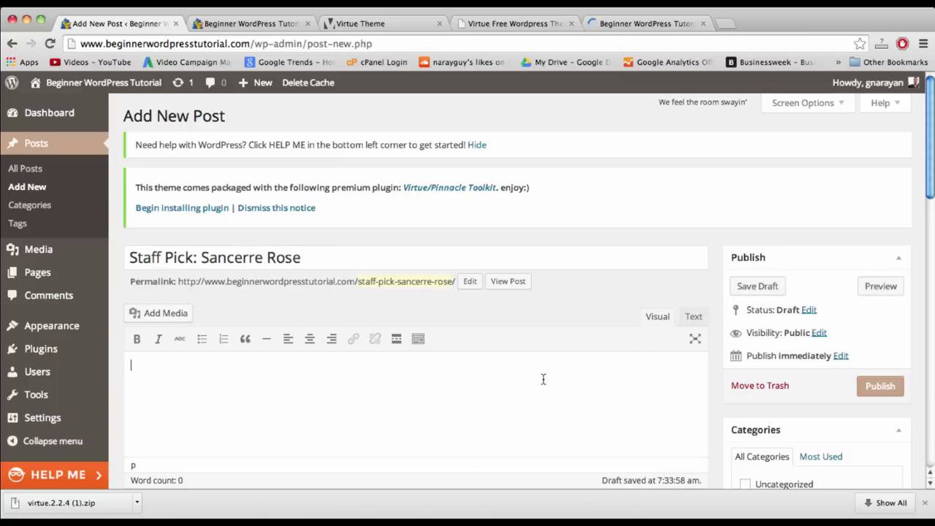
scroll(760, 332, down, 5)
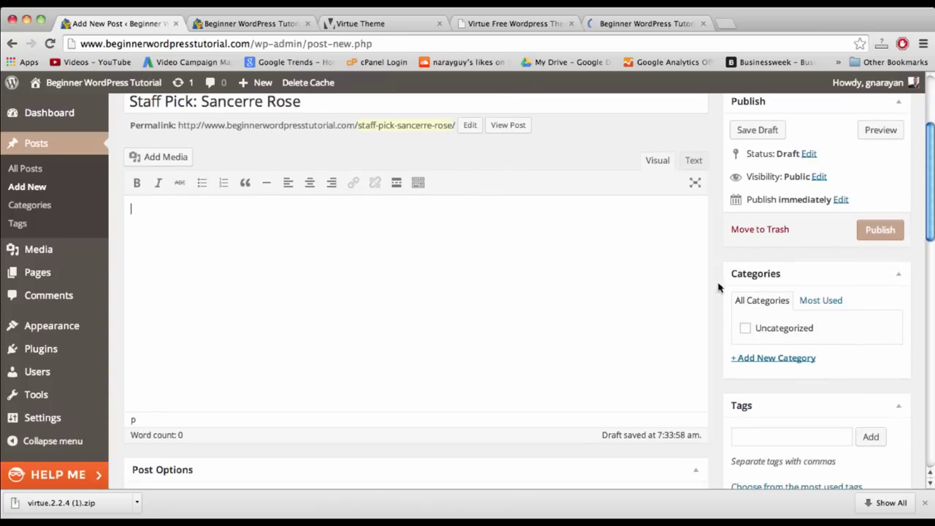
- Search the web for 'dummy wine text' in a new tab
click(722, 24)
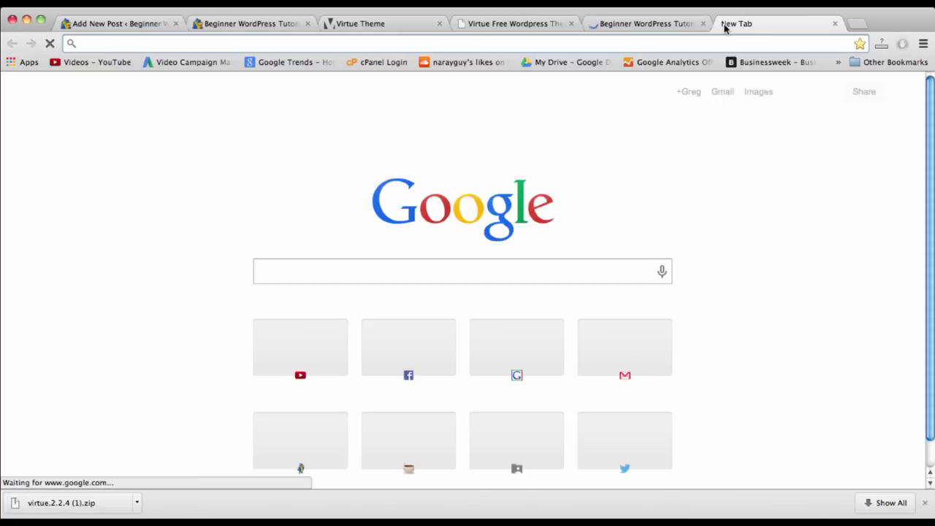
text(dummy)
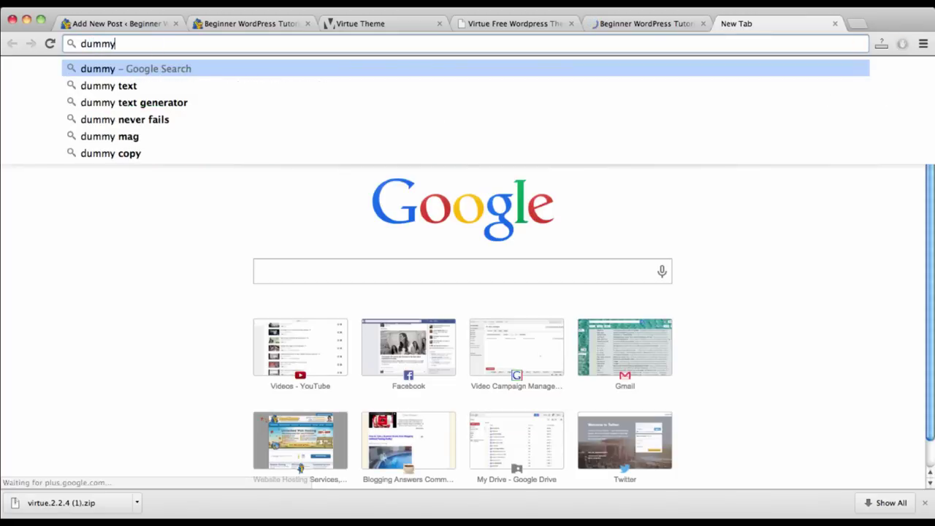
text( wine text)
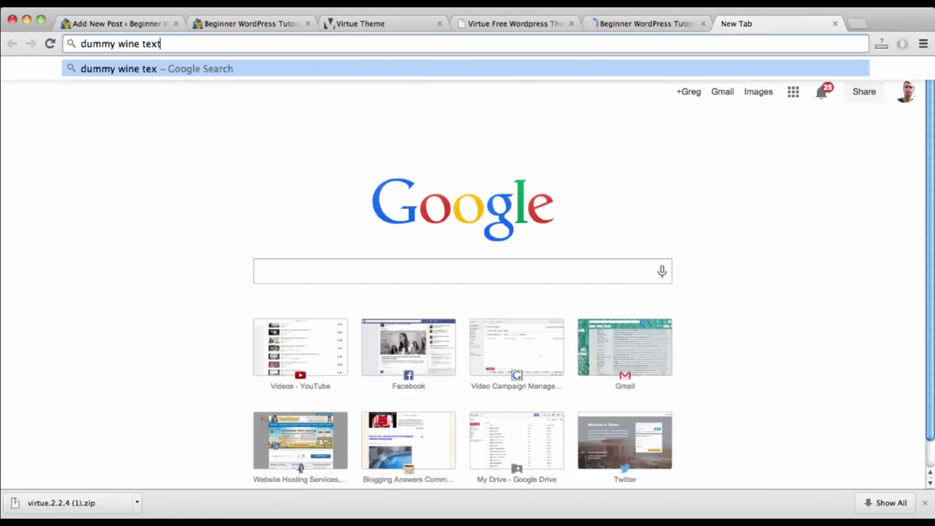
key(Return)
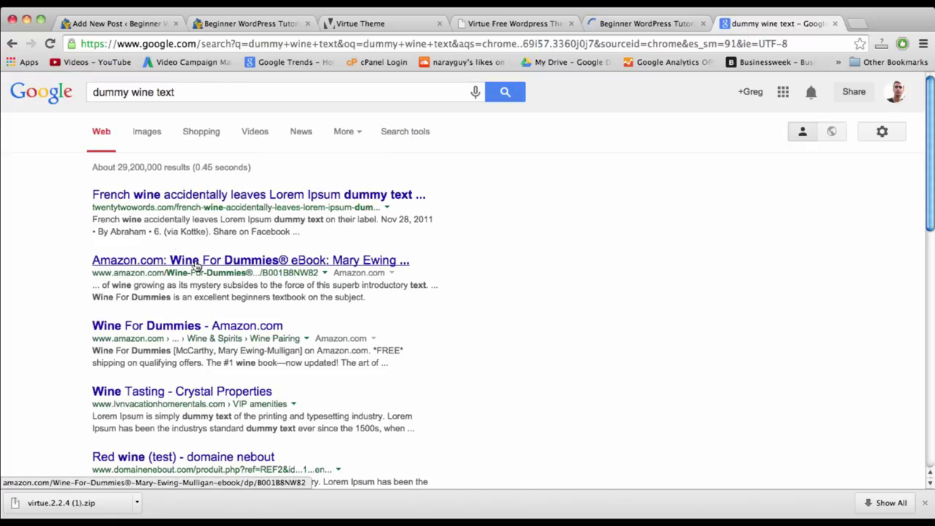
scroll(196, 265, down, 5)
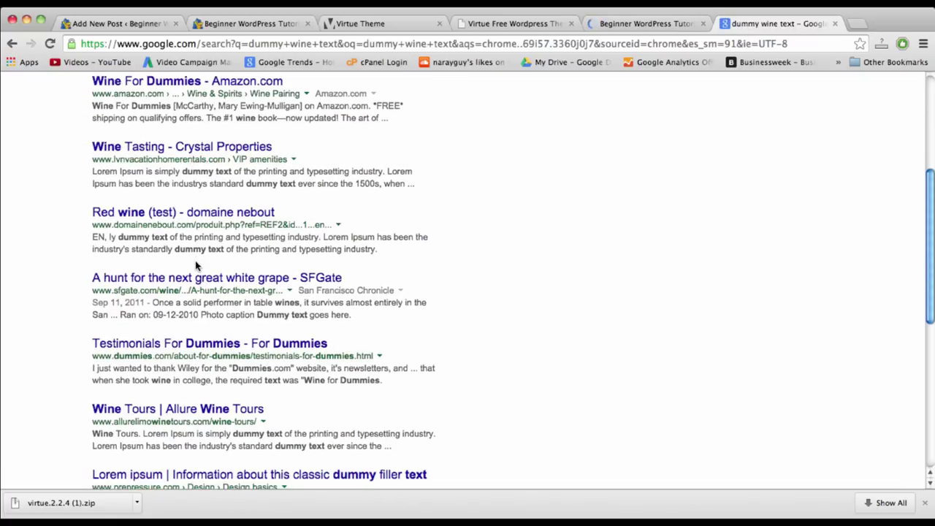
scroll(196, 265, down, 8)
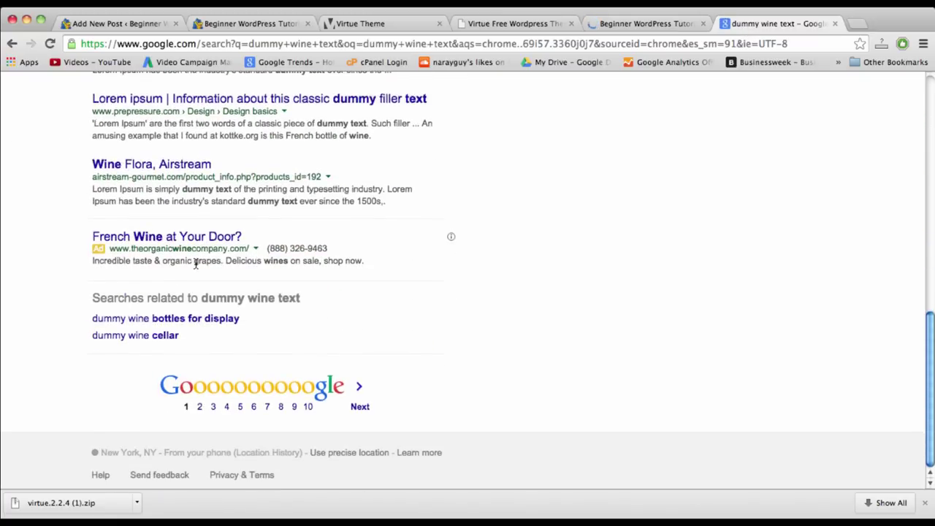
scroll(196, 265, up, 13)
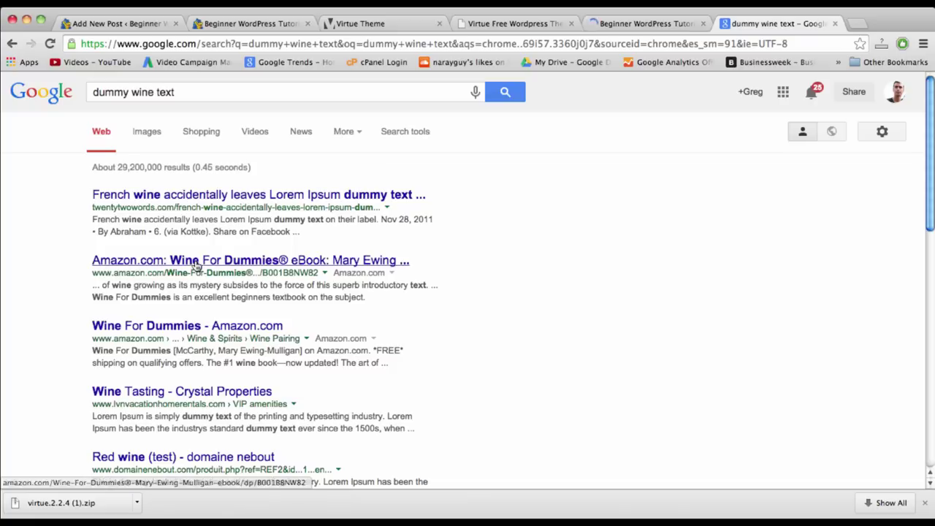
- Search for 'wine ipsum' and open the Stuffy Wine Ipsum Generator site
click(154, 95)
key(super+a)
text(wine)
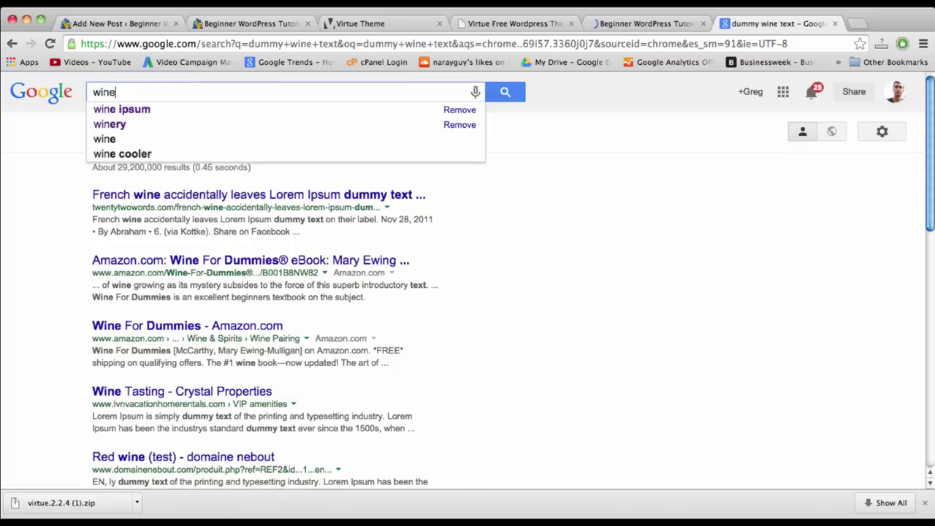
text( ipsm)
key(BackSpace)
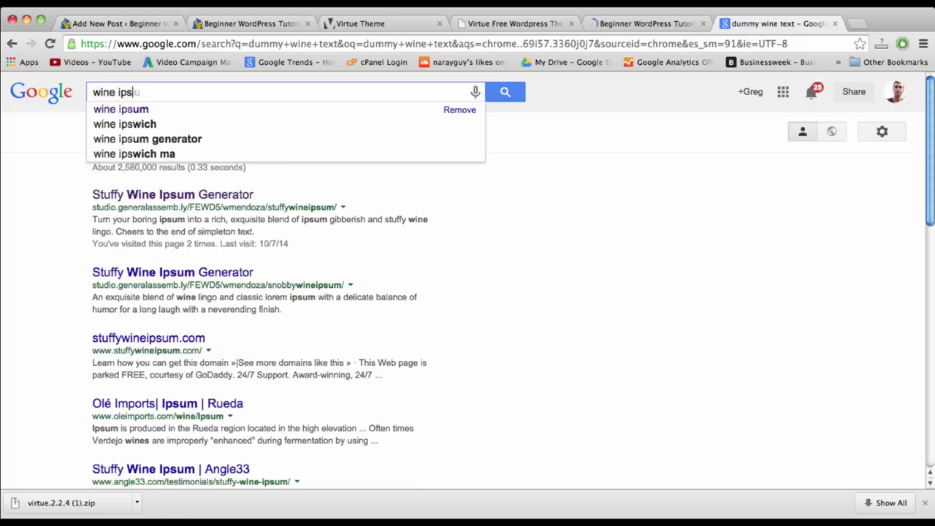
text(um)
key(Return)
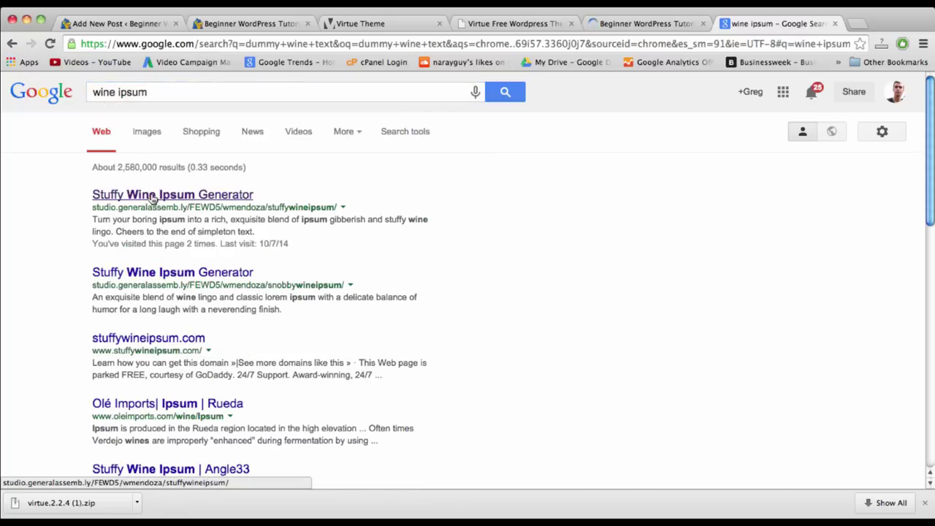
click(153, 197)
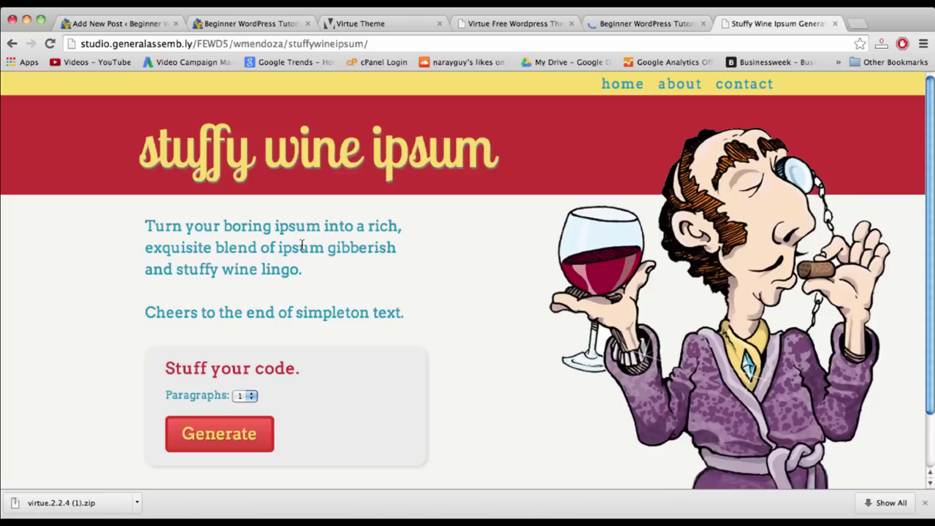
- Generate 2 paragraphs of wine filler text and select them
click(250, 395)
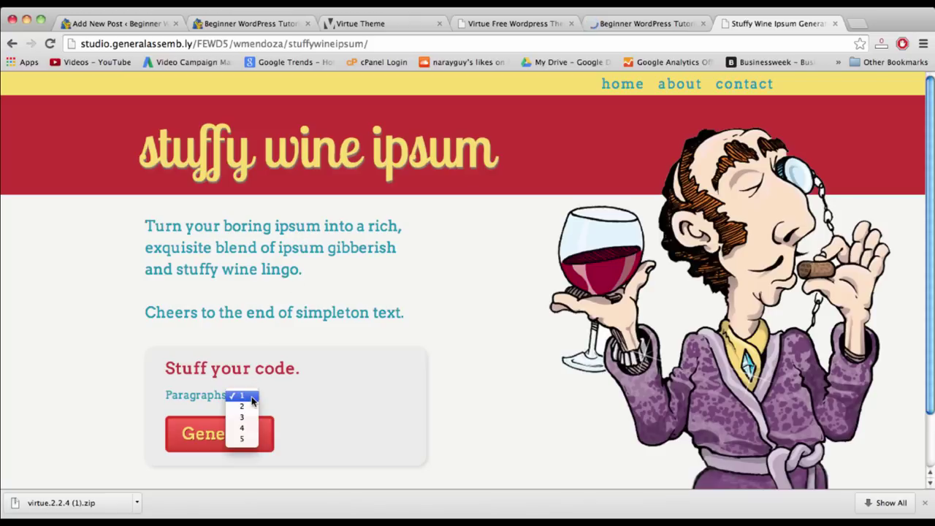
click(252, 406)
click(249, 438)
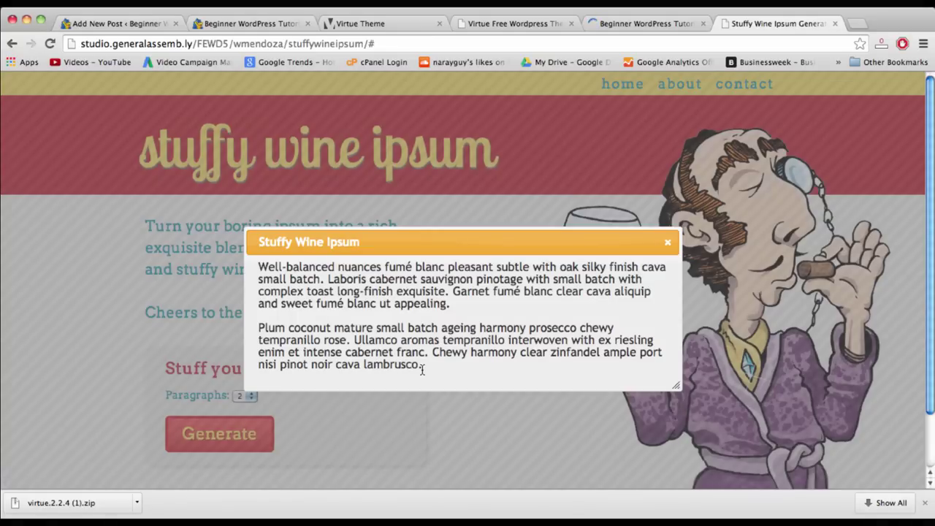
drag(431, 369, 253, 267)
key(super+c)
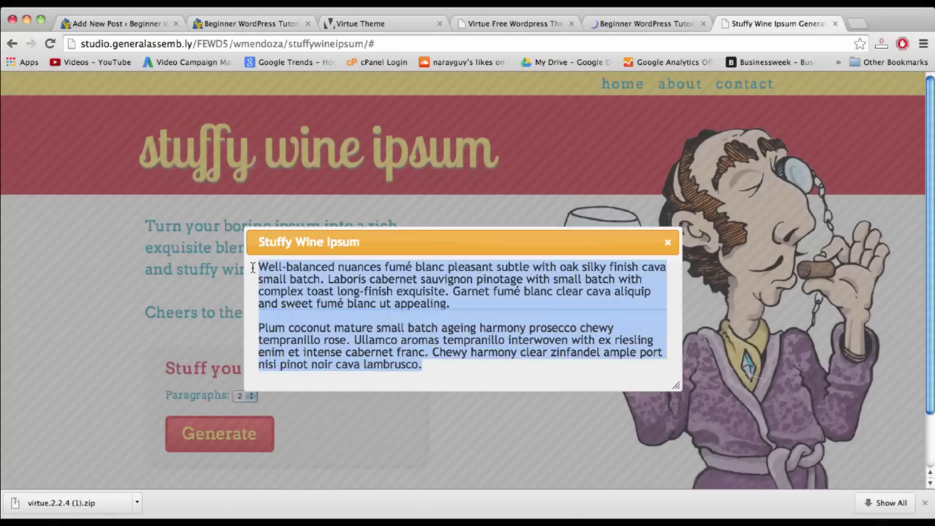
- Close the popup and return to the Staff Pick draft editor
click(667, 241)
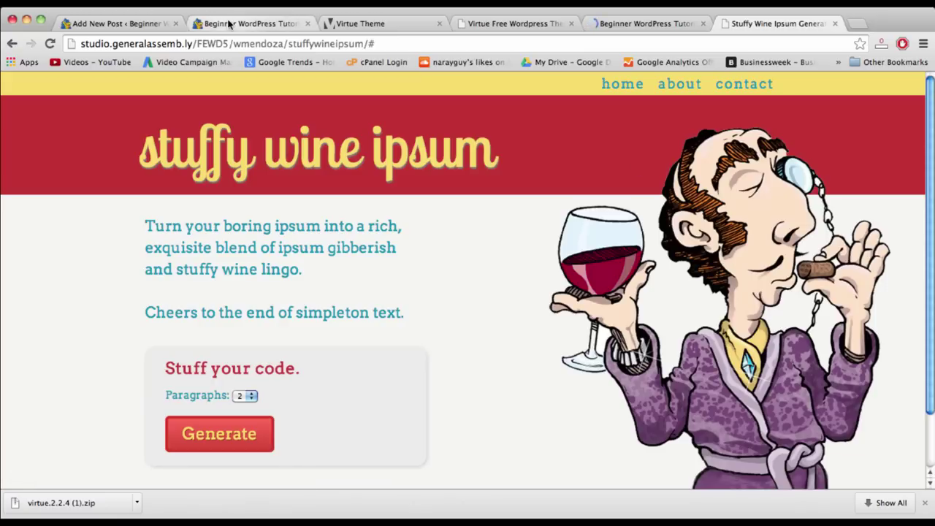
click(231, 24)
click(131, 25)
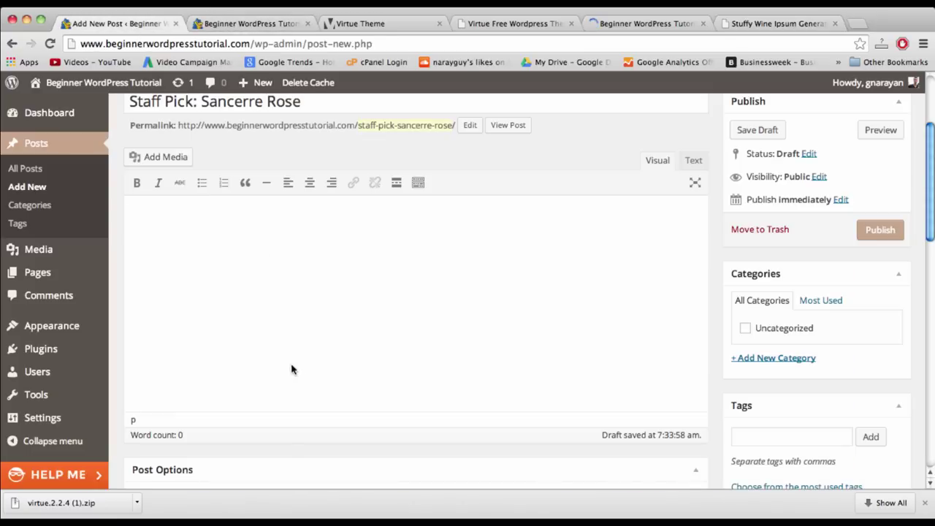
- Paste the wine filler text into the post body and split it into two paragraphs in Text view
key(super+v)
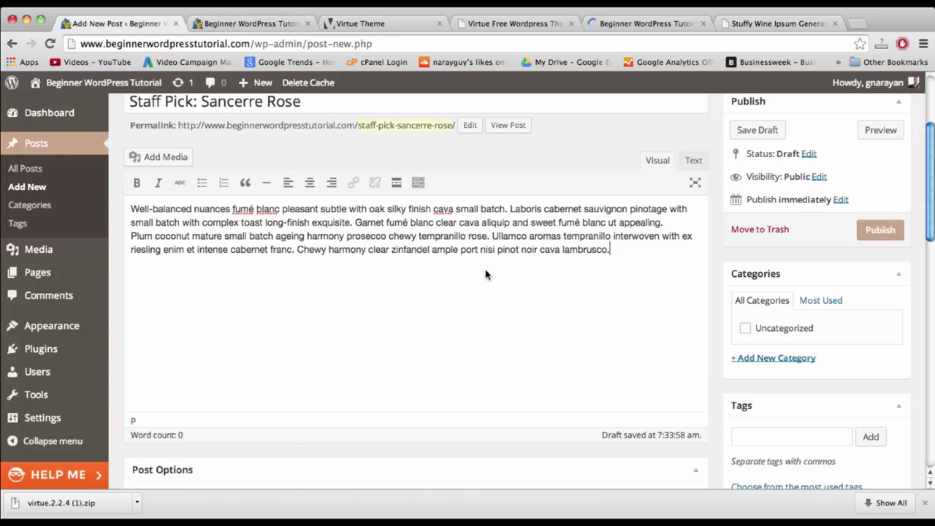
scroll(489, 272, up, 2)
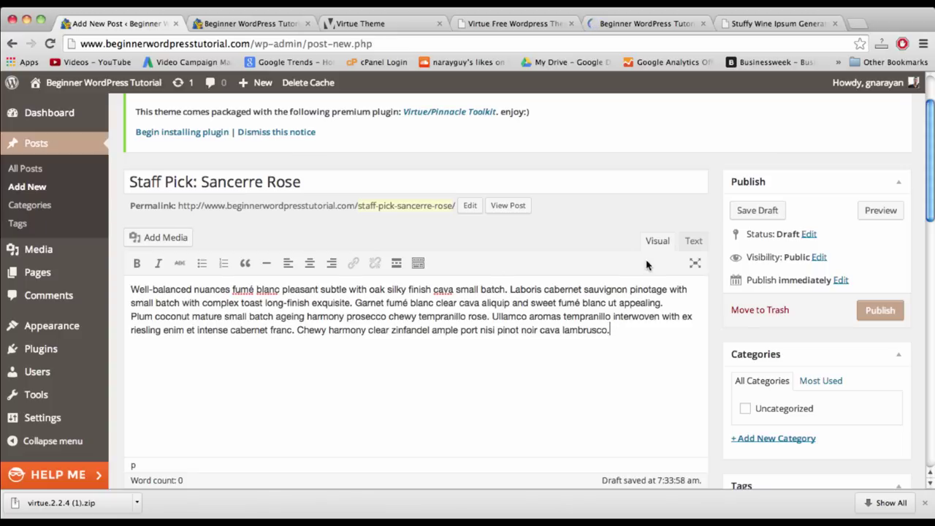
click(688, 243)
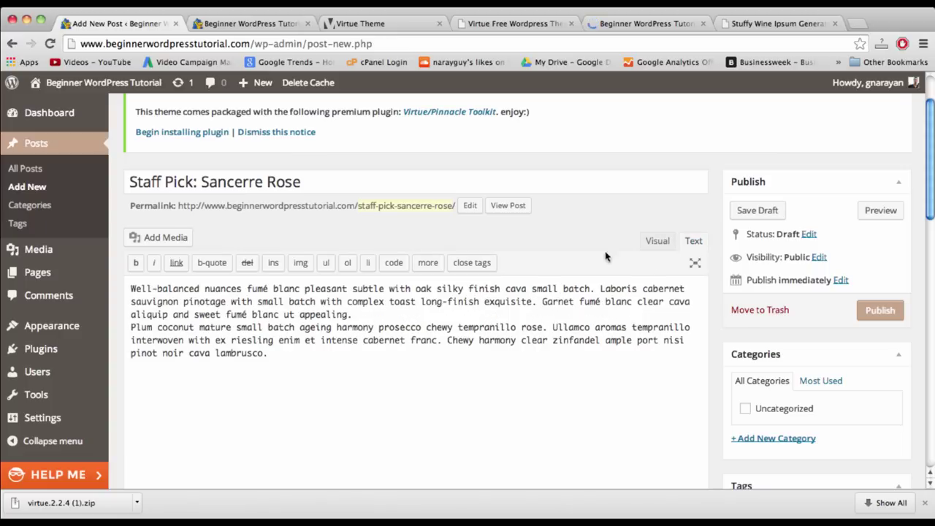
key(Return)
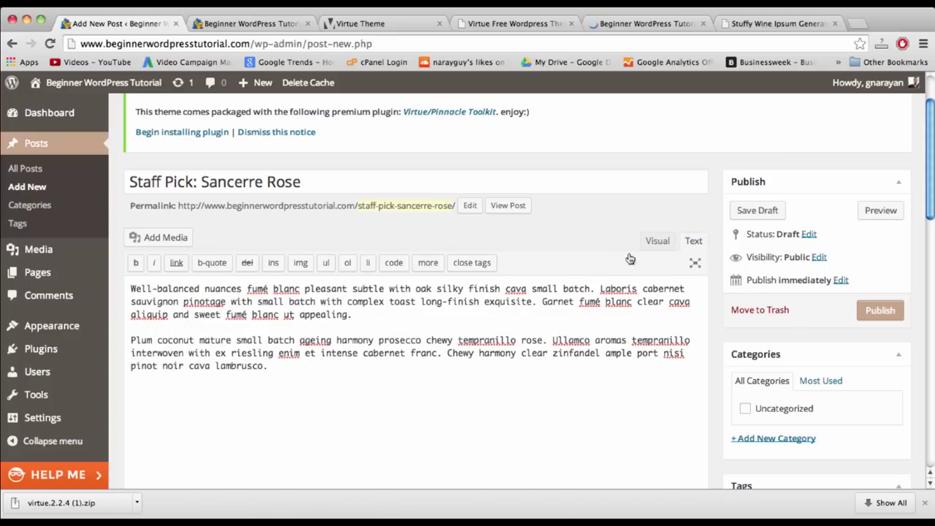
click(657, 241)
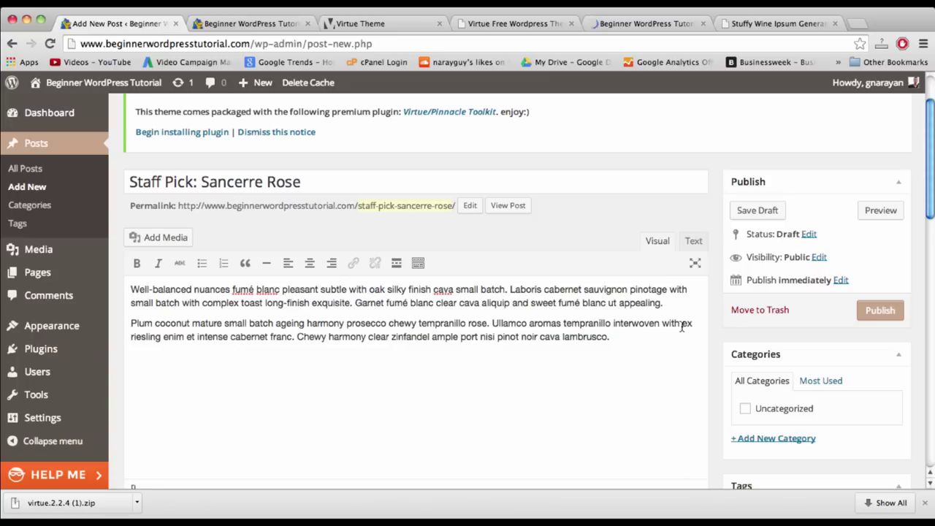
drag(666, 304, 367, 292)
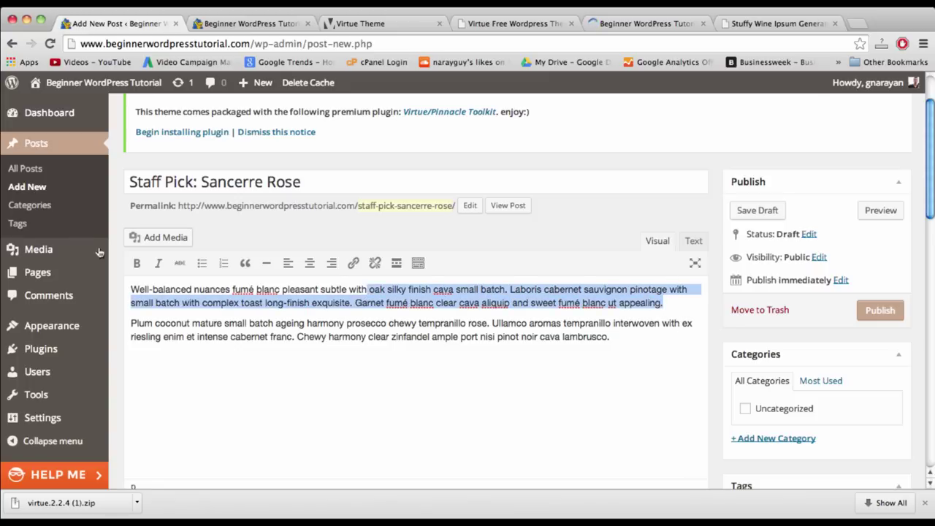
- Try bold, italic and underline on the first paragraph, each then removed, after revealing the extra toolbar row
click(135, 265)
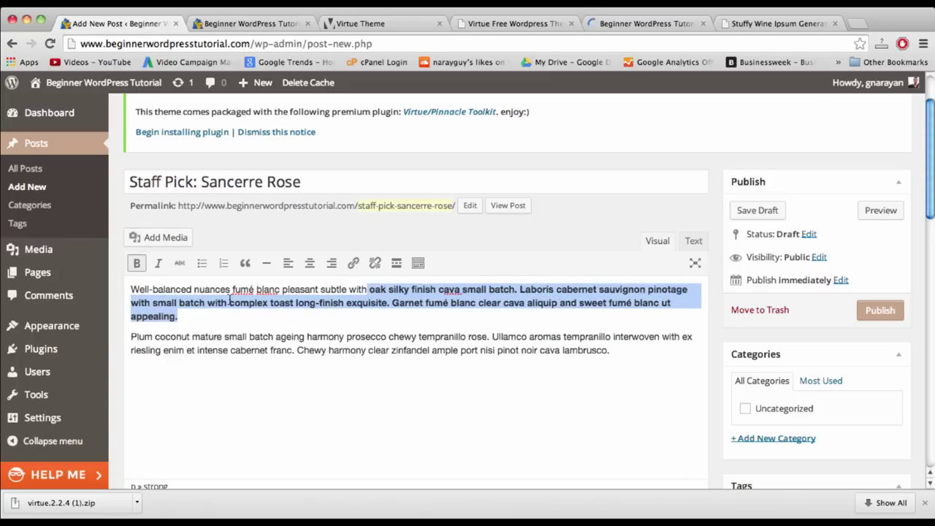
key(super+b)
click(158, 263)
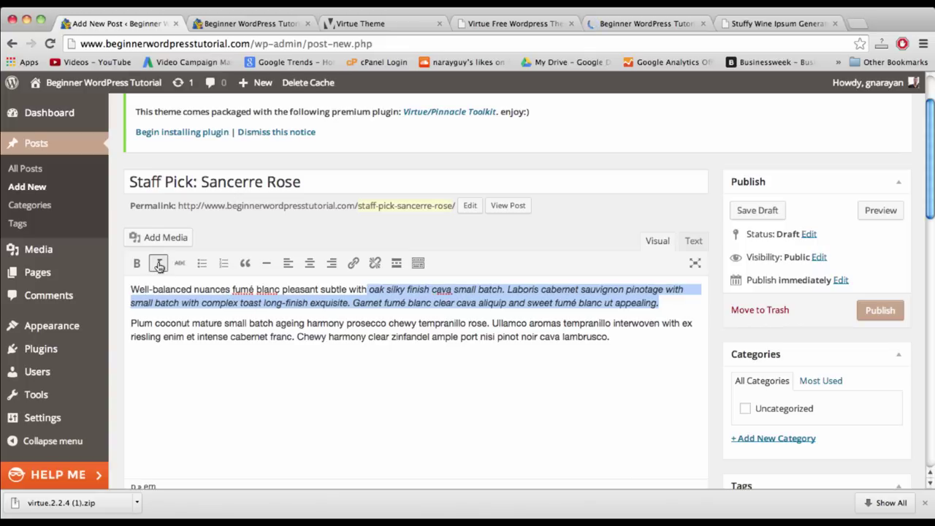
key(super+i)
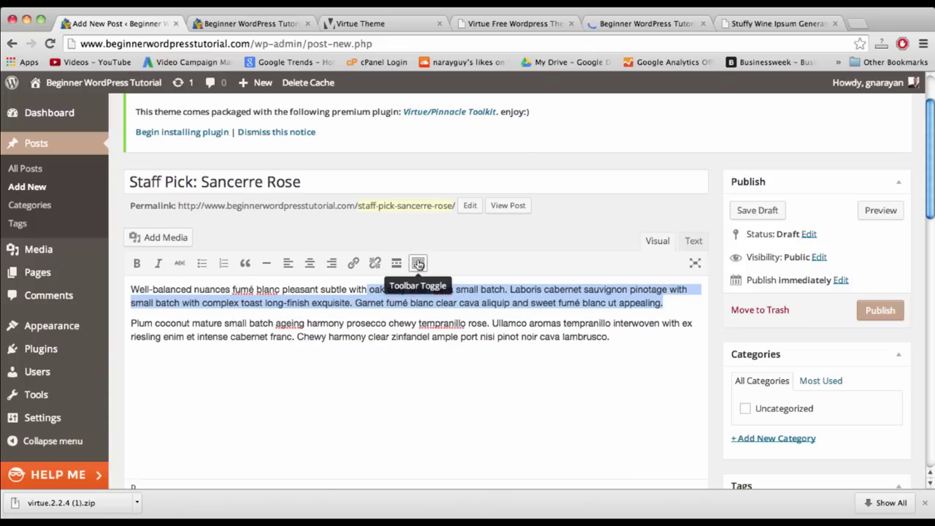
click(417, 263)
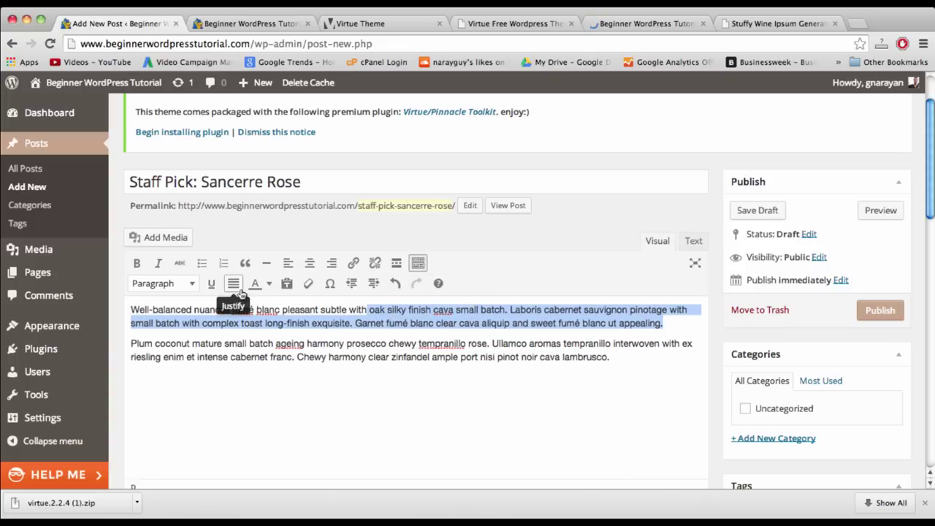
click(212, 283)
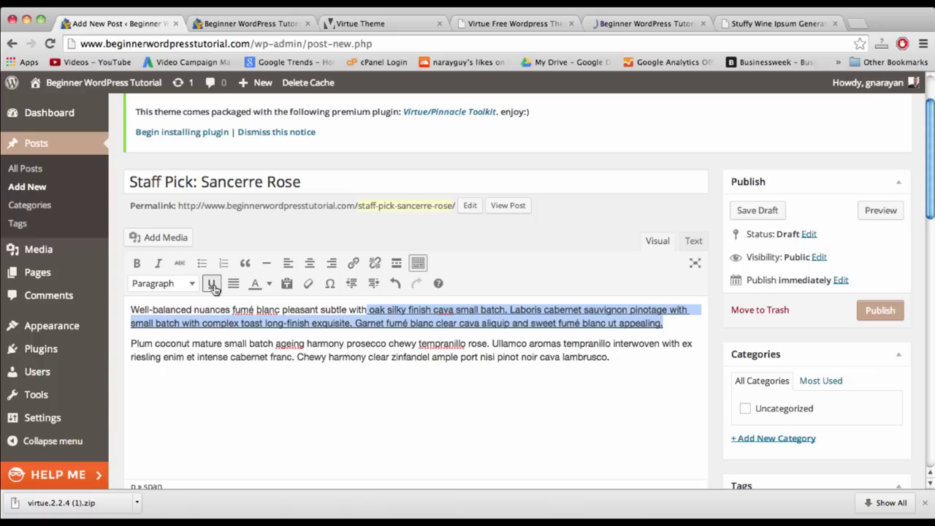
click(211, 283)
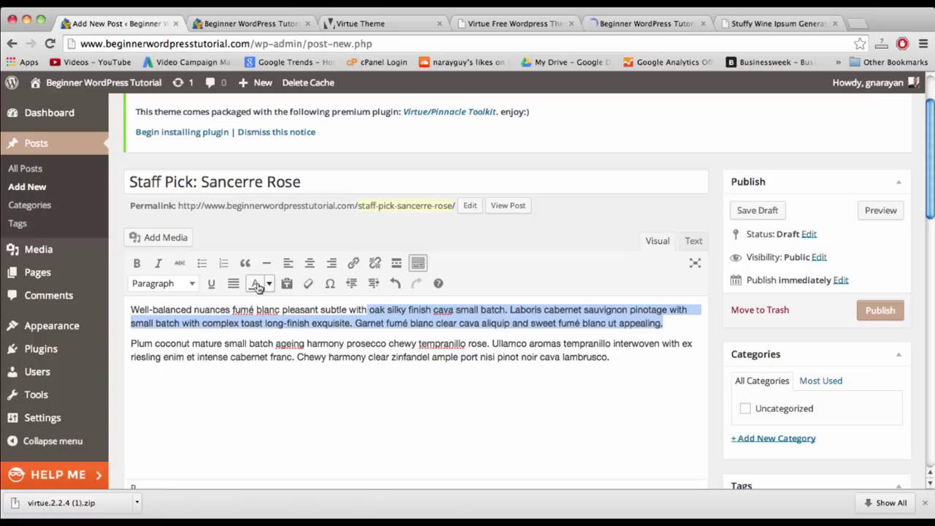
- Colour the sentence olive, then strip the span in Text view so the paragraph is plain again
click(268, 284)
click(282, 312)
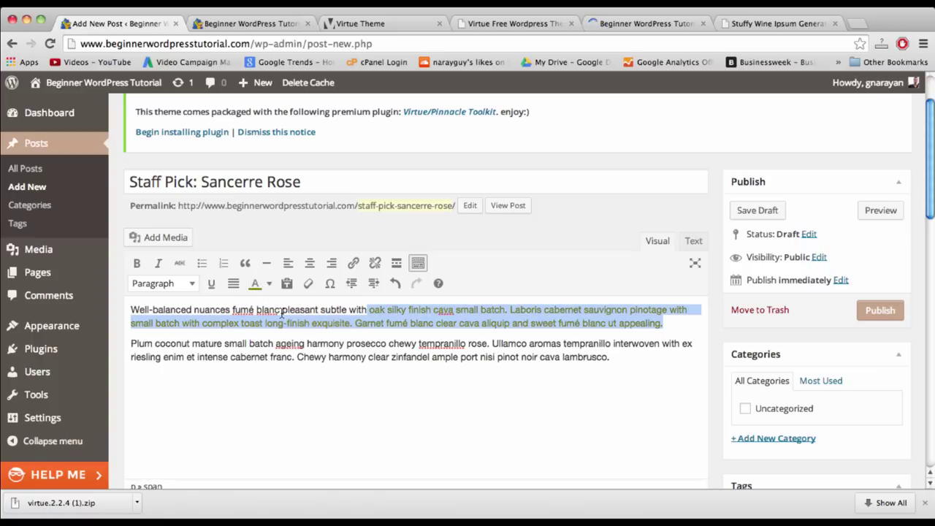
click(305, 355)
key(ctrl+z)
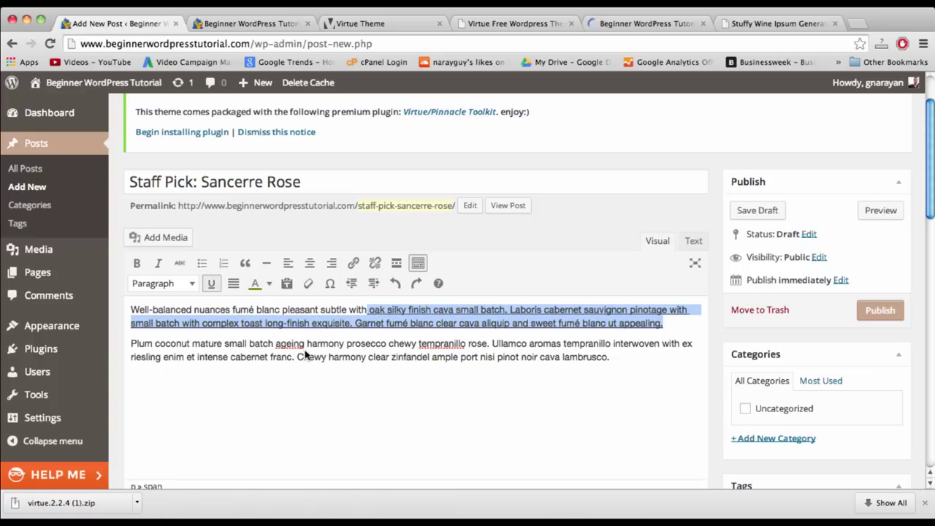
click(690, 241)
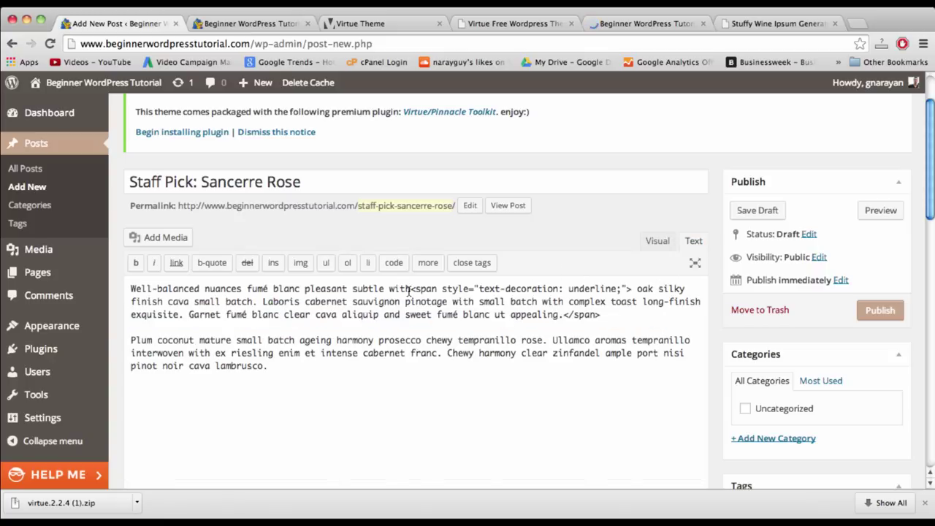
key(ctrl+z)
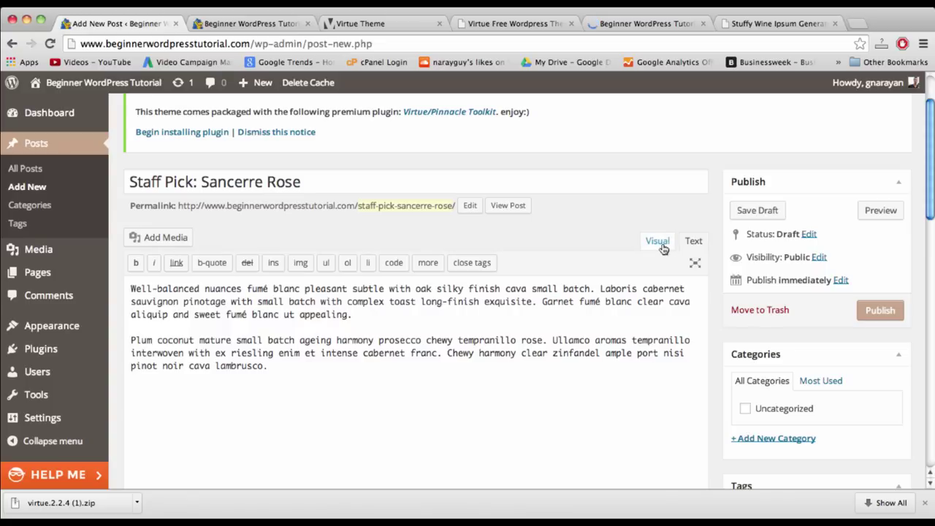
click(660, 243)
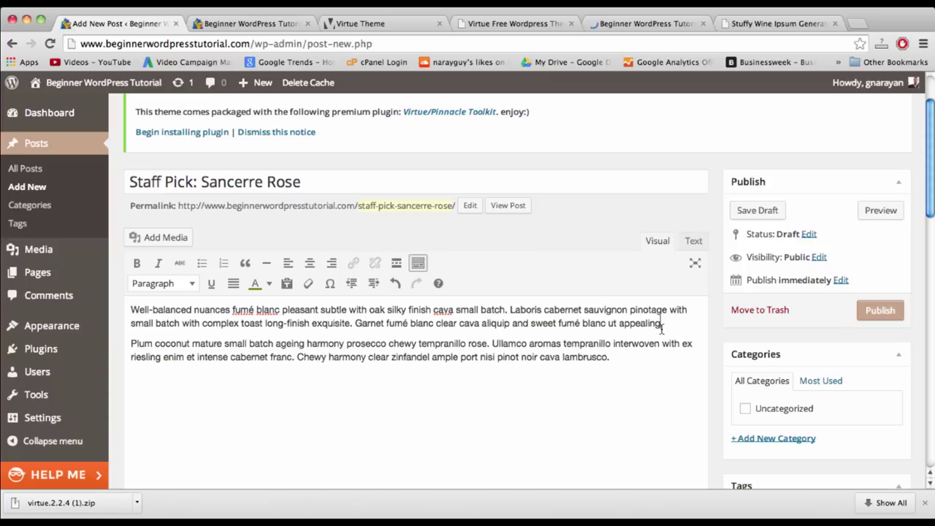
click(647, 360)
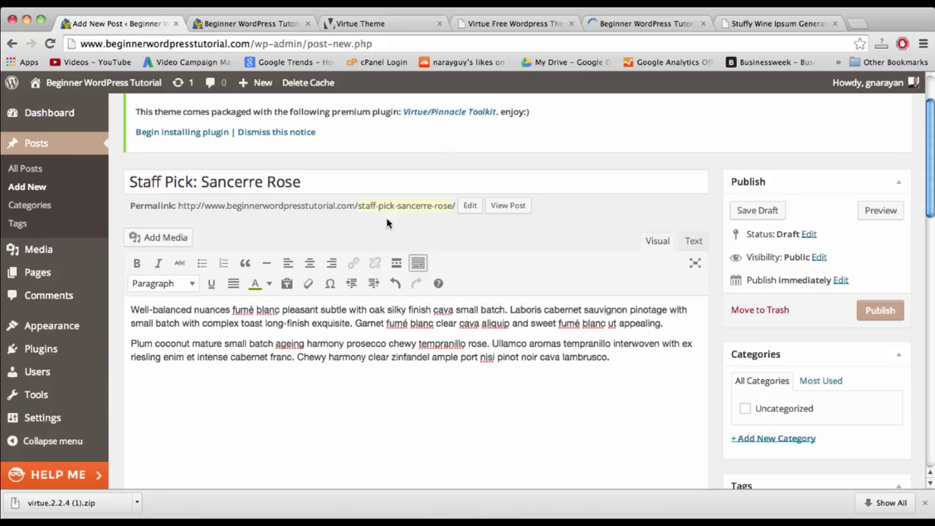
scroll(636, 397, down, 3)
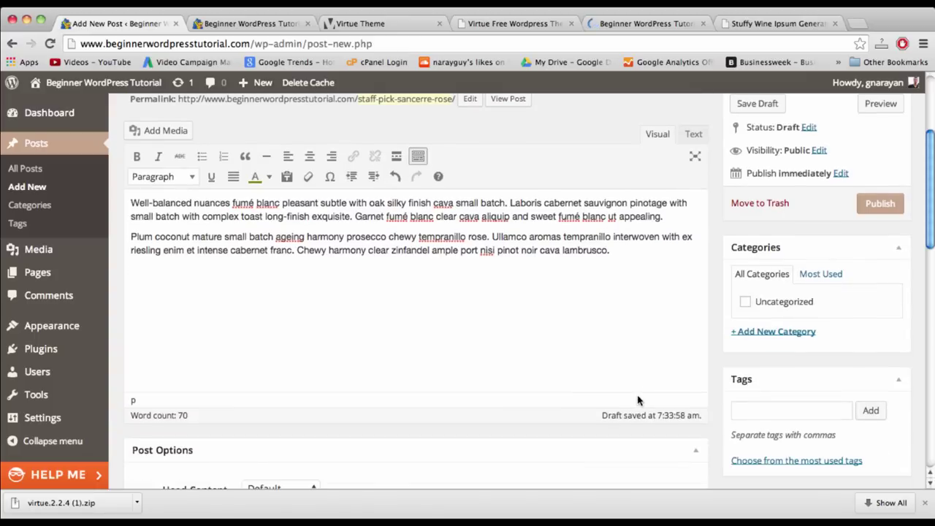
- Add the new categories Rose and Wine Tips to the post
scroll(774, 313, down, 1)
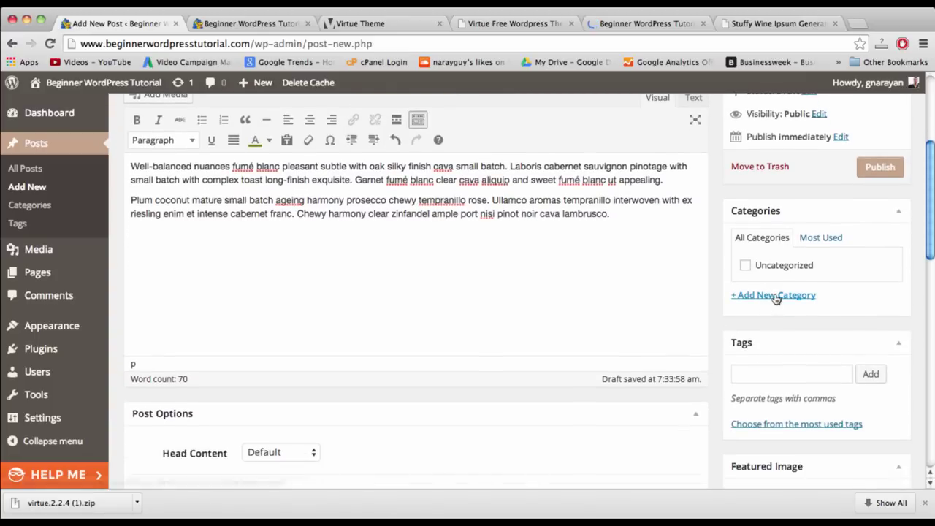
click(775, 296)
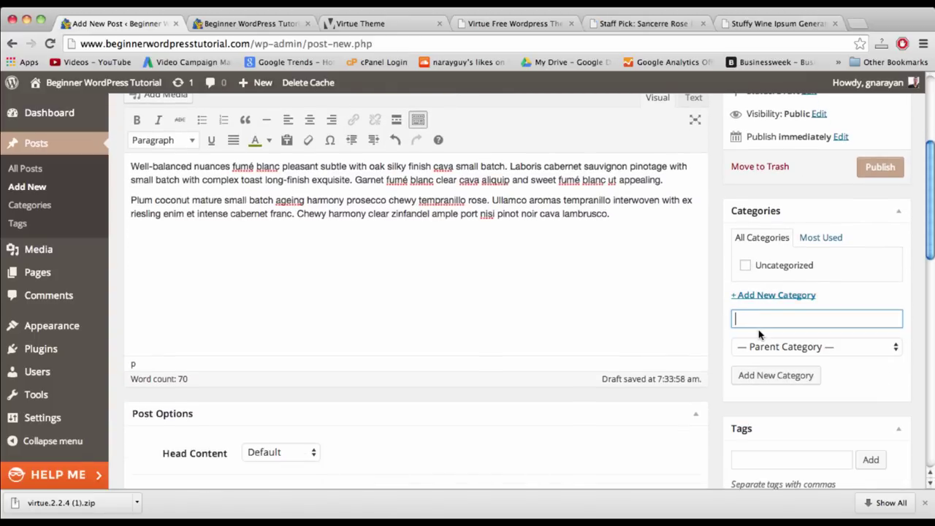
text(Rose)
click(758, 374)
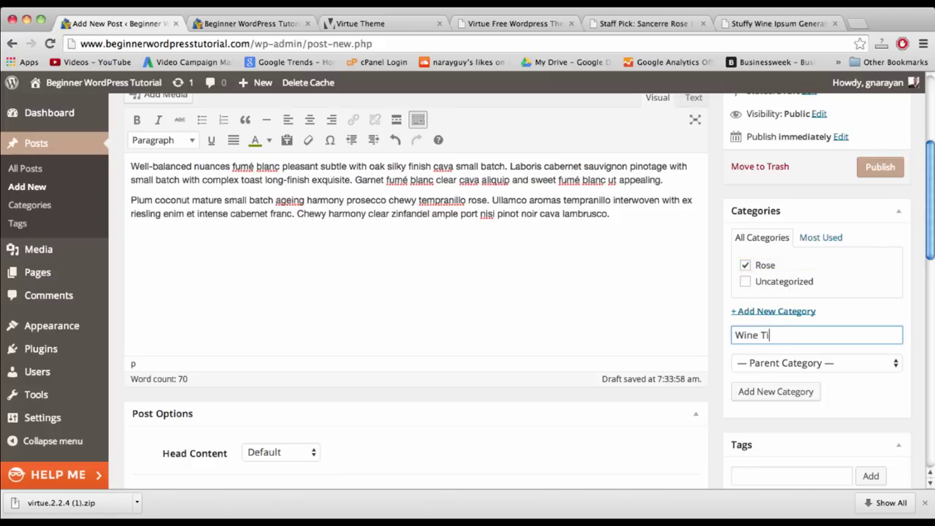
click(792, 388)
- Move between the new-category name field and the Tags field, finishing in the Tags entry
scroll(782, 353, down, 3)
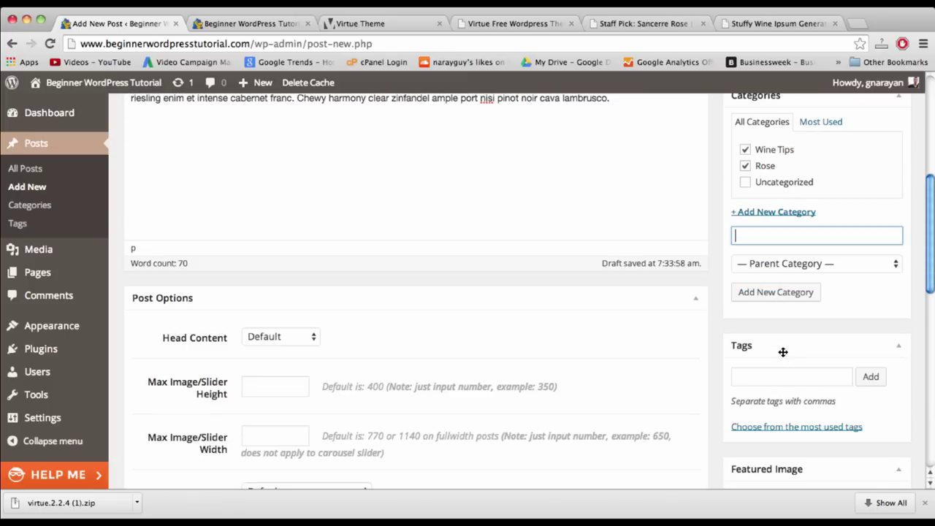
click(798, 376)
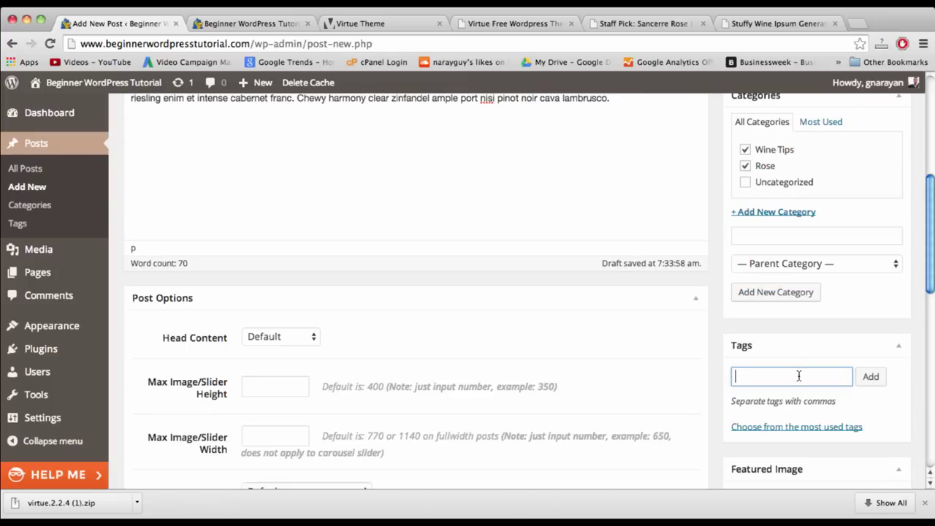
scroll(799, 376, up, 3)
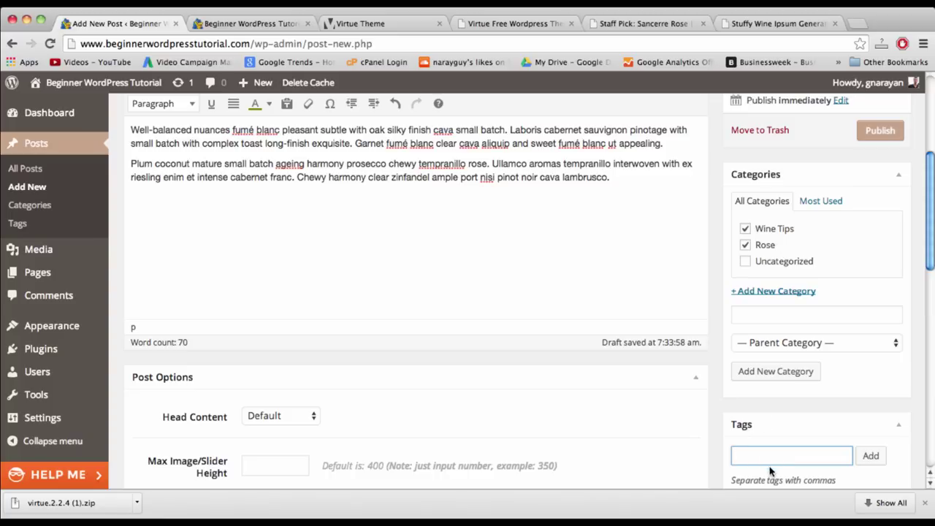
click(765, 316)
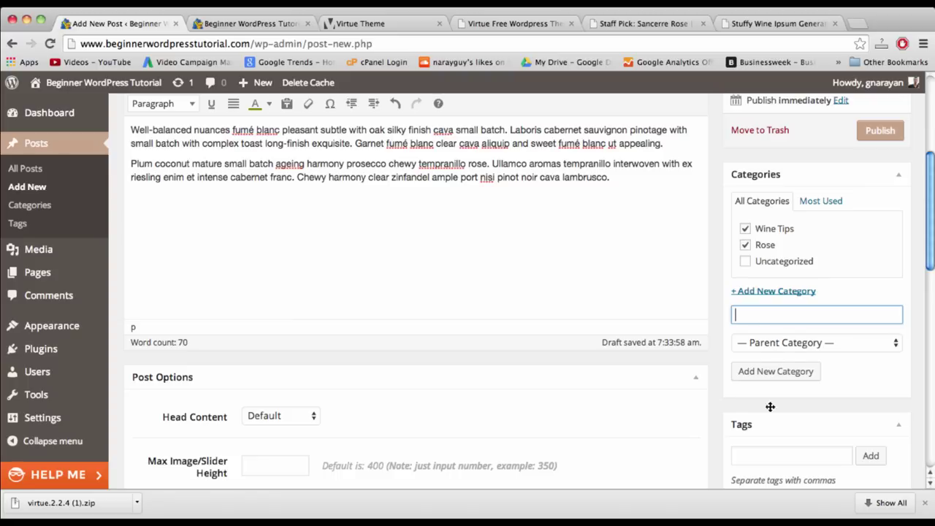
click(764, 455)
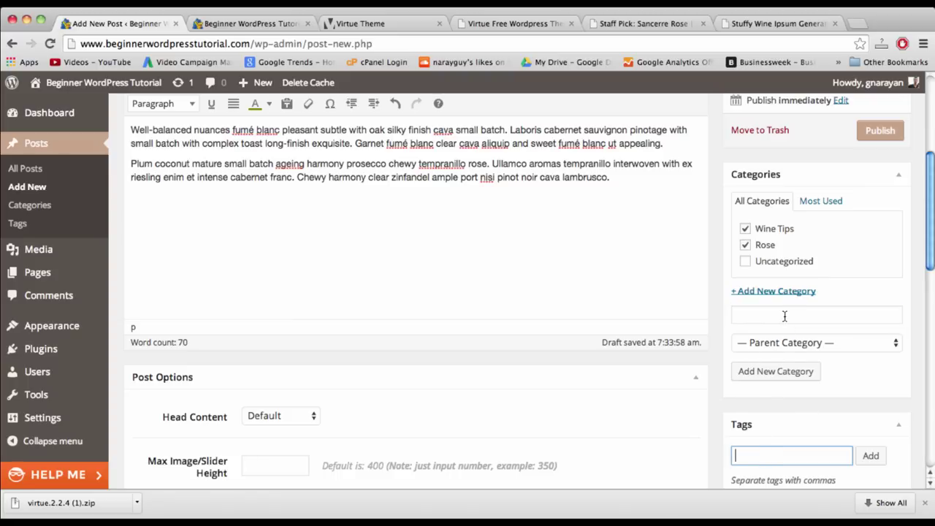
click(784, 316)
click(780, 458)
click(780, 316)
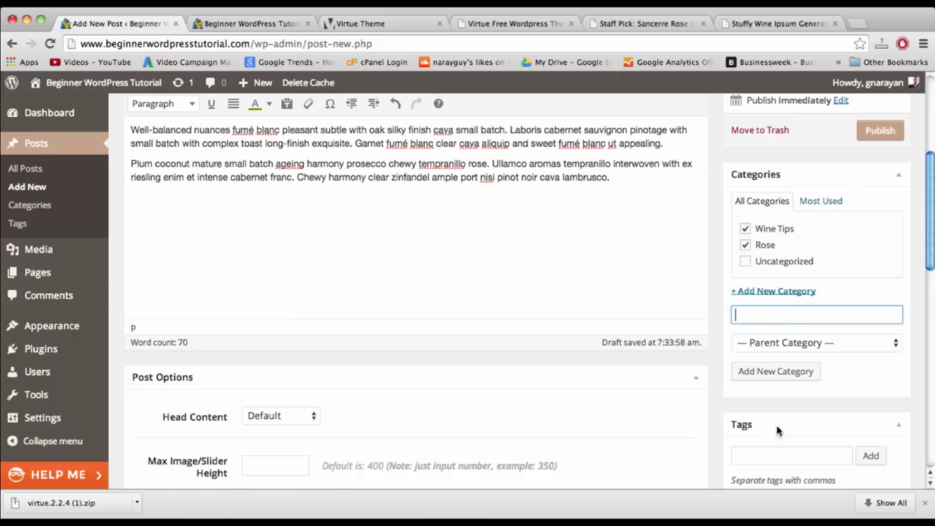
click(773, 458)
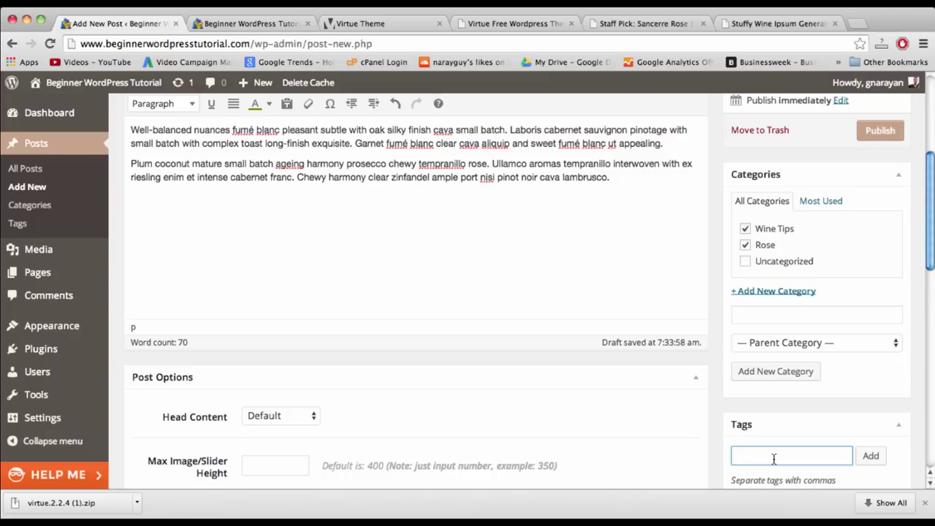
click(773, 458)
scroll(586, 307, down, 1)
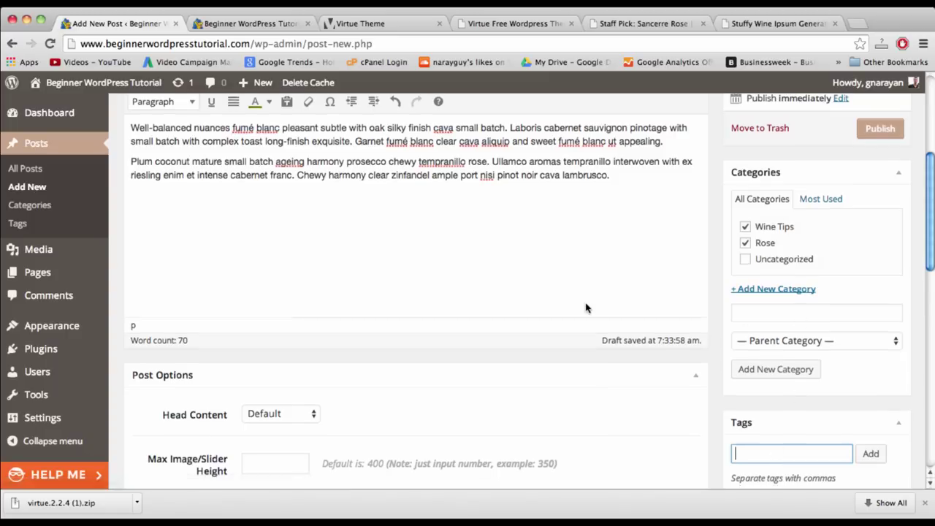
scroll(586, 307, down, 10)
- Publish the Staff Pick: Sancerre Rose post
scroll(820, 286, up, 5)
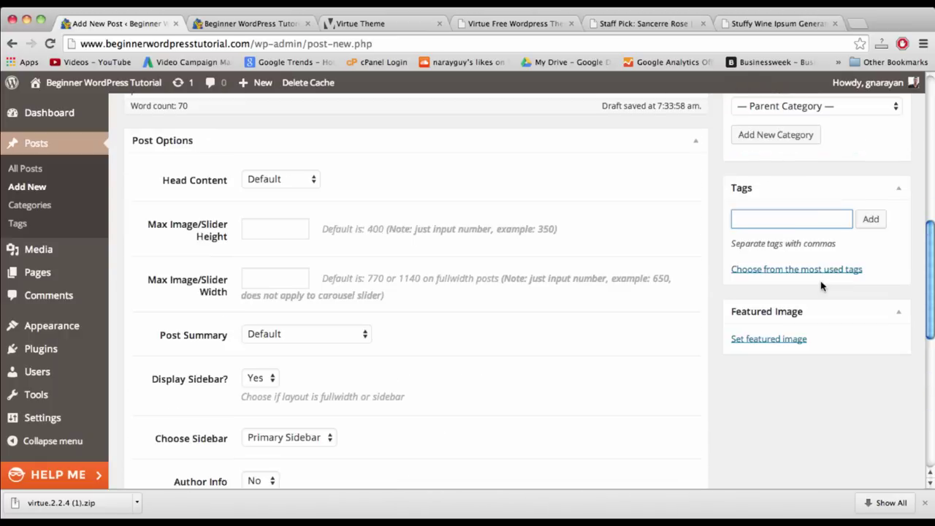
scroll(821, 286, up, 7)
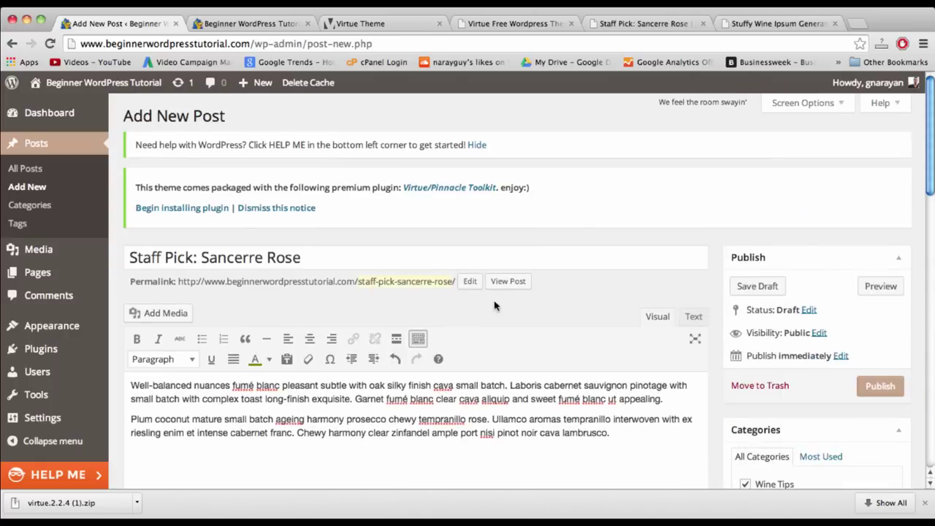
scroll(633, 392, down, 4)
scroll(633, 392, up, 4)
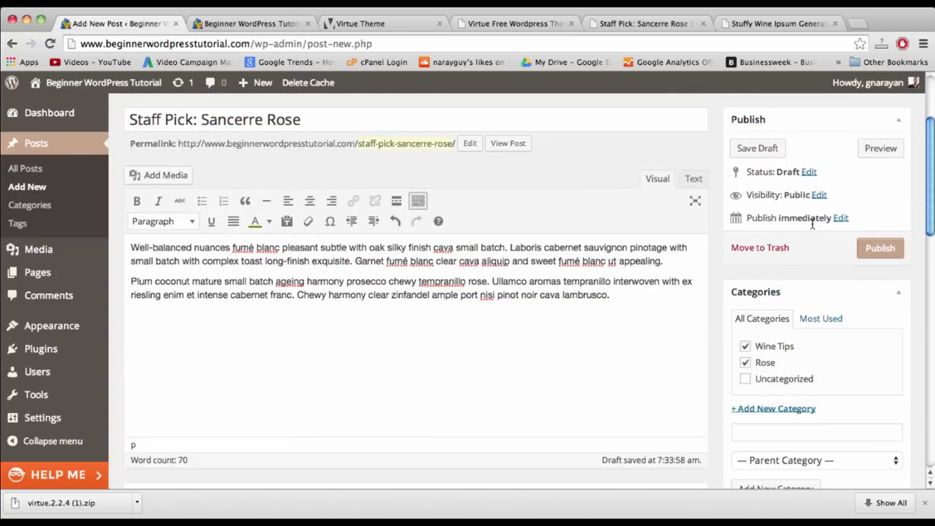
scroll(319, 139, up, 1)
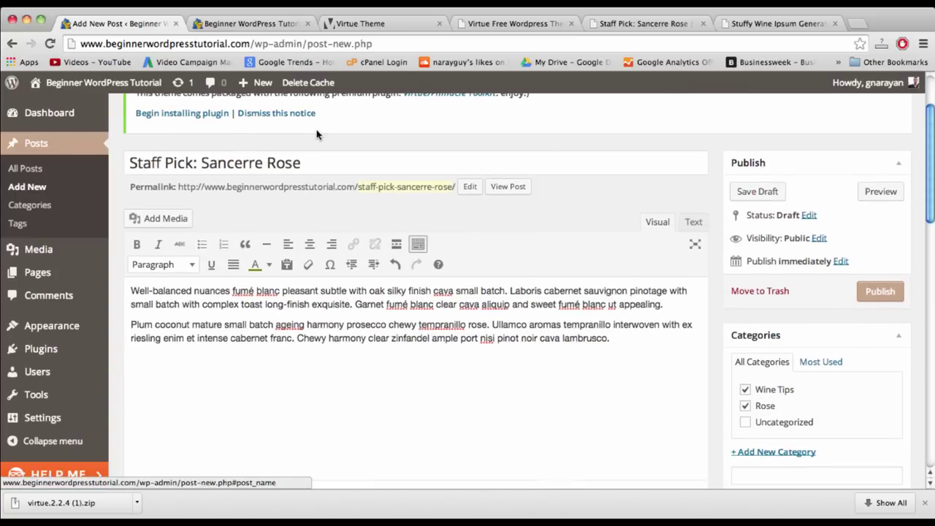
click(319, 159)
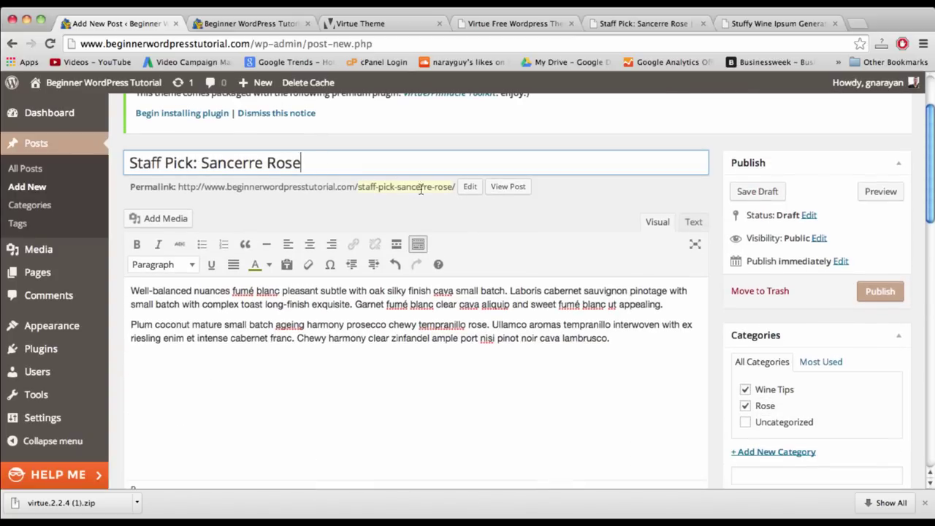
click(880, 291)
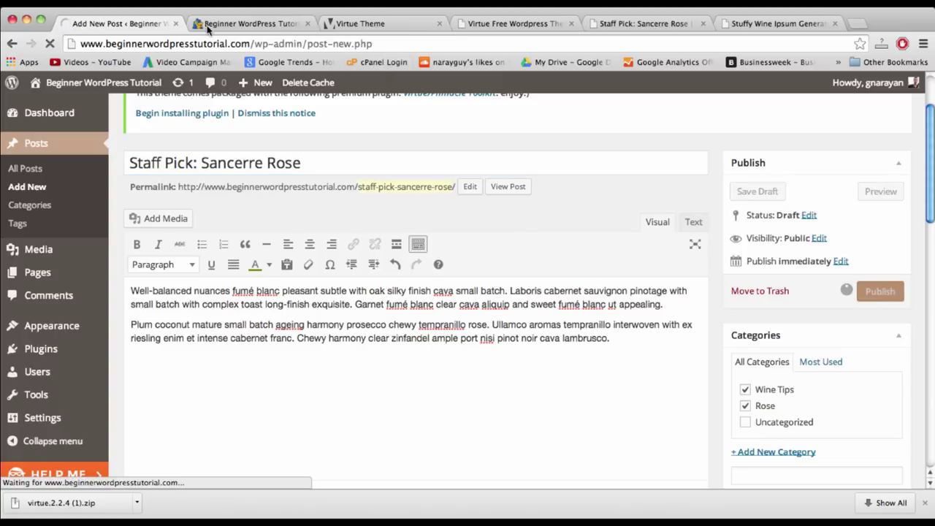
- Reload the site's front page to confirm the post under Latest Posts, then return to the editor
click(232, 24)
click(269, 48)
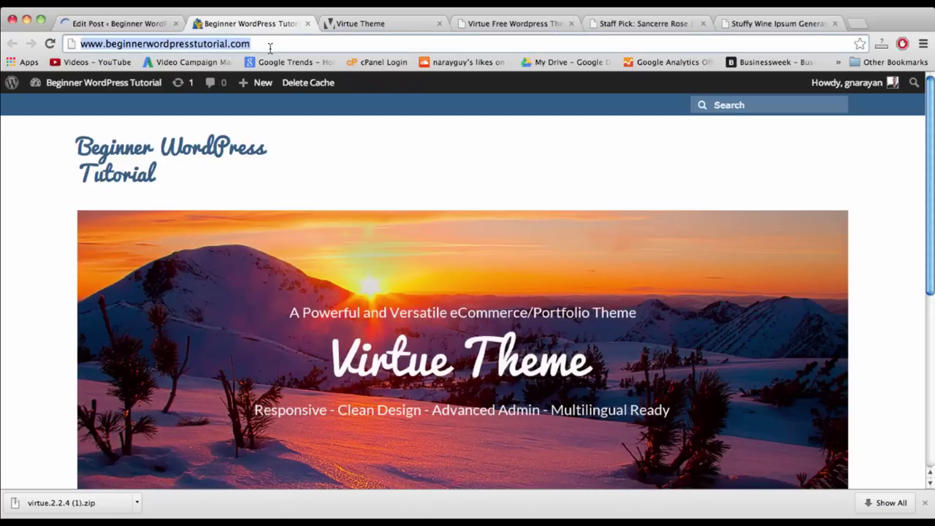
key(Return)
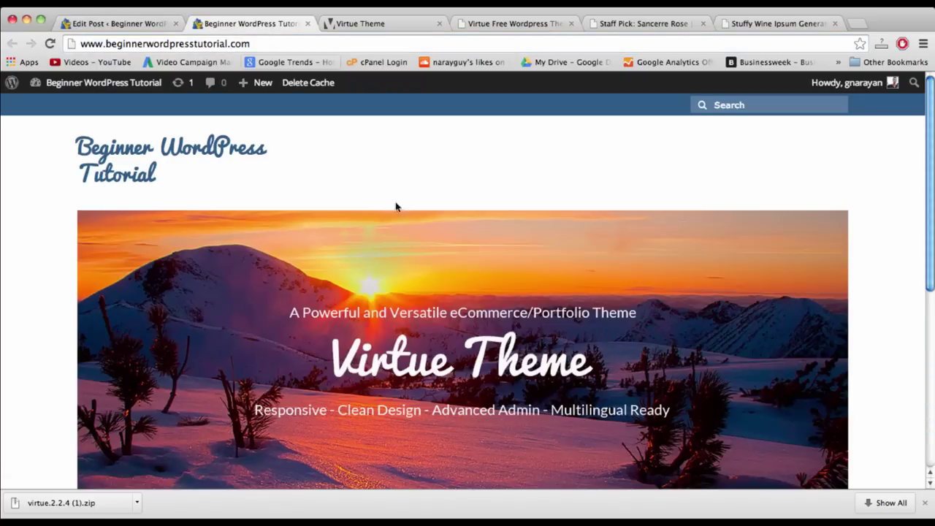
scroll(430, 259, down, 5)
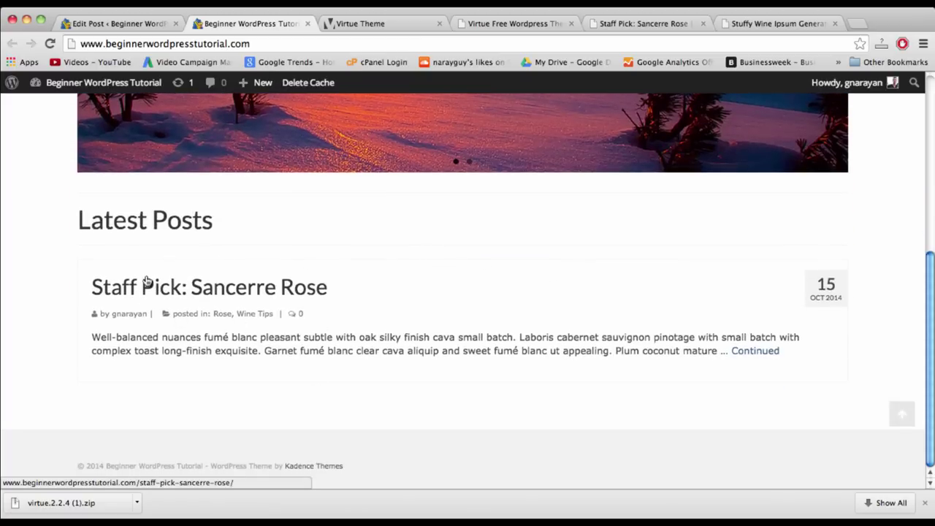
scroll(146, 282, up, 5)
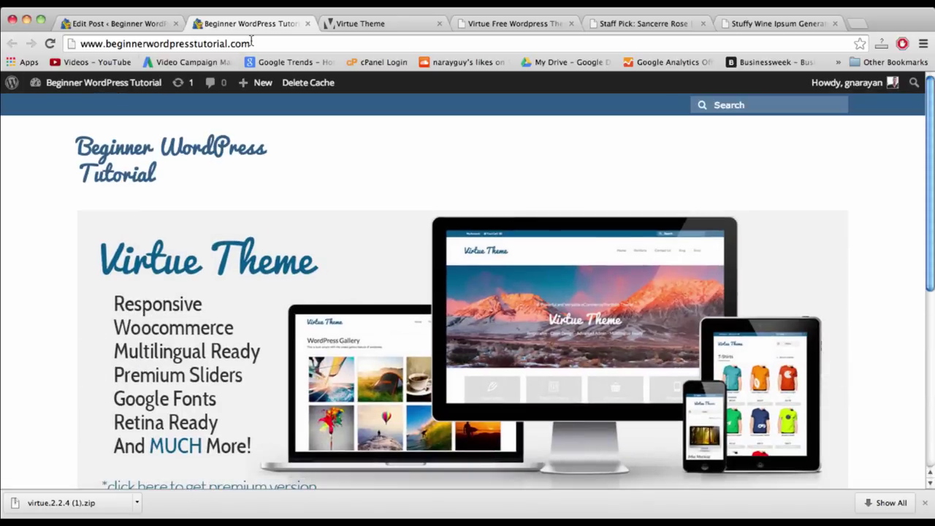
scroll(246, 277, down, 5)
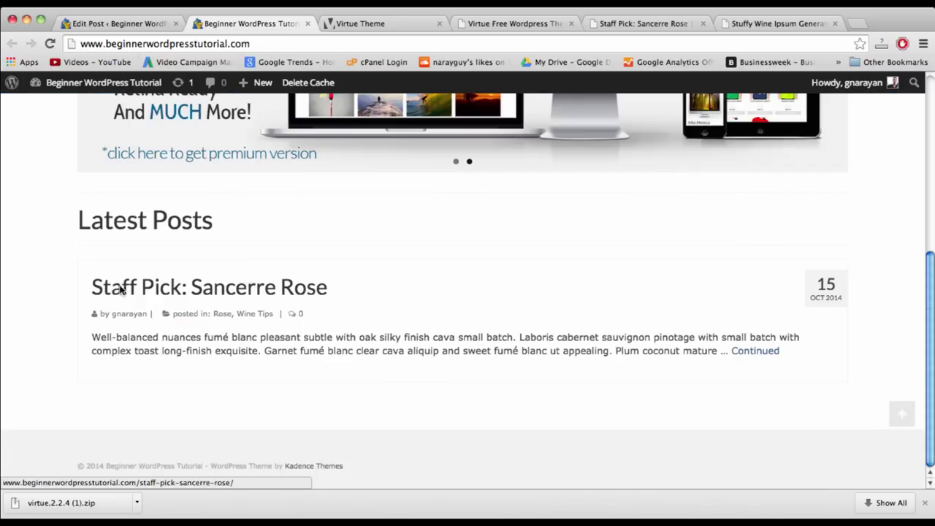
key(ctrl+shift+Tab)
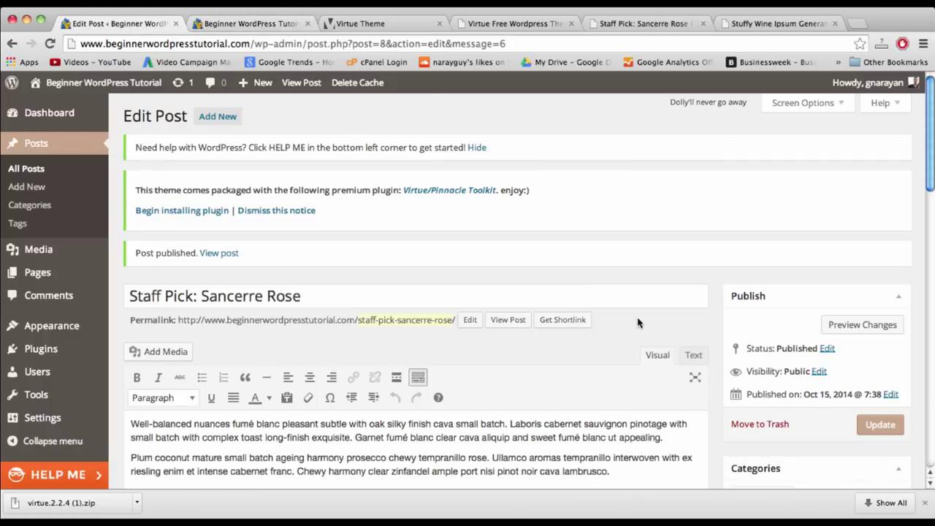
- Upload shop2.jpg from Desktop > beginner wp tutorial as the post's featured image candidate
scroll(705, 328, down, 5)
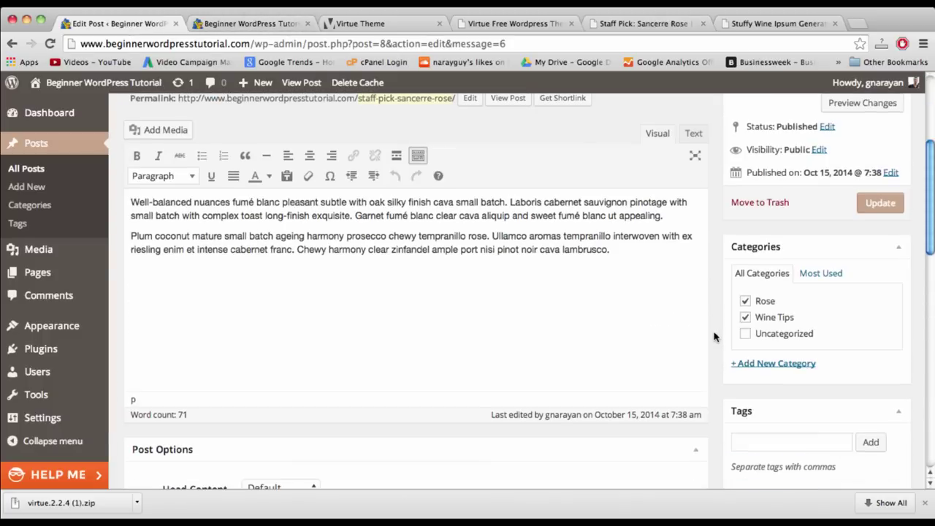
scroll(715, 336, down, 5)
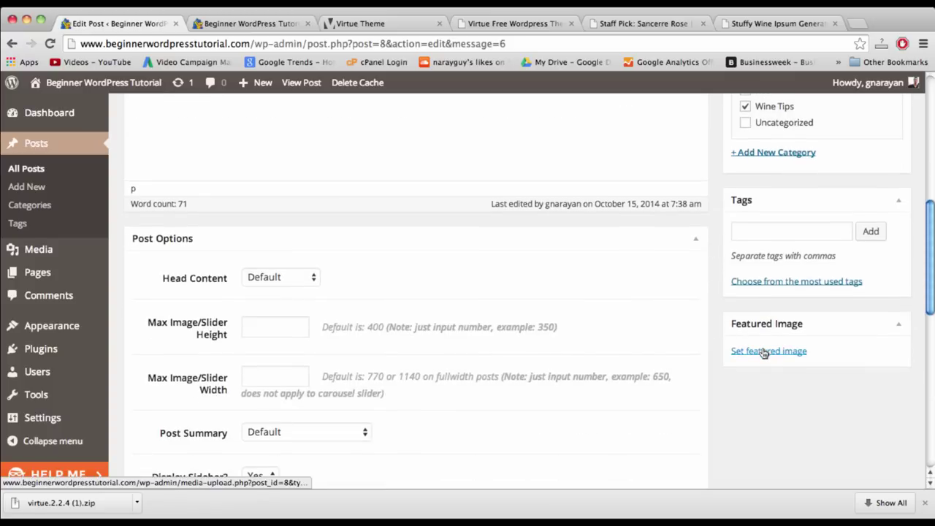
scroll(767, 403, up, 1)
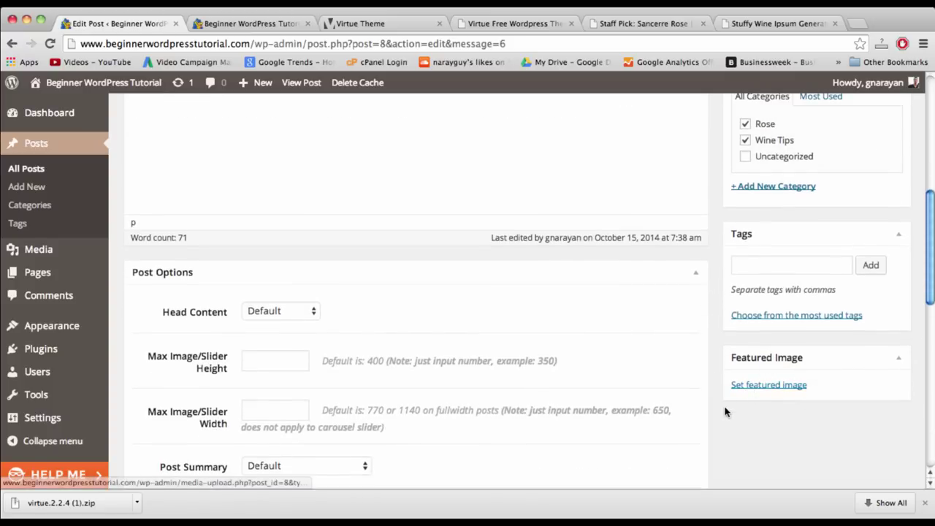
click(760, 387)
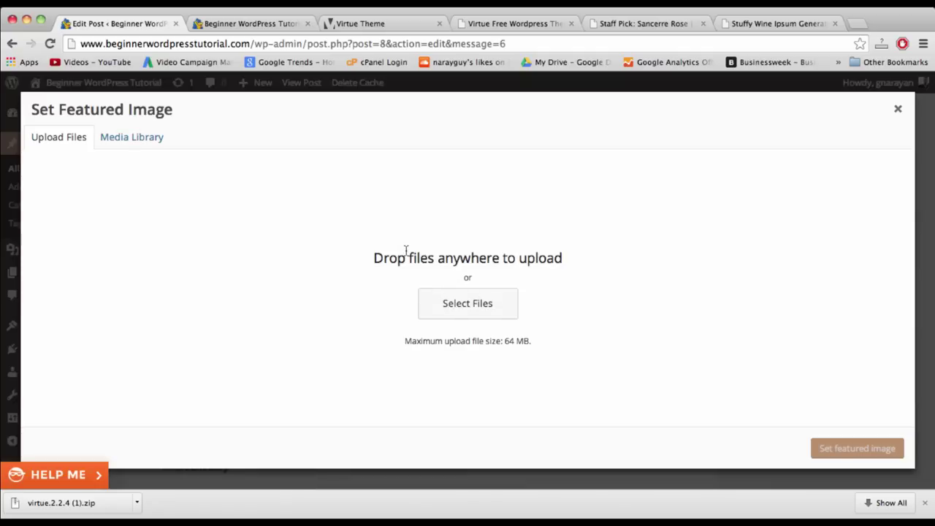
click(468, 306)
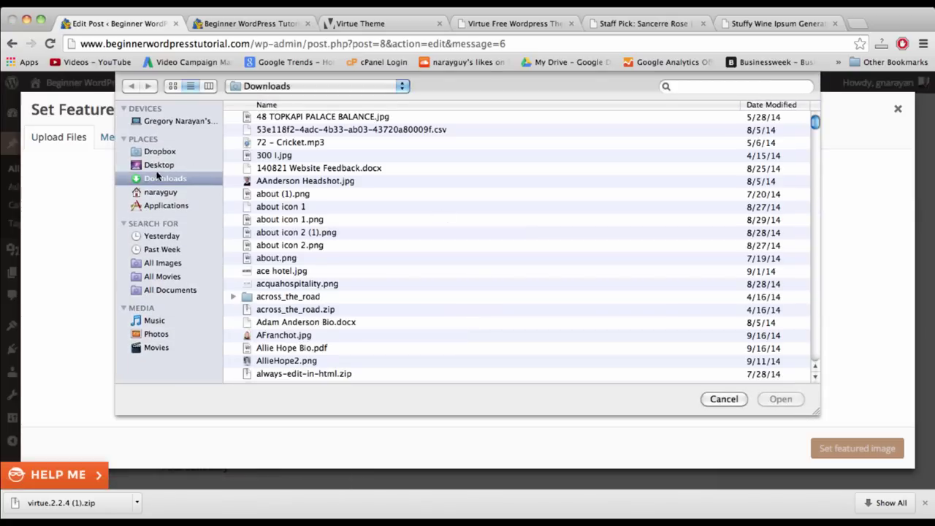
click(156, 167)
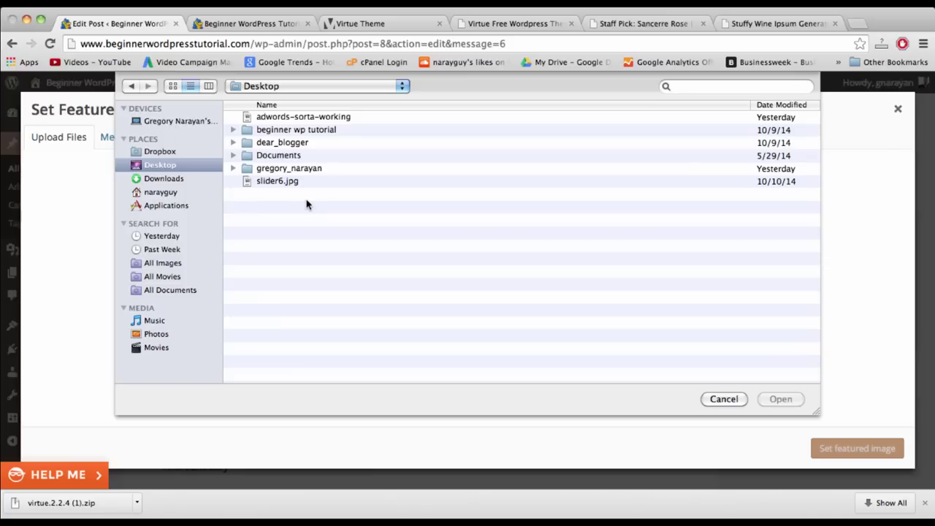
double_click(291, 129)
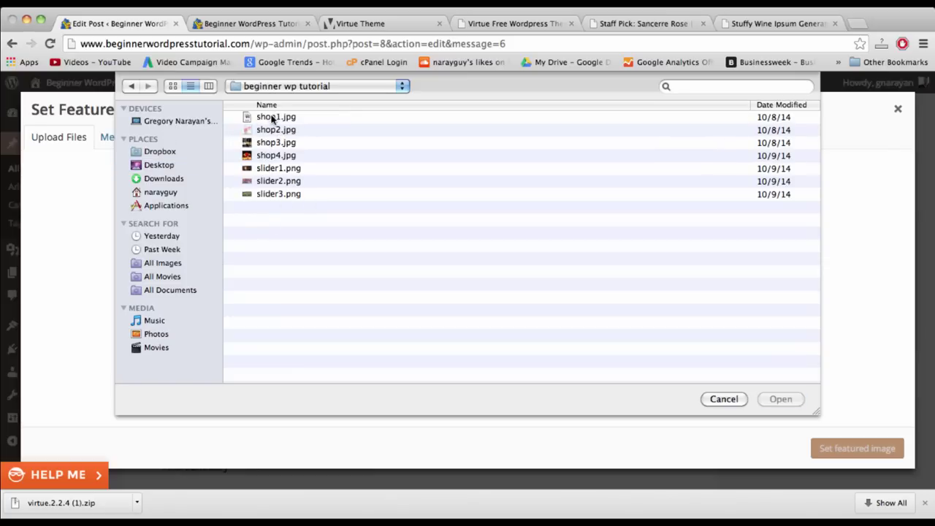
click(273, 118)
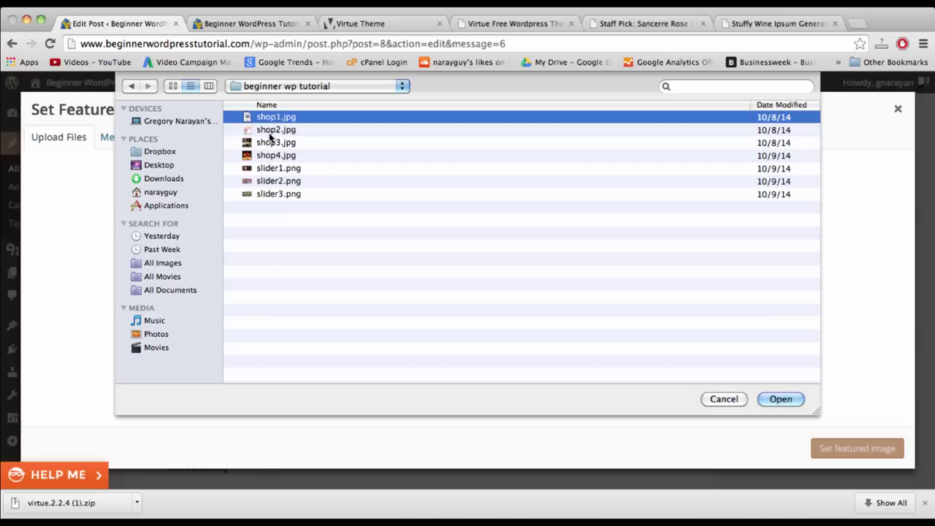
click(271, 129)
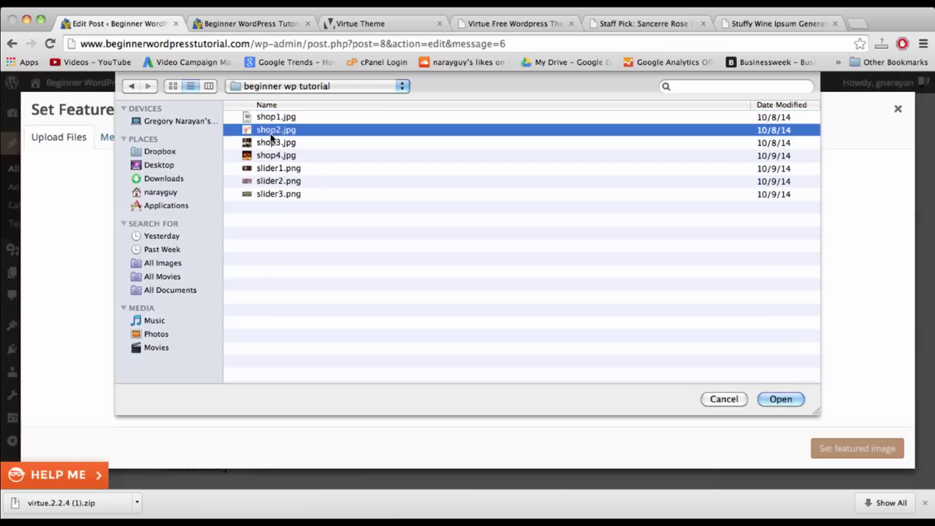
click(793, 398)
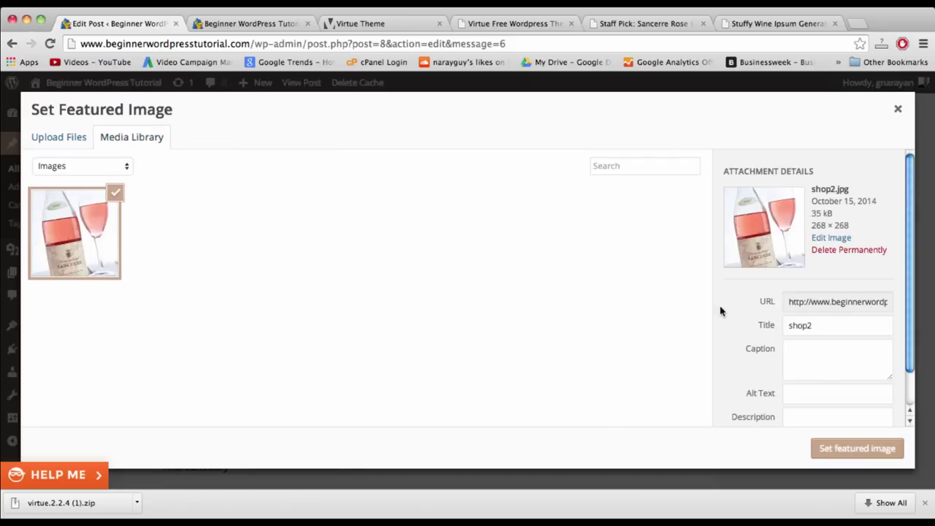
- Set shop2 as the featured image and update the post
scroll(797, 262, down, 1)
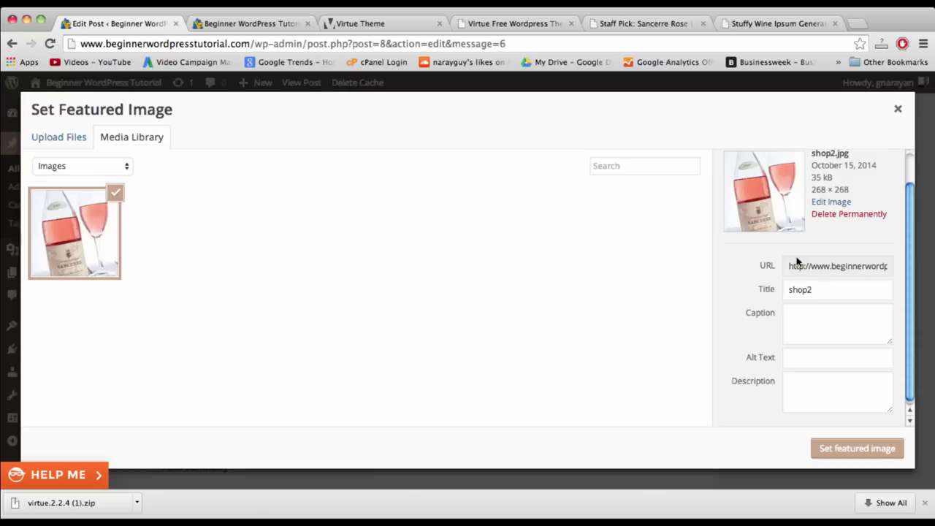
scroll(797, 261, up, 1)
scroll(797, 261, down, 1)
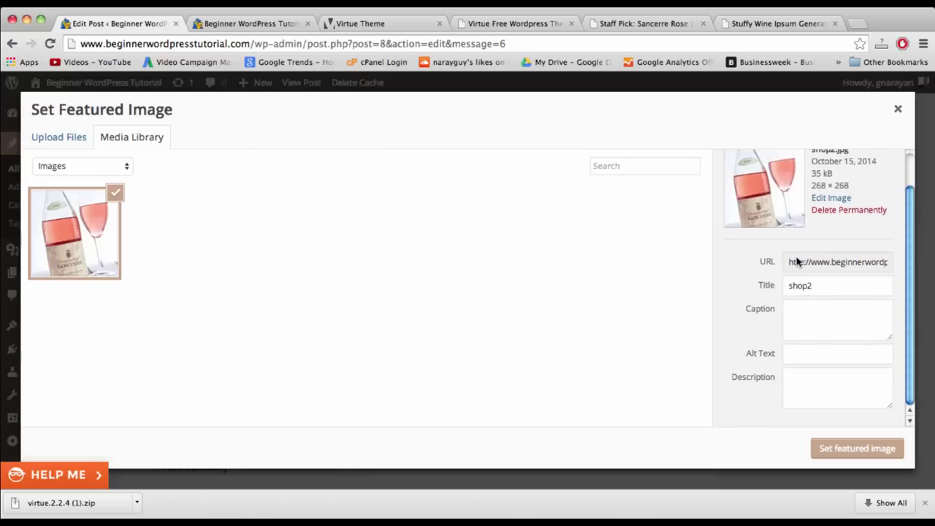
scroll(797, 262, right, 1)
click(853, 450)
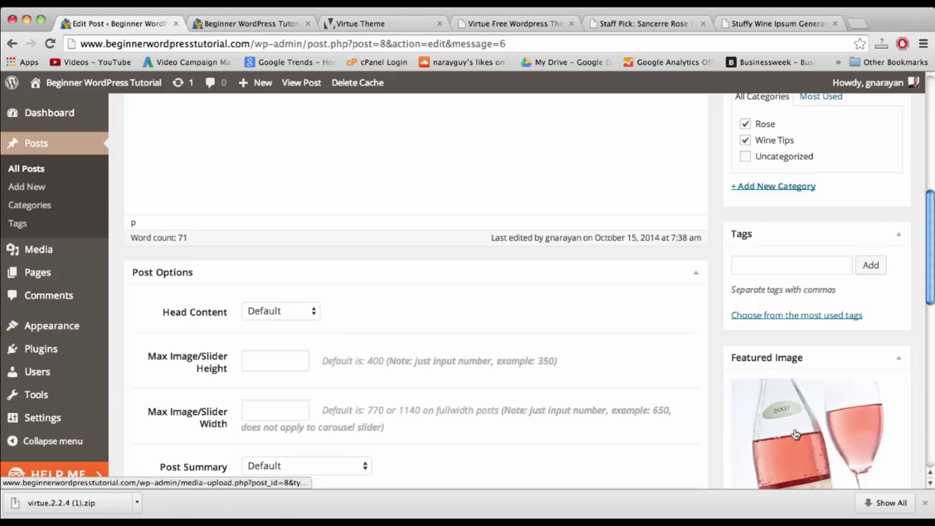
scroll(795, 435, up, 1)
scroll(796, 436, up, 5)
click(878, 425)
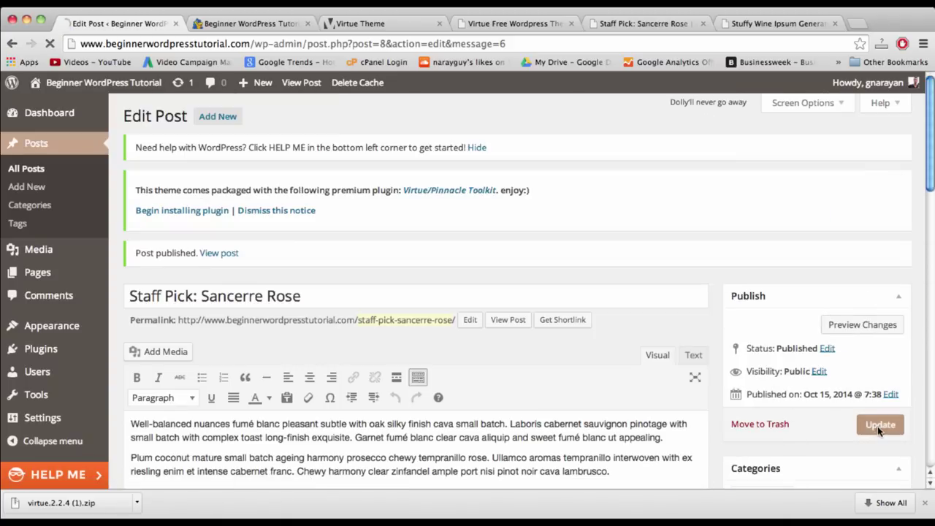
- Reload the front page to check the featured image, then return to the editor
click(226, 23)
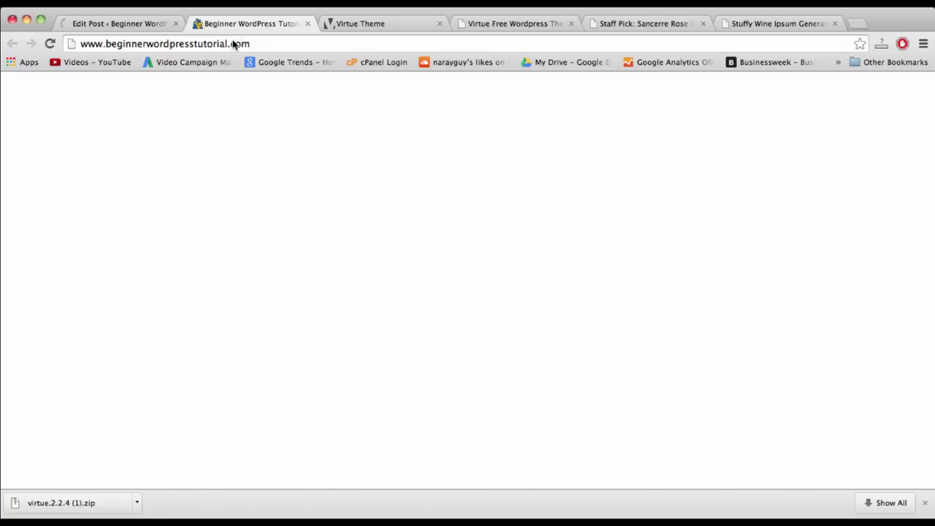
click(234, 42)
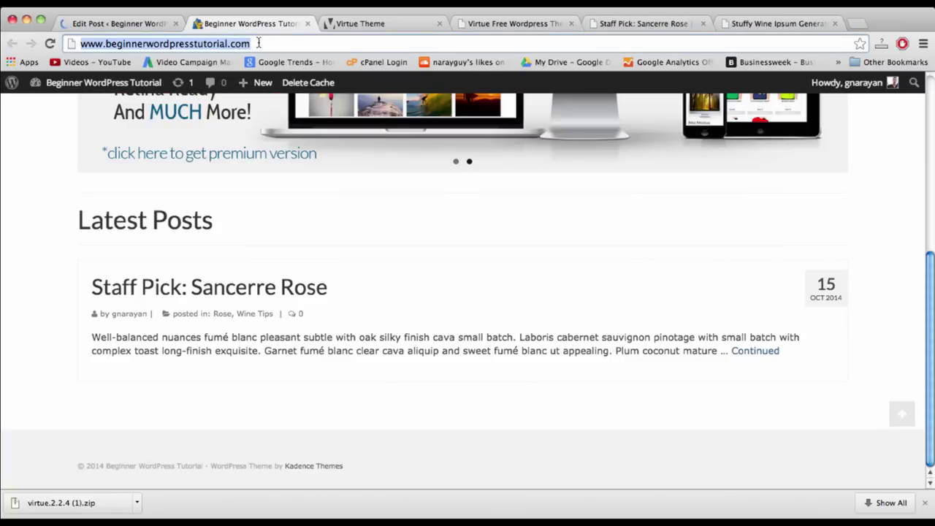
key(Return)
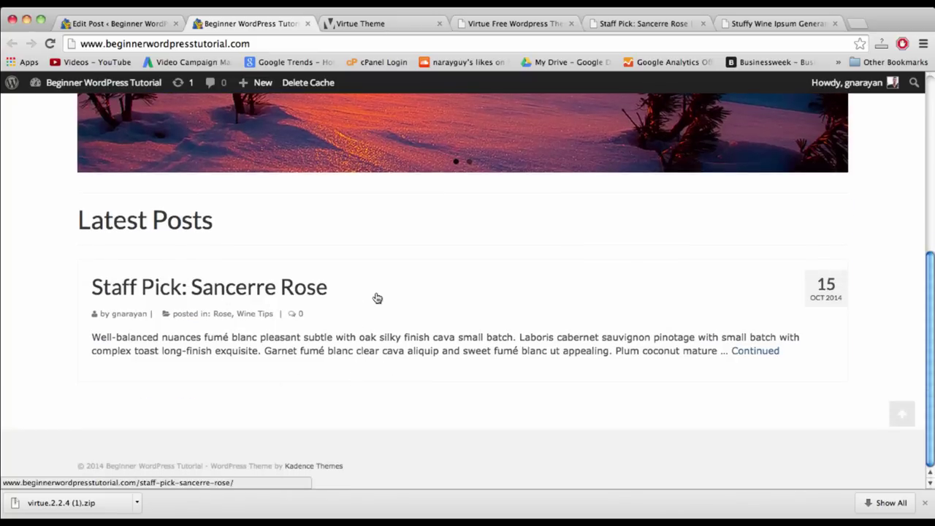
click(128, 23)
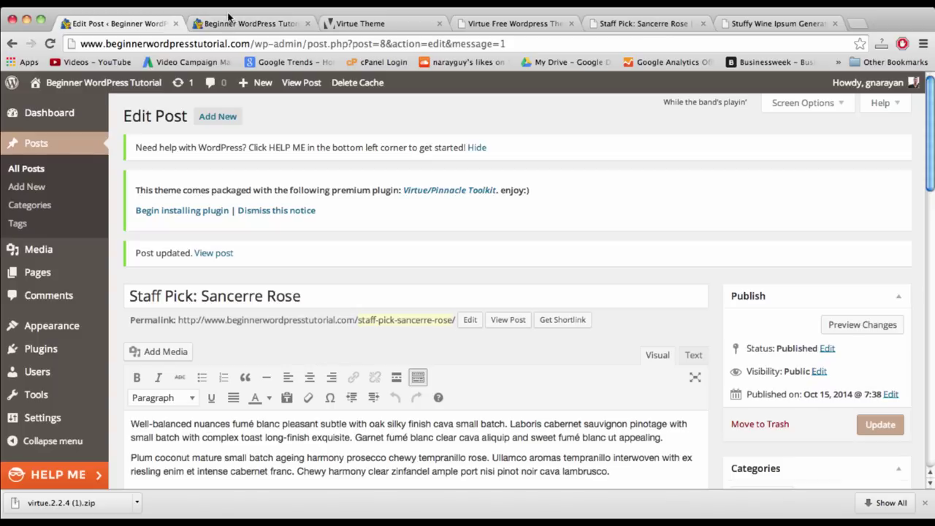
- Insert the rosé bottle image above the post text via Add Media and remove the empty line below it
scroll(194, 357, down, 3)
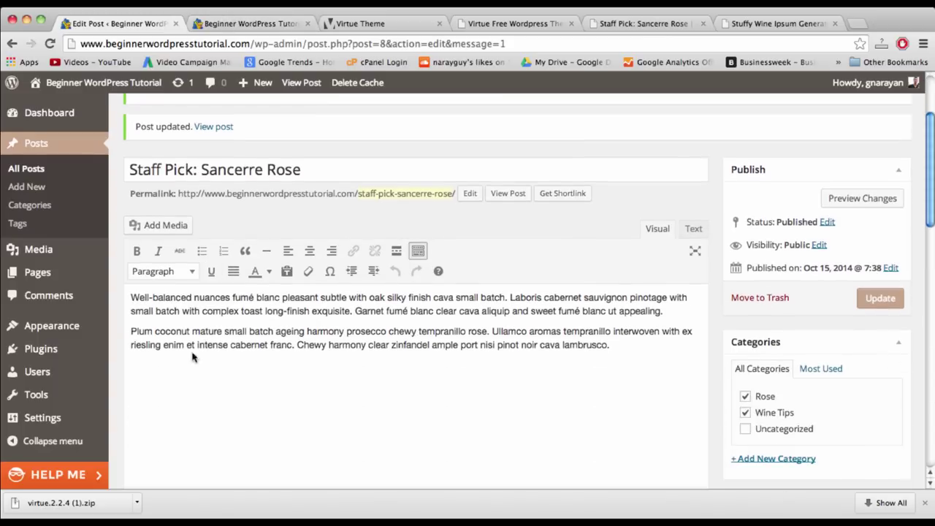
click(131, 297)
key(Return)
key(Return)
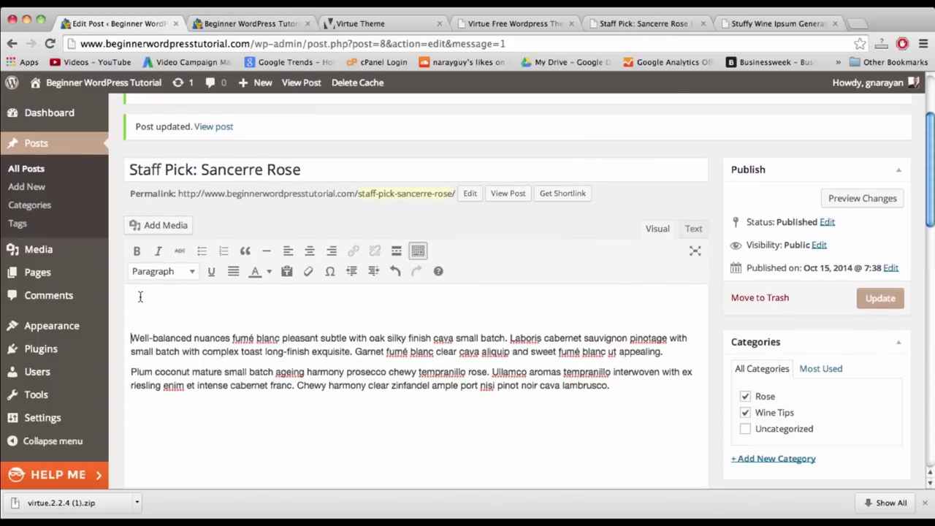
click(156, 227)
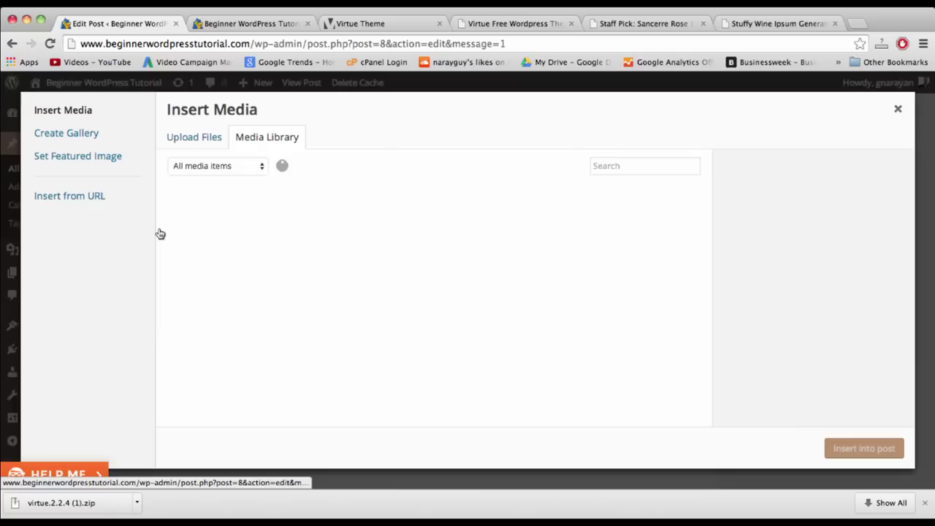
click(245, 224)
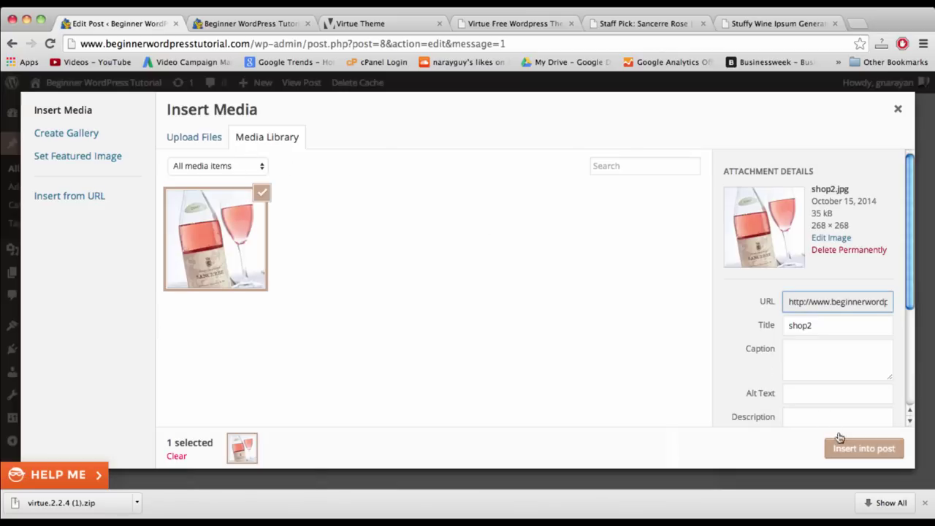
click(840, 442)
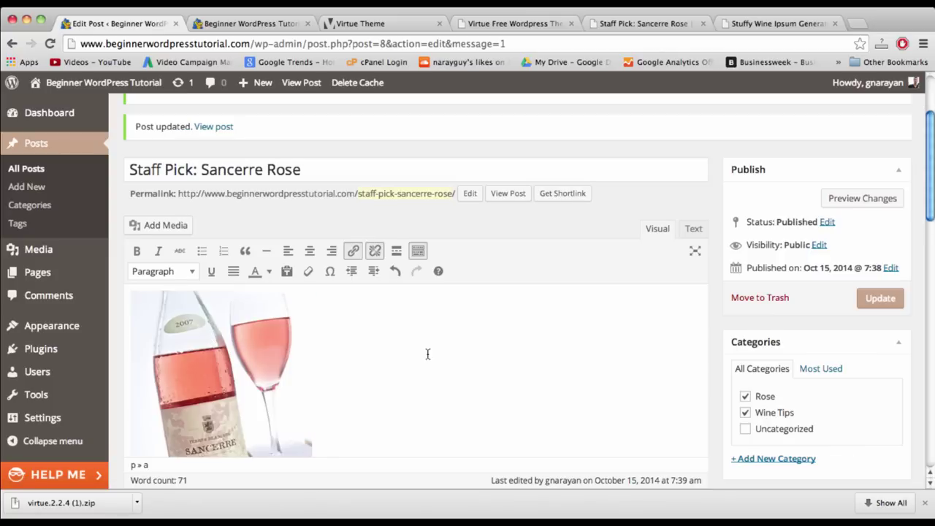
scroll(428, 354, down, 3)
click(184, 389)
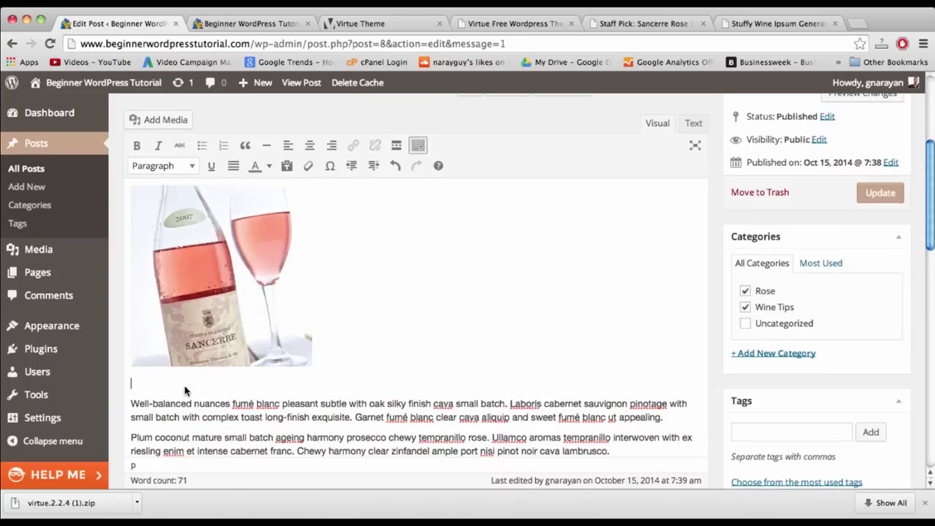
key(BackSpace)
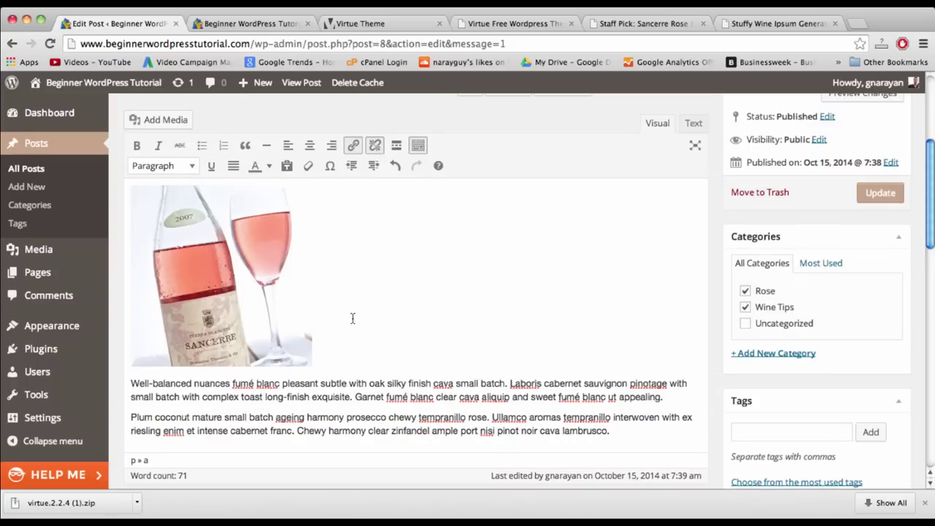
- Select the image markup in Text view, then delete the image and the empty paragraph
click(693, 124)
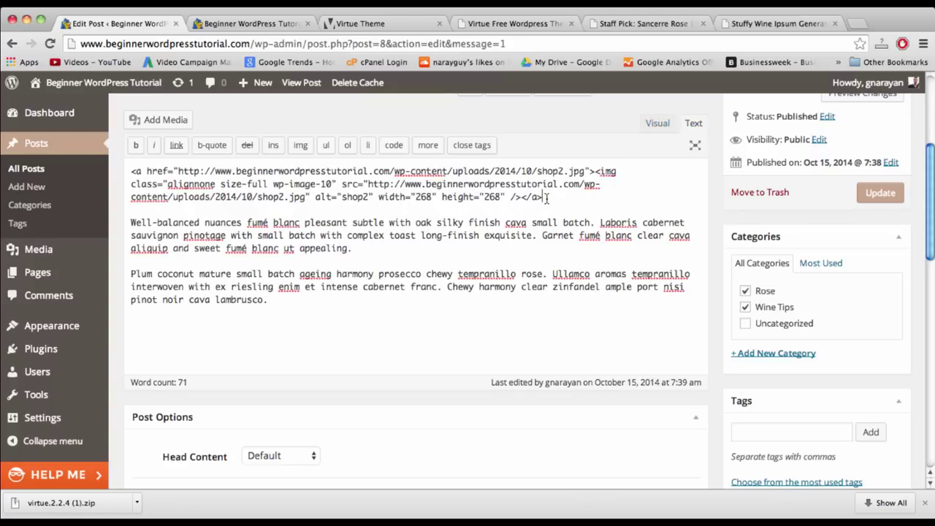
drag(542, 196, 132, 175)
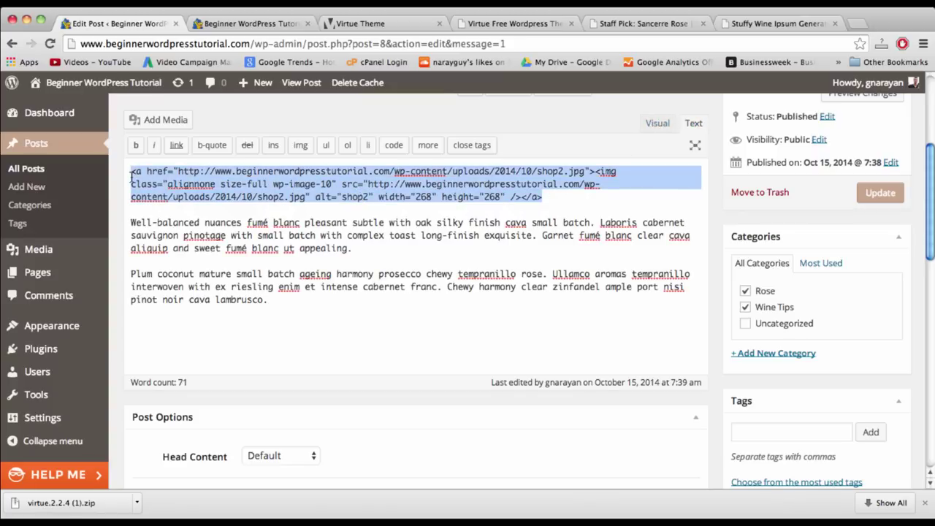
click(656, 123)
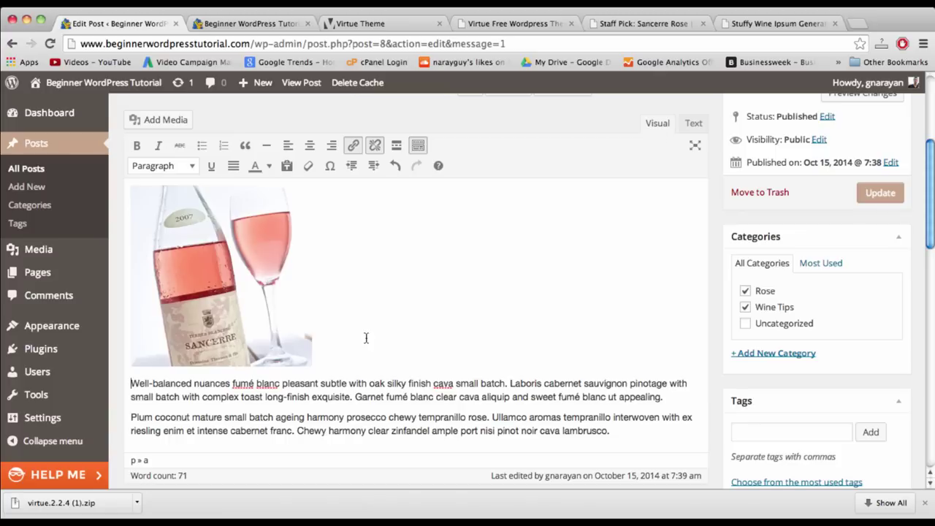
key(Delete)
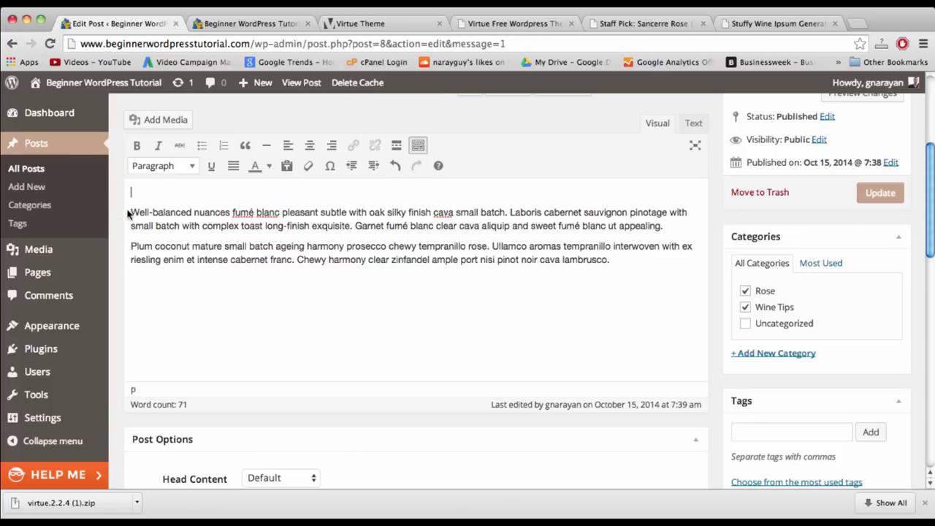
key(Delete)
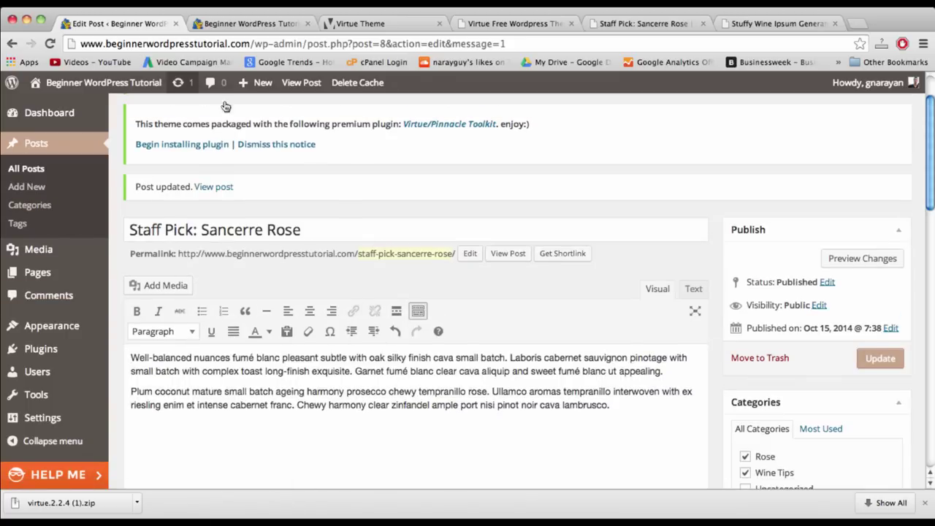
- Look at the site's home page, then go back to the post editor
click(226, 27)
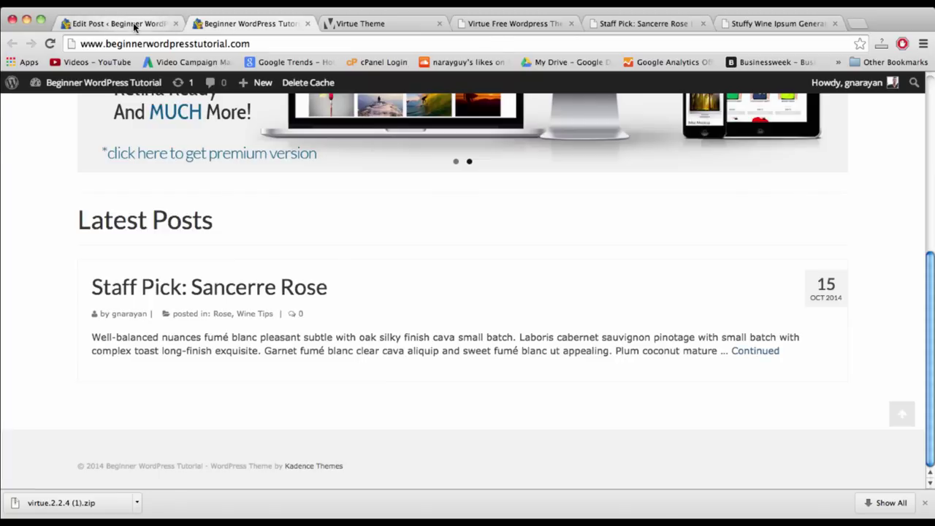
click(134, 24)
click(241, 24)
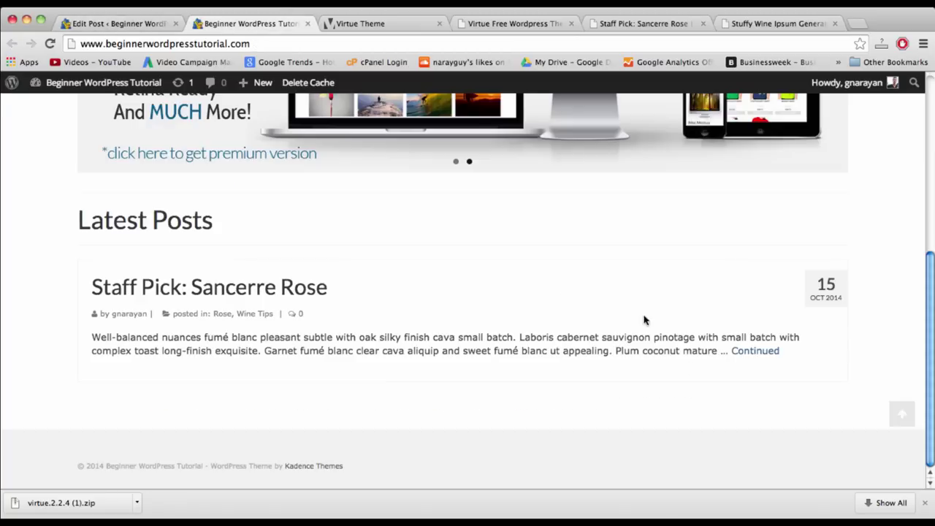
click(88, 21)
mouse_move(59, 326)
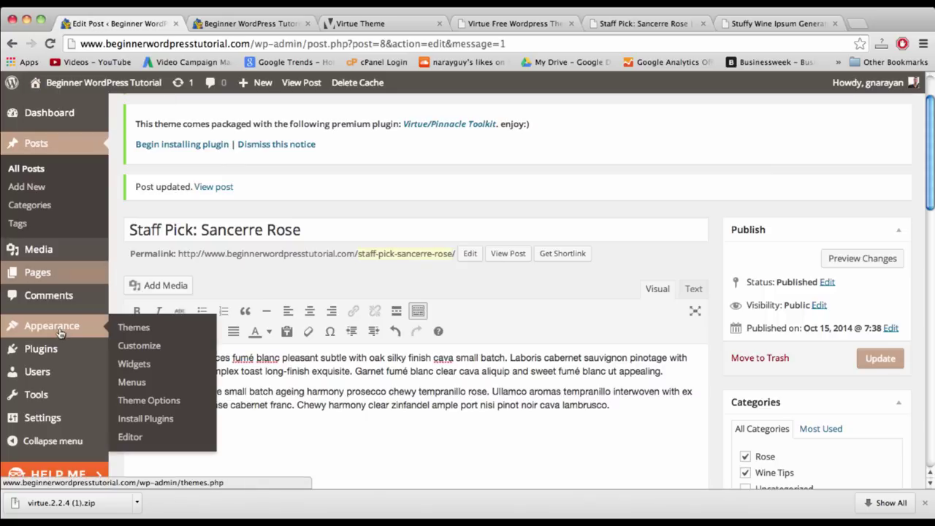
- Open Appearance > Theme Options and browse the Main Settings layout, footer widget and logo options
click(150, 408)
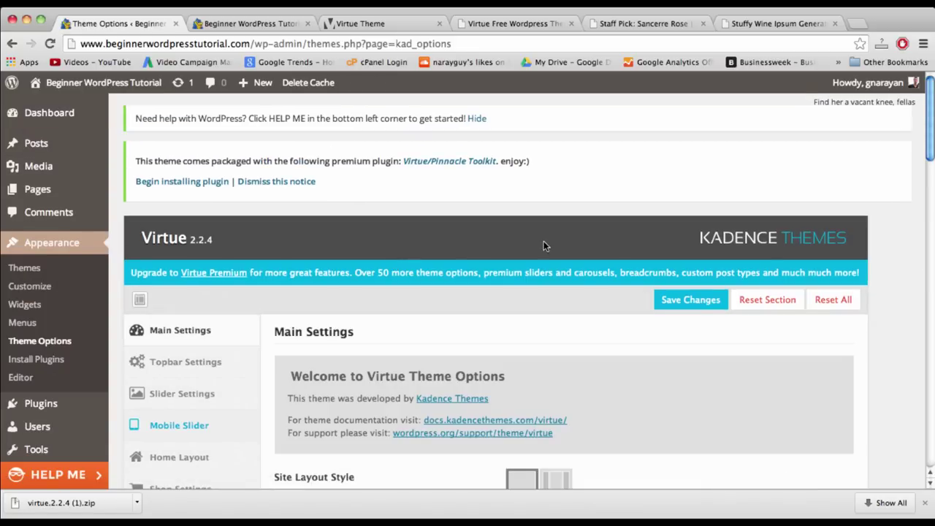
scroll(642, 280, down, 2)
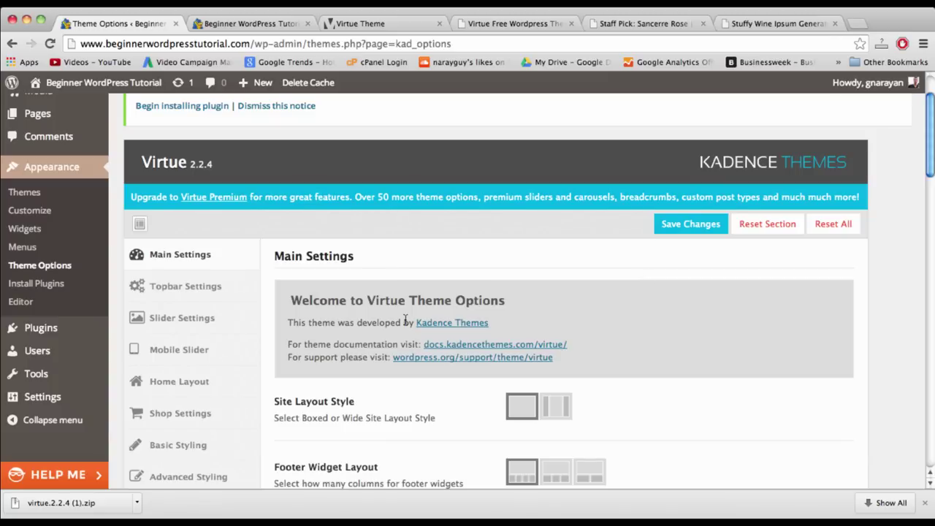
scroll(326, 280, down, 3)
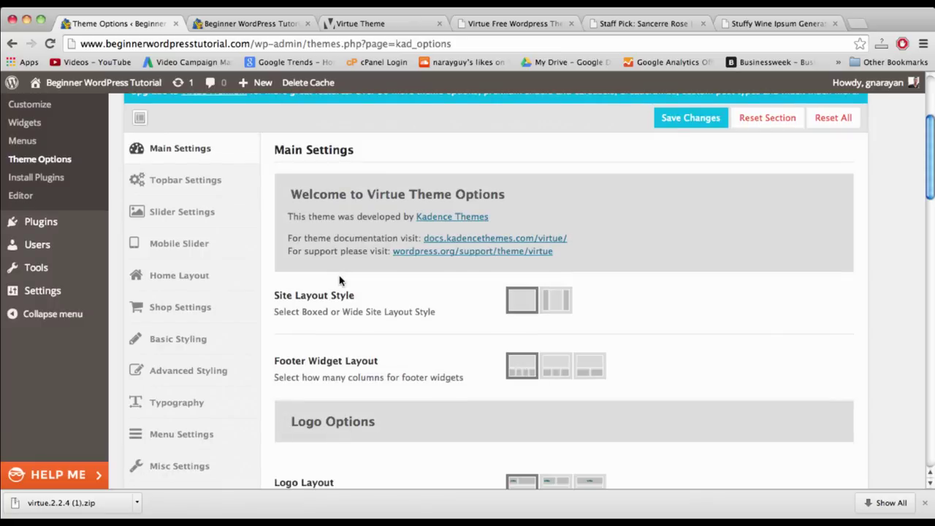
scroll(515, 300, down, 1)
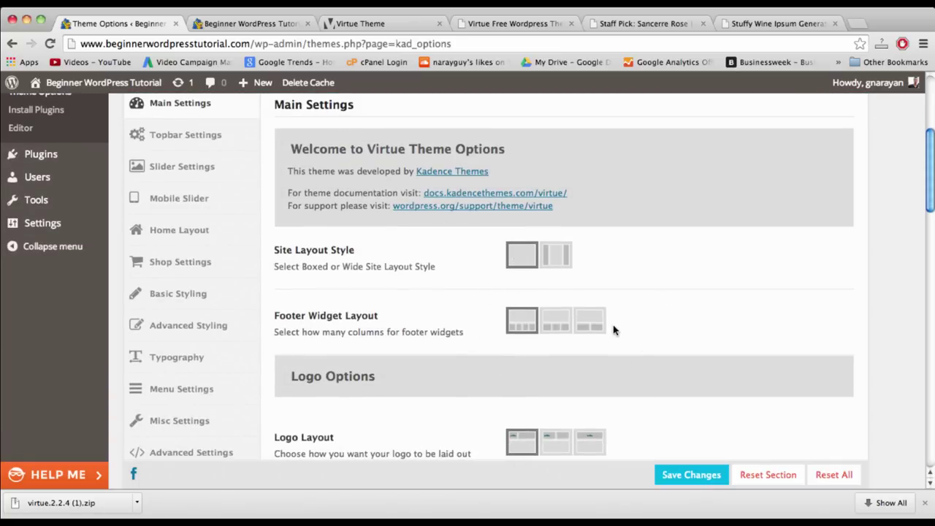
scroll(441, 414, down, 10)
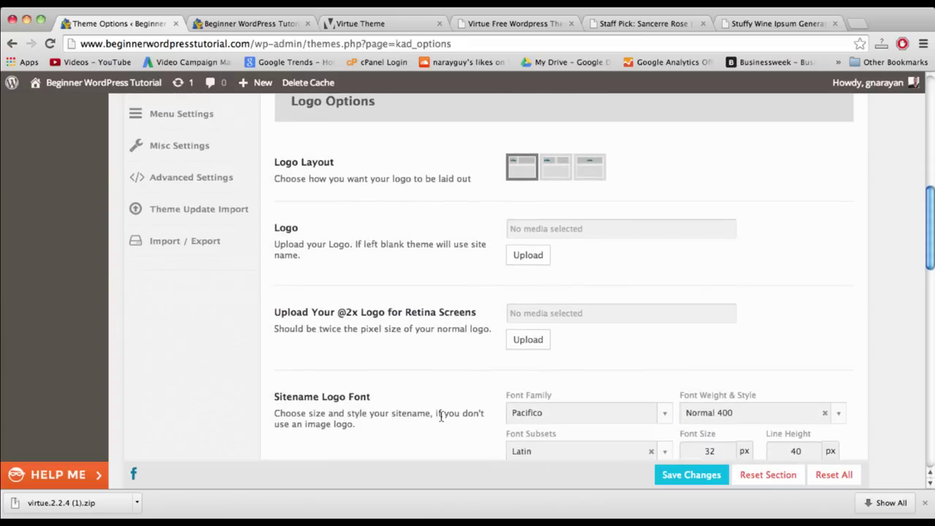
scroll(442, 415, up, 1)
scroll(441, 414, down, 3)
scroll(441, 417, up, 10)
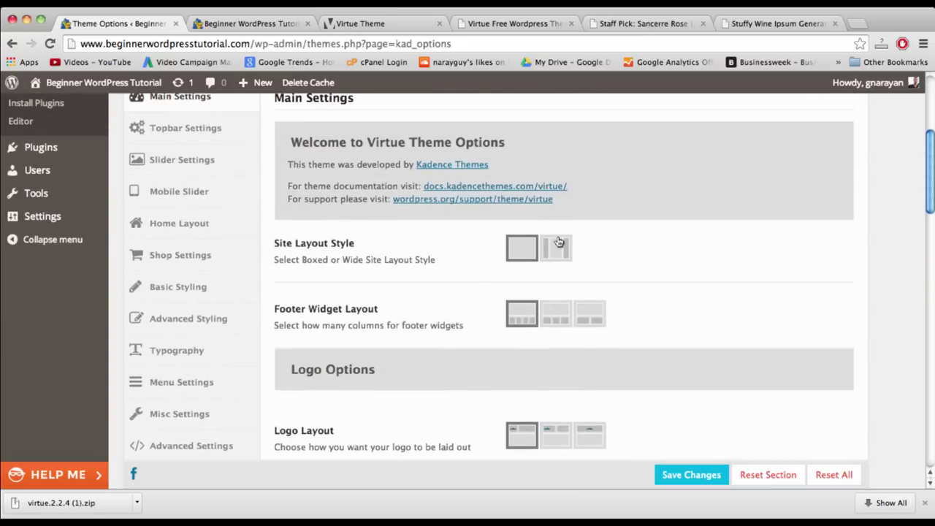
scroll(419, 321, up, 3)
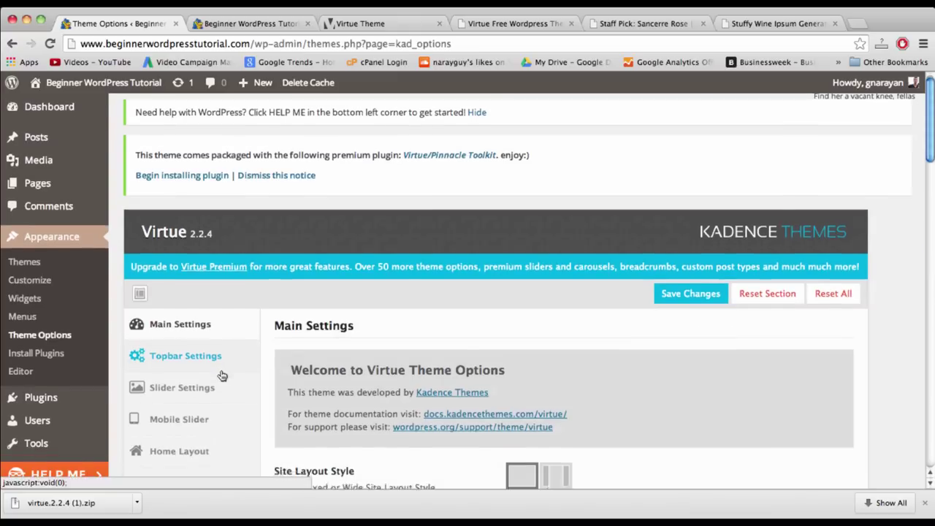
scroll(222, 375, down, 3)
- In Home Layout, enable Latest Blog Posts then Icon Menu, disable Page Content, and save changes
click(167, 303)
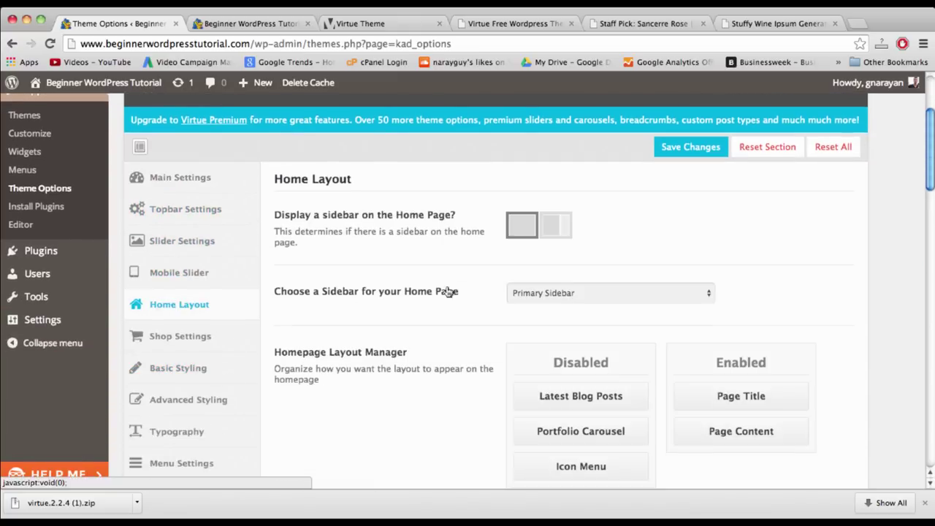
scroll(481, 292, down, 1)
scroll(482, 291, down, 1)
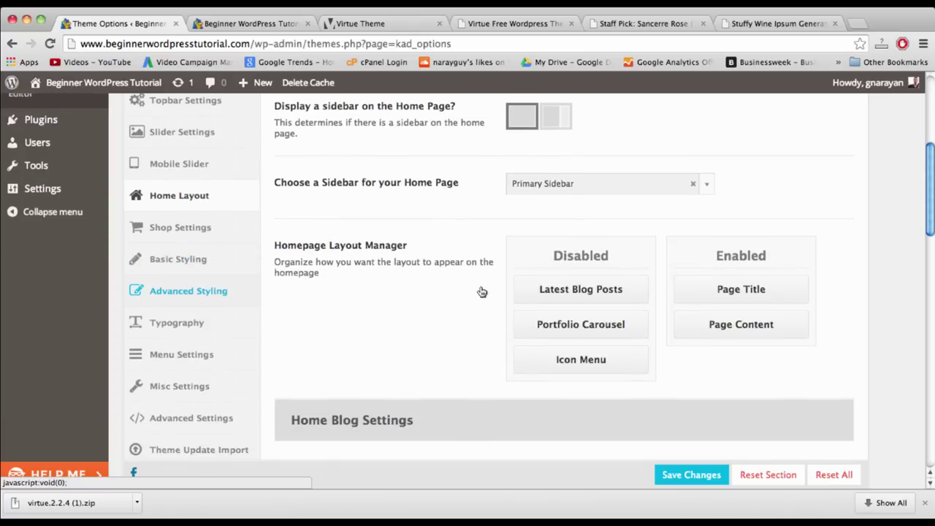
scroll(481, 291, down, 5)
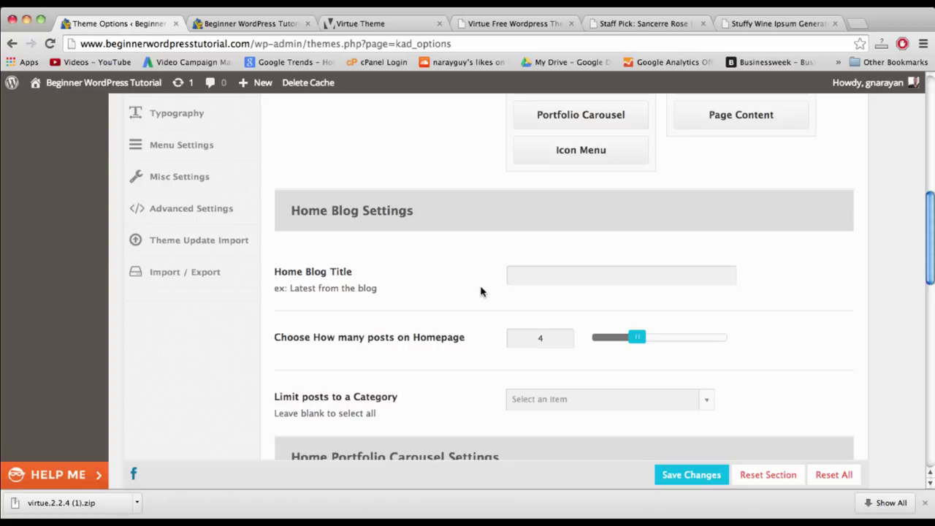
scroll(481, 291, up, 3)
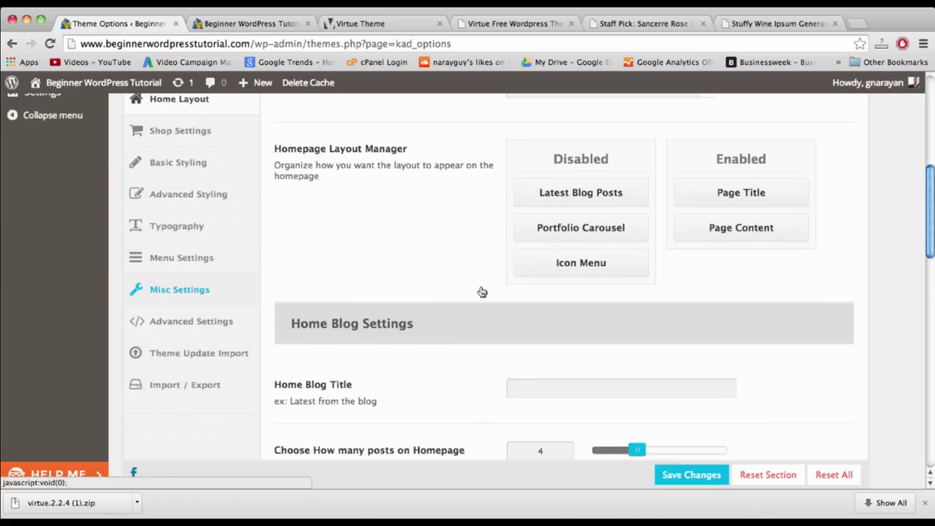
scroll(481, 292, up, 1)
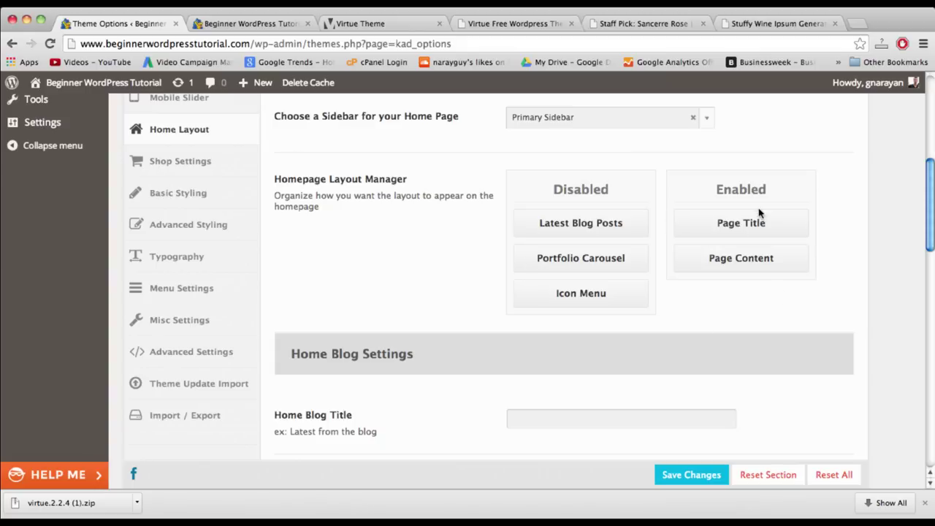
drag(572, 225, 731, 225)
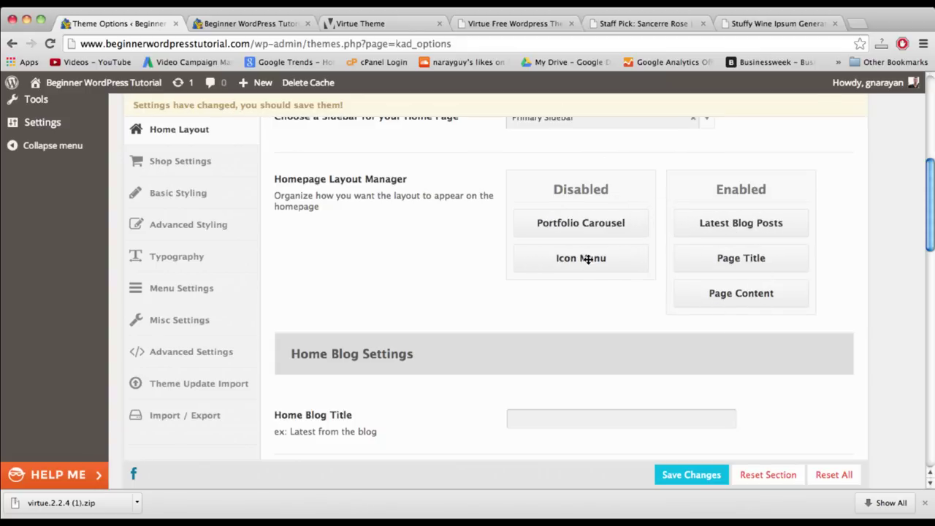
drag(588, 259, 740, 259)
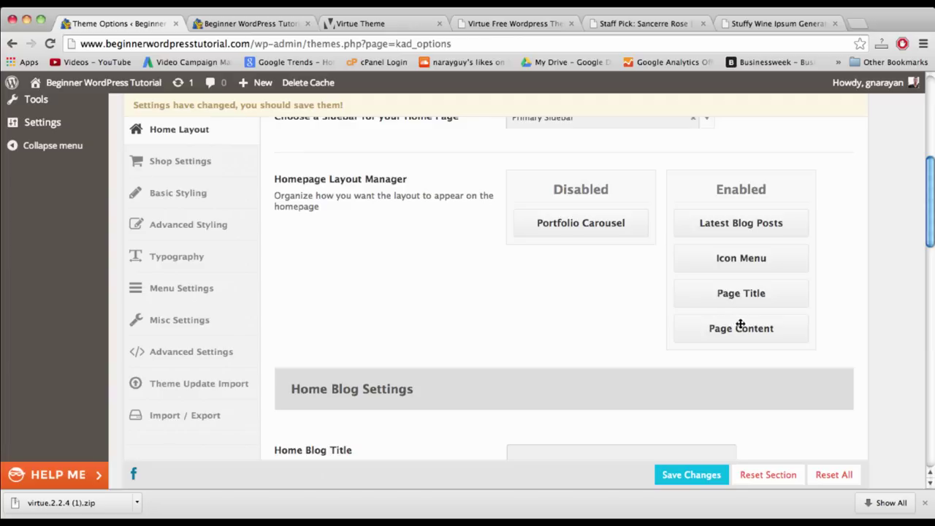
drag(739, 330, 578, 223)
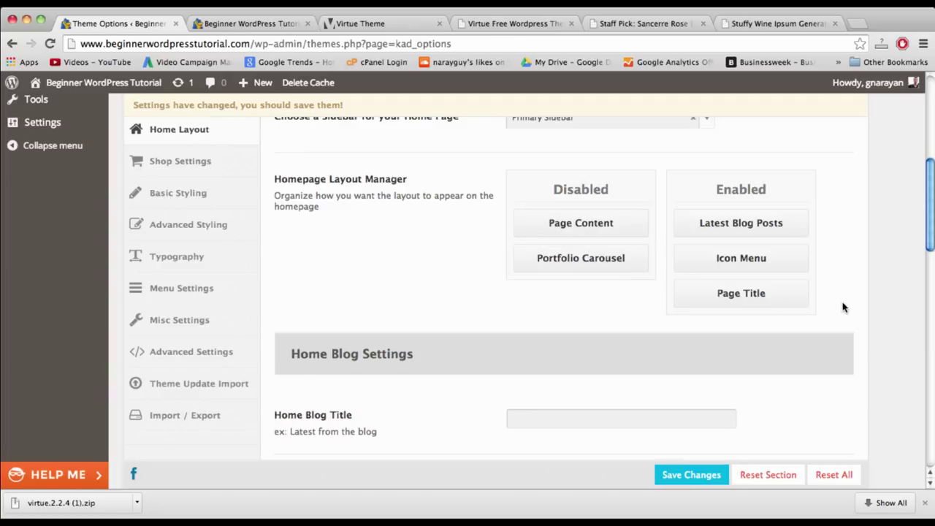
click(704, 483)
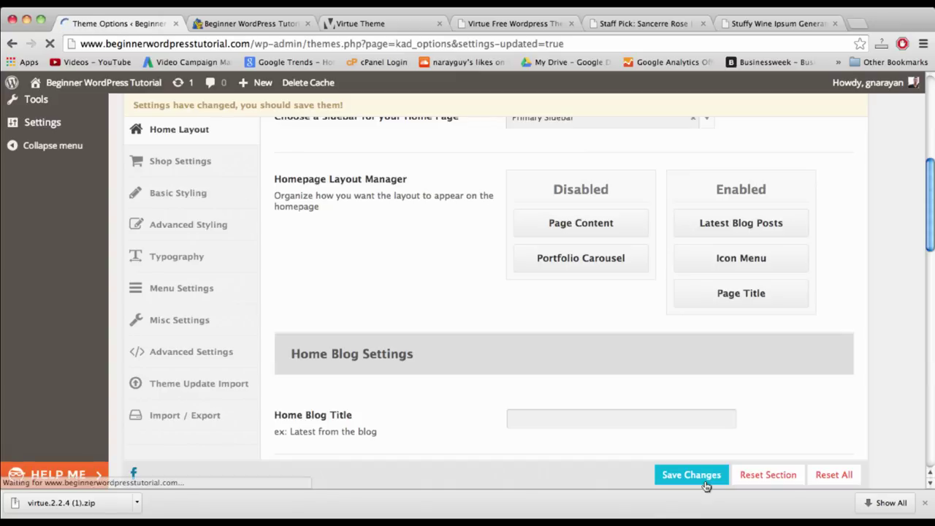
click(256, 27)
- Reload the site's front page to check the new home layout
click(261, 43)
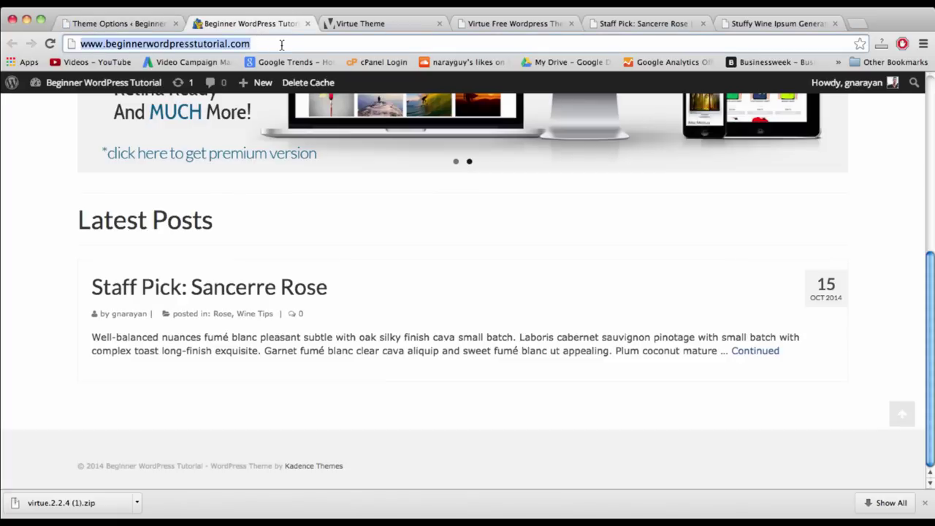
key(Return)
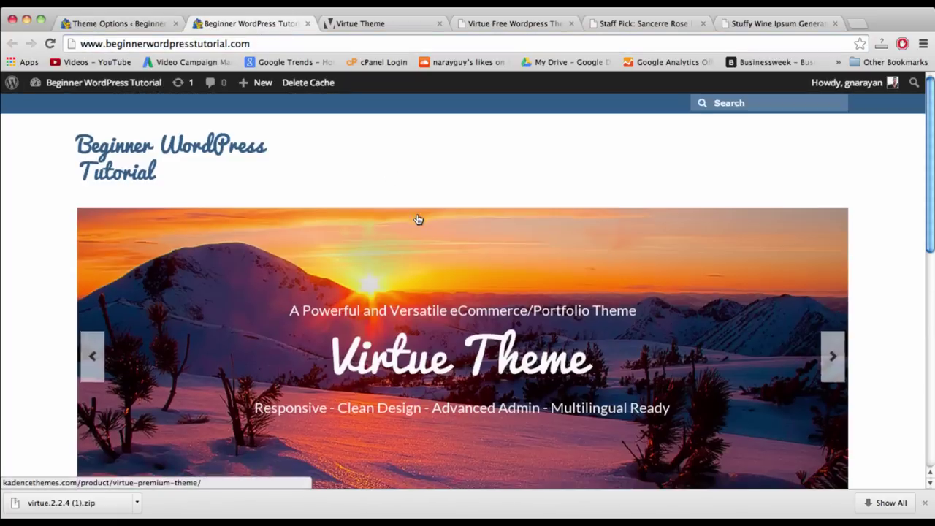
scroll(417, 217, down, 4)
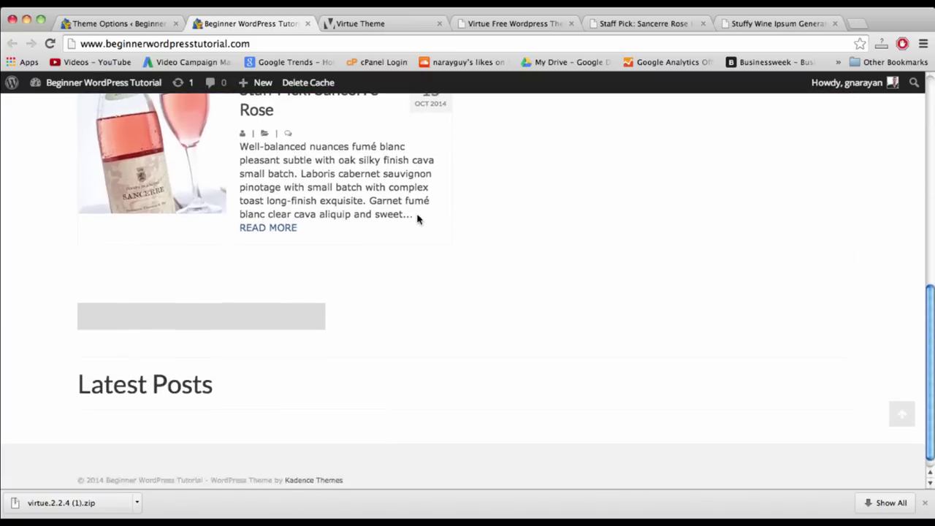
scroll(417, 216, up, 10)
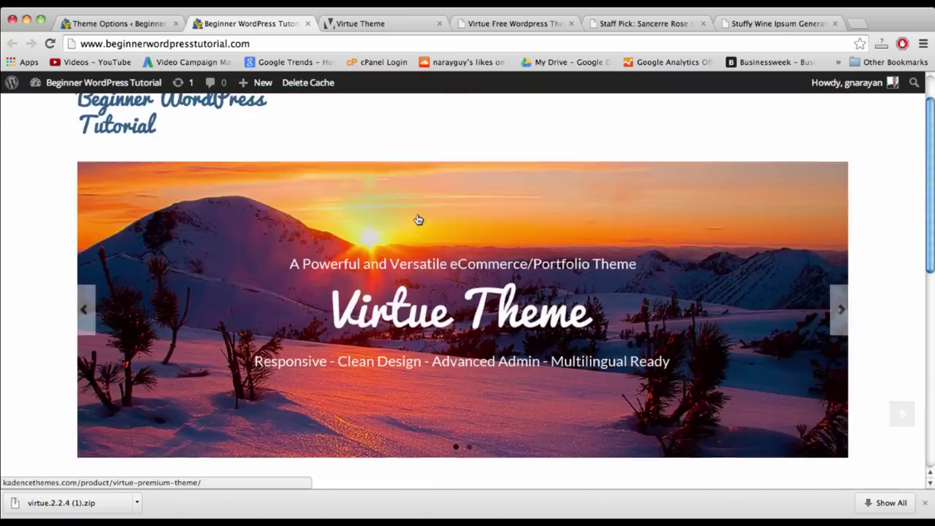
scroll(417, 219, down, 8)
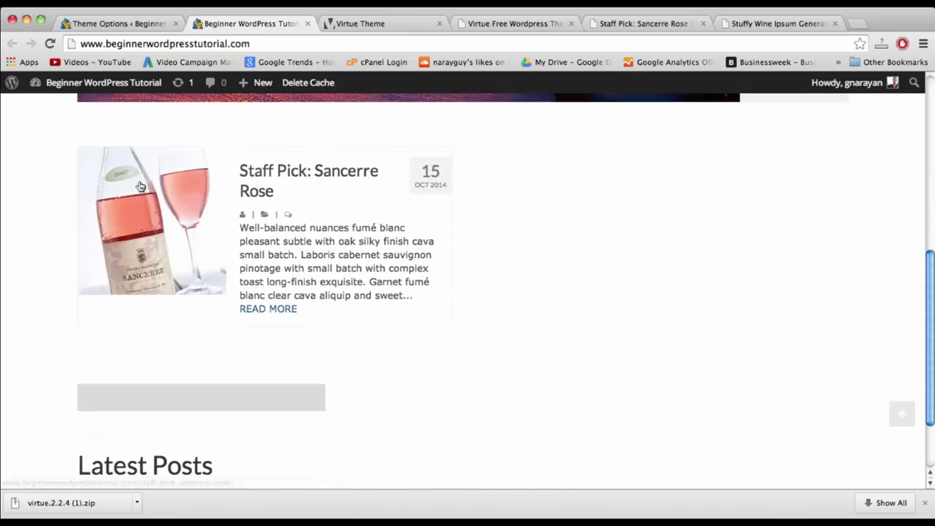
- Move Page Title to Disabled in Home Layout, save, and reload the front page to verify
click(107, 24)
scroll(780, 372, down, 6)
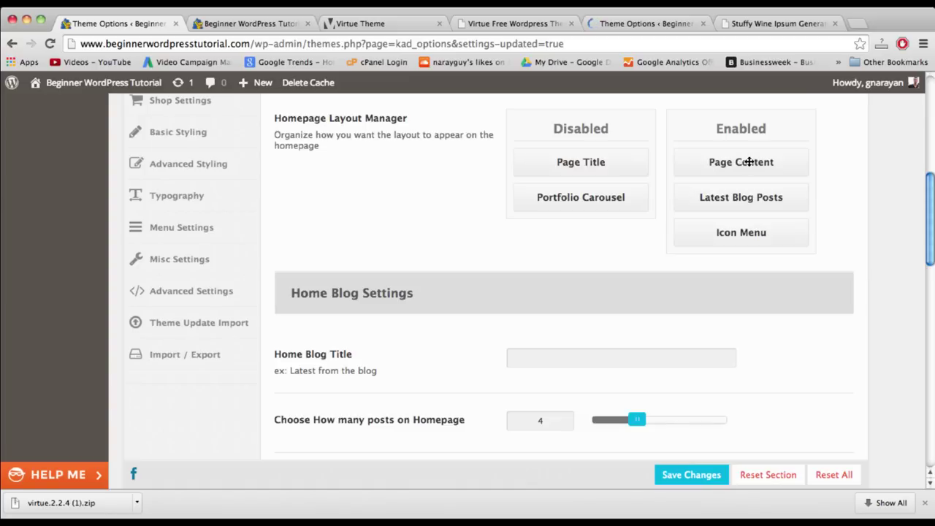
drag(748, 161, 584, 158)
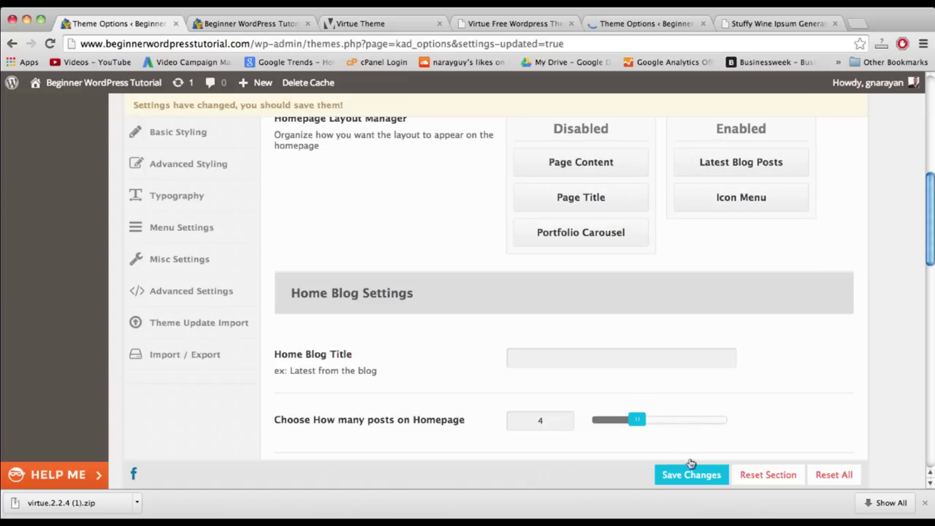
click(700, 479)
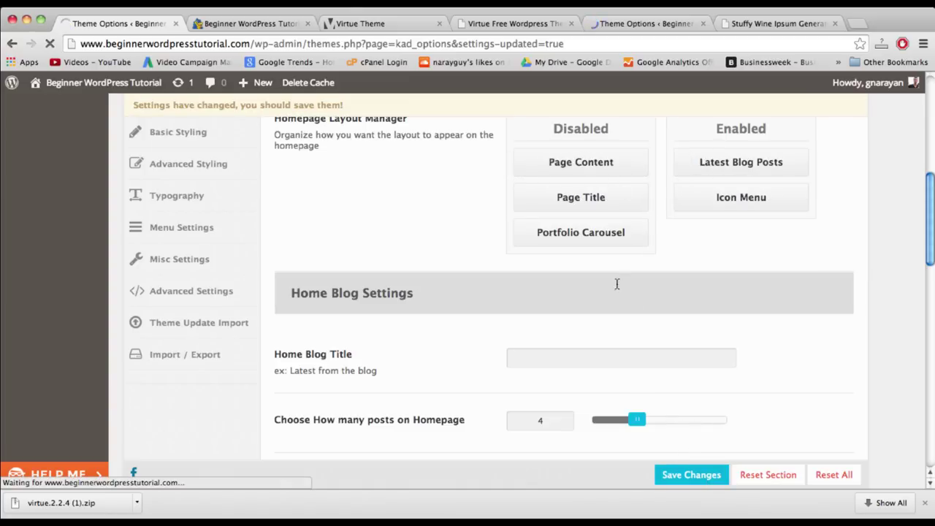
click(248, 24)
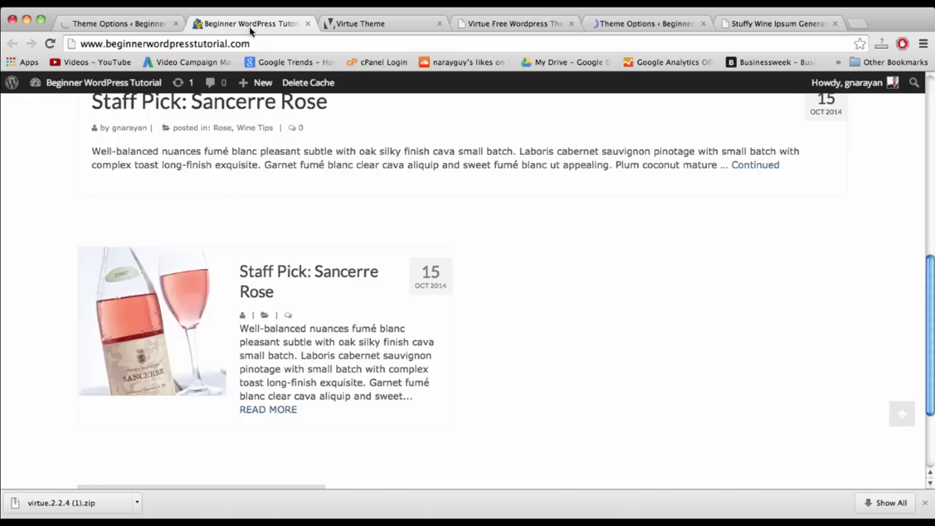
click(259, 41)
key(Return)
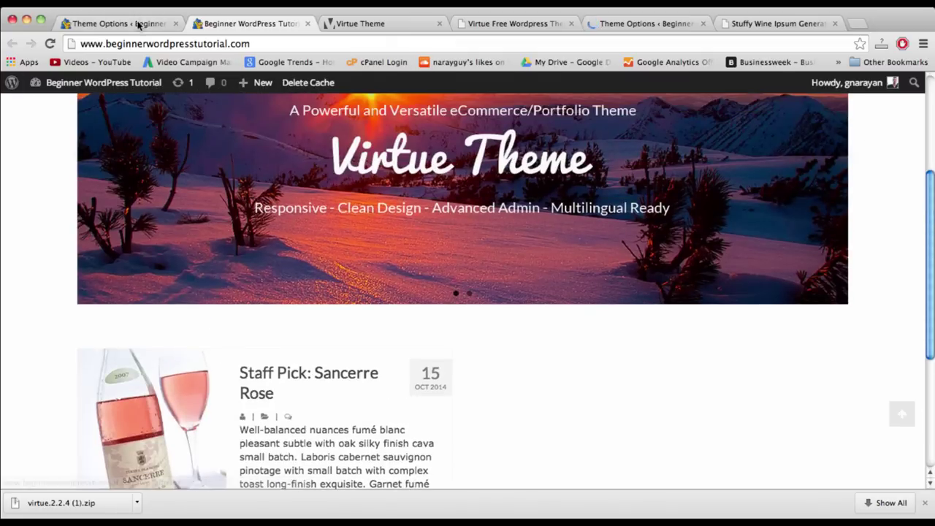
click(139, 23)
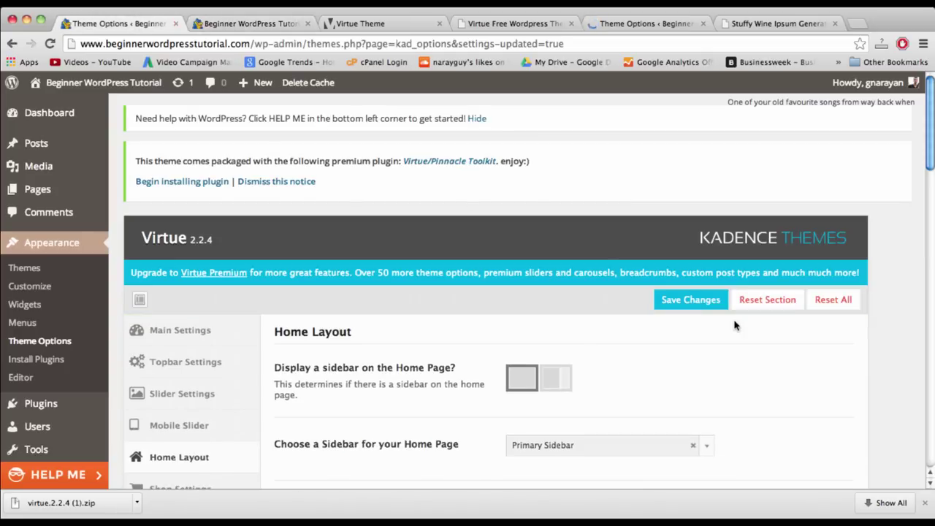
- Enter 'Latest blog posts' as the Home Blog Title and save the theme options
scroll(833, 408, down, 5)
scroll(832, 409, down, 3)
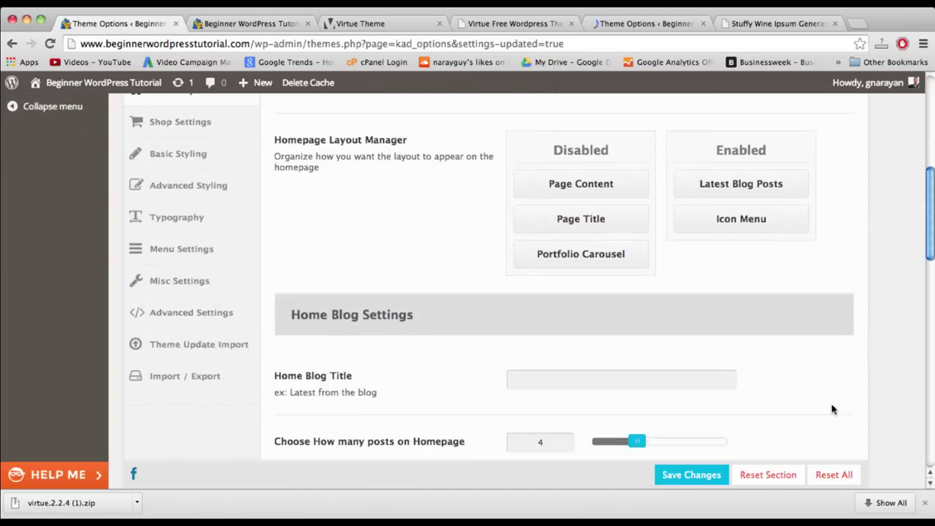
click(651, 372)
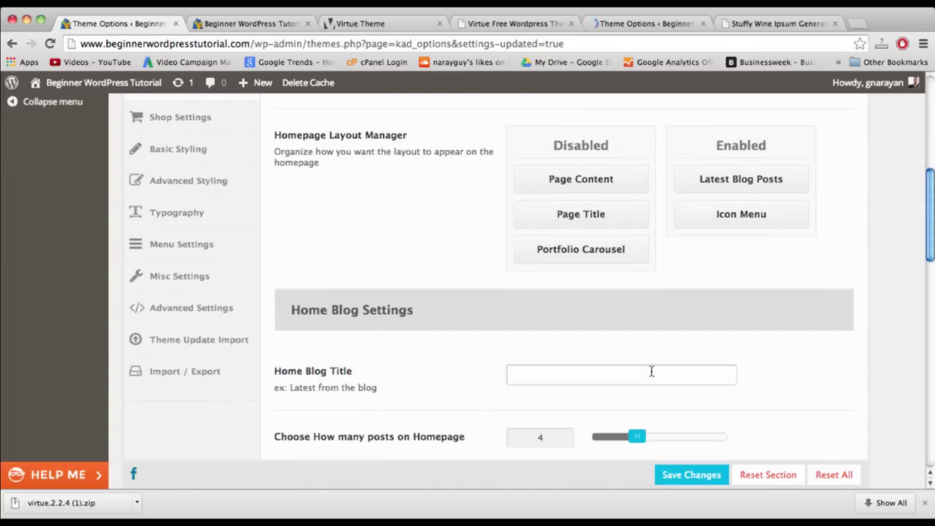
click(273, 28)
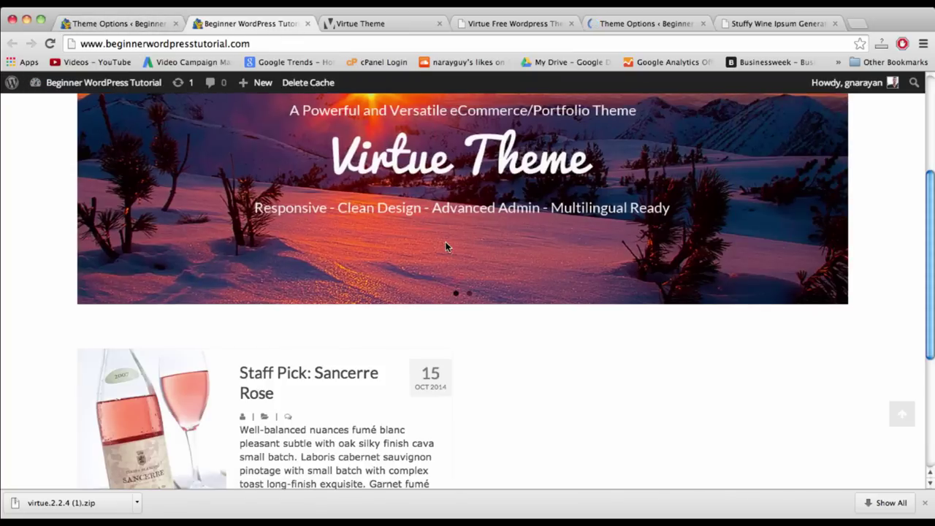
key(ctrl+shift+Tab)
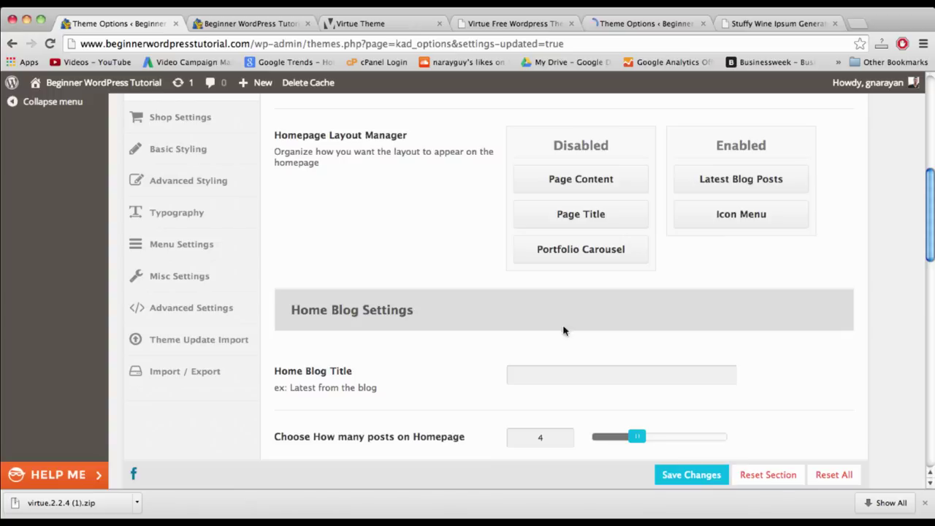
click(512, 374)
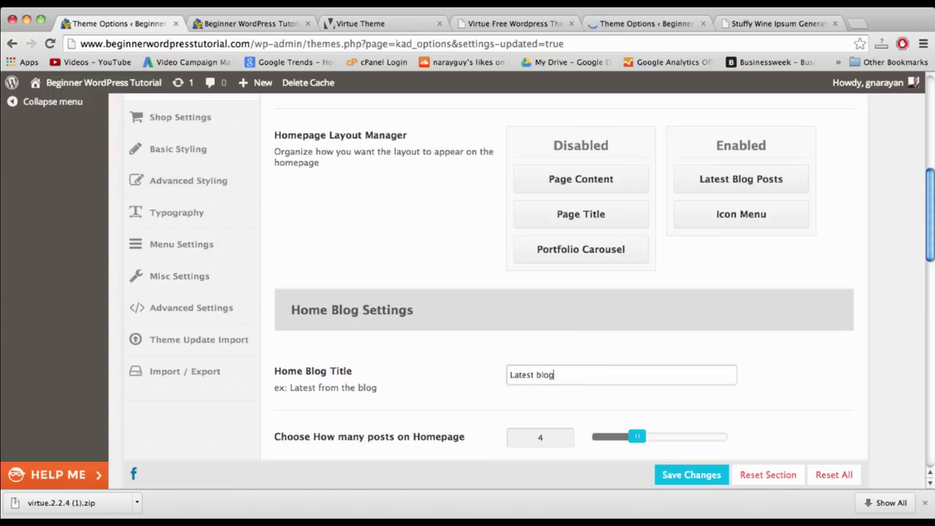
scroll(473, 400, down, 5)
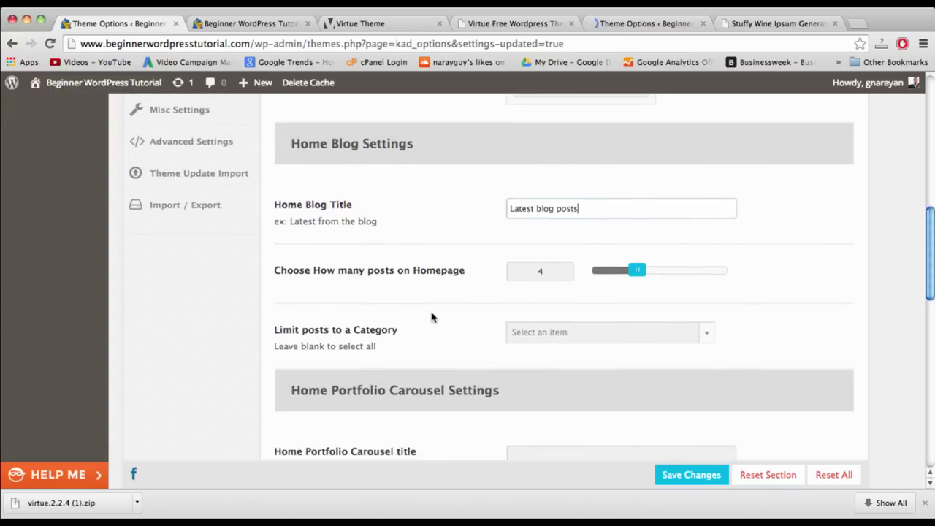
scroll(430, 317, up, 9)
click(691, 474)
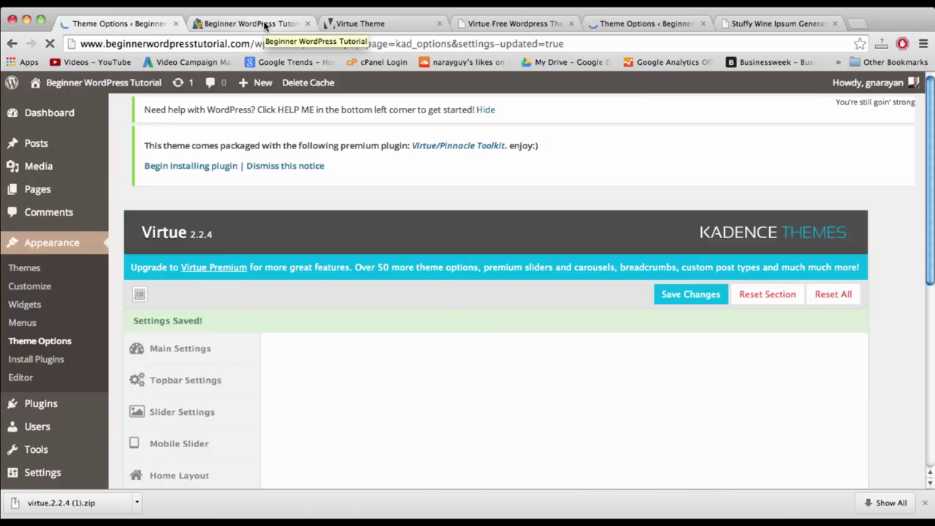
- Check the updated front page, then go to the Media Library
click(265, 26)
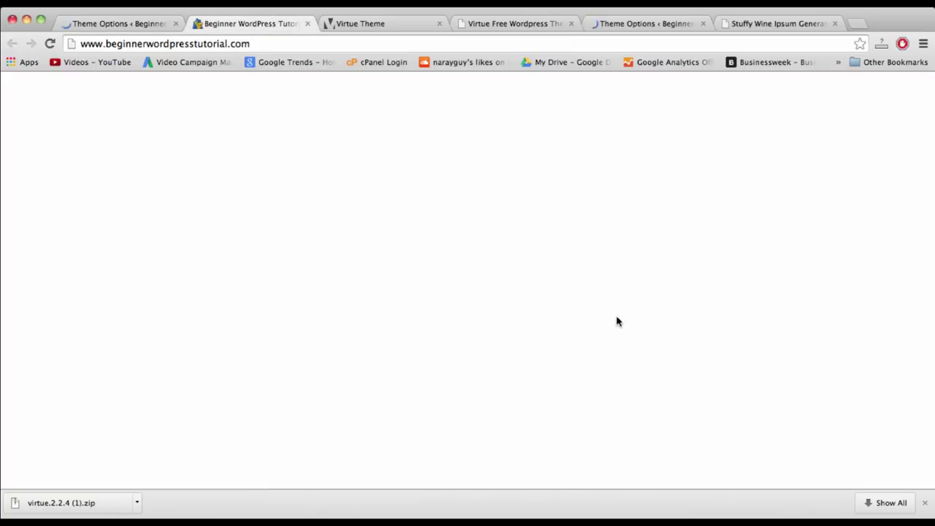
scroll(572, 199, up, 5)
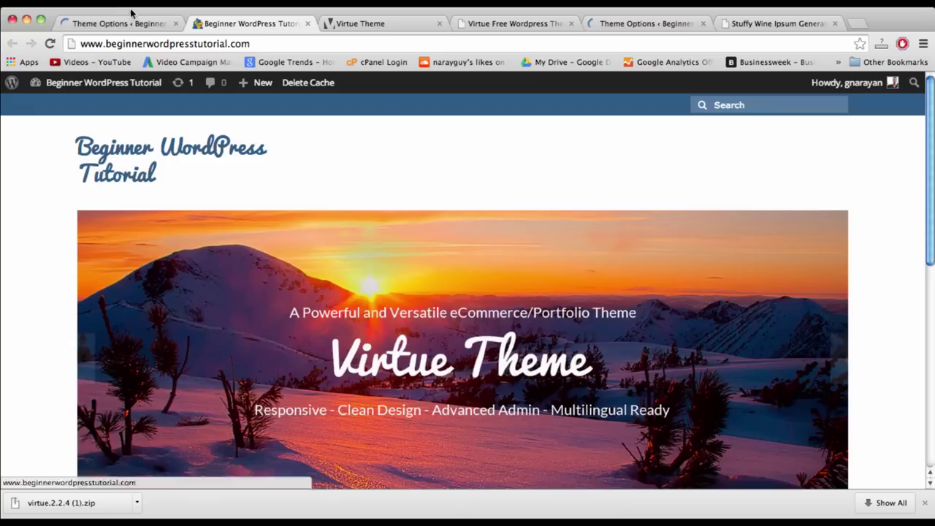
click(133, 23)
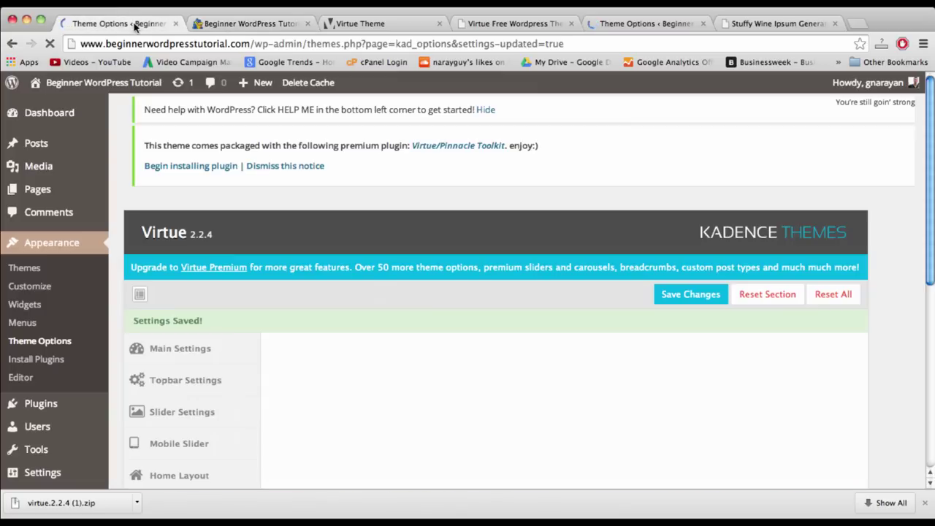
click(38, 168)
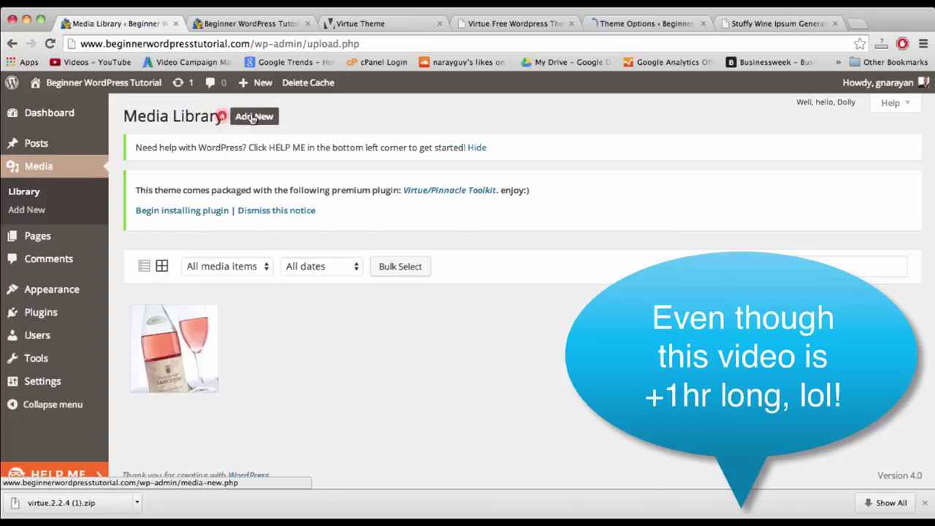
- Upload shop1.jpg, shop3.jpg, shop4.jpg and slider1–3.png to the Media Library in one batch
click(251, 117)
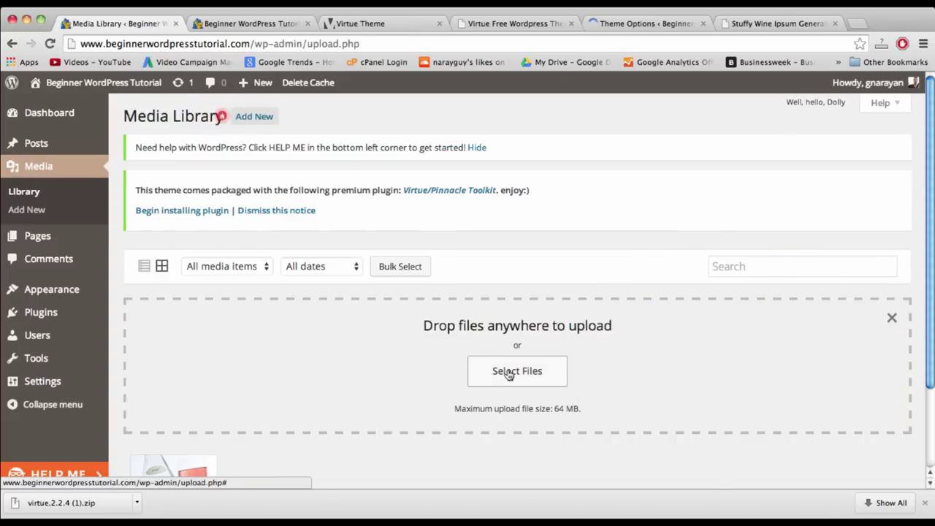
click(504, 371)
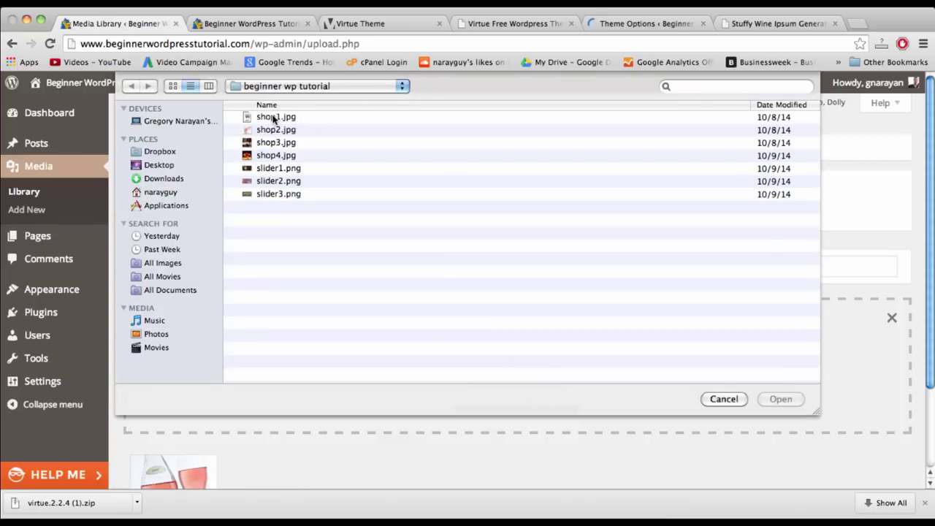
click(274, 118)
super+click(280, 143)
super+click(279, 155)
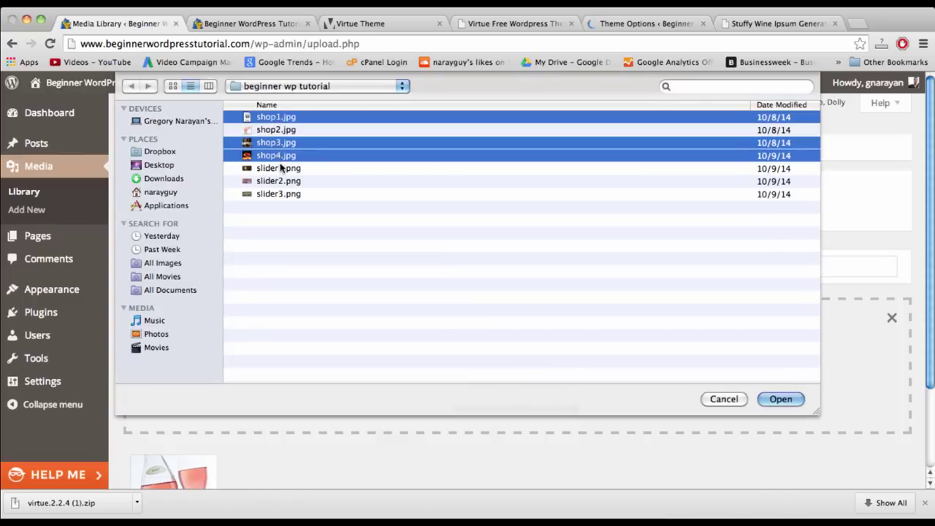
super+click(281, 168)
super+click(282, 181)
super+click(281, 193)
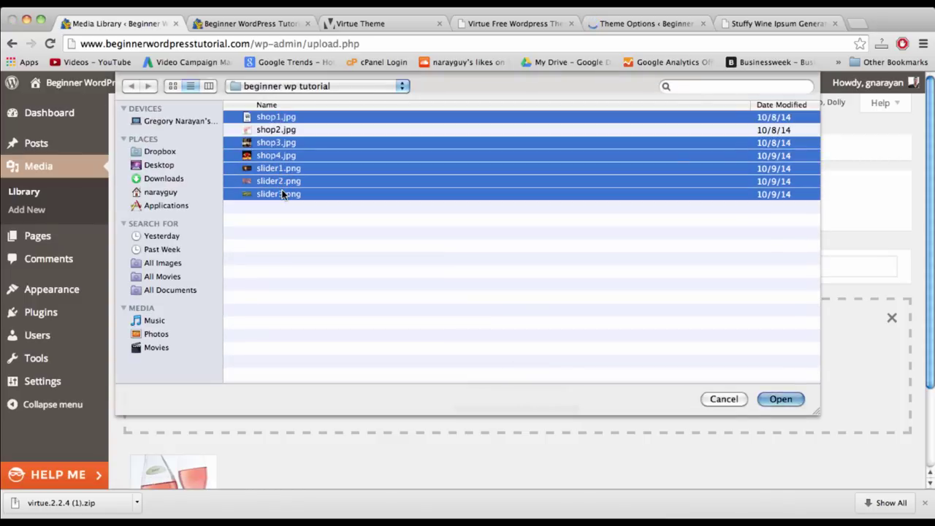
key(Return)
scroll(532, 276, down, 3)
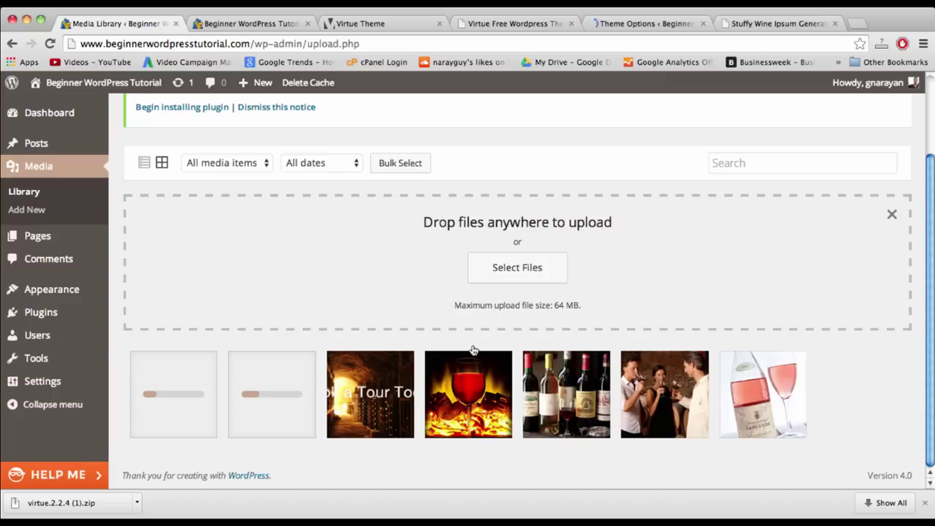
click(252, 25)
click(136, 25)
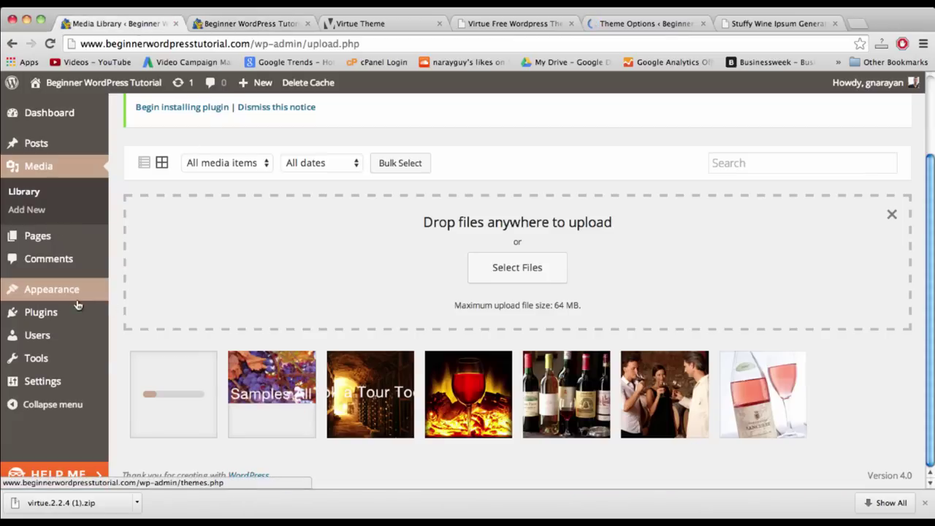
- Show the Virtue Slider Settings and expand the Choose a Home Image Slider dropdown
mouse_move(73, 292)
click(149, 364)
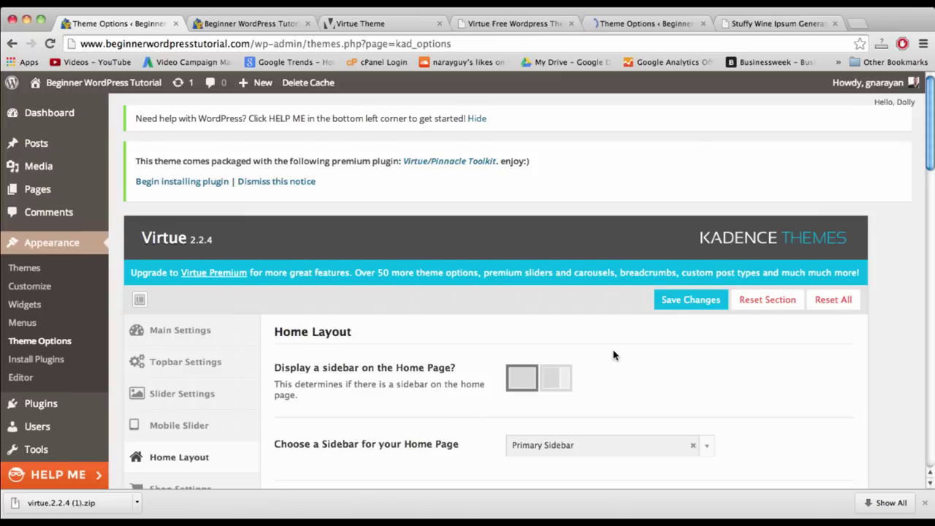
scroll(613, 355, down, 2)
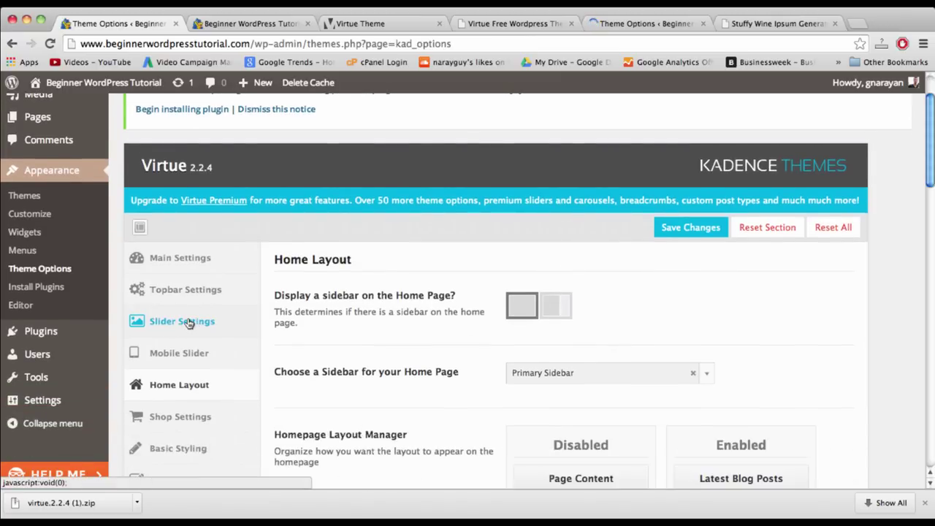
click(187, 324)
scroll(534, 322, down, 1)
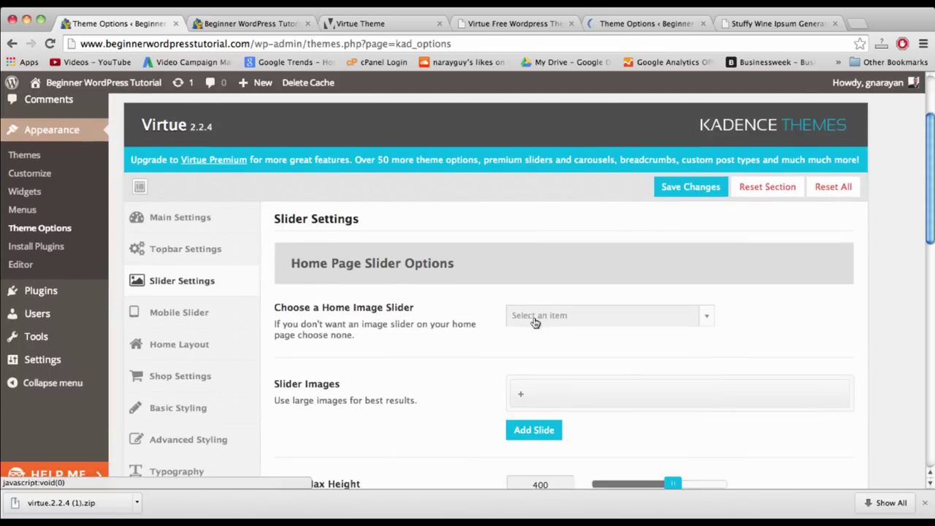
scroll(534, 322, down, 2)
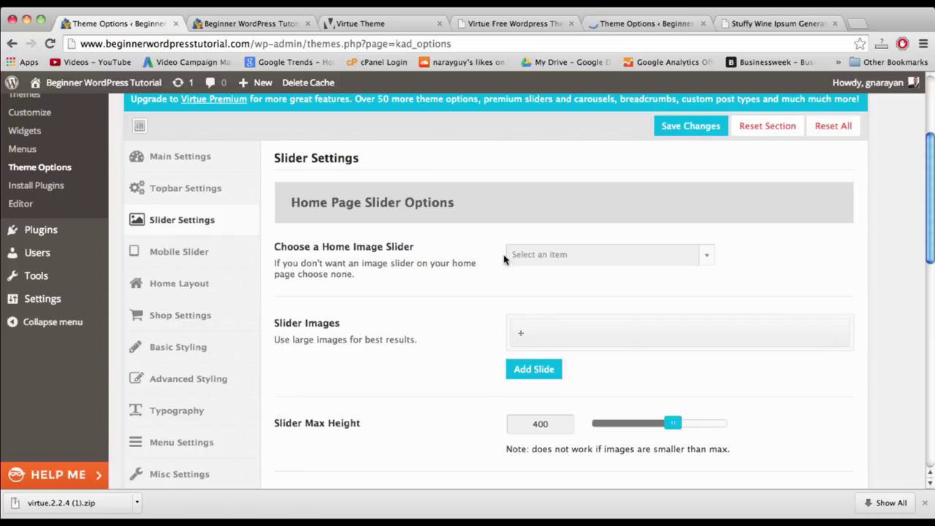
click(705, 257)
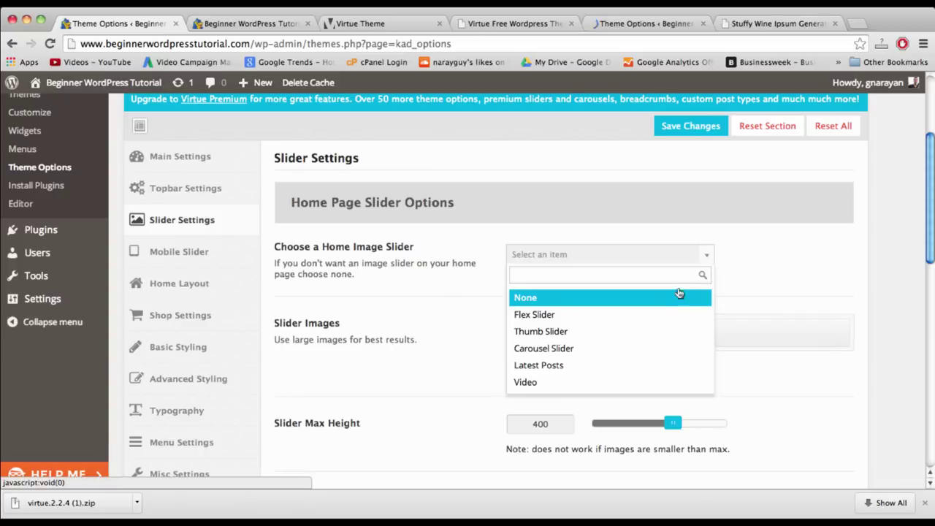
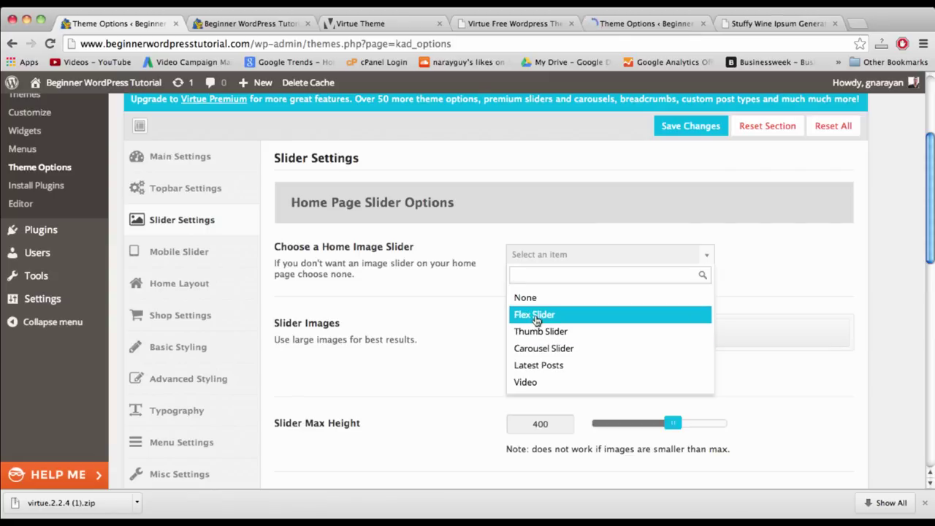
- Choose Flex Slider as the home image slider and expand the empty slide row
click(537, 315)
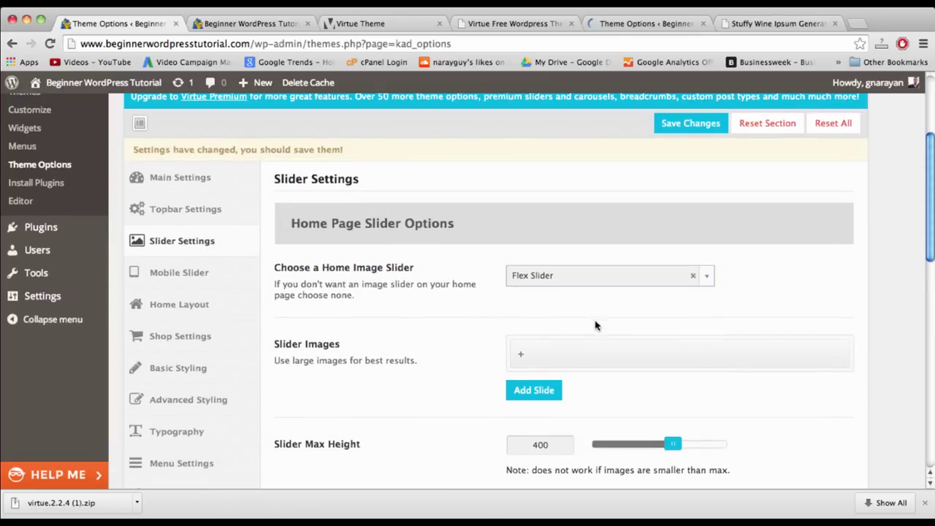
scroll(595, 325, down, 2)
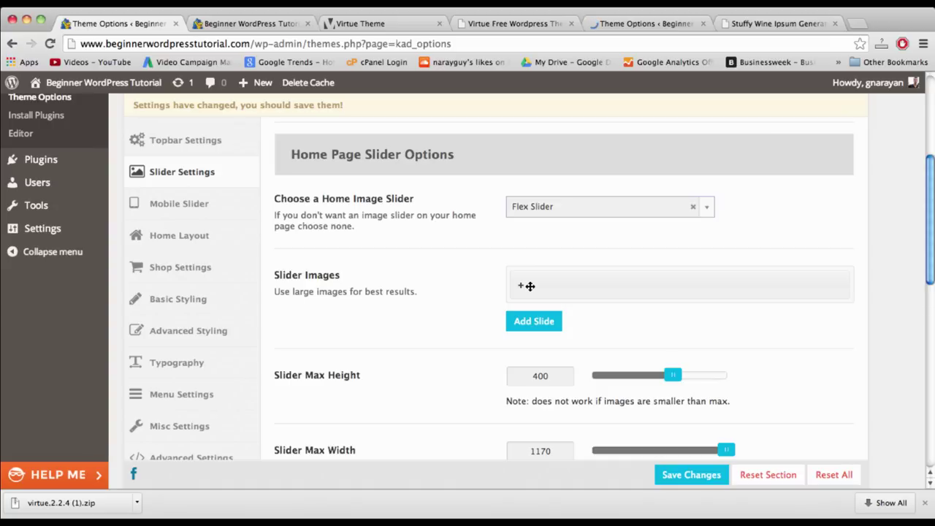
click(529, 286)
- Put slider1.png in the first slide, retitling it 'Book a Tour Today' in the Media Library
click(557, 319)
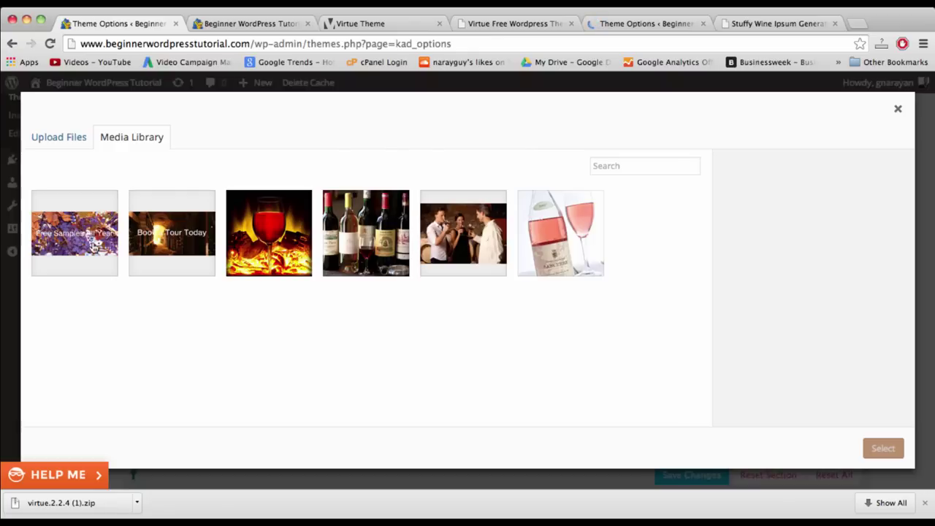
click(150, 246)
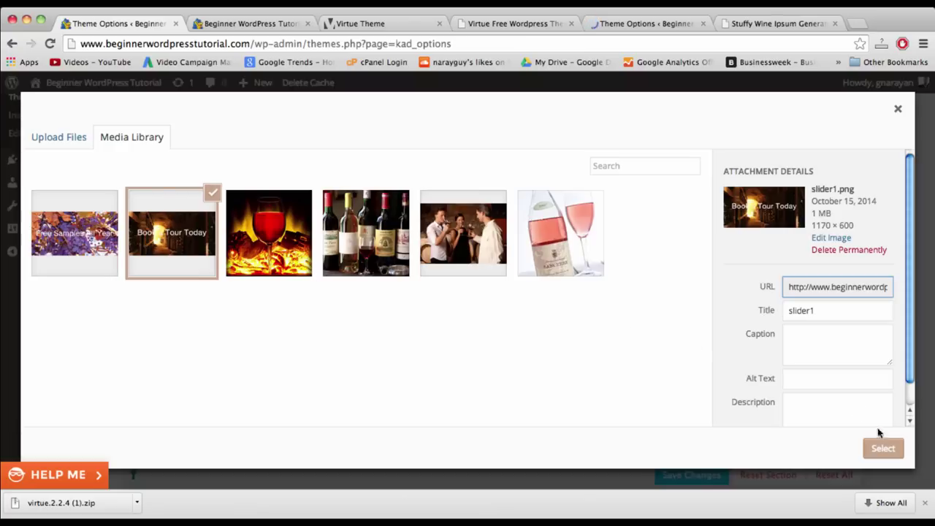
double_click(815, 316)
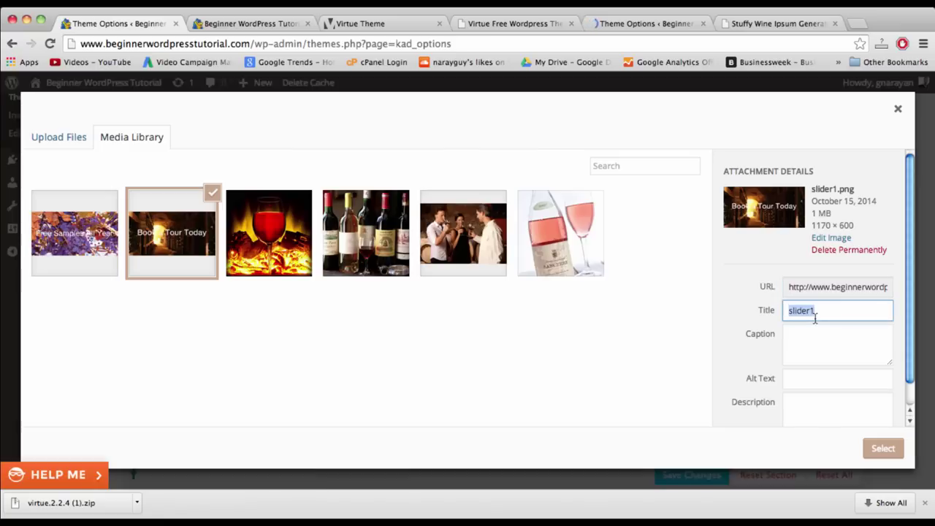
text(Book a Tour Today)
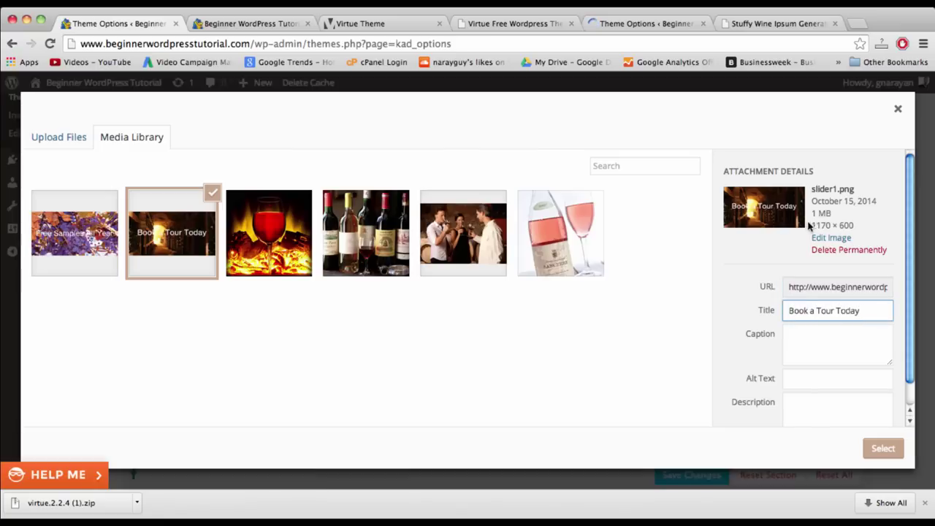
click(885, 447)
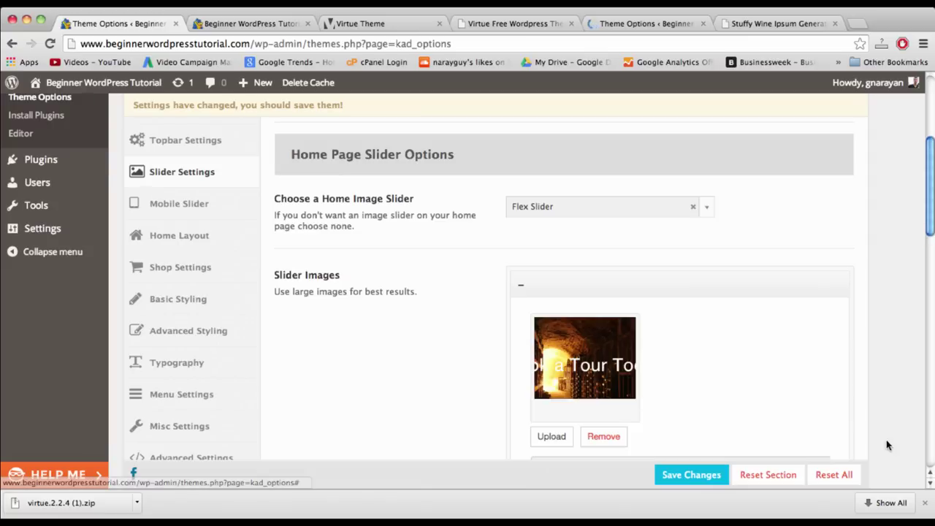
- Enter 'Book a Tour Today' as the first slide's title
scroll(558, 353, down, 5)
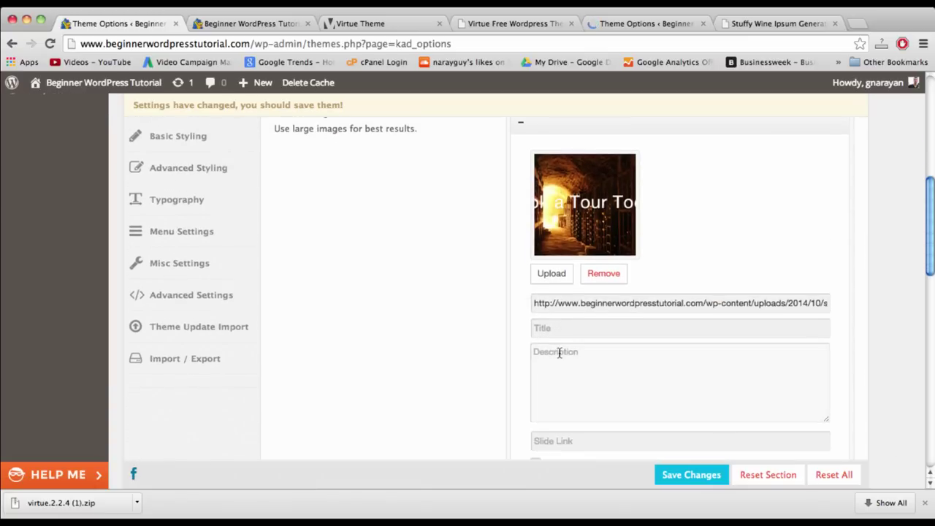
click(563, 330)
text(Book a)
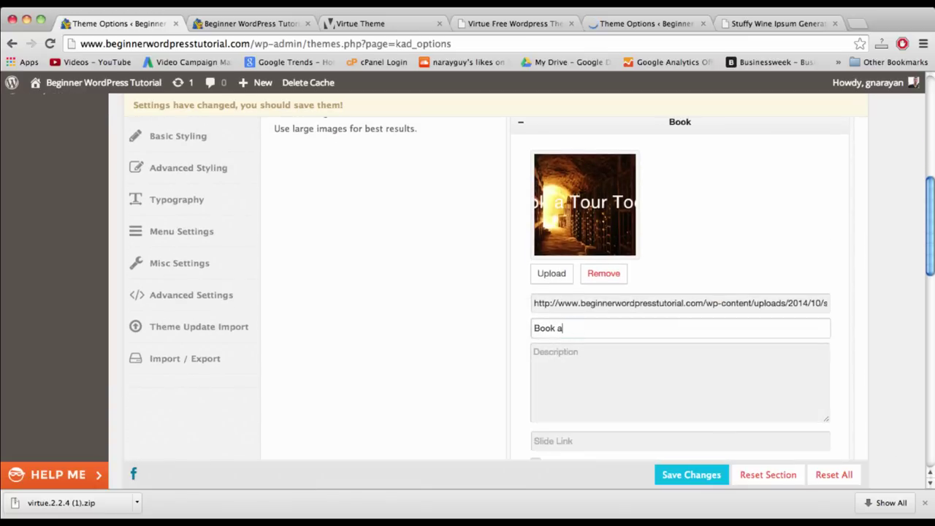
text( Tour Today)
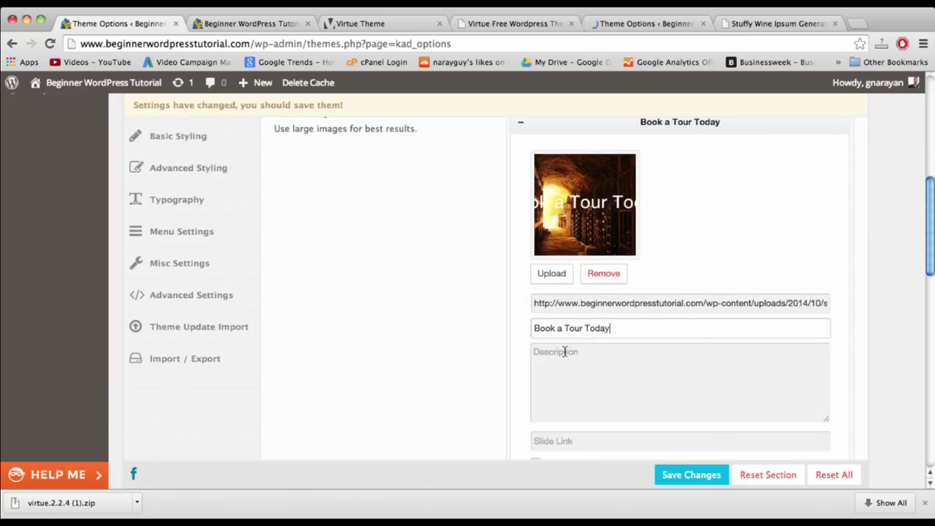
scroll(597, 373, down, 5)
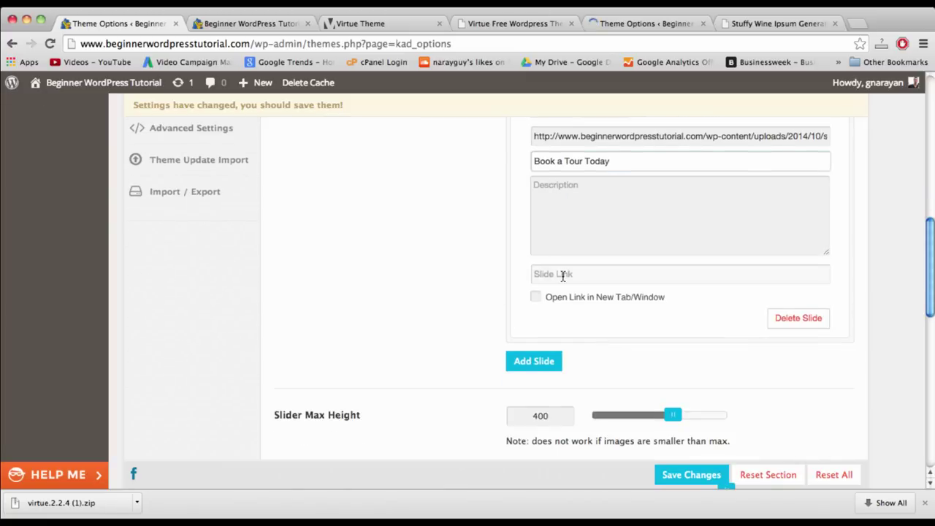
click(562, 276)
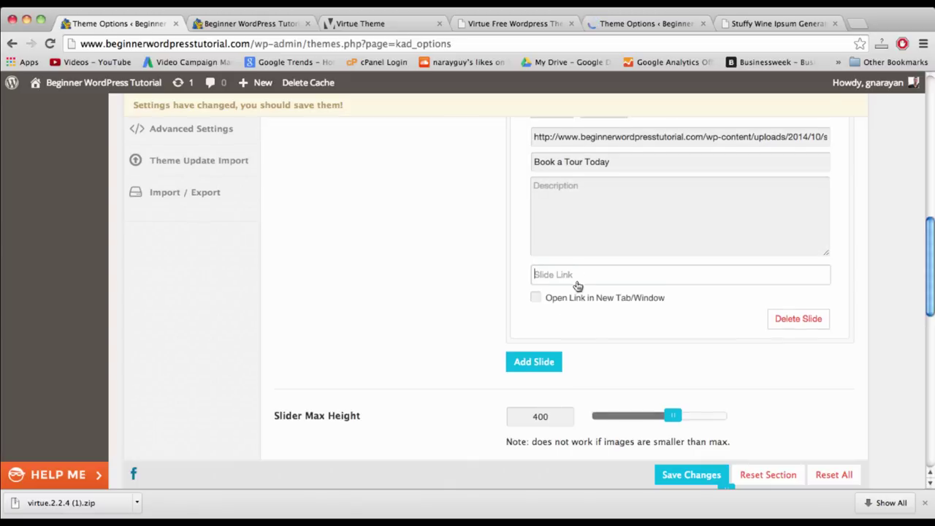
- Add a second slide using slider2.png, with its media title changed to 'Free Samples All Year'
click(548, 363)
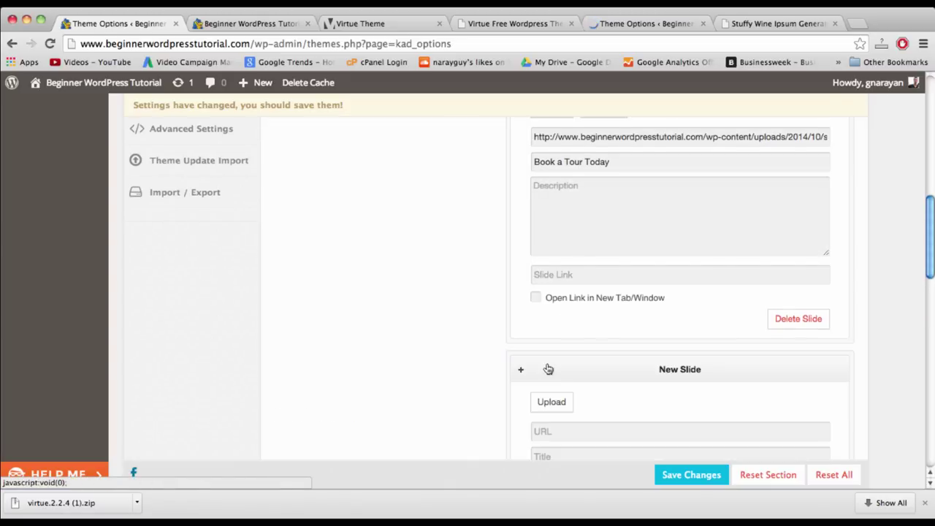
scroll(548, 369, down, 3)
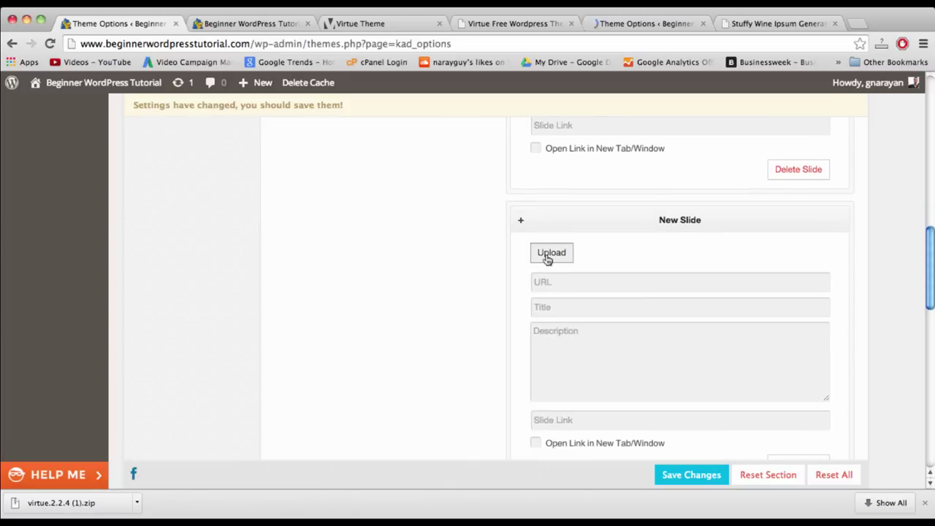
click(548, 256)
click(139, 241)
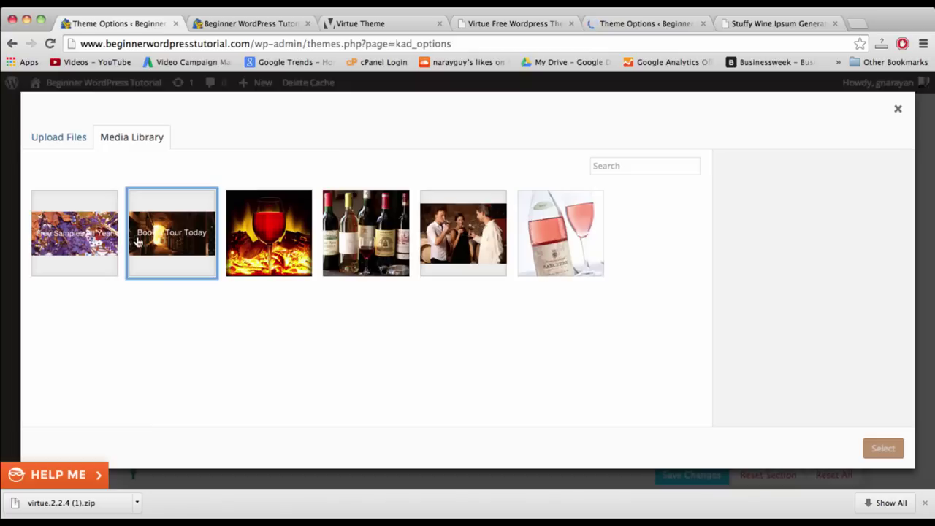
click(73, 245)
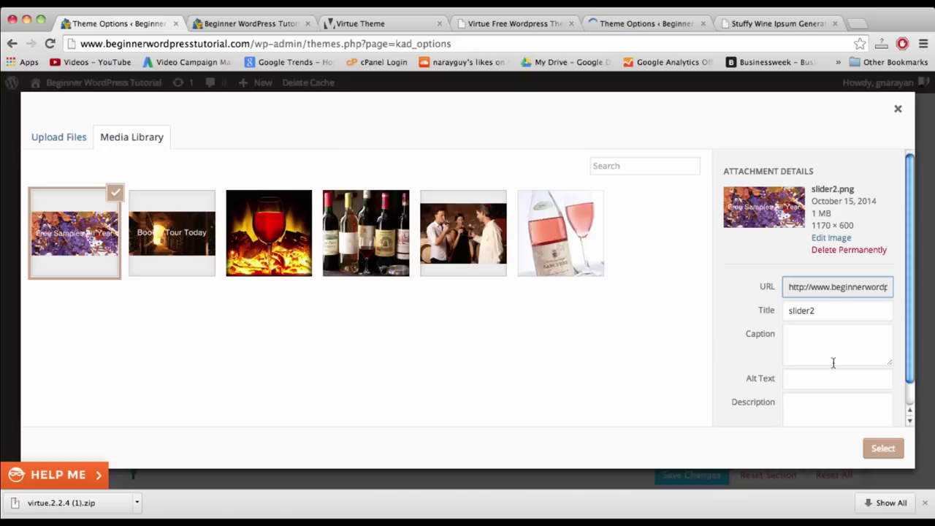
double_click(822, 311)
text(Free Samples all Yea)
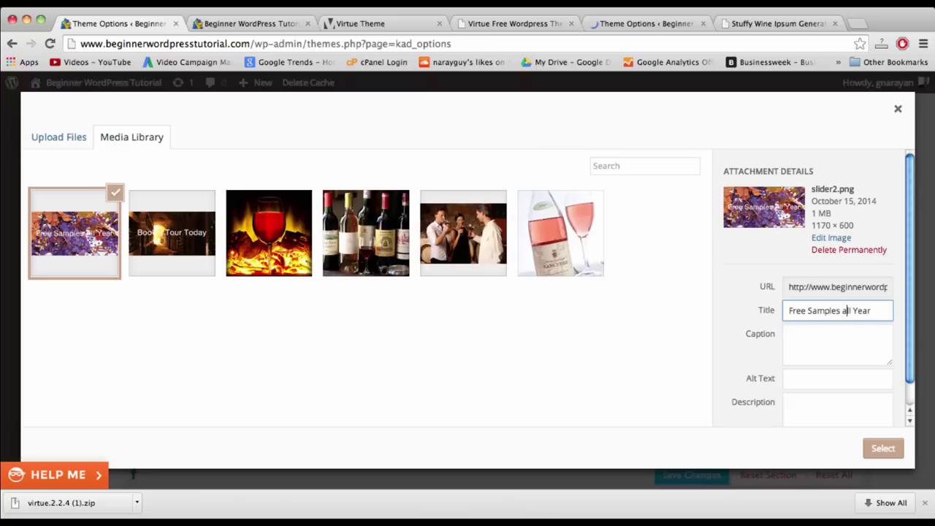
key(BackSpace)
text(A)
click(882, 447)
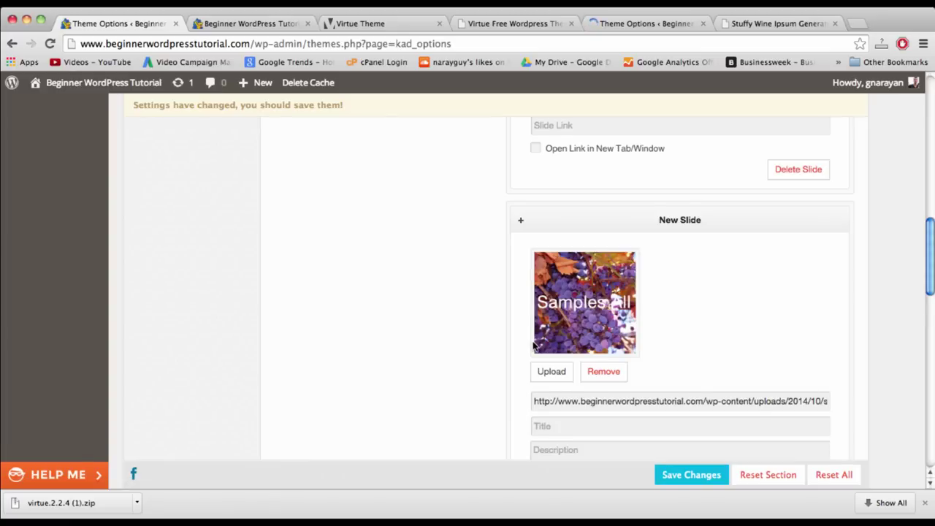
scroll(534, 347, down, 3)
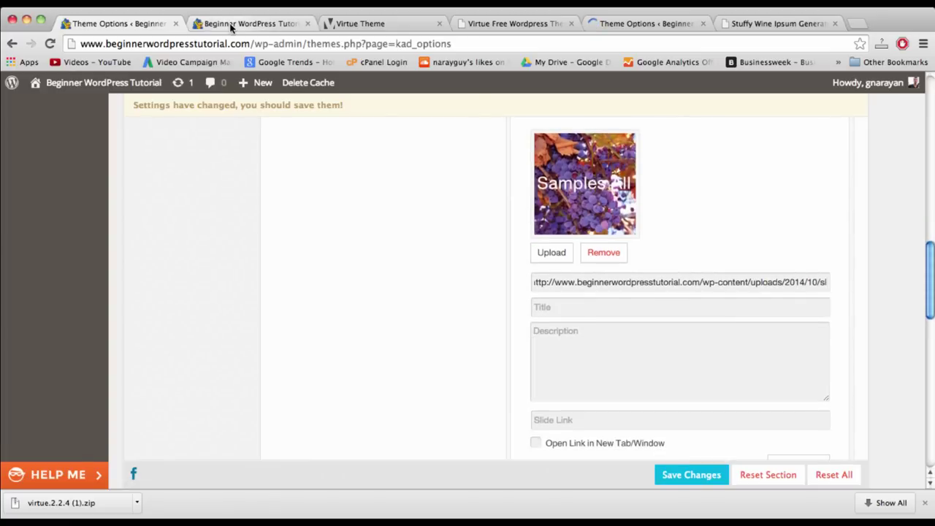
- Upload slider3.png through New > Media, then go back to the Theme Options tab
click(260, 25)
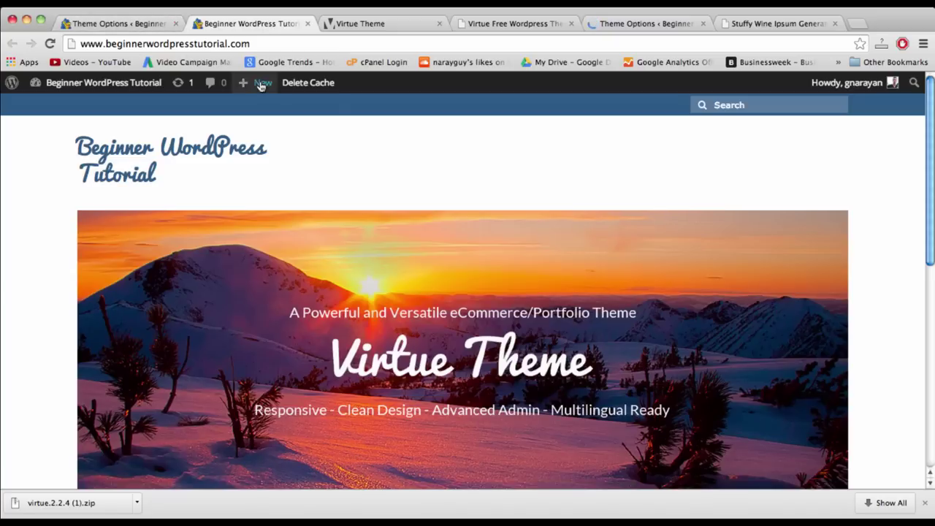
mouse_move(261, 89)
click(257, 124)
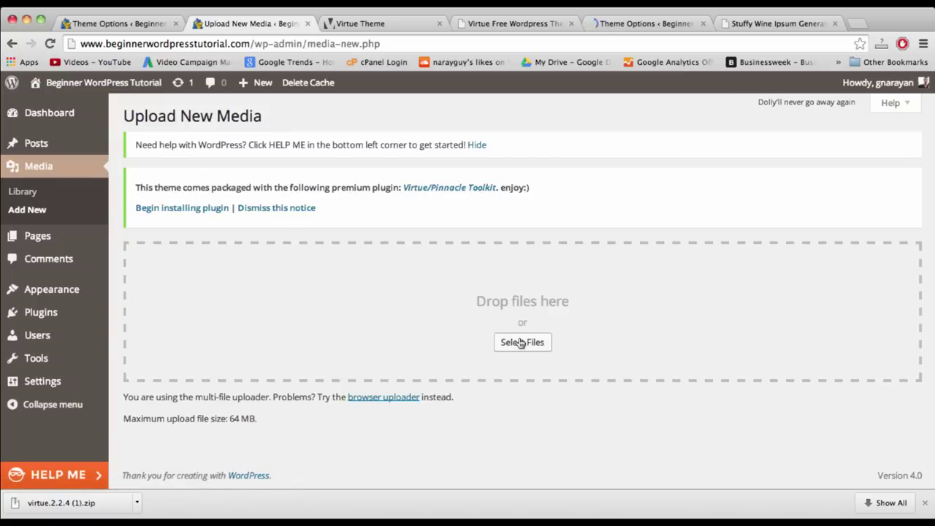
click(515, 341)
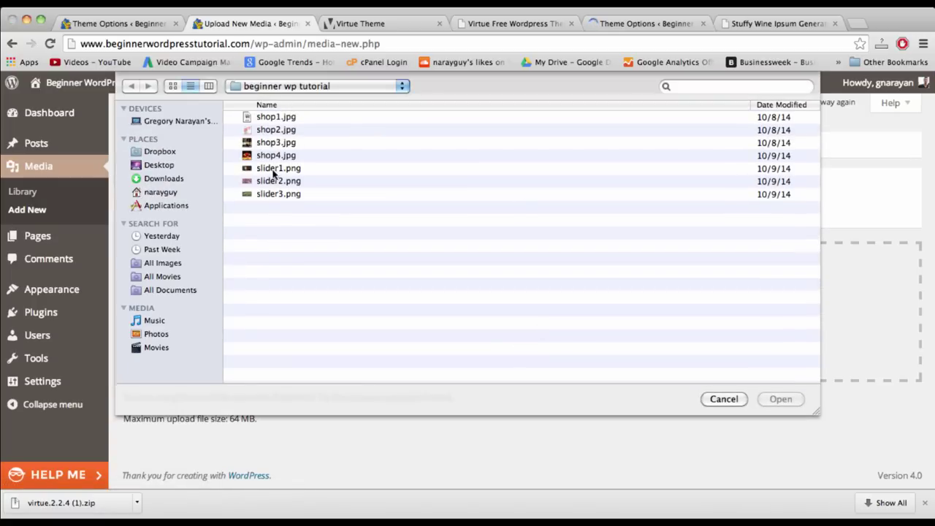
double_click(273, 193)
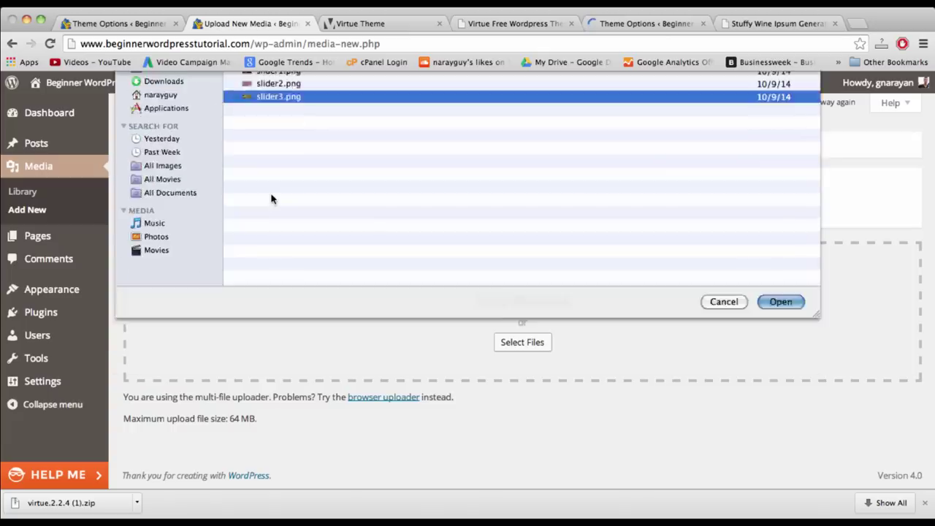
scroll(493, 345, down, 1)
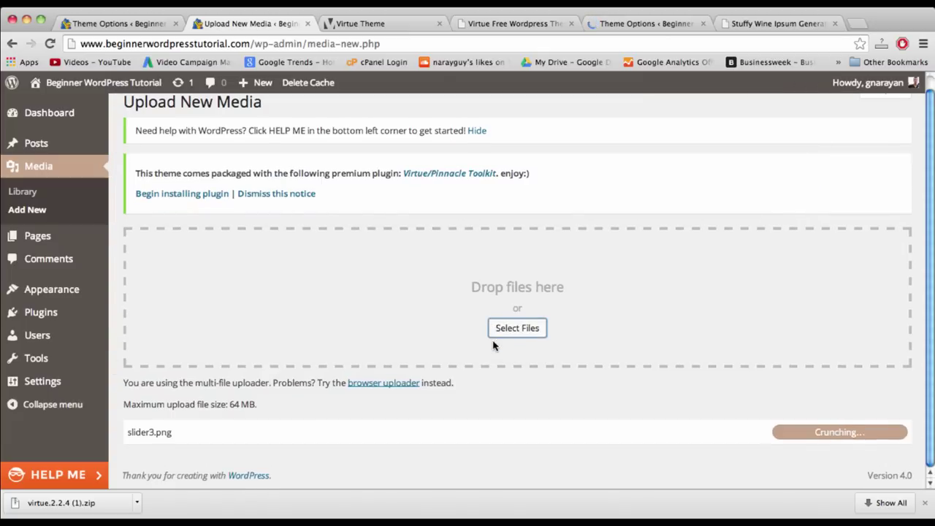
click(136, 24)
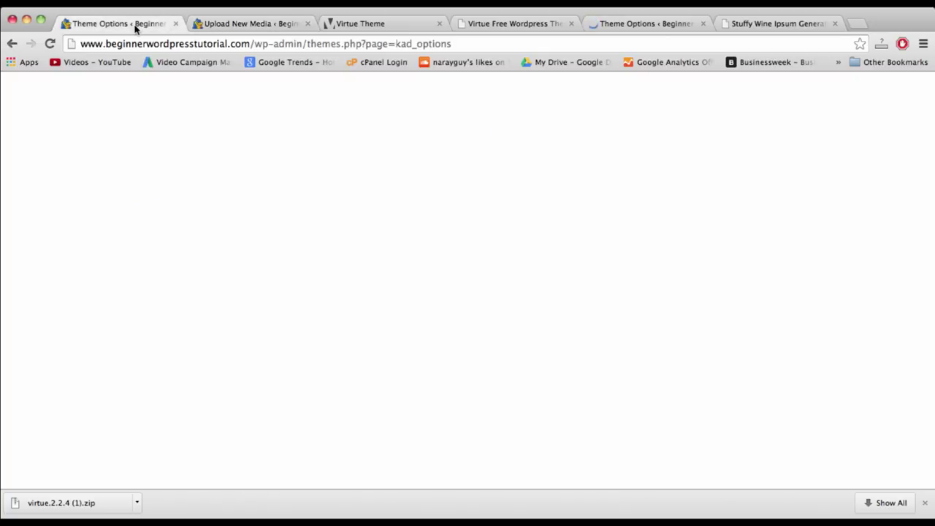
- Save the slider settings and title the second slide 'Free Samples All Year'
click(689, 481)
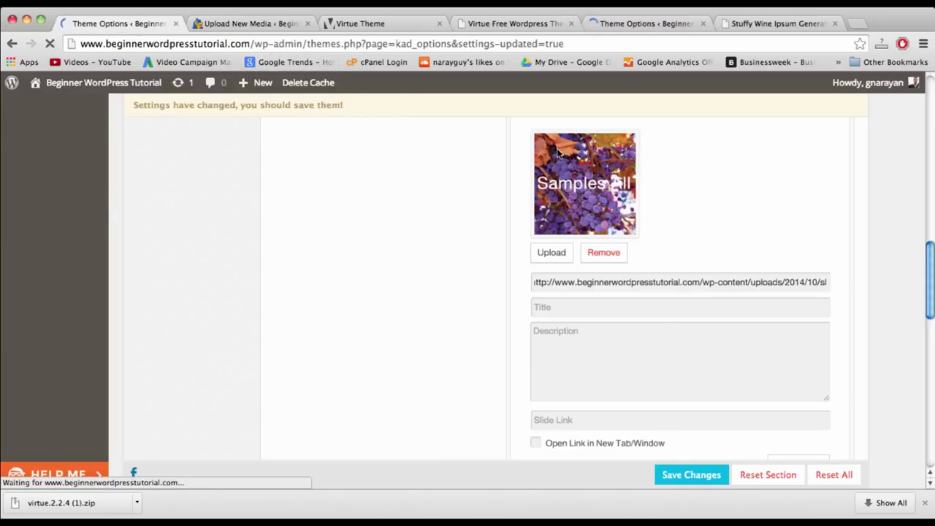
scroll(714, 314, down, 2)
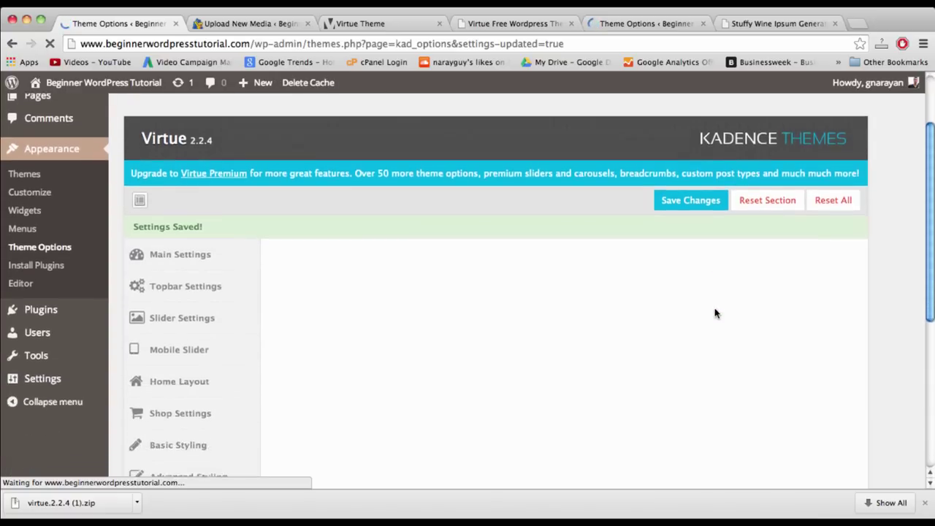
scroll(714, 314, down, 1)
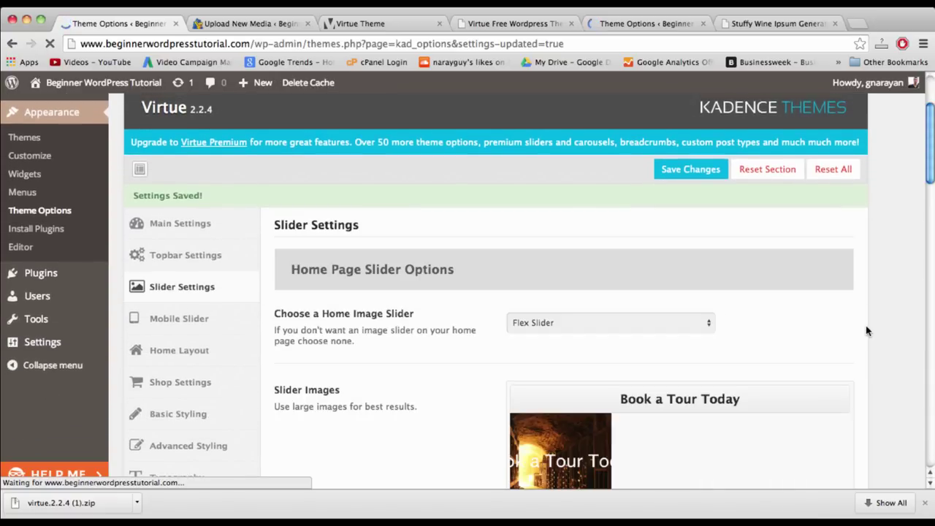
scroll(865, 330, down, 6)
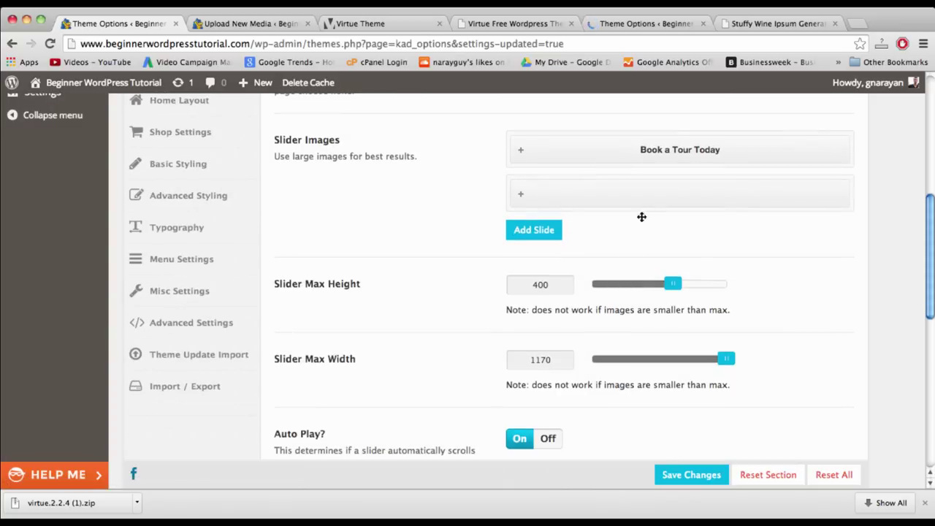
click(644, 193)
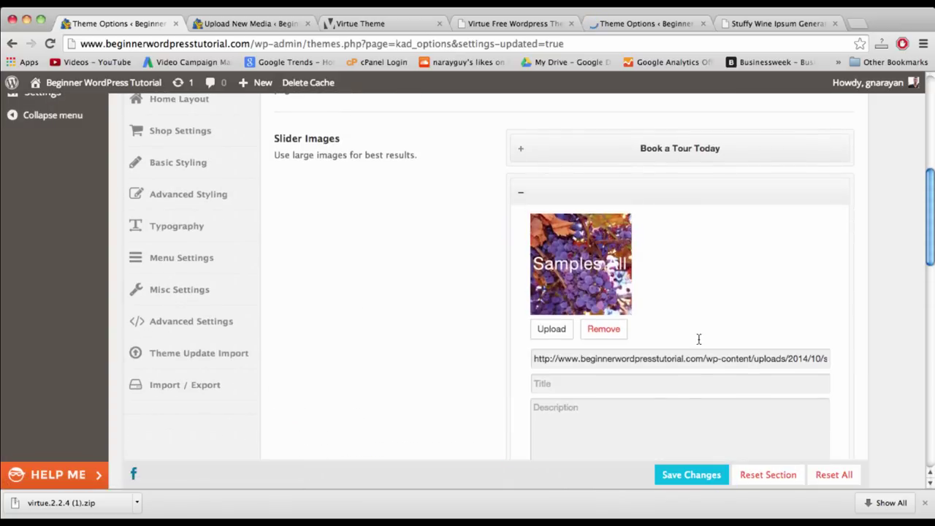
click(638, 390)
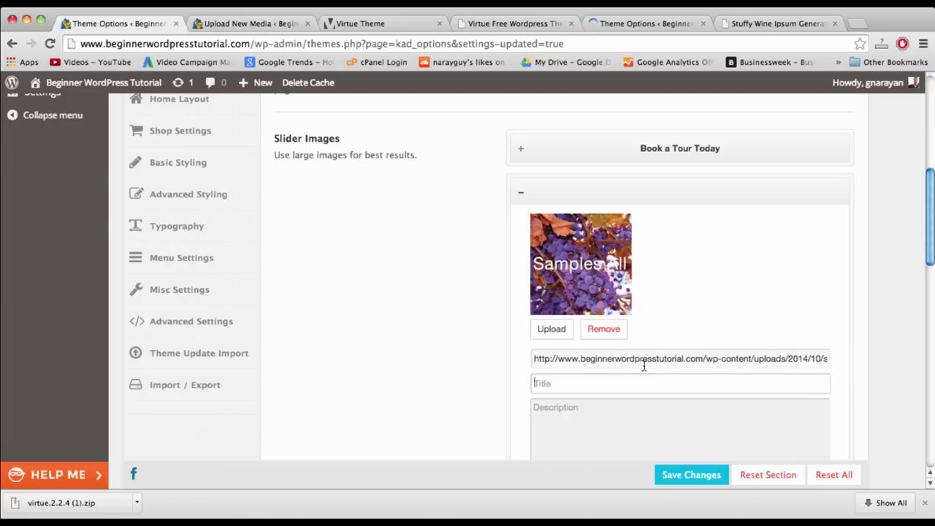
text(Free Samples A)
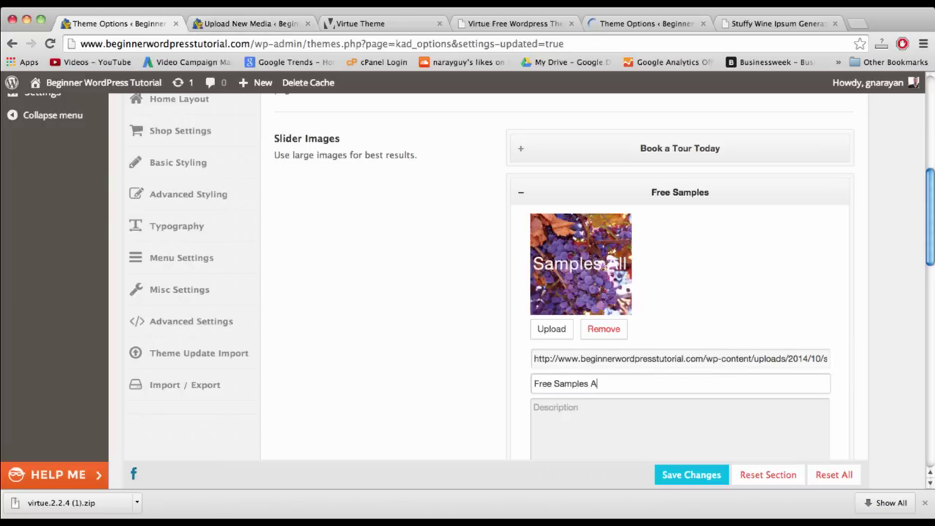
text(ll Year)
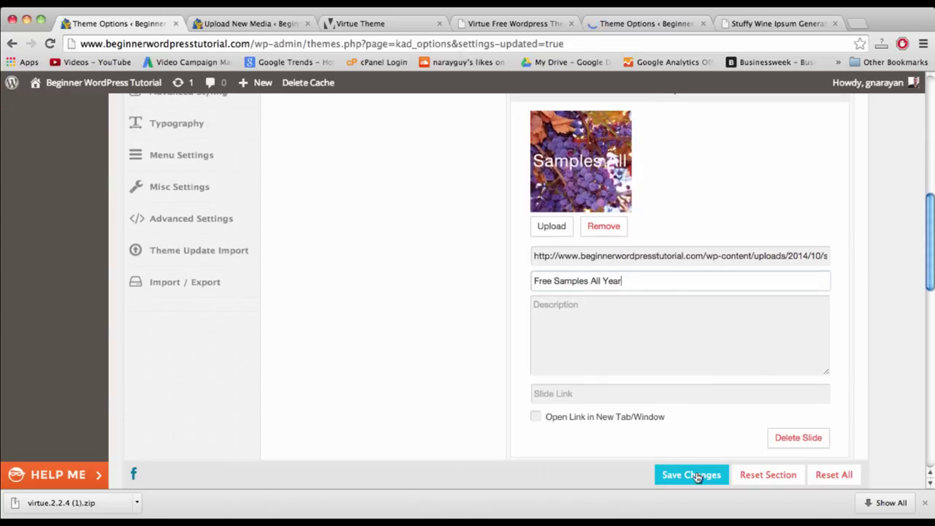
- Add a third slide with the slider3 hillside image, titled 'Rolling Hills of Happiness'
scroll(636, 387, down, 5)
click(536, 313)
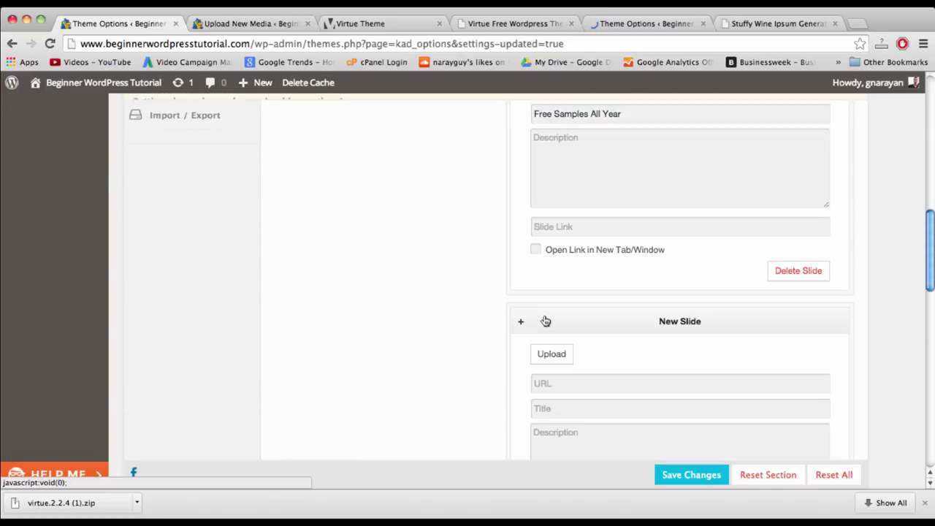
click(552, 355)
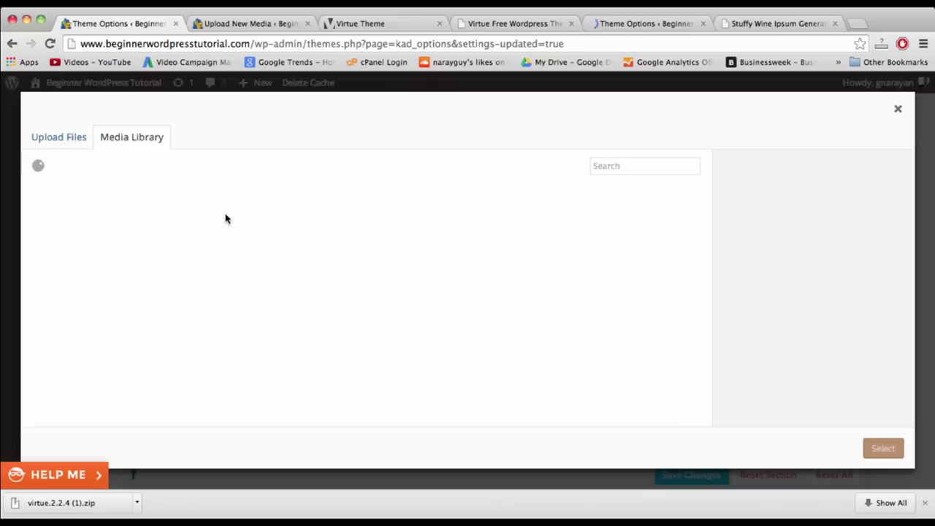
click(74, 232)
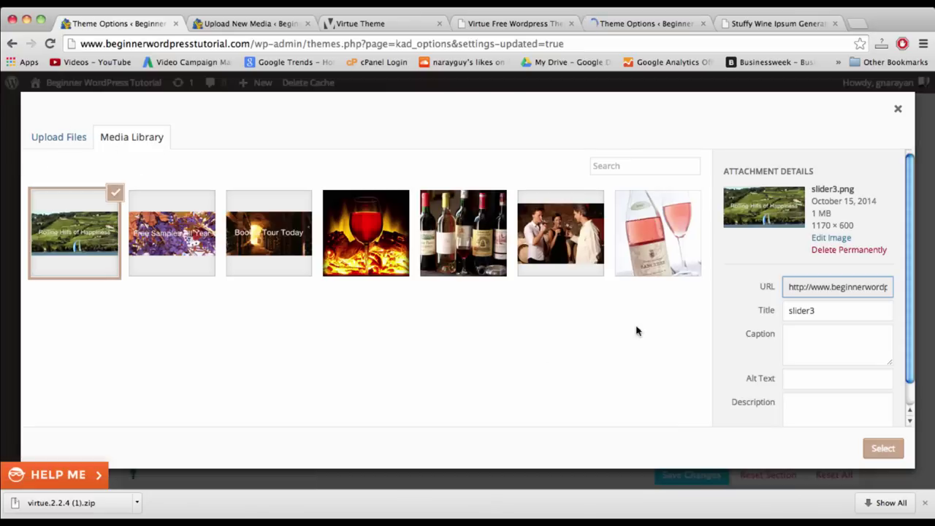
click(882, 448)
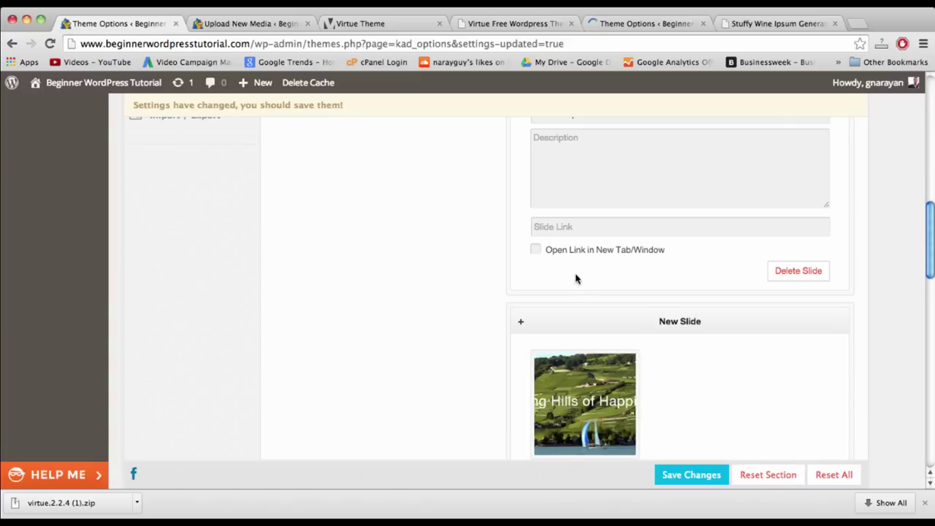
scroll(576, 277, down, 3)
click(617, 358)
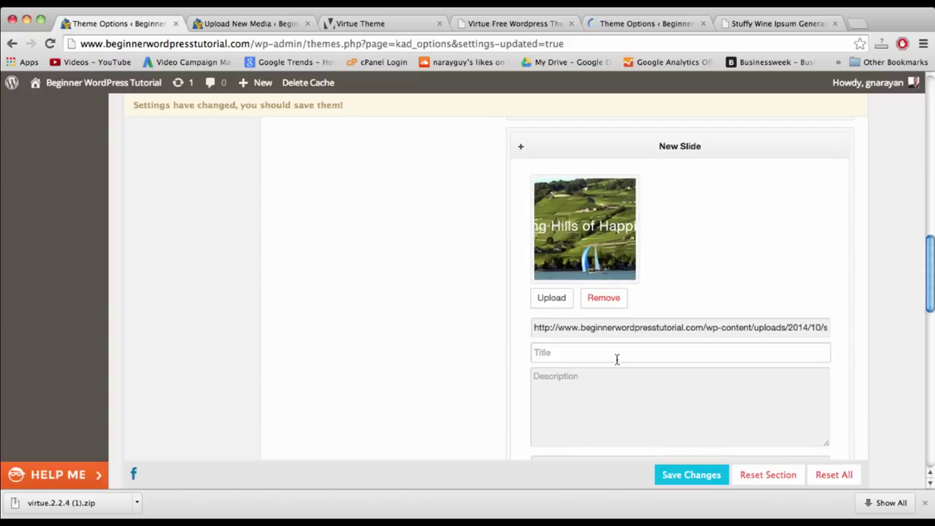
text(Rolling Hil)
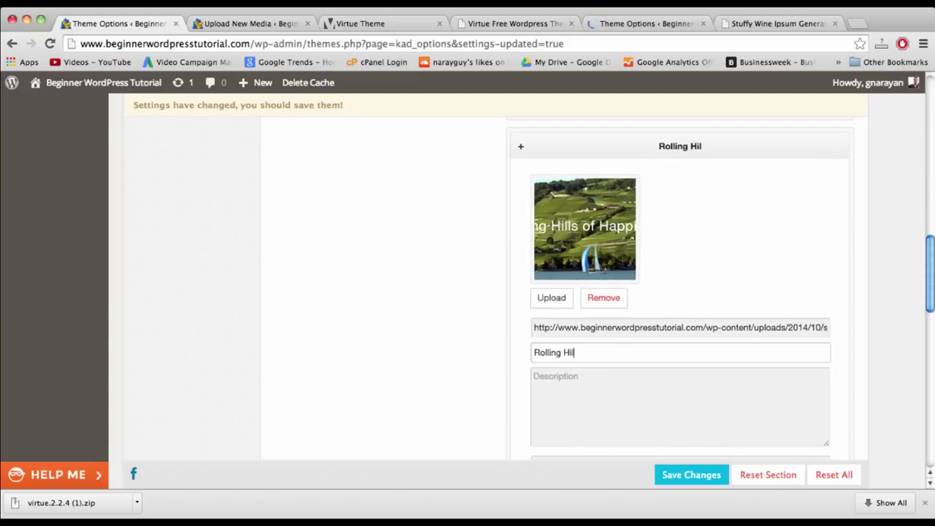
text(ls of Happines)
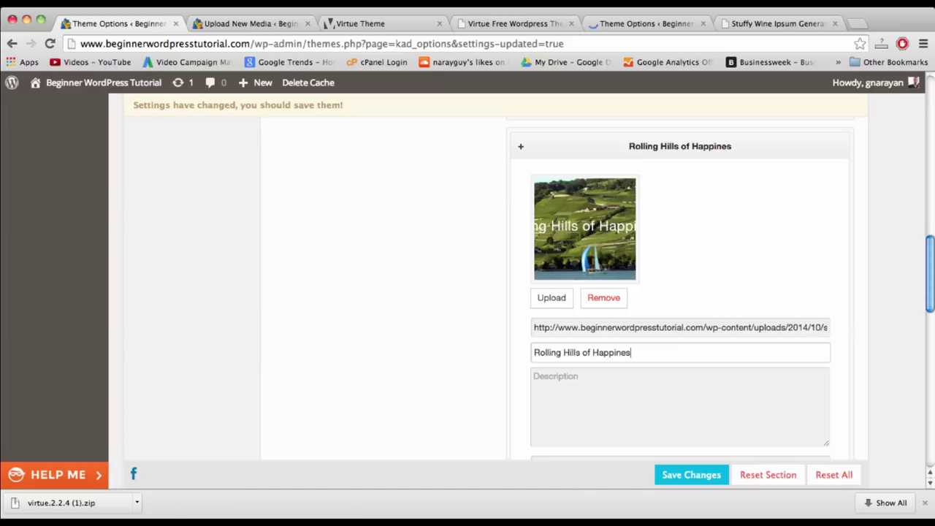
text(s)
click(573, 235)
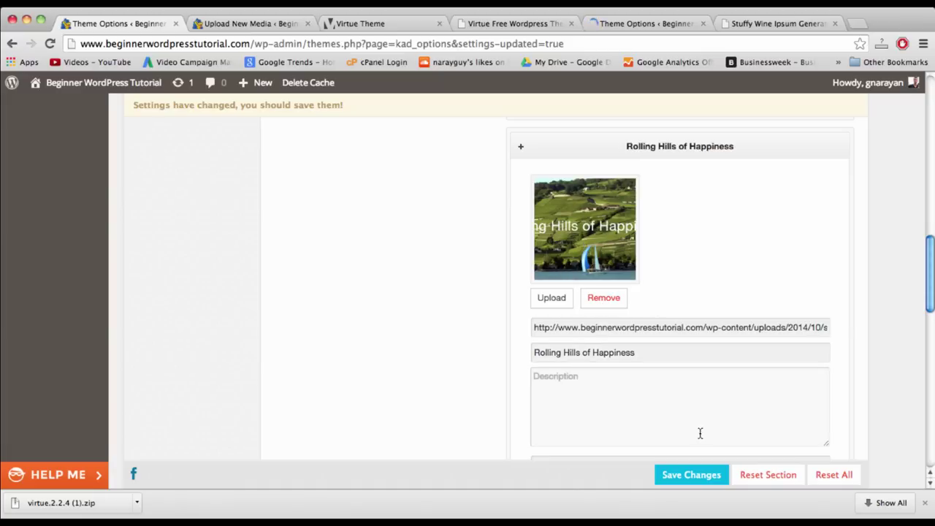
- Save the slider settings with all three slides
scroll(697, 431, down, 2)
click(601, 330)
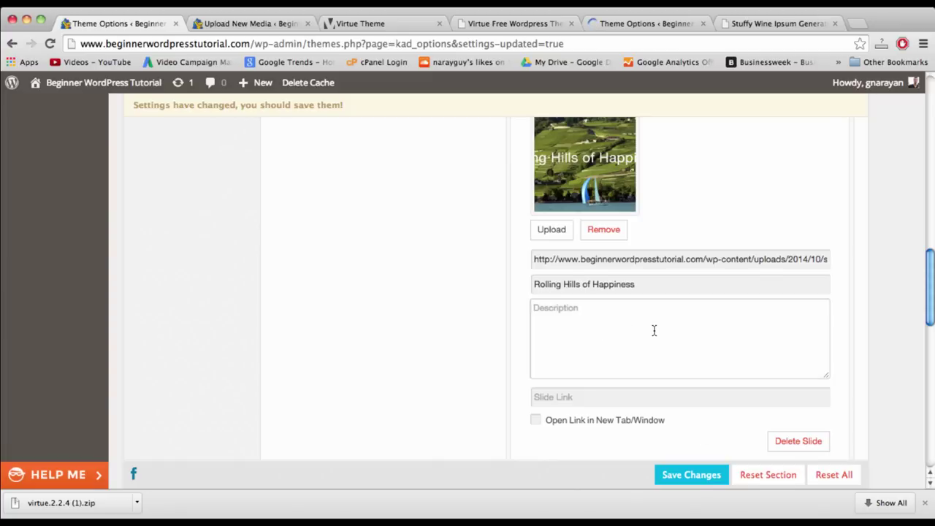
click(689, 478)
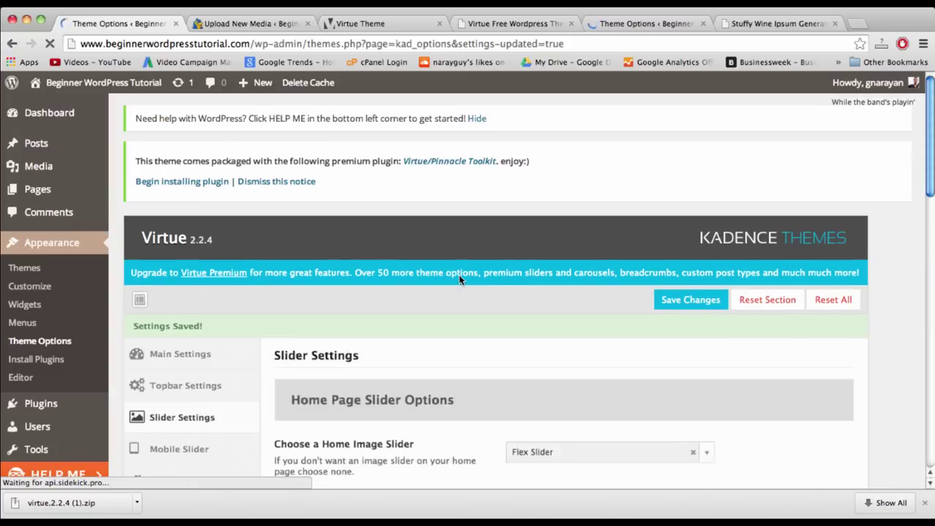
scroll(458, 274, down, 1)
scroll(458, 280, down, 6)
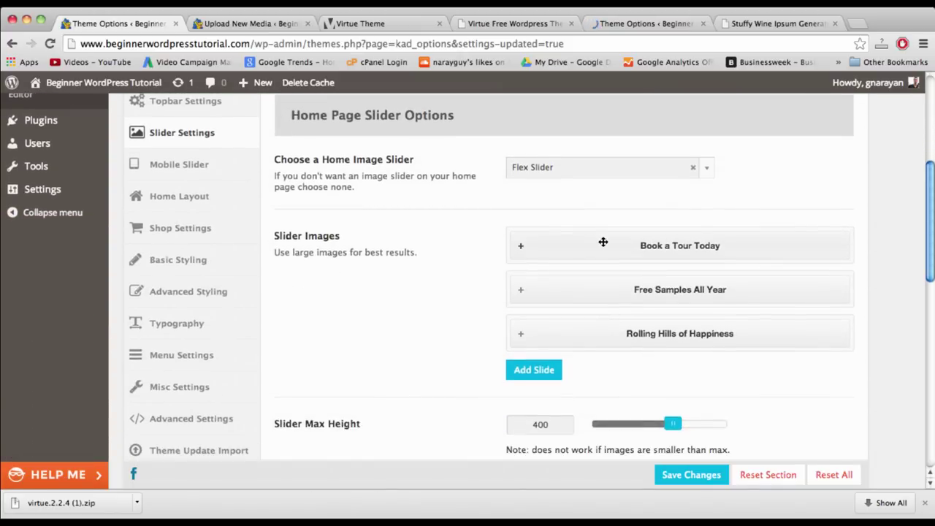
- Search Google Images for 'baking' in a new tab
click(860, 28)
text(goo)
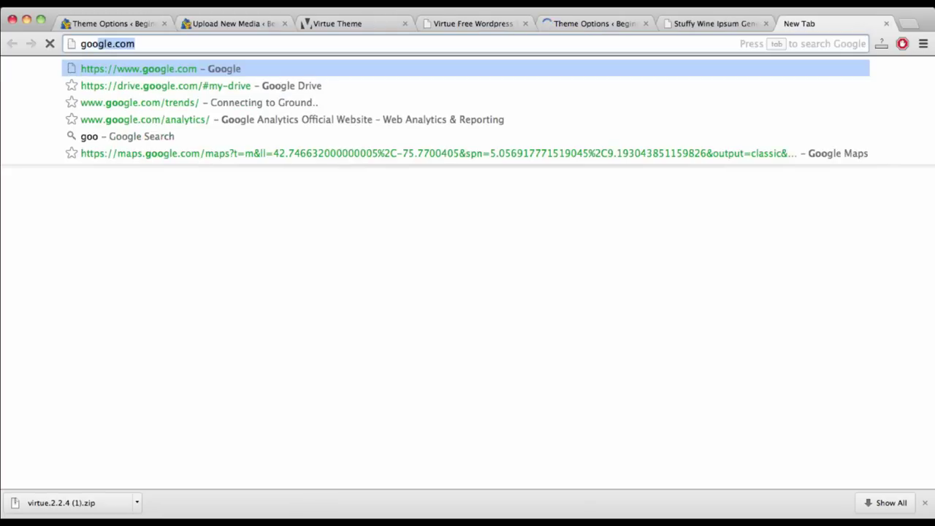
text(gle images)
key(Return)
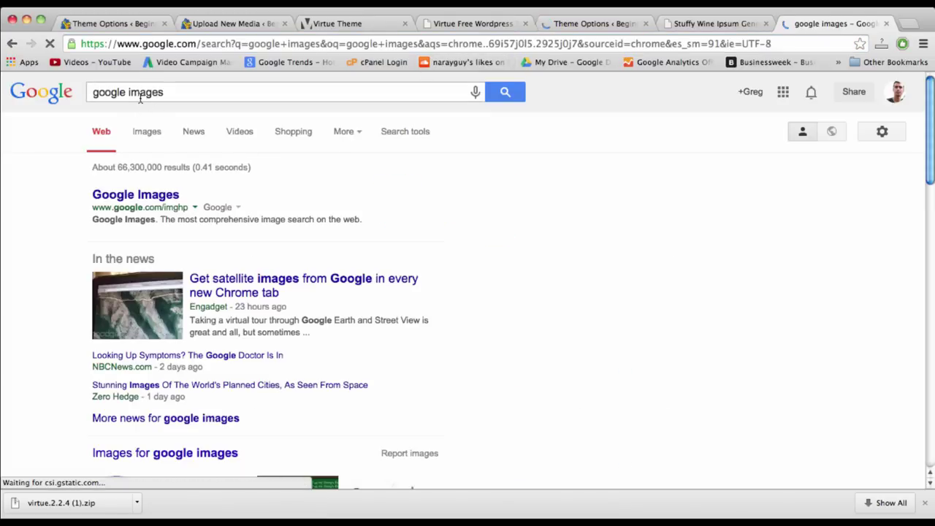
click(141, 133)
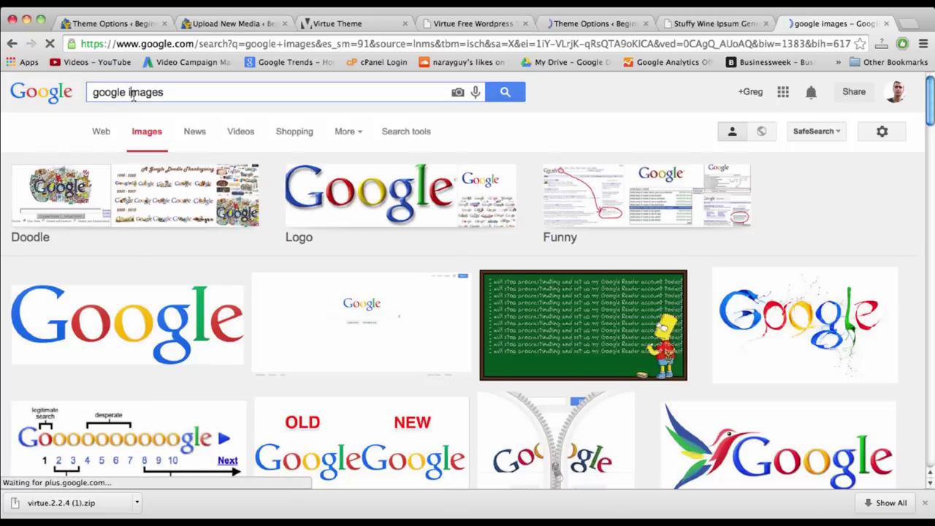
click(132, 92)
text(bak)
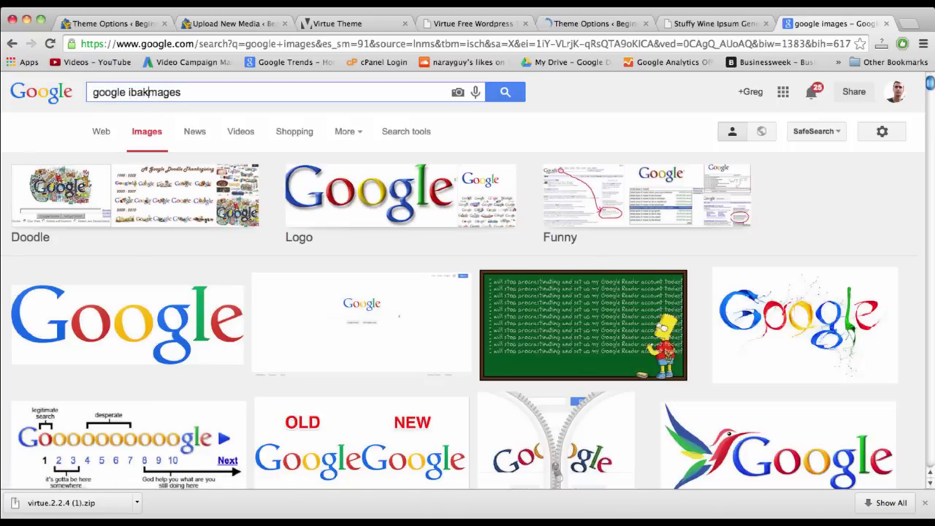
triple_click(134, 92)
text(baking)
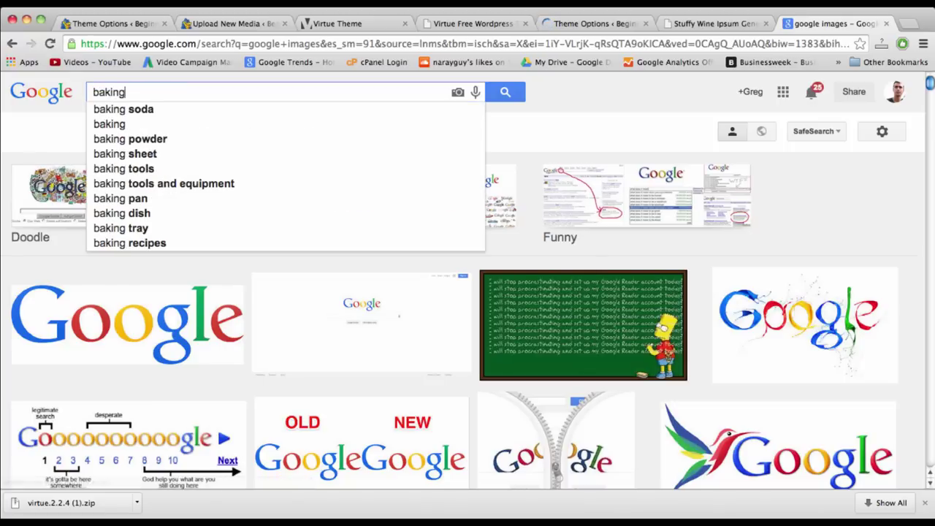
key(Return)
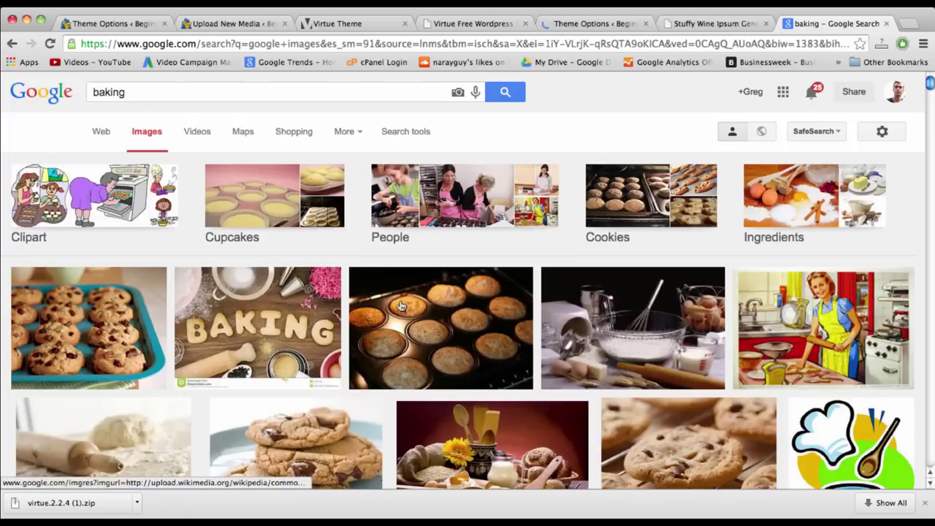
- Filter the baking results to Labeled for reuse and Large size, then return to Theme Options
scroll(414, 342, down, 2)
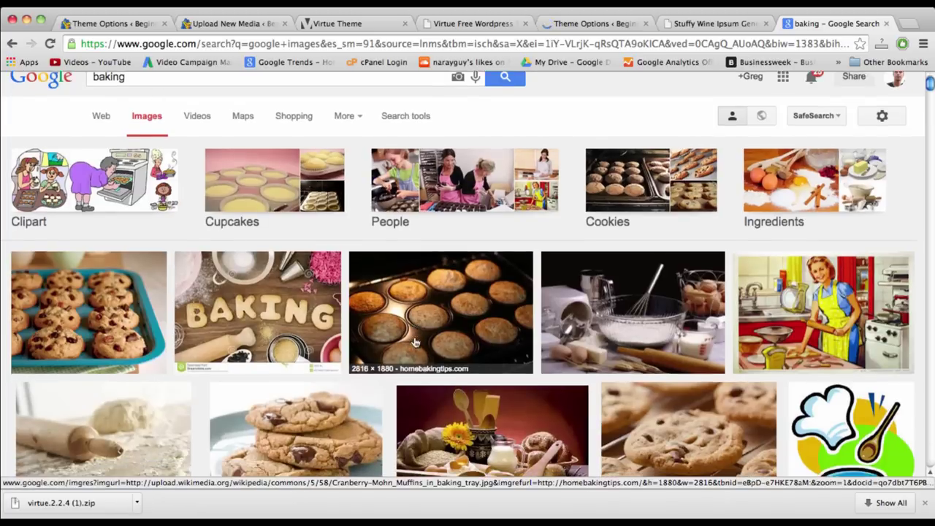
scroll(414, 342, up, 2)
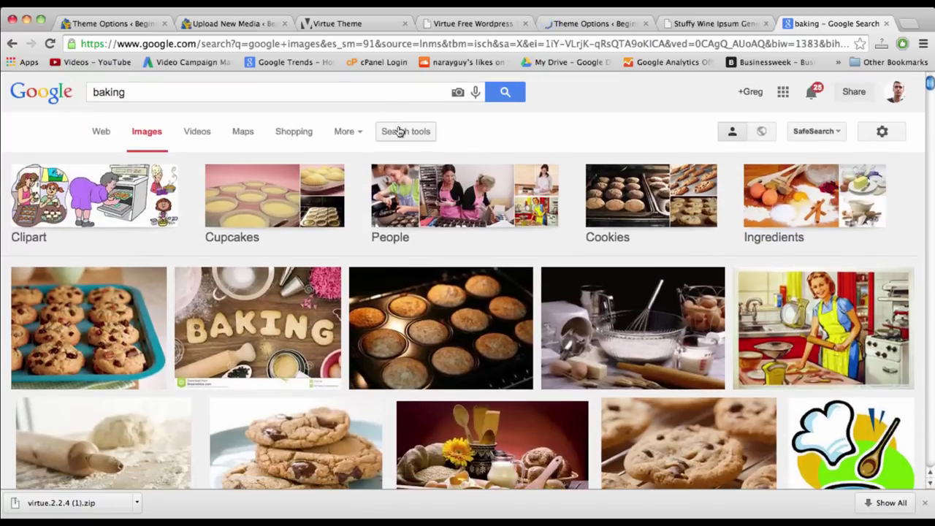
click(400, 132)
click(320, 166)
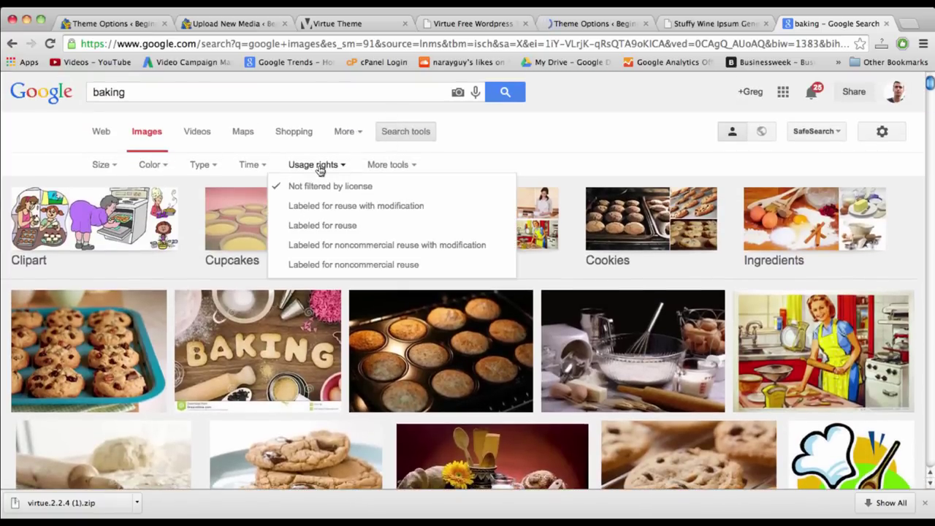
click(318, 231)
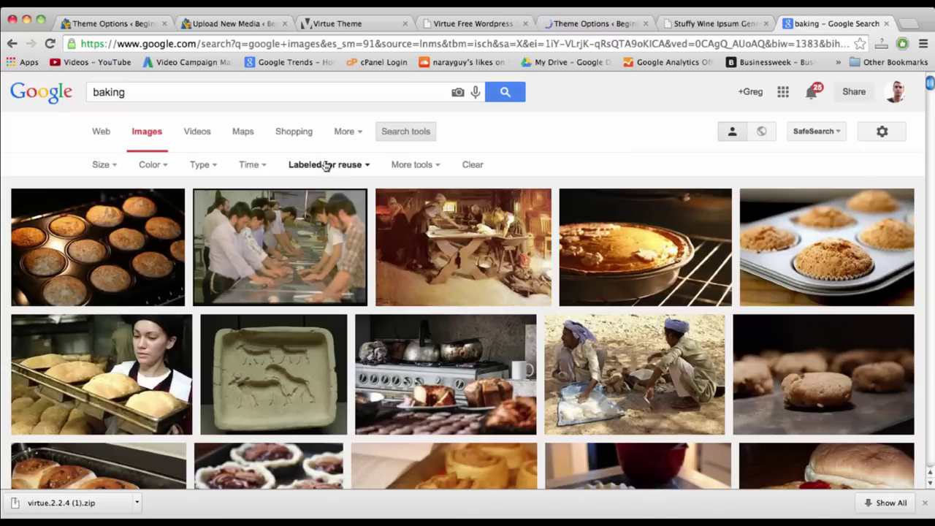
click(99, 165)
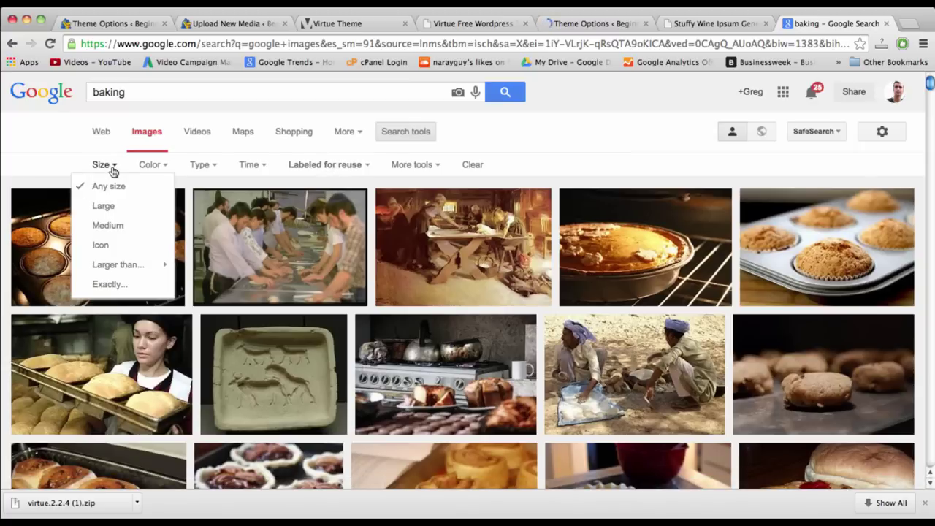
click(104, 206)
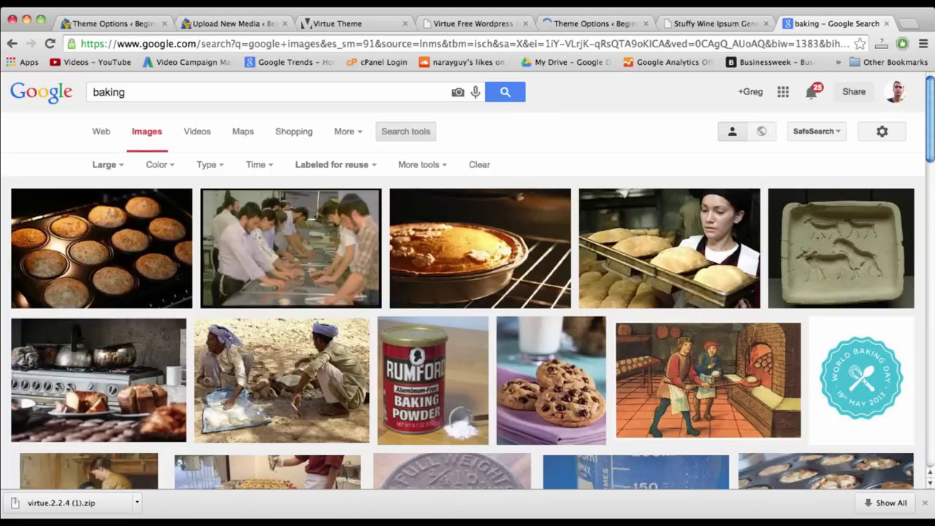
click(103, 26)
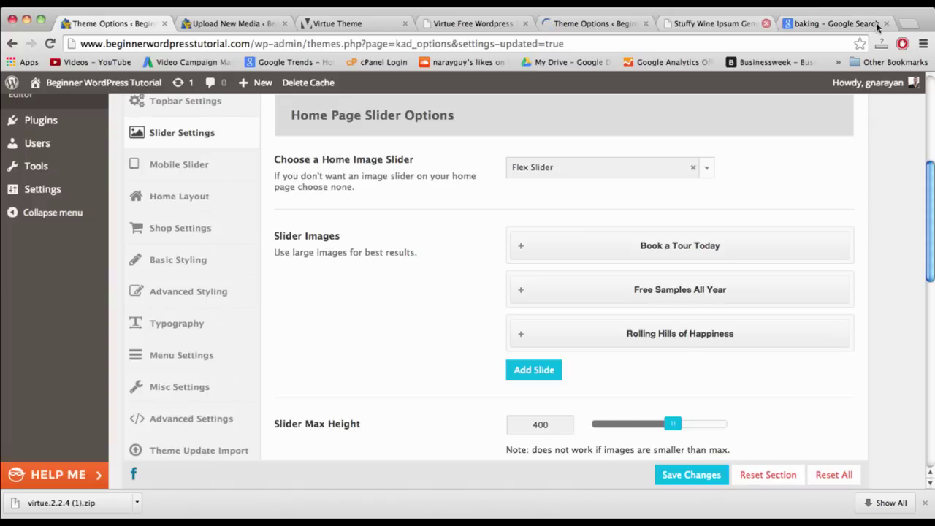
- Set the Slider Max Height to 600 and check the max width value
scroll(814, 341, down, 4)
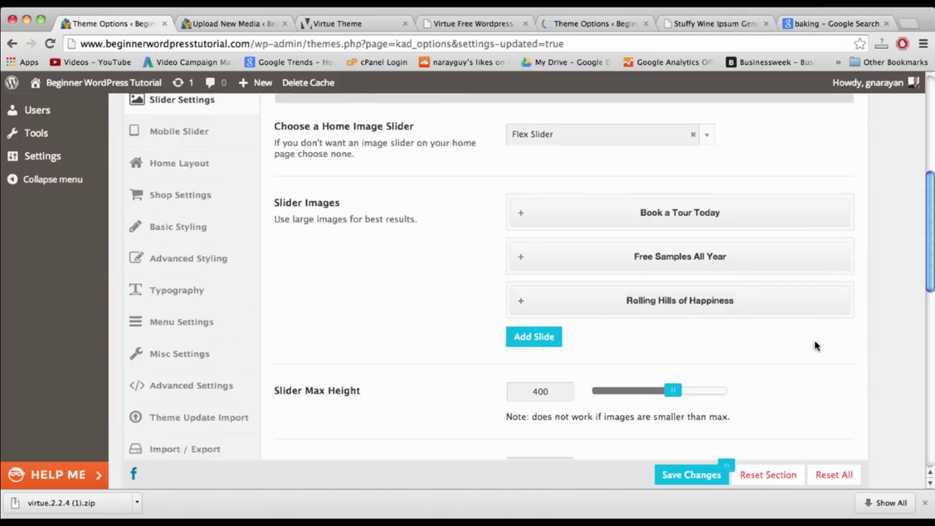
scroll(816, 346, down, 1)
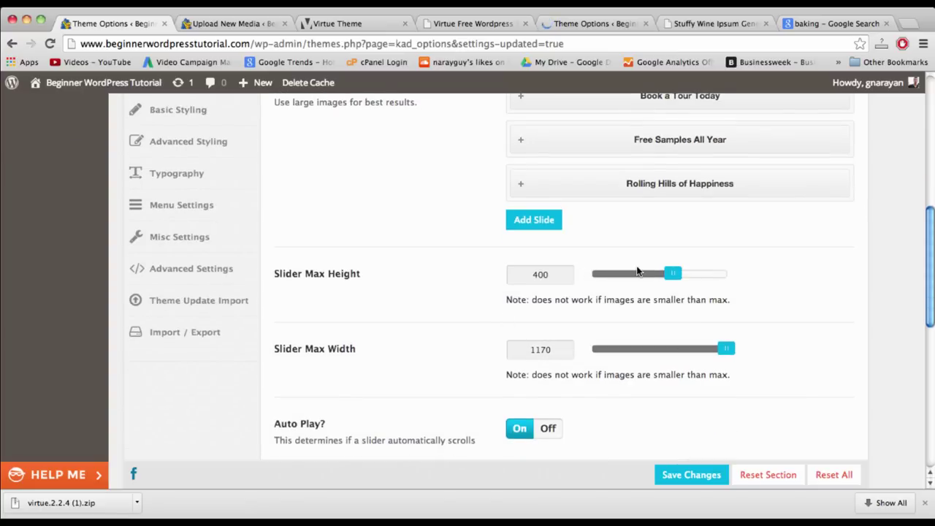
drag(670, 274, 712, 274)
drag(594, 273, 786, 276)
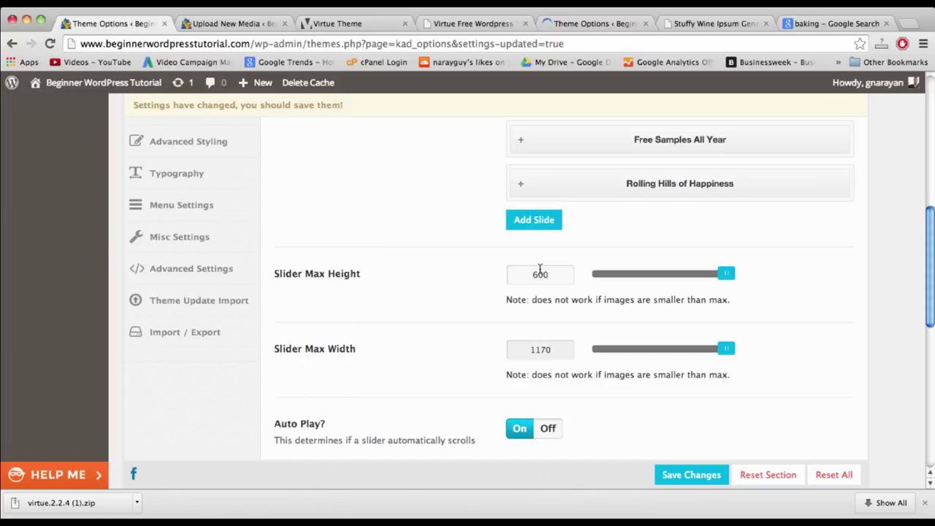
double_click(539, 272)
double_click(540, 349)
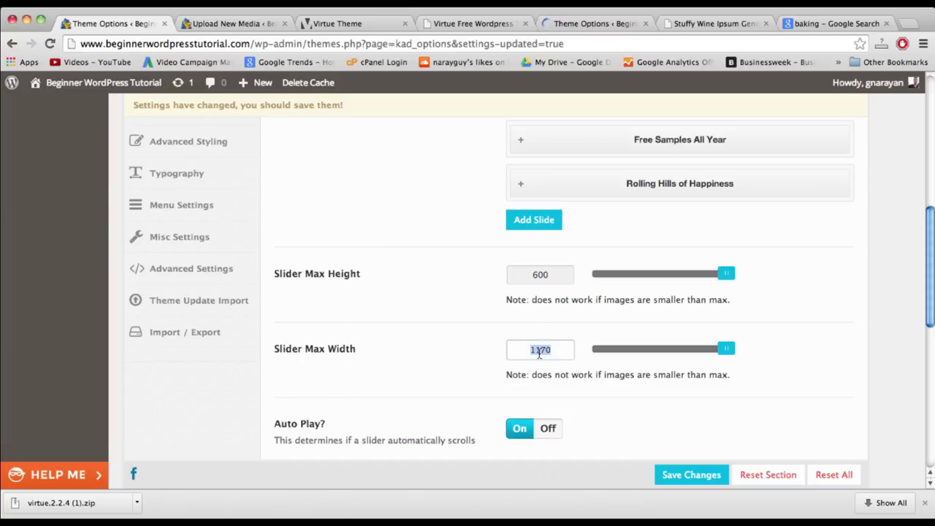
click(230, 23)
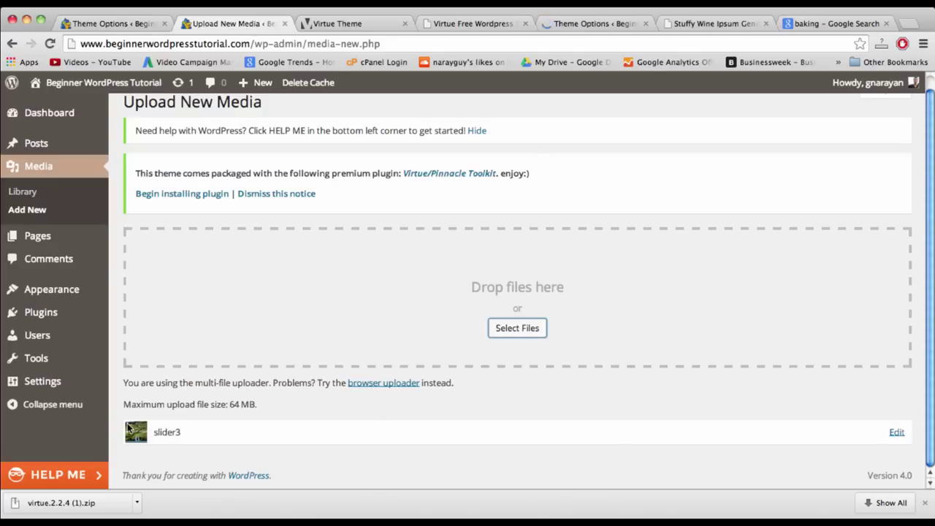
- Open slider3's Edit Media page to confirm it is a 1170 × 600 PNG
click(896, 433)
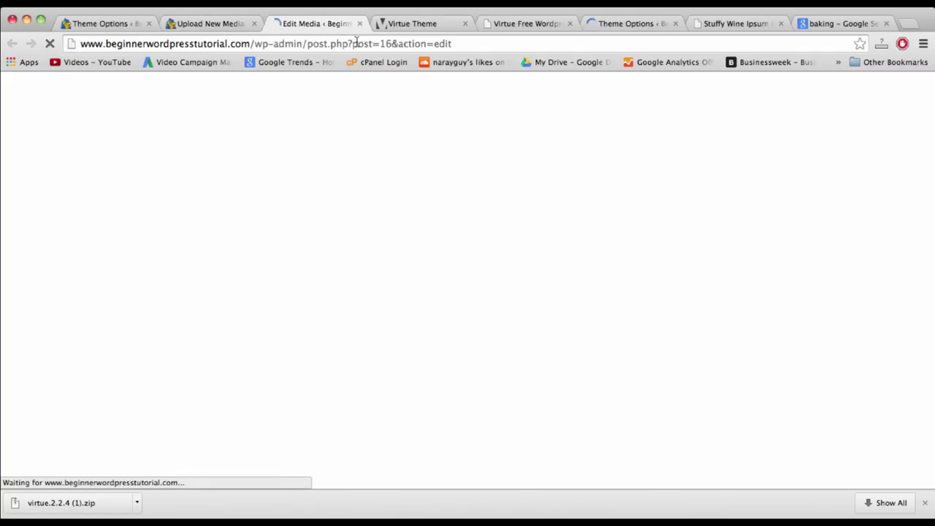
click(464, 46)
click(463, 46)
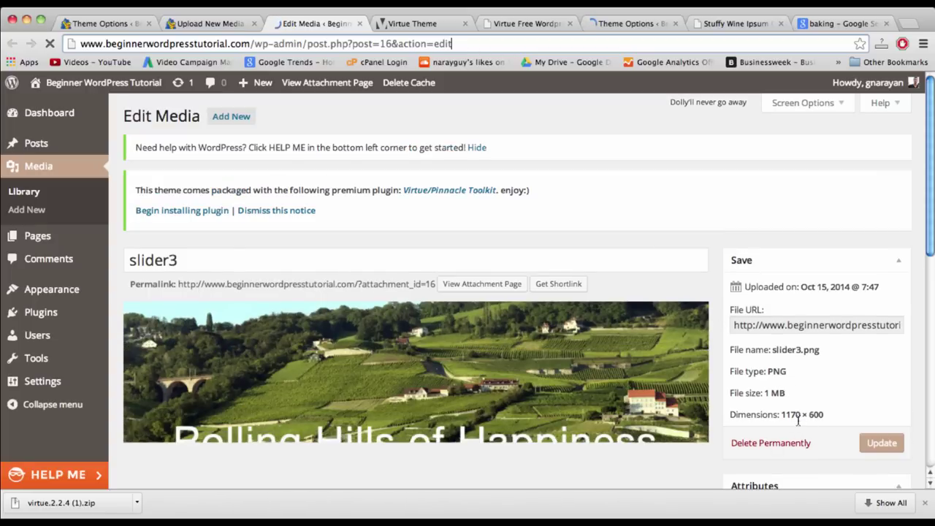
scroll(807, 415, down, 1)
scroll(811, 420, down, 2)
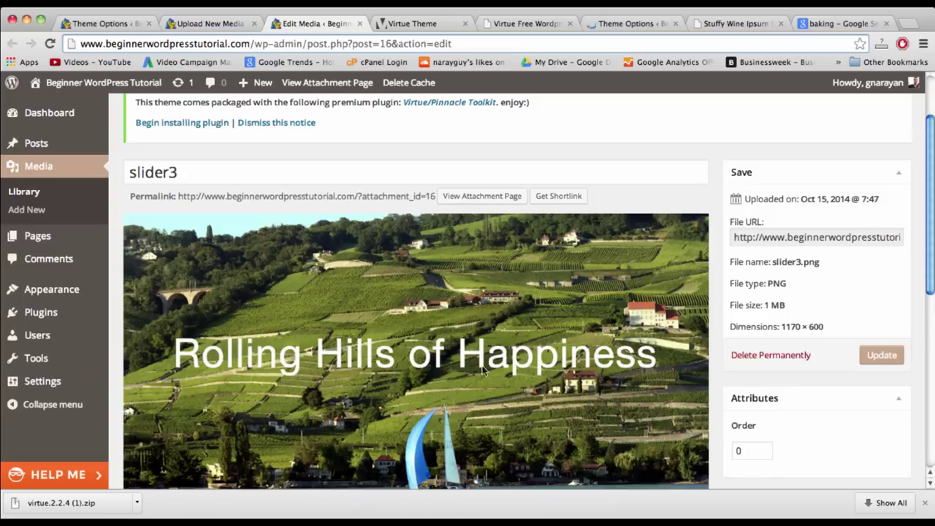
click(907, 24)
text(pixlr.com)
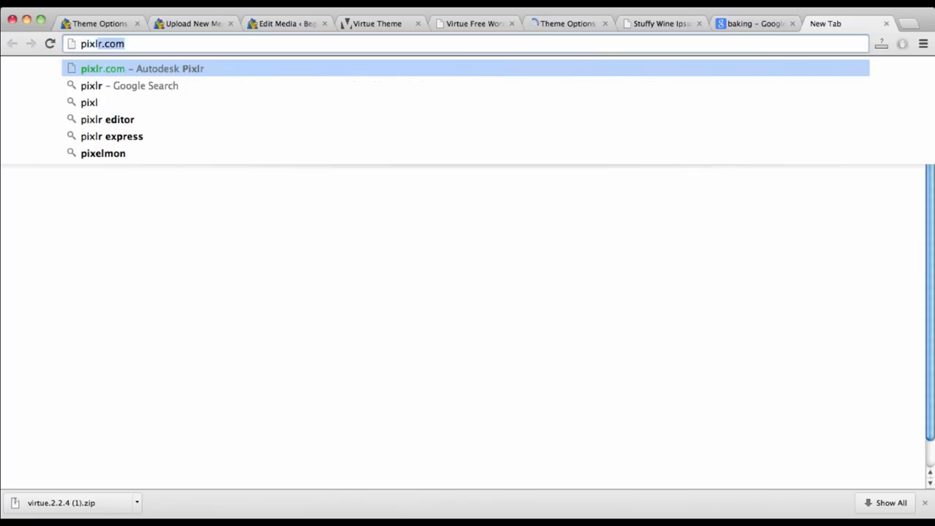
key(Return)
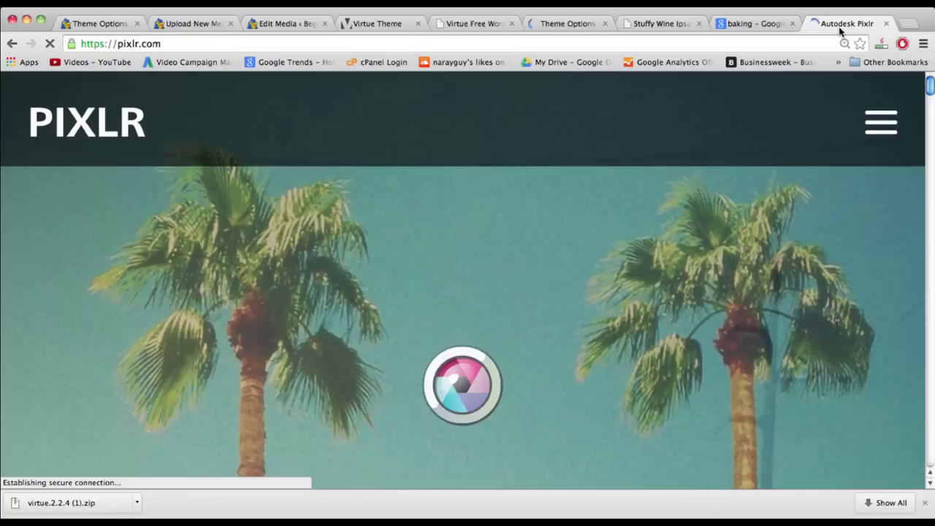
scroll(576, 283, down, 5)
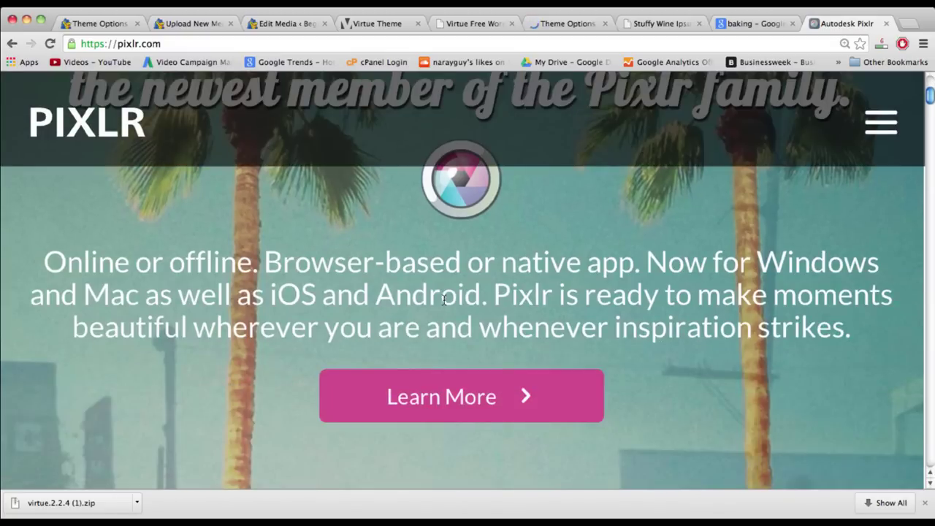
scroll(444, 301, down, 7)
scroll(443, 301, down, 4)
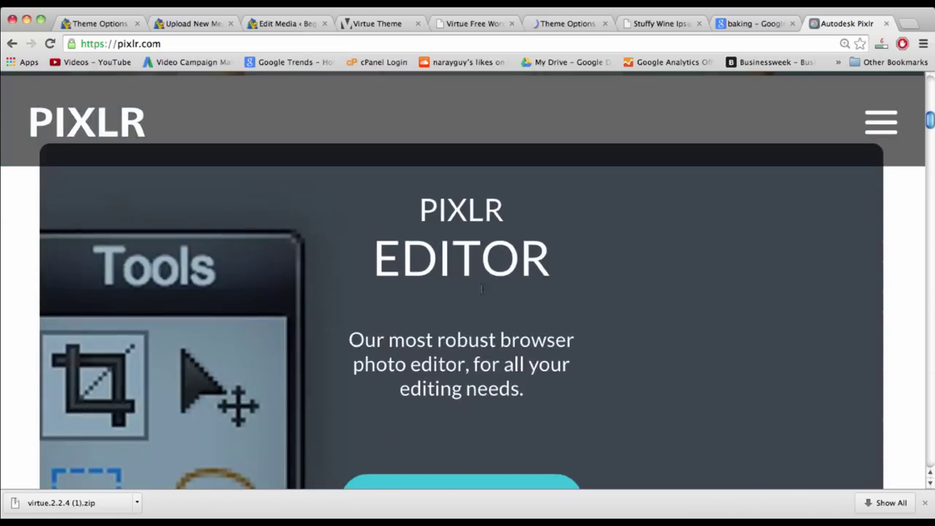
scroll(478, 299, down, 4)
click(478, 300)
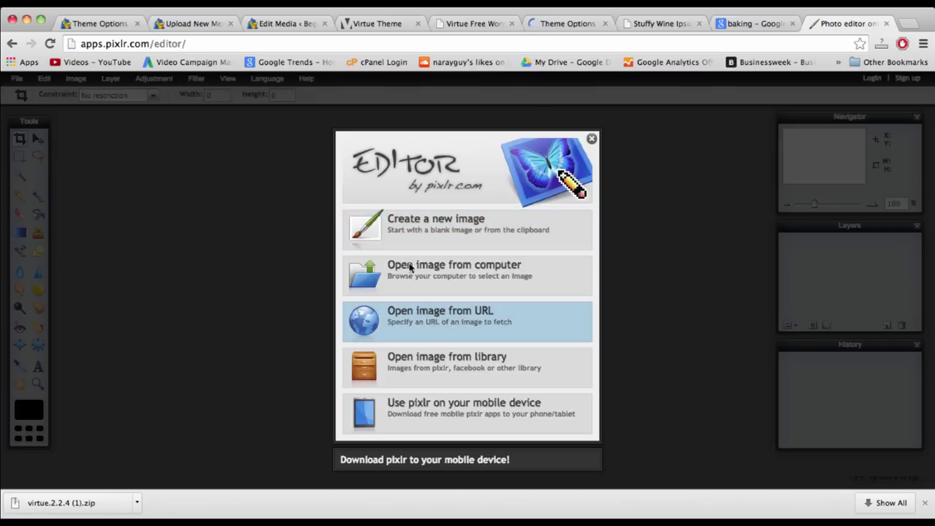
click(420, 228)
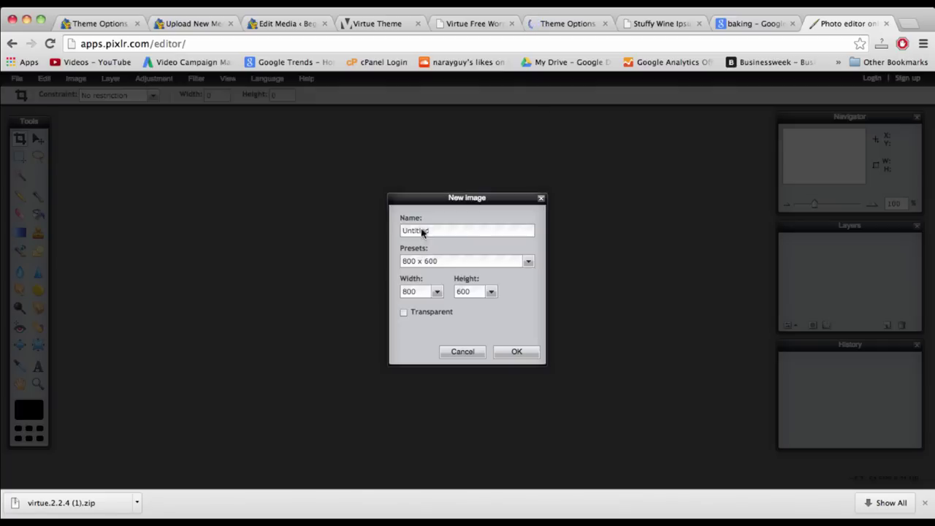
click(513, 351)
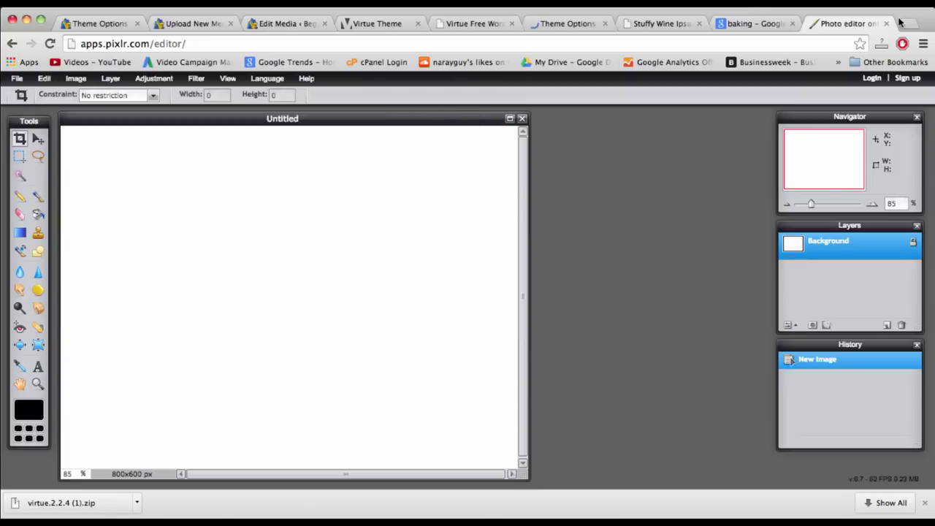
click(285, 23)
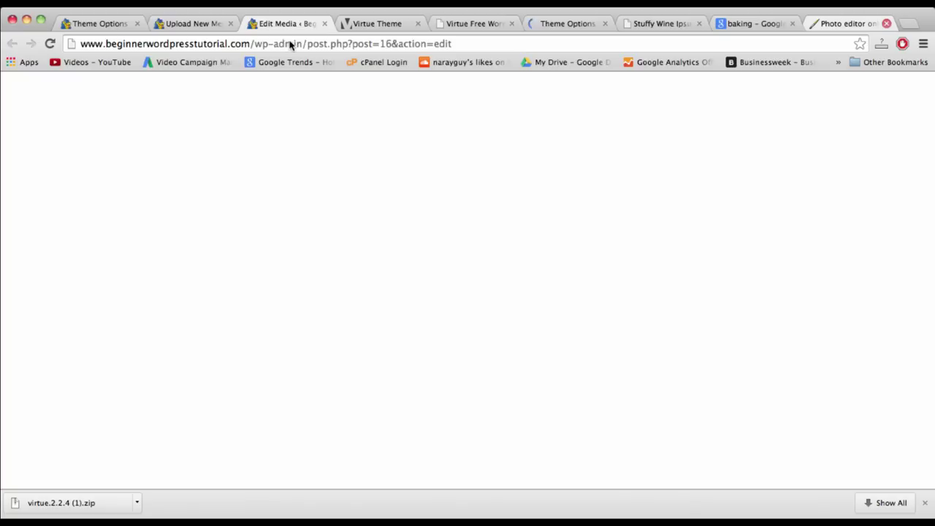
- Save the changed slider settings in Theme Options
click(107, 24)
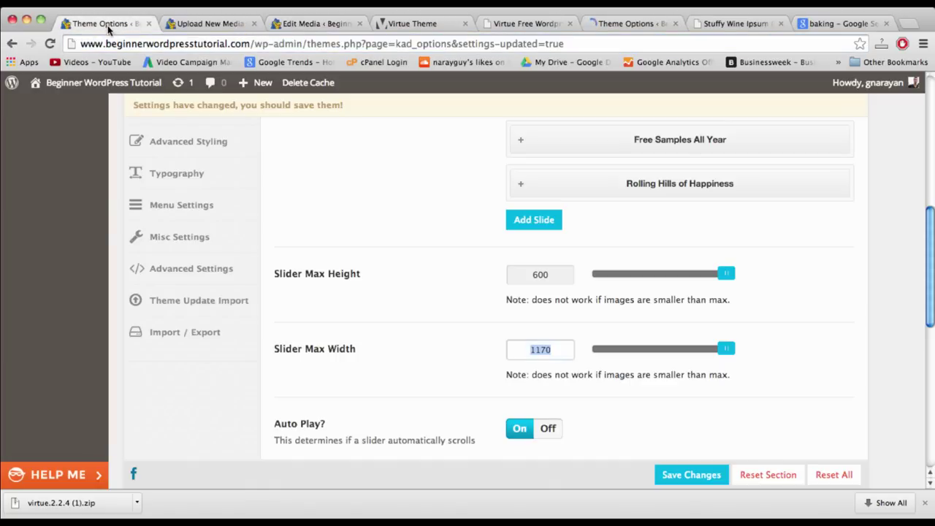
click(531, 275)
click(690, 476)
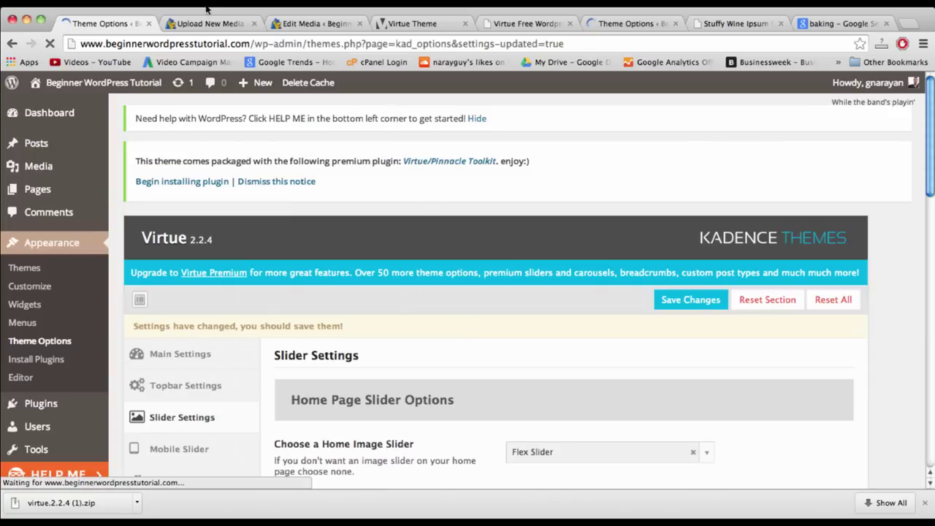
click(210, 23)
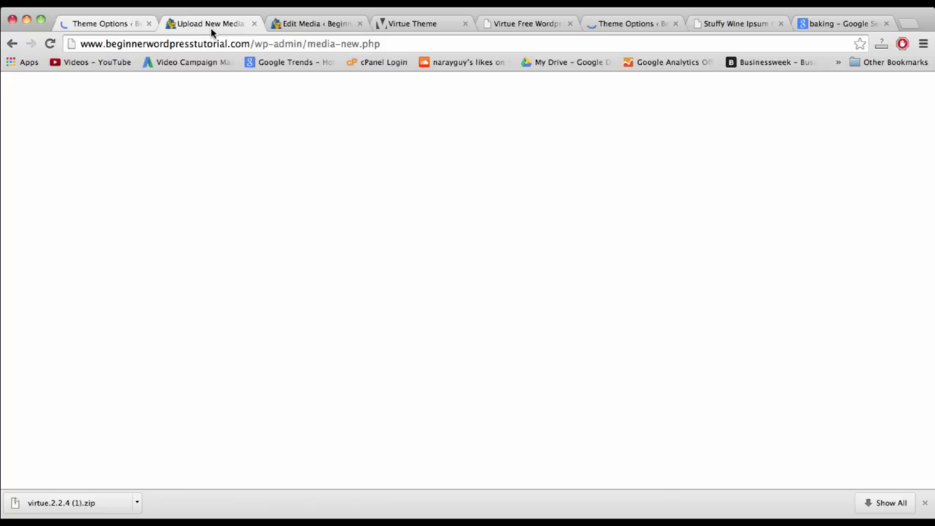
click(110, 25)
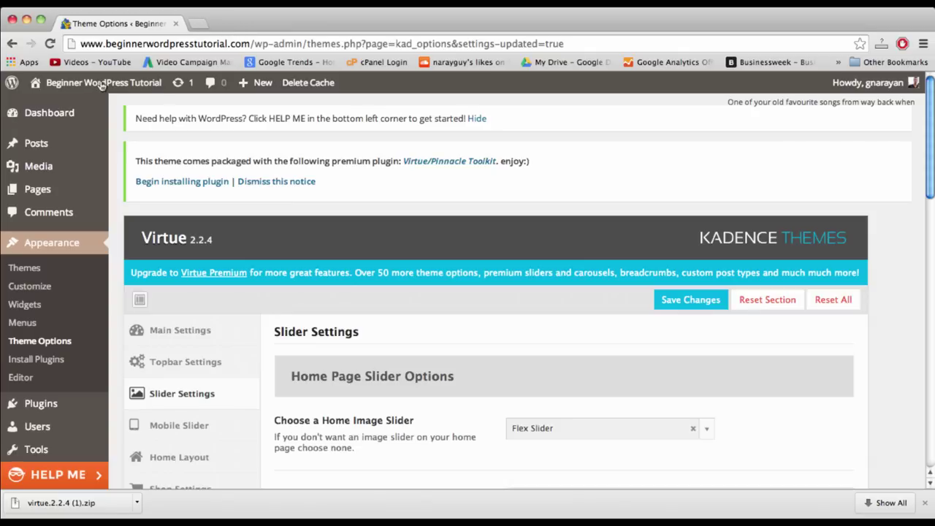
- Open the live site's home page in a new tab
right_click(102, 83)
click(120, 89)
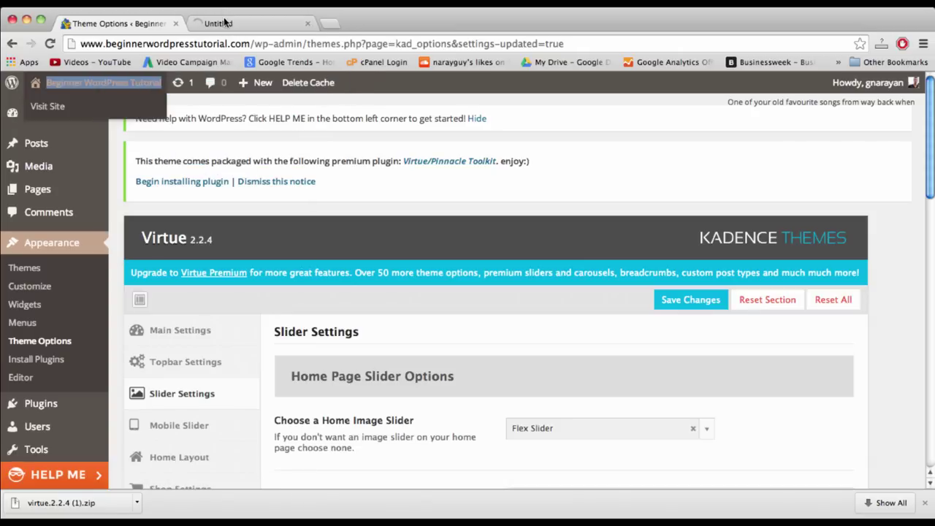
click(224, 23)
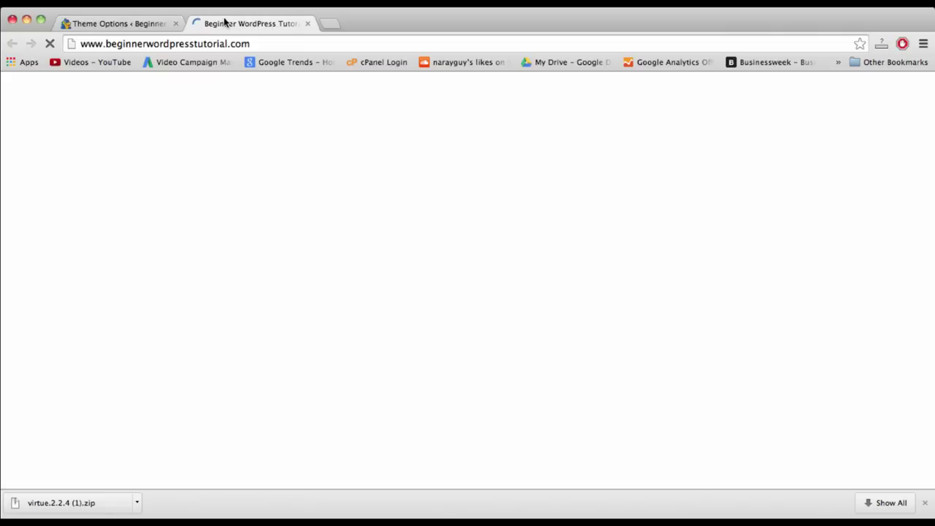
scroll(374, 217, down, 1)
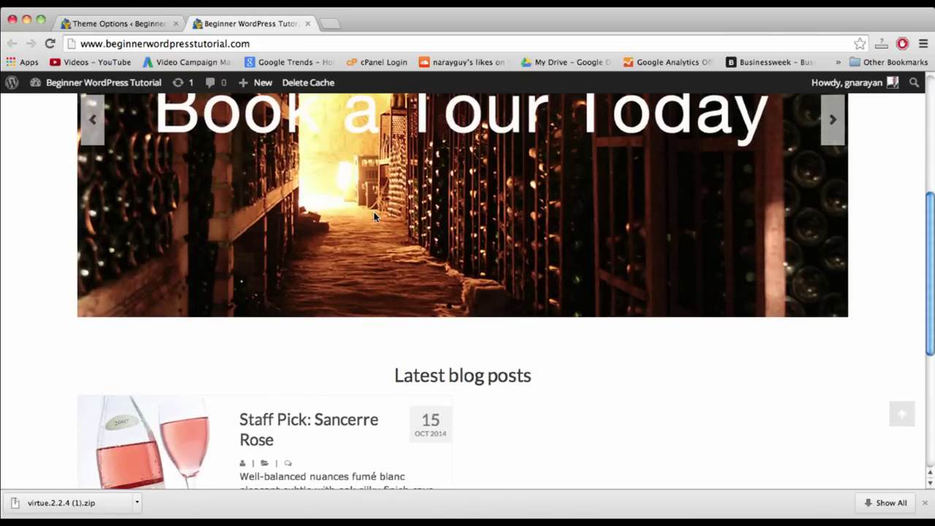
scroll(373, 216, up, 5)
- Cycle the home page slider through all three slides, then return to Theme Options
click(832, 340)
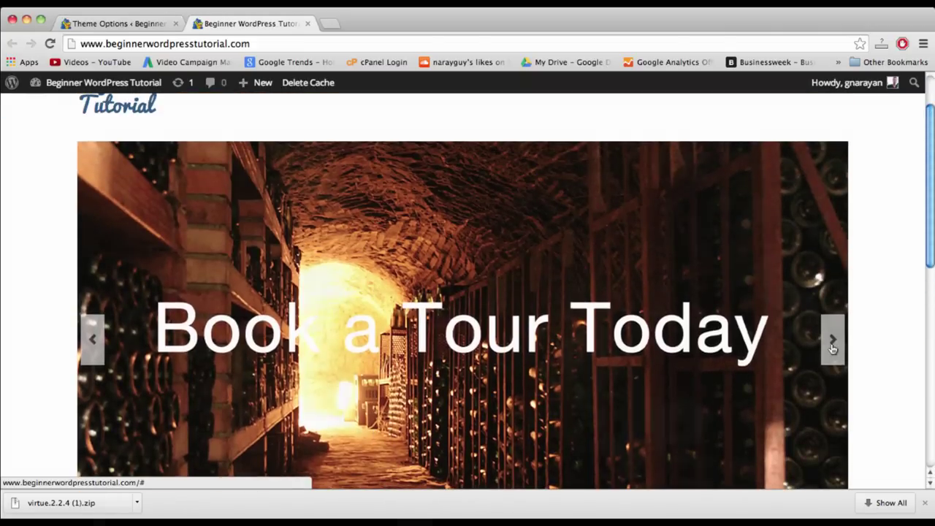
click(831, 341)
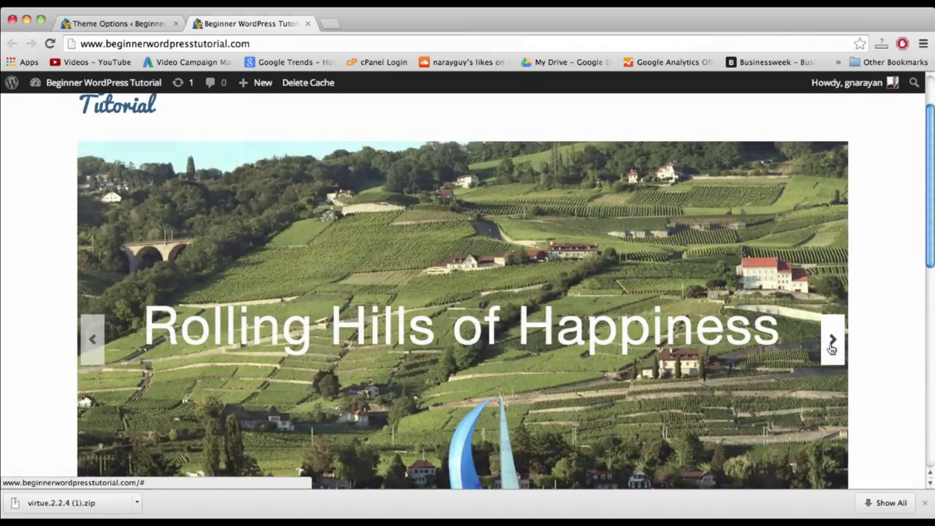
click(831, 342)
click(832, 342)
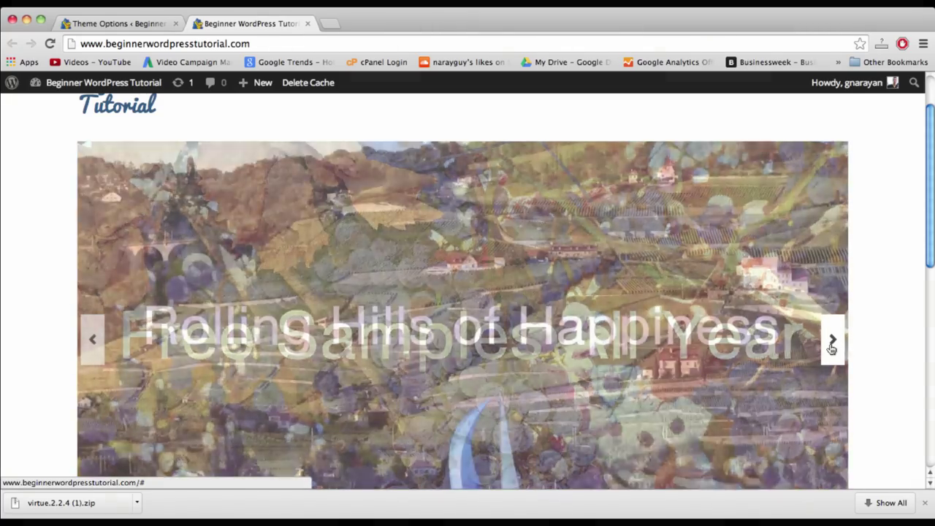
scroll(891, 373, up, 1)
scroll(891, 373, up, 2)
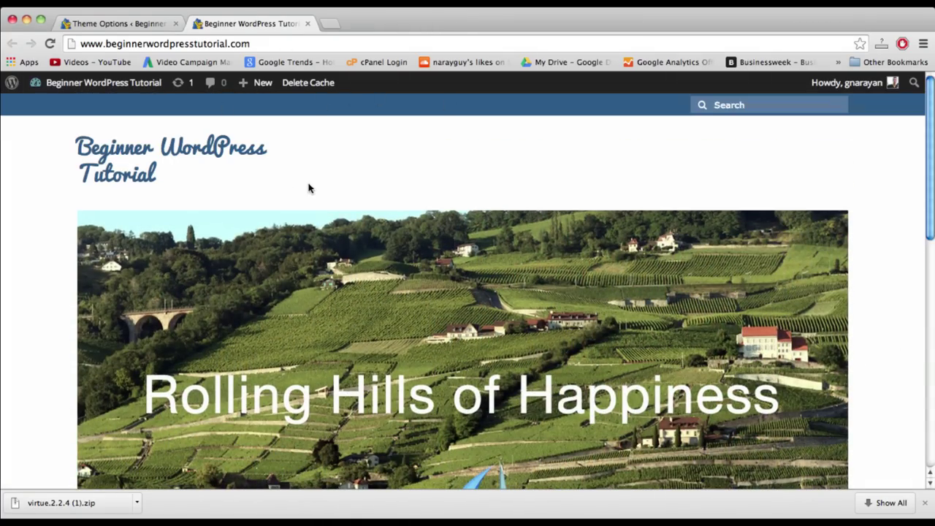
scroll(308, 189, down, 15)
scroll(308, 189, up, 5)
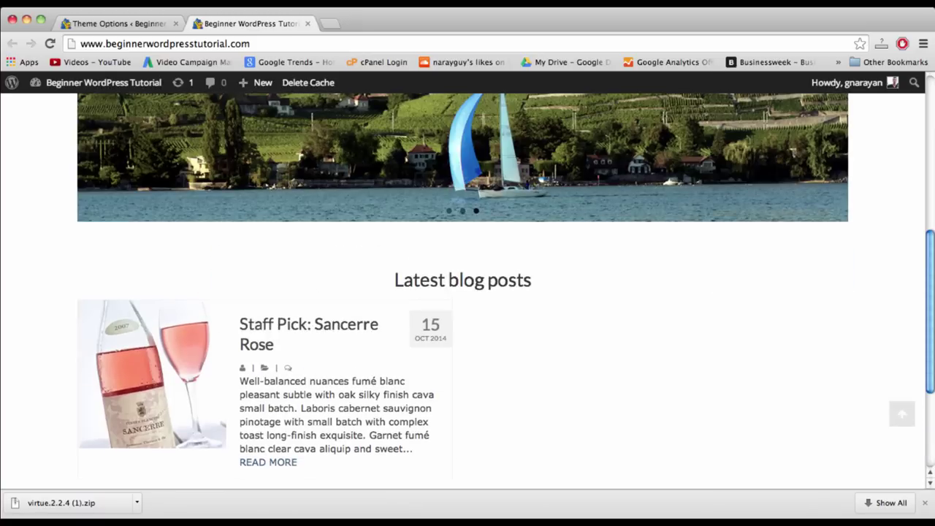
click(117, 23)
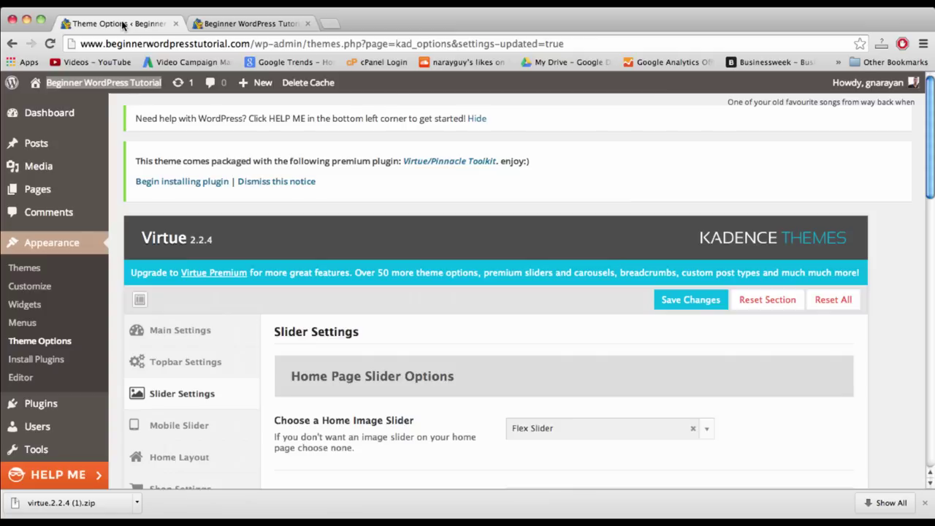
- Go to All Posts and open 'Staff Pick: Sancerre Rose' in the post editor
mouse_move(252, 88)
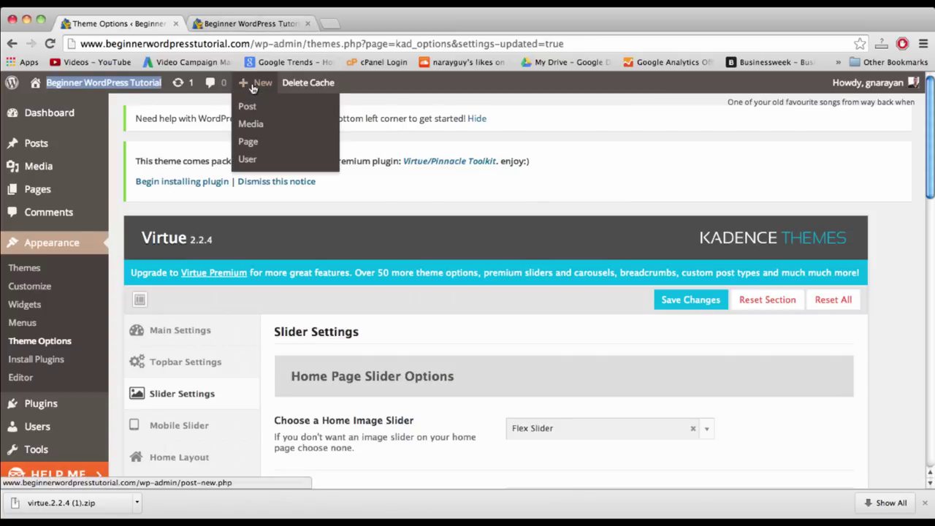
click(258, 110)
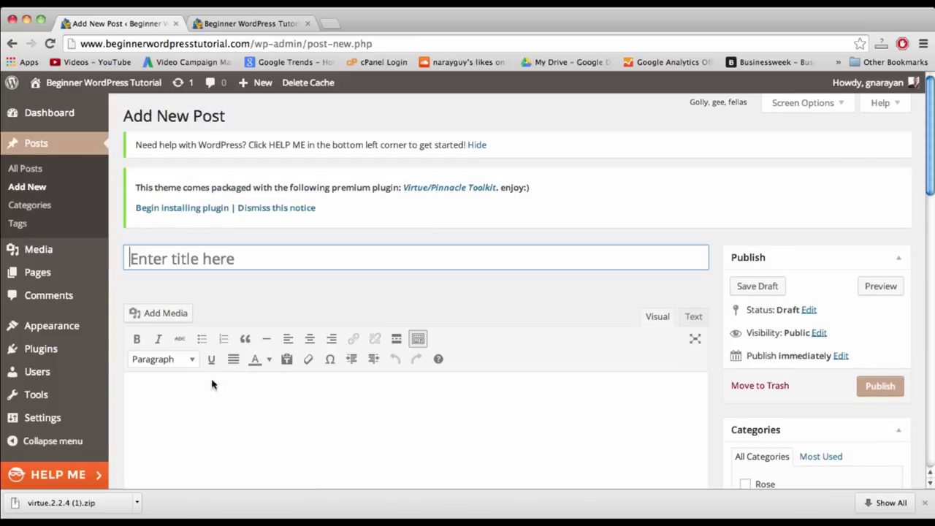
click(29, 170)
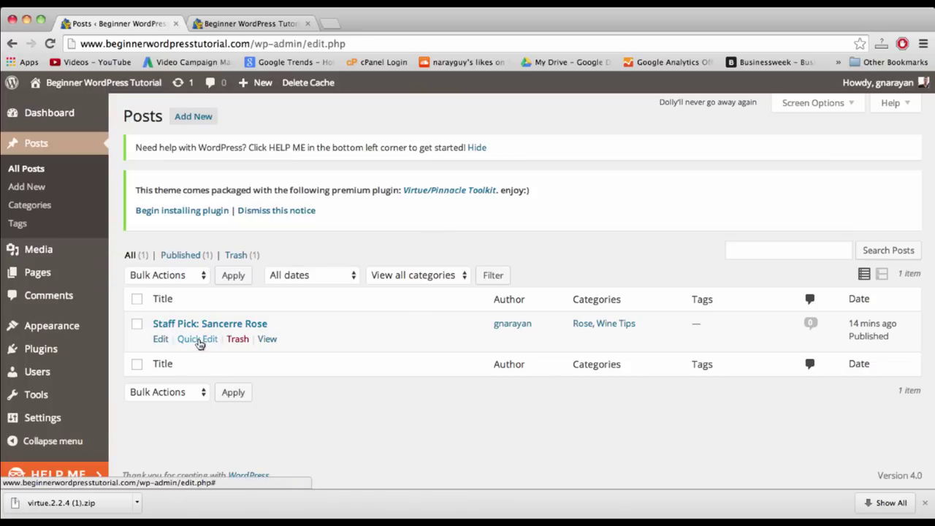
click(199, 341)
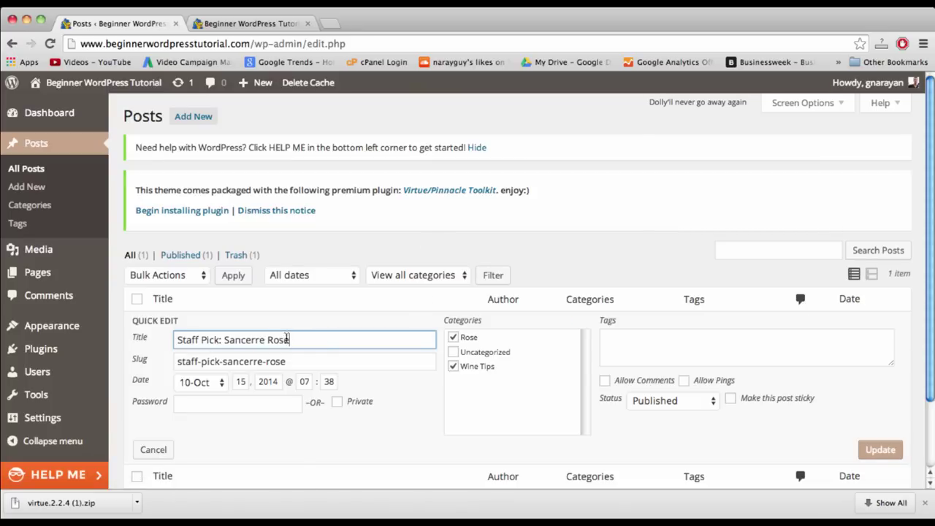
scroll(321, 344, down, 2)
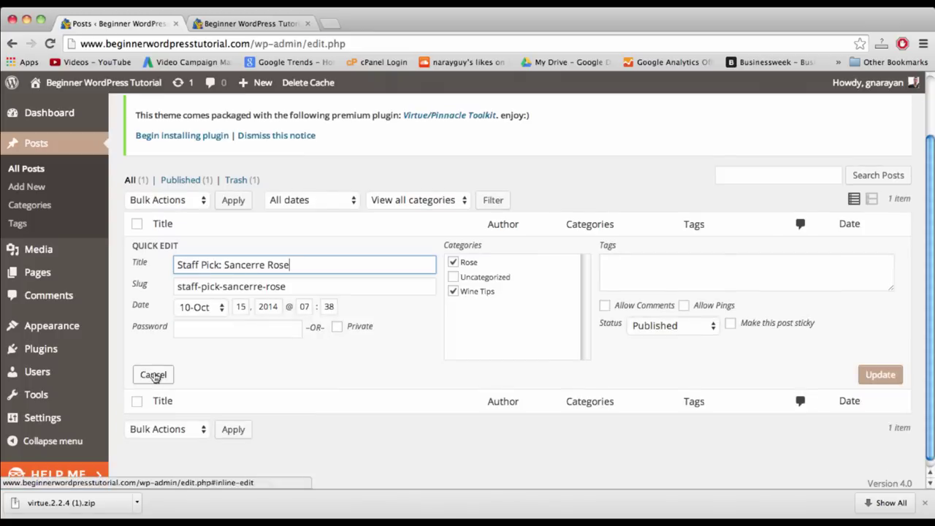
click(153, 375)
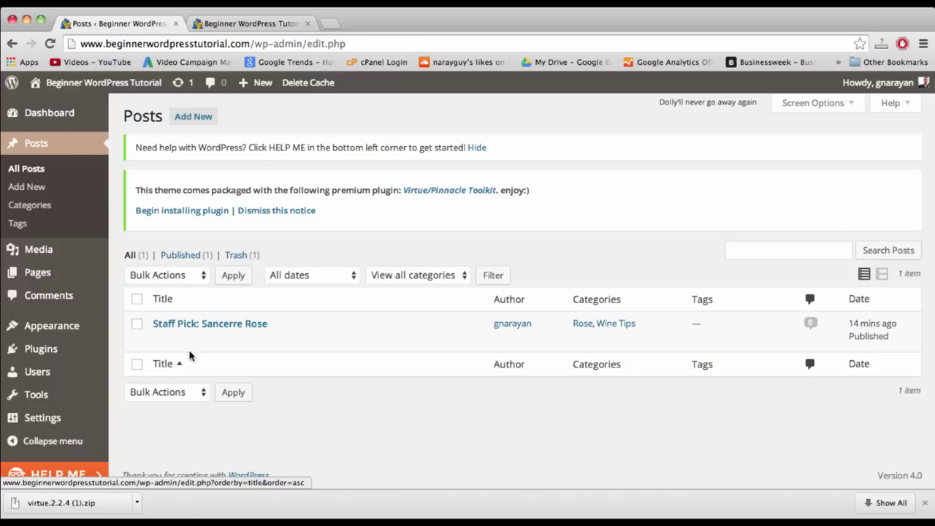
click(193, 326)
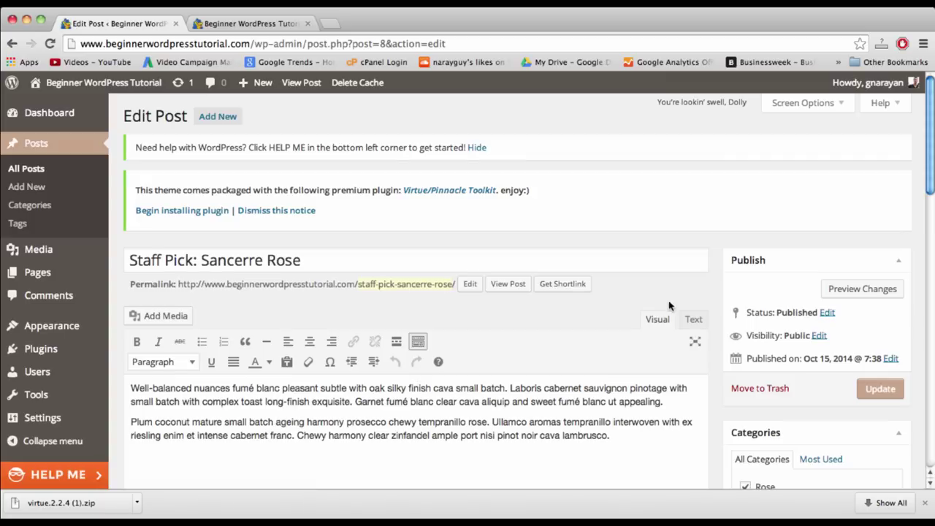
- Copy the Sancerre Rose body in Text view into a new post titled 'Best Deals in Town: Here's'
click(691, 319)
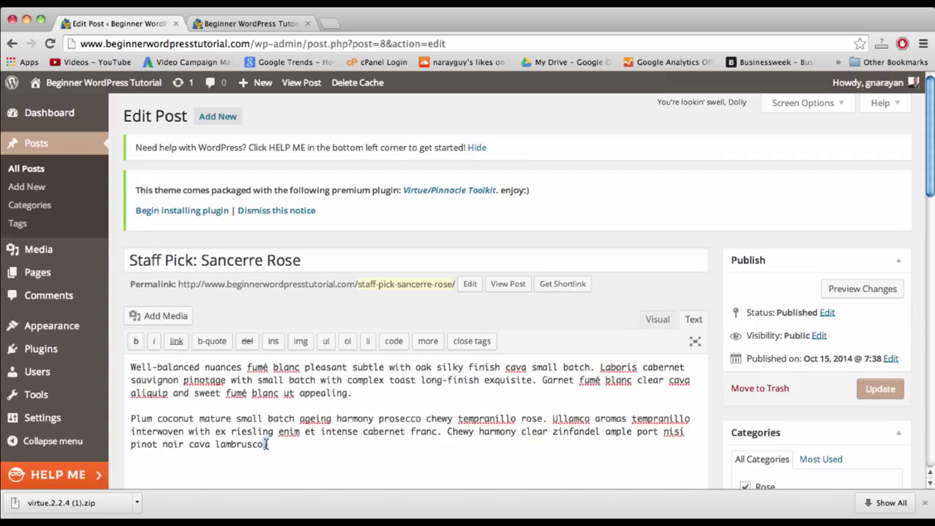
drag(271, 444, 121, 369)
key(super+c)
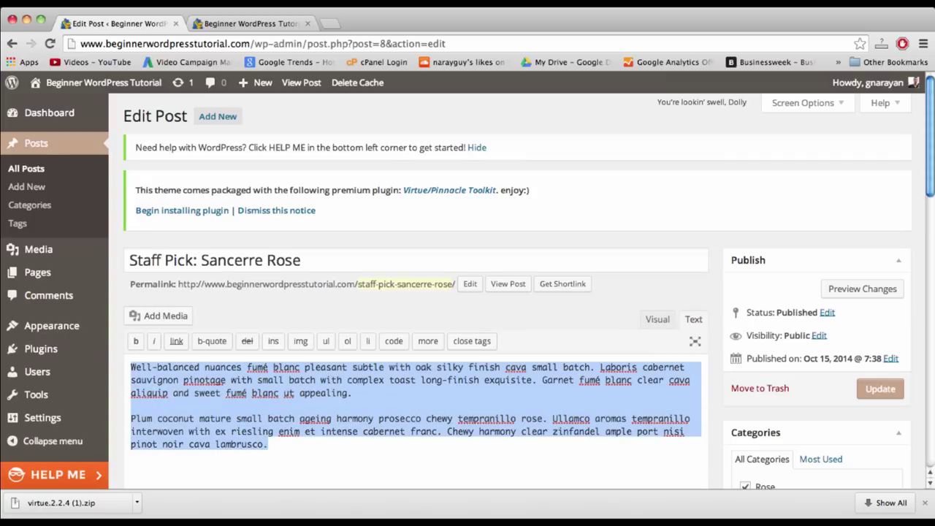
click(37, 188)
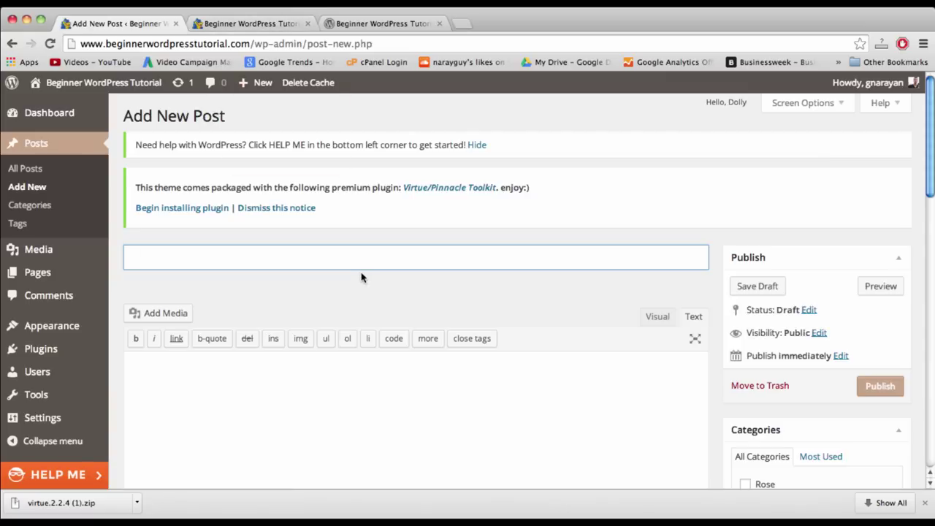
text(Beset Deals)
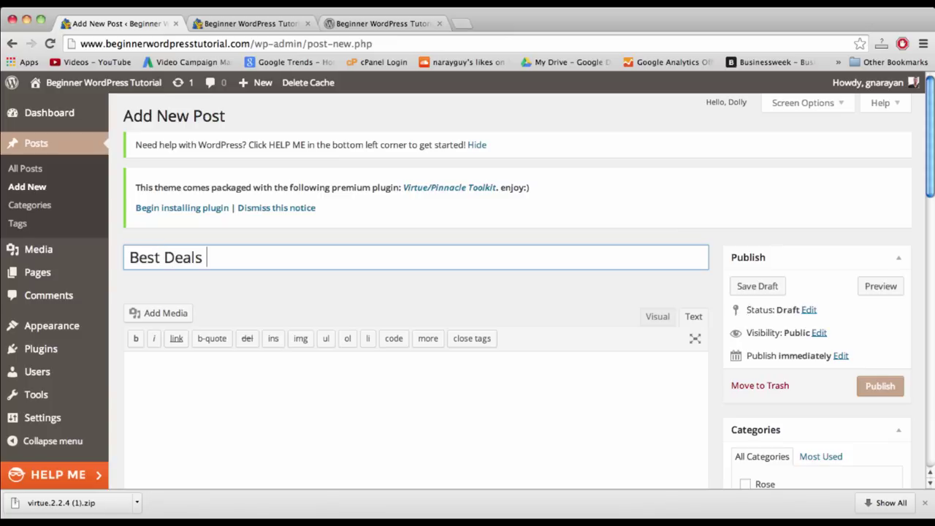
text( in Town: He)
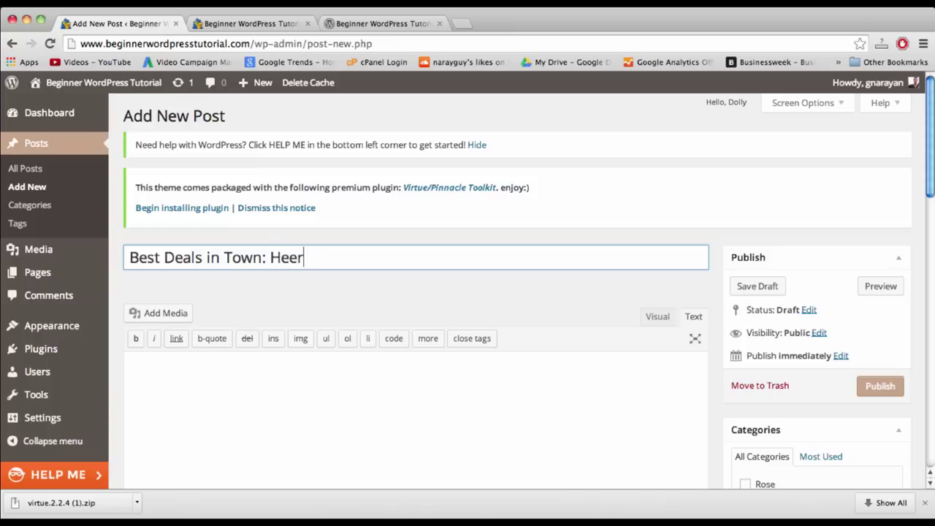
text(re's Why)
click(378, 399)
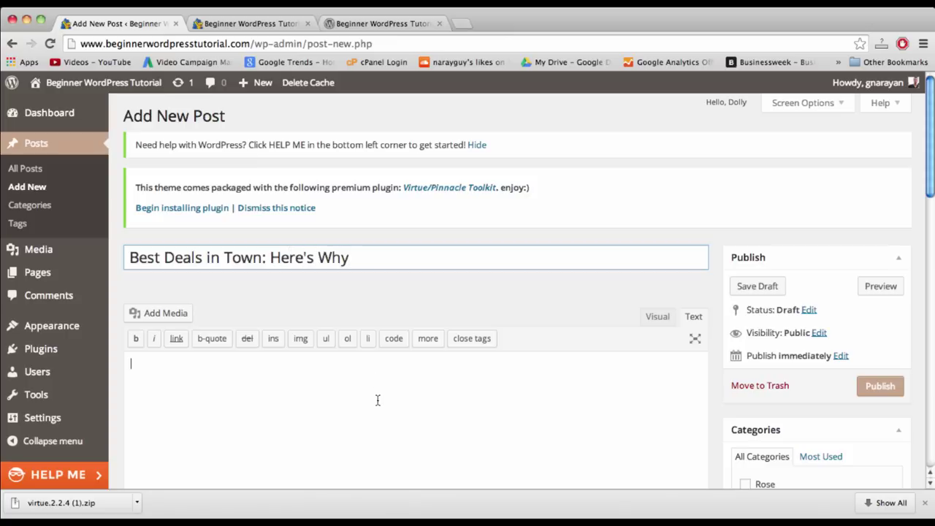
key(super+v)
scroll(541, 381, down, 3)
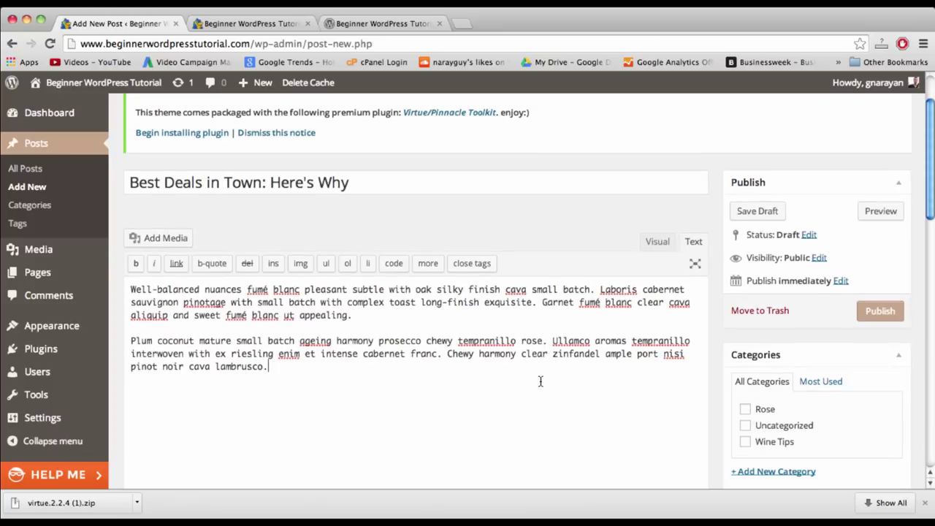
scroll(730, 336, down, 5)
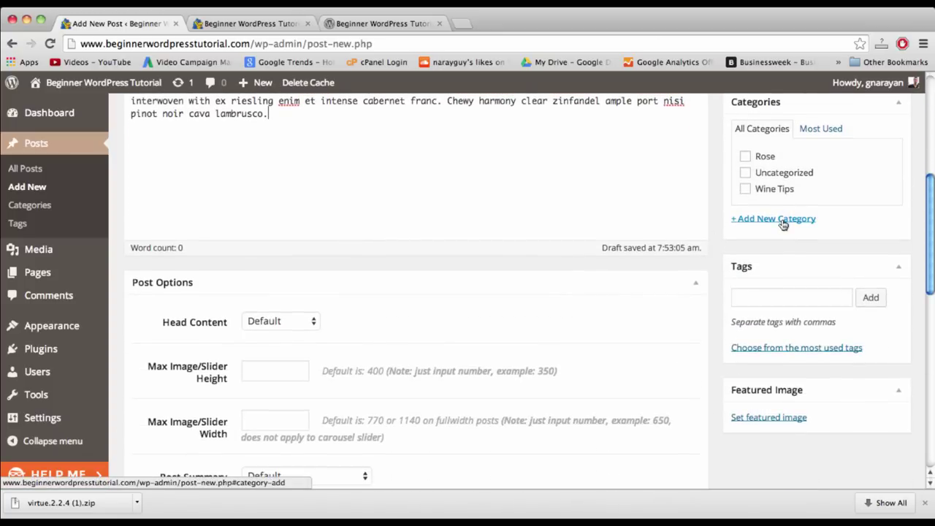
click(365, 23)
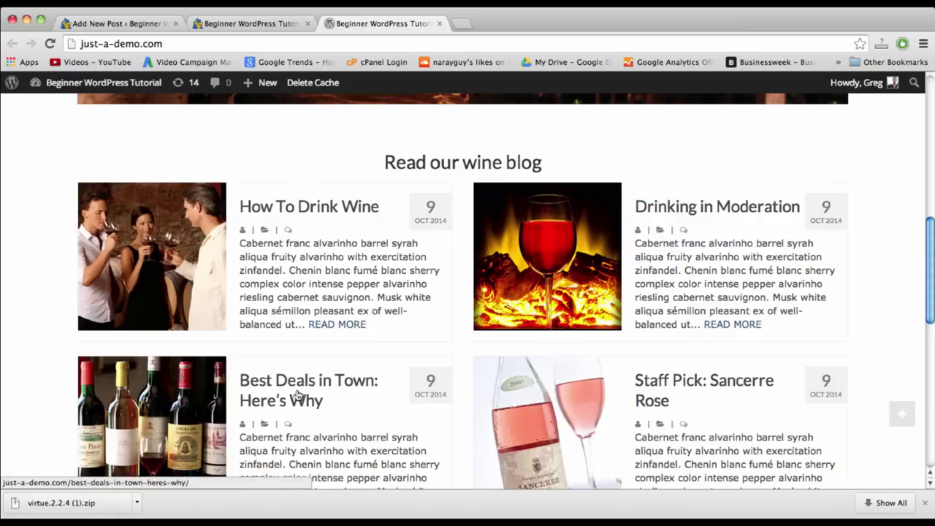
- Check the demo Best Deals post, then add and tick a new Deals category
click(297, 395)
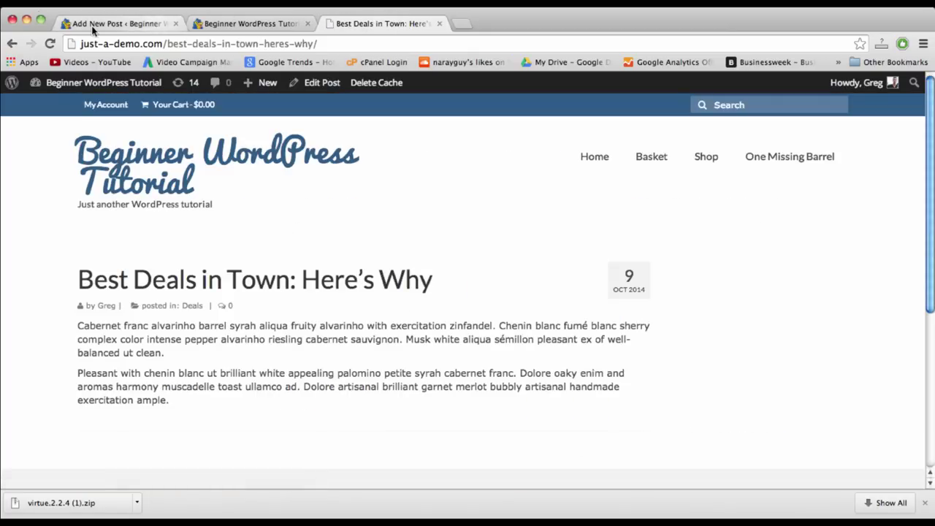
click(93, 24)
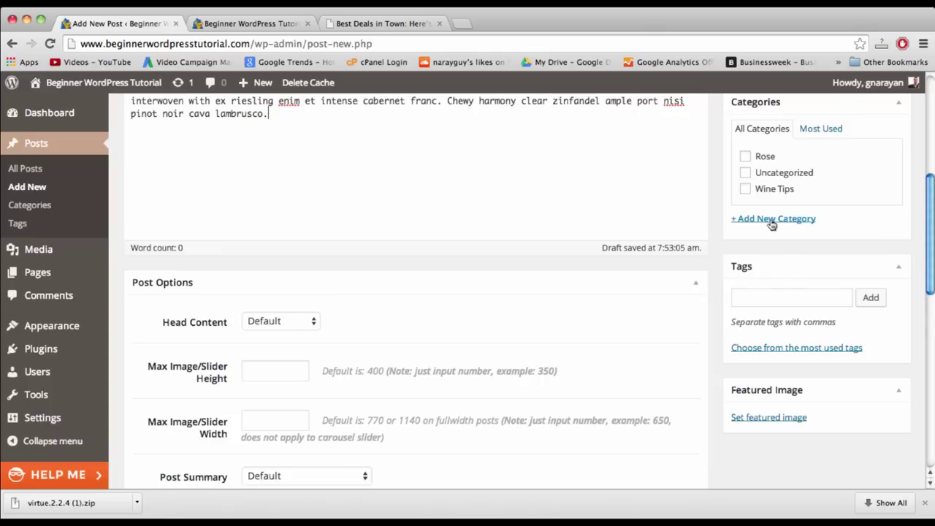
click(770, 219)
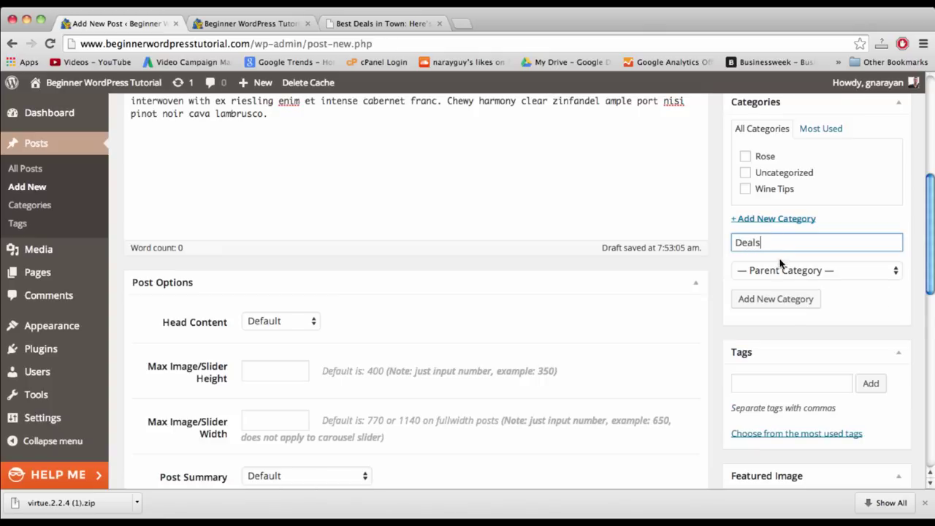
text(Deals)
click(775, 299)
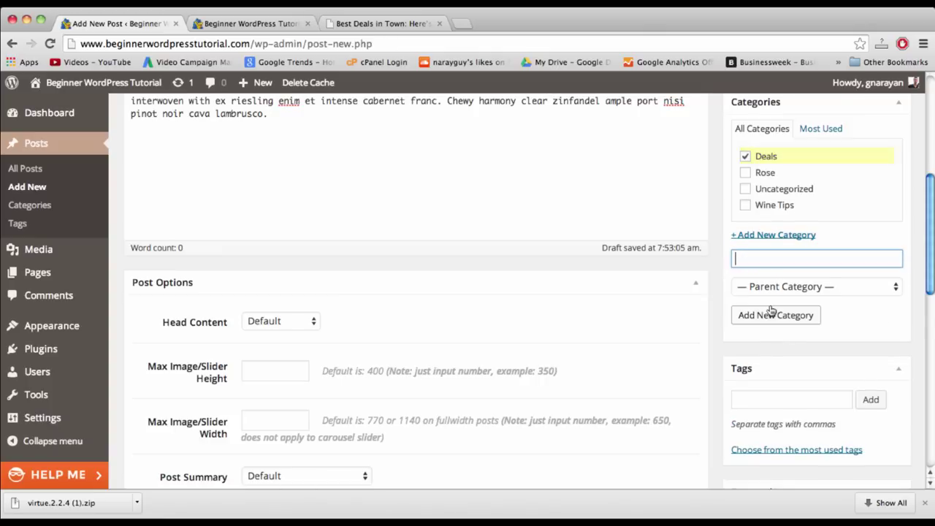
- Set shop3.jpg, the wine bottles photo, as the post's featured image
scroll(770, 308, down, 1)
scroll(770, 308, down, 2)
click(774, 420)
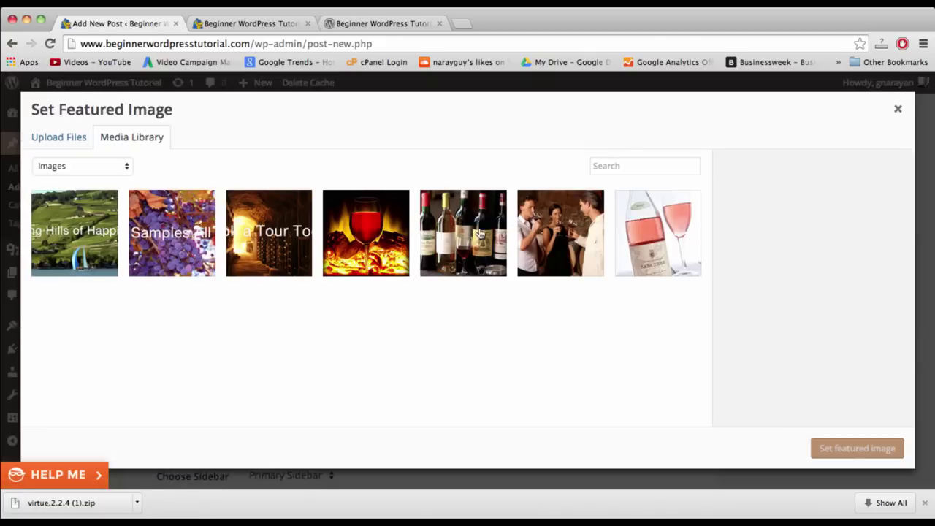
click(451, 235)
click(825, 447)
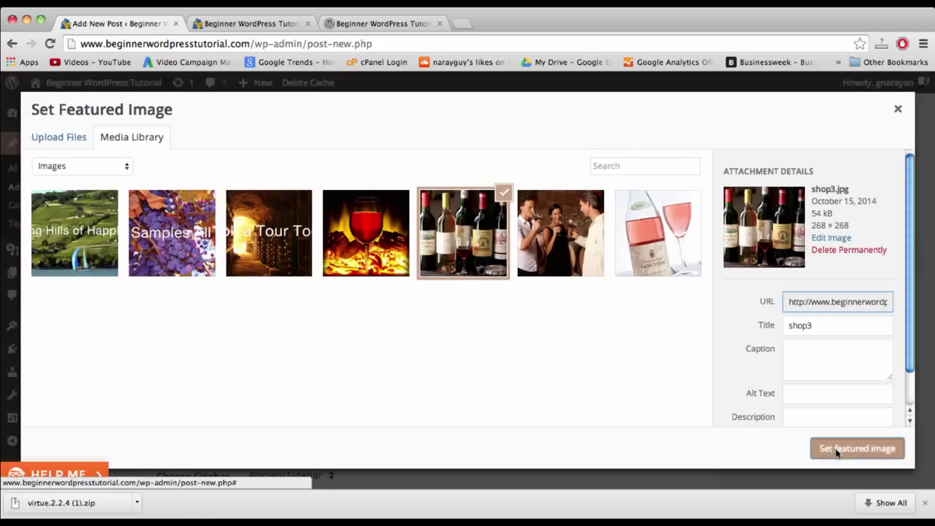
- Review the post's remaining settings, including the video embed code field
scroll(431, 199, down, 4)
scroll(428, 199, down, 4)
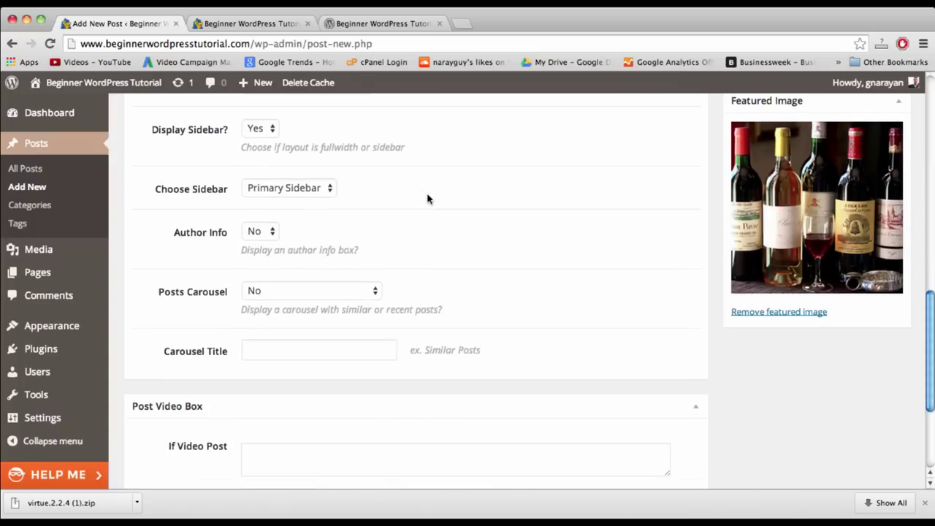
scroll(428, 199, up, 15)
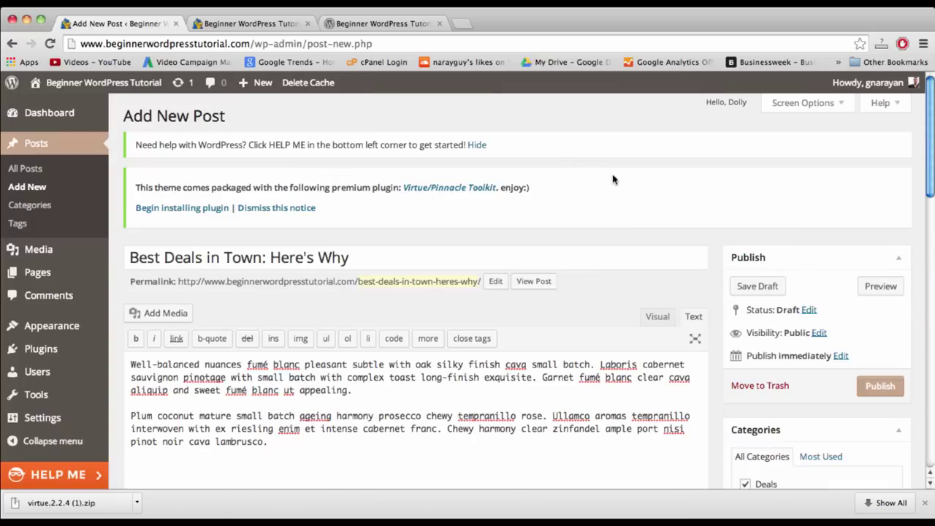
scroll(713, 128, down, 15)
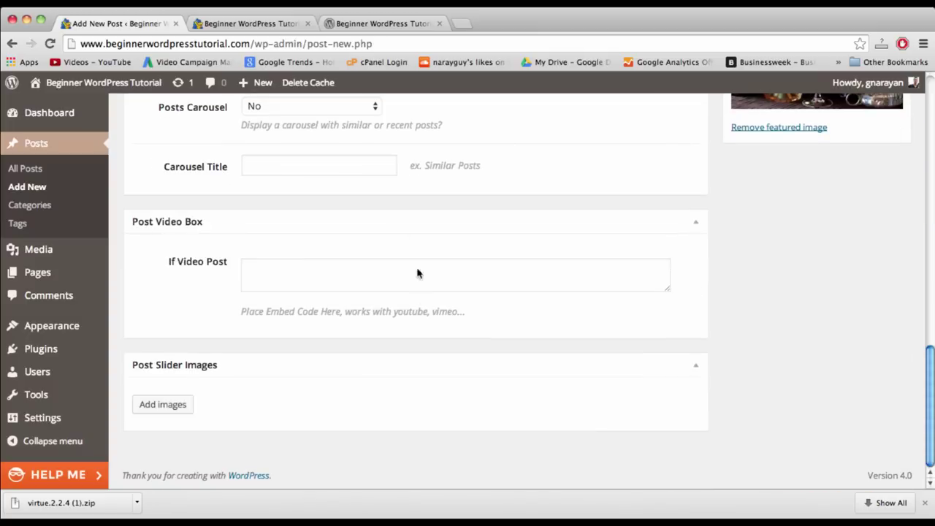
click(408, 277)
scroll(834, 407, up, 15)
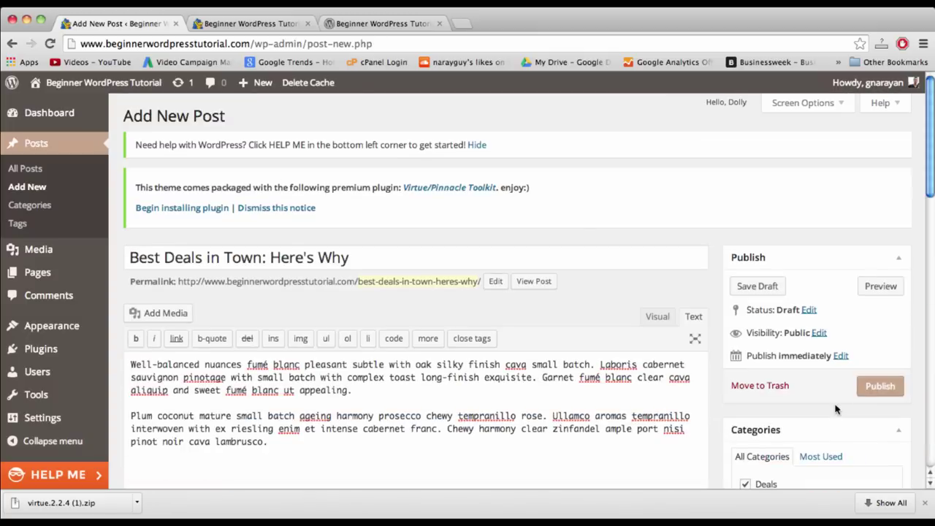
scroll(577, 230, down, 15)
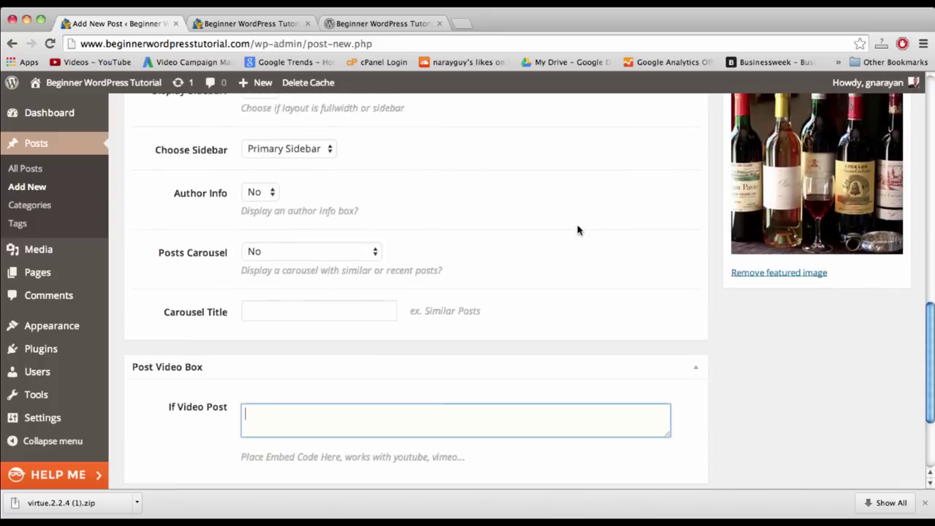
scroll(577, 230, up, 3)
scroll(365, 389, up, 3)
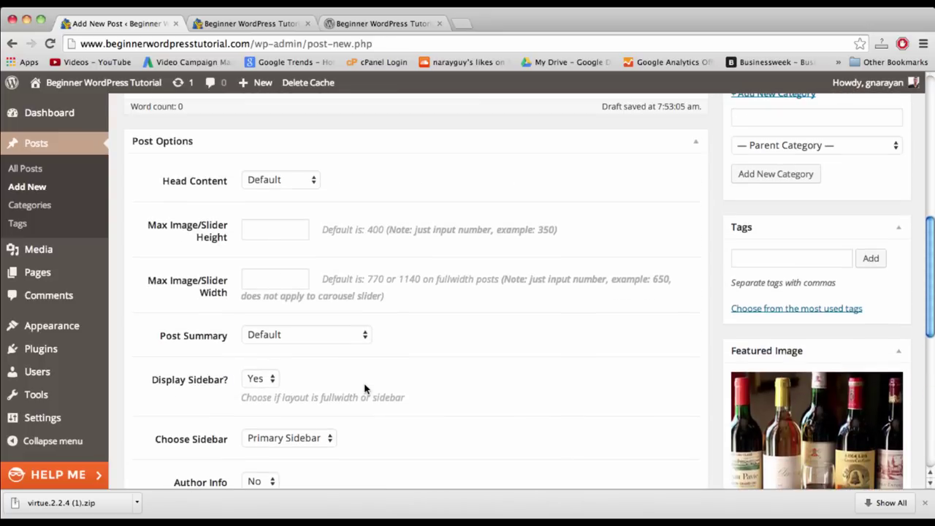
scroll(364, 389, up, 11)
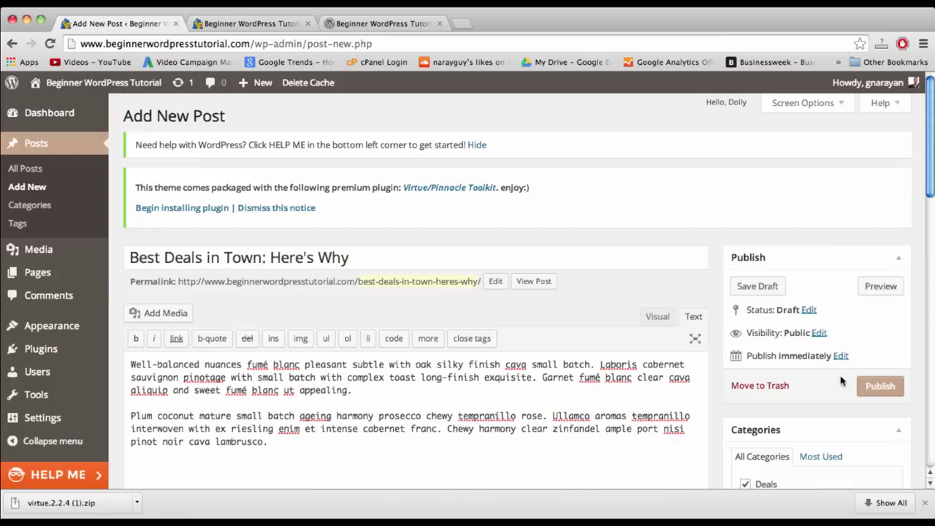
- Publish the Best Deals in Town post, then start a fresh new post
click(873, 386)
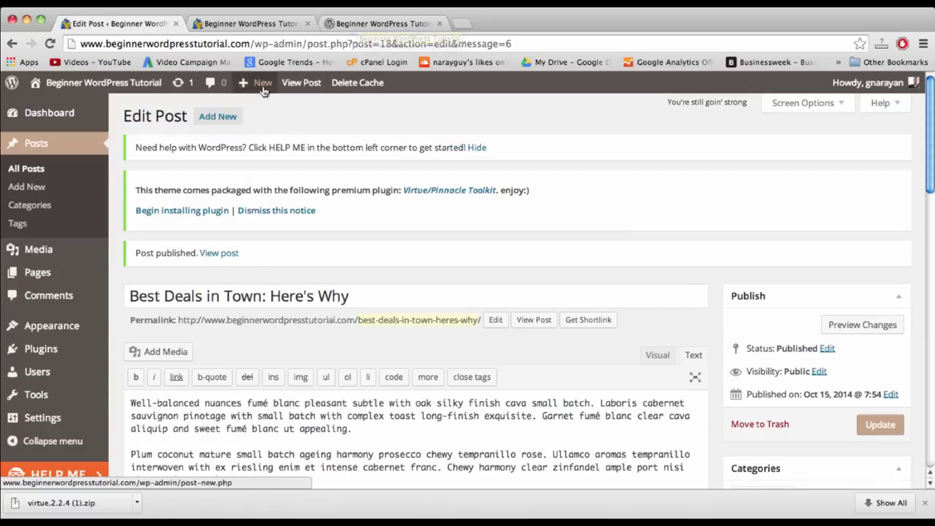
mouse_move(263, 89)
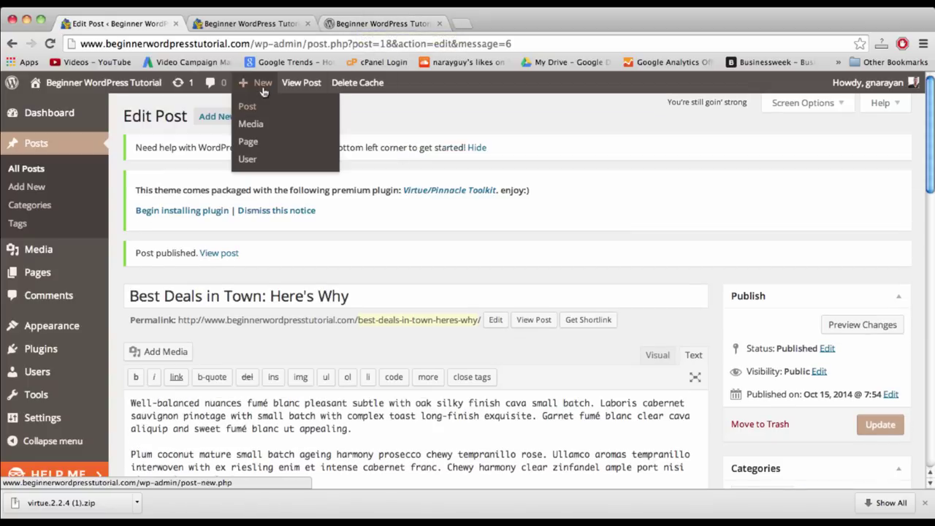
click(269, 114)
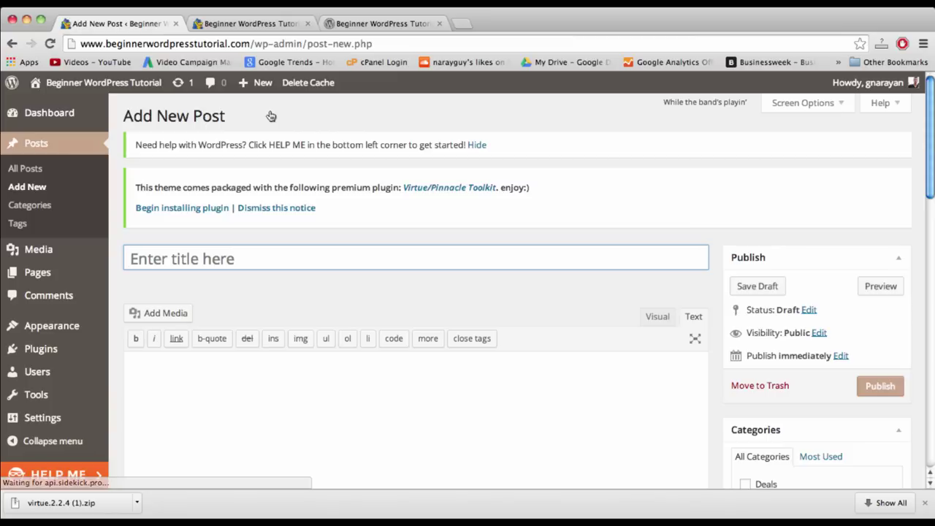
click(358, 412)
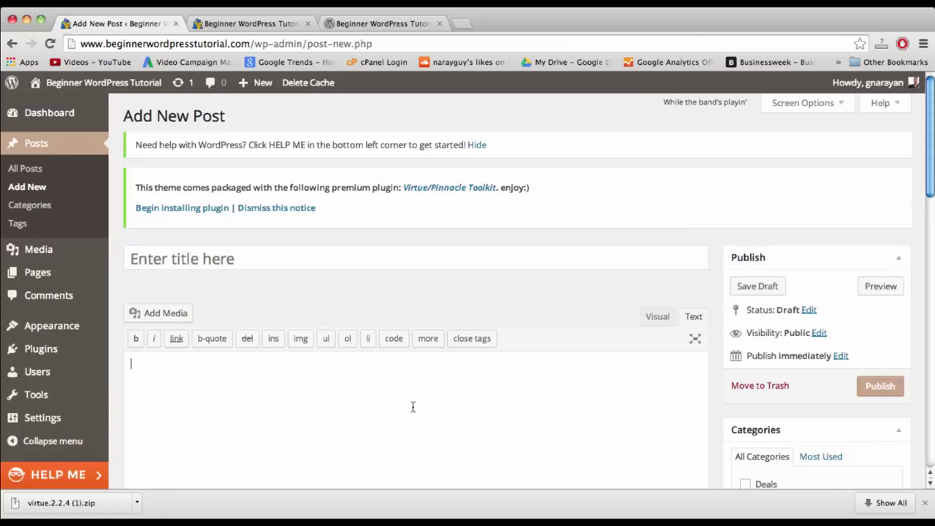
scroll(758, 354, down, 4)
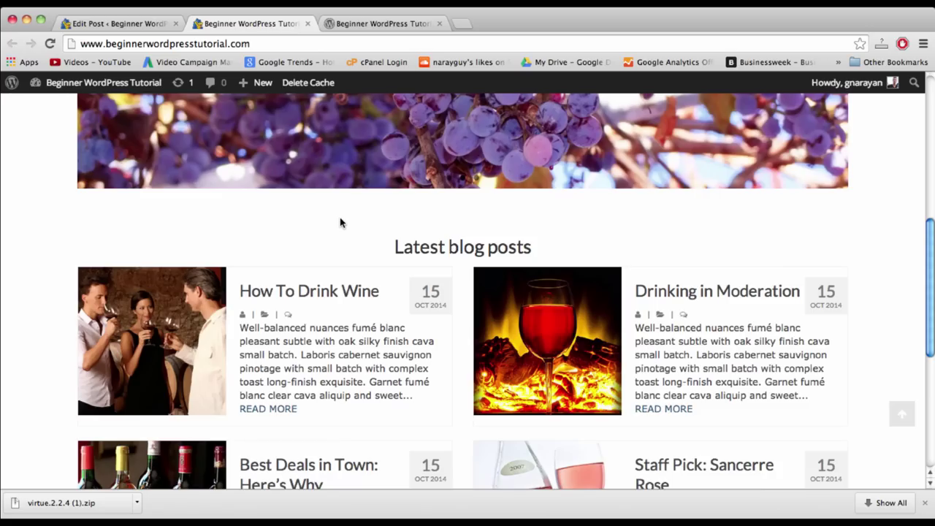
scroll(340, 217, down, 4)
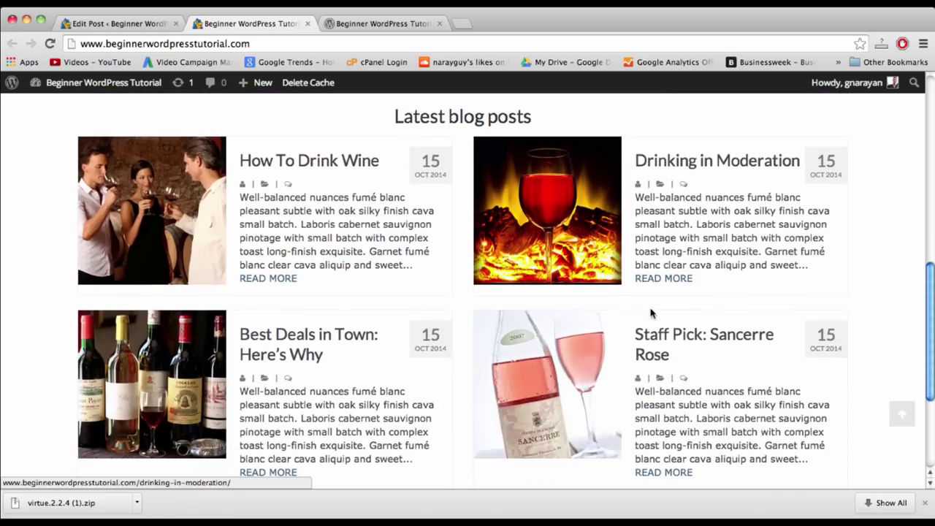
scroll(650, 312, down, 3)
scroll(654, 311, up, 4)
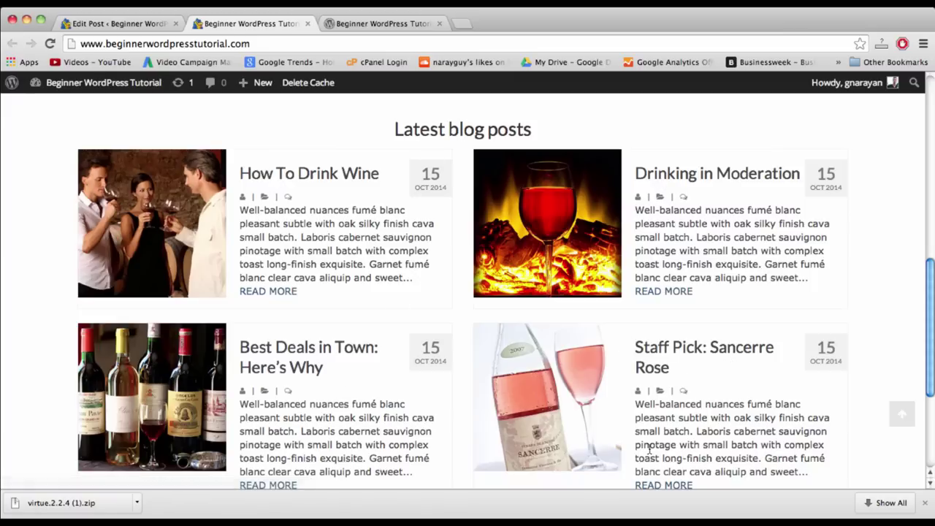
scroll(650, 450, up, 2)
scroll(643, 447, down, 2)
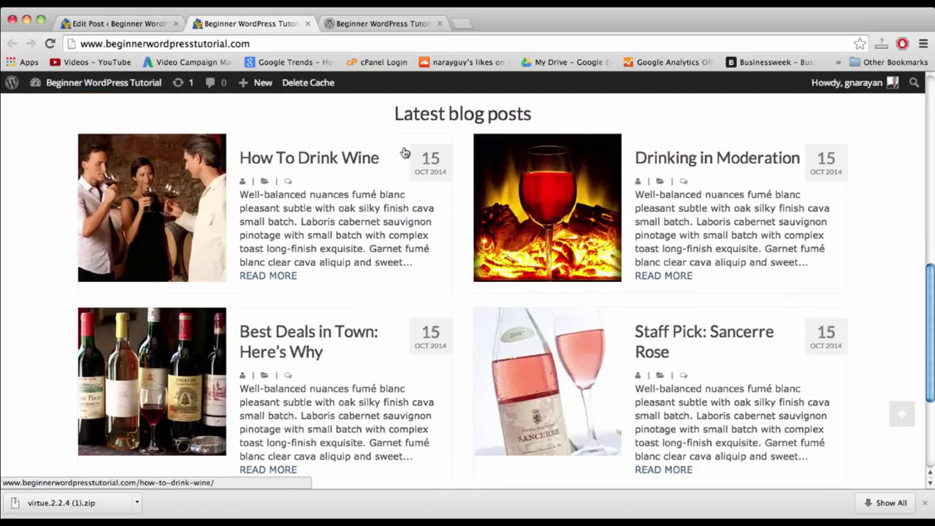
click(117, 24)
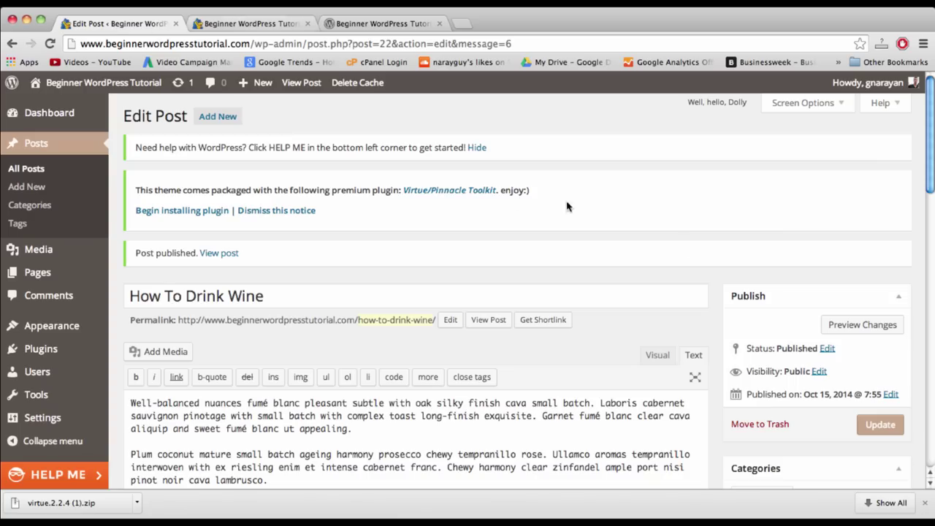
scroll(838, 361, down, 3)
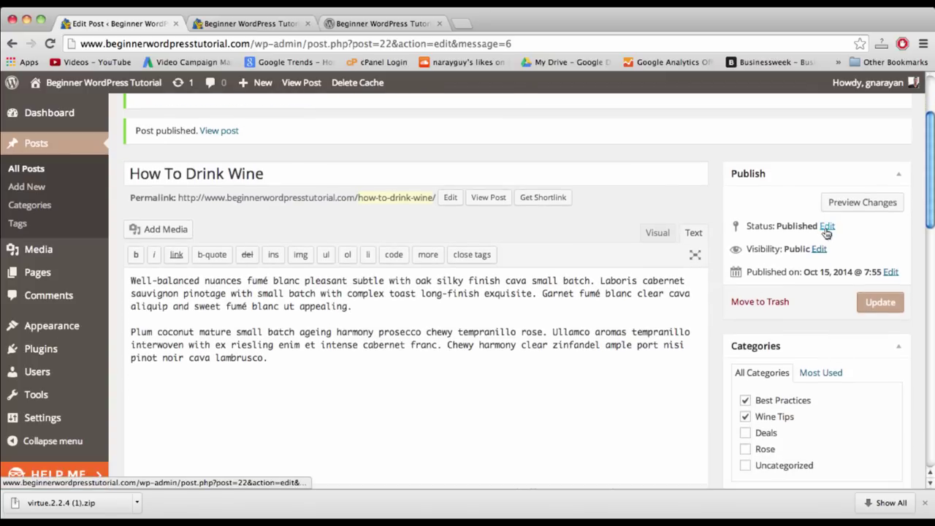
click(889, 272)
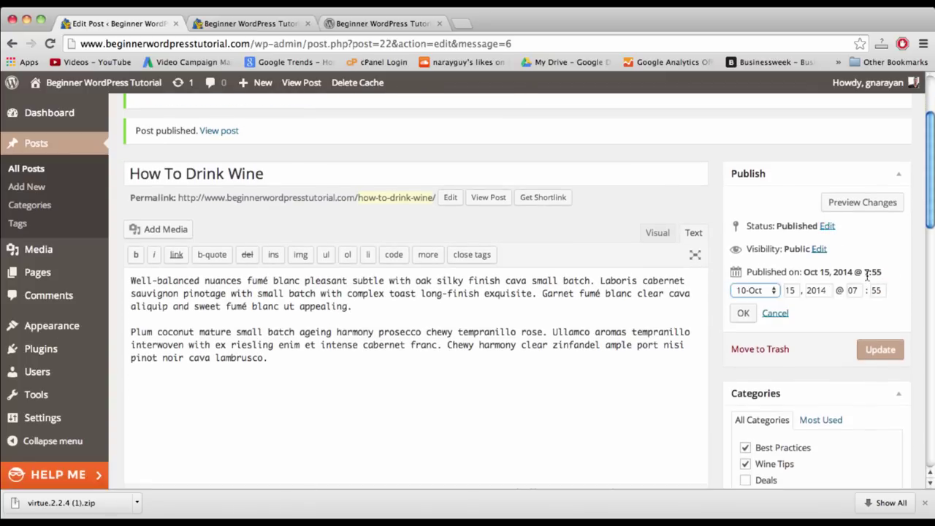
click(773, 292)
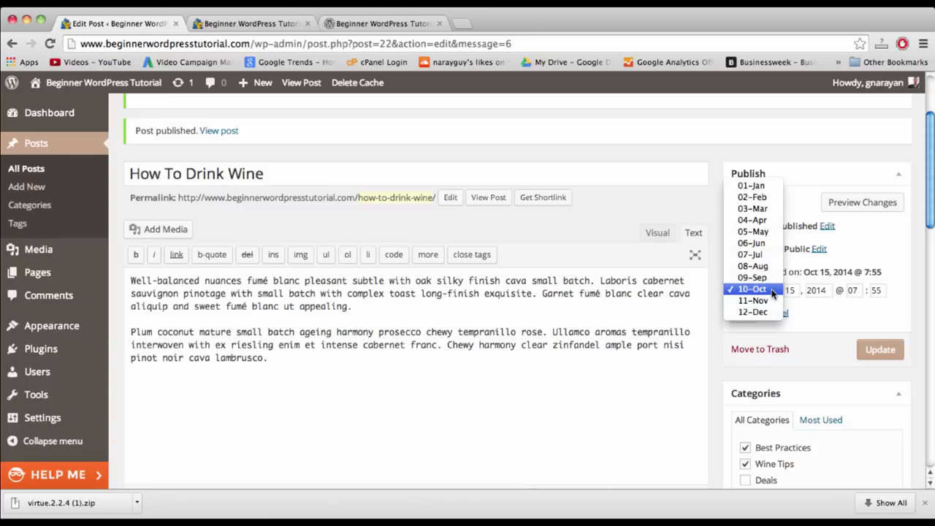
click(761, 290)
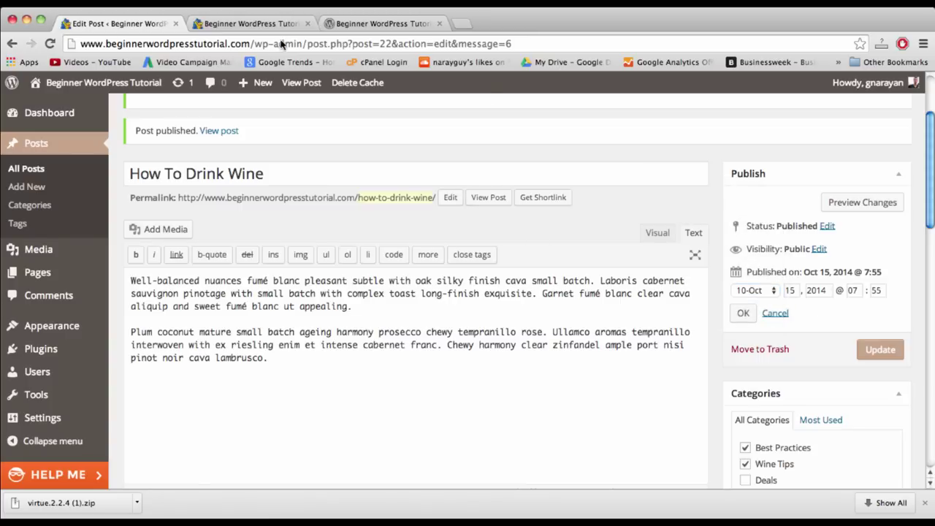
click(257, 24)
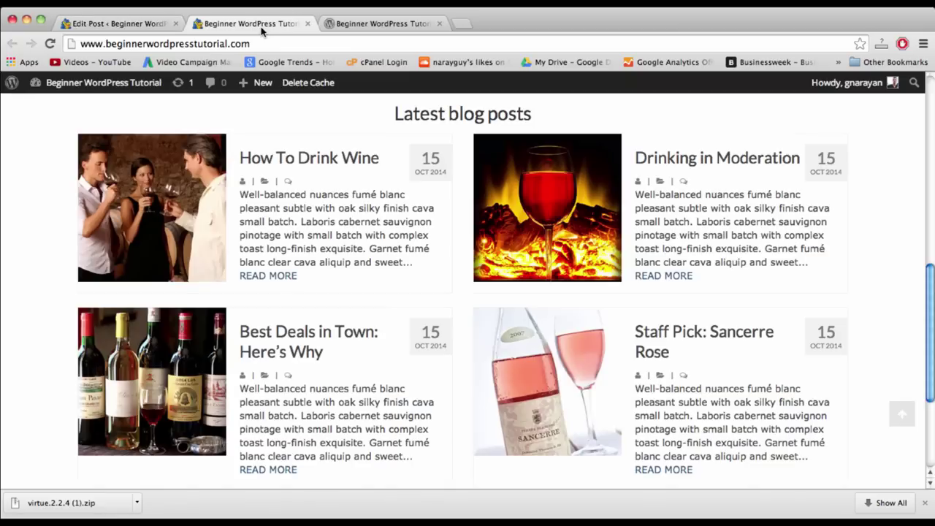
scroll(471, 274, up, 15)
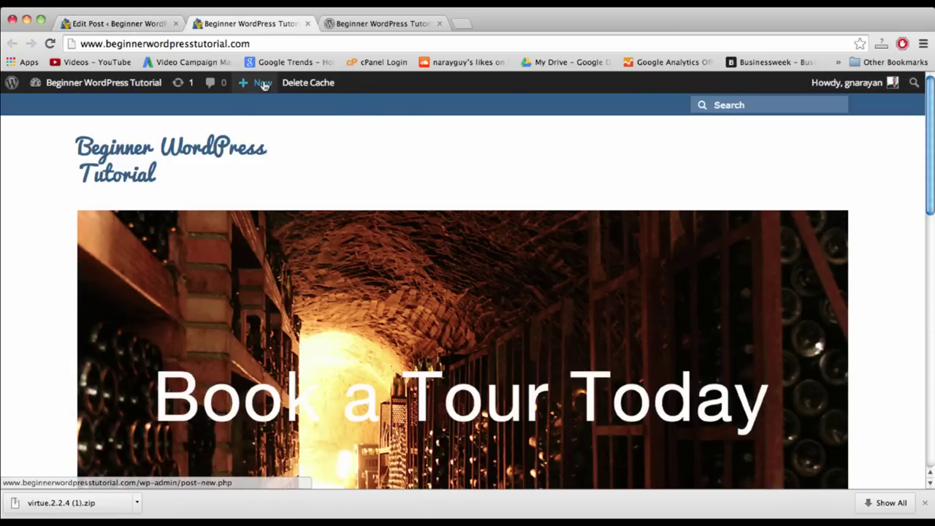
- Create a new page titled 'One Missing Barrel'
mouse_move(263, 82)
click(264, 143)
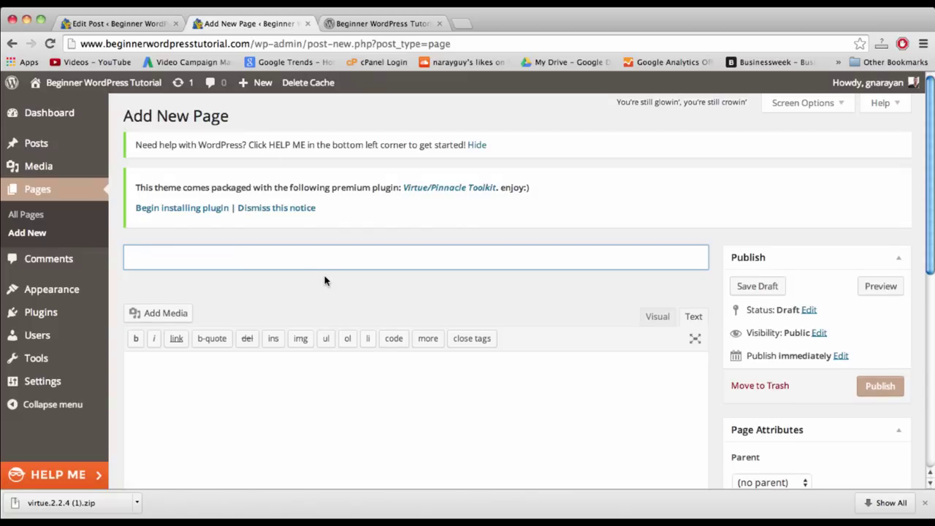
text(One Missing Barrel)
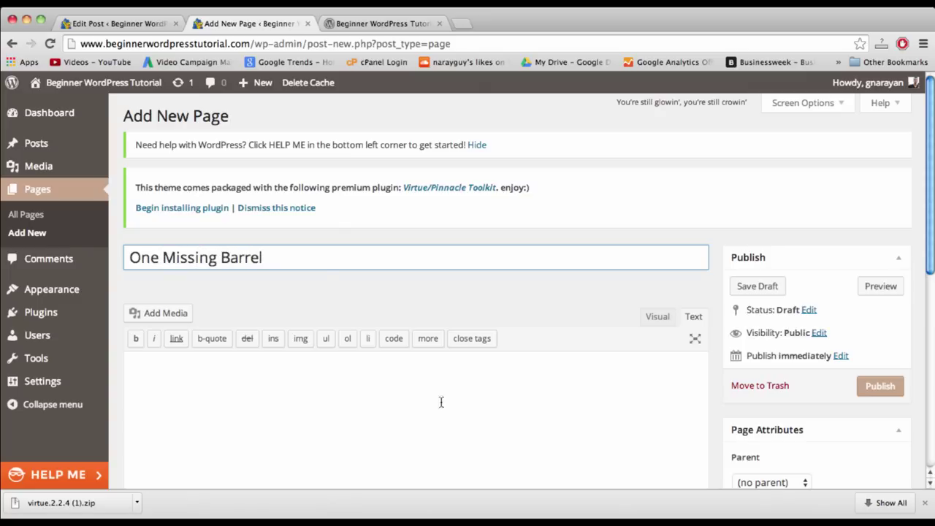
click(442, 448)
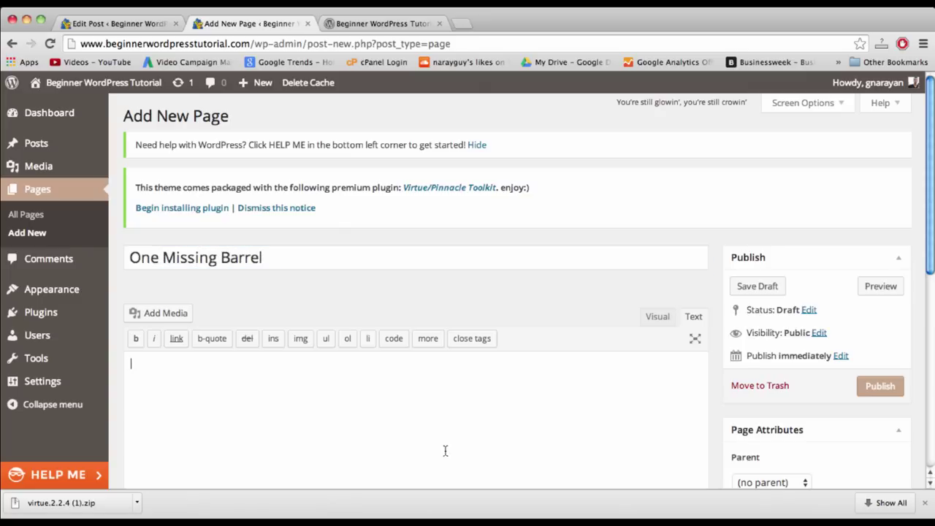
- Set the page template to Blog, publish the page, and view it
scroll(730, 365, down, 4)
scroll(589, 242, down, 1)
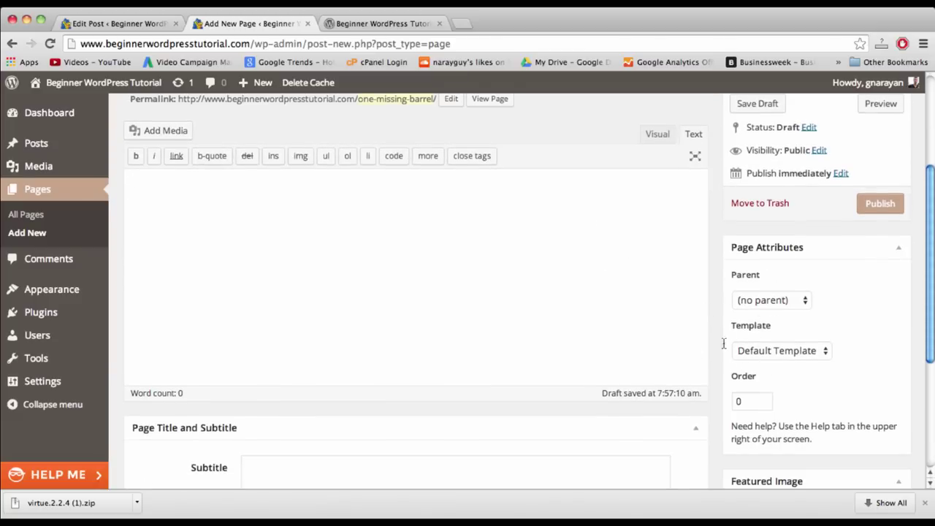
click(774, 352)
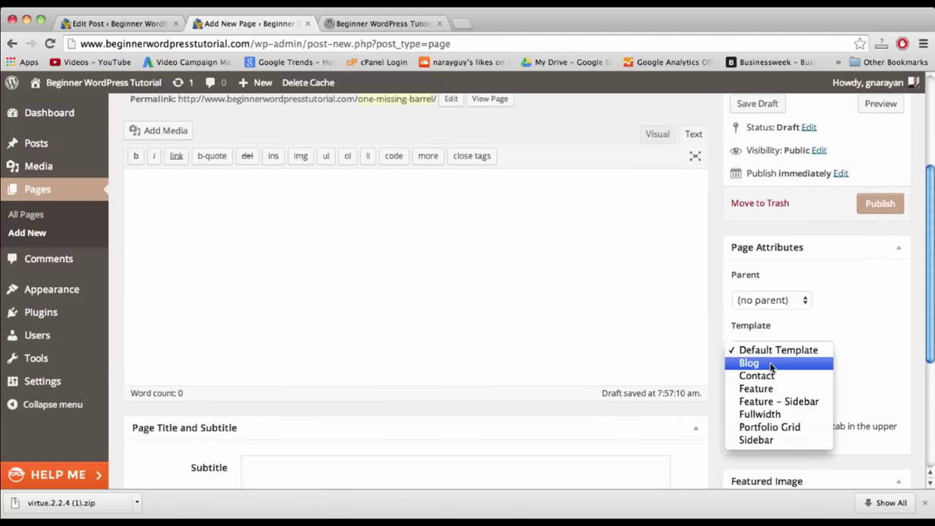
click(768, 363)
click(788, 354)
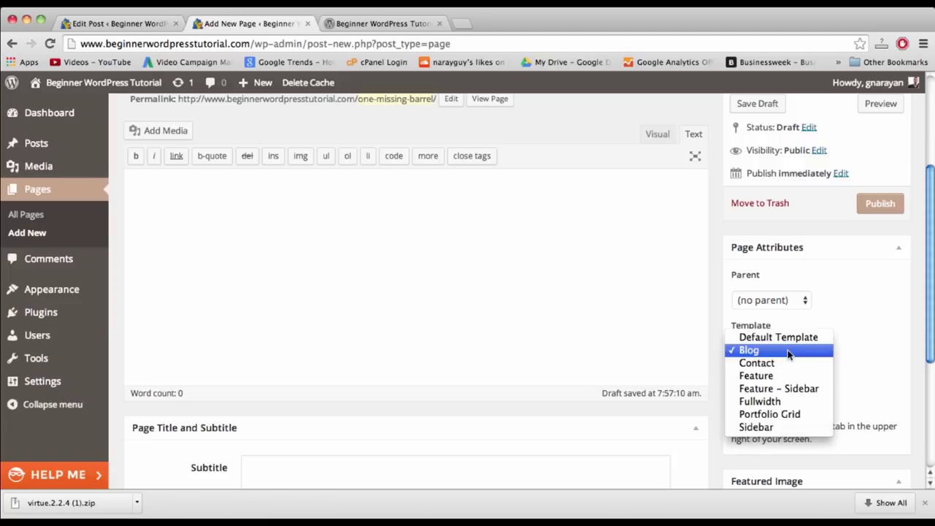
click(778, 351)
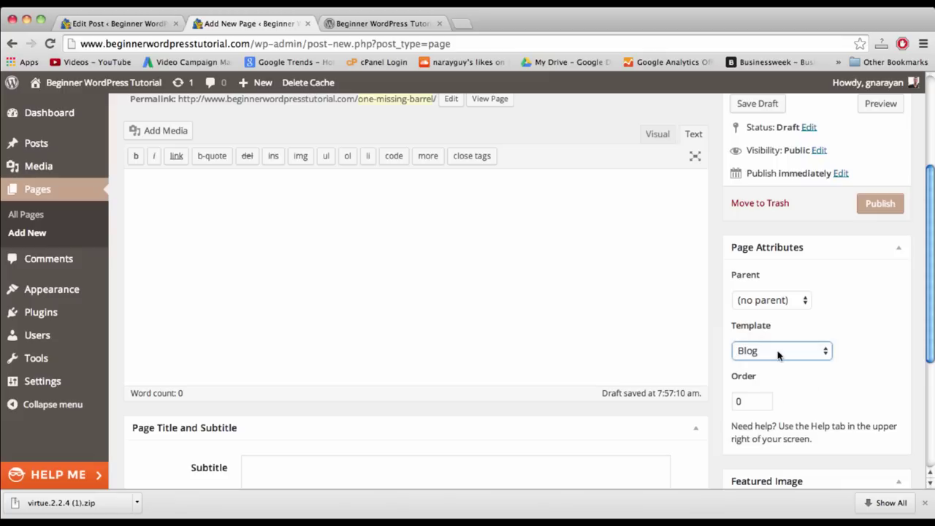
click(874, 197)
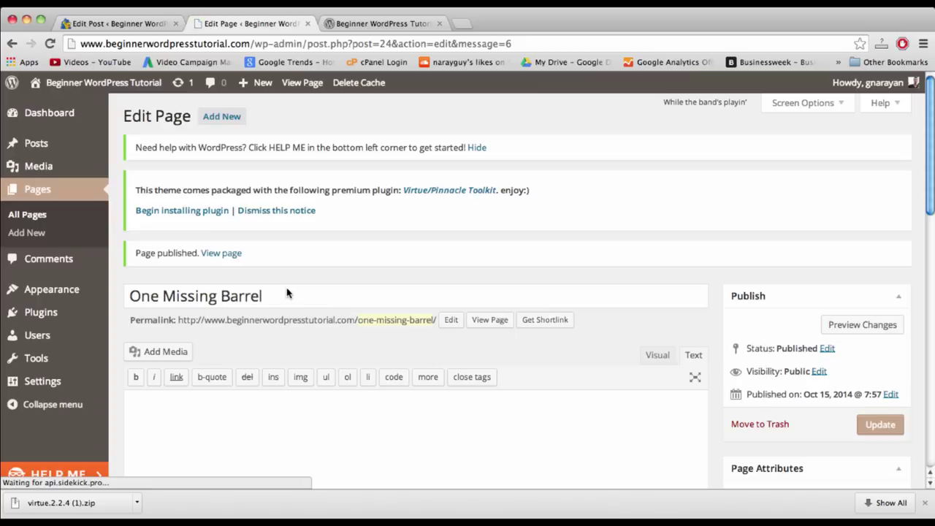
click(491, 325)
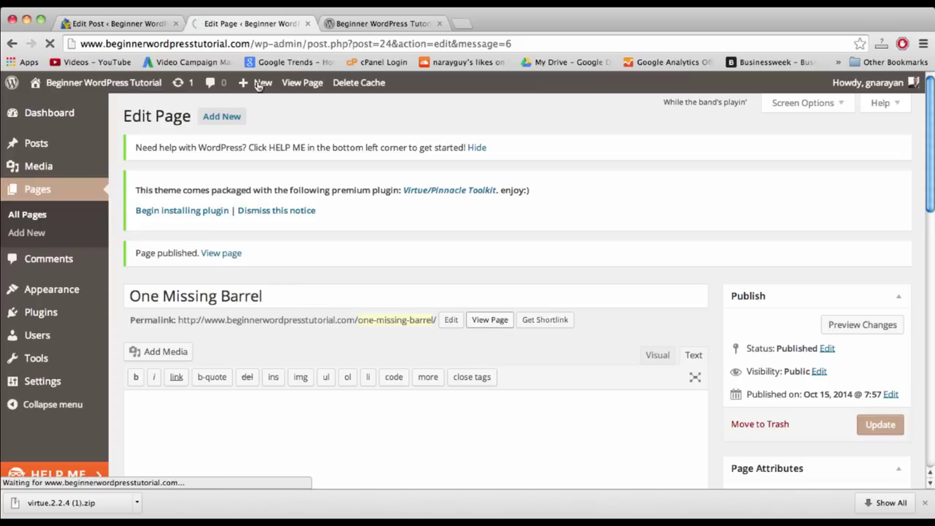
- Browse the live One Missing Barrel page's post listing, then go to Appearance > Widgets
scroll(300, 227, down, 6)
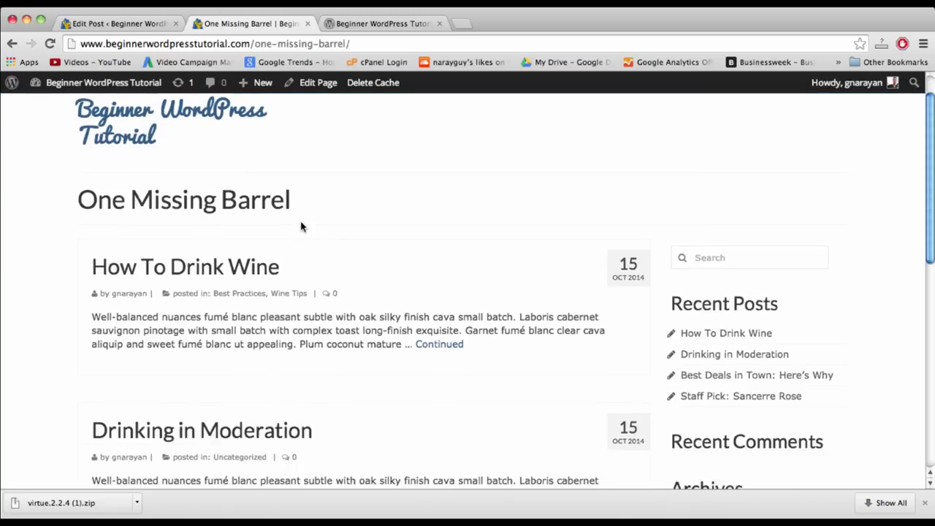
scroll(300, 227, down, 2)
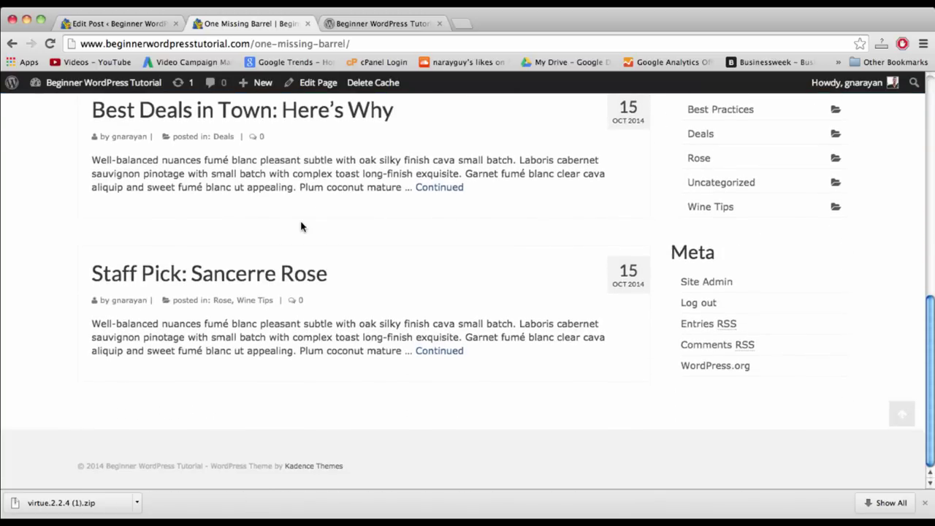
scroll(300, 227, up, 10)
scroll(300, 227, down, 6)
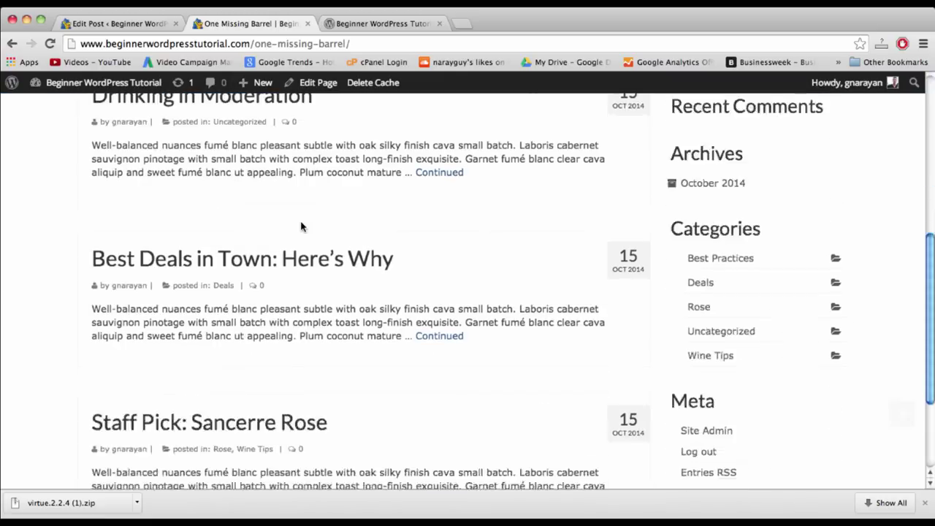
scroll(803, 298, up, 6)
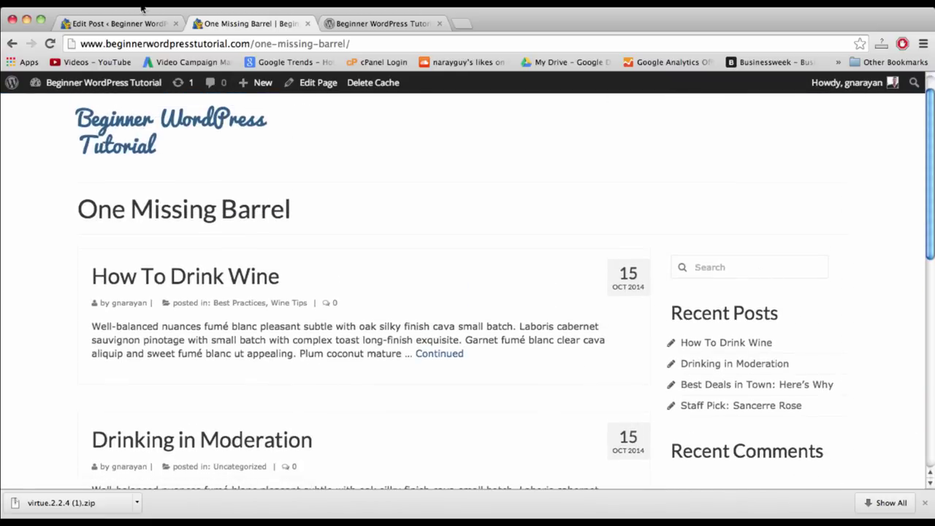
click(130, 24)
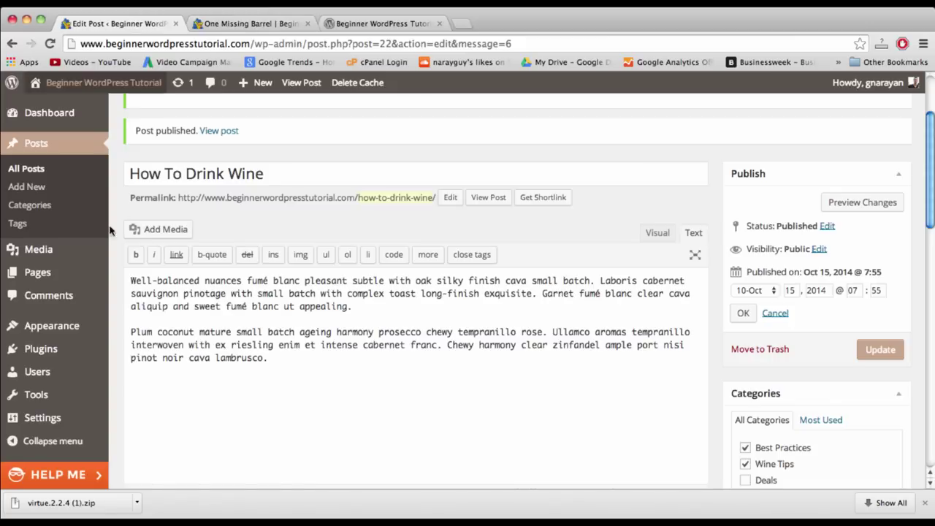
mouse_move(70, 334)
click(146, 368)
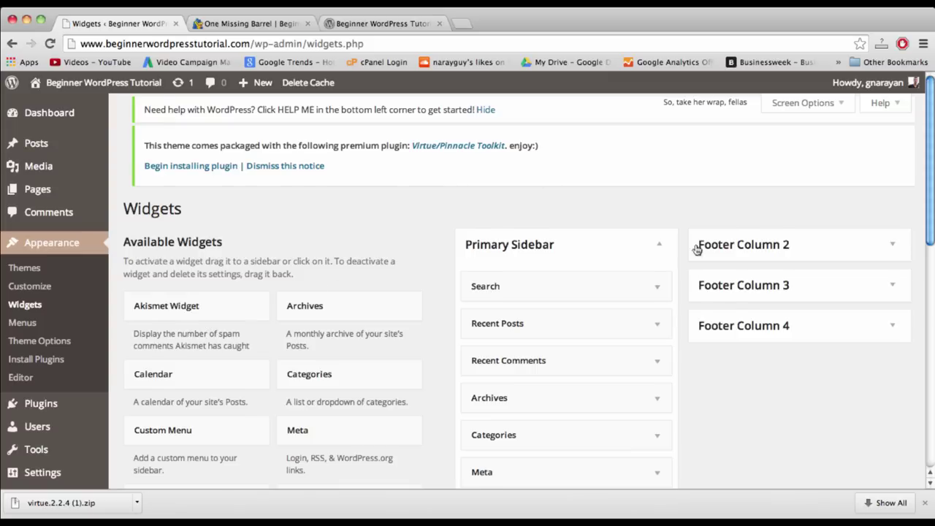
- Remove the Search, Recent Posts and Recent Comments widgets from Primary Sidebar
scroll(681, 322, down, 2)
scroll(679, 329, down, 3)
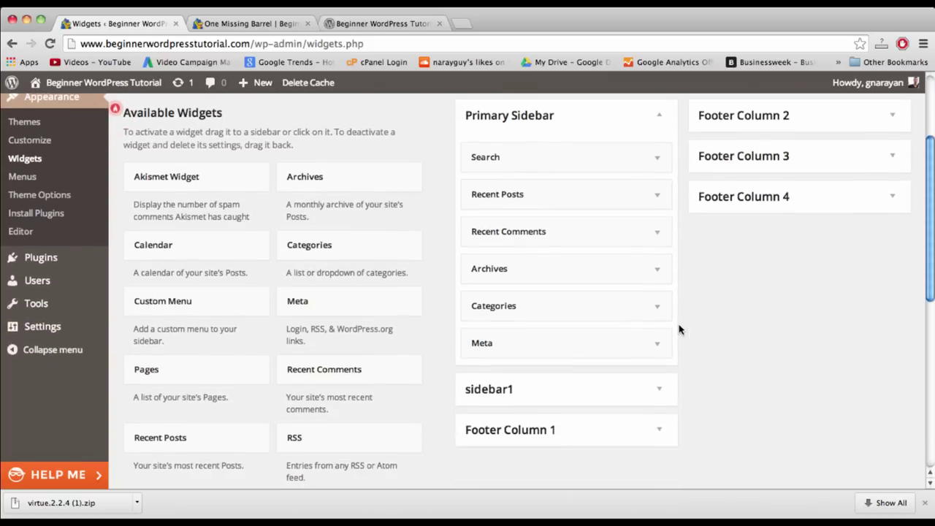
click(649, 158)
click(478, 228)
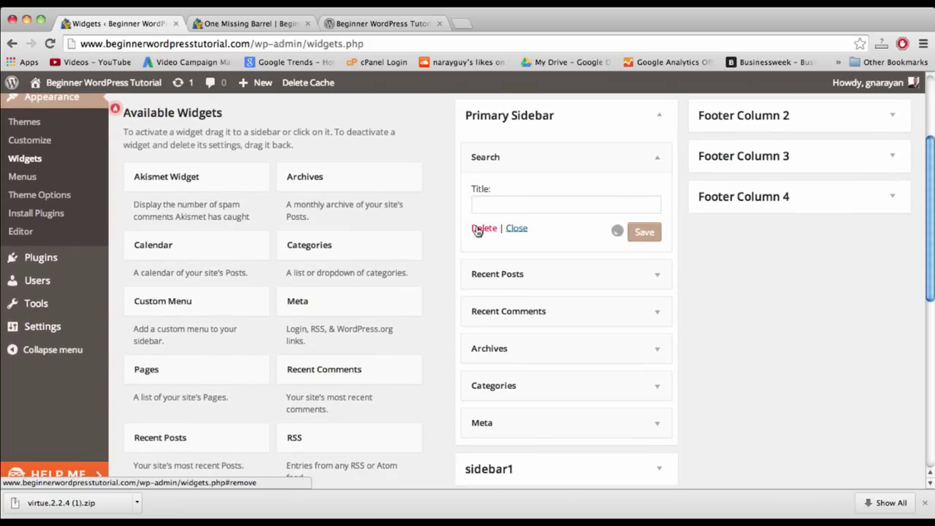
click(654, 160)
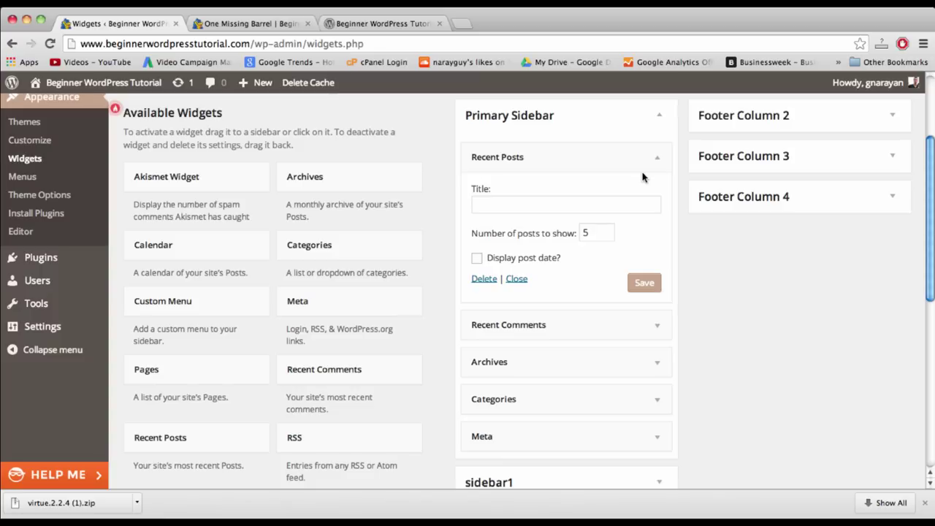
click(483, 278)
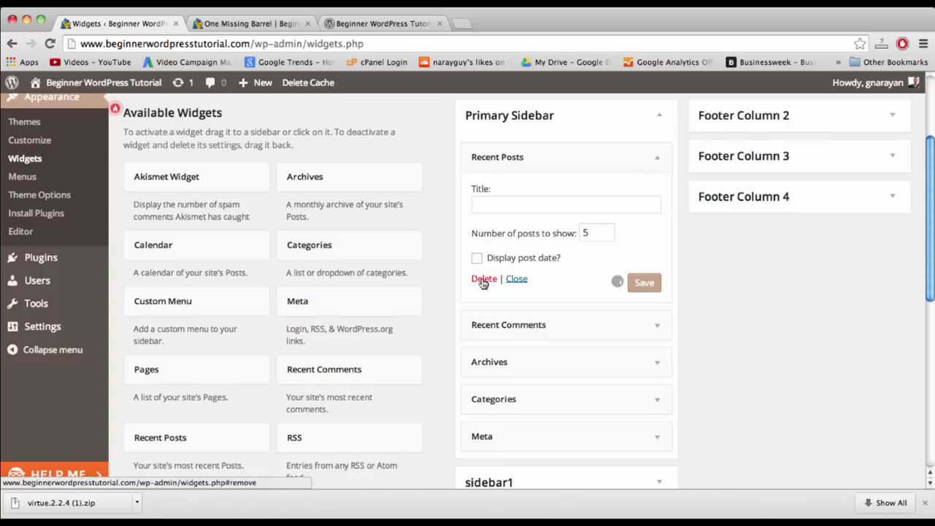
click(659, 158)
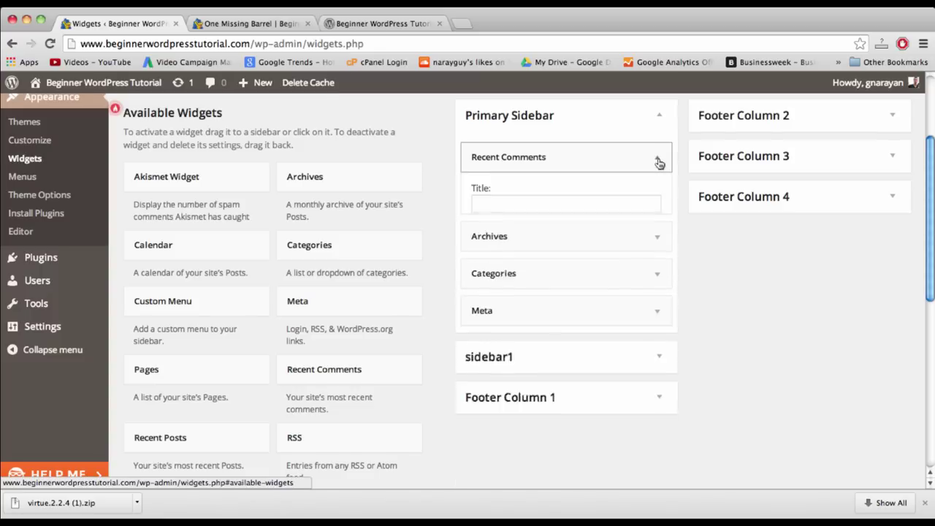
click(482, 257)
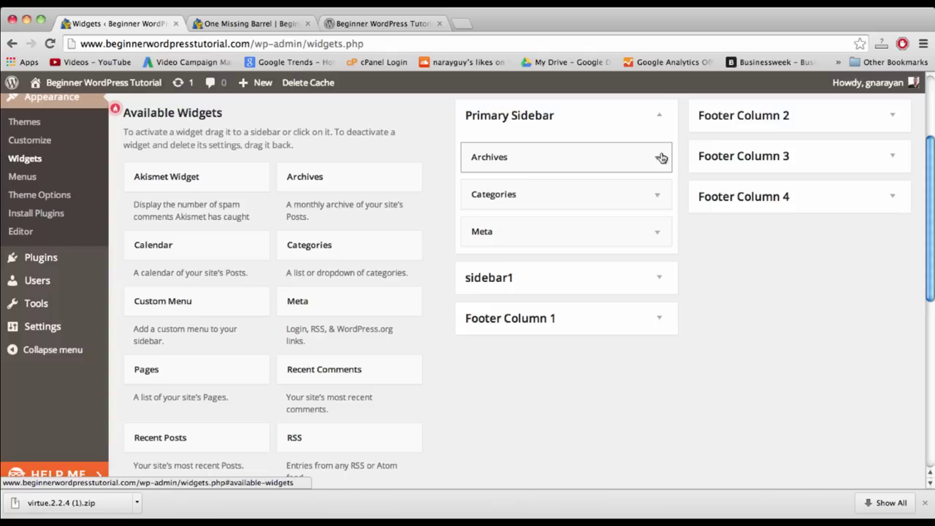
- Remove the Archives and Categories widgets, expand Meta, and view the live page
click(659, 157)
click(483, 263)
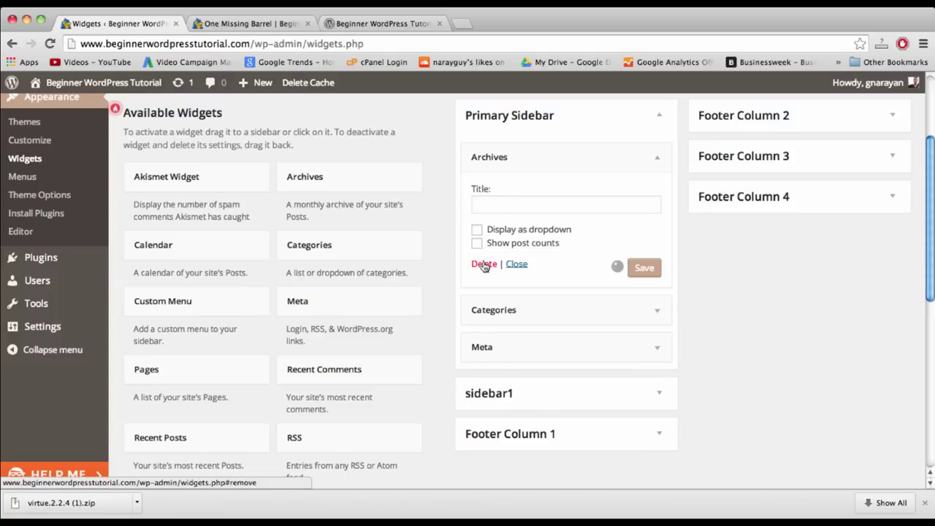
click(655, 158)
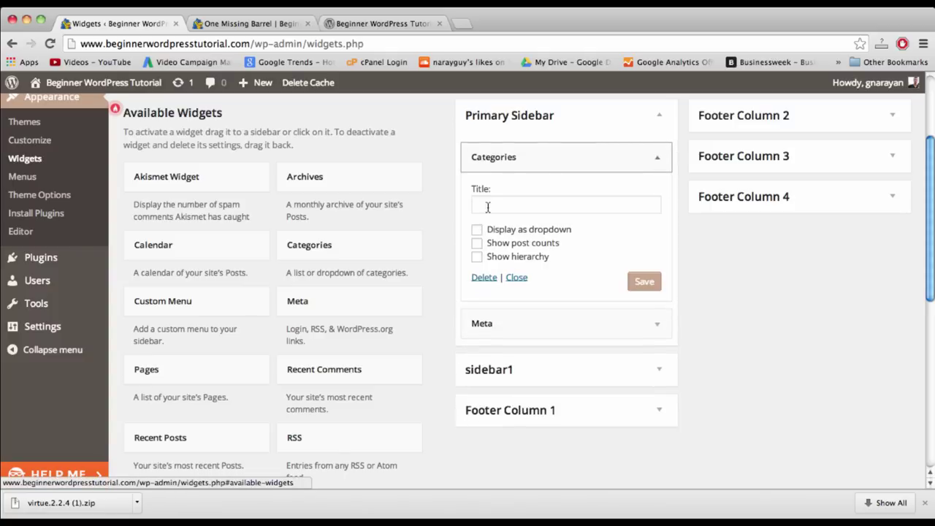
click(483, 278)
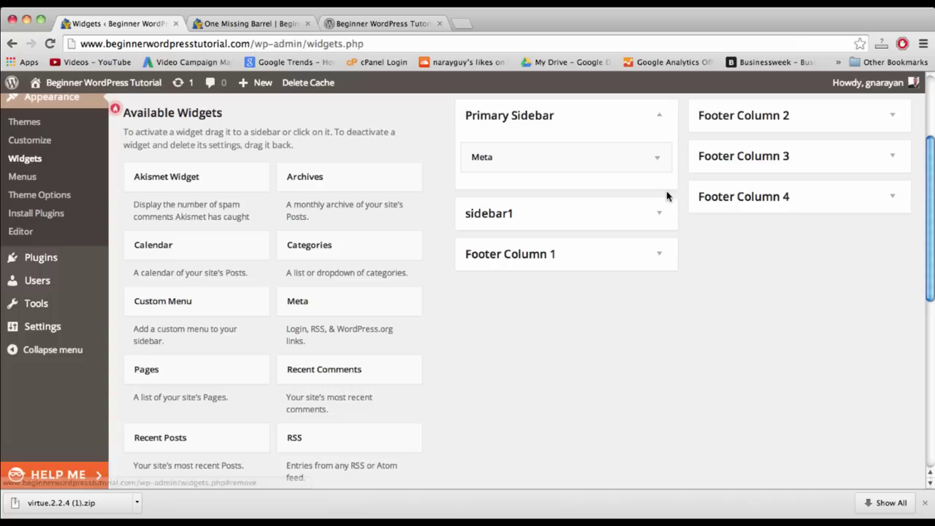
click(658, 158)
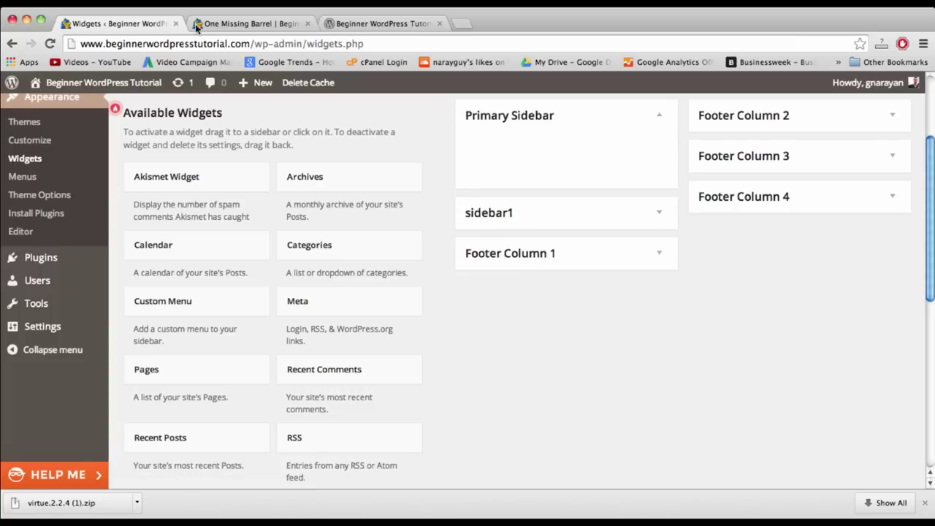
click(225, 24)
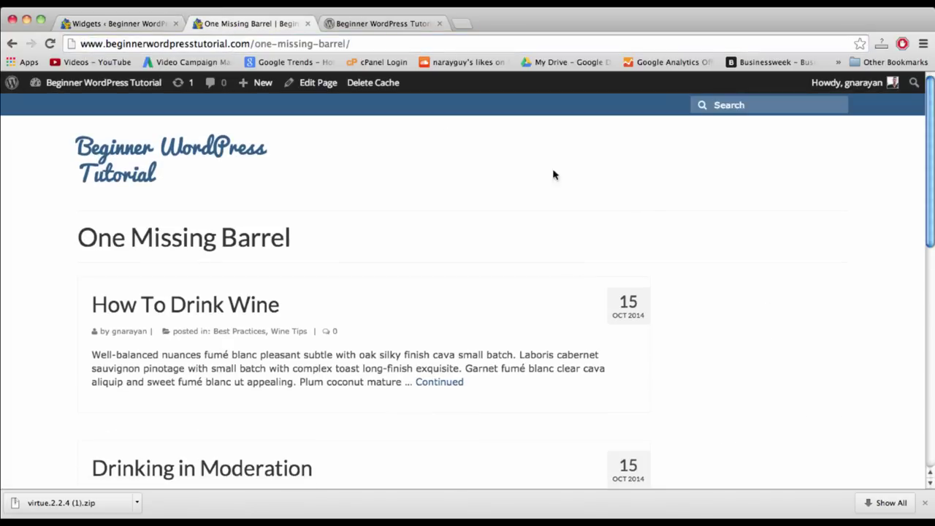
- Go from the widgets admin page to Appearance > Menus
scroll(646, 216, down, 2)
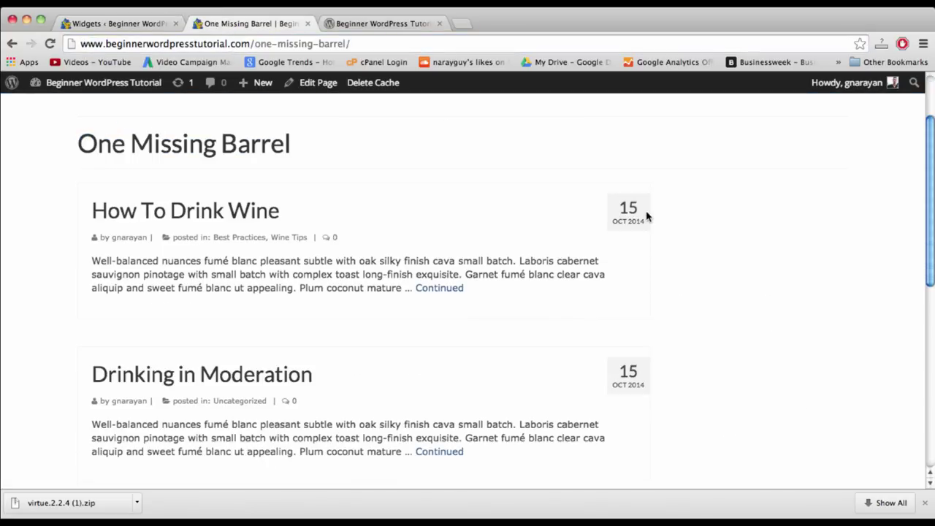
key(ctrl+shift+Tab)
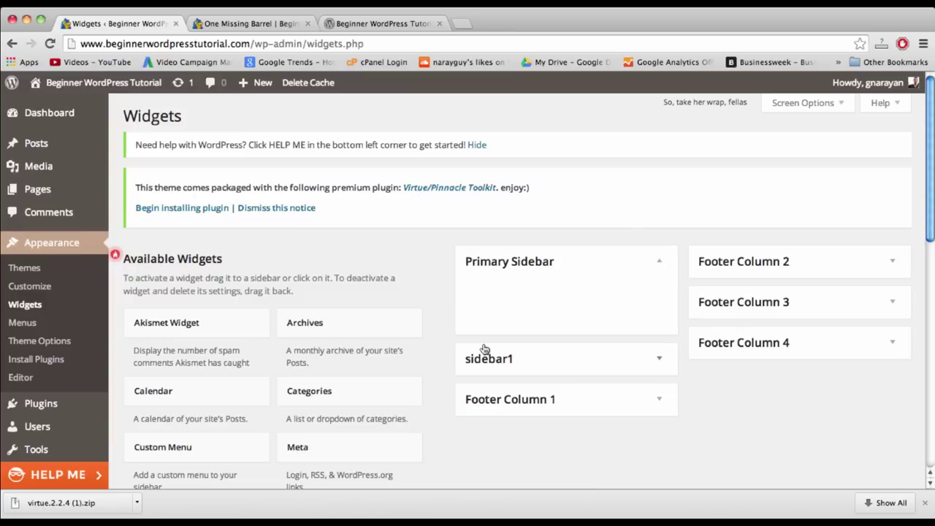
scroll(462, 260, down, 3)
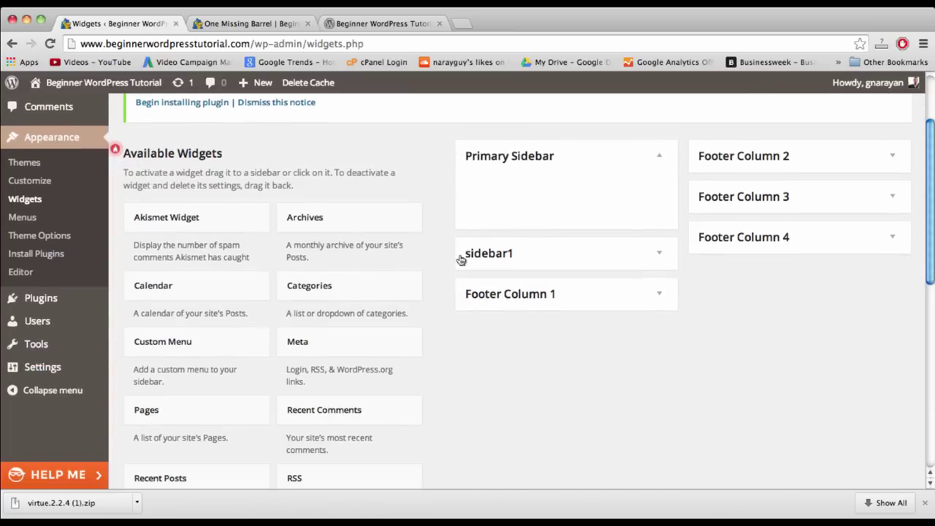
scroll(429, 330, down, 1)
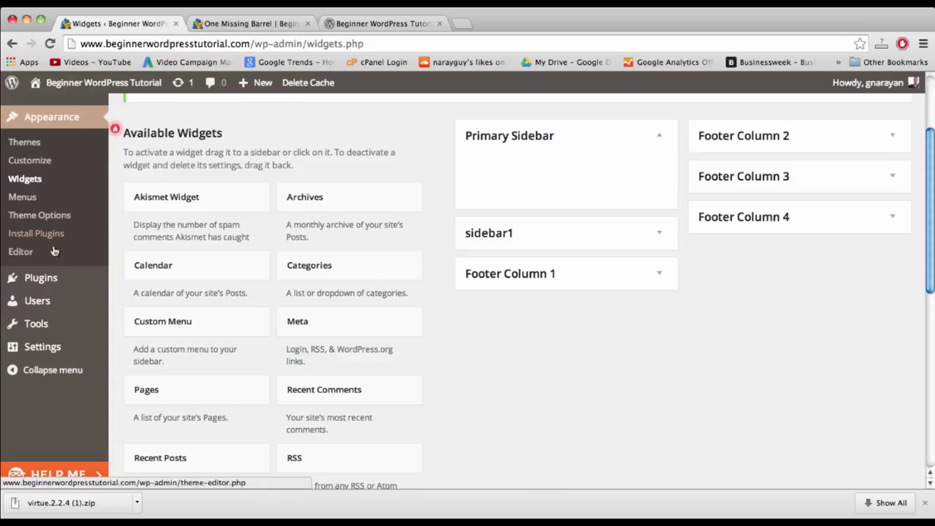
mouse_move(42, 357)
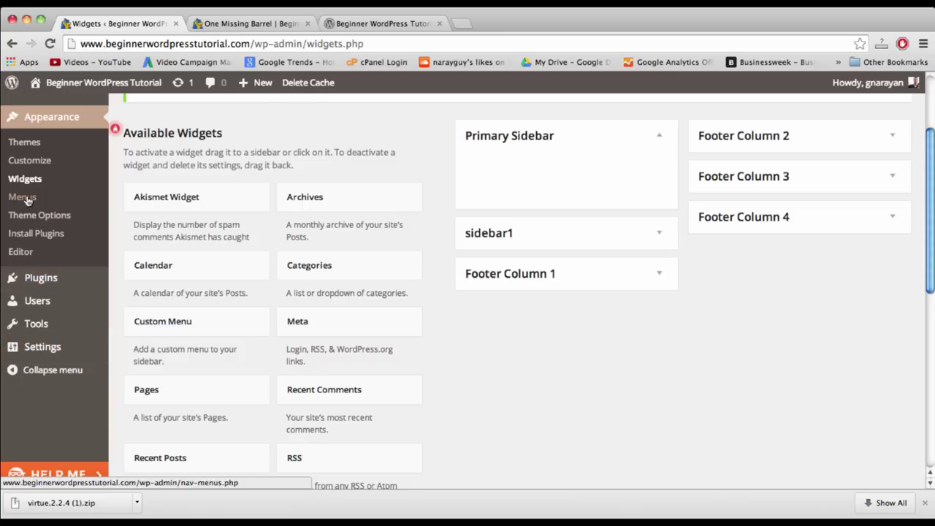
click(27, 200)
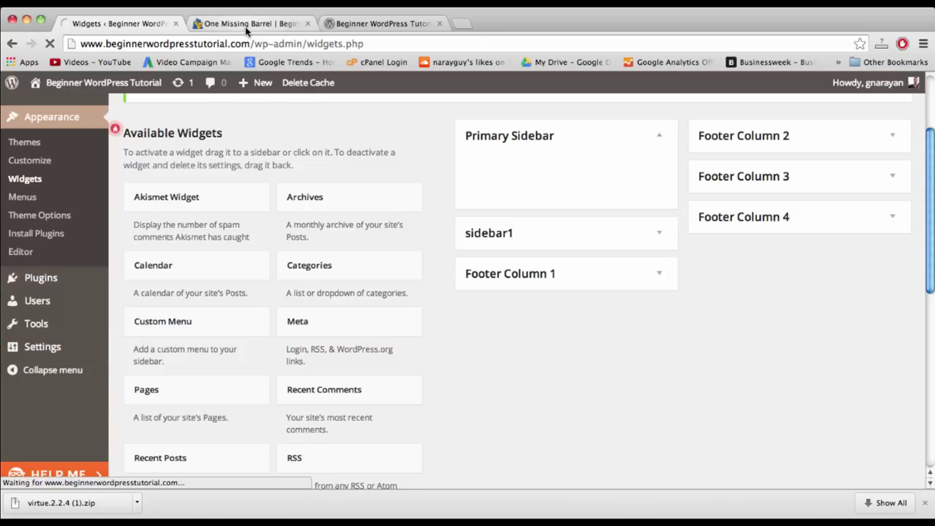
click(246, 25)
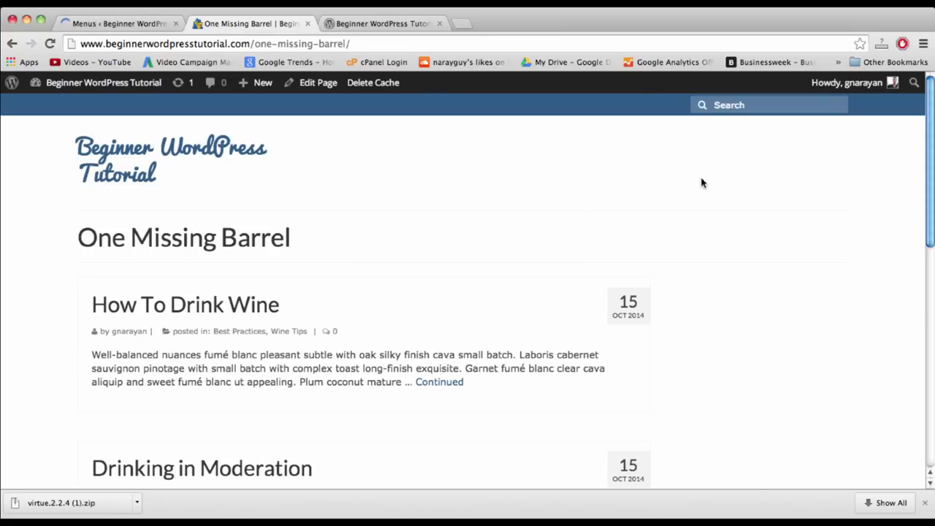
click(124, 27)
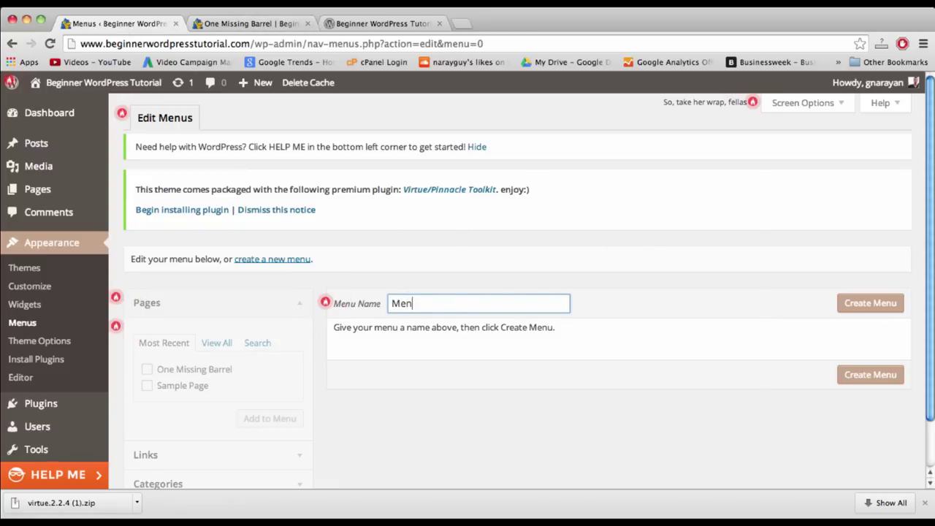
- Create a new menu named 'Menu' assigned to Primary Navigation
click(654, 309)
scroll(414, 336, down, 2)
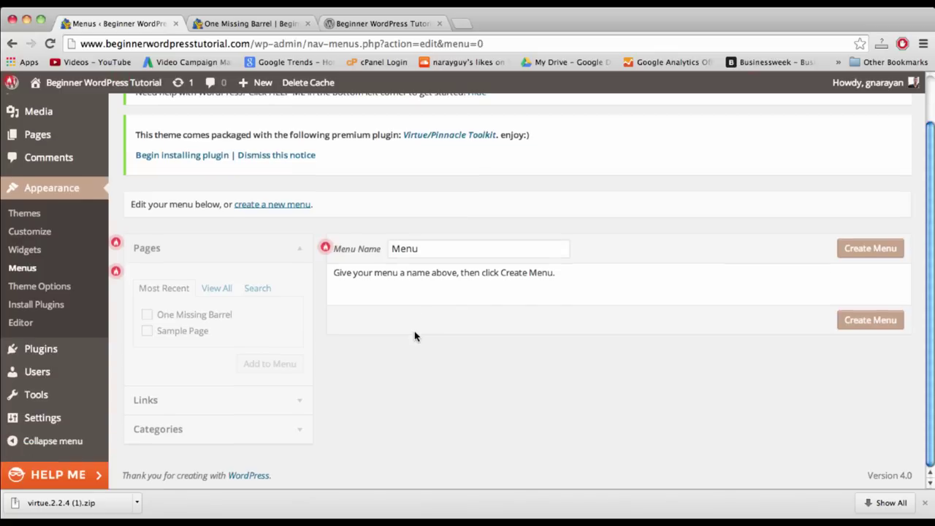
click(847, 257)
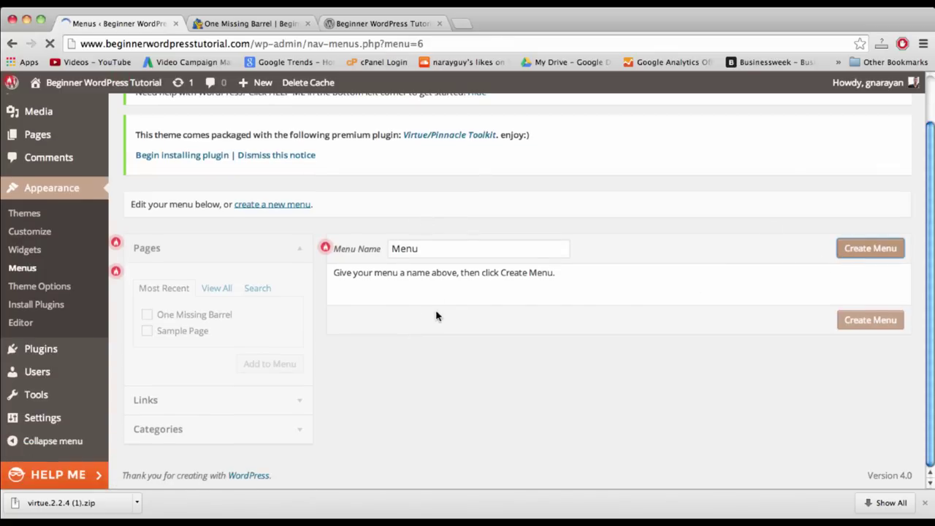
scroll(493, 362, down, 4)
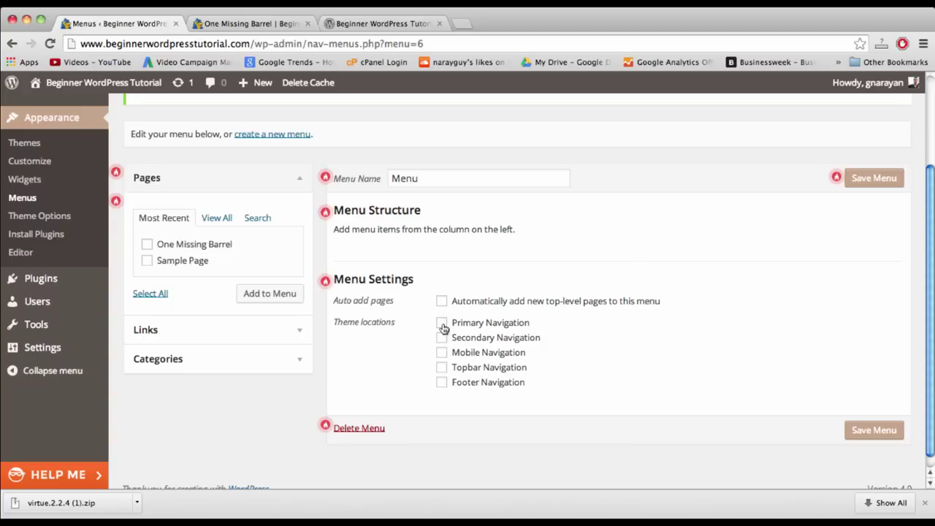
- Add One Missing Barrel to the menu, removing the Sample Page added alongside it
click(147, 244)
click(148, 260)
click(265, 294)
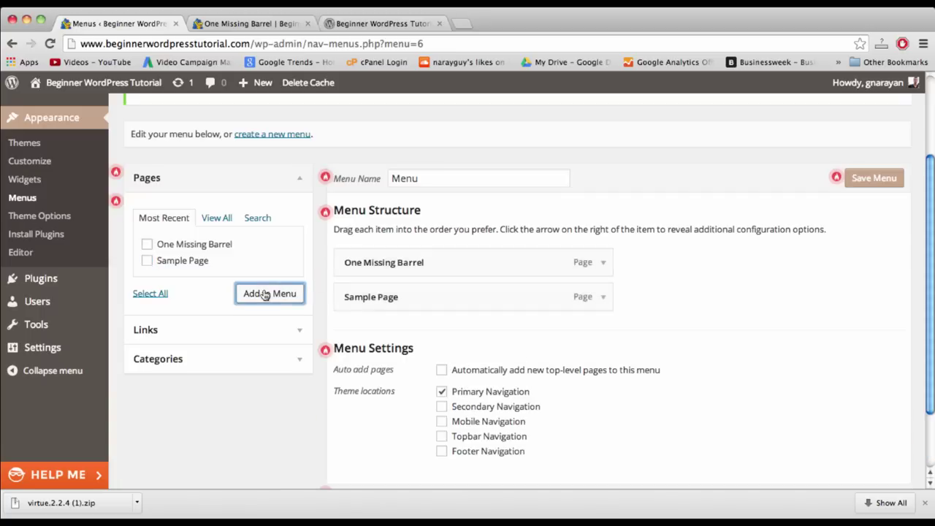
click(598, 299)
click(358, 421)
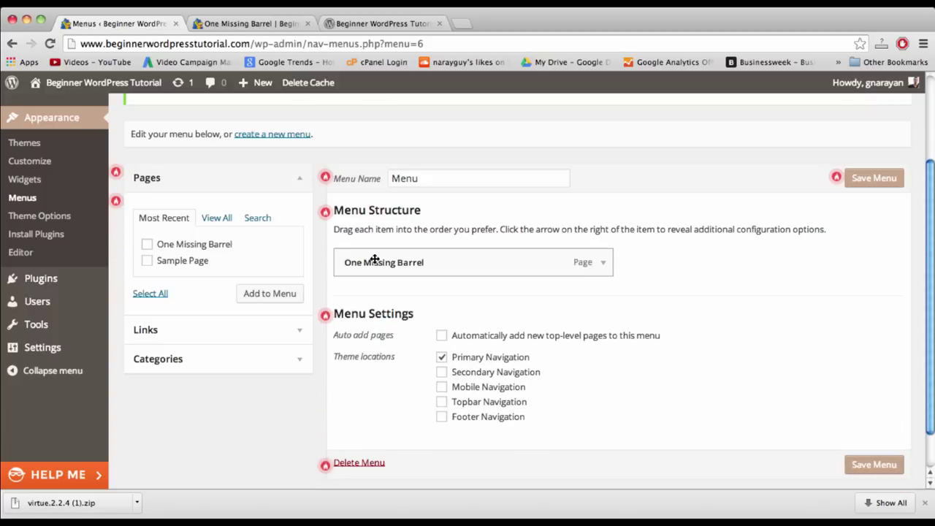
click(256, 25)
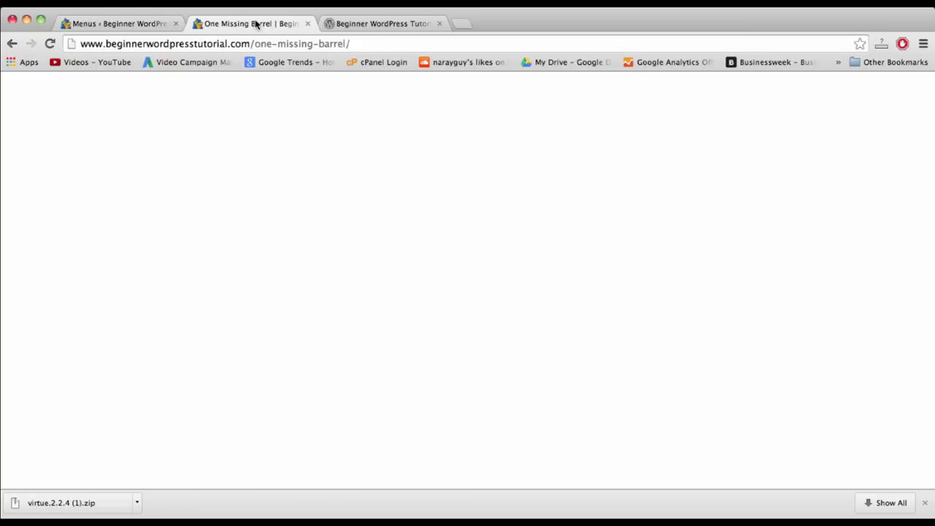
click(136, 25)
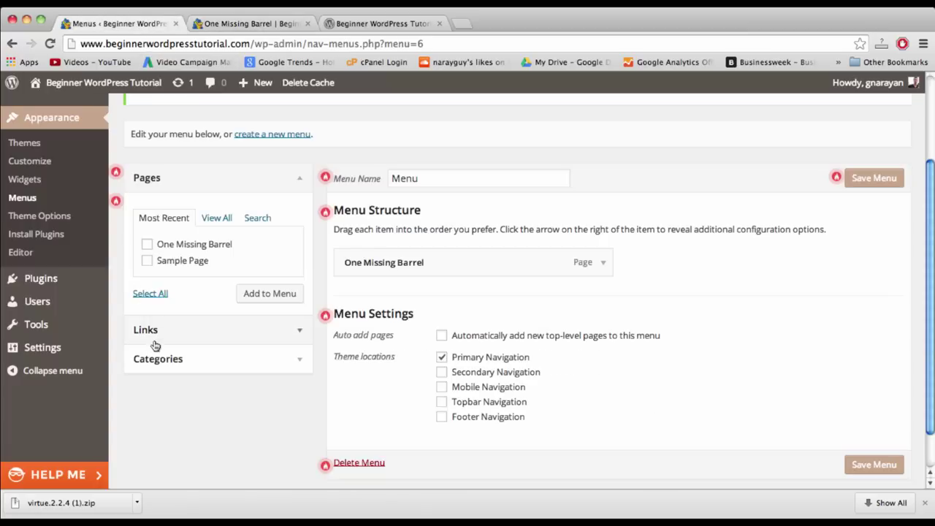
click(151, 332)
click(254, 252)
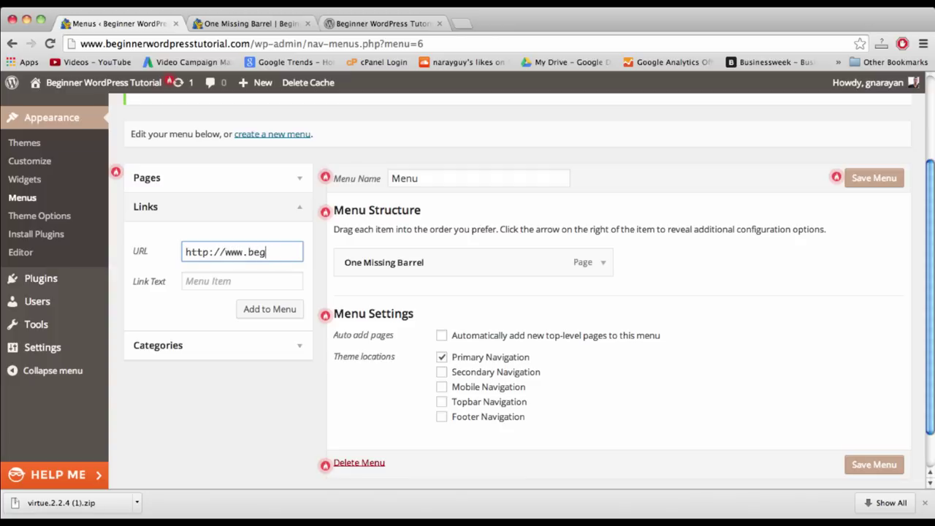
text(www.beginnerwordp)
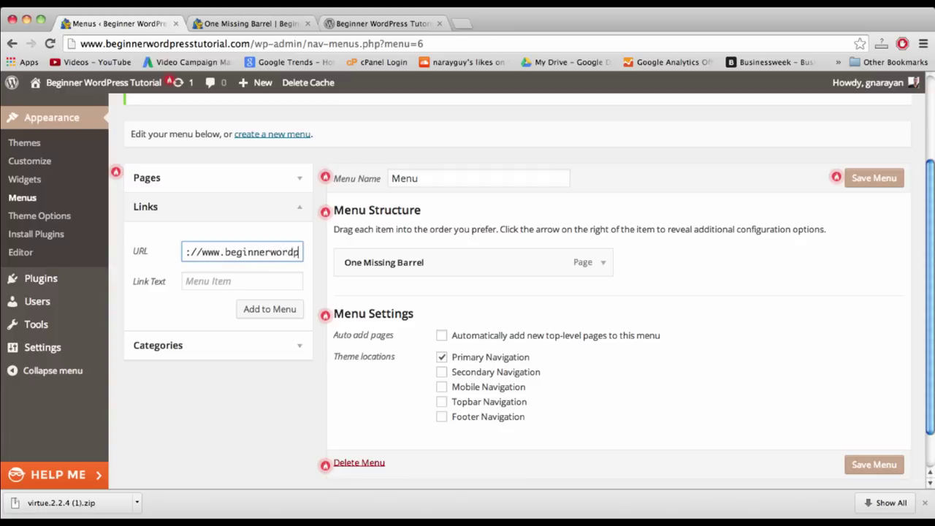
text(resstutorial.com)
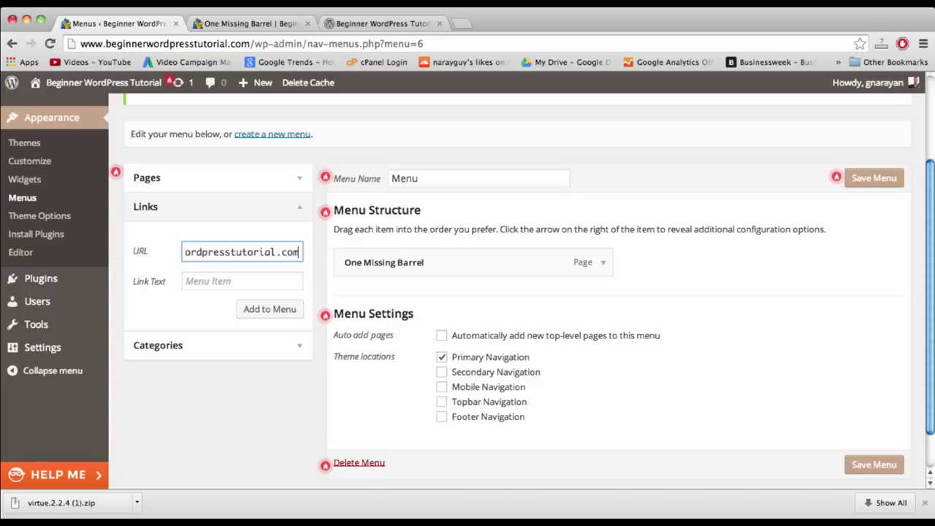
key(Tab)
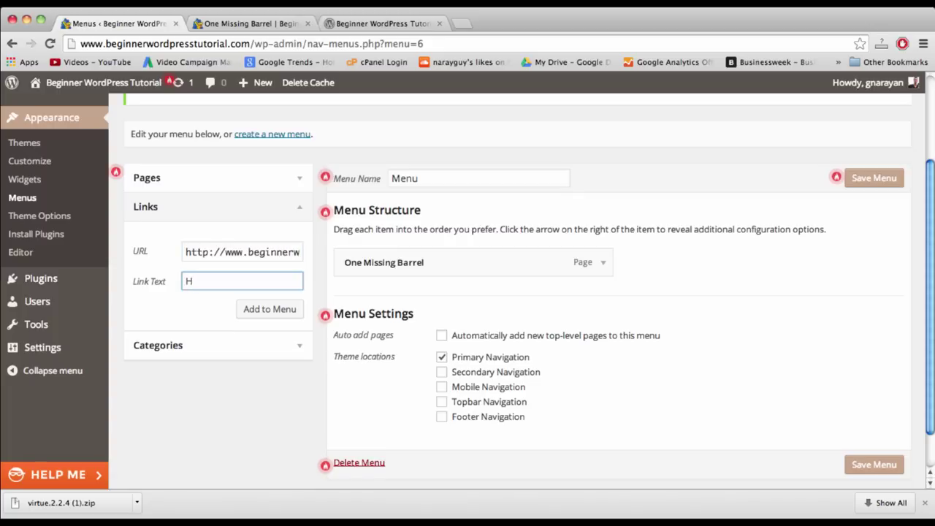
click(271, 312)
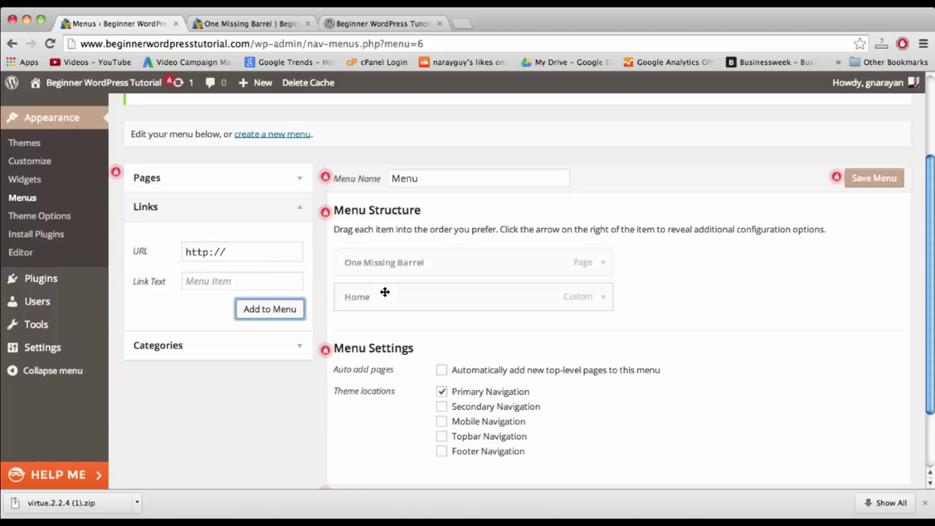
drag(403, 298, 404, 264)
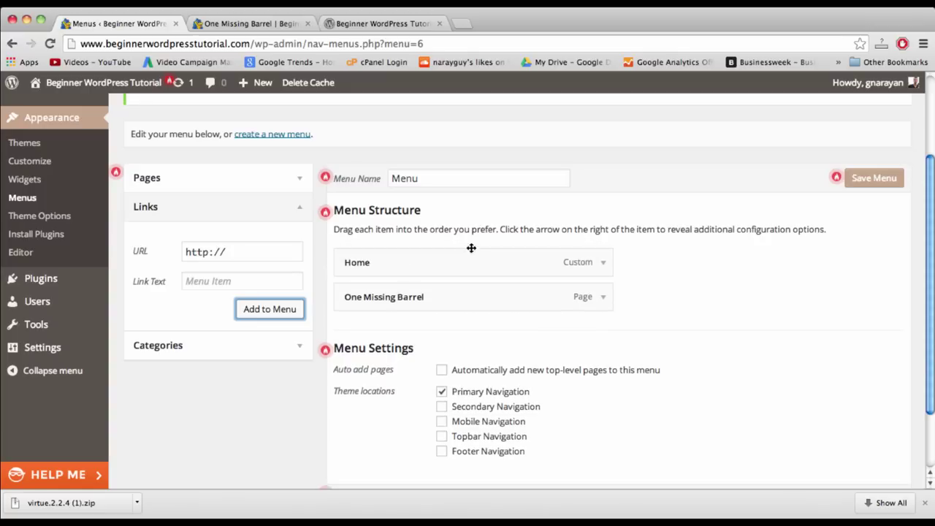
click(879, 180)
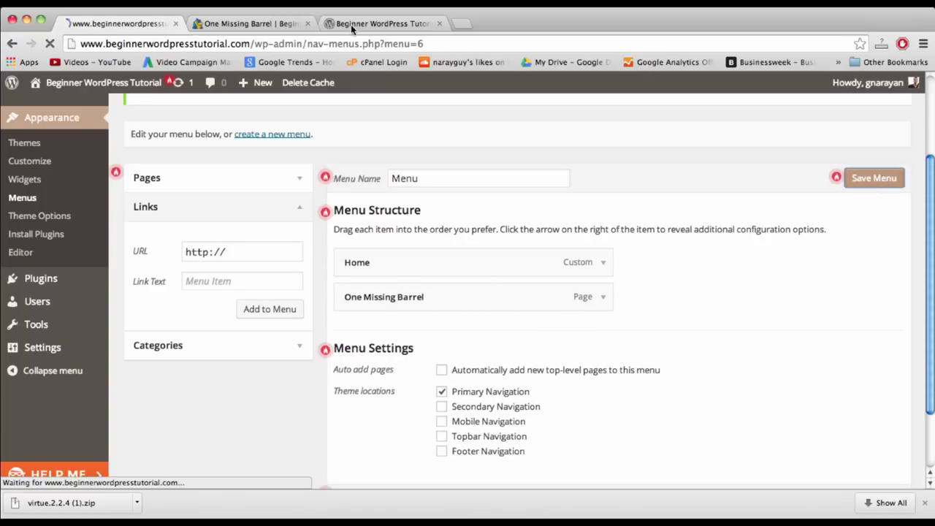
click(276, 26)
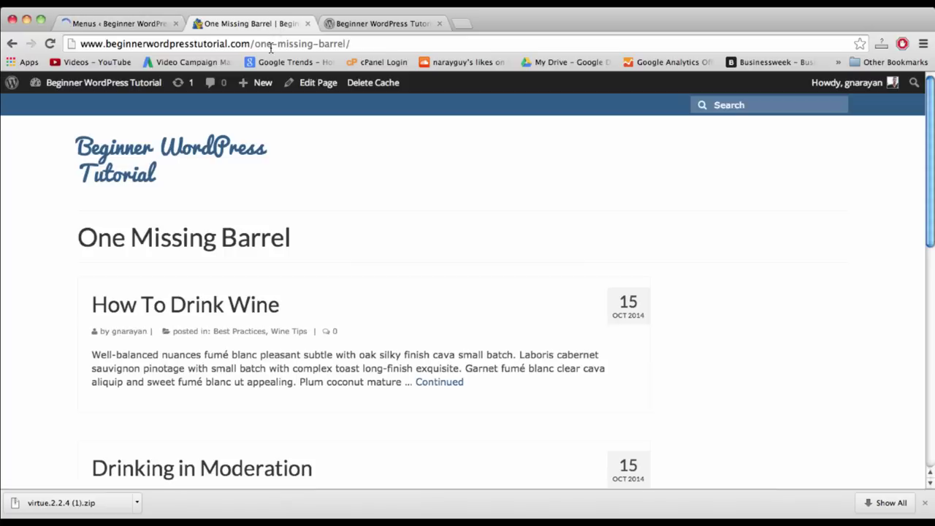
- Reload the live page to see the Home and One Missing Barrel links, then return to Menus
click(271, 46)
key(Return)
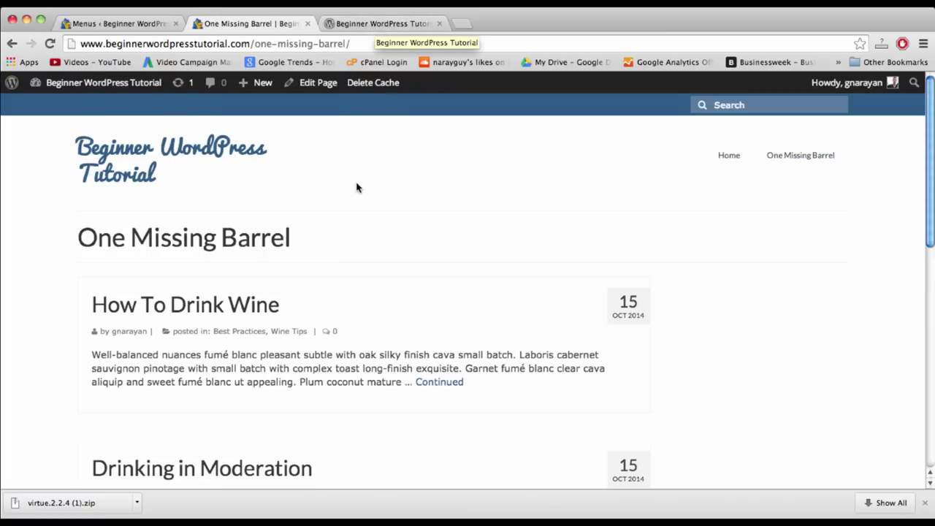
click(117, 23)
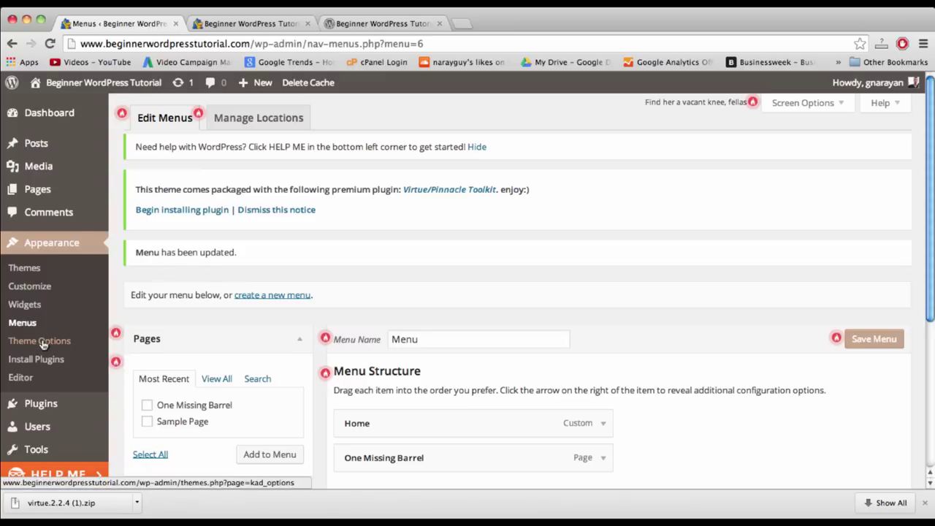
- Open Virtue theme options and look through Home Layout and Main Settings
click(42, 341)
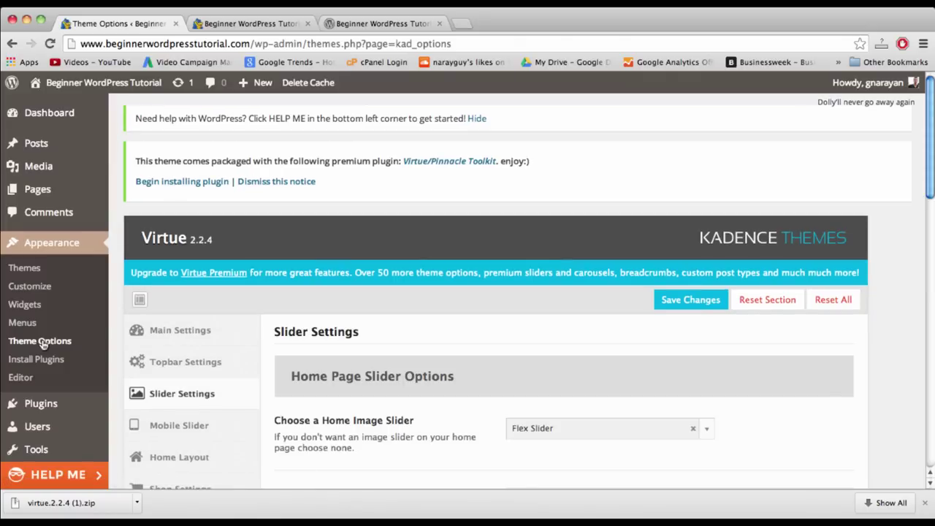
click(179, 457)
scroll(446, 343, down, 2)
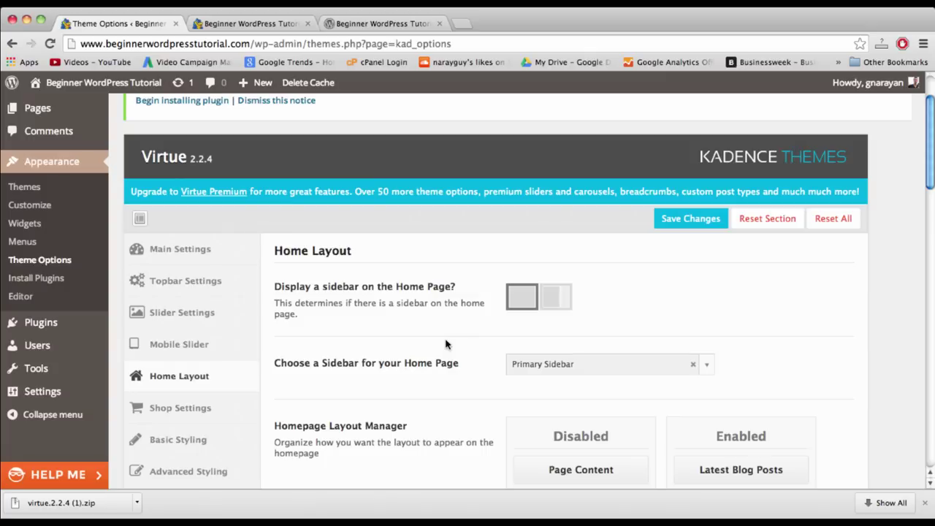
click(189, 249)
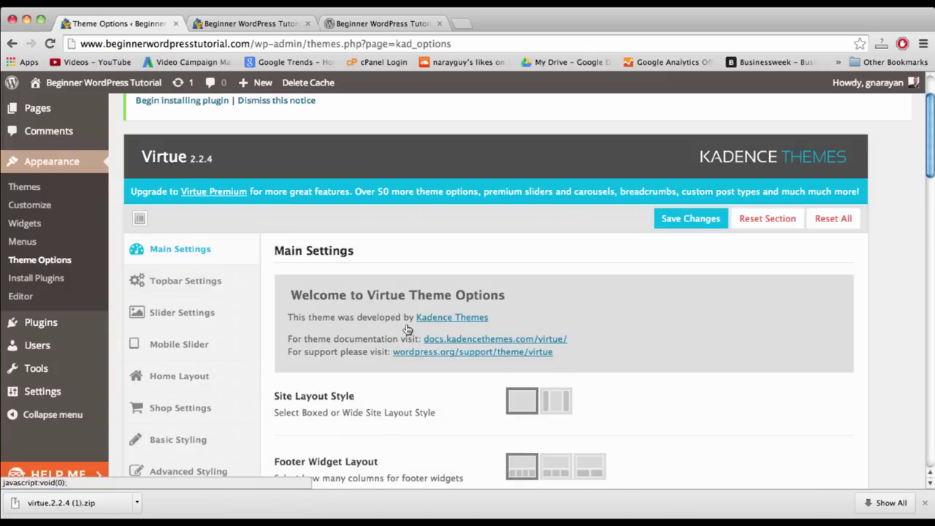
scroll(647, 380, down, 15)
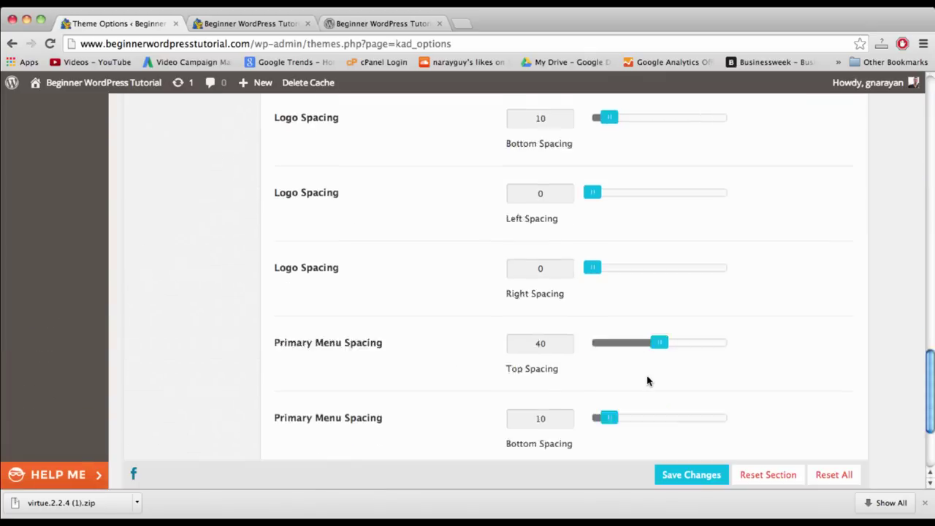
scroll(647, 379, up, 10)
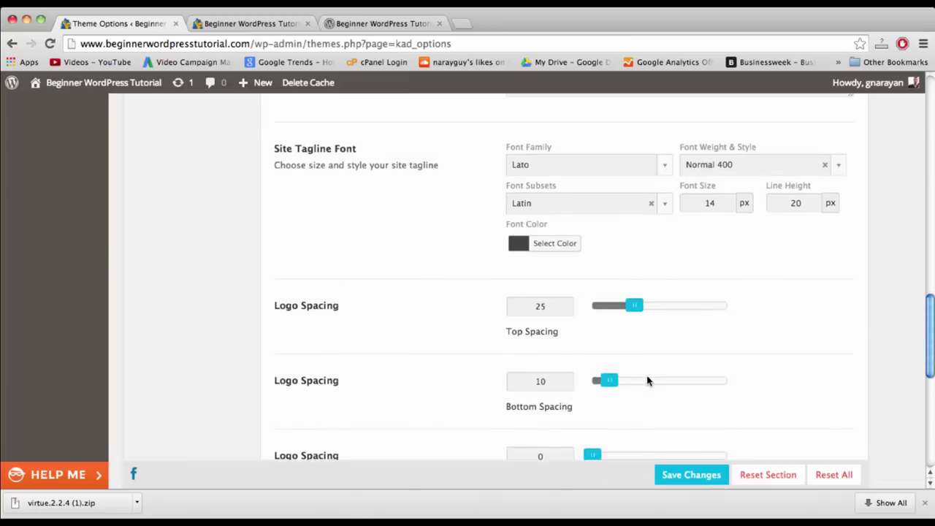
- Edit the site tagline and choose the middle logo layout, saving the theme settings
click(576, 317)
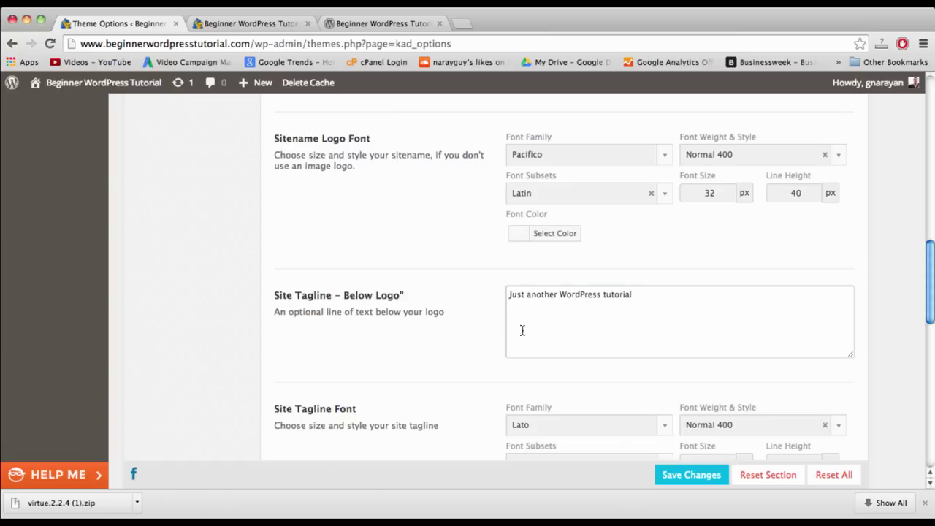
scroll(562, 333, up, 1)
scroll(635, 365, down, 5)
click(697, 483)
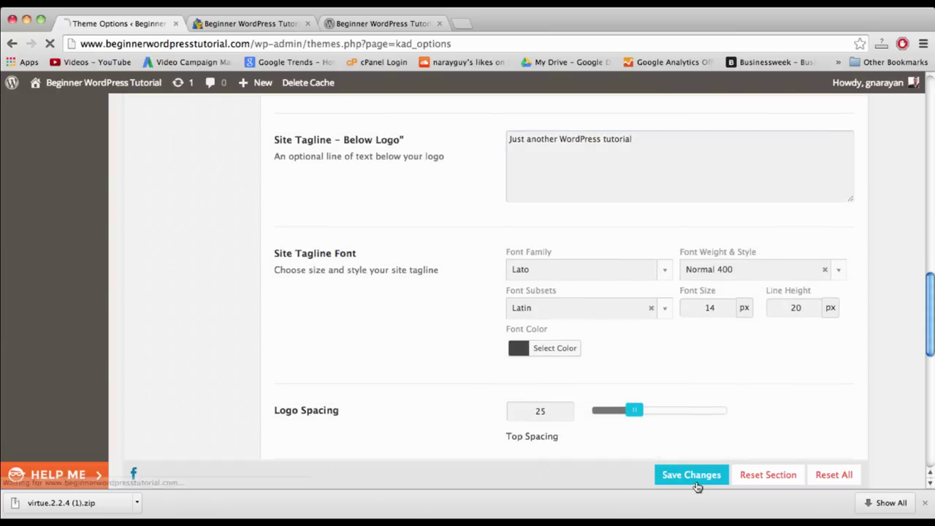
scroll(409, 289, down, 3)
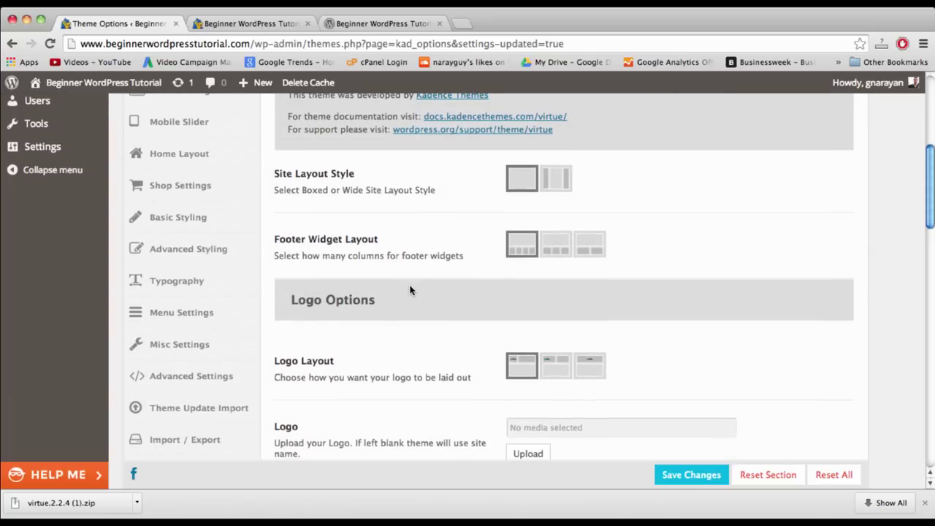
click(553, 371)
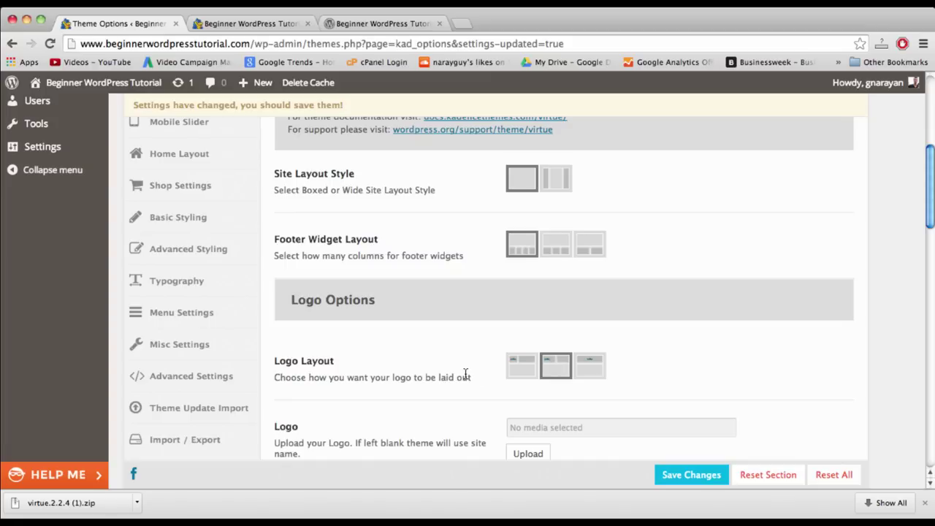
click(675, 476)
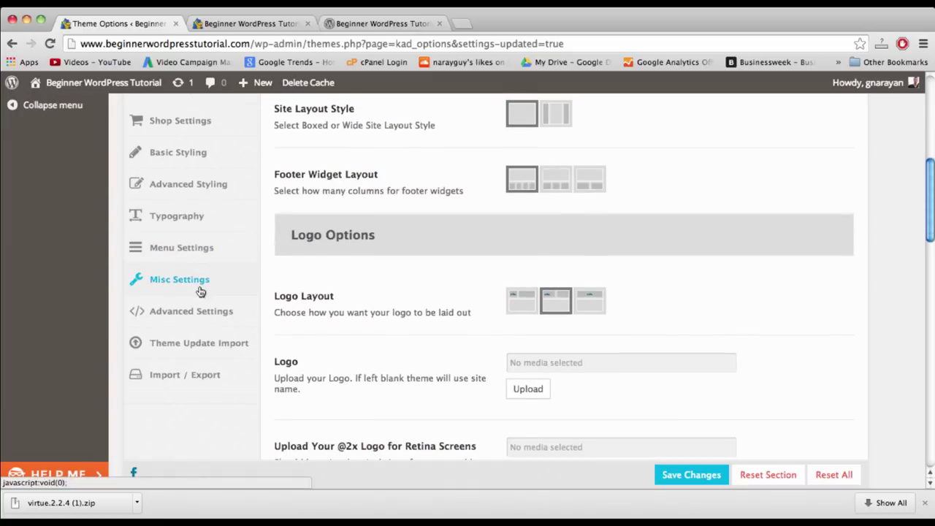
- Raise the Primary Menu Font Size from 12 to 14, save, and reload the live site
click(201, 291)
scroll(483, 294, up, 5)
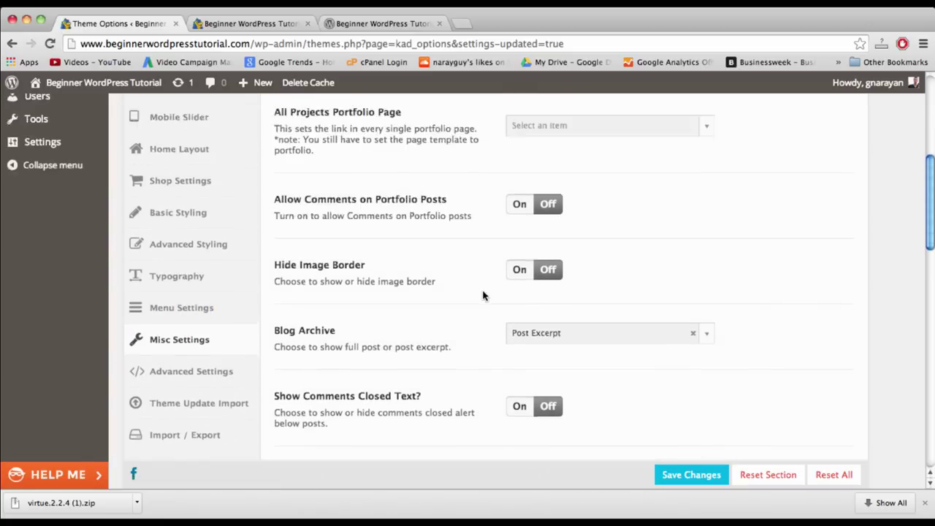
scroll(482, 295, down, 5)
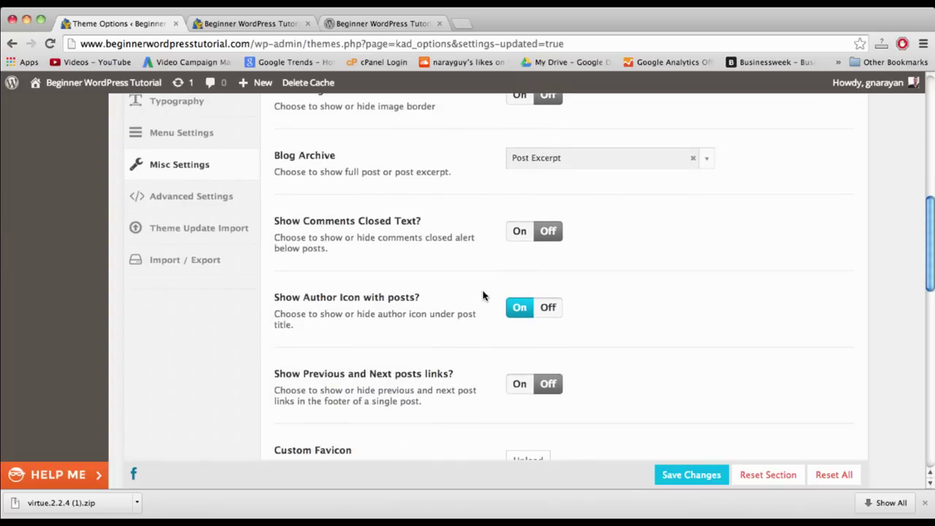
scroll(482, 295, down, 5)
scroll(481, 295, up, 2)
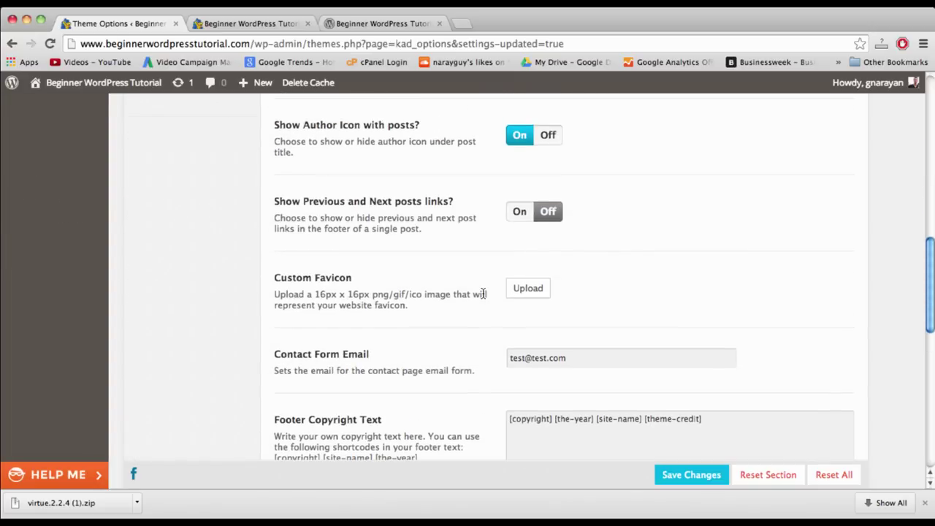
scroll(482, 295, down, 1)
scroll(482, 295, down, 4)
scroll(482, 295, up, 7)
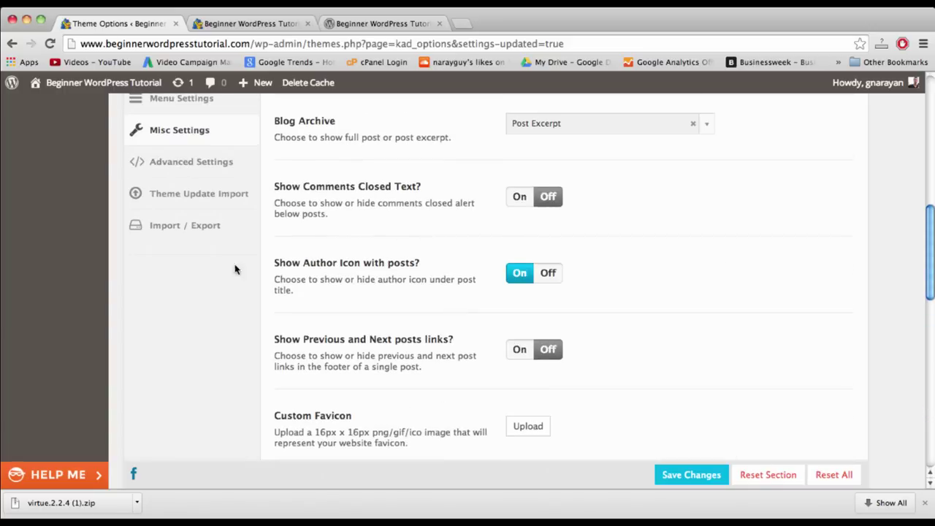
scroll(216, 273, up, 3)
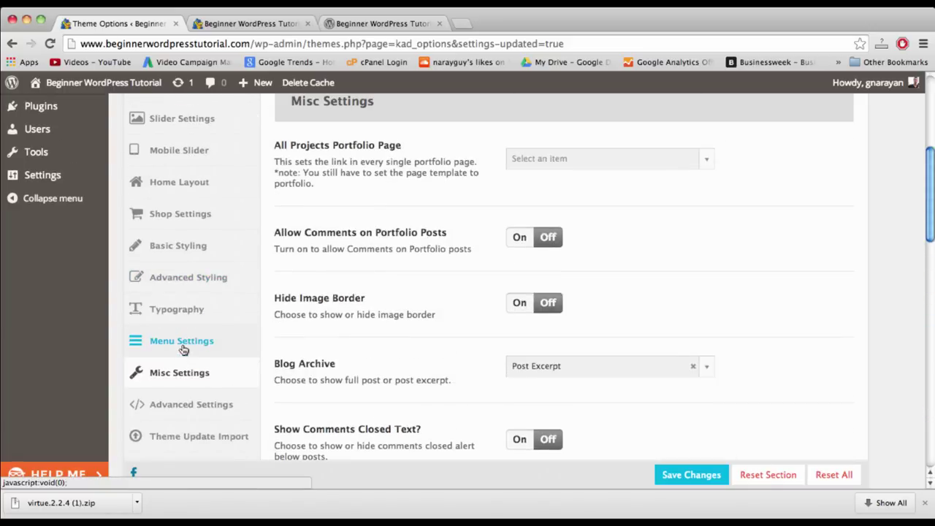
click(212, 340)
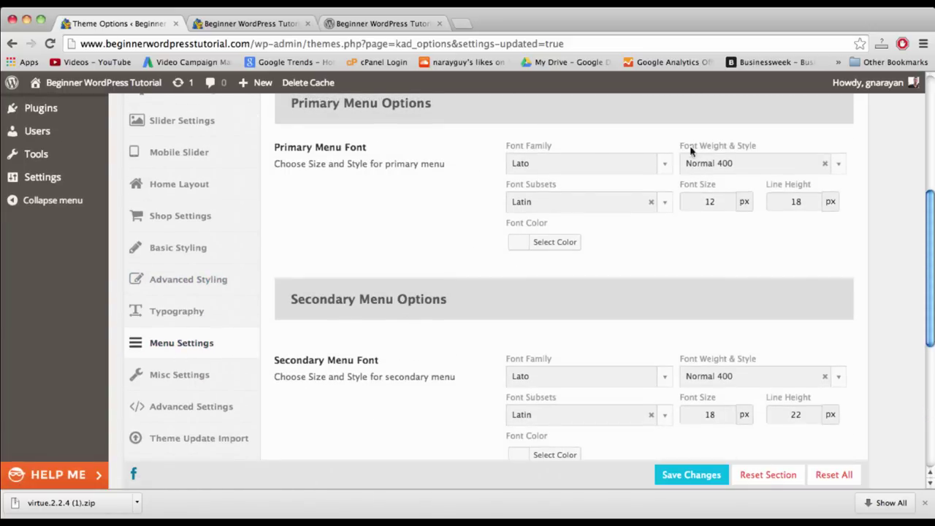
double_click(711, 198)
text(14)
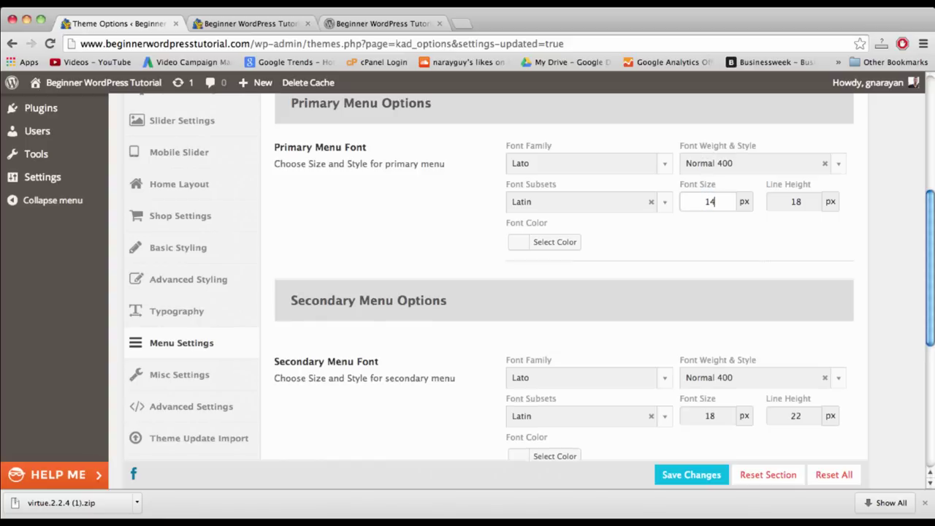
click(694, 476)
click(249, 23)
click(259, 44)
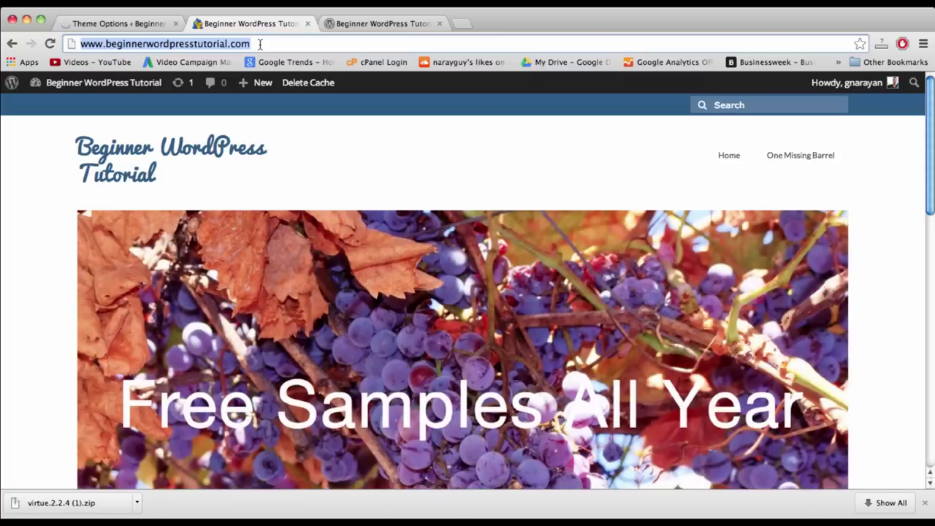
- Reload the live site to check the larger menu links, then reopen Virtue's Home Layout options
key(Return)
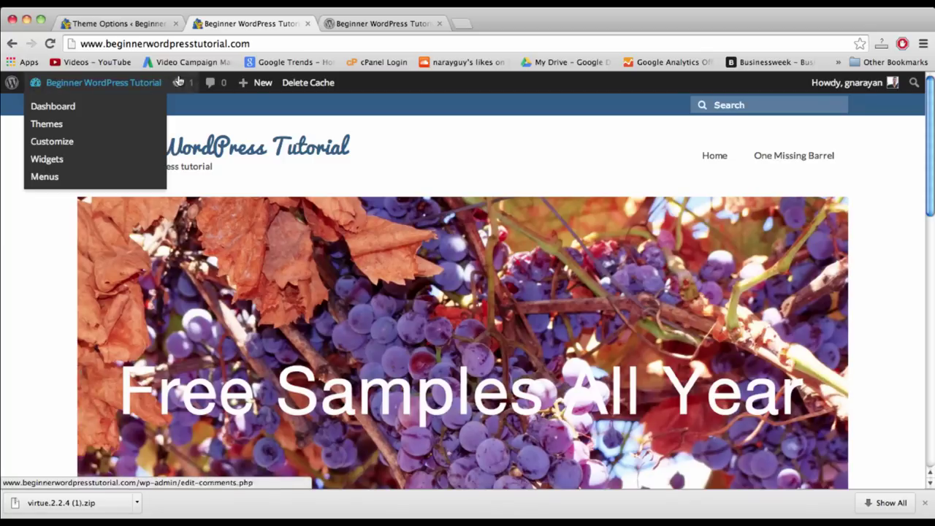
click(113, 24)
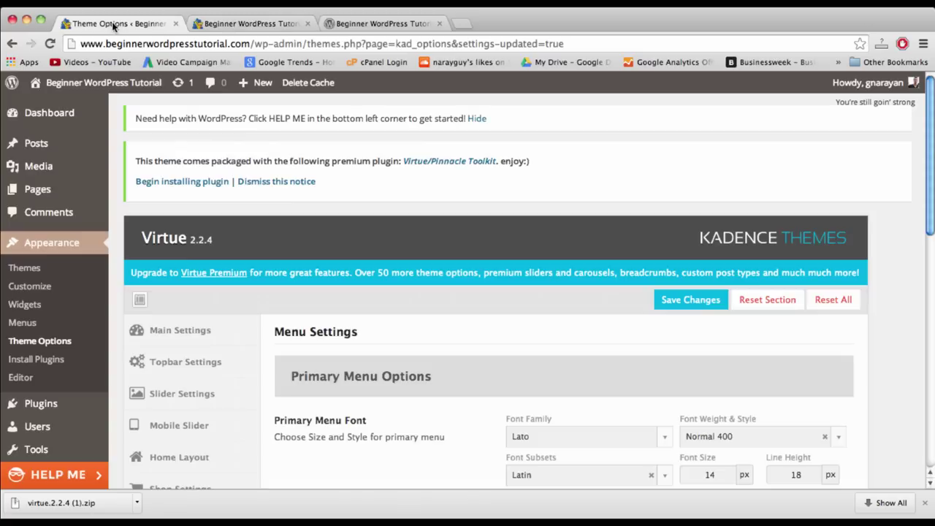
scroll(269, 328, down, 3)
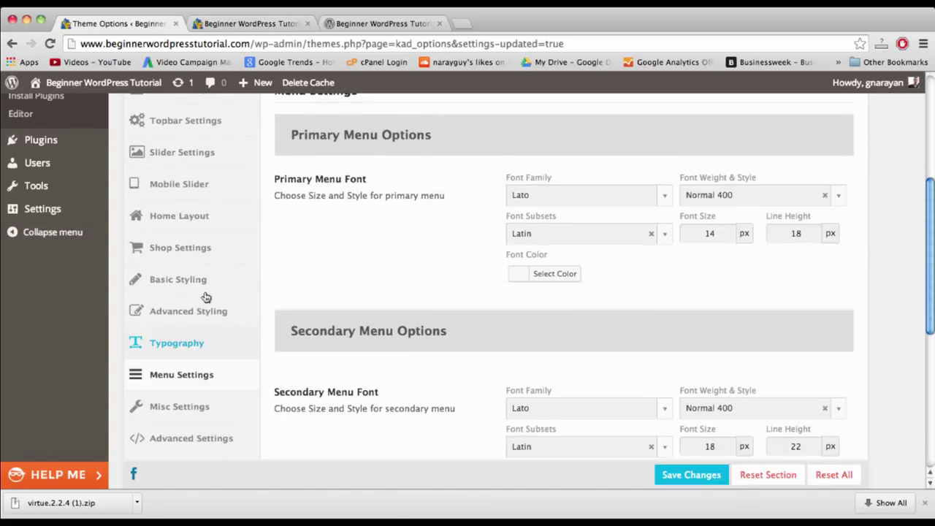
click(182, 216)
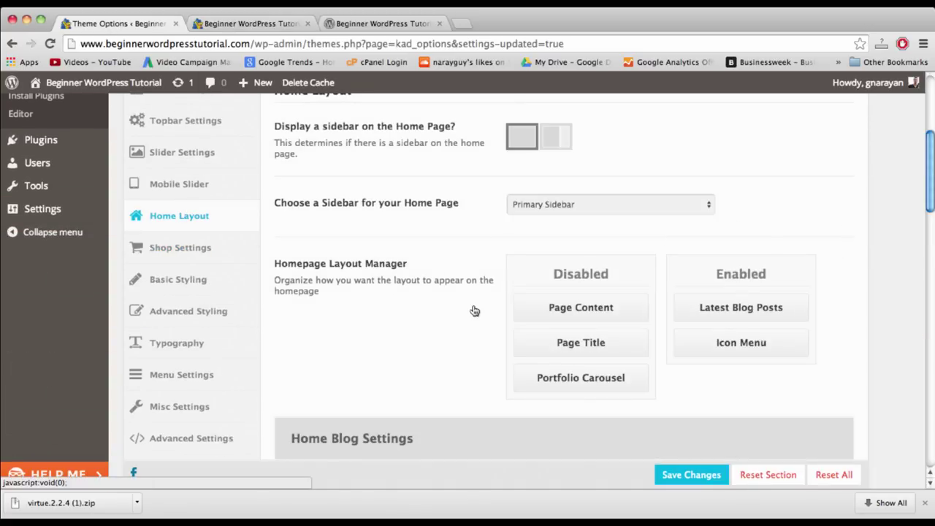
scroll(474, 310, down, 4)
scroll(474, 310, down, 10)
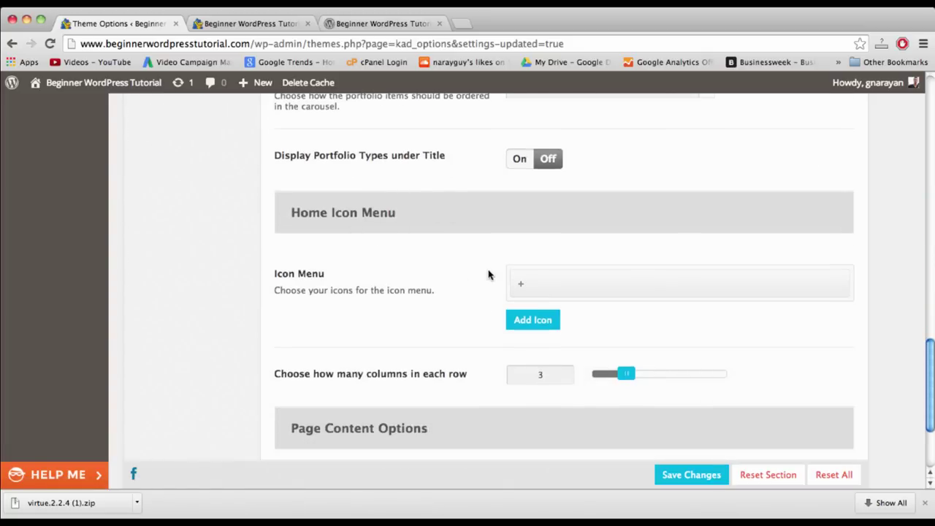
- Set the icon menu to 4 columns, give the first icon icon-power-off titled 'Power Off', and add another icon
drag(636, 377, 654, 386)
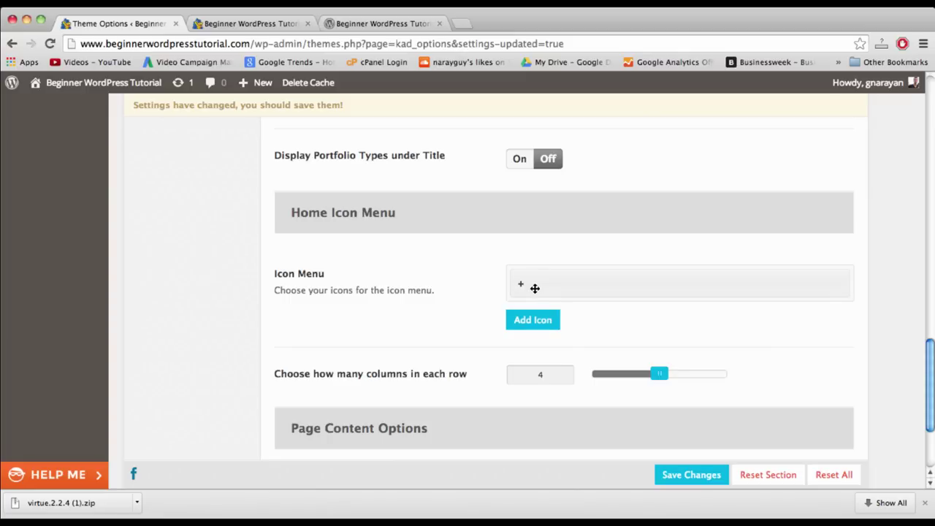
click(535, 288)
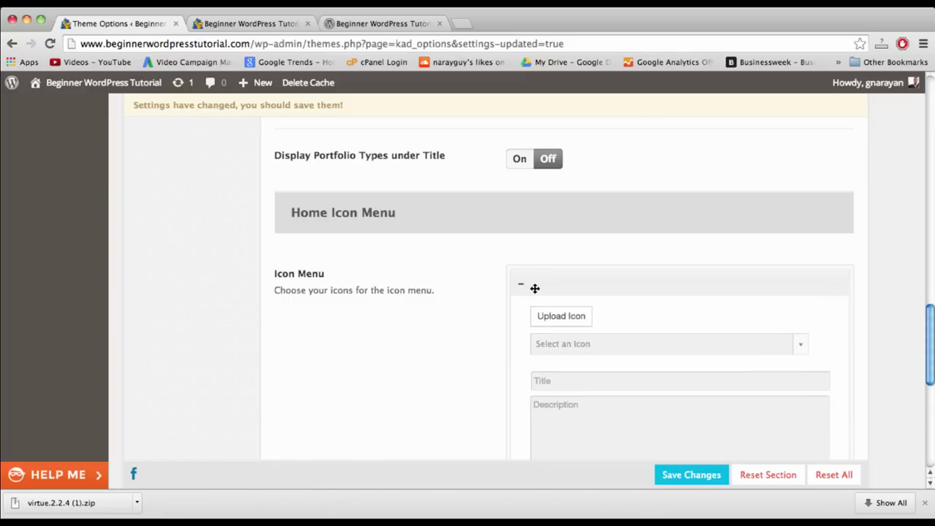
scroll(566, 310, down, 4)
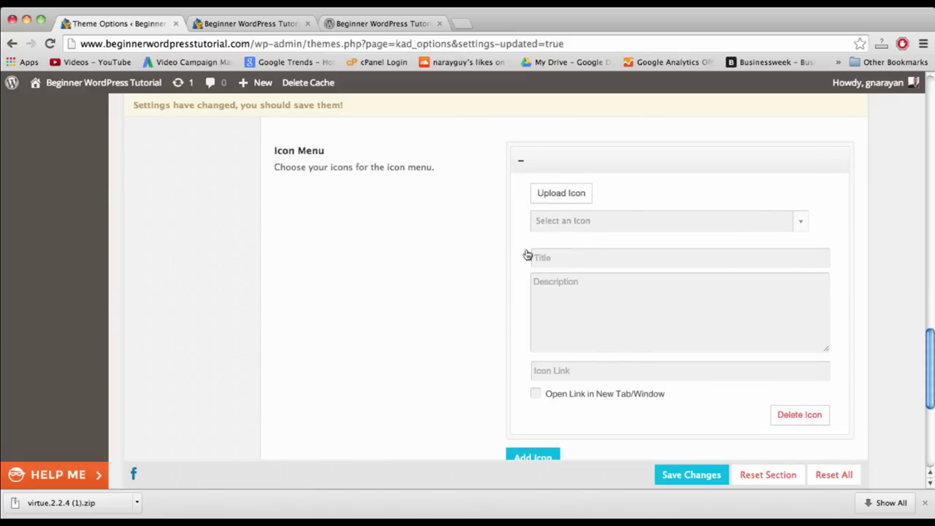
click(617, 220)
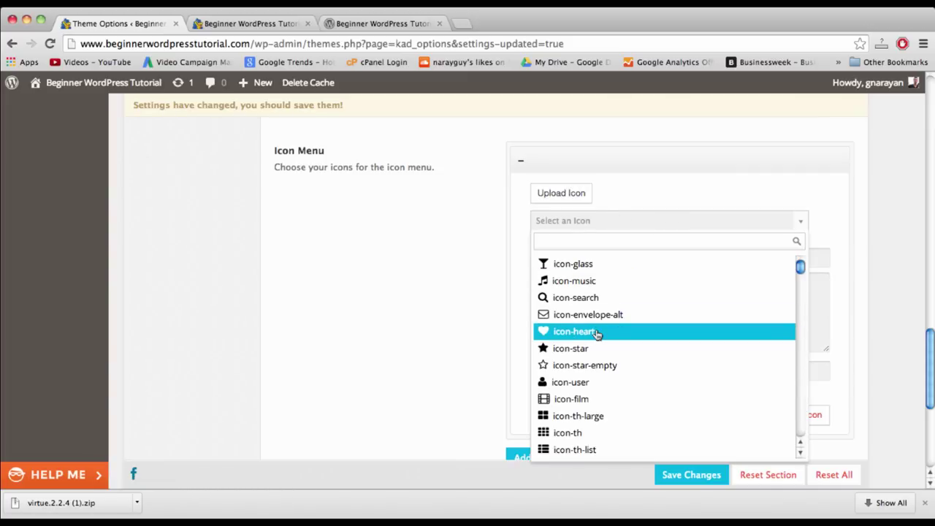
scroll(589, 385, down, 5)
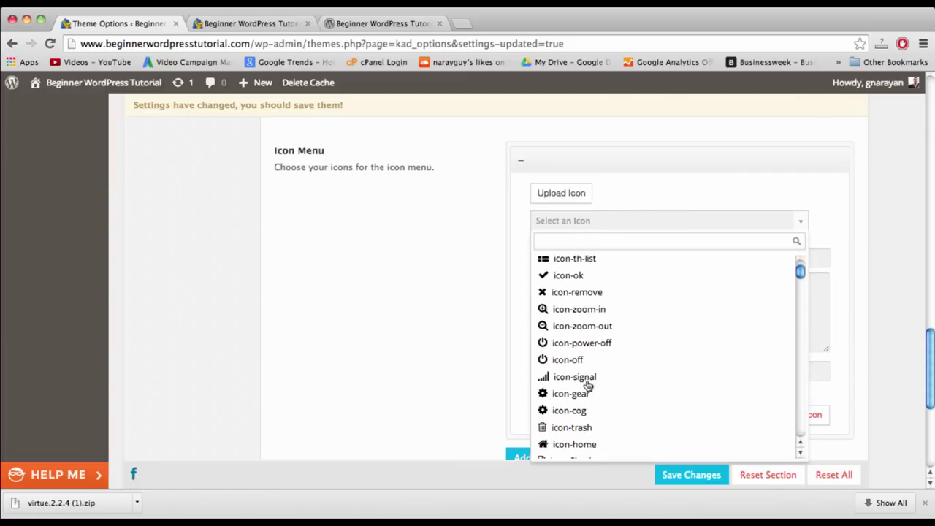
click(563, 349)
click(545, 259)
text(P)
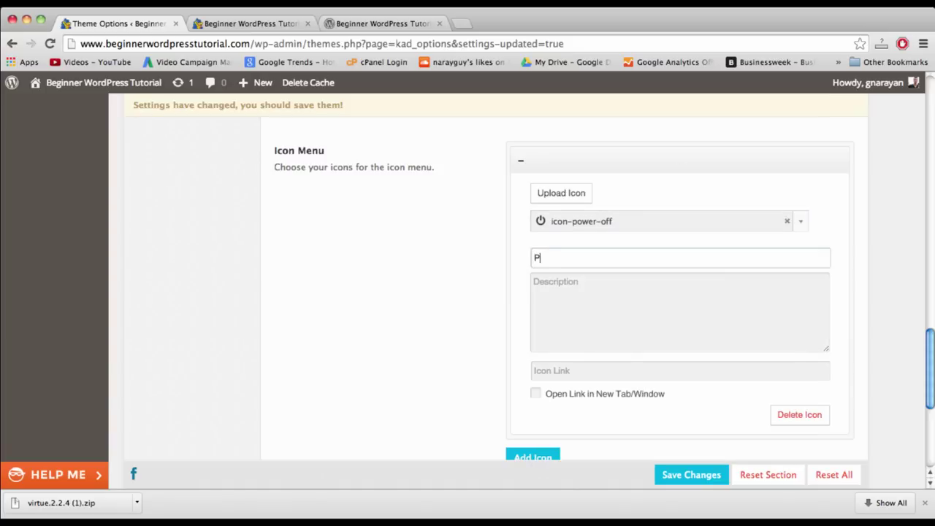
text(ower Off)
scroll(541, 307, down, 3)
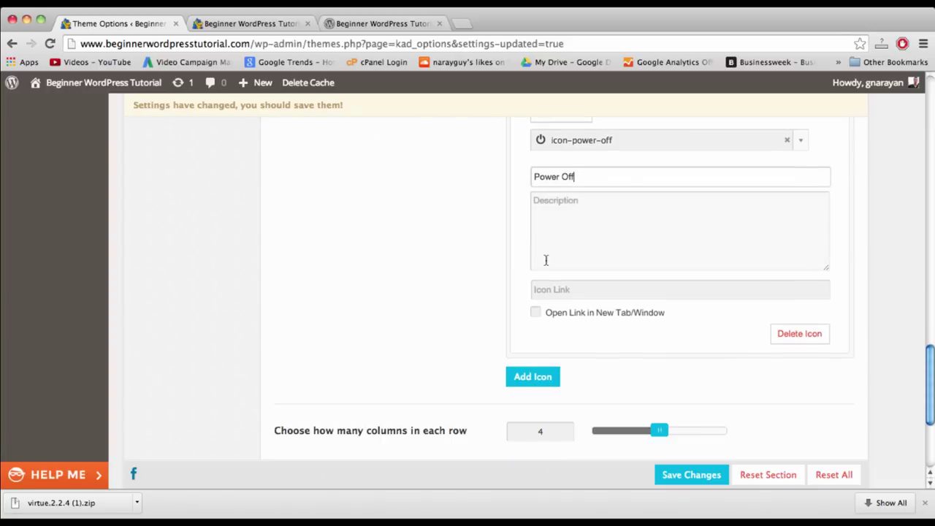
click(541, 379)
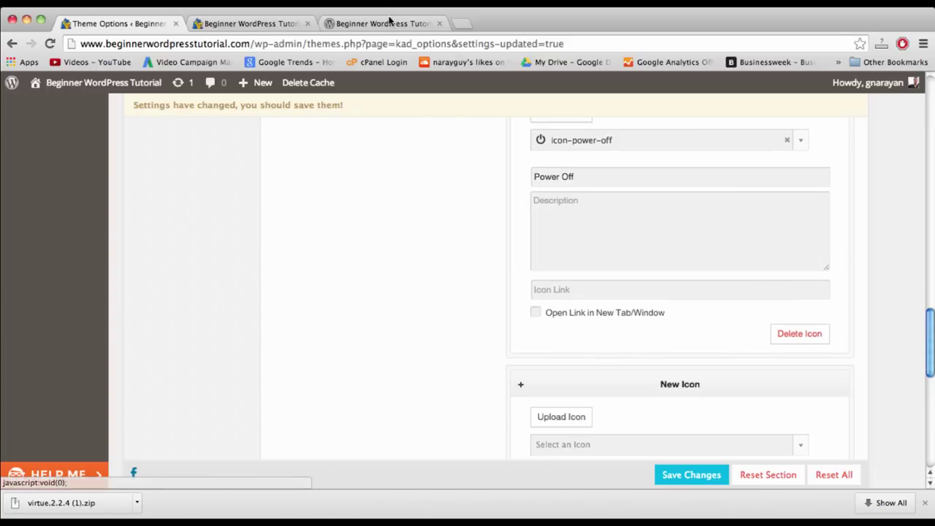
- Choose icon-lightbulb as the symbol for the second icon entry
scroll(643, 401, down, 3)
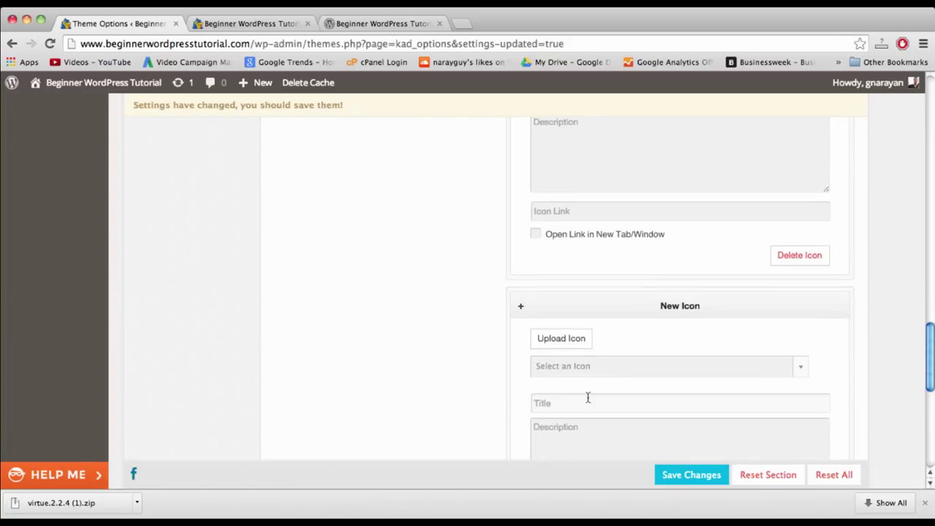
click(568, 366)
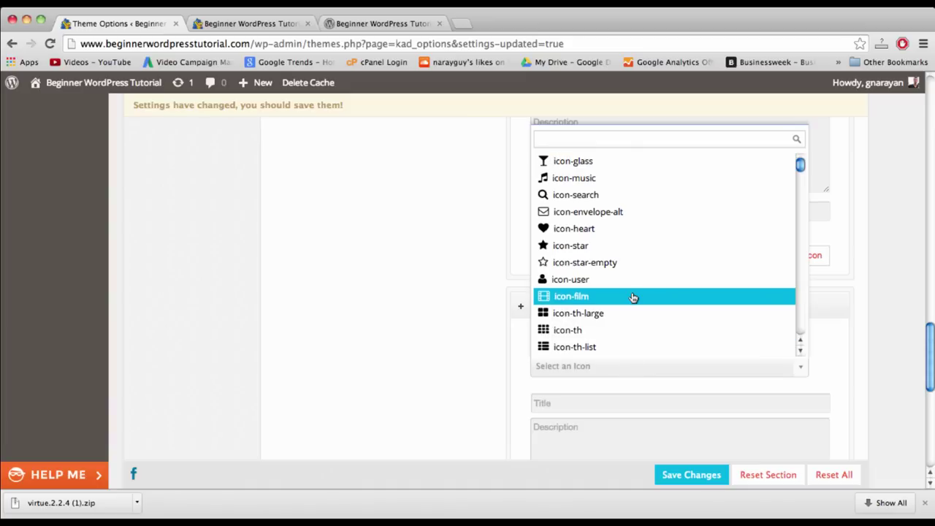
scroll(633, 297, down, 3)
scroll(633, 297, down, 2)
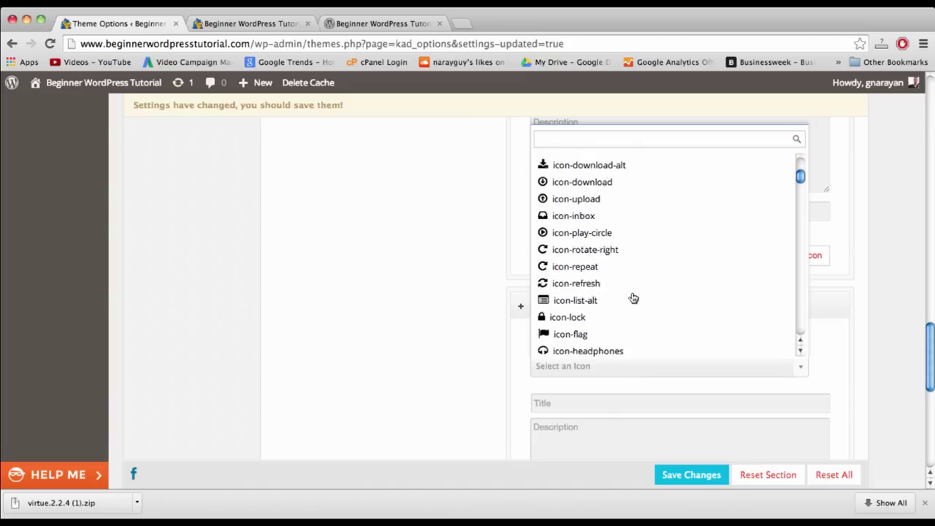
scroll(632, 297, down, 2)
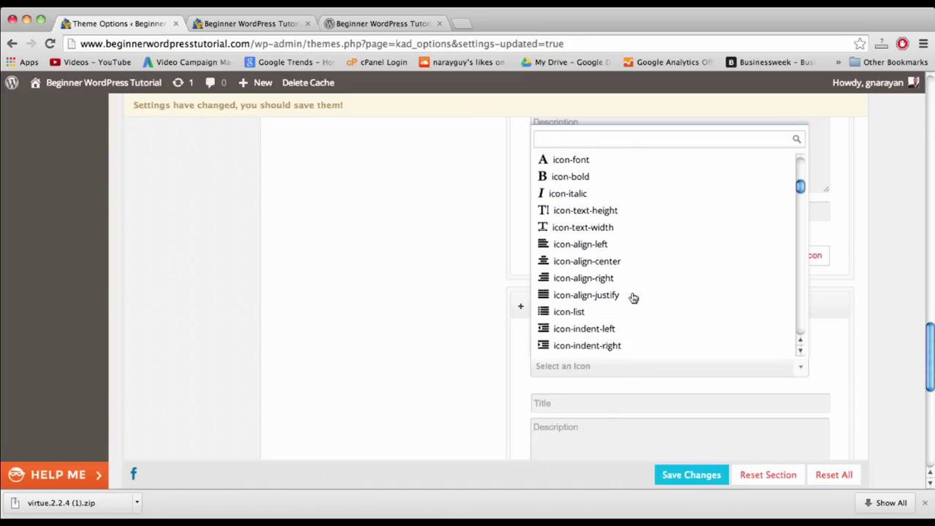
scroll(632, 298, down, 4)
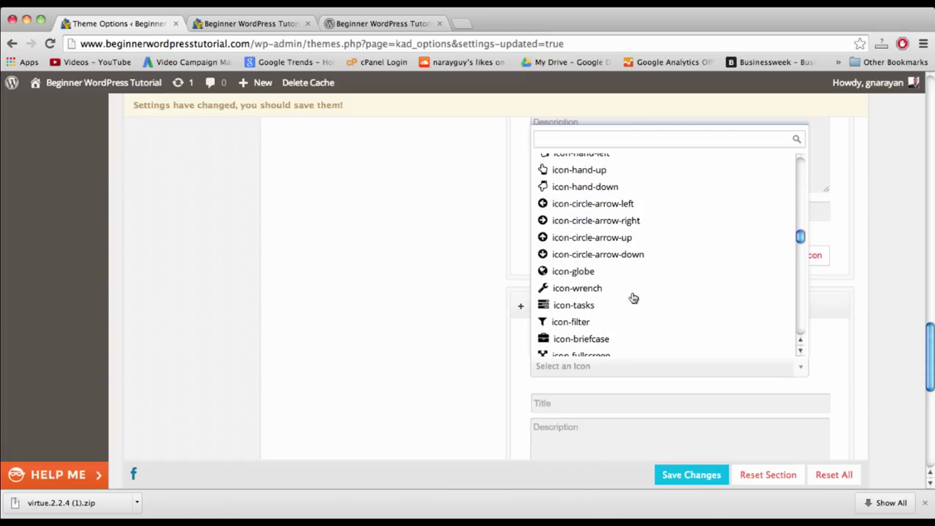
scroll(633, 298, down, 2)
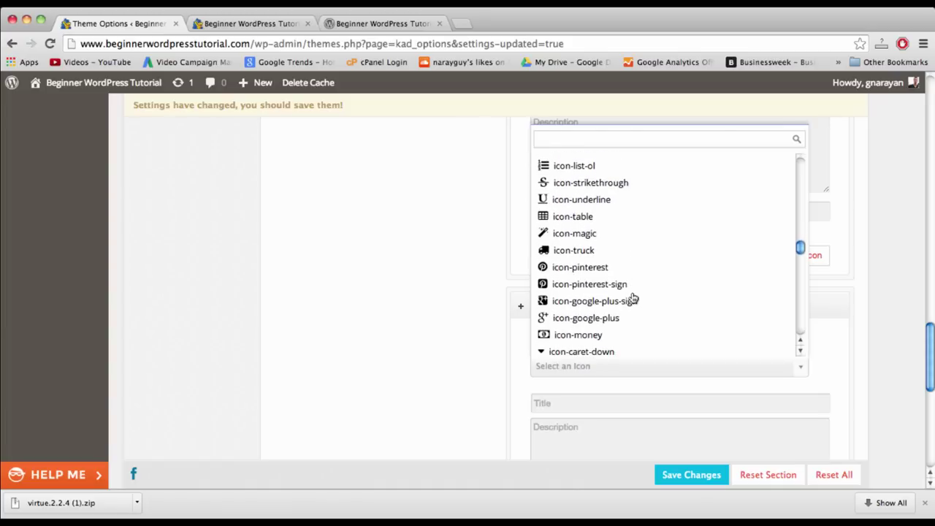
scroll(633, 298, down, 2)
scroll(633, 298, down, 6)
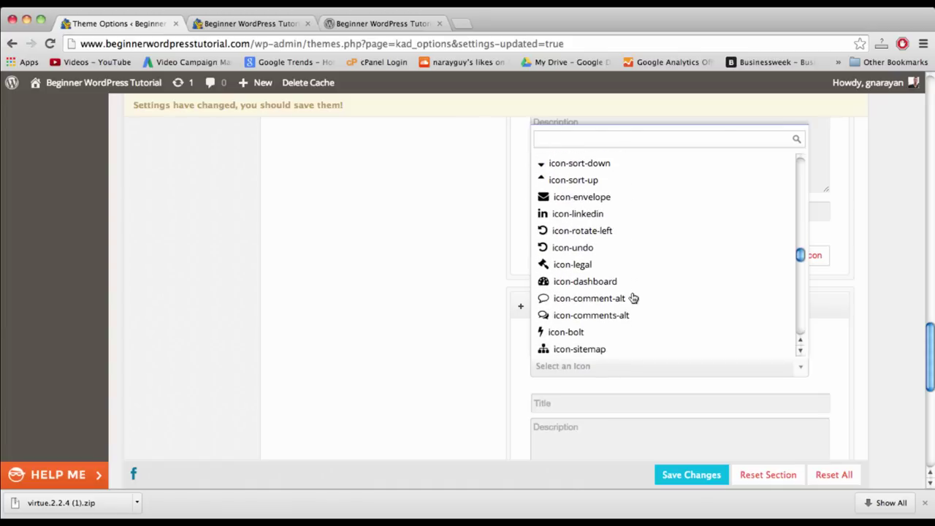
scroll(633, 298, down, 1)
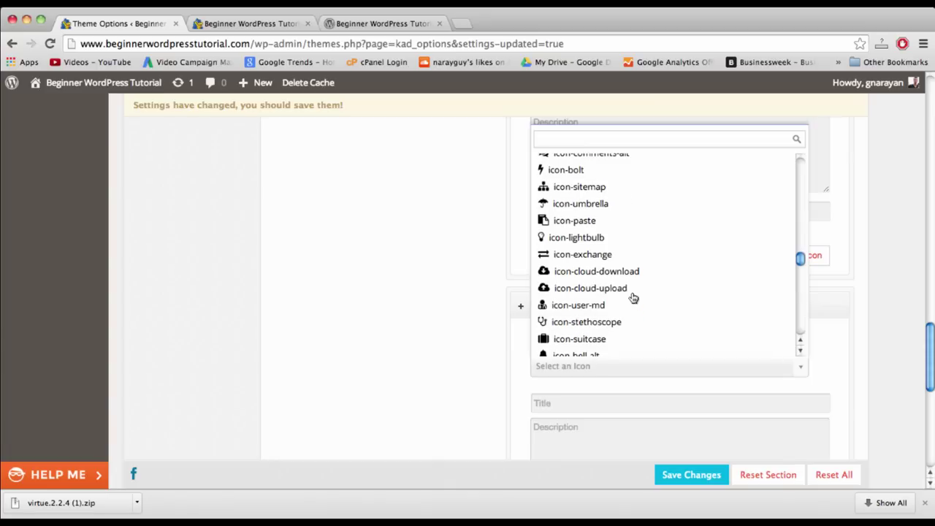
click(572, 240)
- Title the lightbulb icon 'Bright Ideas' and add a third blank icon entry
click(586, 407)
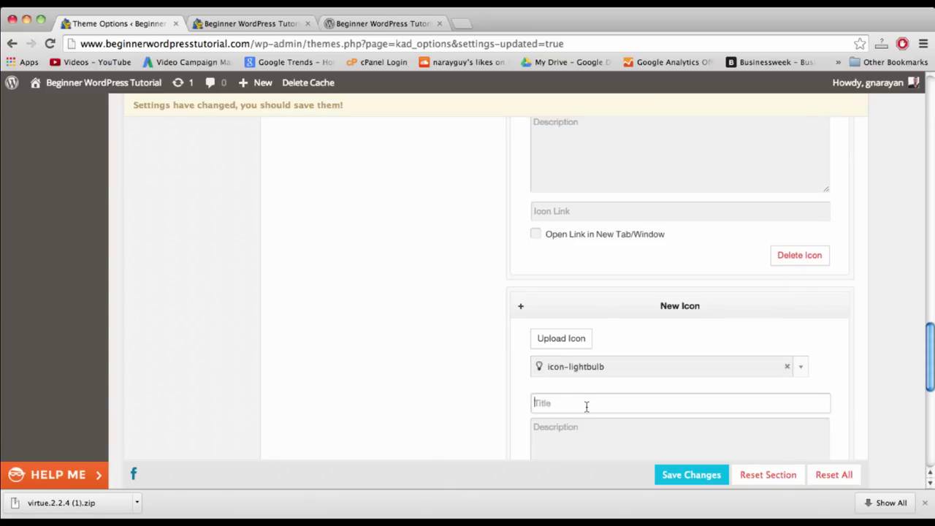
text(Bright Ideas)
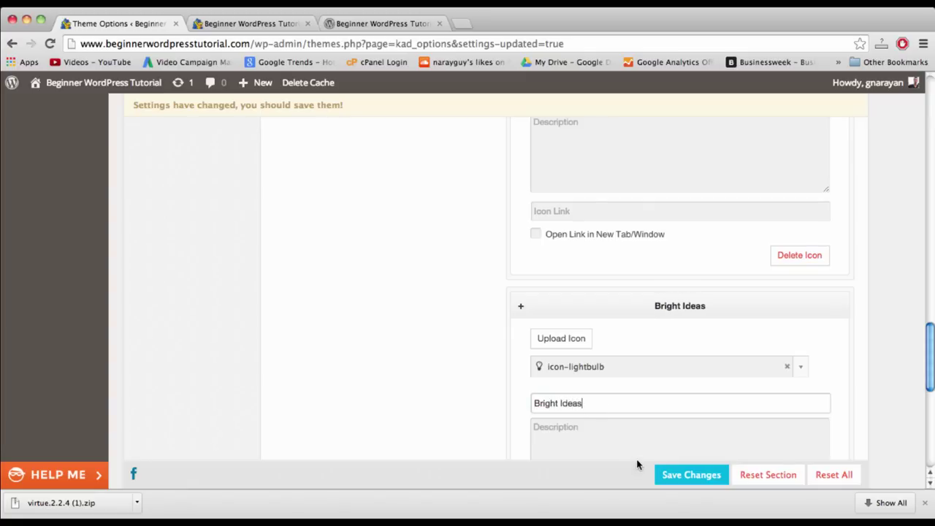
scroll(636, 463, down, 5)
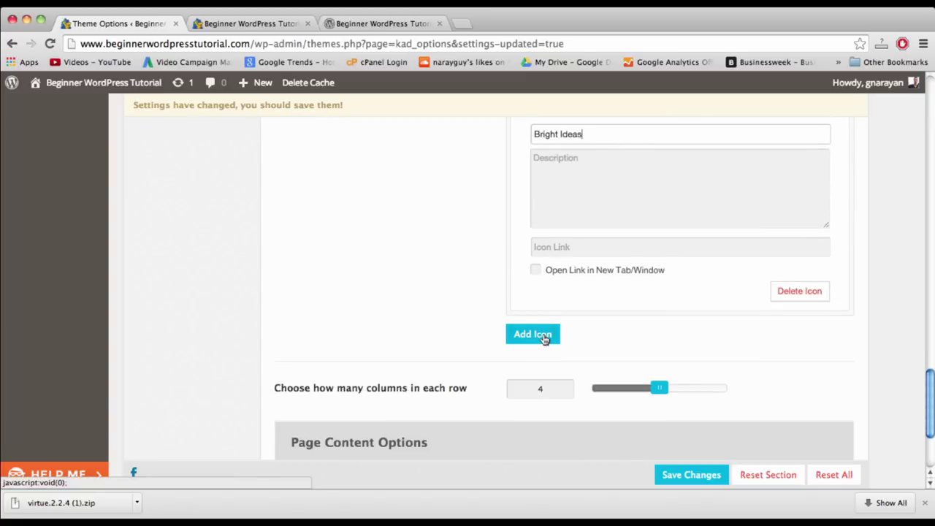
click(544, 339)
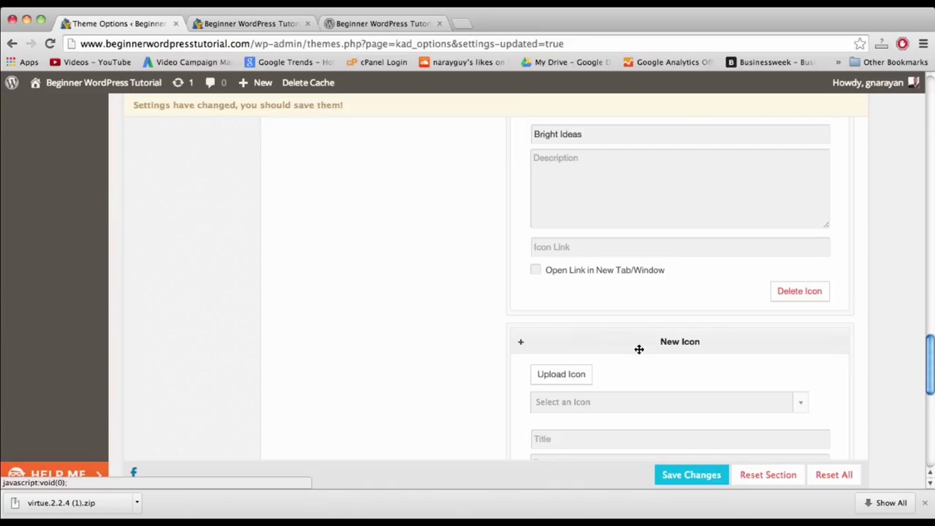
- Add an icon entry using icon-heart titled 'Love What You Do'
scroll(639, 349, down, 5)
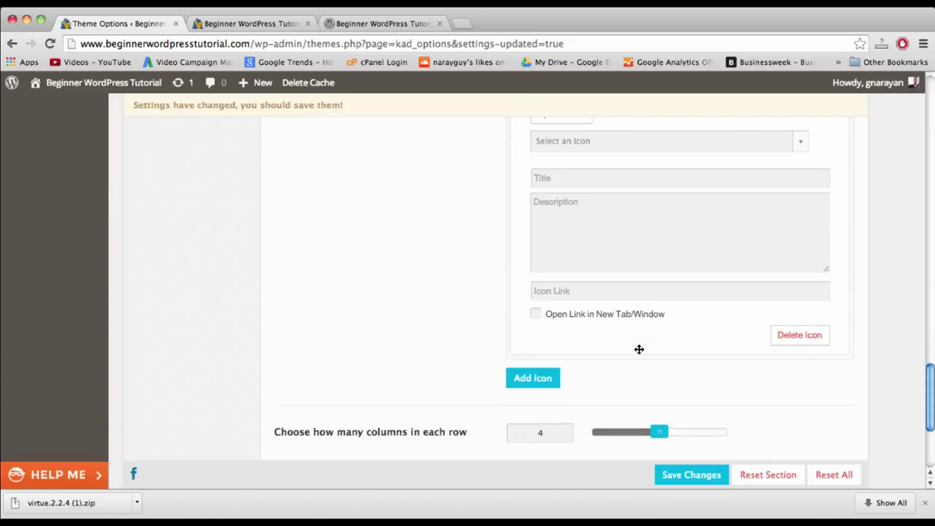
click(532, 379)
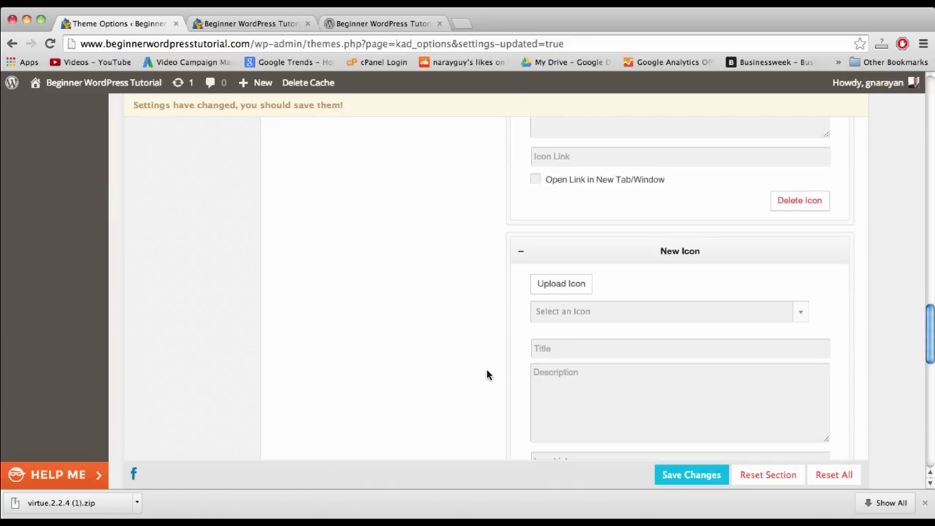
scroll(486, 373, down, 3)
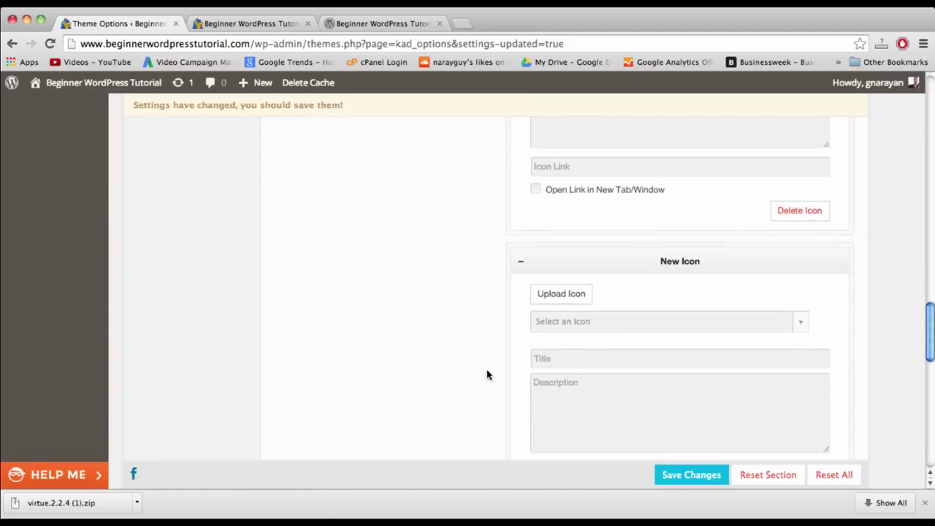
click(562, 278)
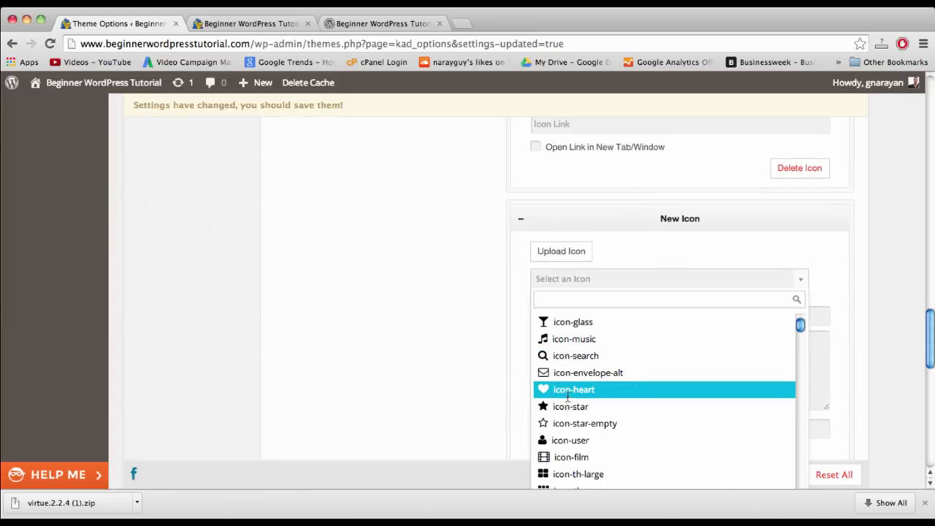
click(568, 394)
click(579, 299)
text(Love Wha)
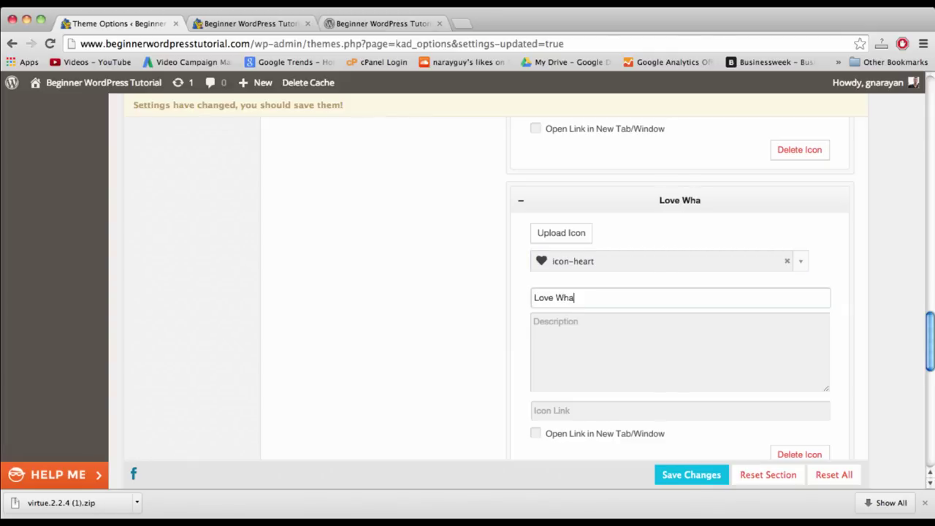
text(t You Do)
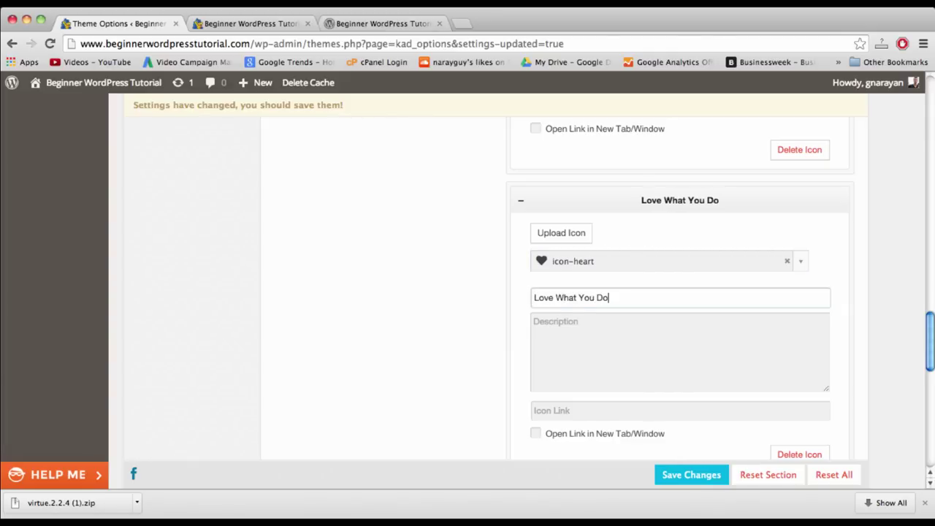
- Give the last entry icon-headphones titled 'Rock Out' and save the icon menu settings
scroll(589, 378, down, 3)
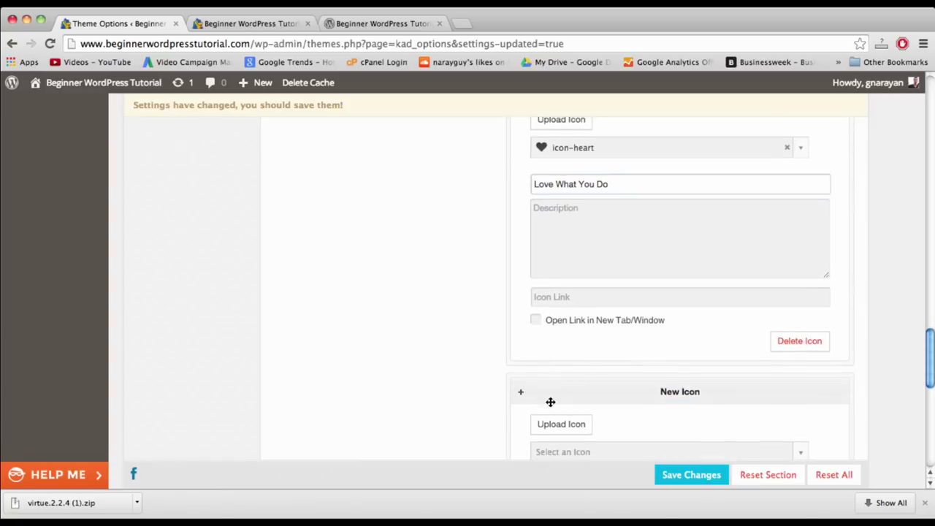
click(562, 426)
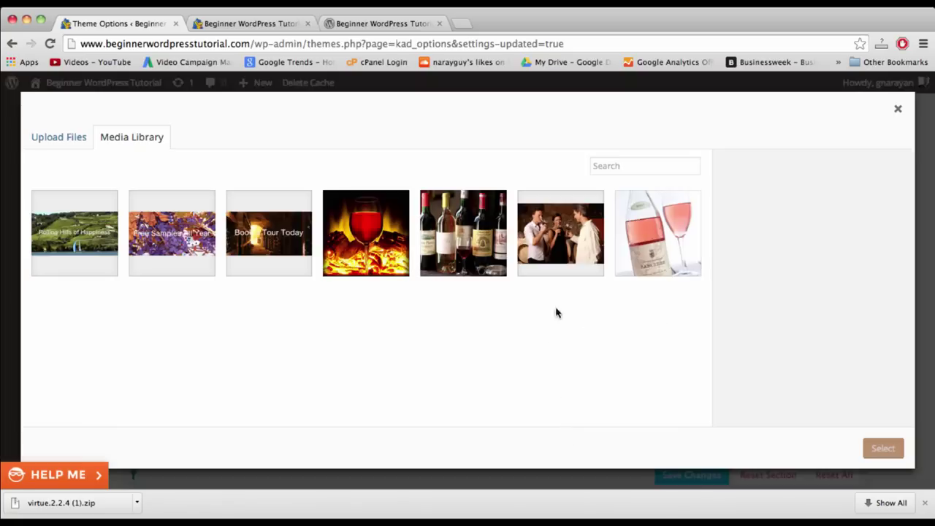
click(897, 110)
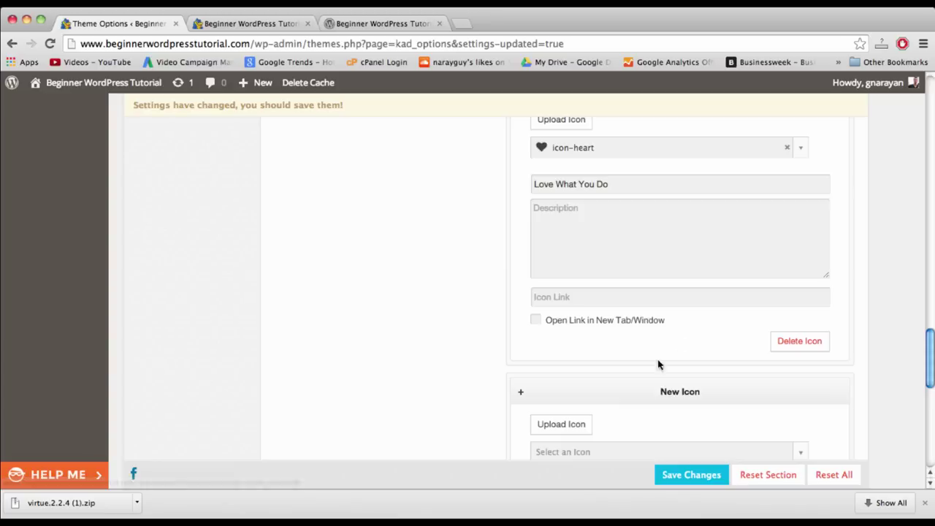
click(580, 452)
scroll(658, 332, down, 3)
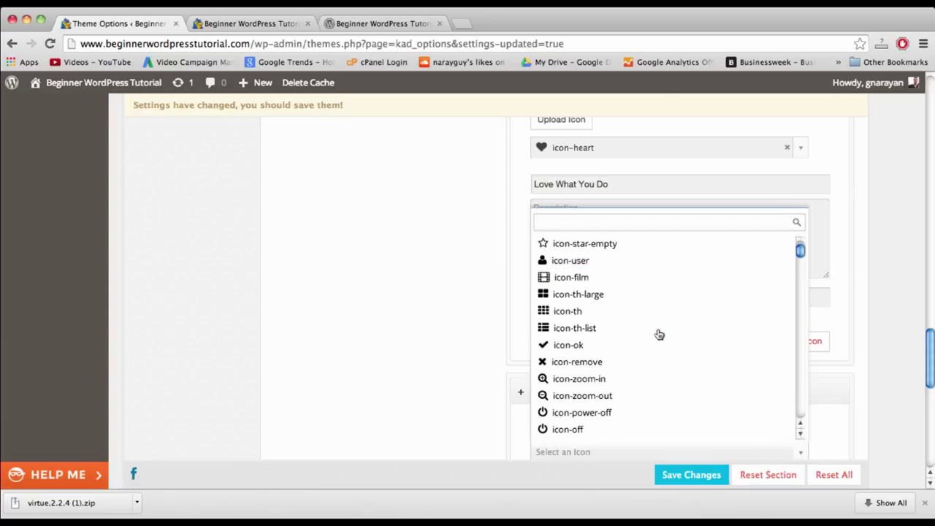
scroll(593, 328, down, 5)
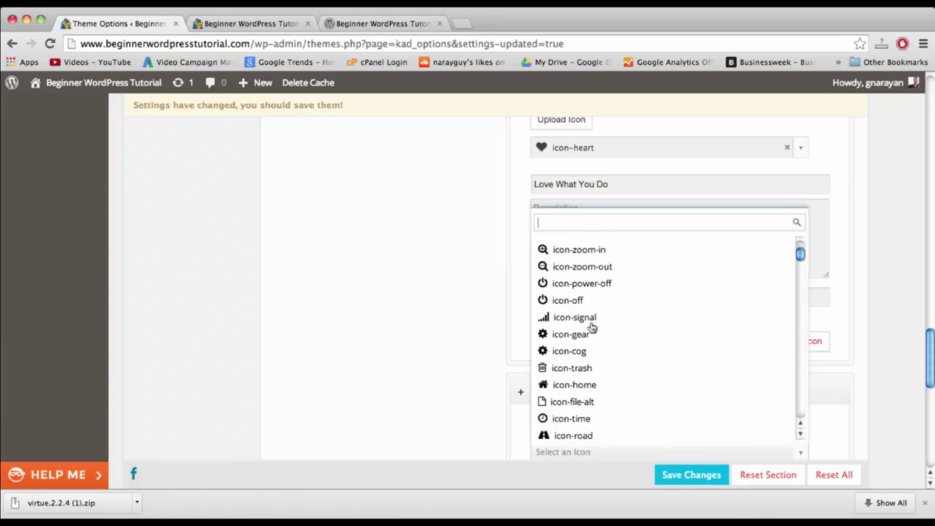
scroll(592, 328, down, 5)
click(593, 332)
click(597, 337)
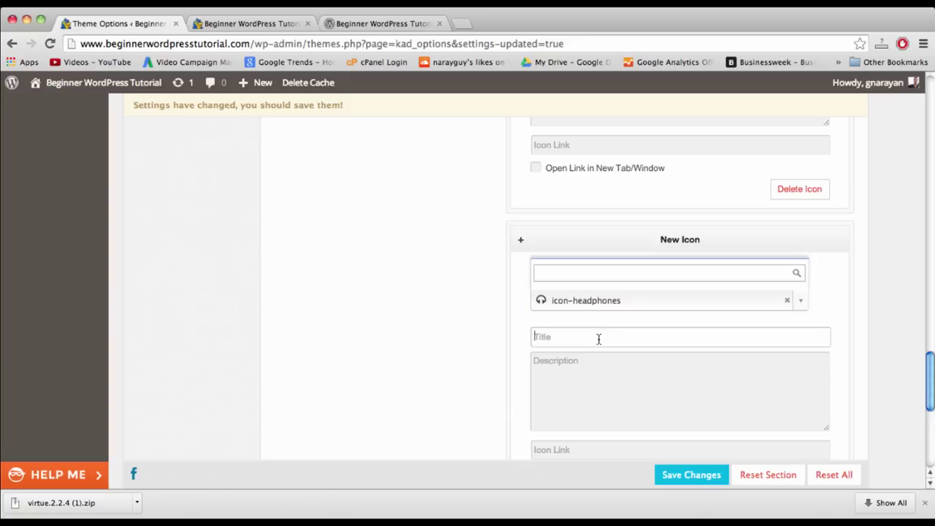
text(Rock Out)
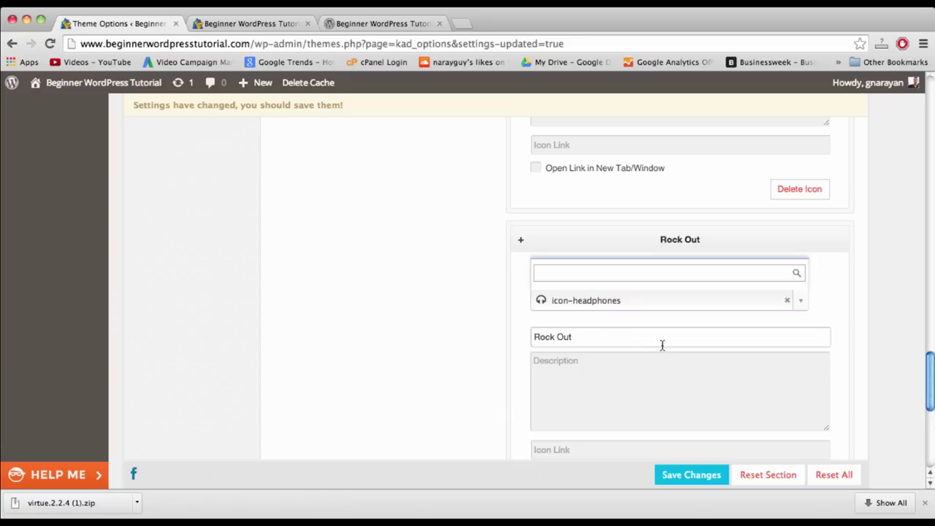
click(704, 478)
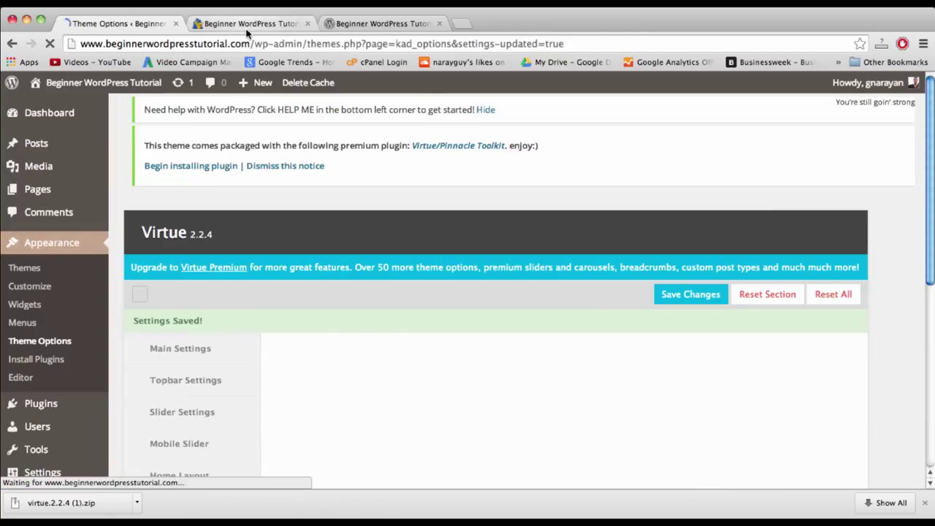
- Reload the live home page to view the four icon tiles, then delete the site cache
click(262, 25)
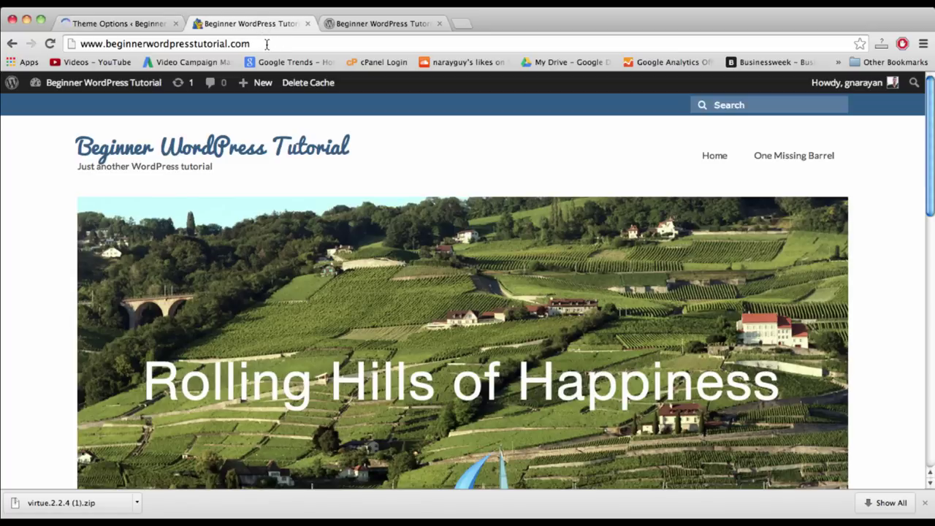
click(266, 44)
key(Return)
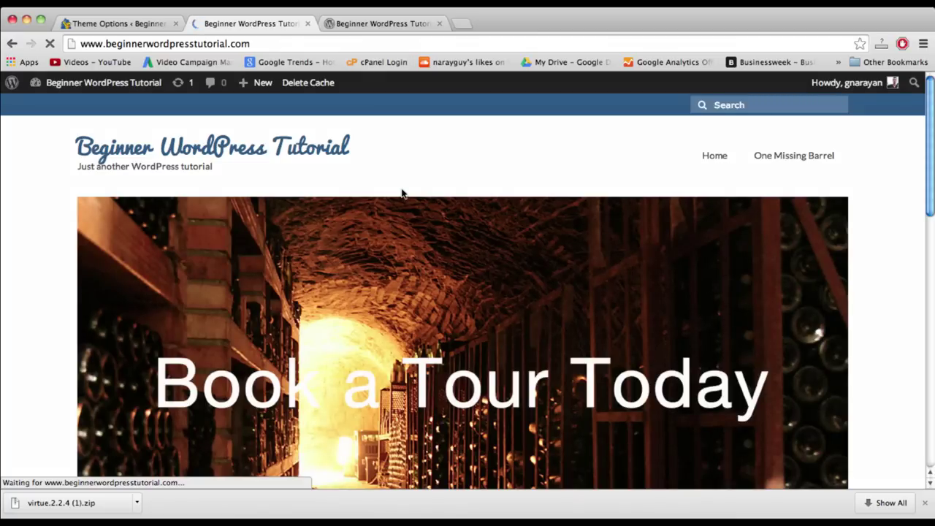
scroll(401, 194, down, 2)
scroll(401, 194, down, 15)
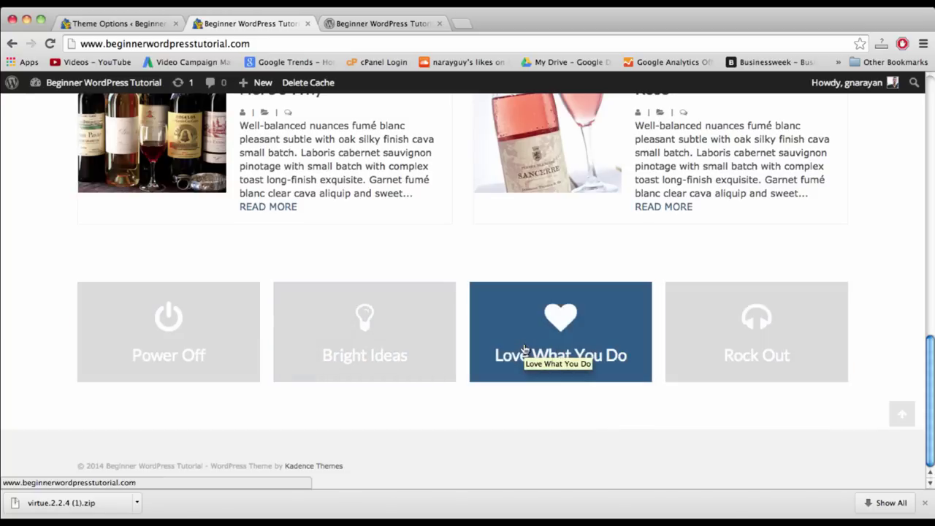
scroll(523, 349, up, 15)
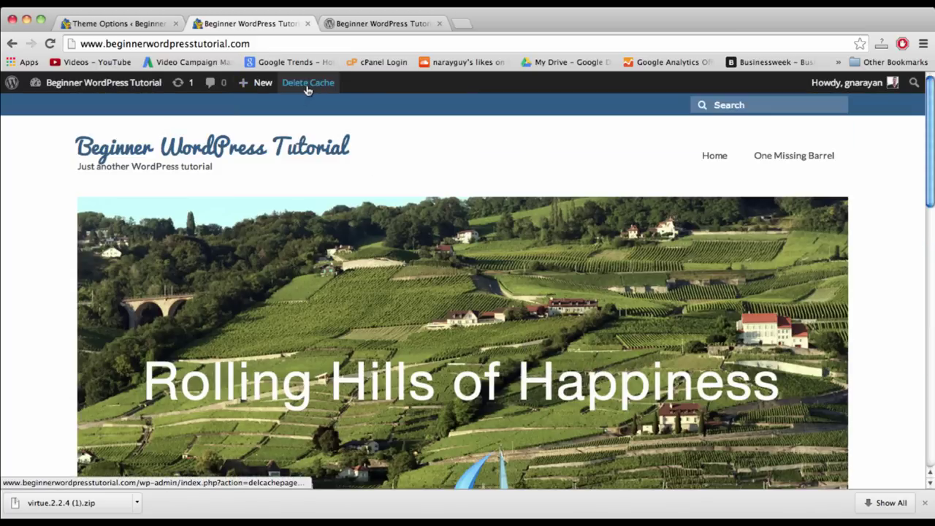
click(307, 88)
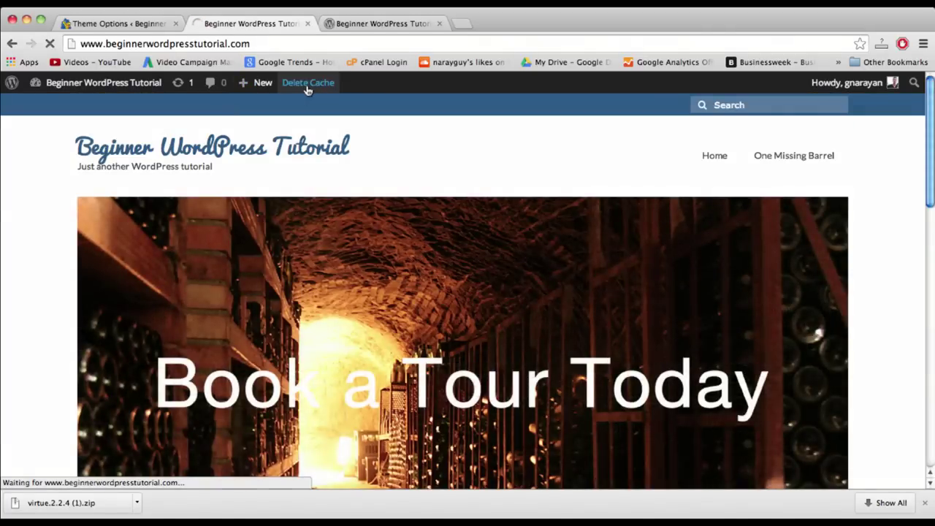
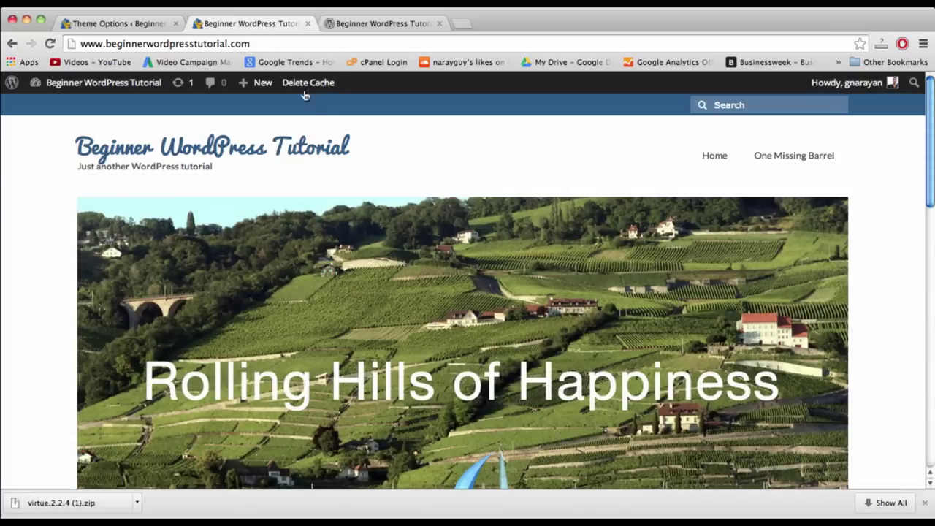
- Return to the top of the home page and view the other site preview tab
scroll(458, 159, down, 5)
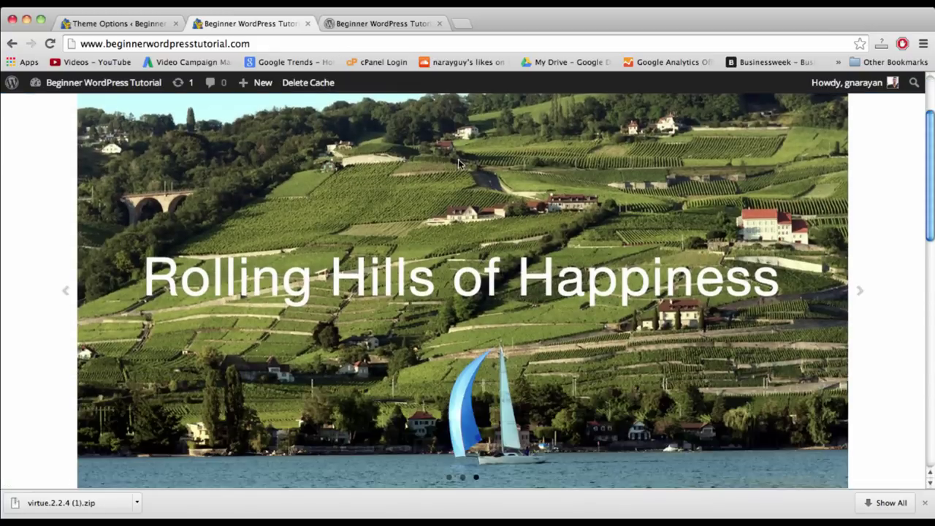
scroll(307, 322, down, 10)
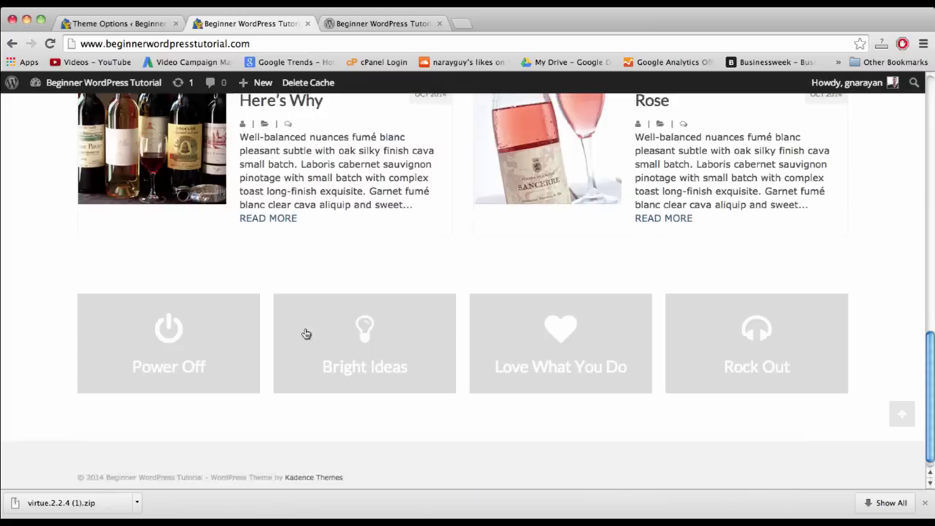
click(306, 333)
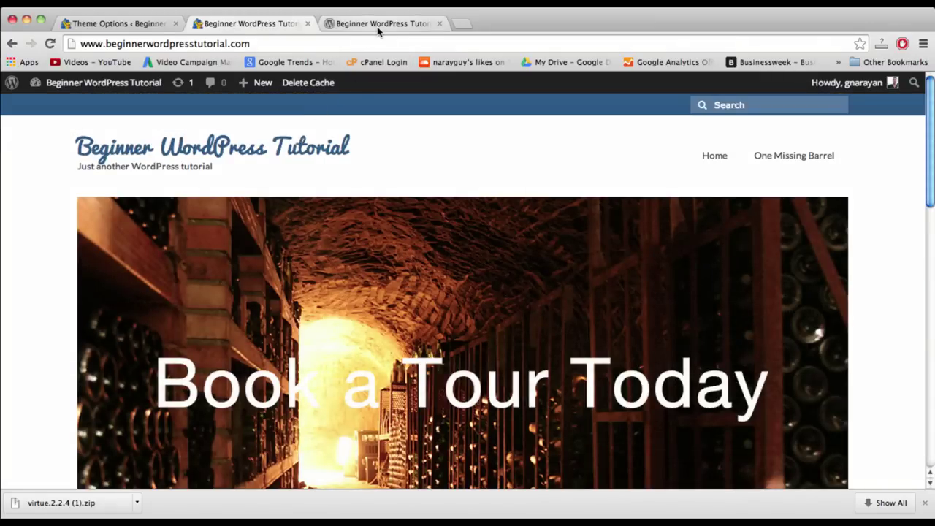
click(377, 26)
scroll(507, 233, down, 3)
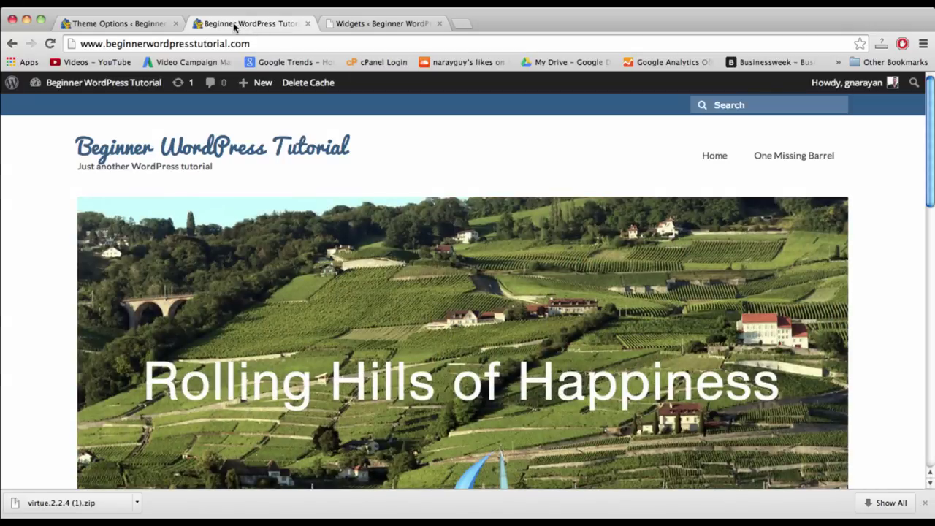
- Go to the Widgets management page and scroll down the available widgets
mouse_move(84, 89)
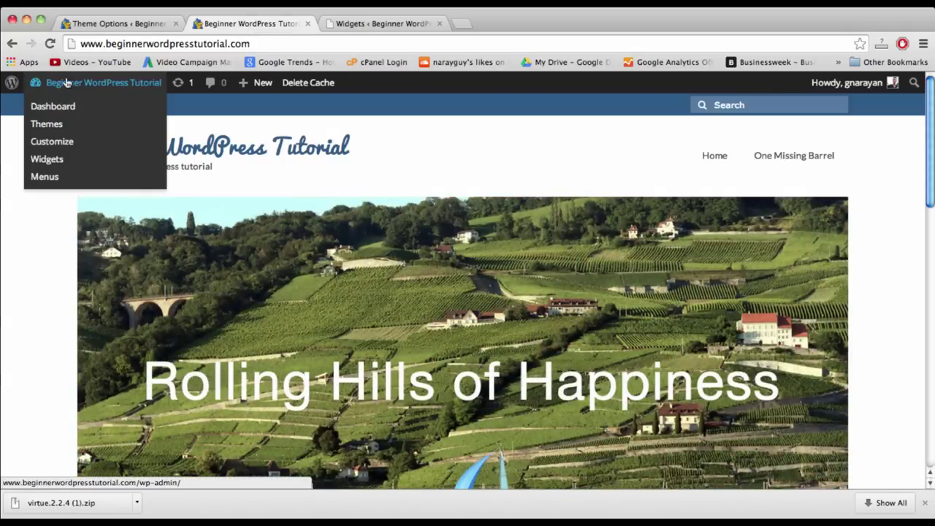
click(64, 160)
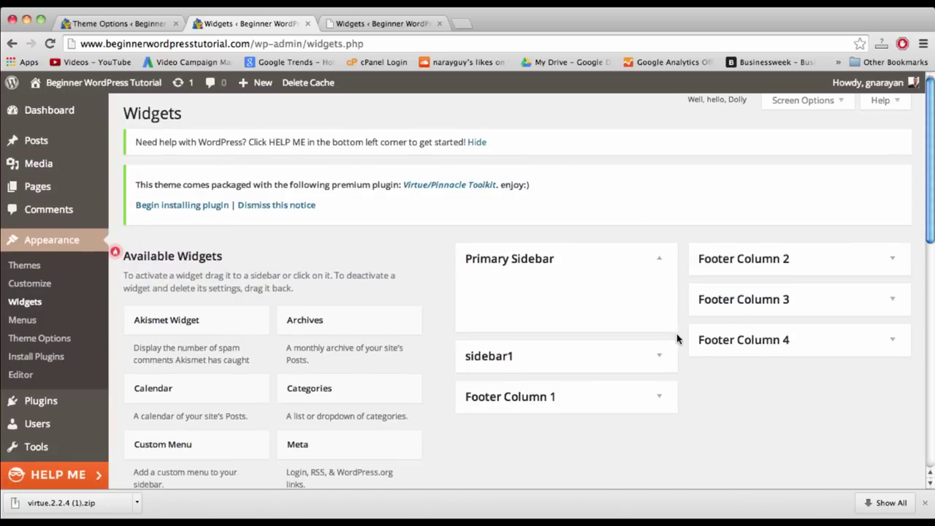
scroll(616, 330, down, 2)
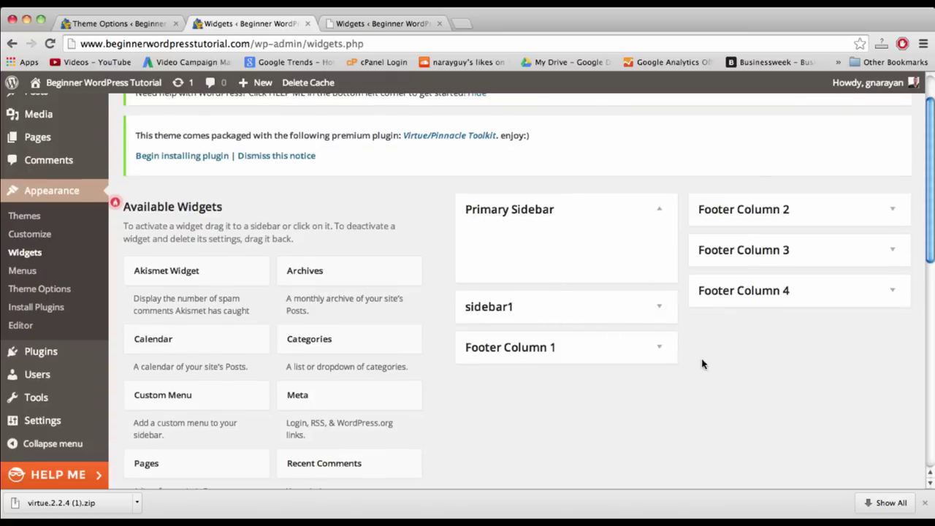
scroll(702, 364, down, 2)
scroll(702, 363, down, 3)
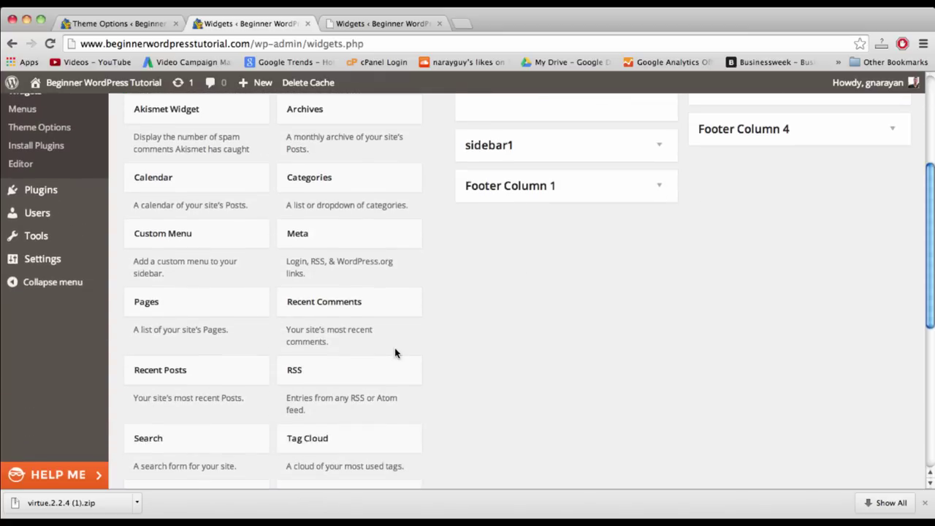
scroll(397, 352, down, 3)
scroll(395, 355, down, 2)
- Add a Text widget to Footer Column 1 and focus its empty fields
click(213, 357)
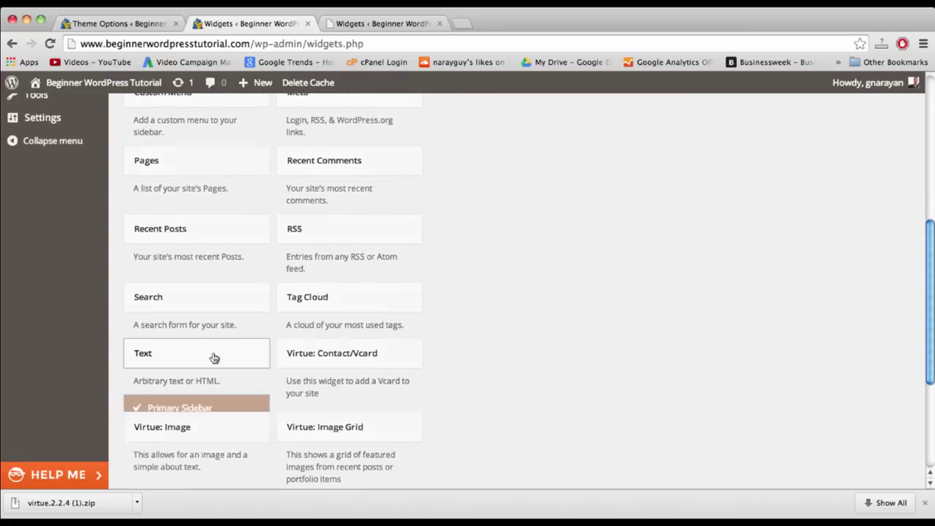
scroll(380, 370, down, 3)
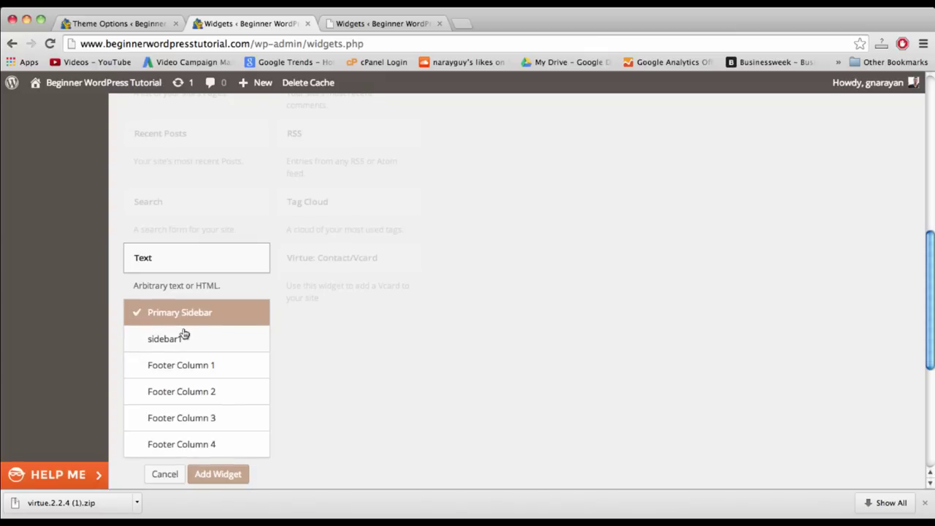
click(183, 364)
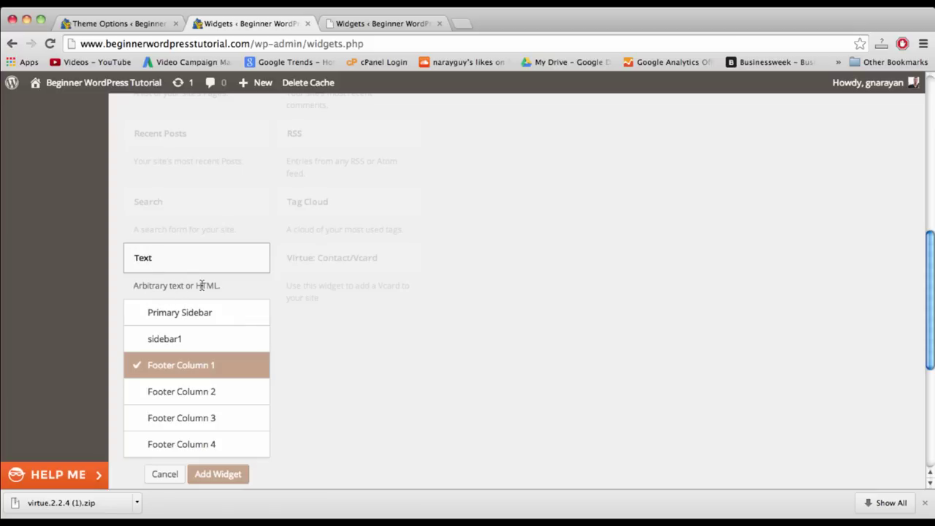
click(217, 474)
click(562, 336)
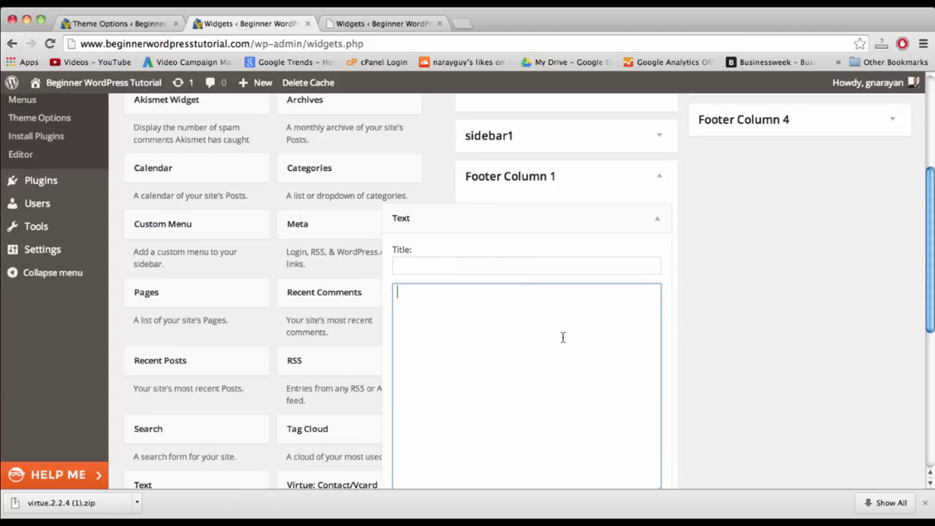
click(461, 269)
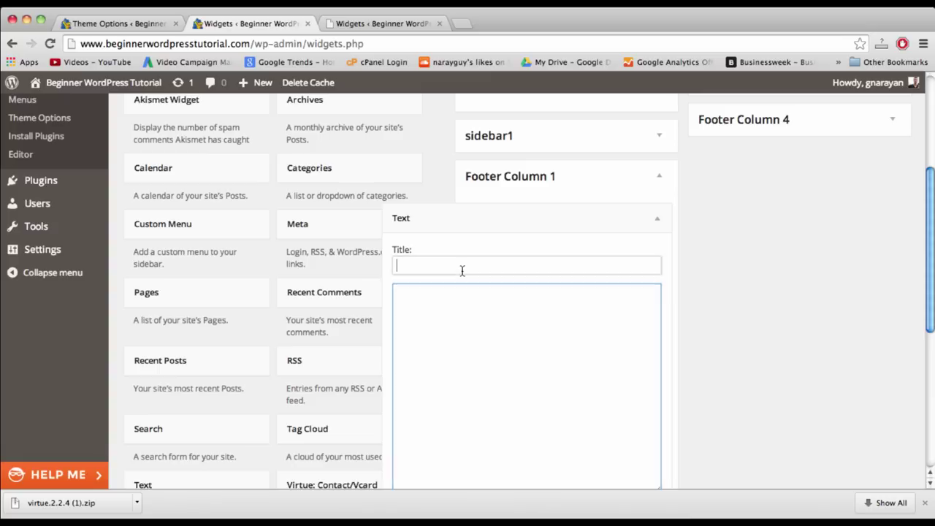
- Paste the thanks-for-stopping-by message and add an <h1 class="logofont">Thank You!</h1> heading above it
click(467, 322)
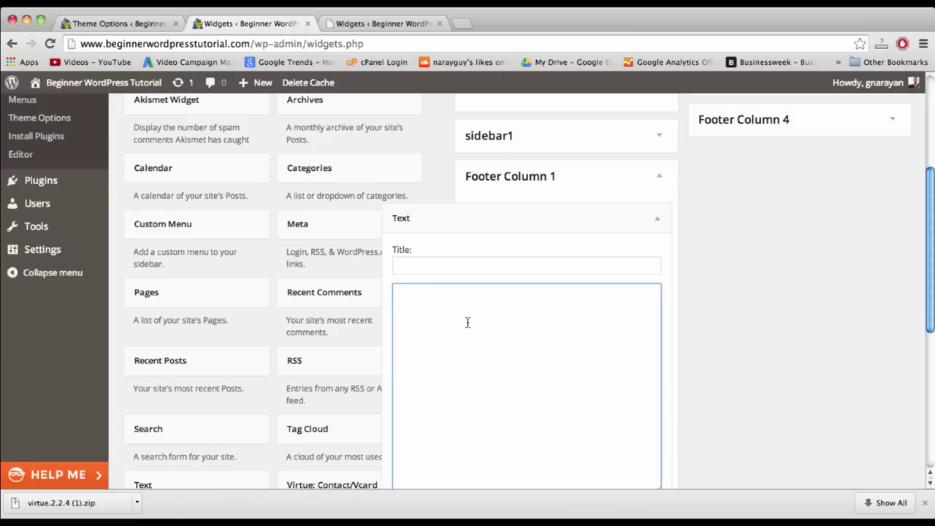
text(You should know that we really loved making this site for you. Thanks for stopping by!)
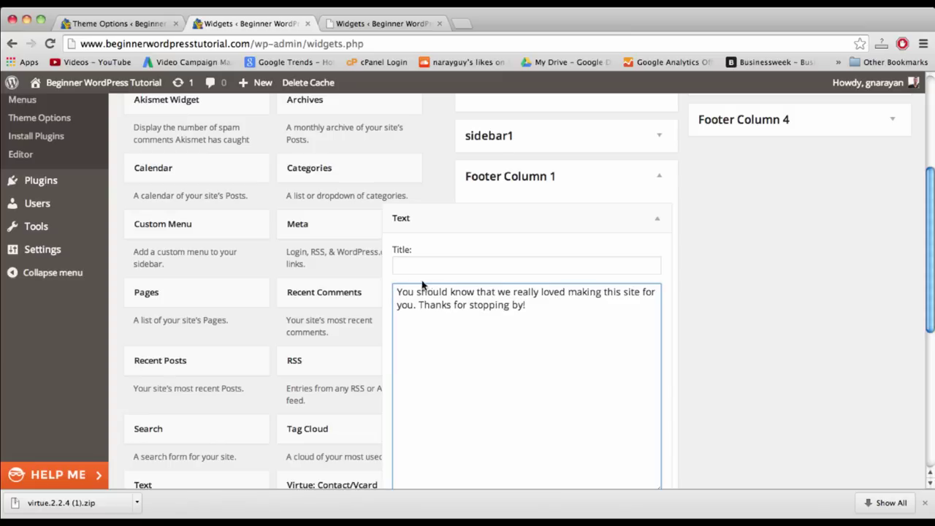
click(396, 305)
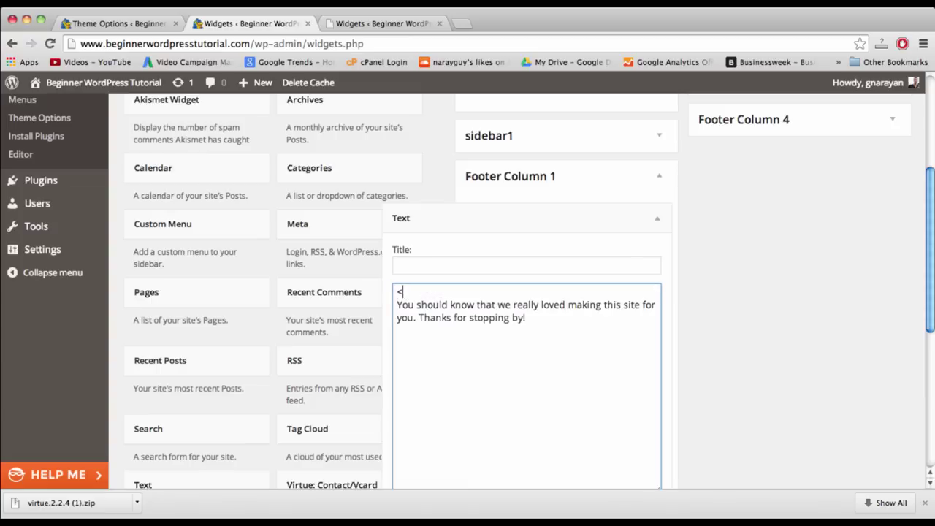
text(<h1 class="logofont")
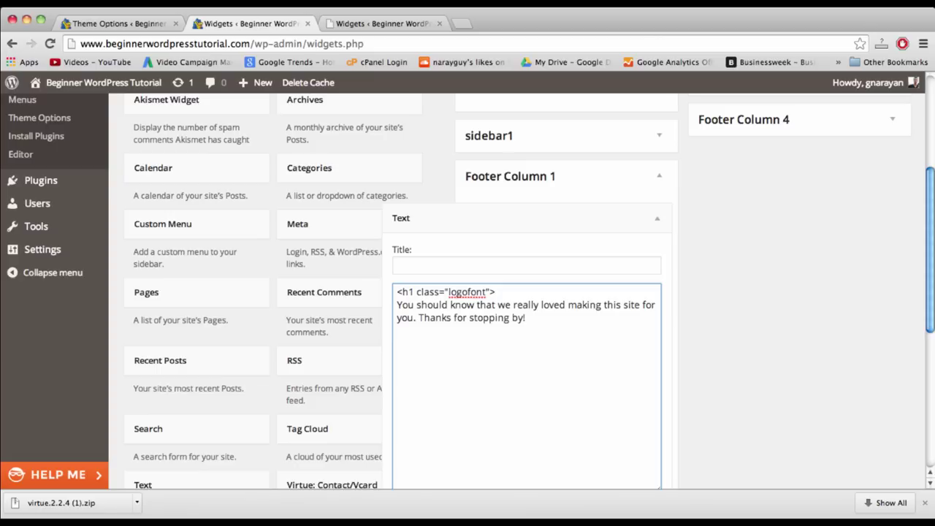
text(>Thank You!</h1>)
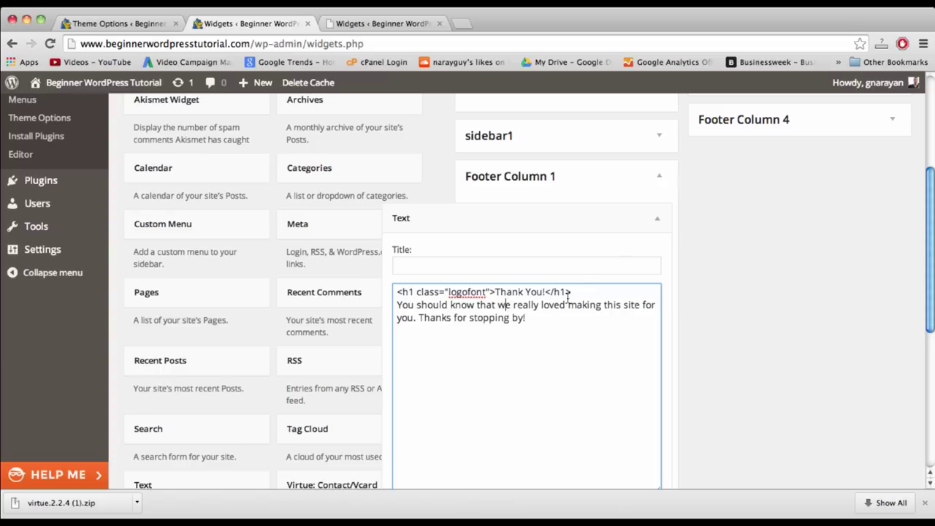
drag(579, 290, 399, 288)
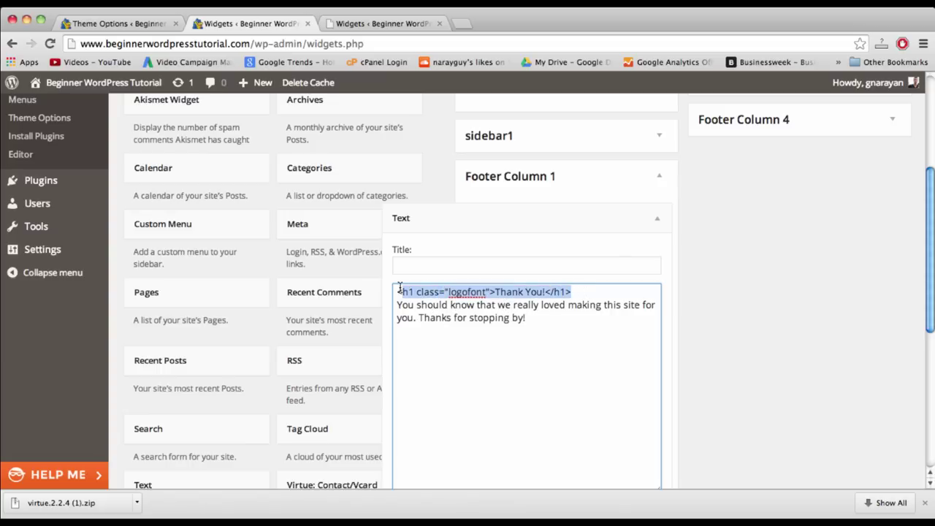
click(397, 292)
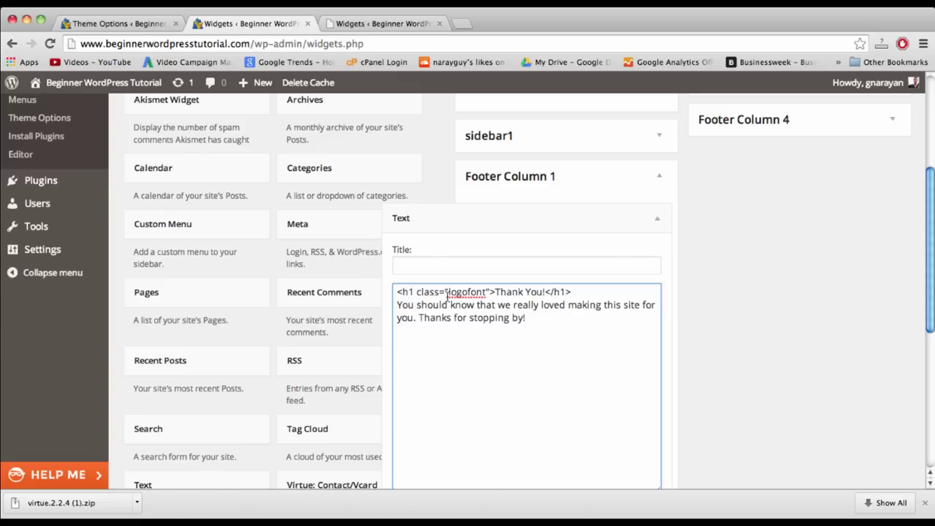
- Save the footer Text widget and switch to the Theme Options page
click(590, 316)
scroll(587, 317, down, 5)
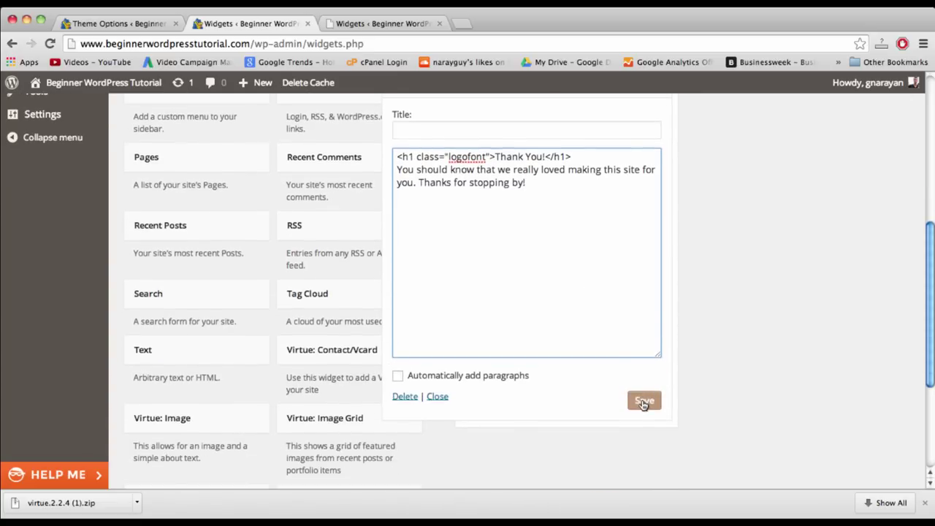
click(642, 400)
scroll(709, 417, up, 4)
click(116, 23)
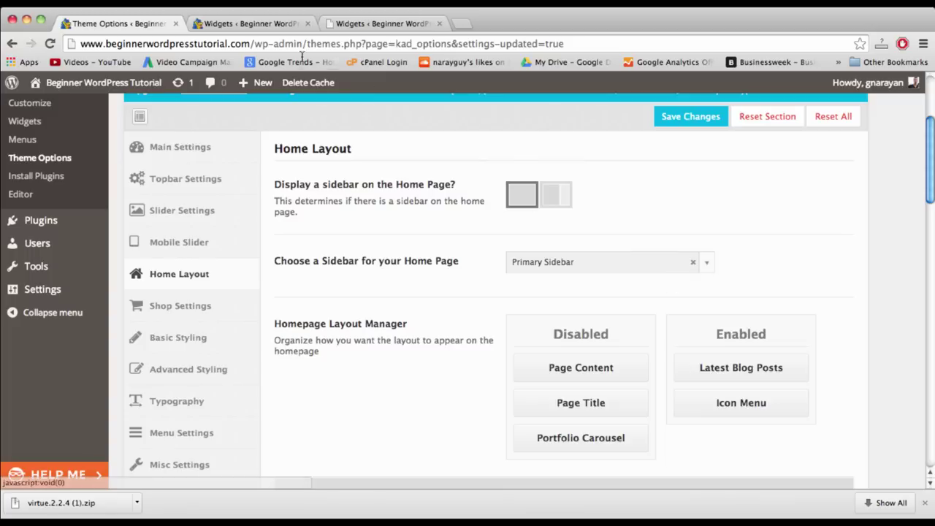
- Back on Widgets, add a Virtue: Contact/Vcard widget to Footer Column 2
click(261, 24)
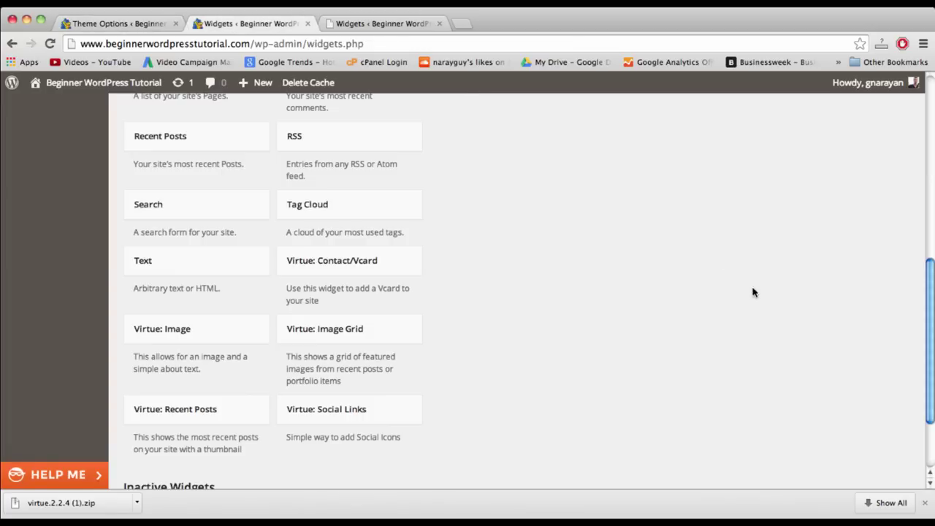
click(375, 261)
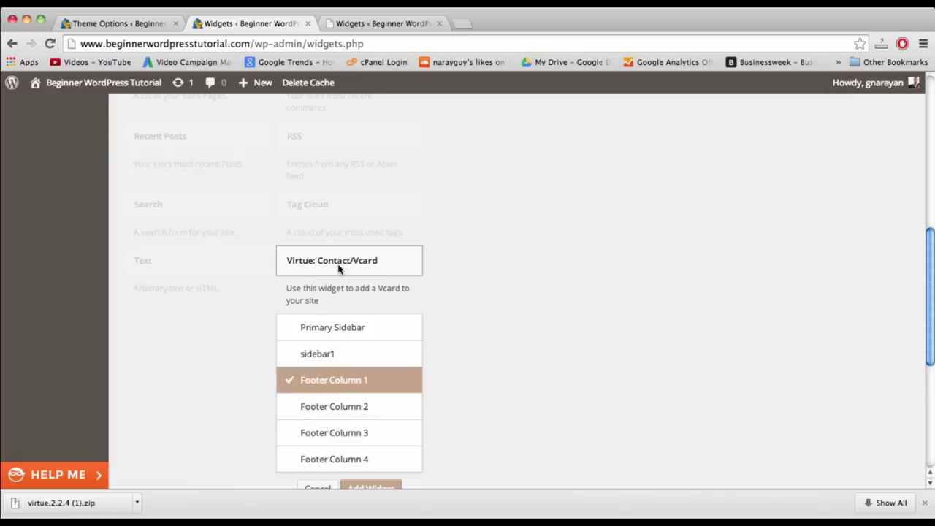
click(347, 403)
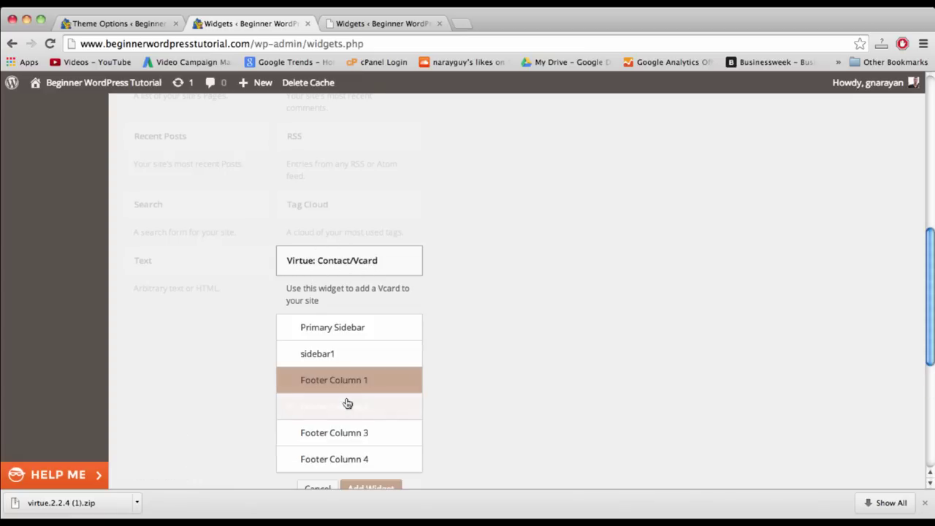
scroll(436, 453, down, 3)
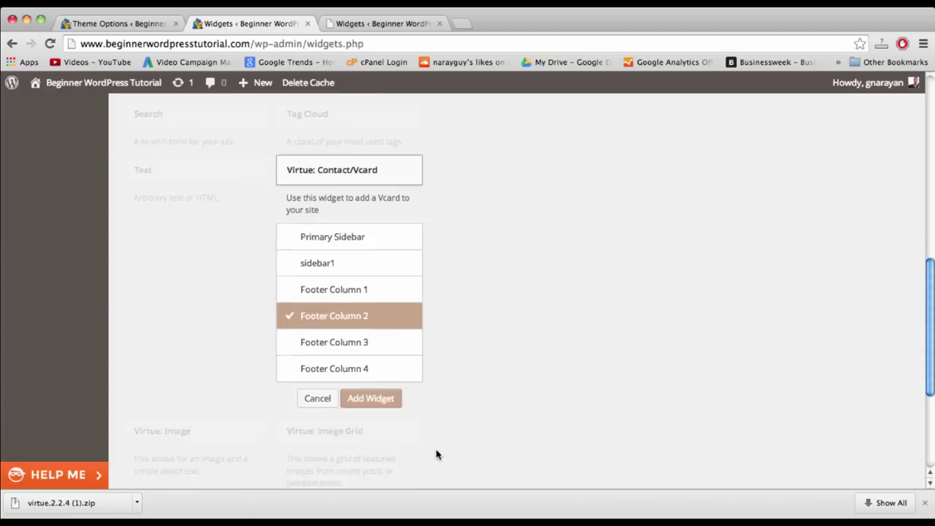
click(376, 395)
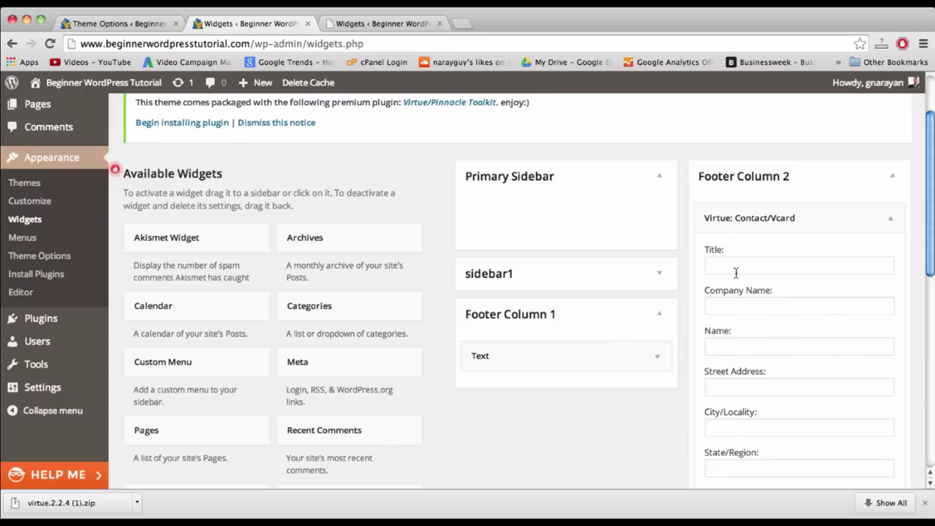
- Title the contact widget 'Contact Us' and enter the mobile telephone number
click(777, 267)
text(Con)
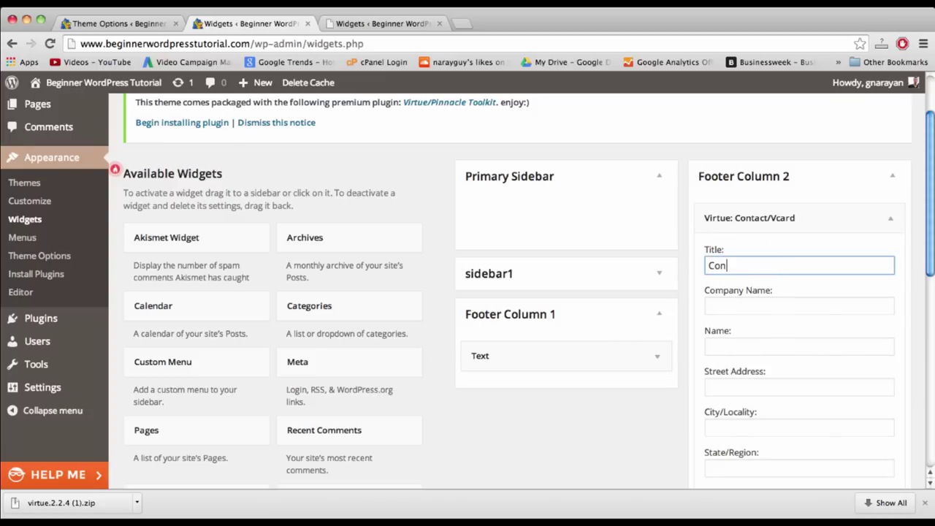
text(tact Us)
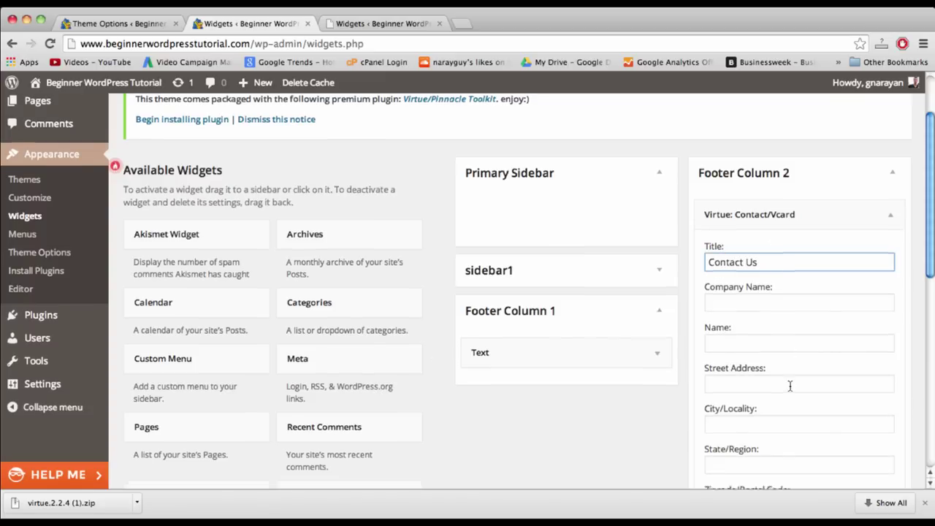
scroll(790, 385, down, 5)
scroll(789, 385, up, 1)
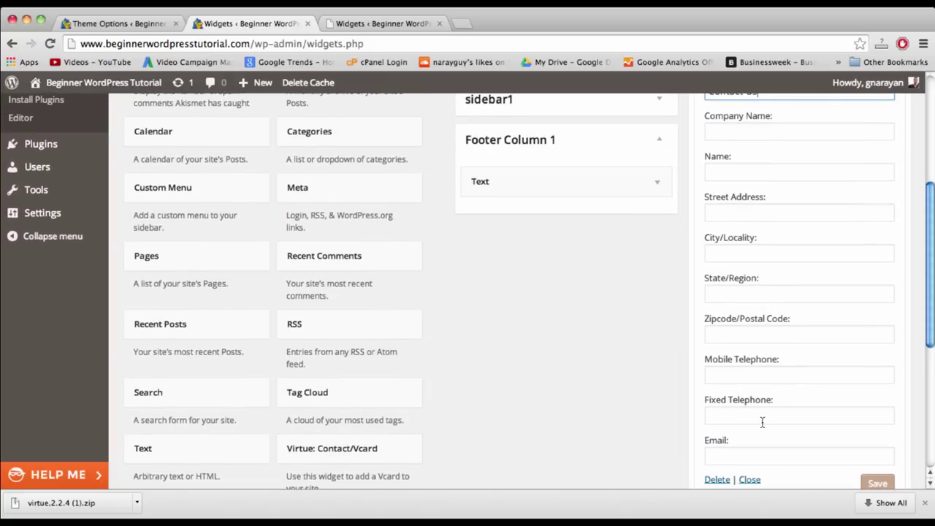
click(753, 378)
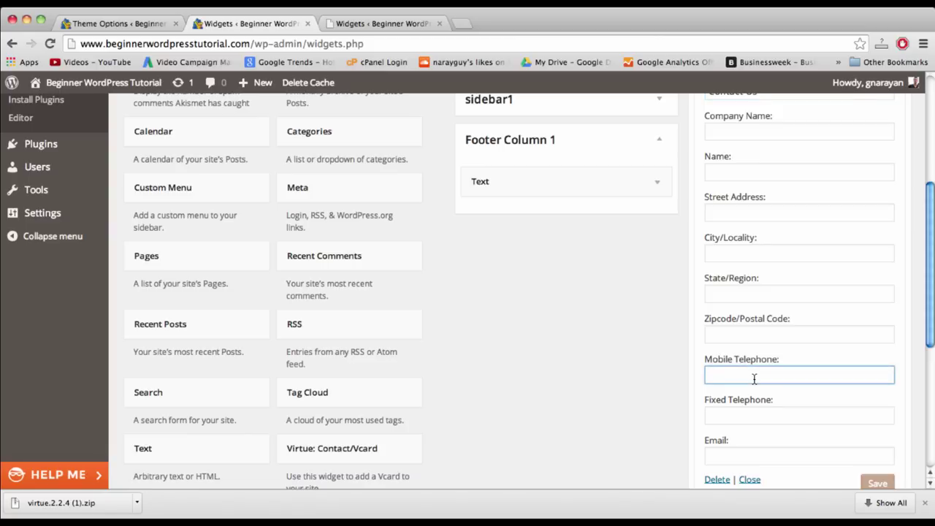
text(111-222-3333)
- Enter the contact e-mail address, fix its typo, and save the widget
scroll(753, 379, down, 2)
click(728, 409)
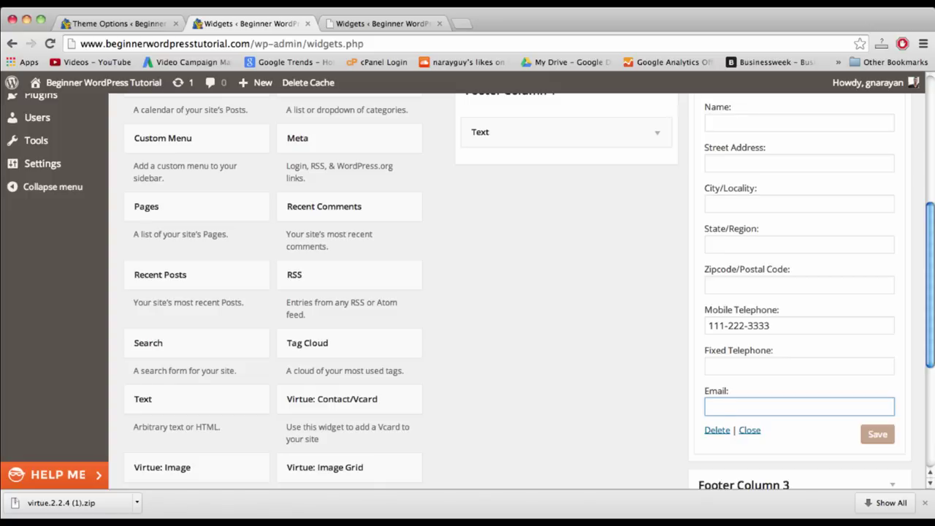
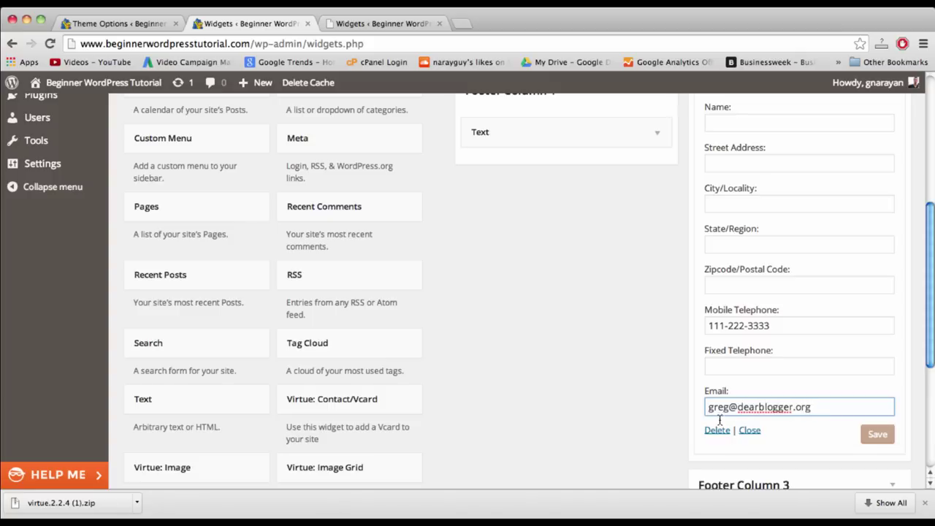
double_click(749, 406)
click(790, 406)
click(872, 435)
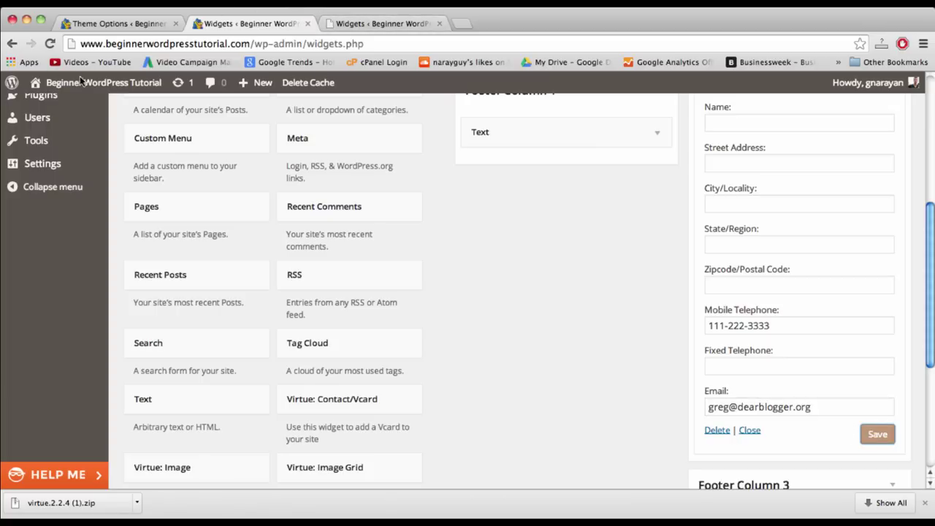
- Check the live site's footer Thank You and Contact Us details in a new tab, then return to Widgets
right_click(101, 86)
click(108, 90)
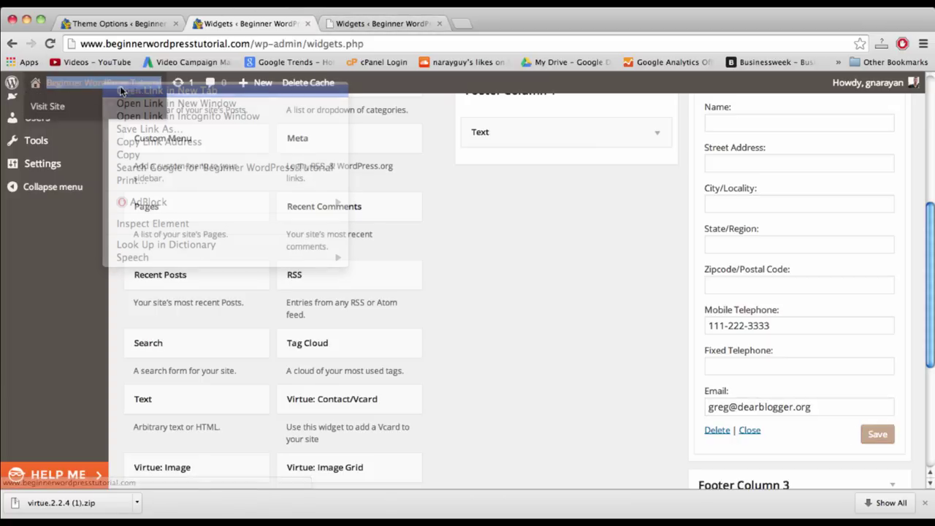
click(358, 28)
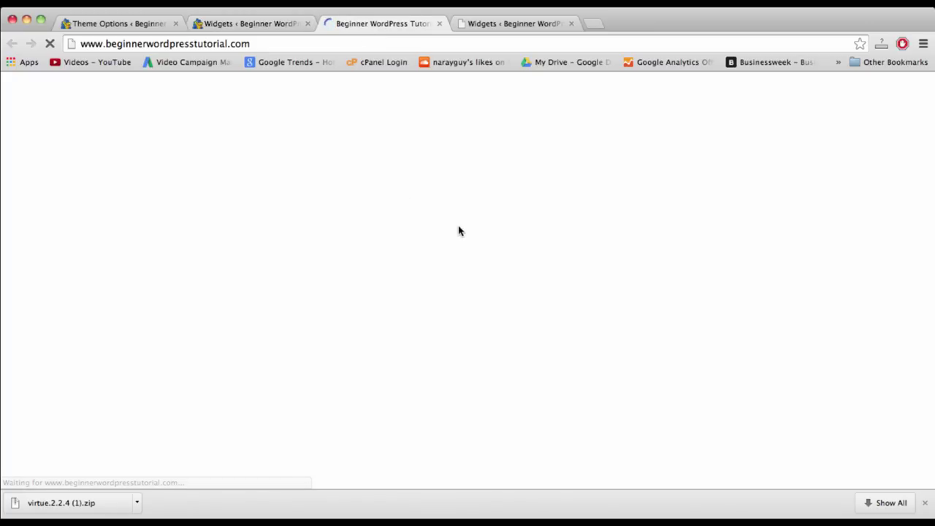
scroll(459, 230, down, 15)
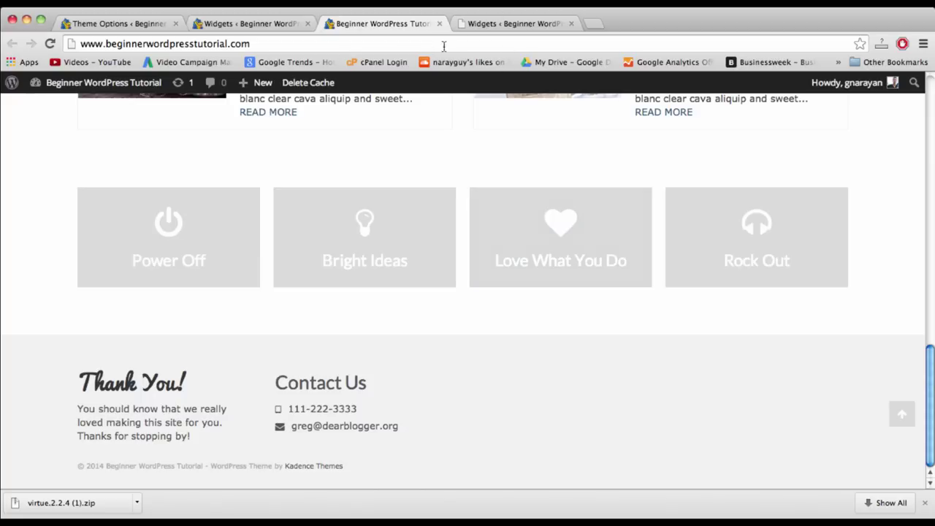
click(259, 22)
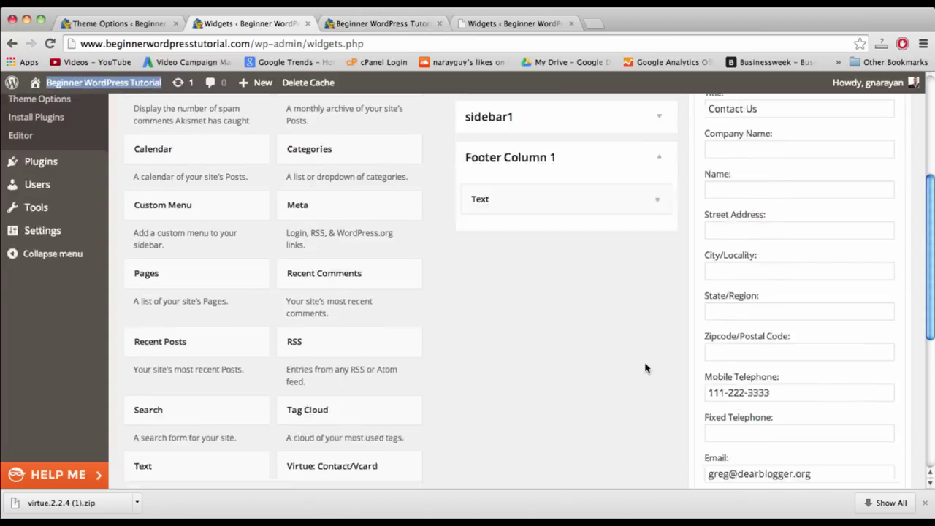
- Collapse the Contact Us widget and add a Virtue: Recent Posts widget to Footer Column 3
scroll(644, 367, up, 6)
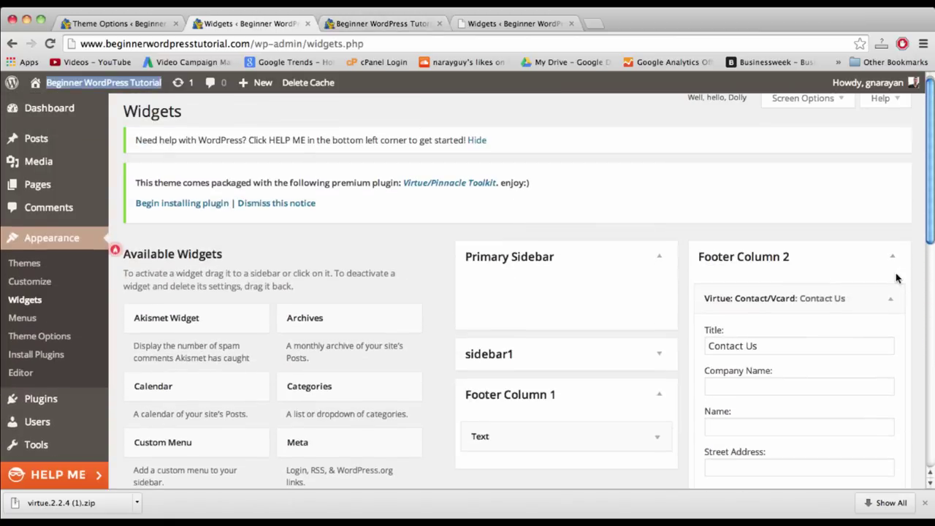
click(893, 295)
scroll(563, 323, down, 5)
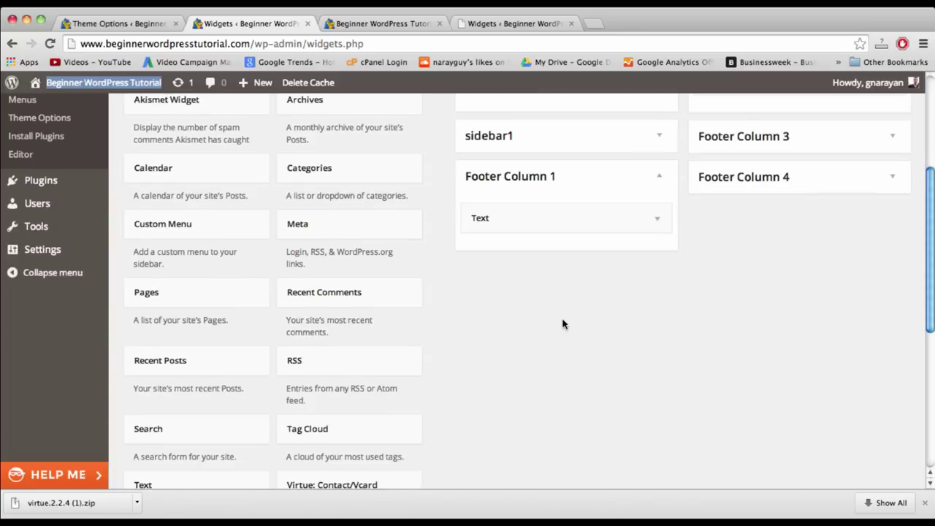
scroll(563, 323, down, 4)
scroll(533, 324, down, 2)
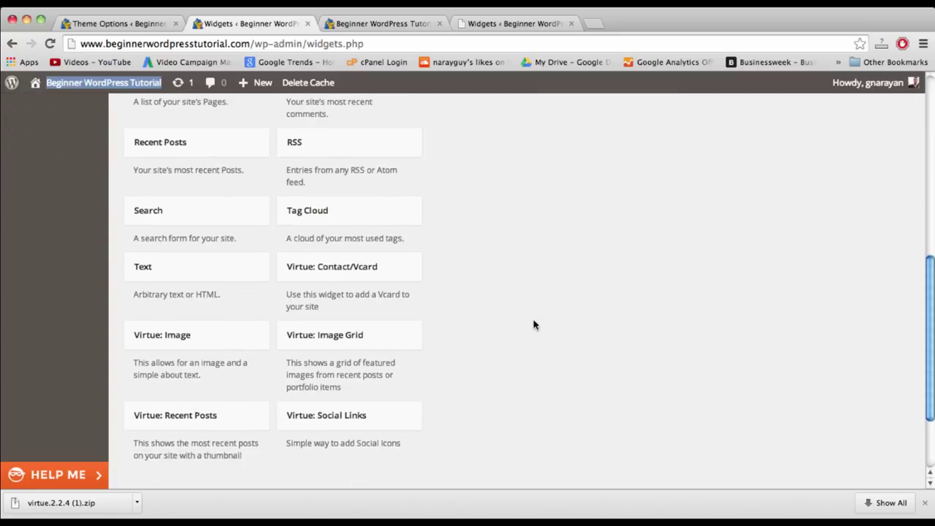
scroll(534, 323, down, 1)
scroll(454, 336, down, 1)
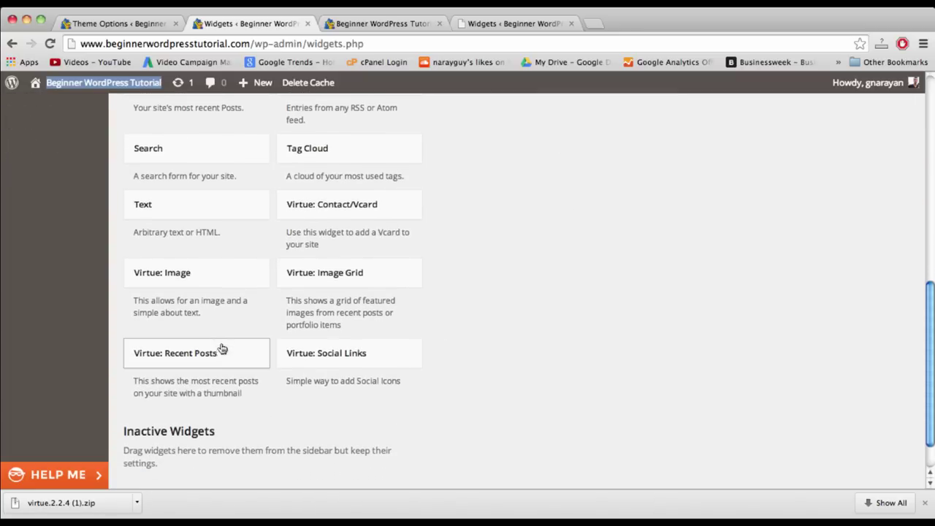
click(222, 352)
scroll(210, 437, down, 3)
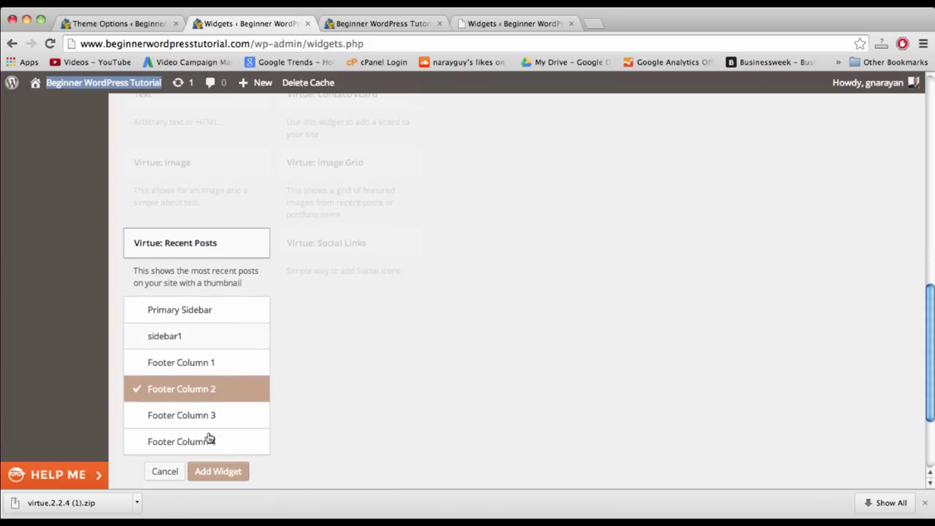
click(183, 417)
click(216, 471)
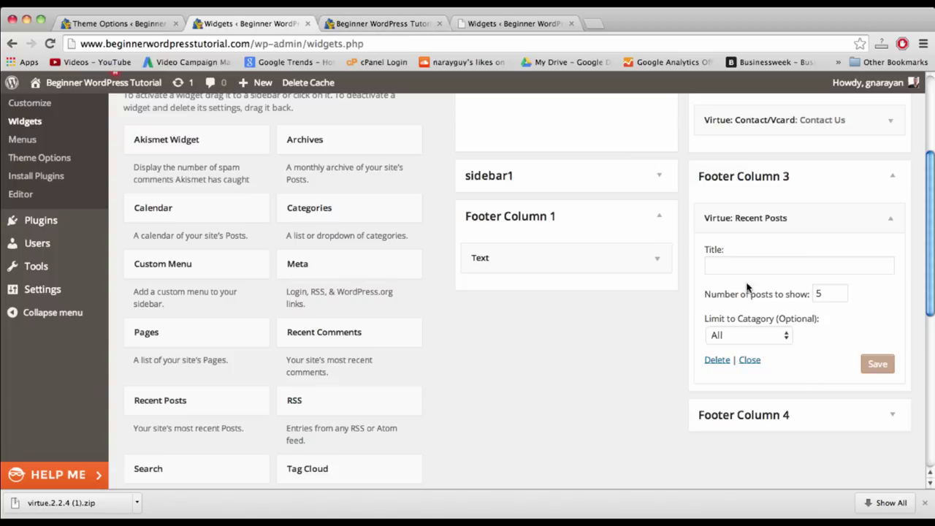
- Set the Recent Posts widget to 4 posts titled 'Read our blog' and save it
click(823, 292)
text(4)
click(753, 268)
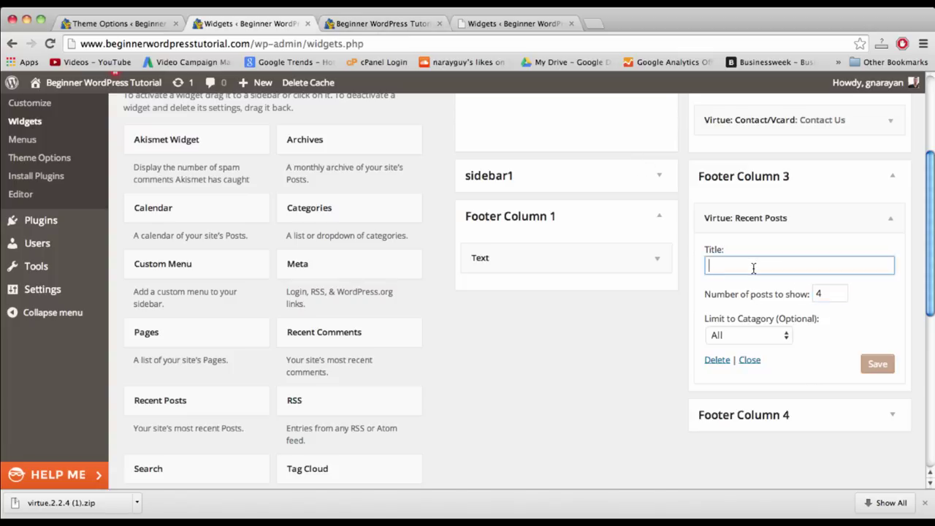
text(Read our blog)
click(876, 362)
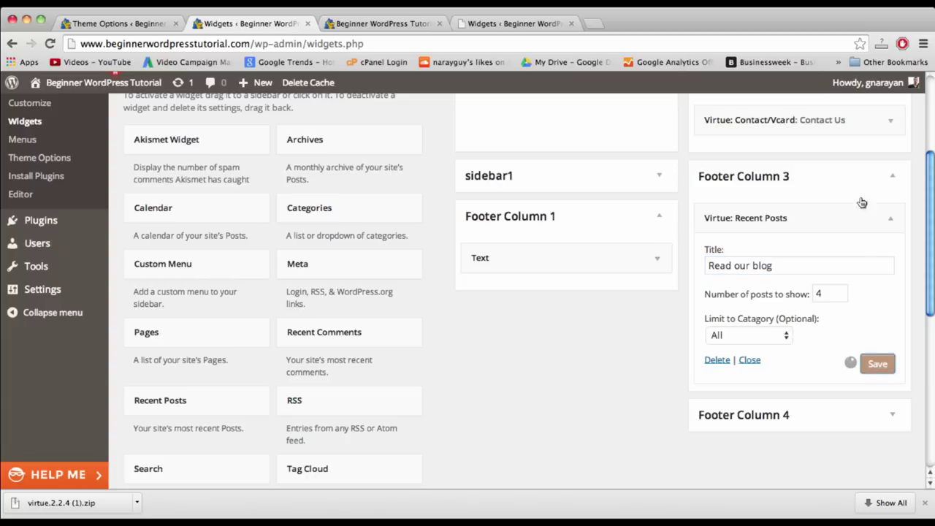
click(900, 179)
- Reload the live site tab to see the new footer widgets
scroll(603, 358, down, 2)
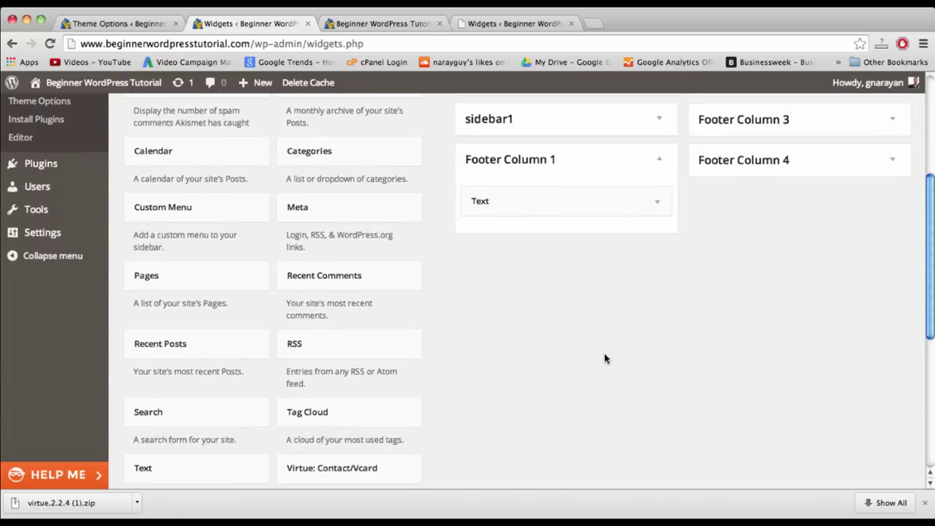
scroll(604, 358, down, 5)
scroll(603, 358, down, 2)
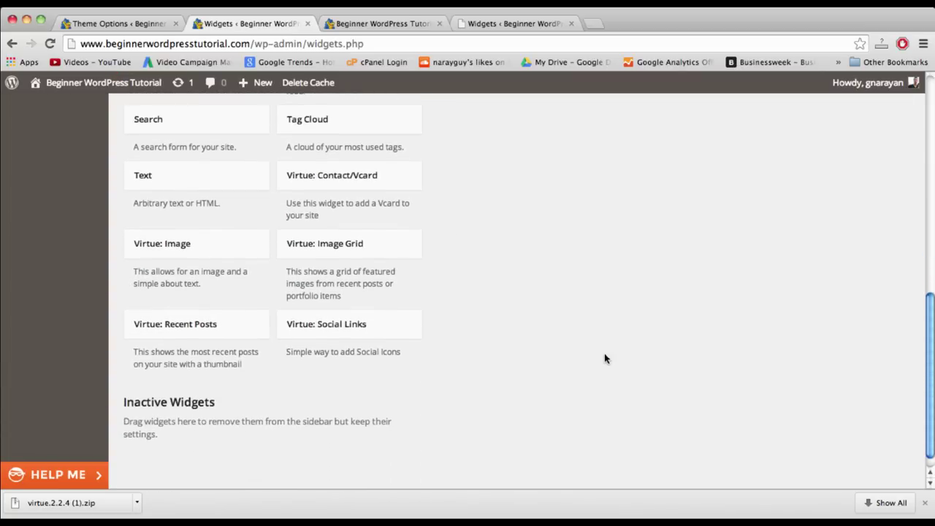
scroll(604, 358, up, 3)
scroll(604, 358, up, 6)
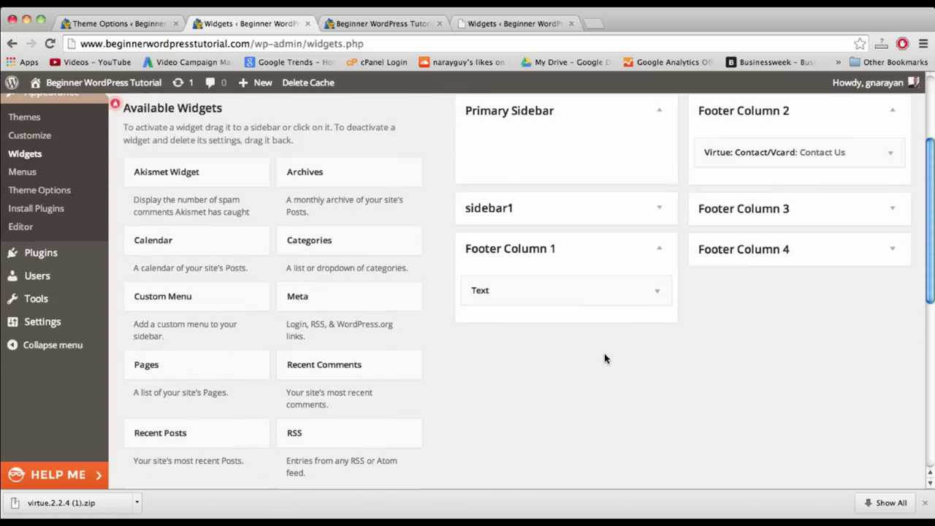
click(389, 25)
click(387, 44)
key(Return)
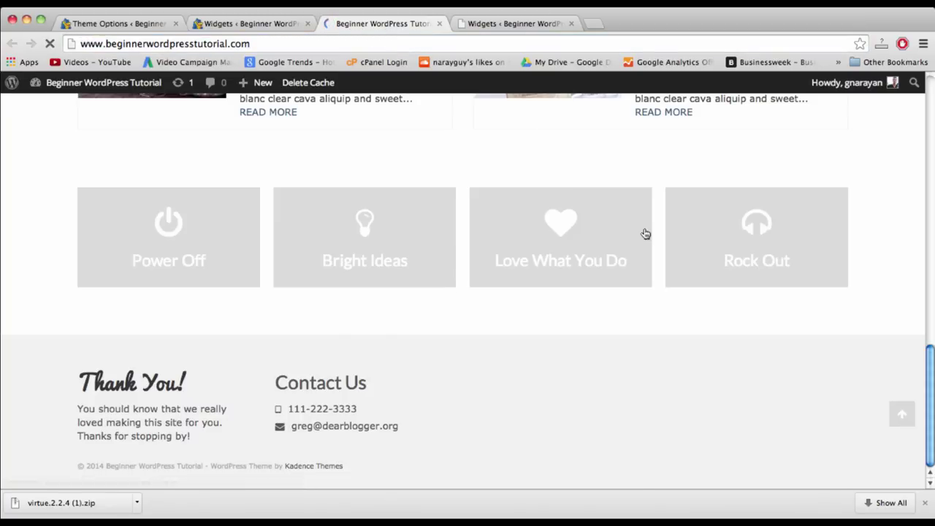
- Scroll to the footer's 'Read our blog' four posts and reload the homepage again
scroll(667, 292, down, 10)
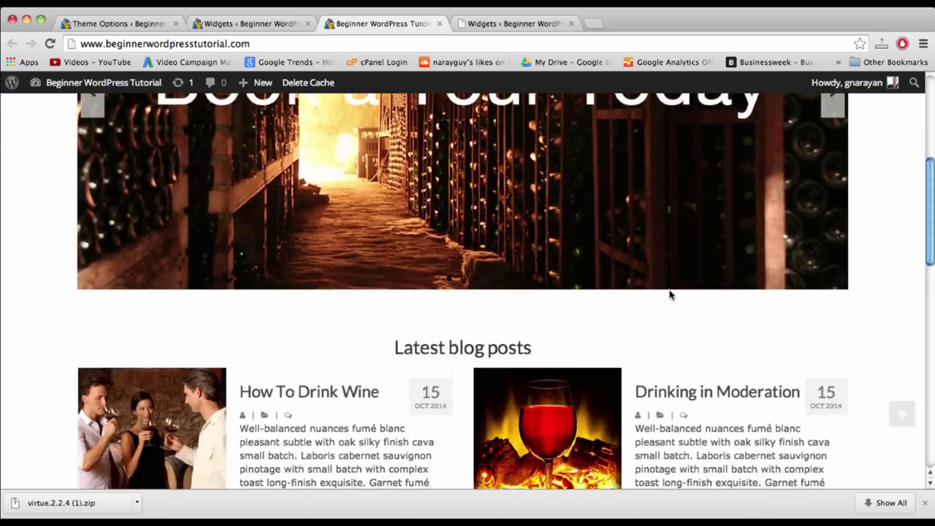
scroll(667, 292, down, 5)
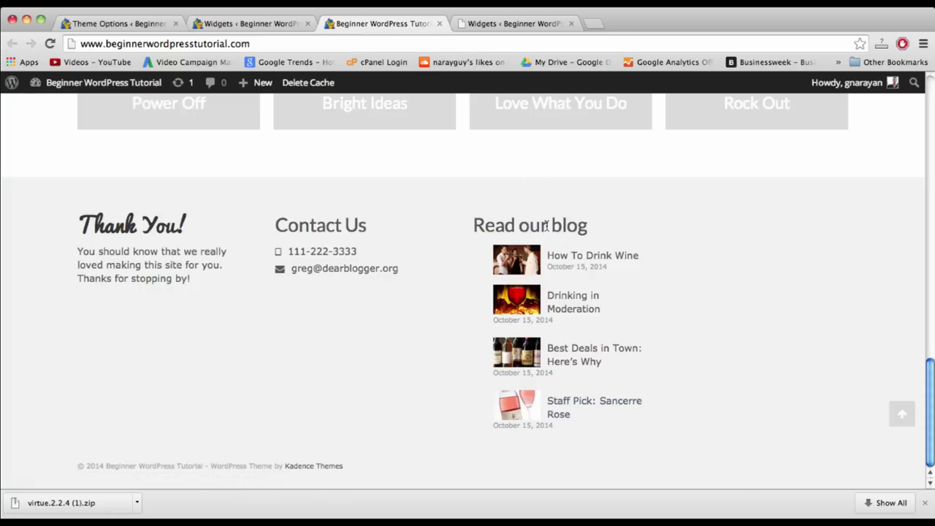
key(super+r)
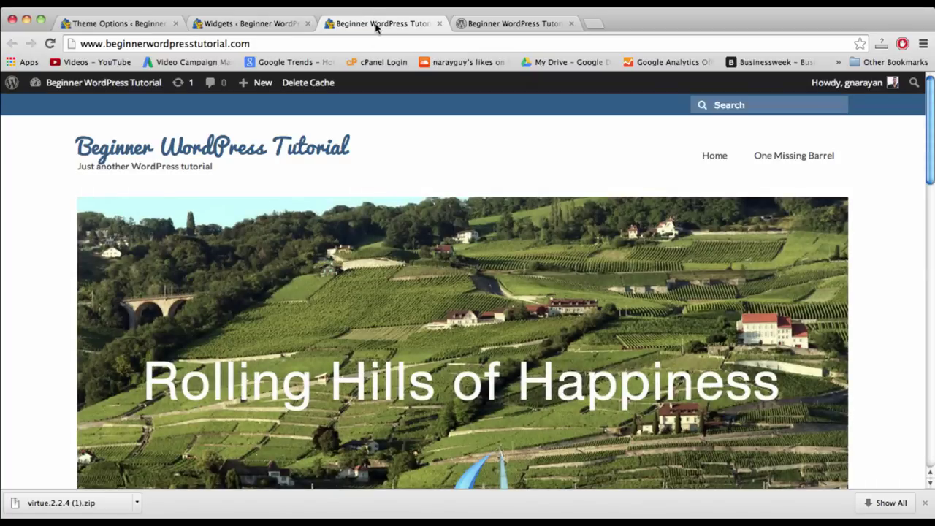
- Close the extra site, Theme Options and Widgets admin tabs
click(570, 24)
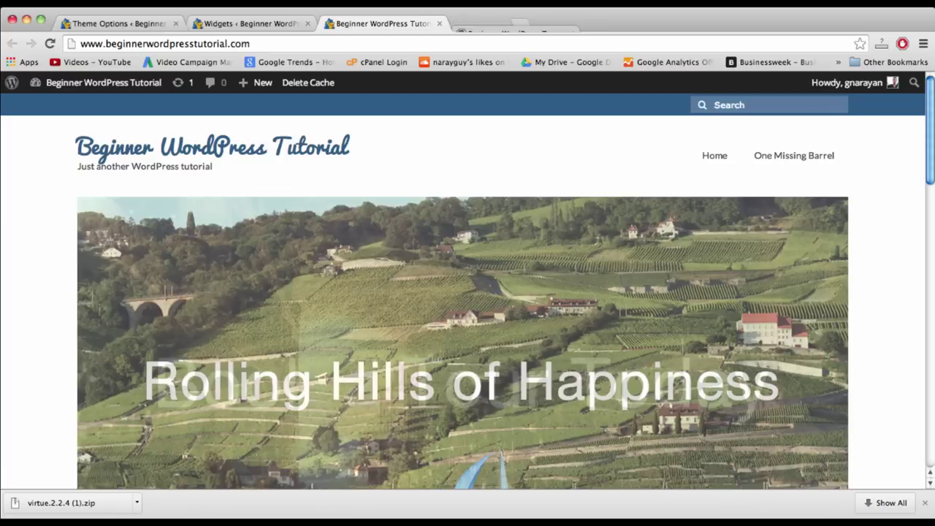
click(175, 23)
click(175, 23)
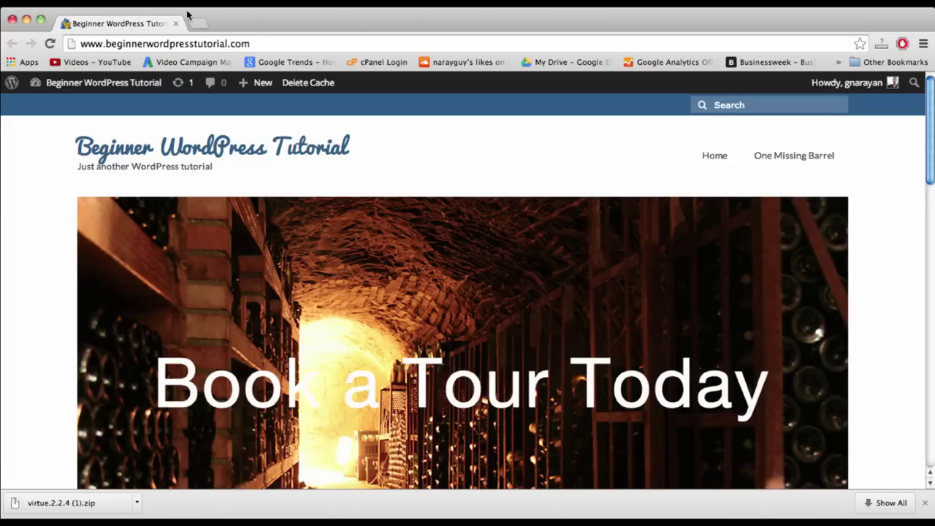
- Search 'analytics' from a new tab to reach Google Analytics
click(199, 25)
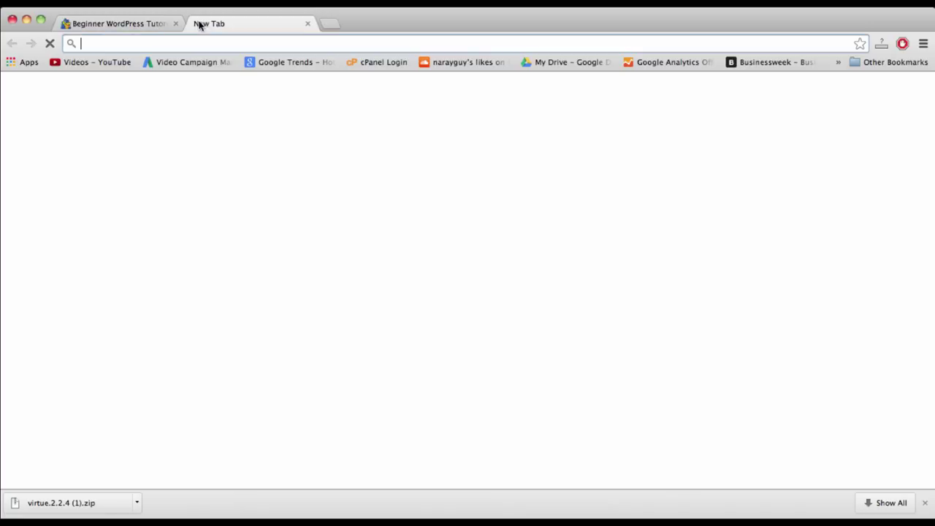
text(anyl)
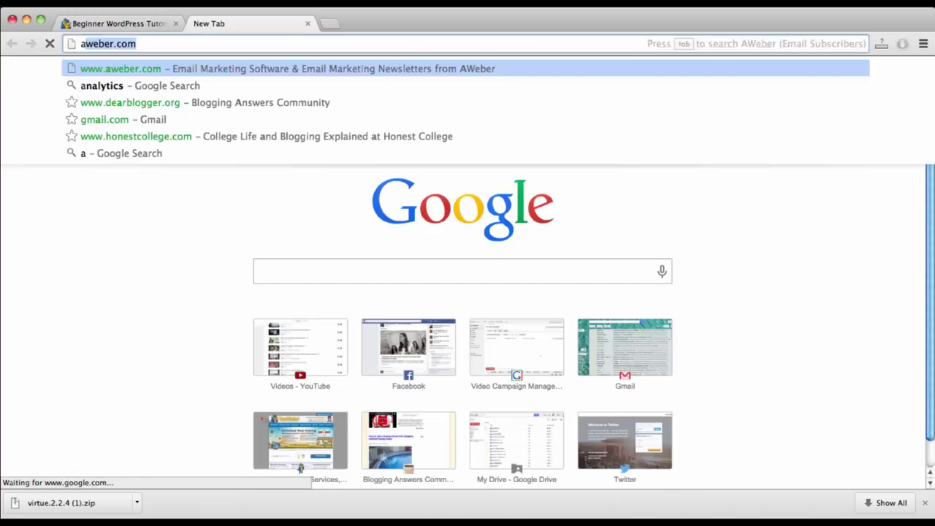
key(BackSpace)
key(BackSpace)
text(alytics)
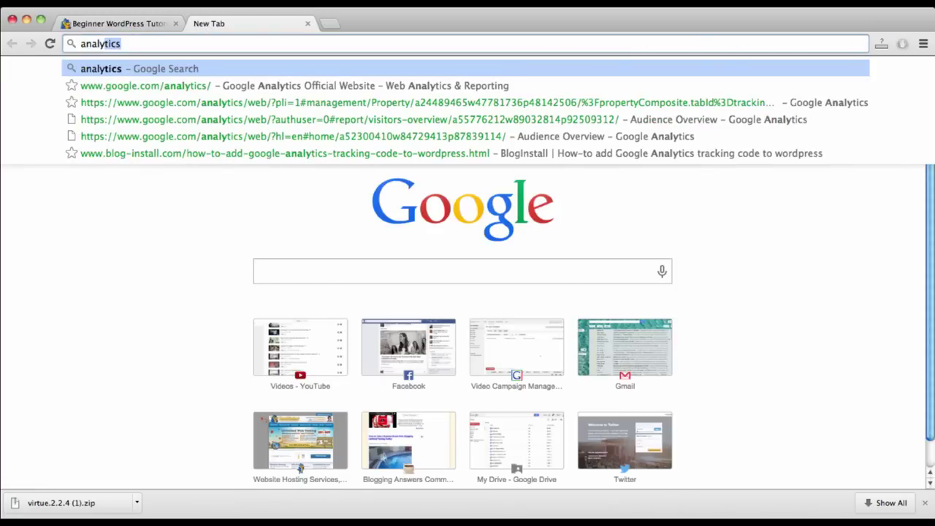
key(Return)
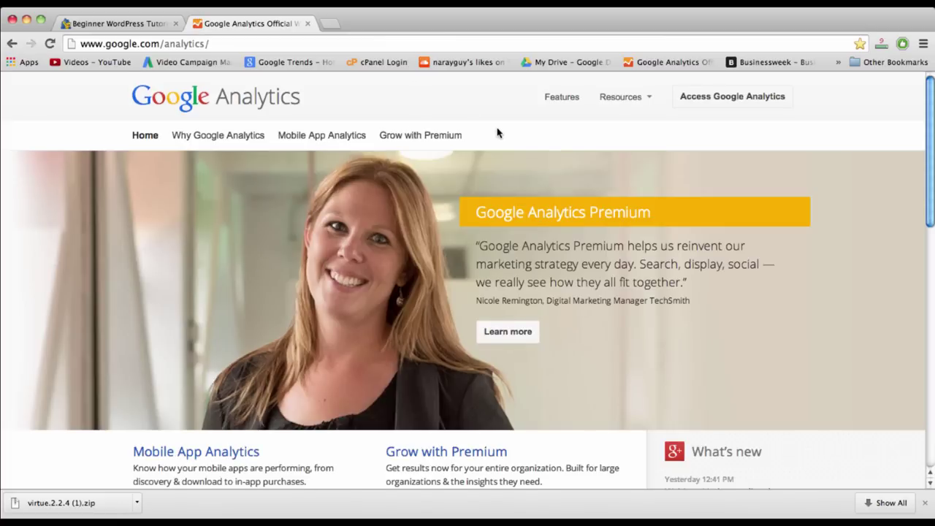
- Go to the Beginner WP property's Admin > Tracking Info > Tracking Code page
click(714, 101)
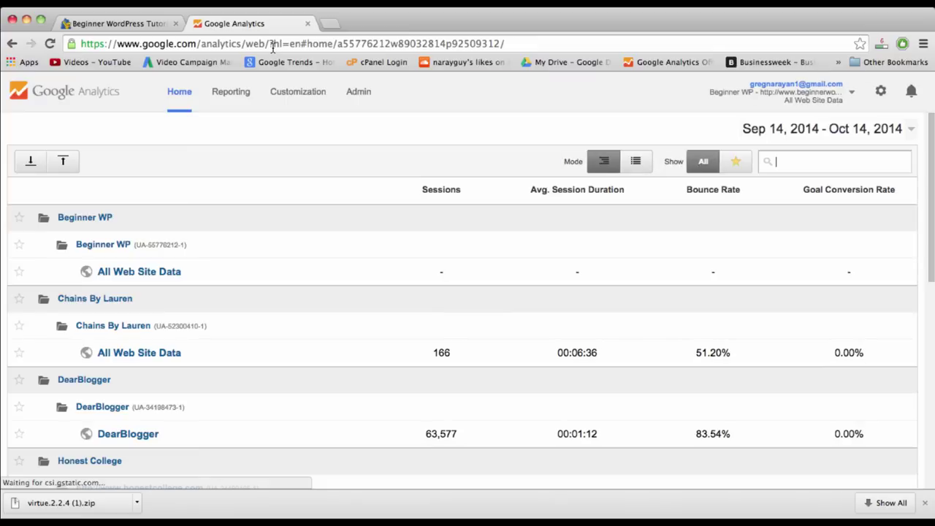
scroll(249, 265, down, 2)
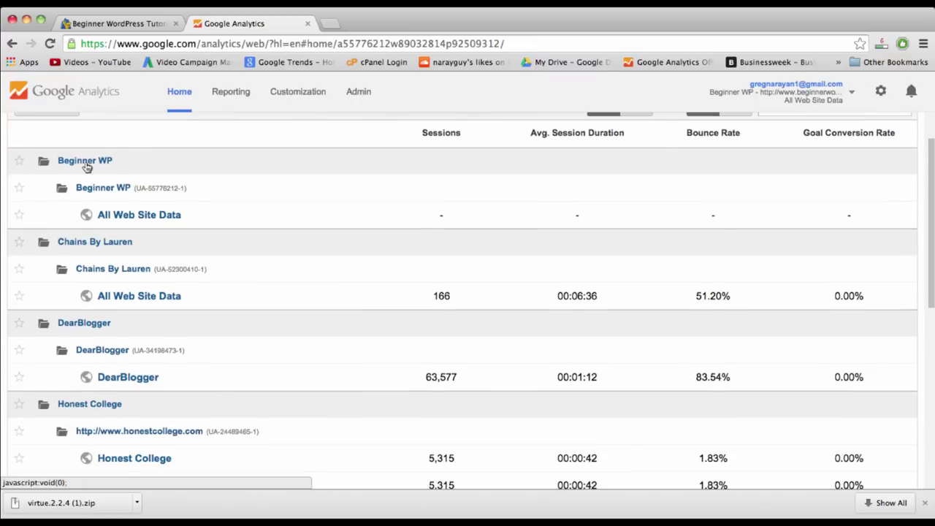
click(128, 221)
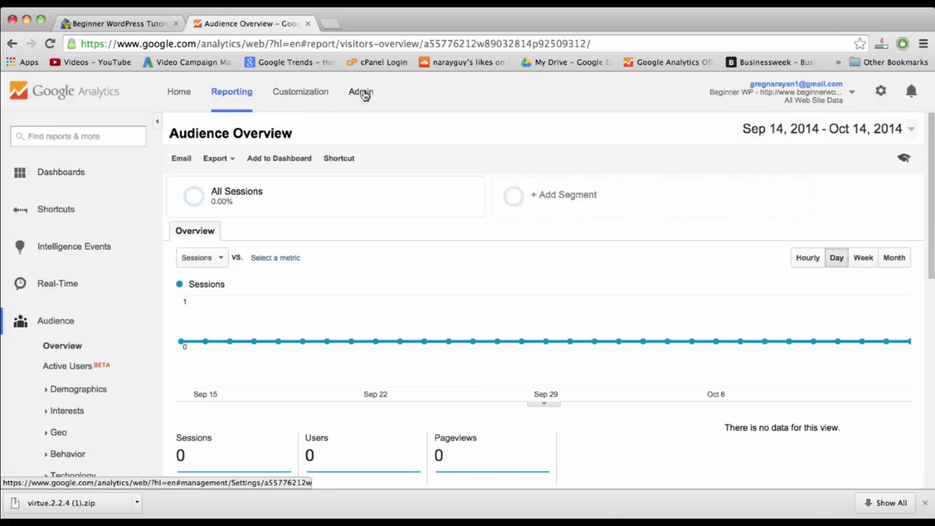
click(363, 93)
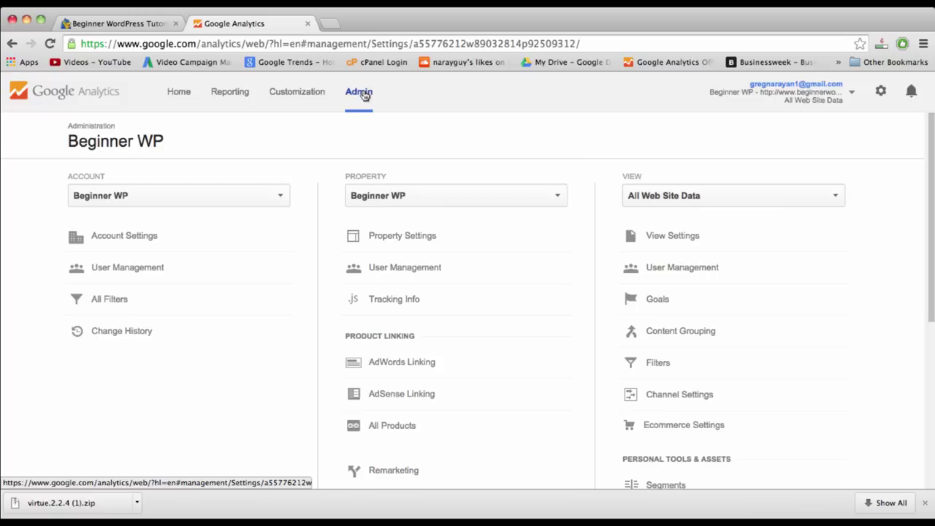
click(409, 304)
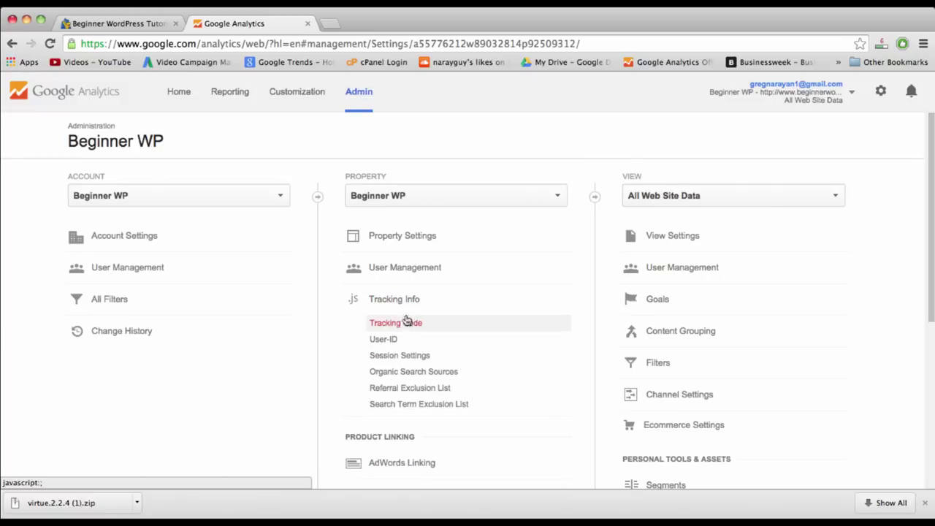
click(406, 324)
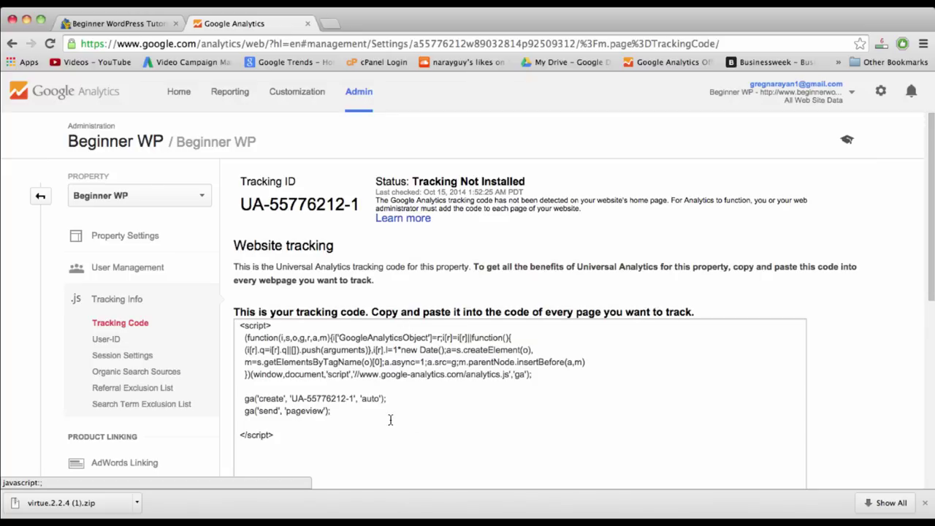
- Copy the whole tracking code script and return to the WordPress site
scroll(390, 420, down, 4)
click(417, 208)
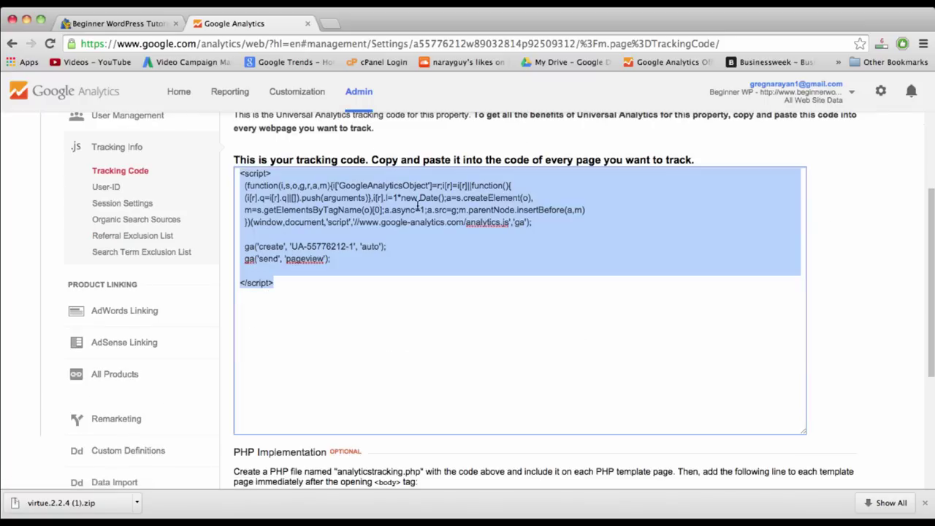
right_click(418, 208)
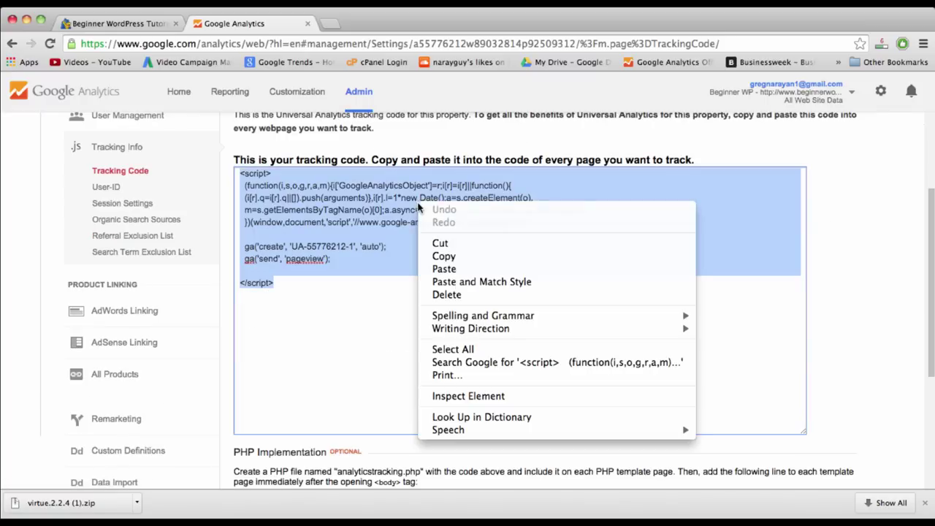
click(453, 259)
click(84, 24)
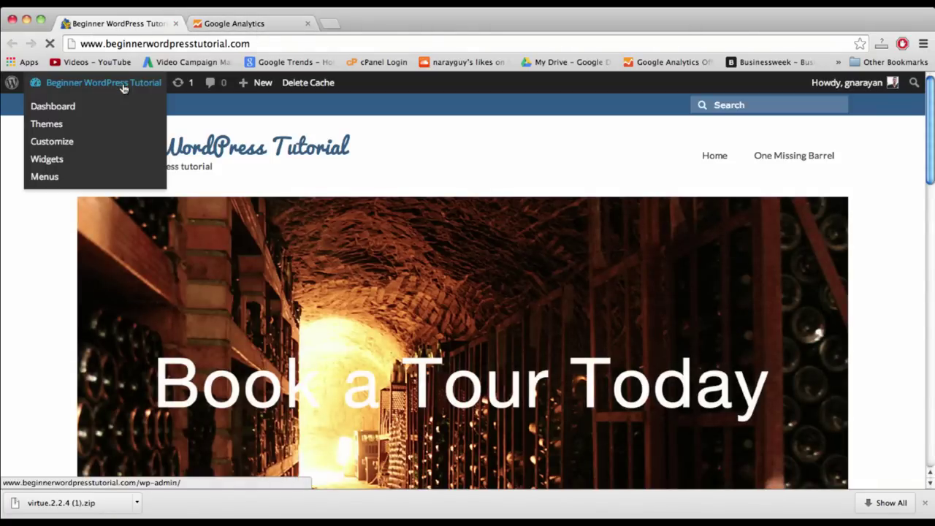
- From the dashboard, open Appearance > Editor for the Virtue theme
click(122, 86)
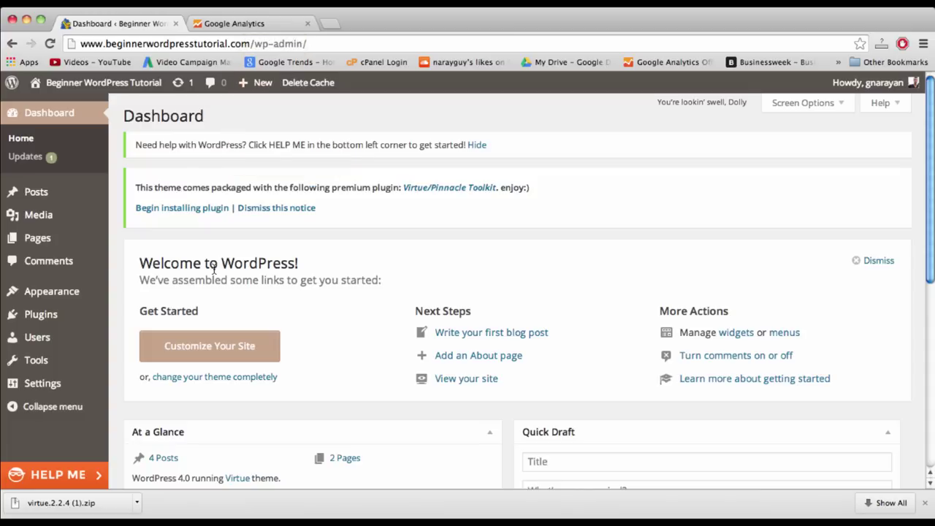
mouse_move(58, 290)
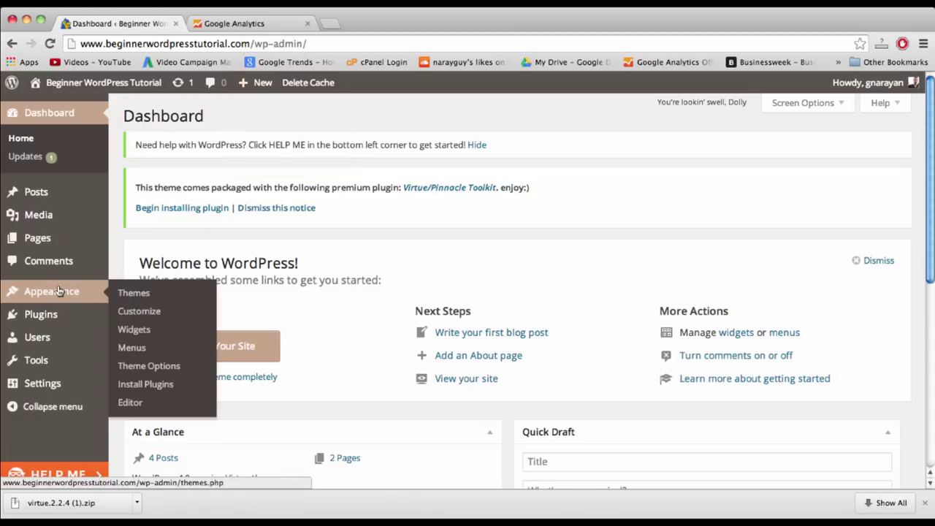
click(130, 403)
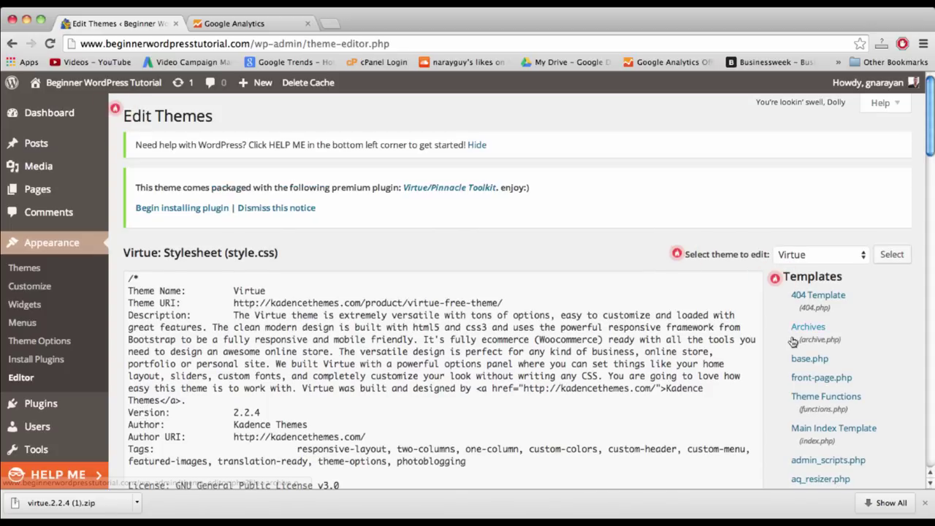
- Scroll through the Virtue theme's list of template files
scroll(792, 342, down, 3)
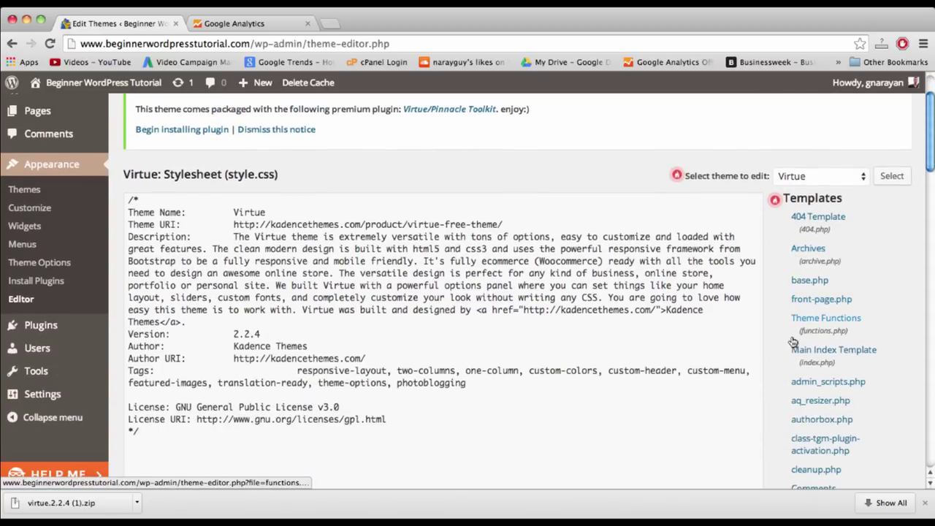
scroll(792, 342, down, 3)
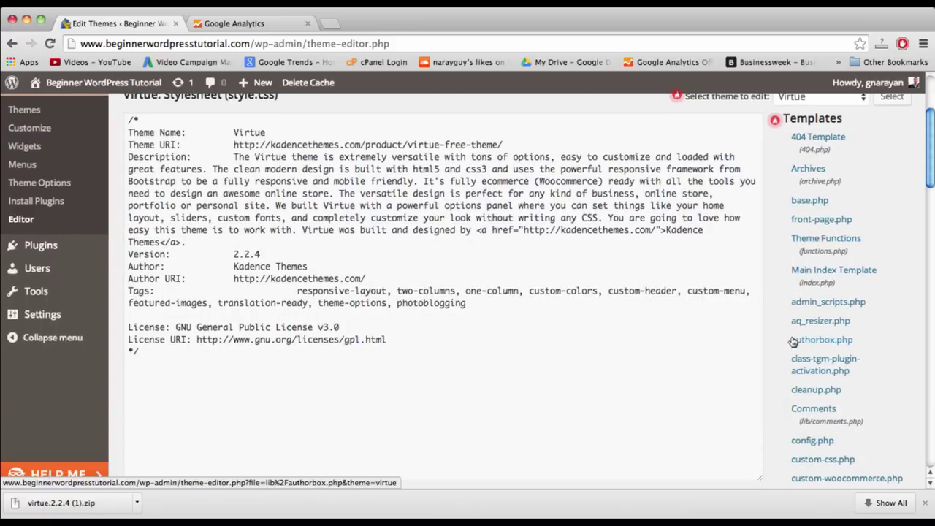
scroll(828, 227, down, 3)
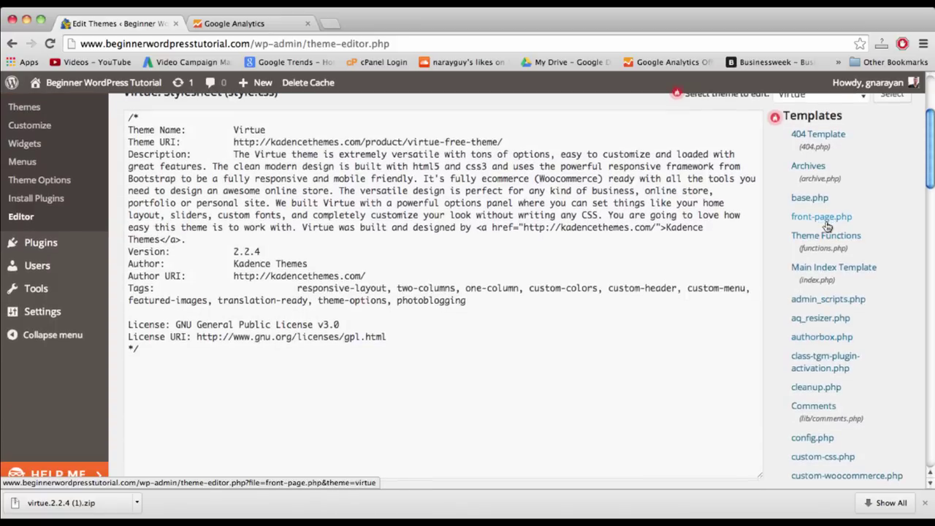
scroll(828, 227, down, 8)
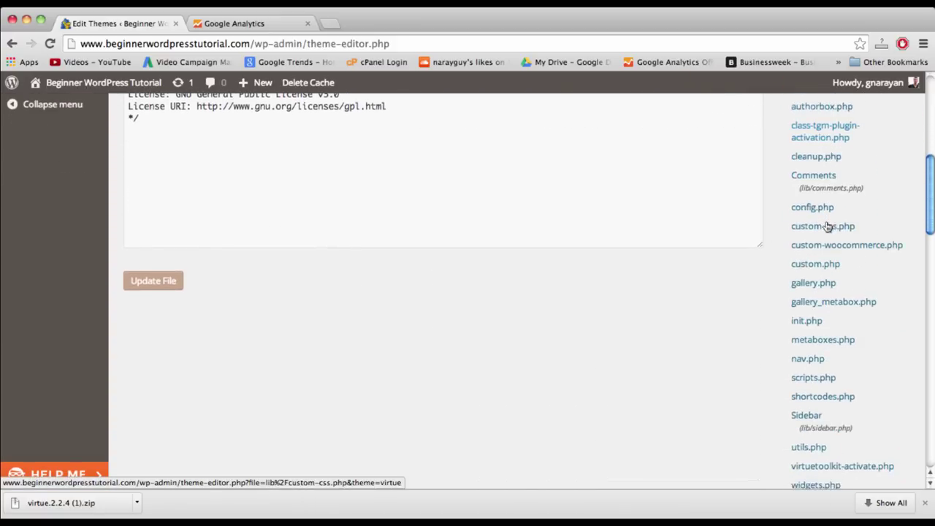
scroll(827, 227, down, 4)
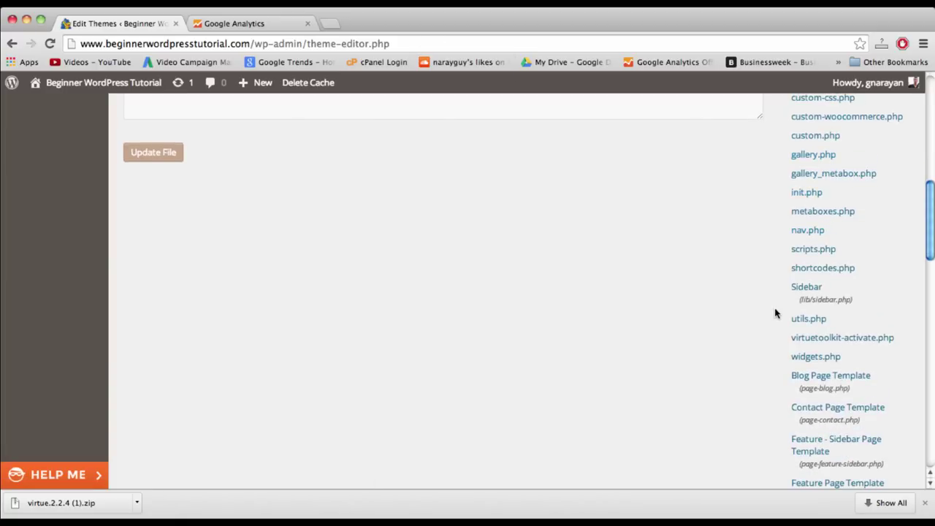
scroll(775, 314, down, 8)
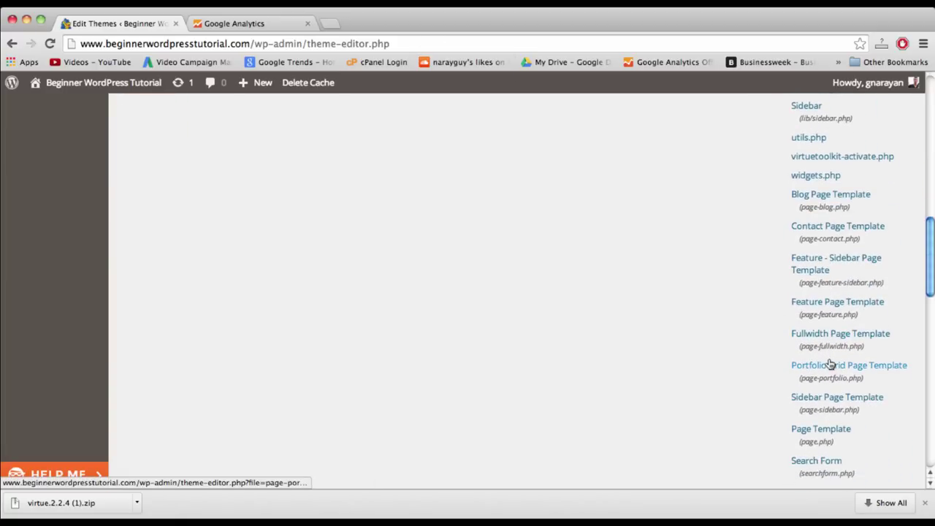
scroll(830, 363, down, 1)
scroll(830, 363, down, 3)
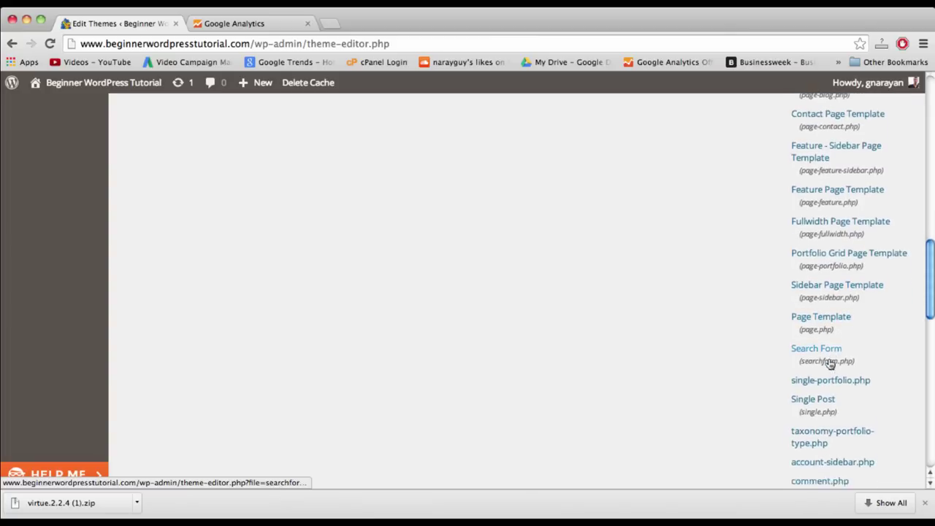
scroll(830, 363, up, 12)
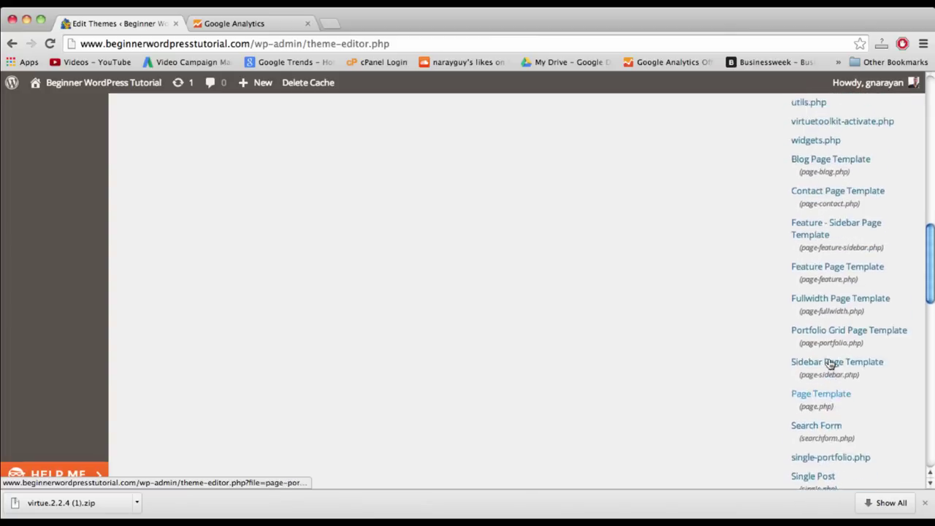
scroll(829, 362, up, 4)
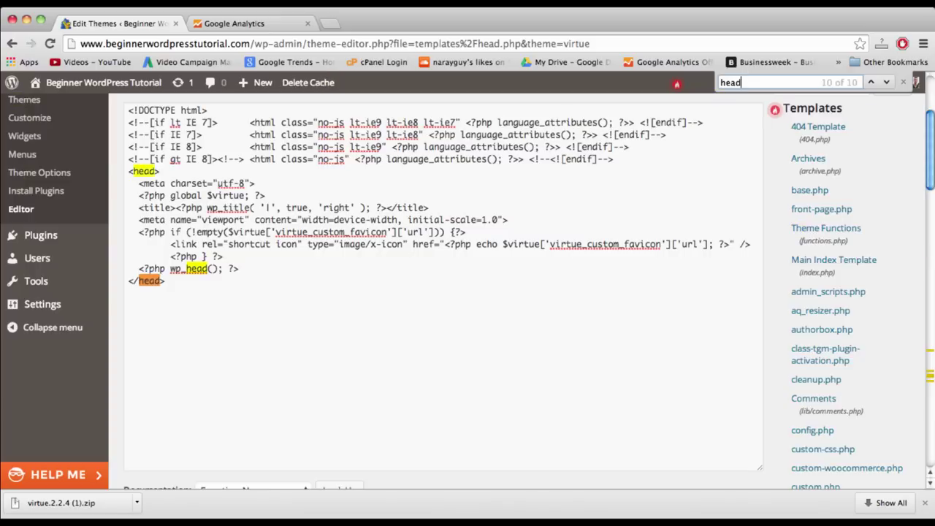
- Open head.php and paste the Google Analytics script on a new line above </head>
text(er)
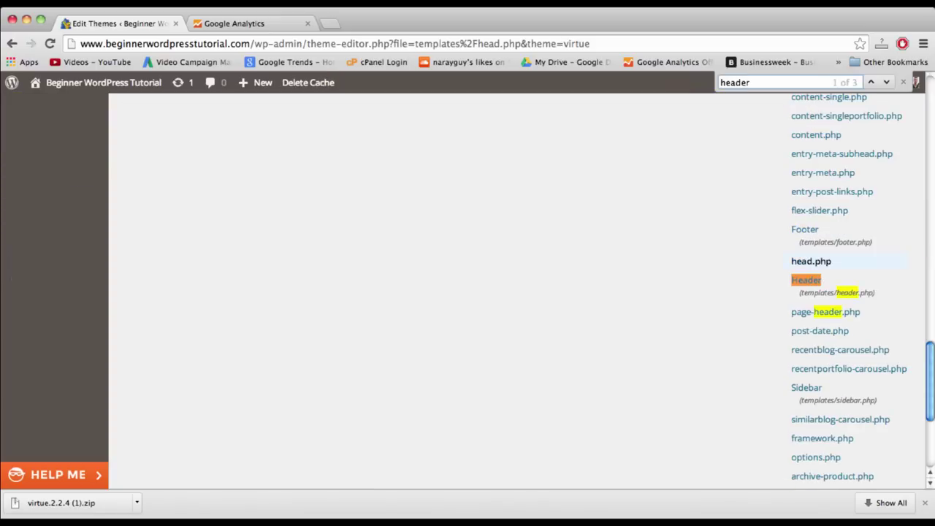
click(806, 262)
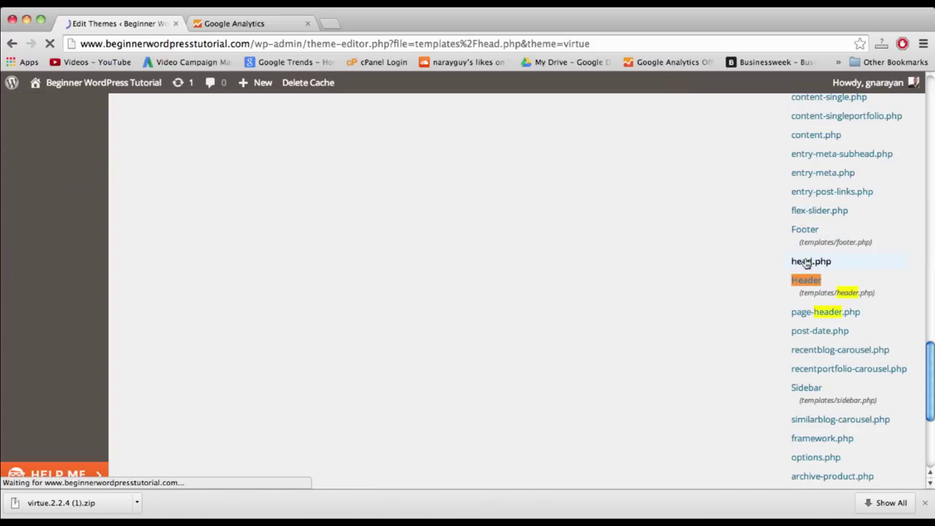
scroll(484, 265, down, 3)
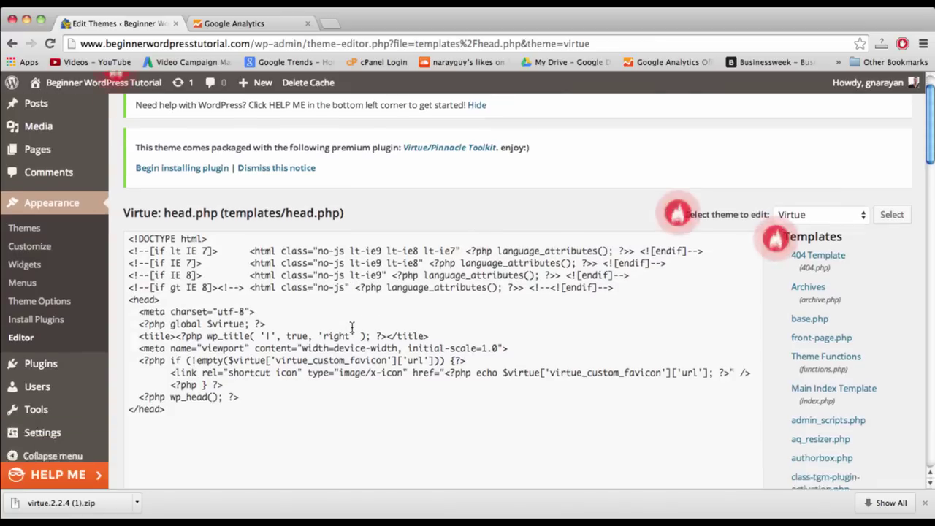
click(234, 348)
key(Return)
key(Return)
key(Return)
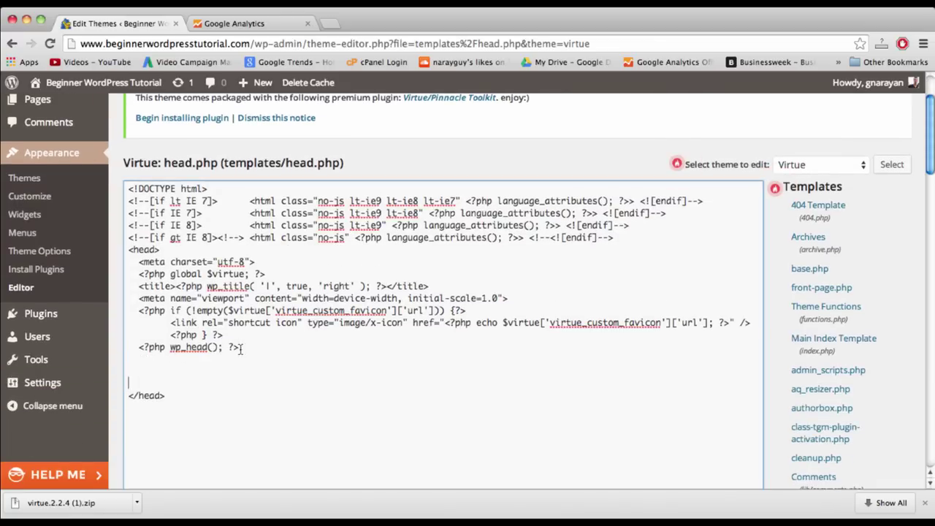
drag(168, 395, 122, 395)
click(153, 394)
click(139, 371)
text(<script>   (function(i,s,o,g,r,a,m){i['GoogleAnalyticsObject']=r;i[r]=i[r]||function(){   (i[r].q=i[r].q||[]).push(arguments)},i[r].l=1*new Date();a=s.createElement(o),   m=s.getElementsByTagName(o)[0];a.async=1;a.src=g;m.parentNode.insertBefore(a,m)   })(window,document,'script','//www.google-analytics.com/analytics.js','ga');    ga('create', 'UA-55776212-1', 'auto');   ga('send', 'pageview');  </script>)
- Save head.php with Update File and view the site homepage
scroll(189, 379, down, 3)
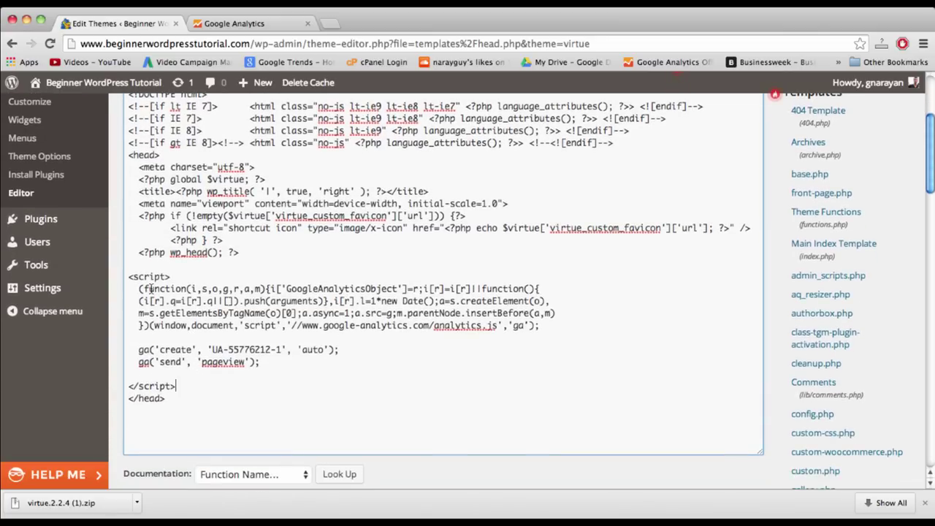
click(210, 289)
scroll(209, 287, down, 3)
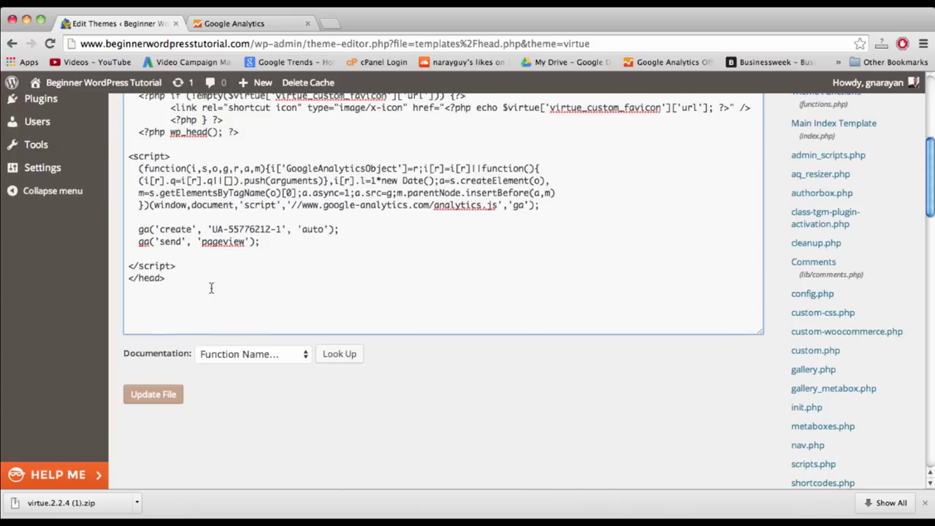
click(181, 277)
click(167, 394)
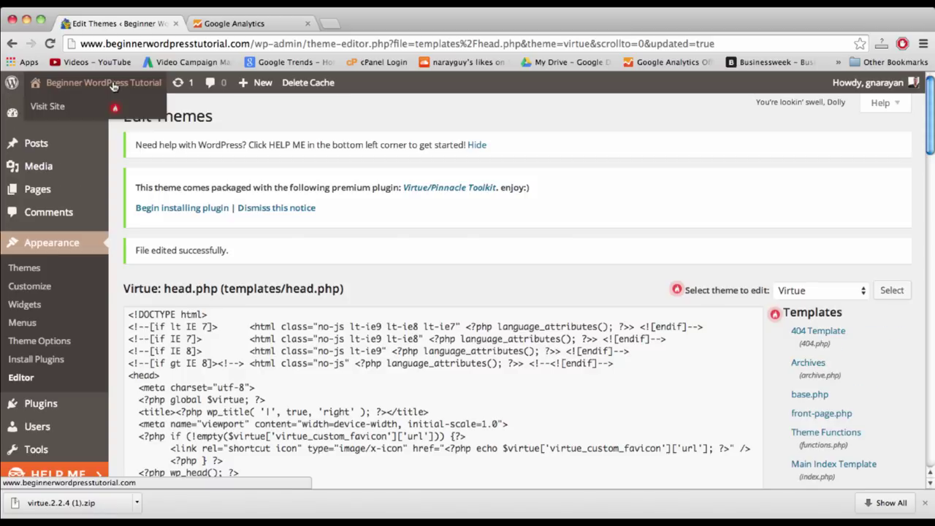
click(113, 87)
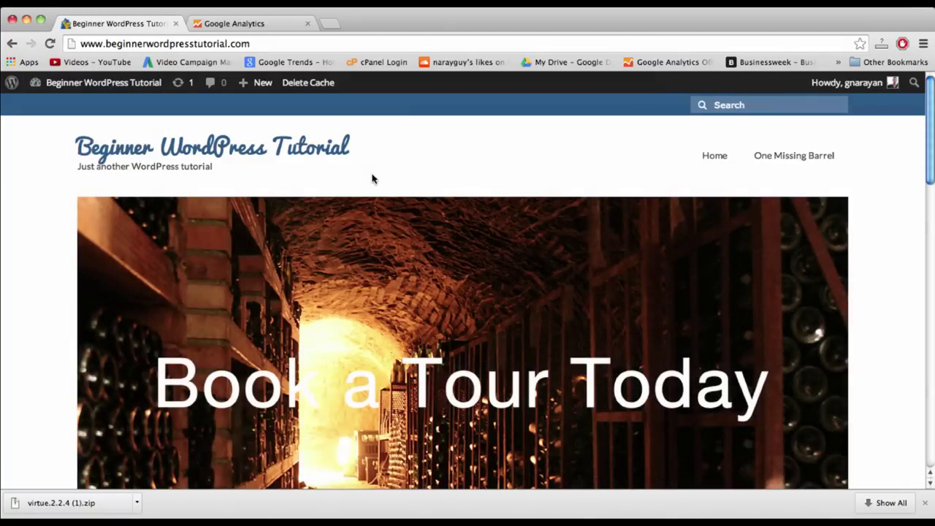
- Clear the site's cache from the admin bar
scroll(372, 178, down, 15)
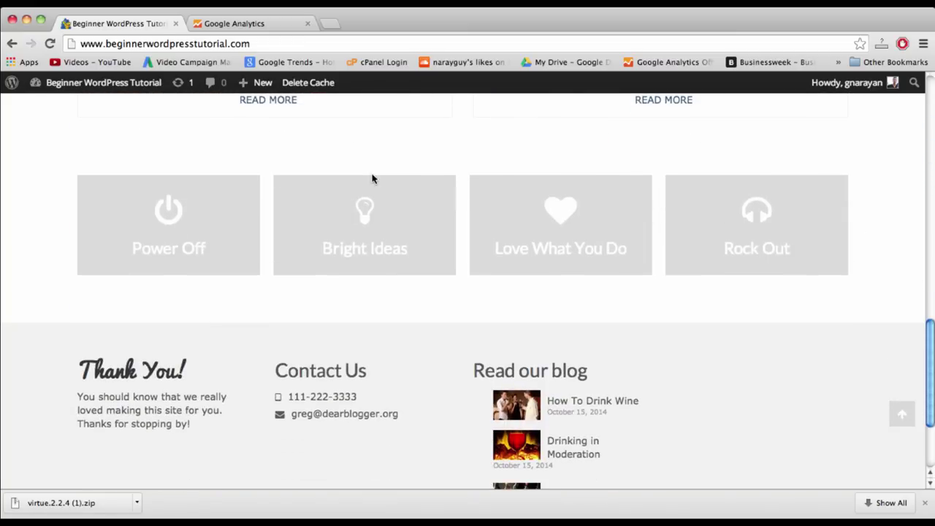
scroll(372, 178, up, 15)
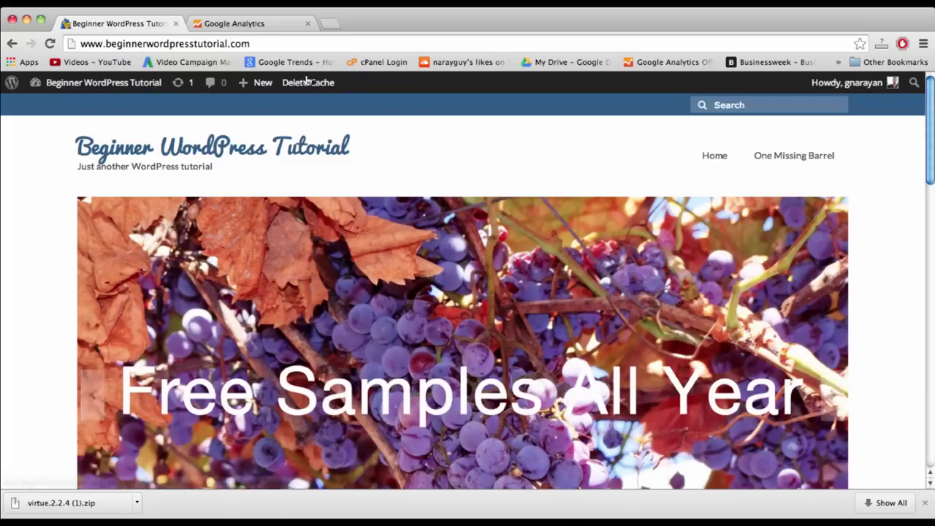
click(300, 83)
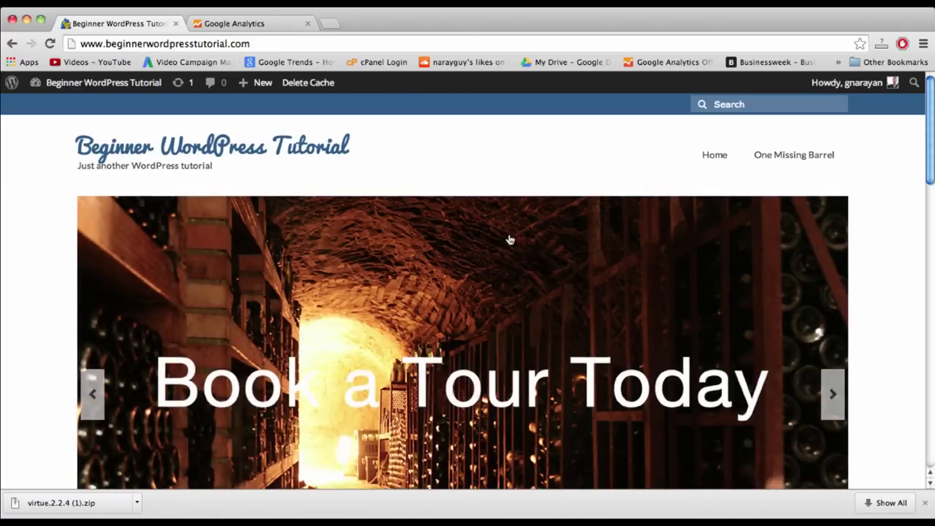
- Go from the public front page to the admin Dashboard via the site name
scroll(509, 239, down, 15)
scroll(438, 183, up, 15)
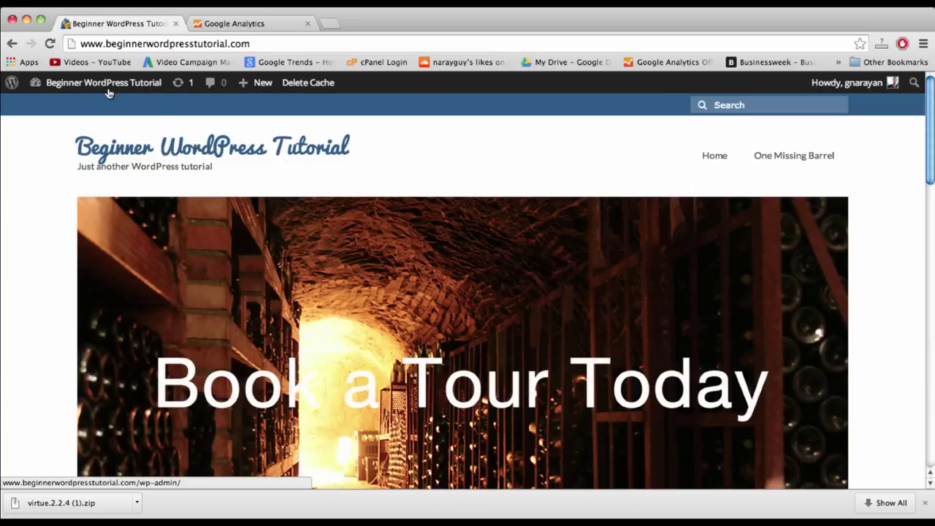
click(115, 84)
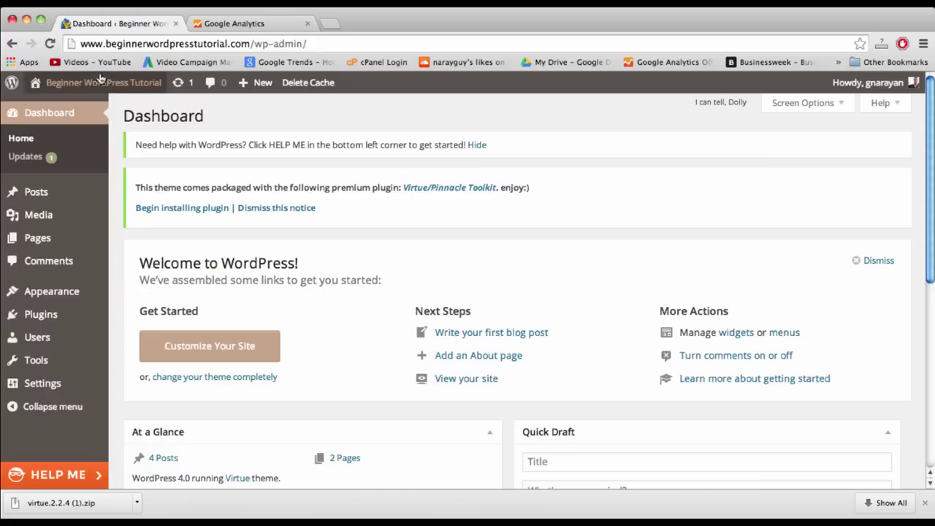
- Open Plugins > Add New, browse the featured plugins and focus the Search Plugins box
mouse_move(73, 252)
mouse_move(59, 315)
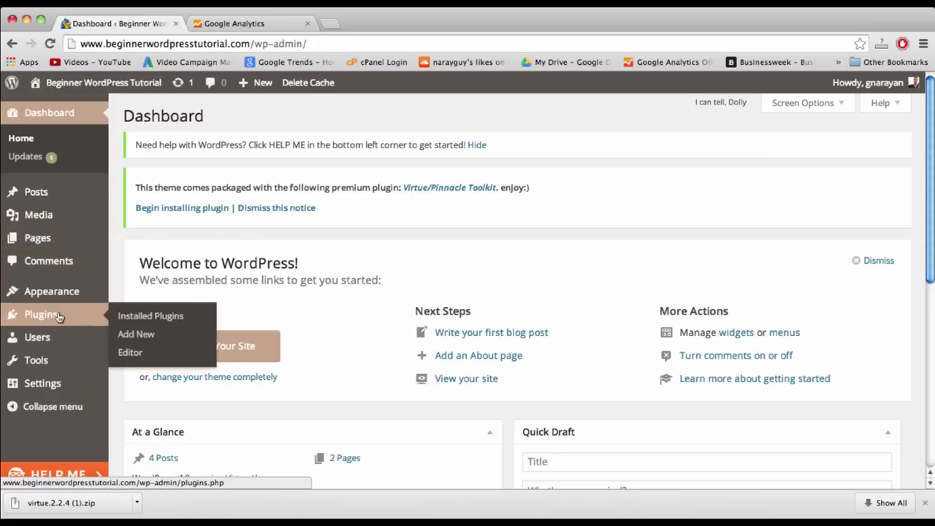
click(145, 337)
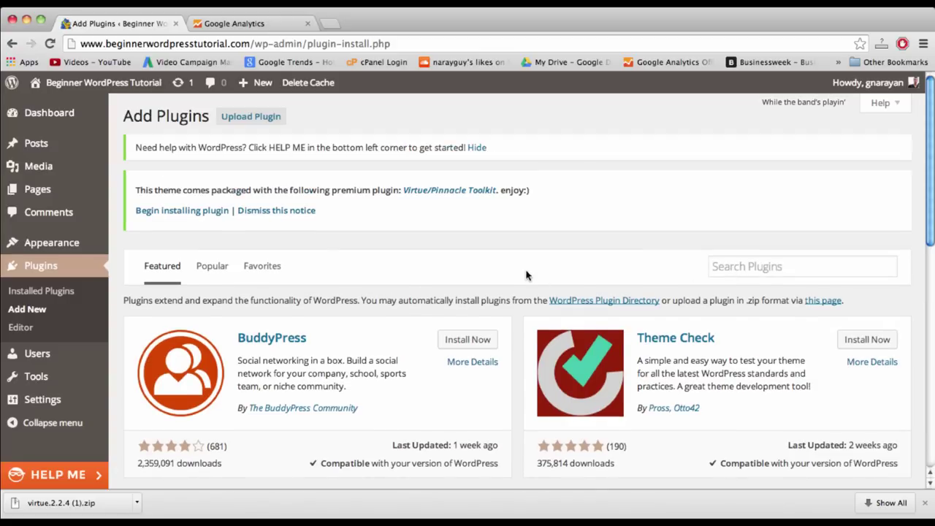
scroll(257, 252, down, 5)
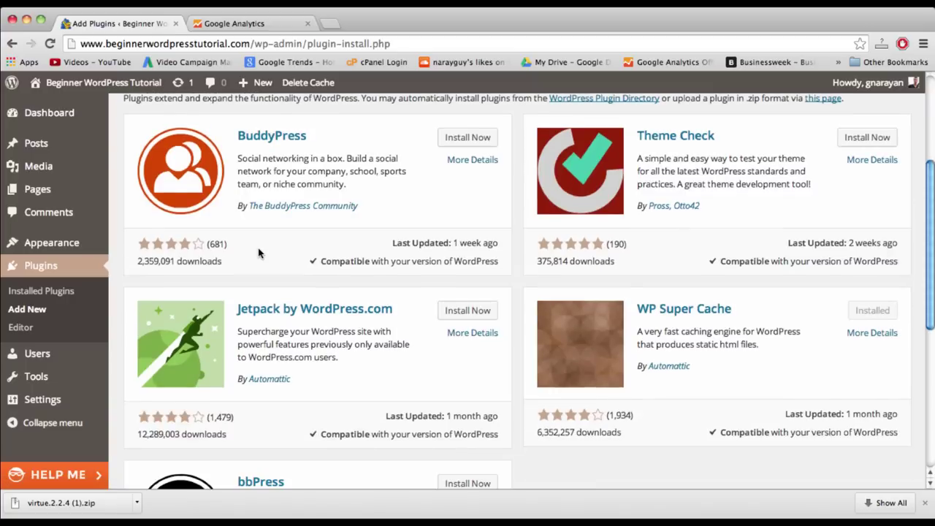
scroll(257, 253, up, 5)
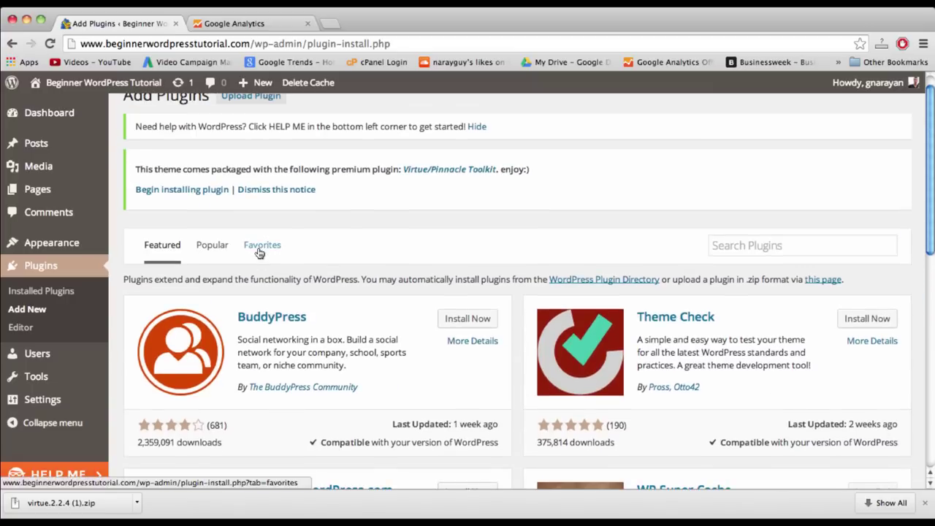
click(745, 248)
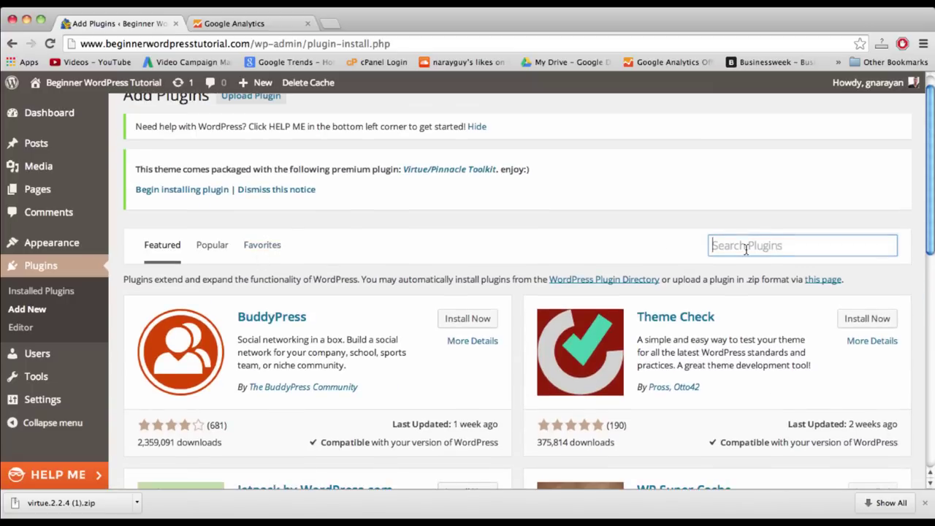
scroll(704, 352, down, 2)
scroll(705, 353, down, 1)
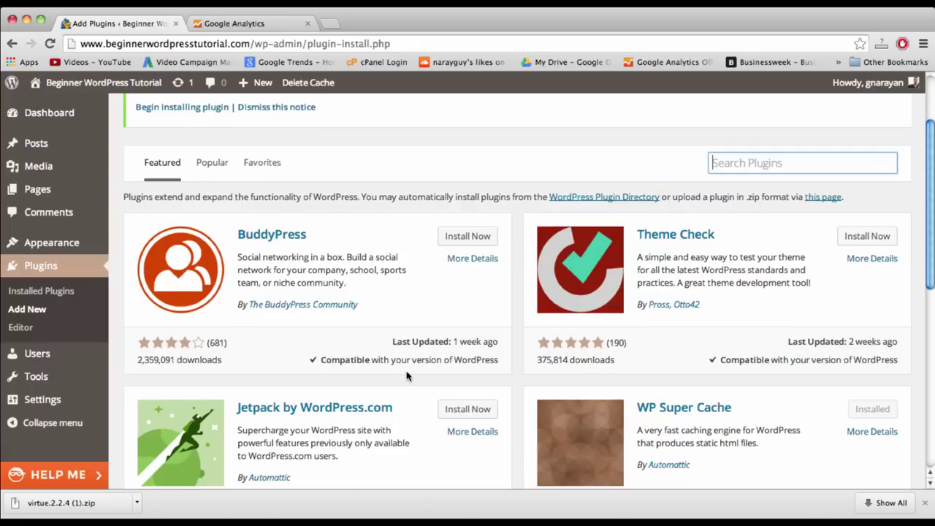
scroll(407, 376, down, 2)
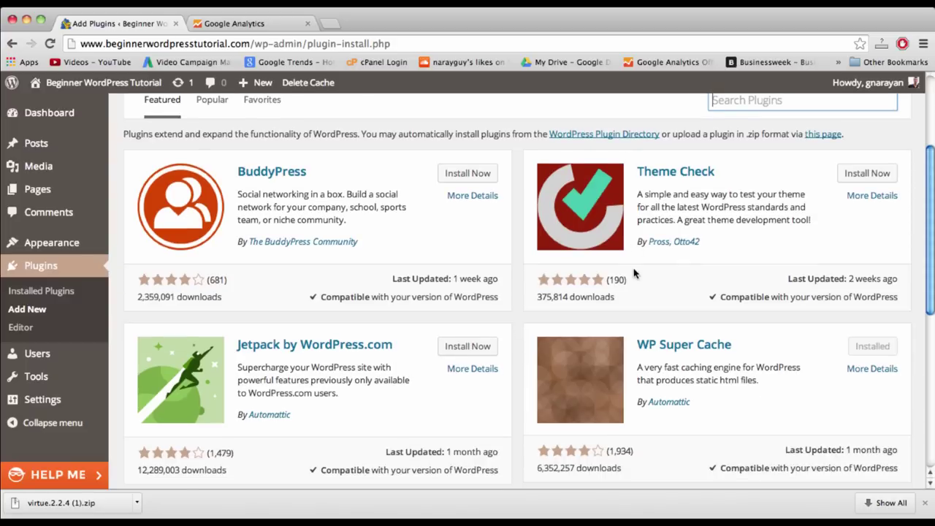
scroll(634, 273, down, 6)
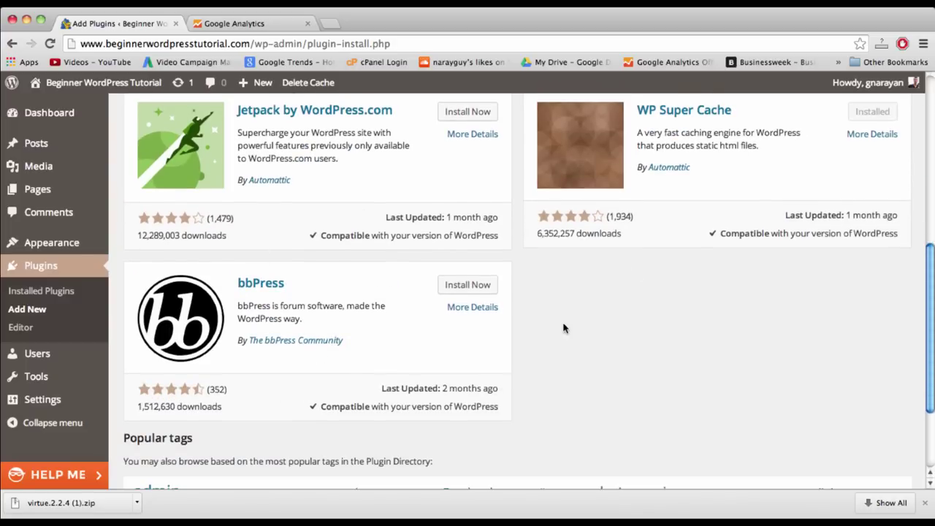
scroll(563, 328, up, 10)
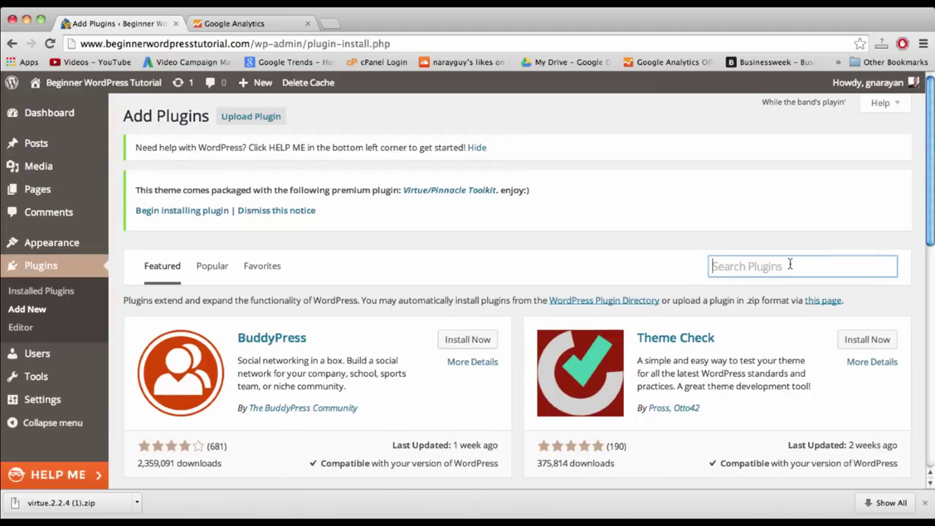
- Search plugins for 'woocommerce' and install WooCommerce - excelling eCommerce 2.2.6
text(w)
key(BackSpace)
text(woocommerce)
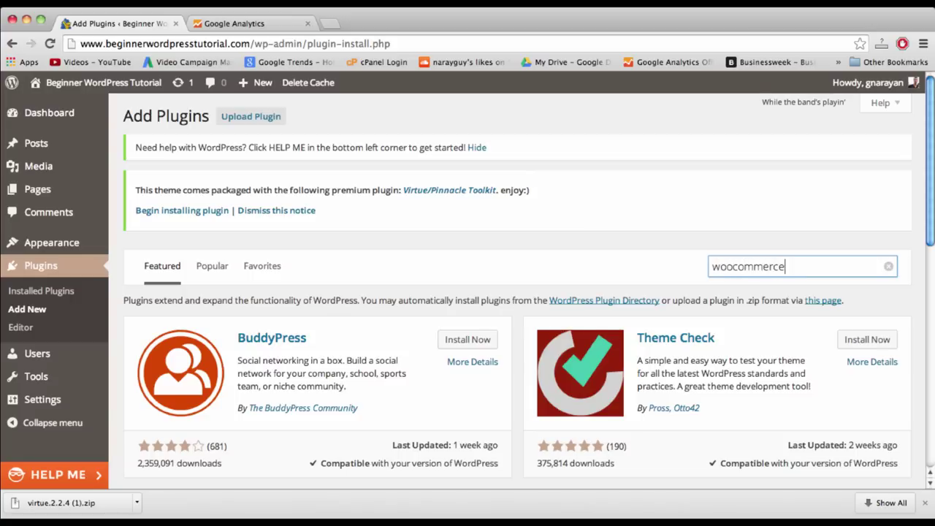
key(Return)
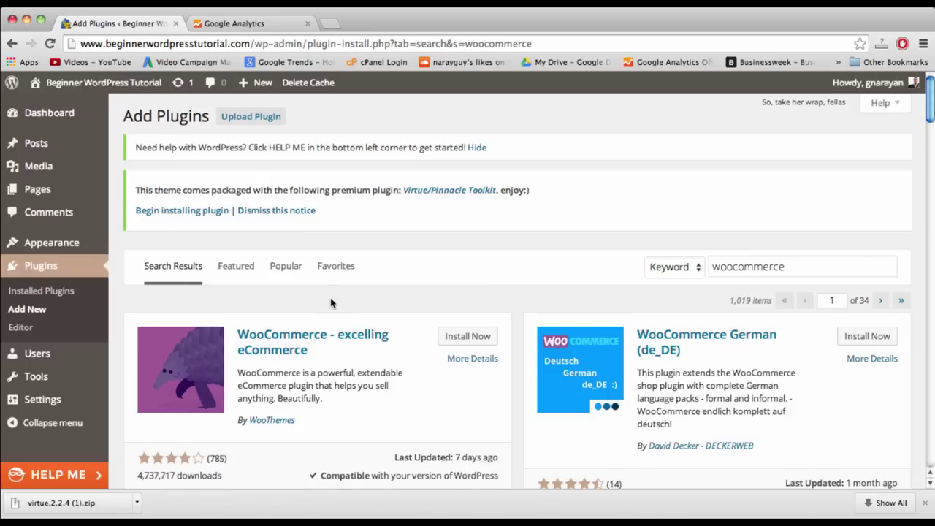
scroll(330, 303, down, 2)
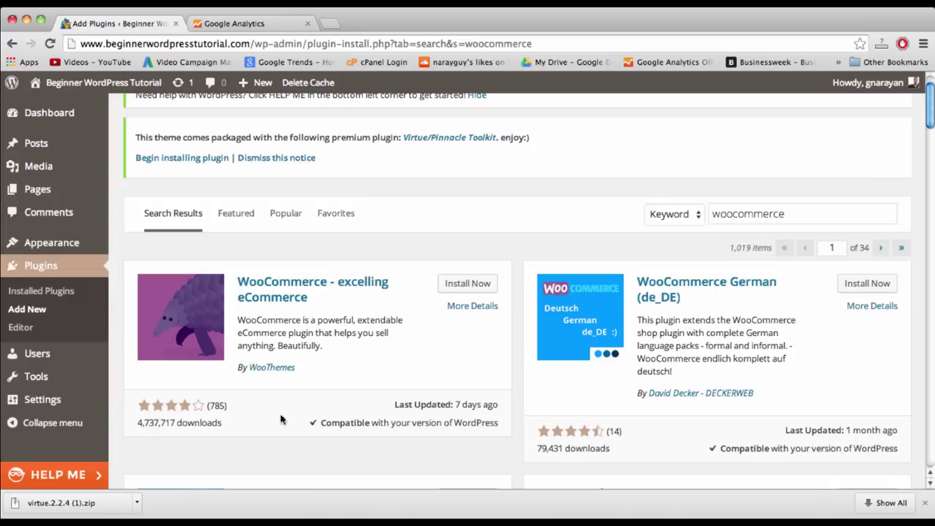
scroll(307, 409, down, 2)
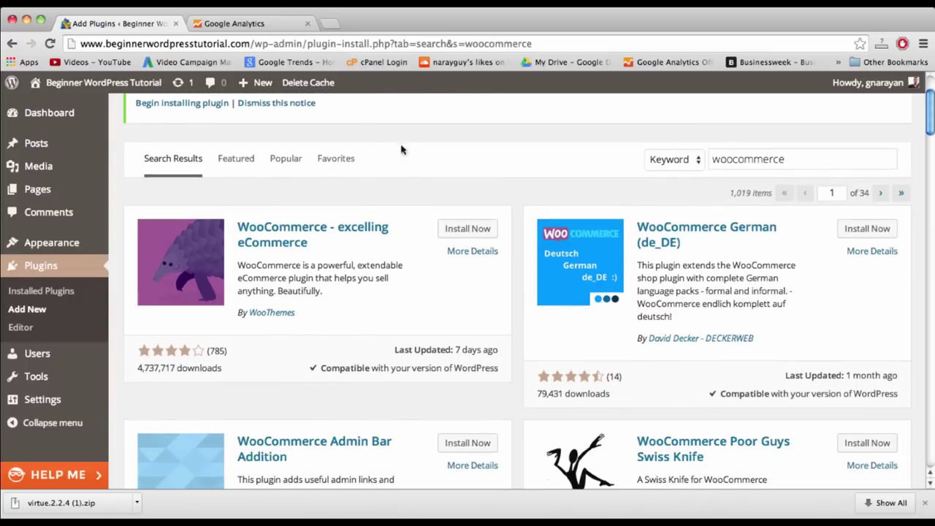
click(471, 229)
click(574, 200)
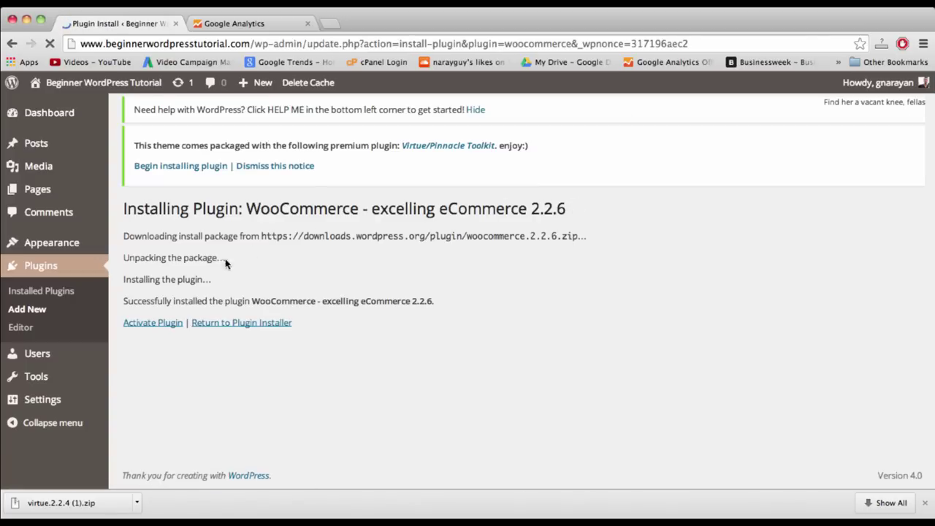
- Activate WooCommerce, then preview the live homepage in a new tab showing 'Your Cart - £0.00'
click(152, 331)
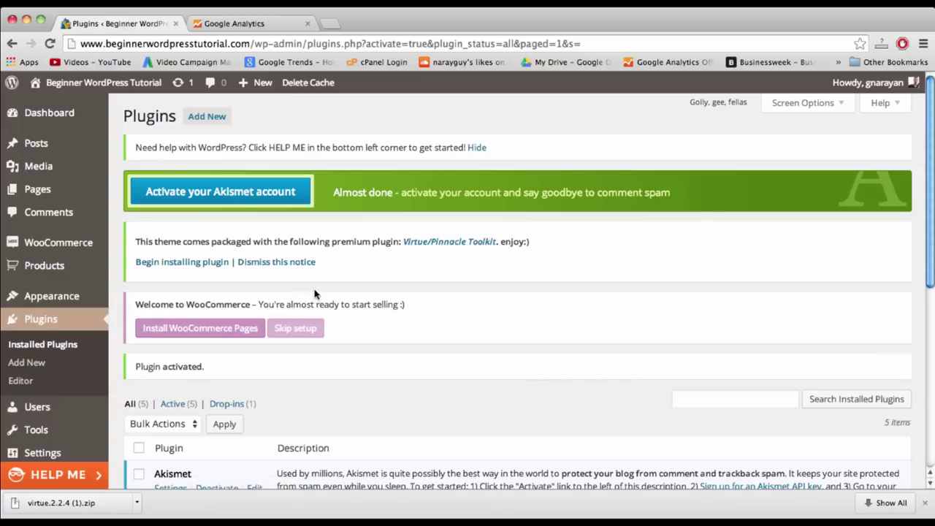
scroll(397, 310, down, 3)
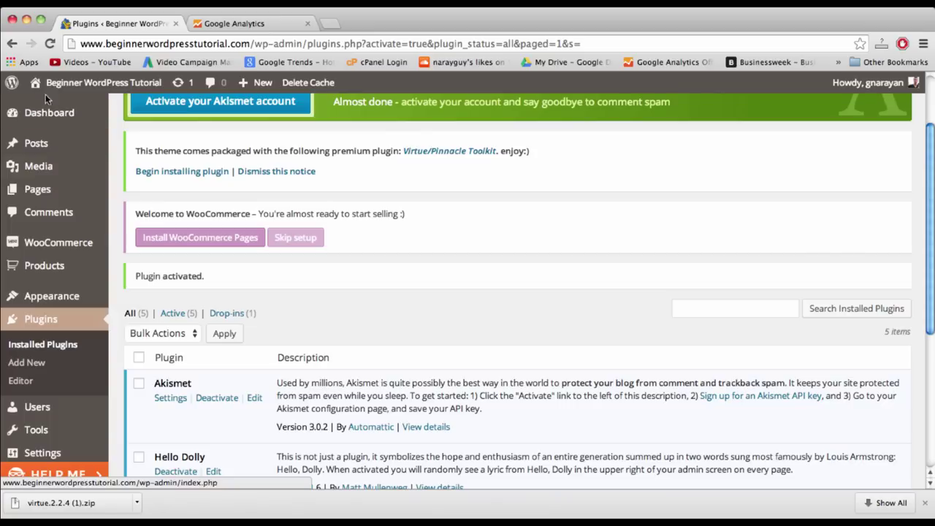
right_click(68, 92)
click(103, 95)
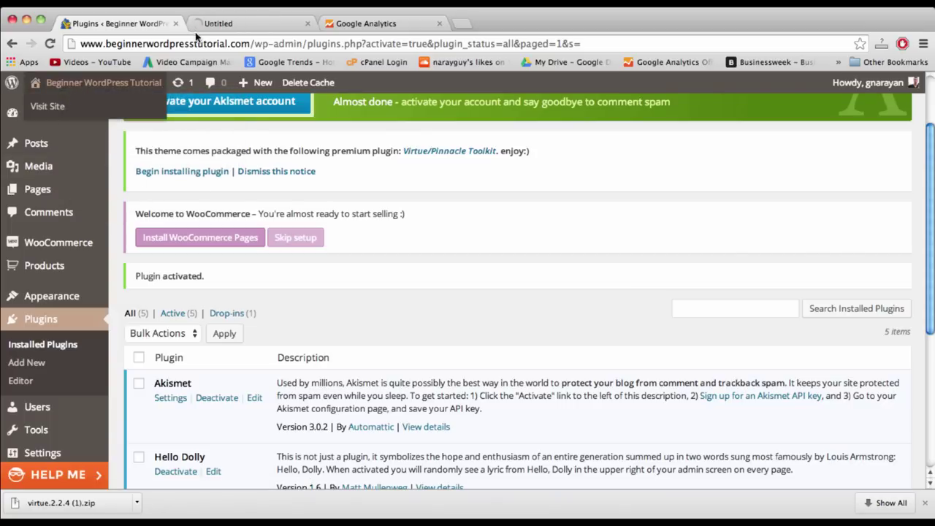
click(216, 26)
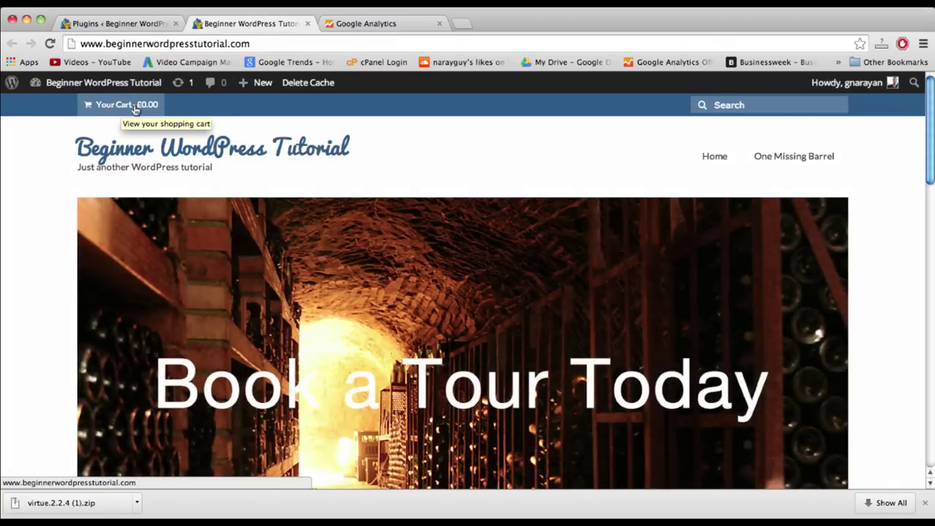
scroll(136, 106, down, 15)
scroll(222, 274, down, 3)
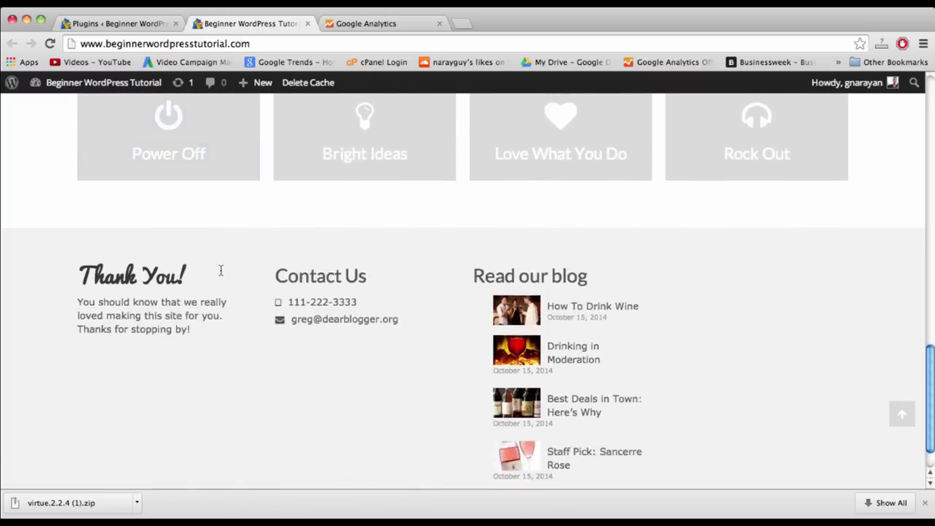
scroll(223, 276, up, 20)
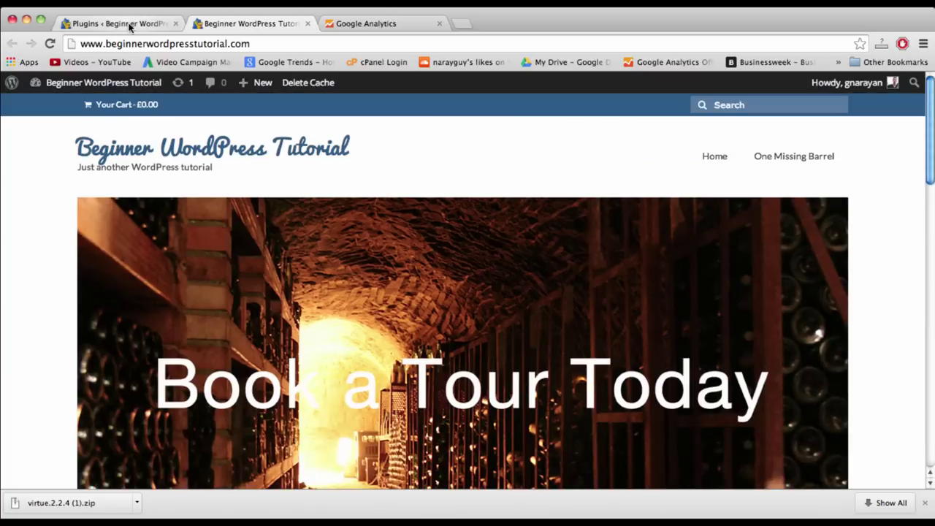
click(127, 24)
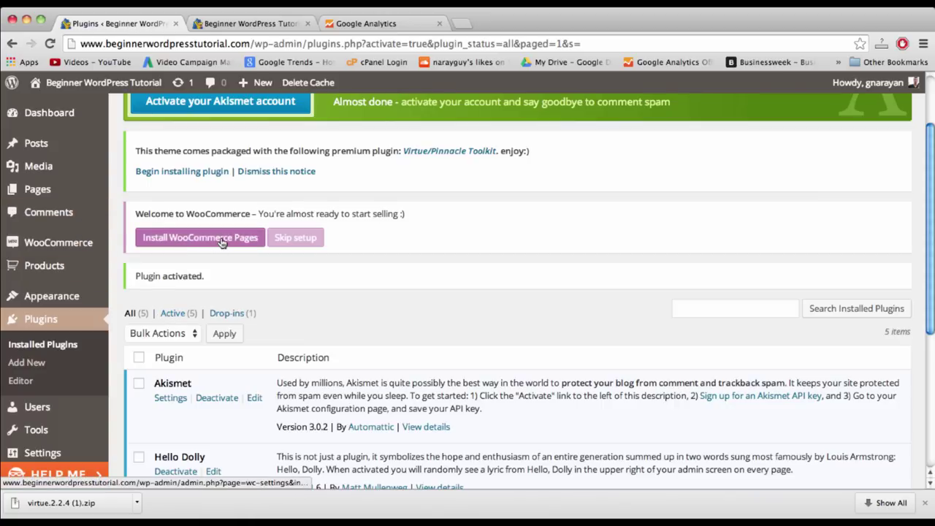
- Create the default WooCommerce shop pages
scroll(201, 241, down, 2)
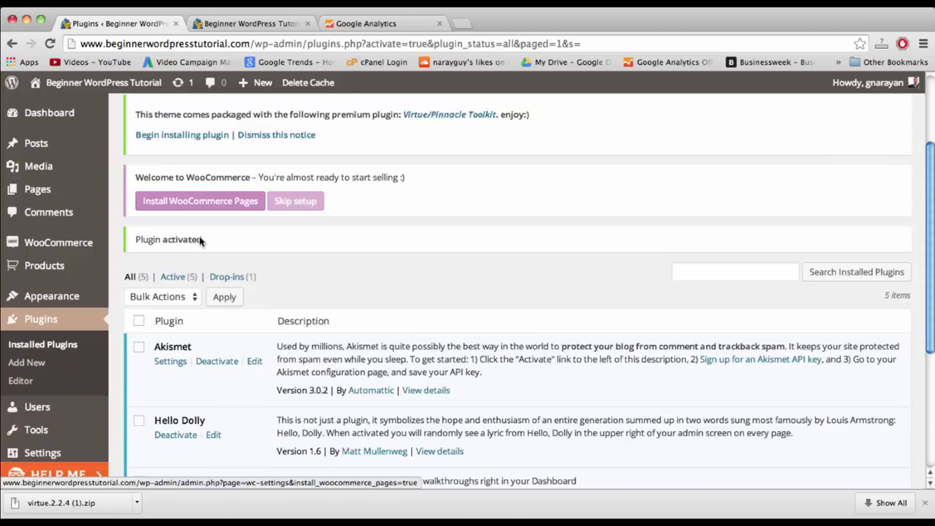
scroll(201, 241, down, 1)
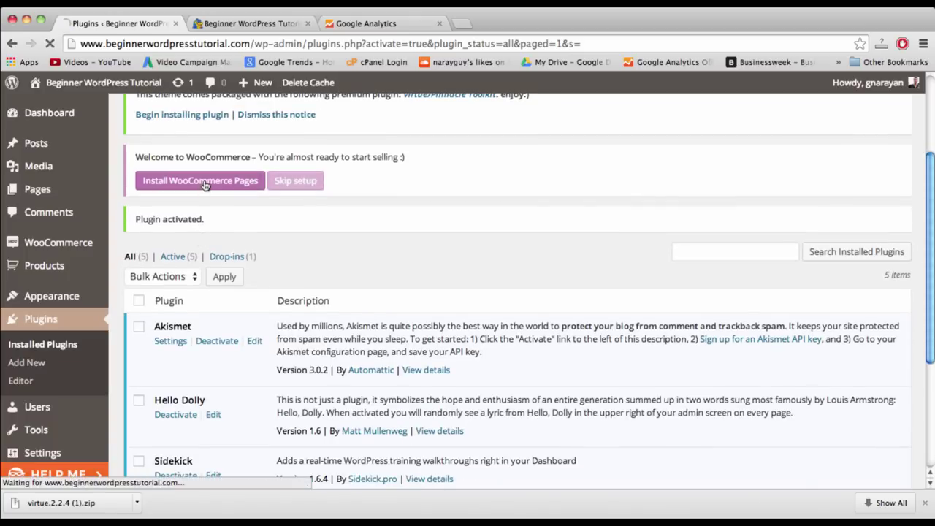
click(205, 184)
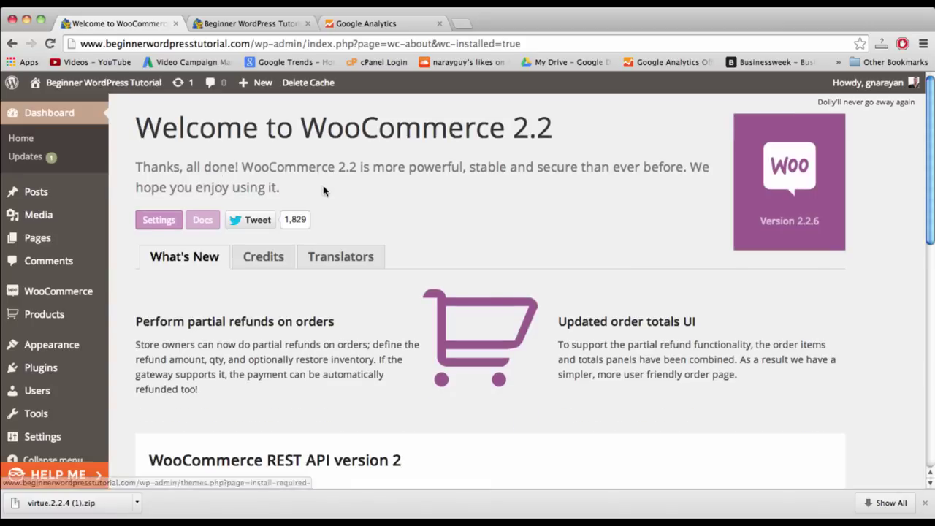
- Open the All Pages list showing the new Cart, Checkout, My Account and Shop pages
scroll(263, 249, down, 2)
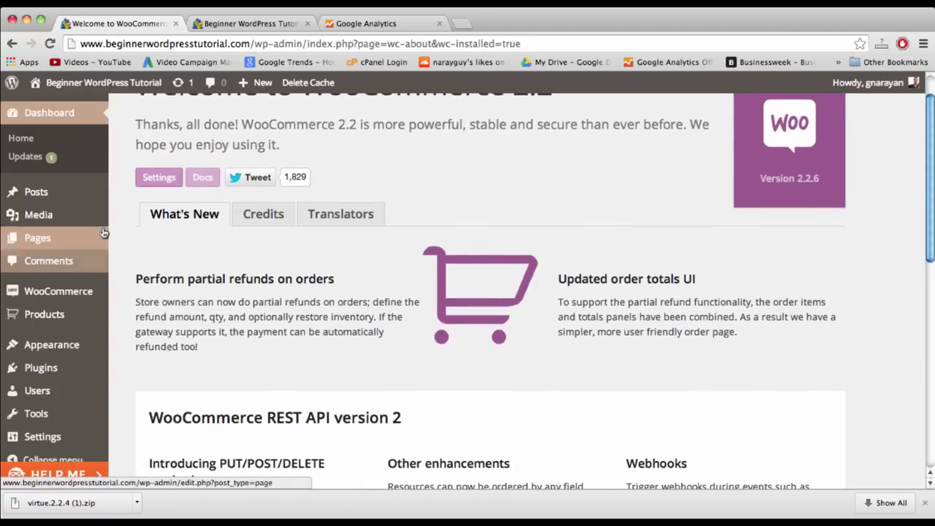
scroll(80, 260, down, 5)
mouse_move(59, 291)
scroll(139, 398, down, 4)
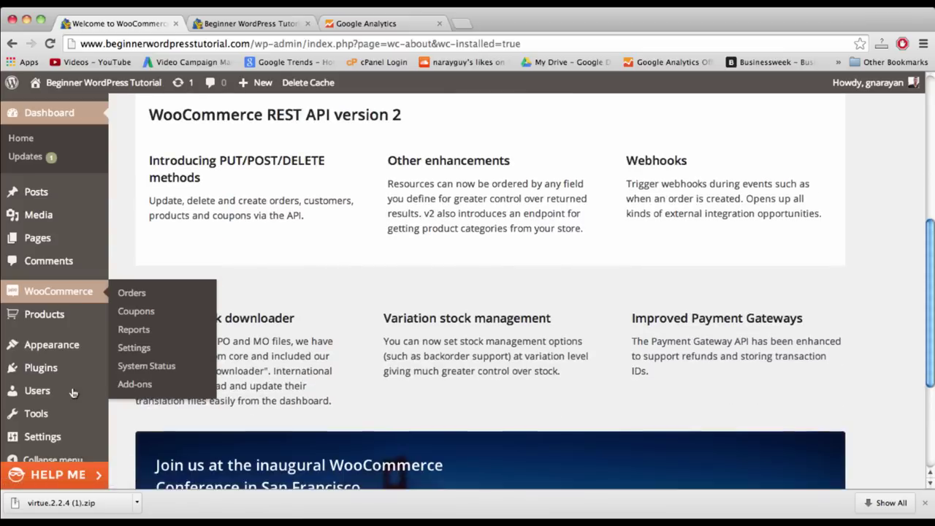
mouse_move(73, 391)
scroll(73, 391, down, 5)
scroll(73, 392, up, 7)
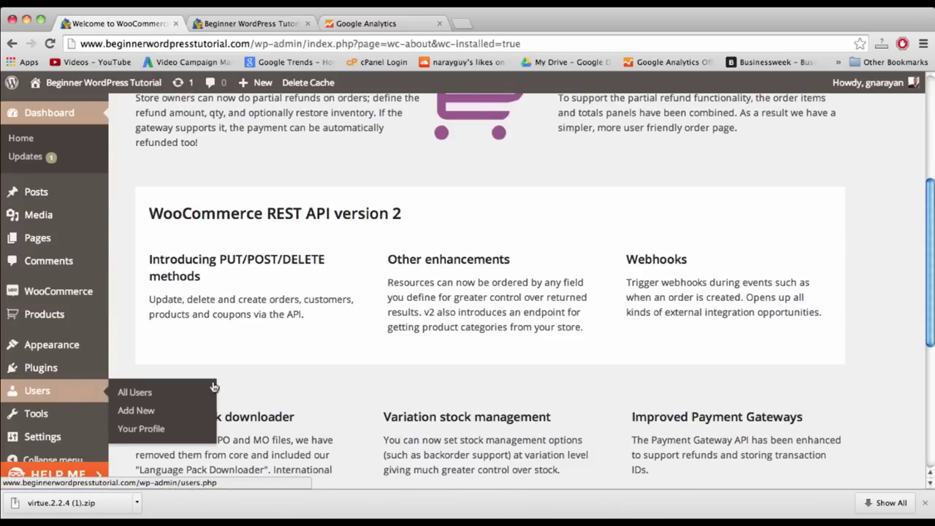
scroll(73, 393, up, 7)
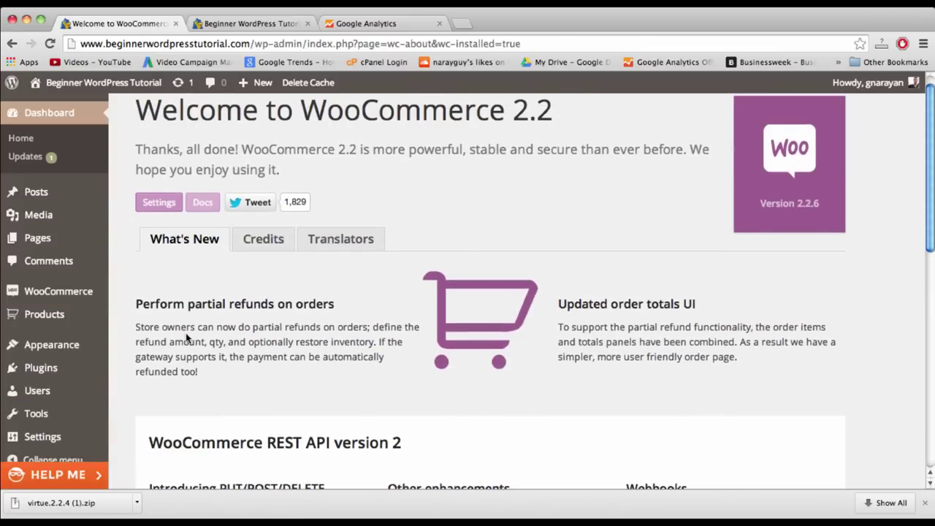
scroll(187, 337, up, 1)
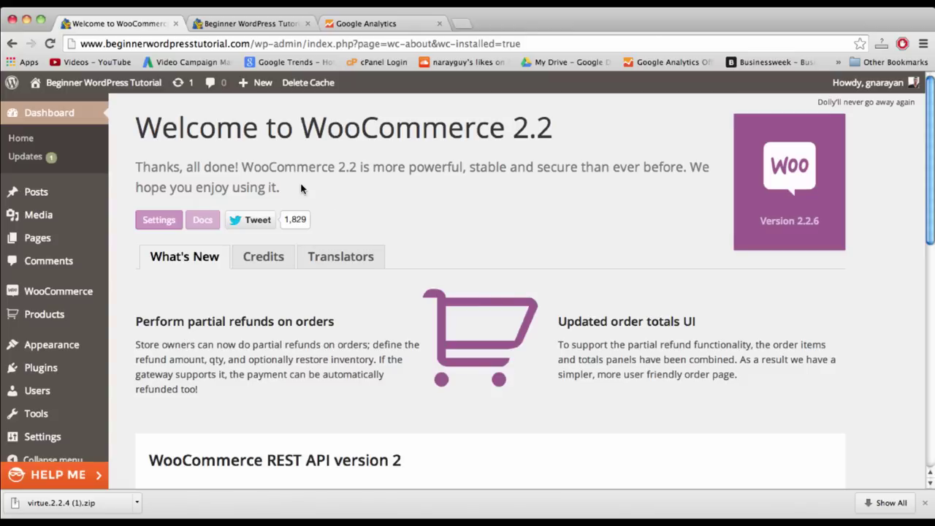
click(37, 241)
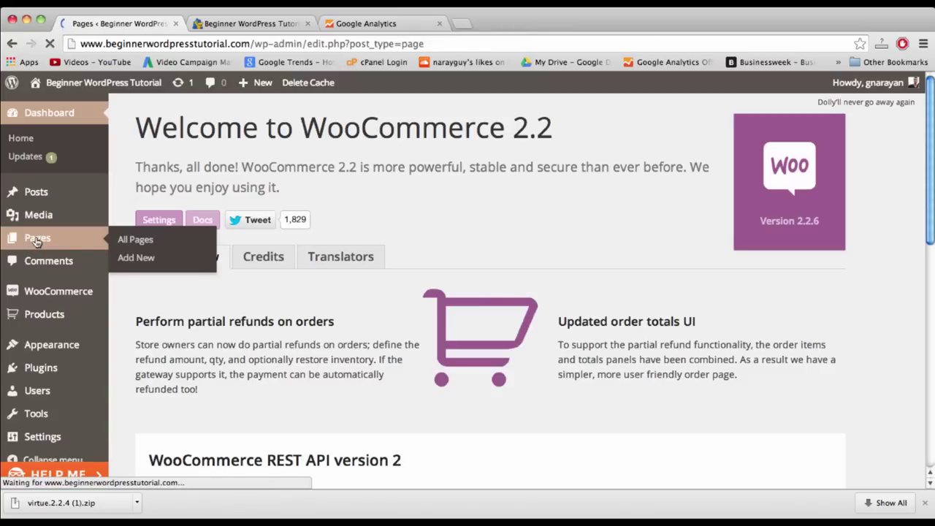
scroll(293, 349, down, 4)
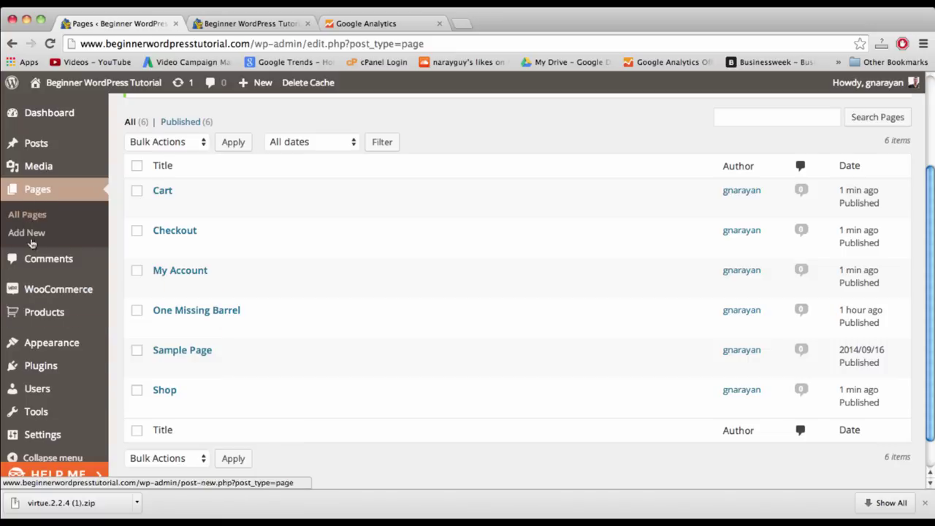
- Add the Cart and Shop pages to the main menu in Appearance > Menus
mouse_move(58, 342)
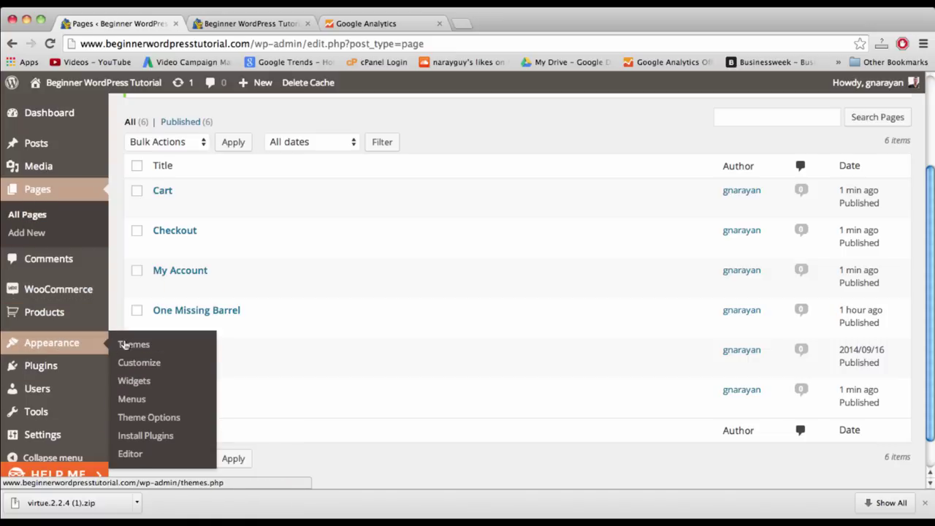
click(135, 399)
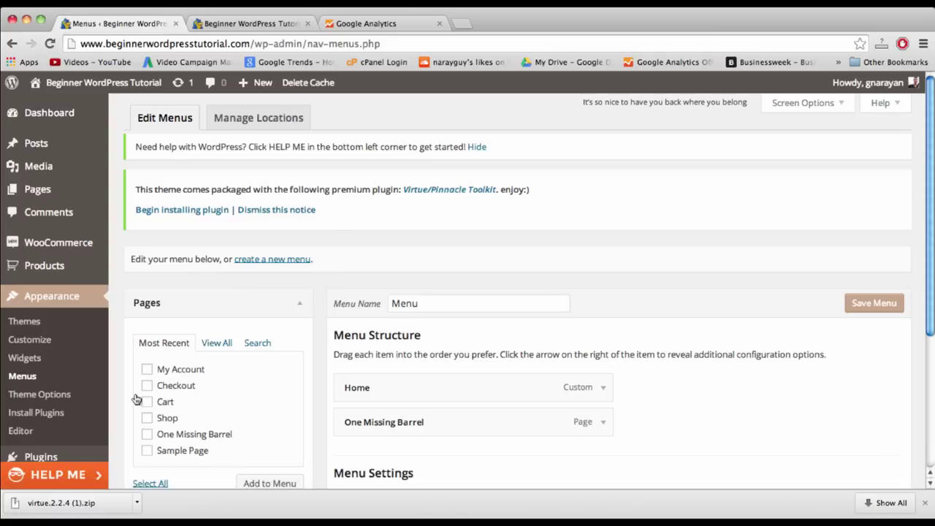
scroll(464, 285, down, 3)
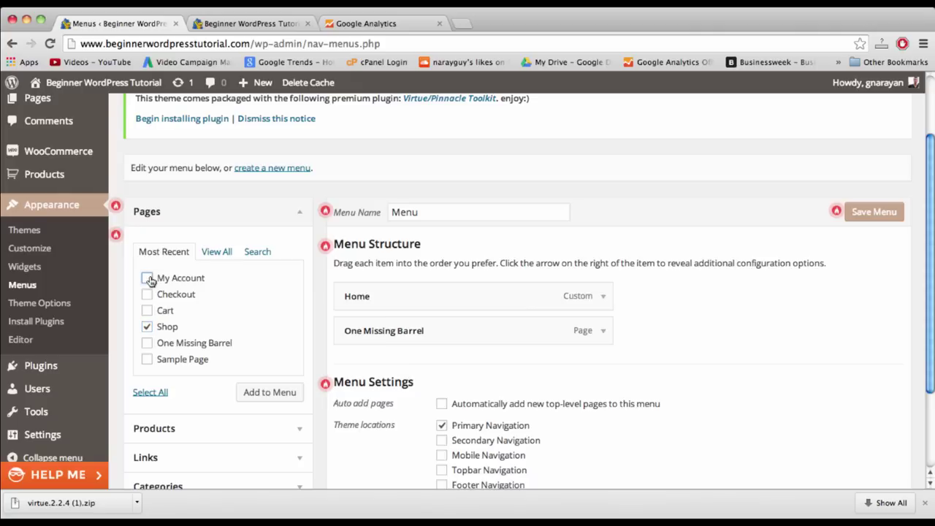
click(268, 393)
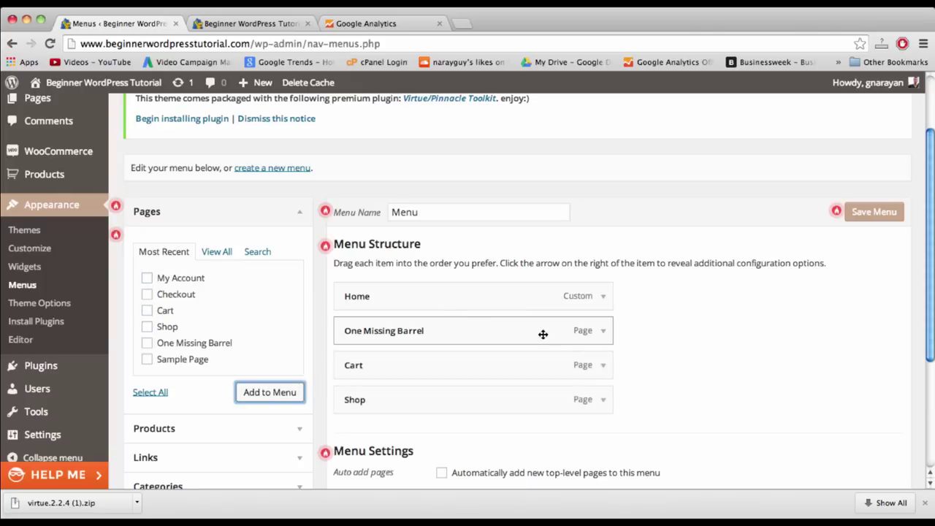
- Relabel the Cart menu item as 'Basket' and save the menu
click(600, 365)
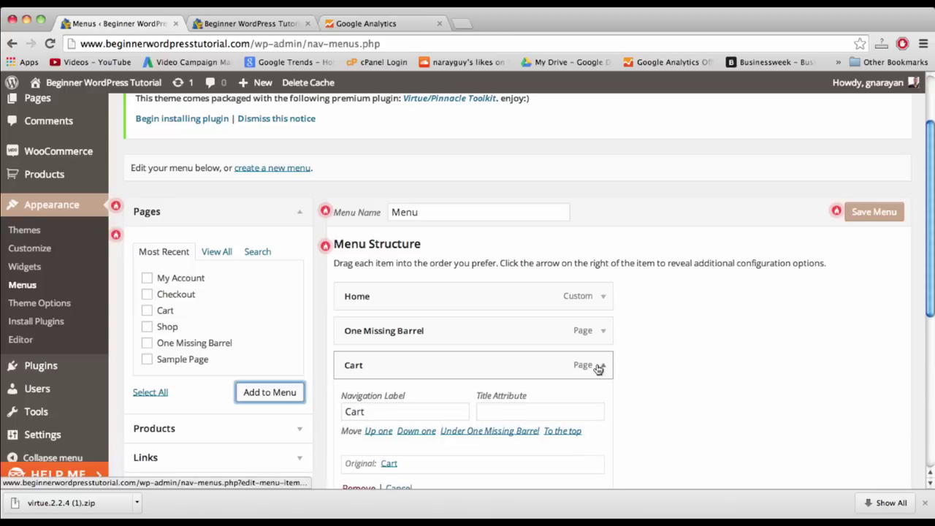
double_click(424, 411)
text(Baske)
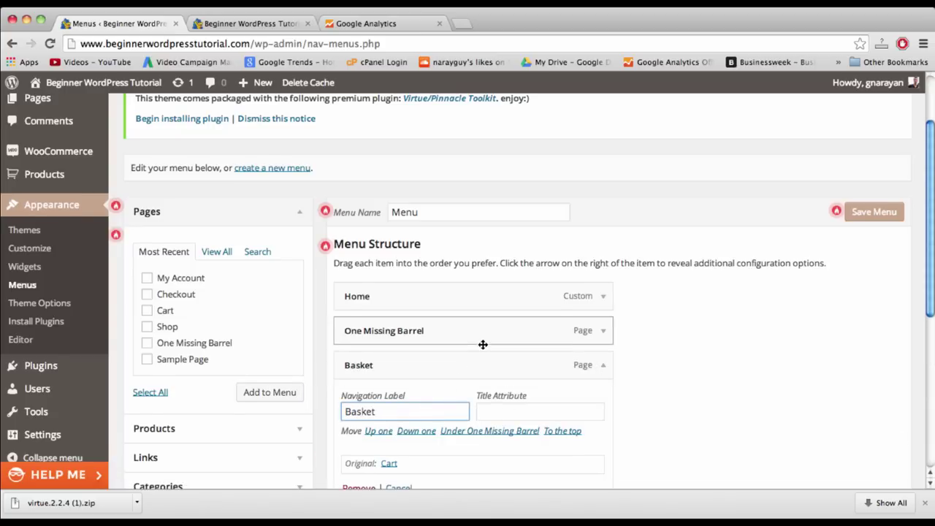
scroll(482, 344, down, 3)
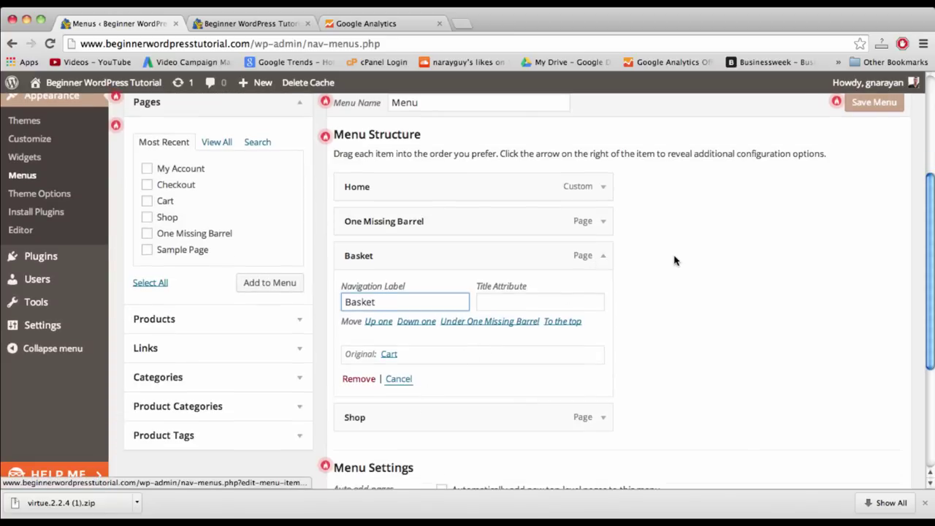
click(852, 108)
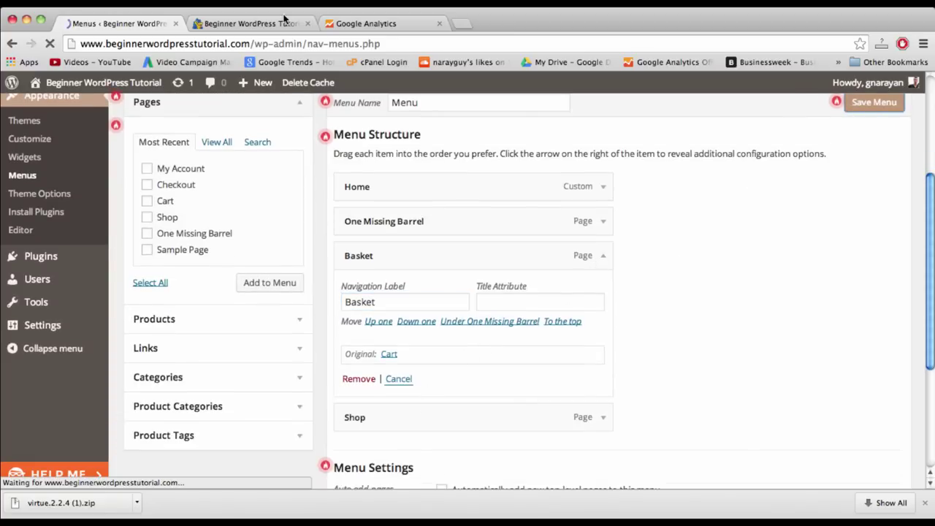
scroll(449, 234, down, 4)
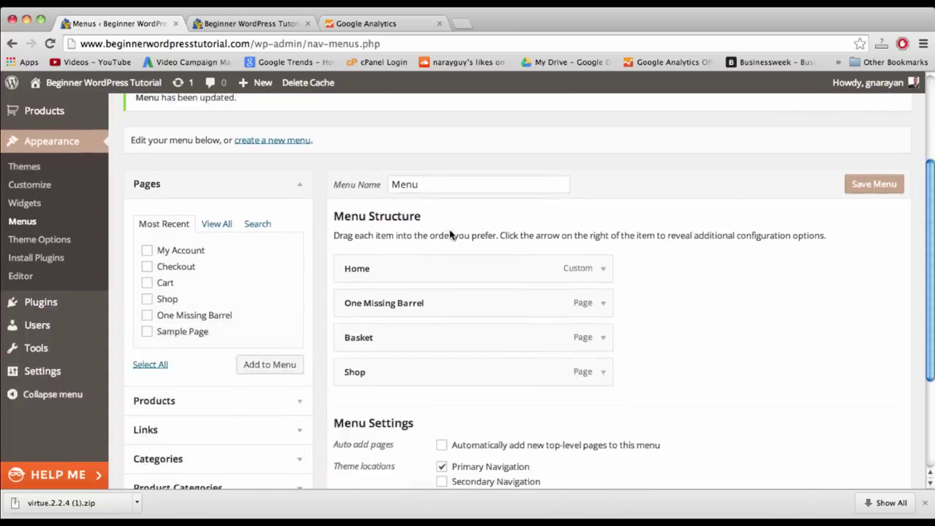
scroll(449, 234, down, 2)
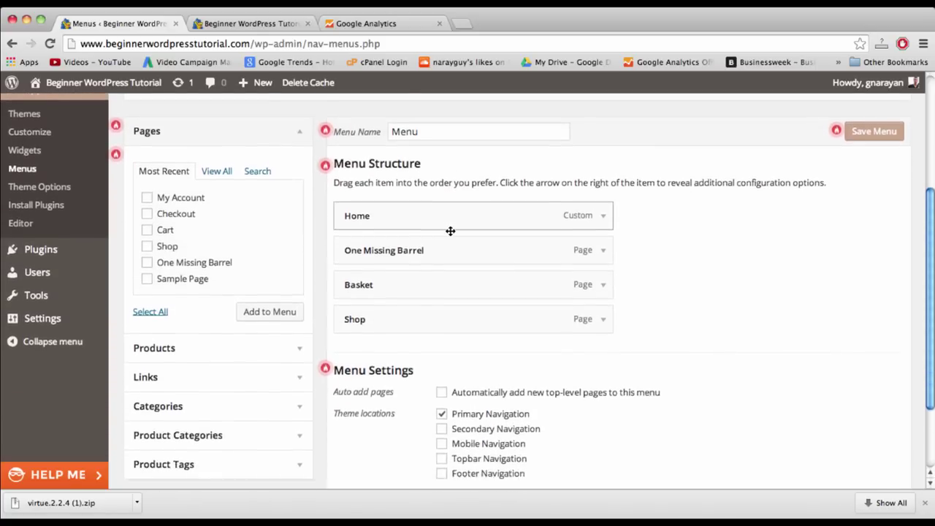
- Create a new menu named 'Topbar' and add the My Account page to it
scroll(450, 230, down, 3)
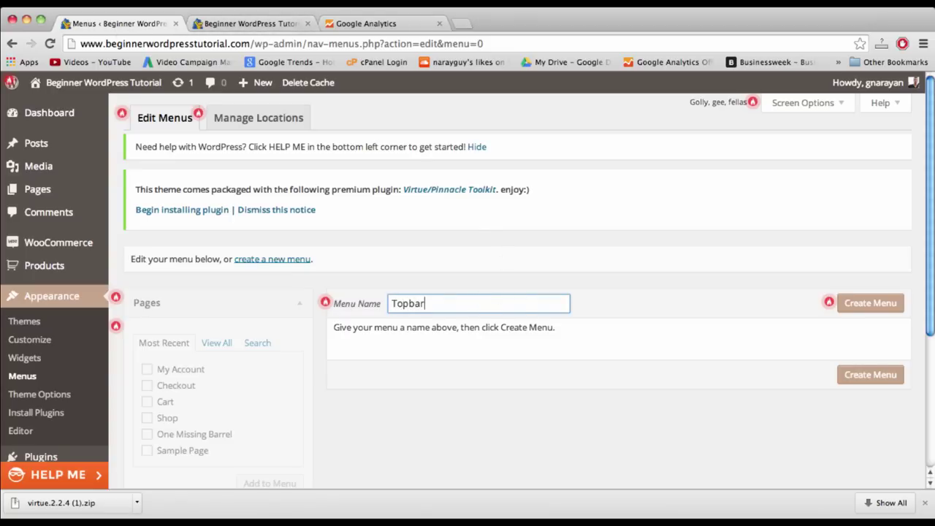
click(881, 303)
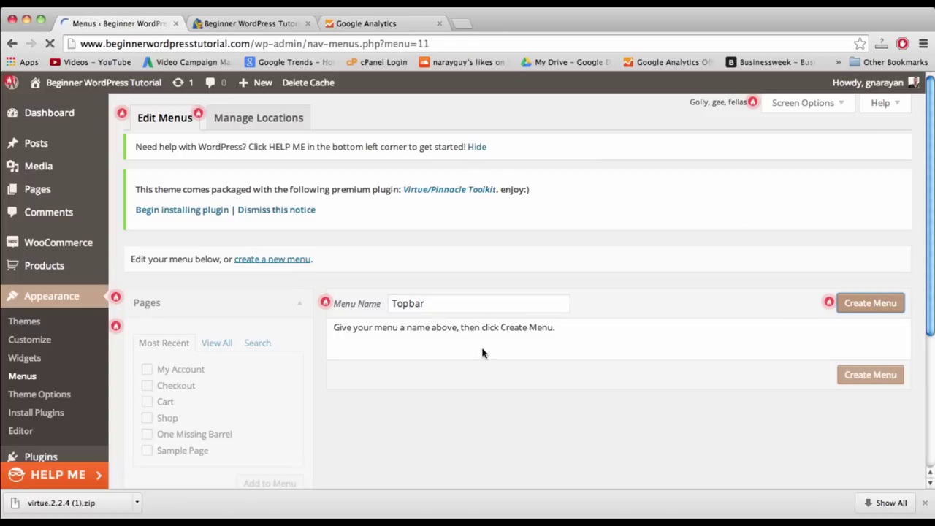
scroll(482, 354, down, 2)
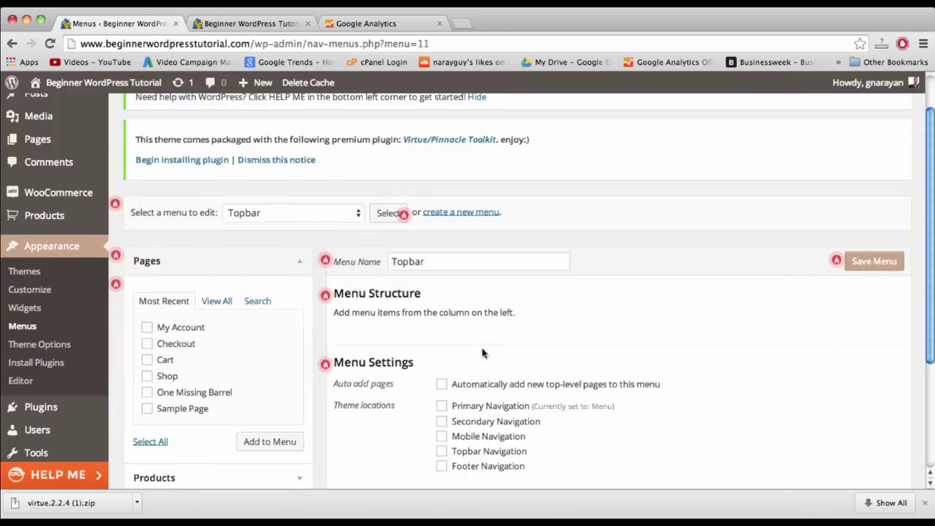
scroll(482, 353, down, 1)
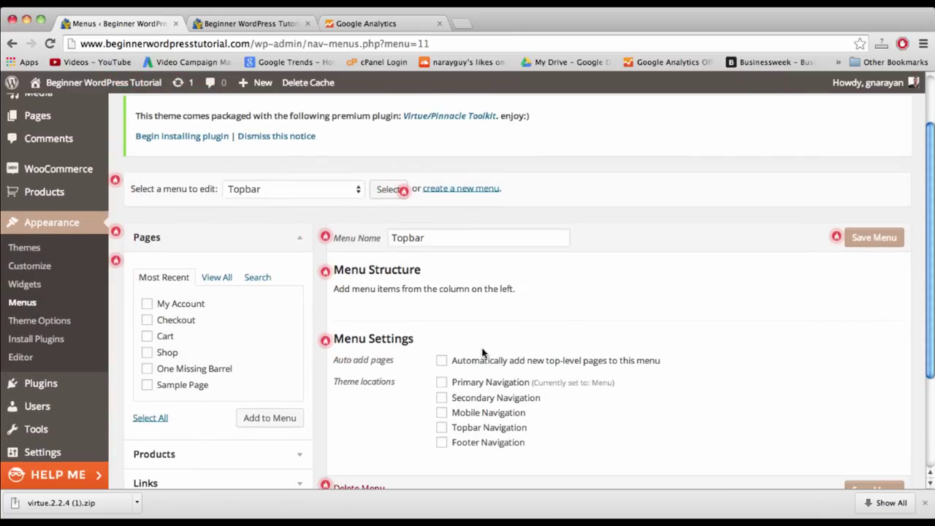
scroll(482, 354, down, 3)
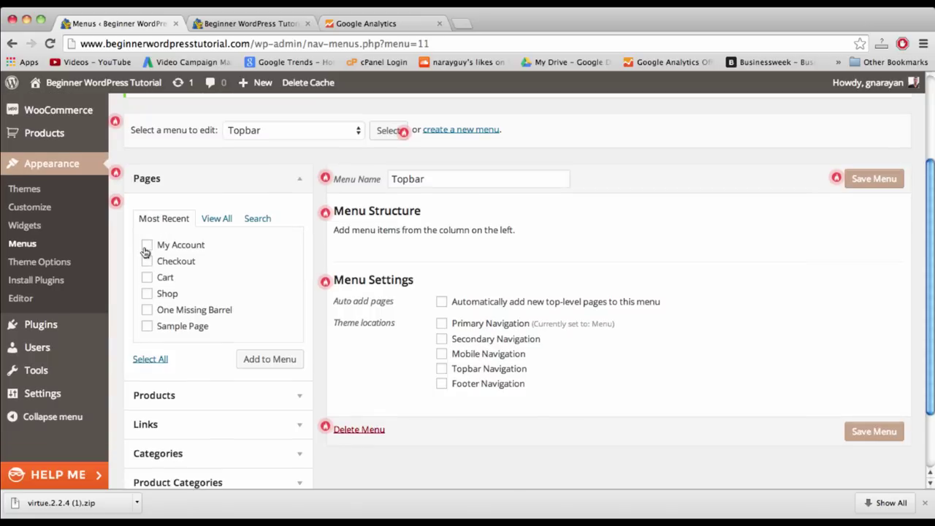
click(260, 365)
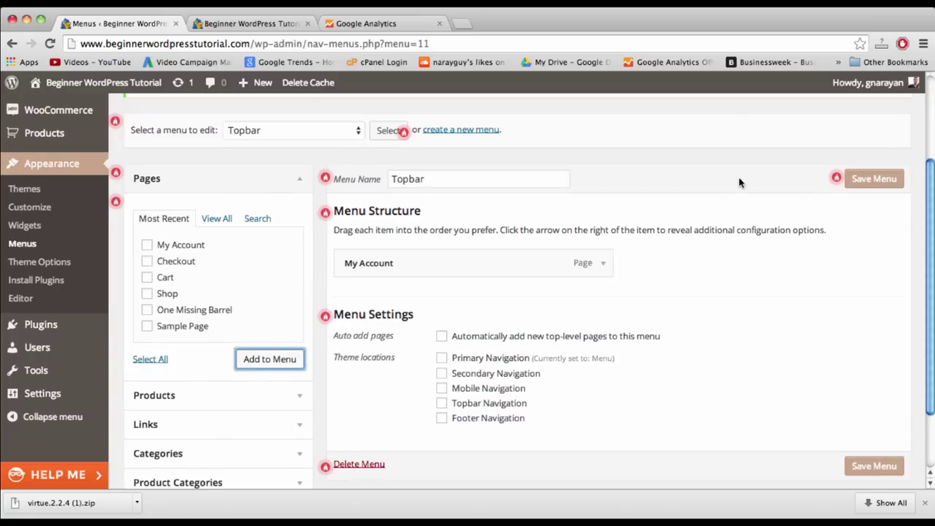
- Assign the Topbar menu to Topbar Navigation, save it, and go to the live site tab
click(487, 406)
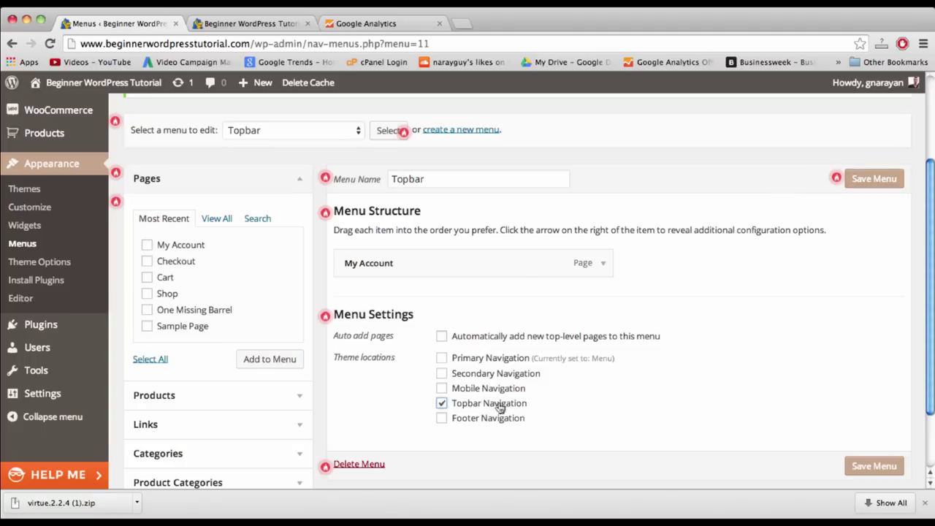
click(885, 179)
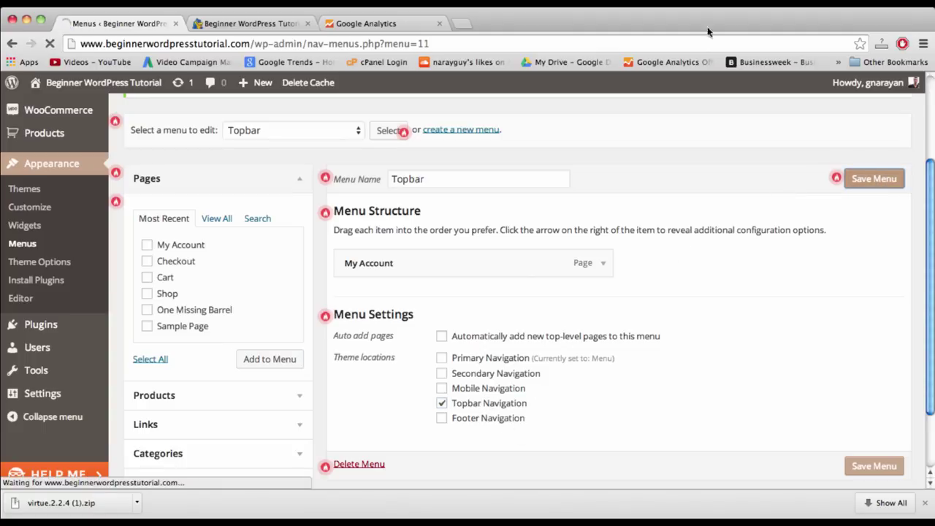
click(272, 27)
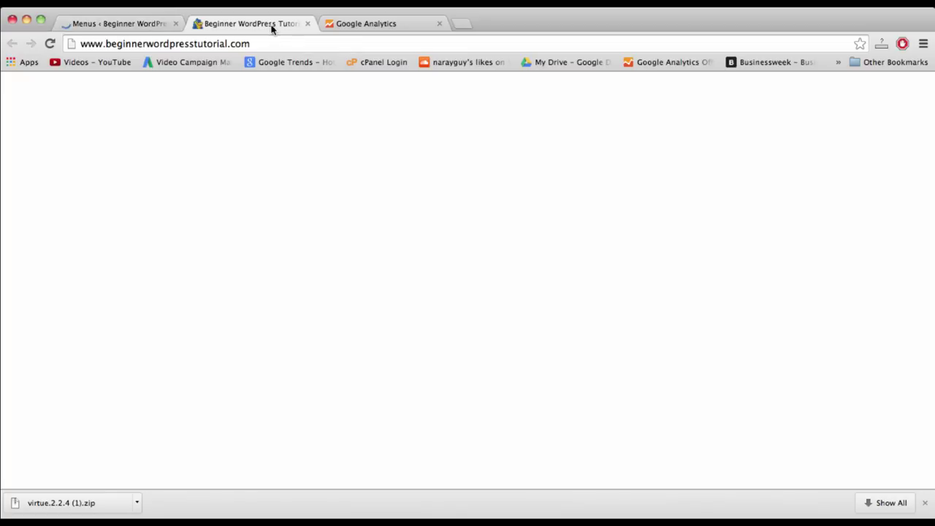
click(274, 47)
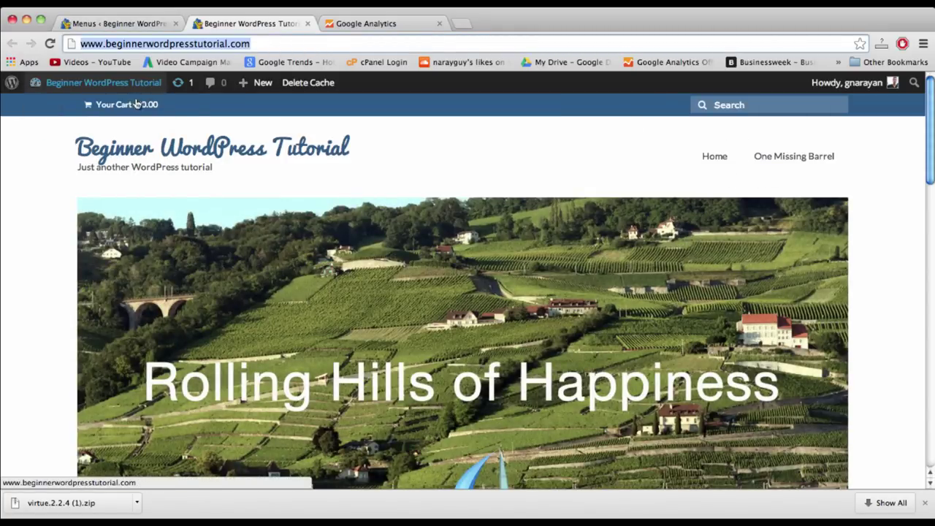
- Reload the live site, then load the main Menu back in the menu editor
key(Return)
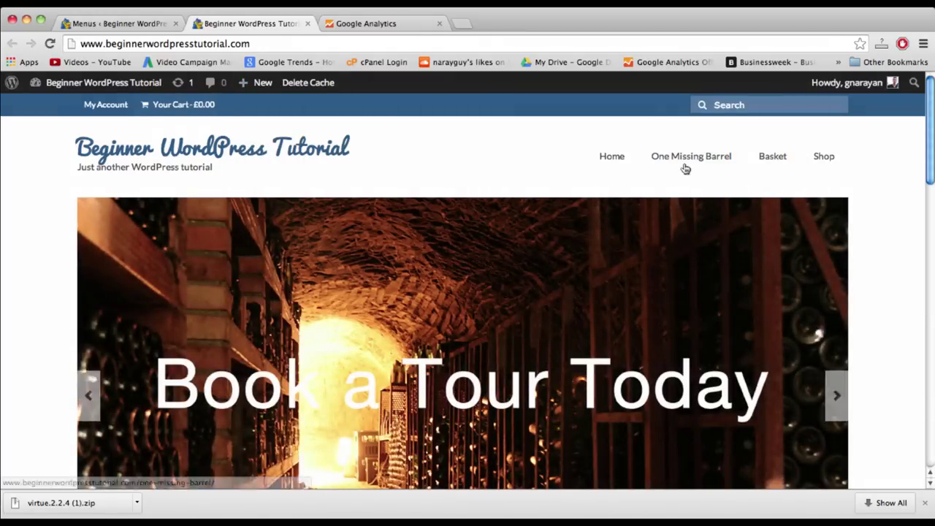
click(128, 26)
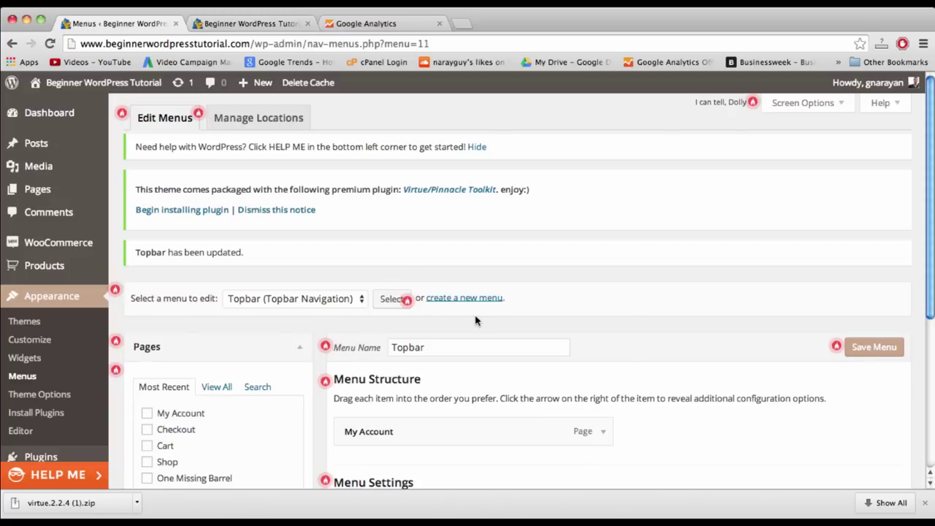
scroll(476, 319, down, 3)
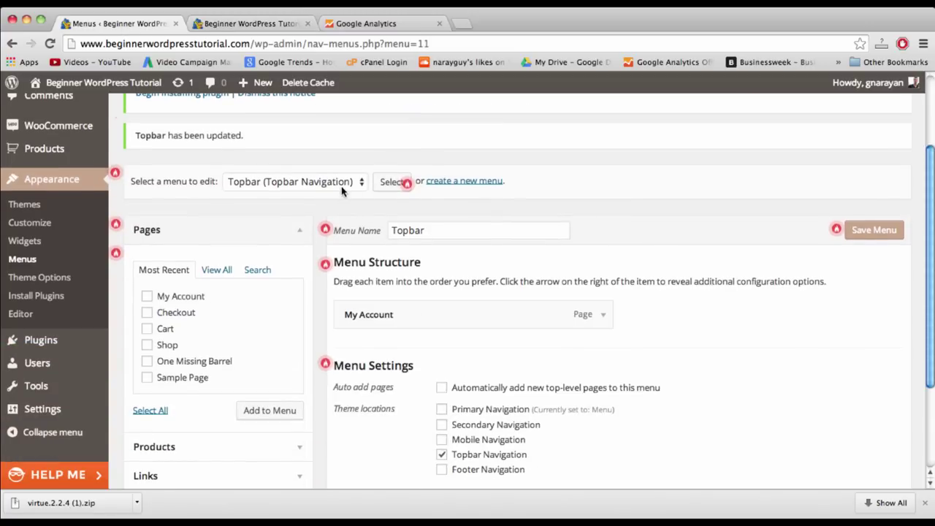
click(341, 186)
click(337, 178)
key(Up)
click(391, 182)
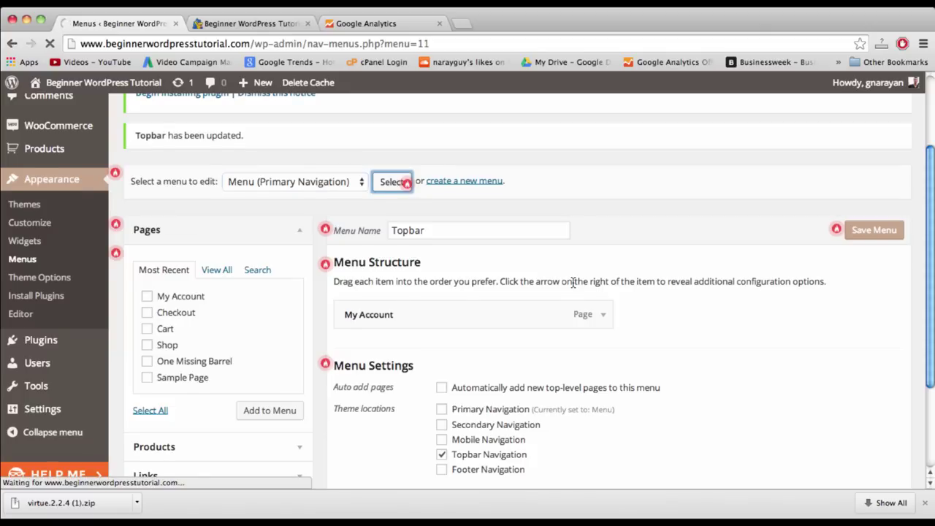
- Move One Missing Barrel to the end of the main menu, save, and reload the live site
scroll(573, 282, down, 1)
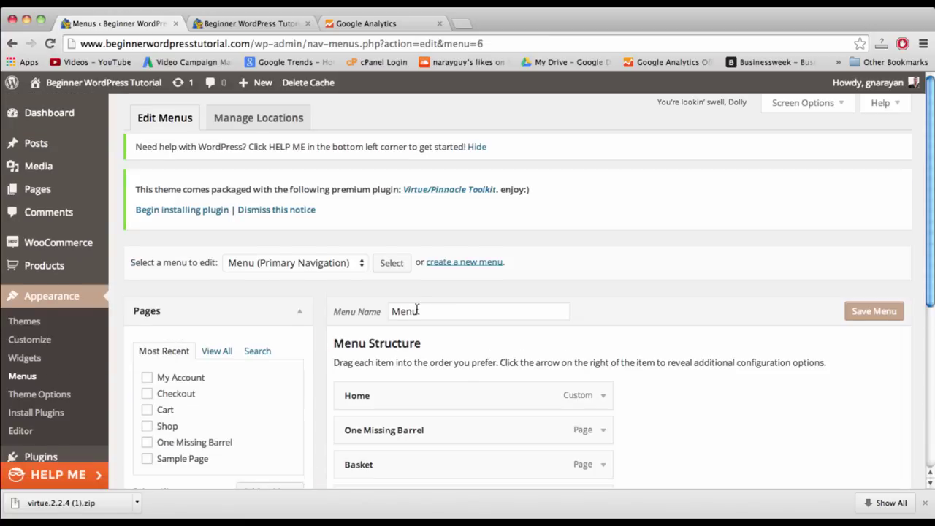
scroll(417, 307, down, 3)
drag(403, 317, 403, 398)
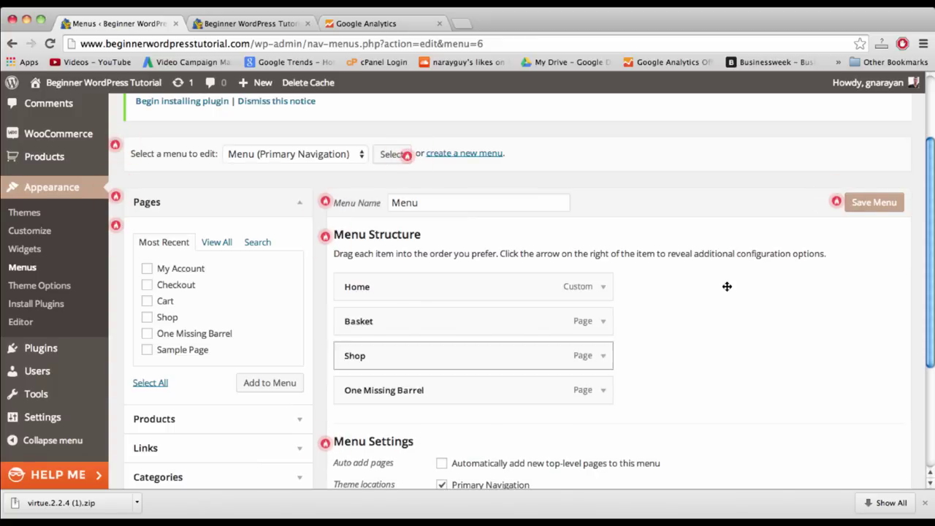
click(880, 198)
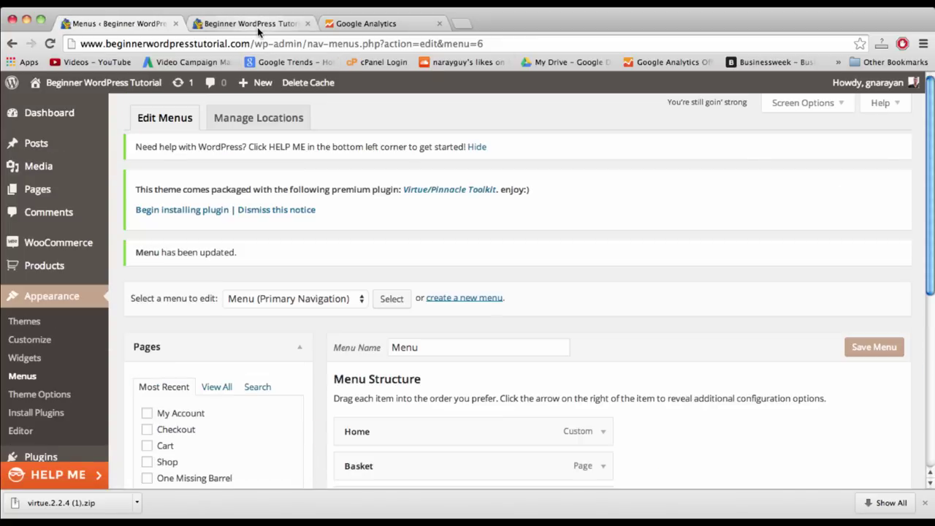
click(257, 27)
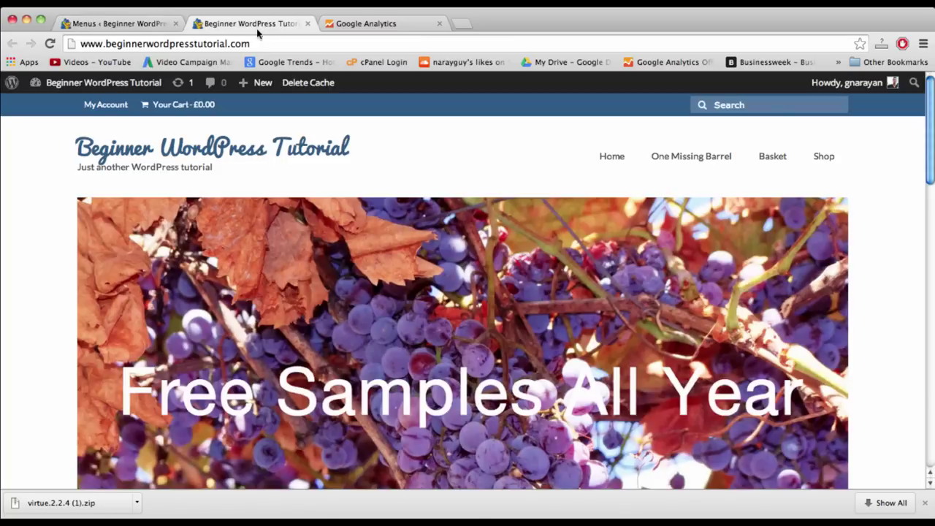
click(249, 154)
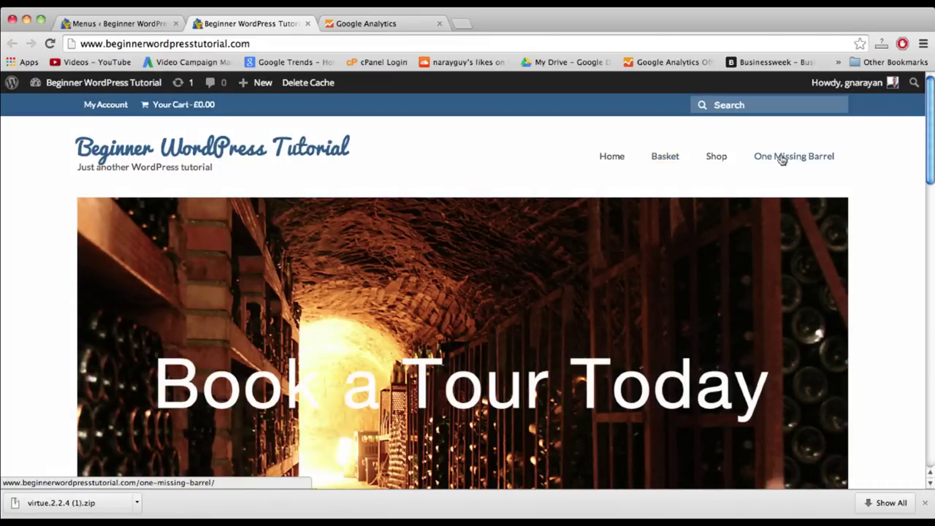
- Visit the Shop page (no products found), the empty Basket, then Shop again
click(717, 159)
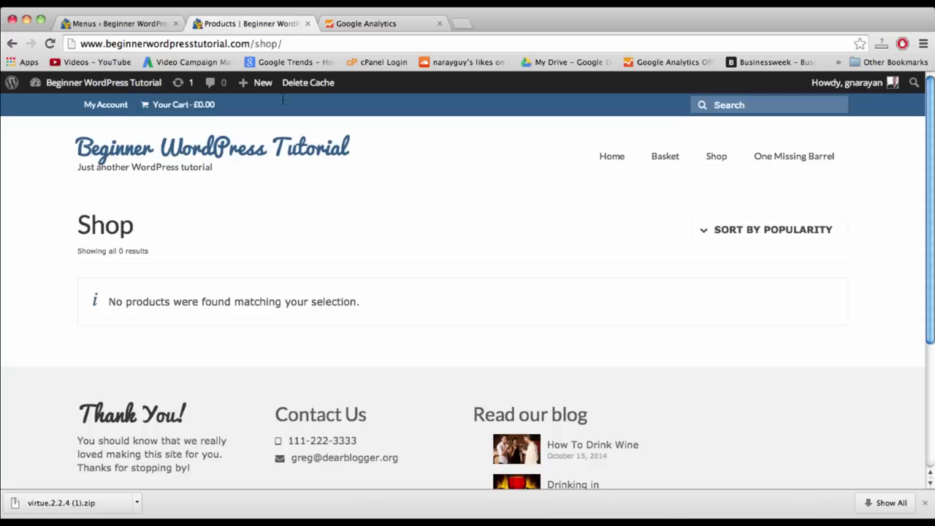
click(662, 156)
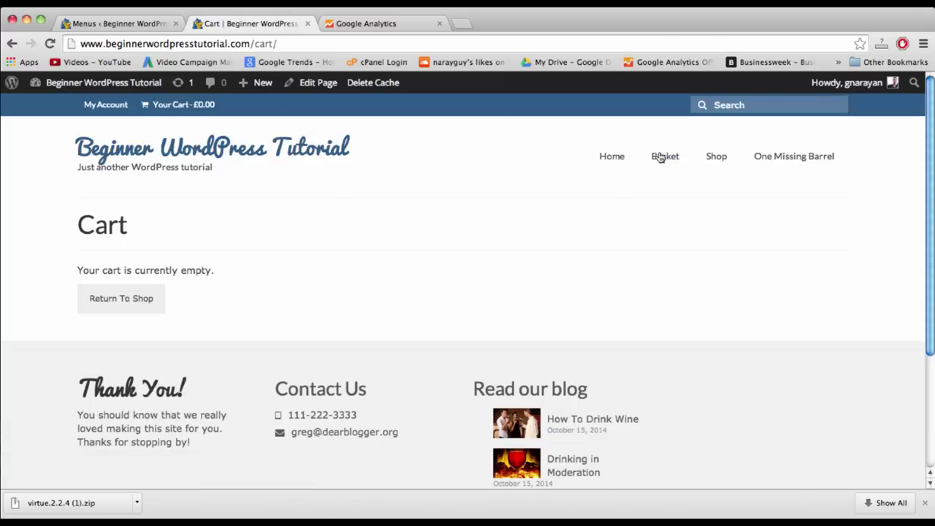
click(715, 157)
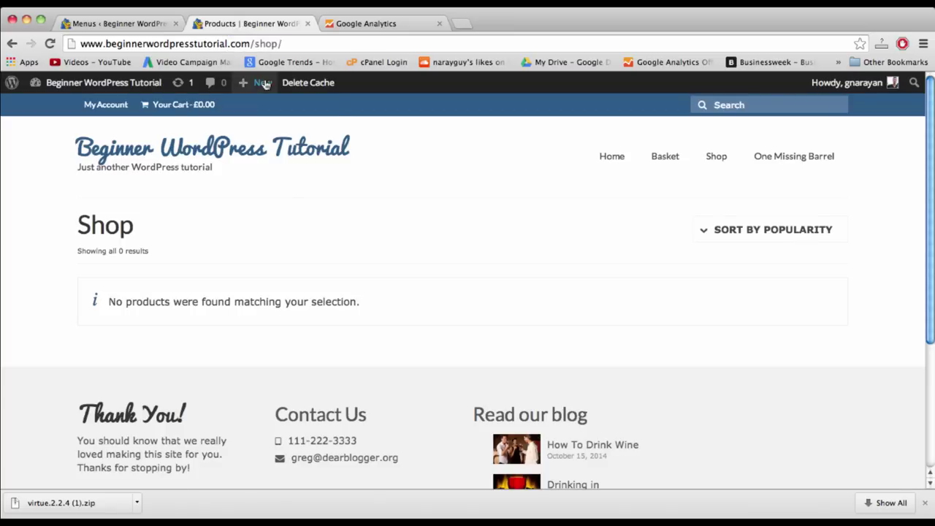
mouse_move(255, 81)
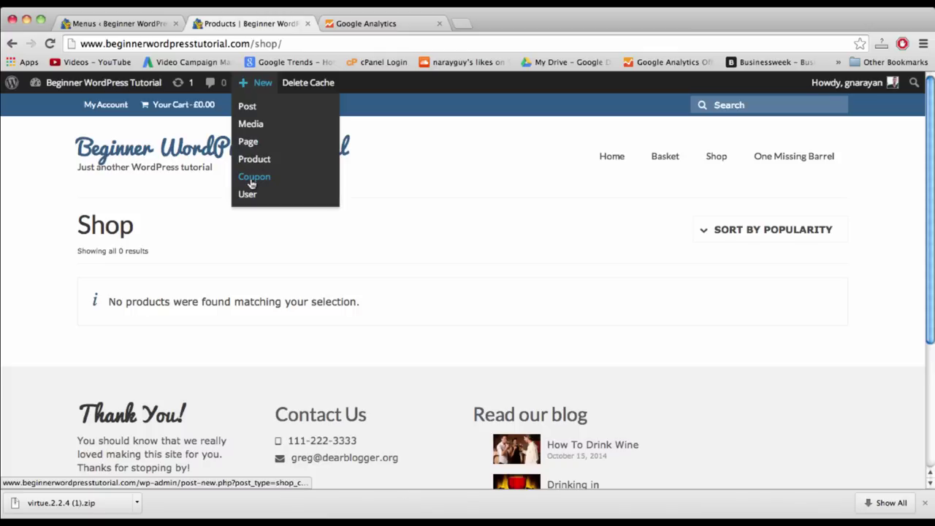
- Add a new product titled 'Sancerre 2007 Rose' with the description 'About this product...'
click(253, 160)
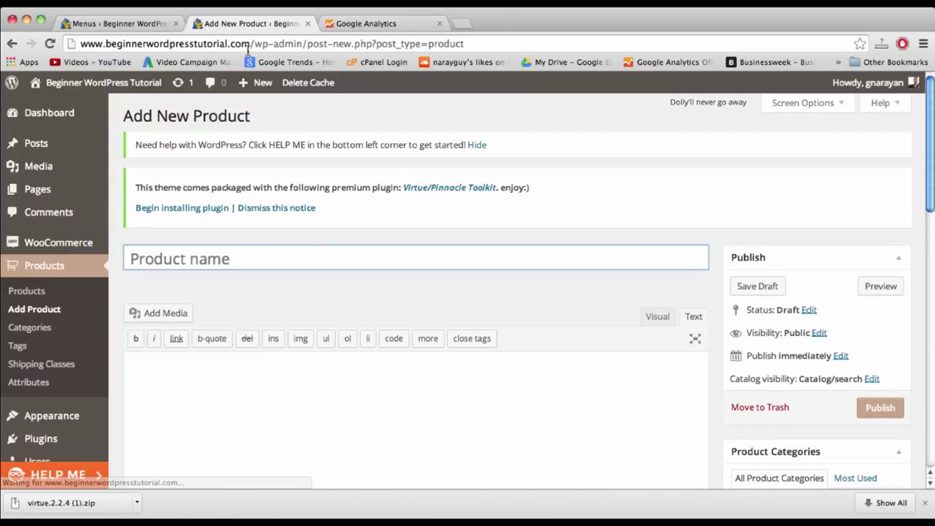
text(Sanc)
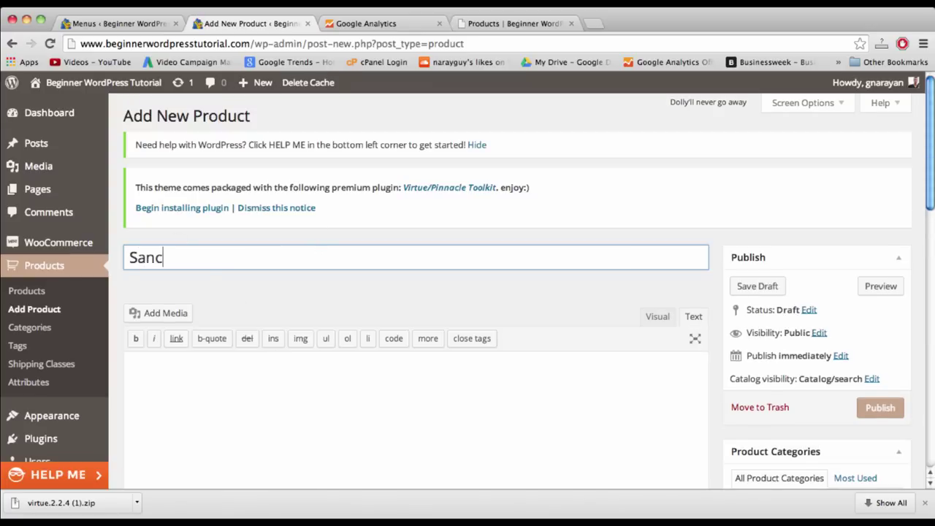
text(erre 2007 )
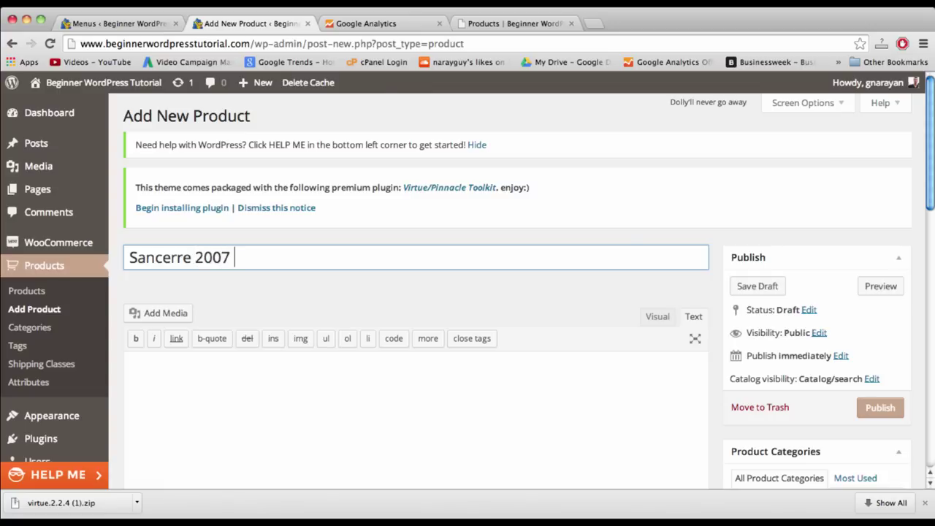
text(Rose)
click(368, 359)
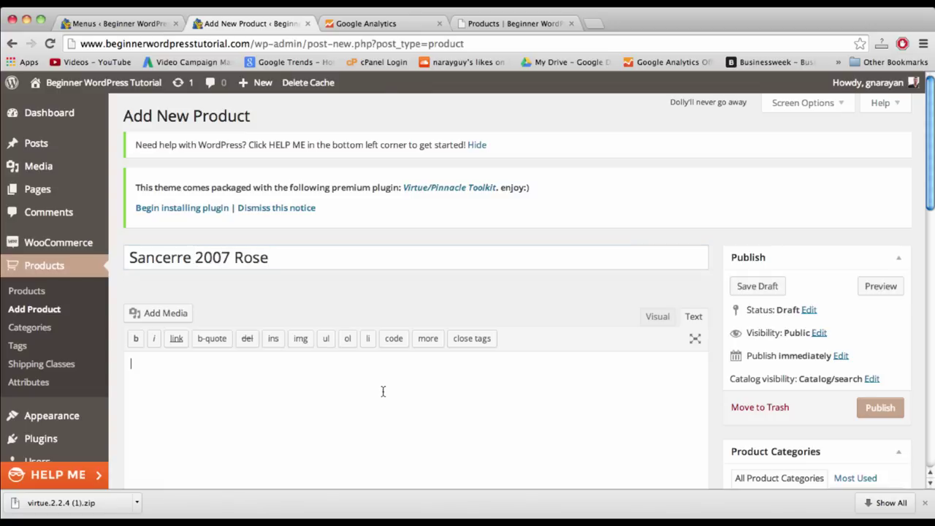
scroll(379, 387, down, 2)
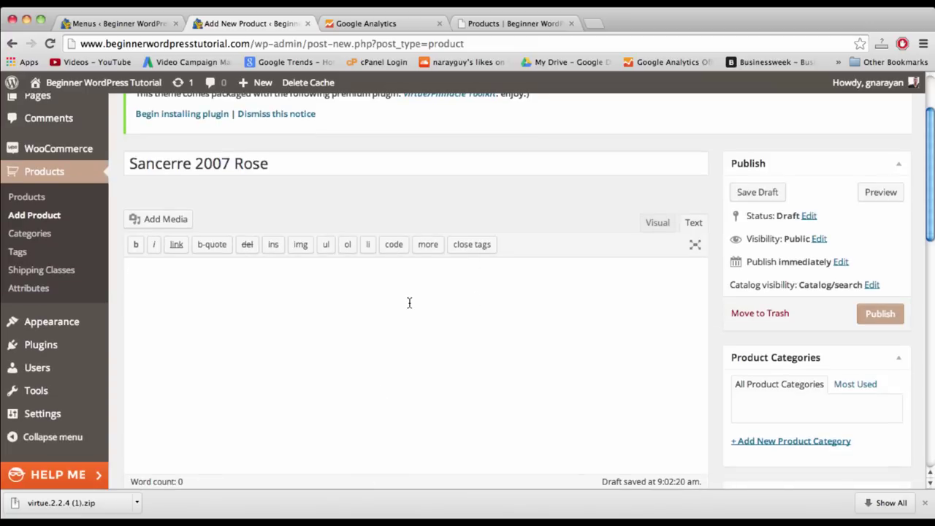
scroll(408, 302, down, 3)
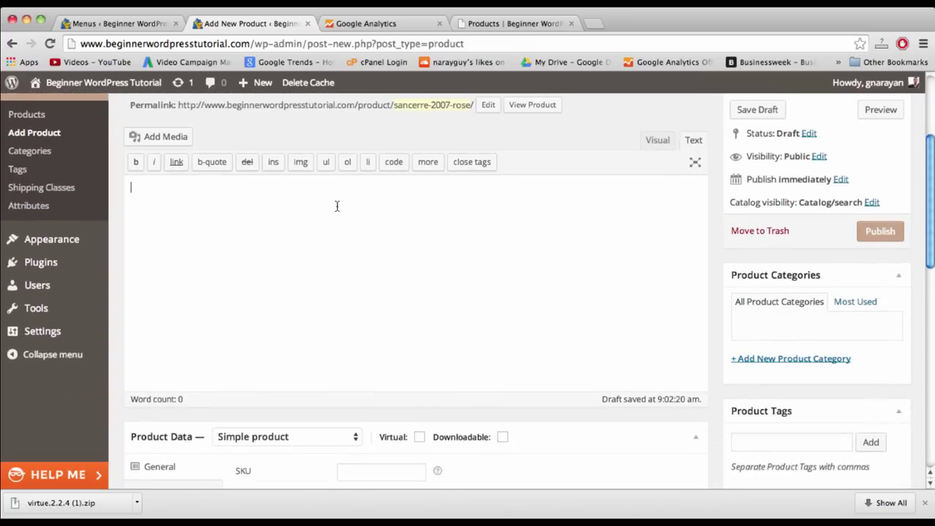
text(About this product...)
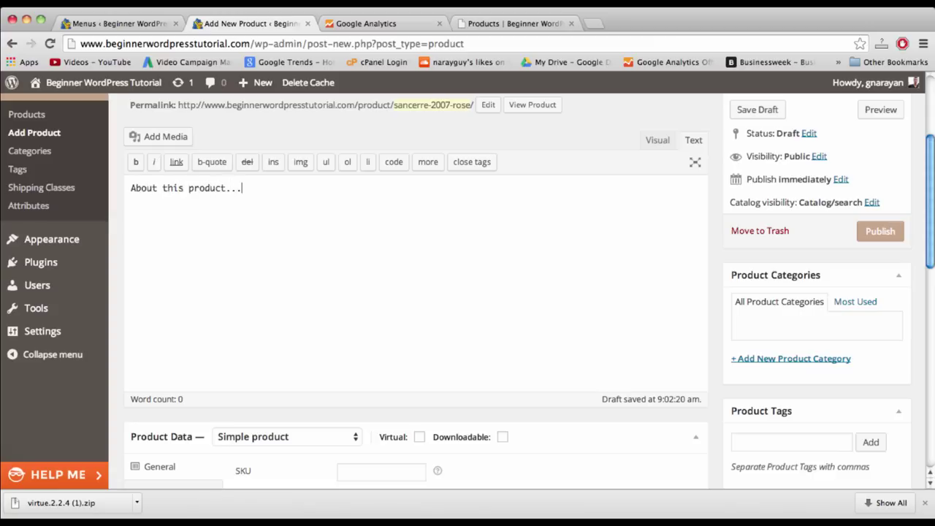
scroll(746, 299, down, 4)
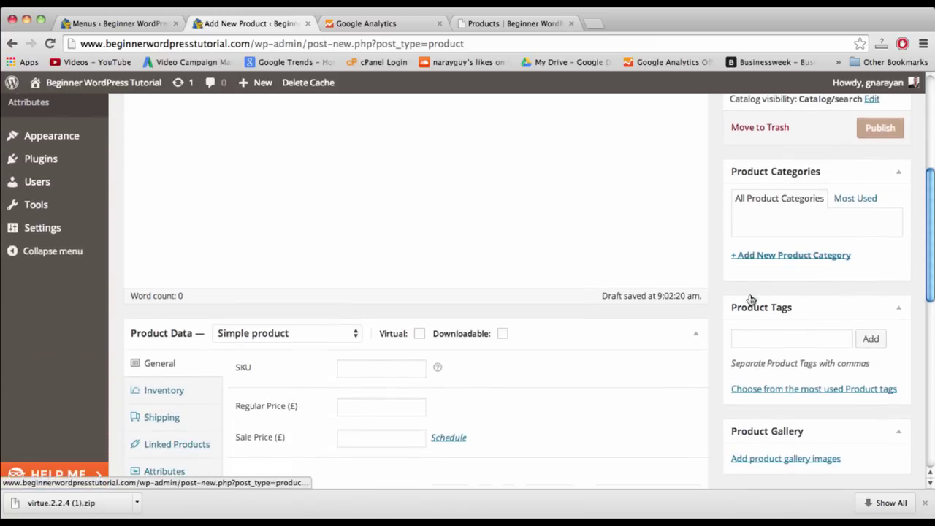
scroll(647, 342, down, 3)
scroll(475, 298, up, 10)
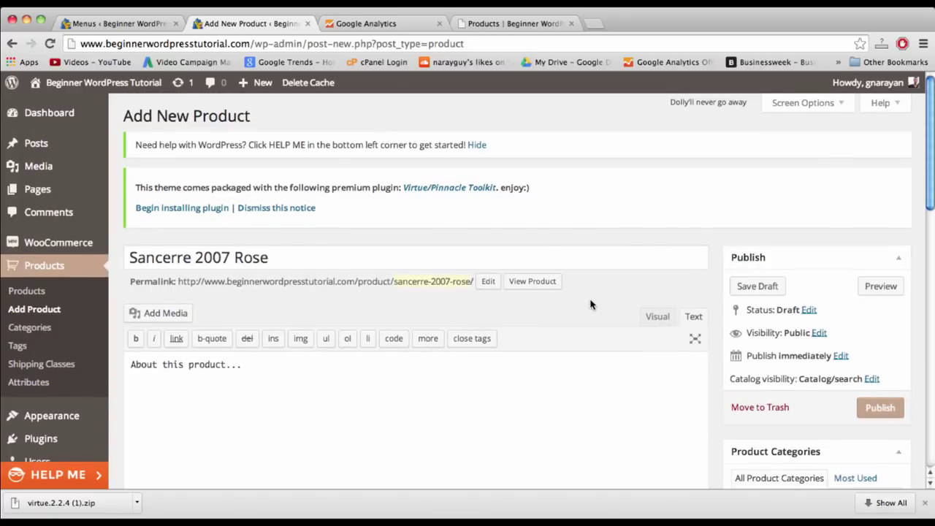
scroll(591, 304, down, 3)
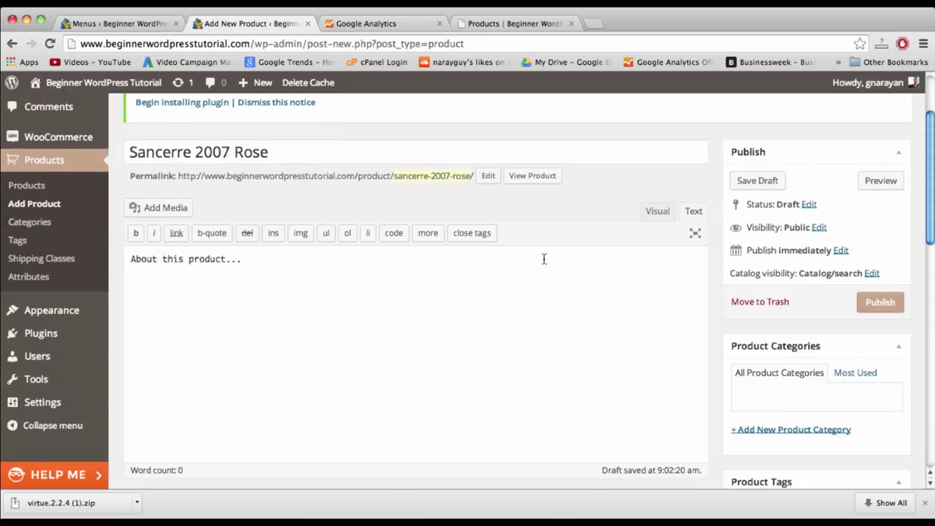
scroll(543, 258, down, 4)
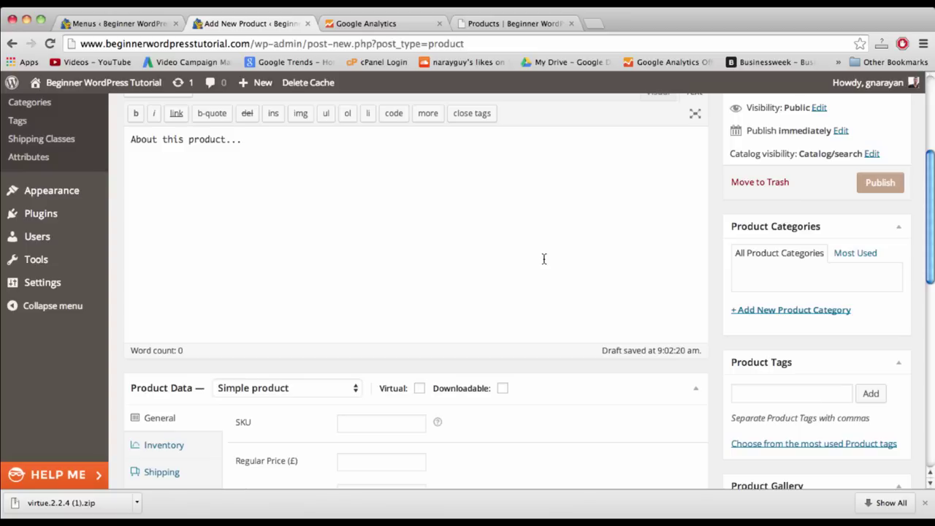
scroll(709, 257, down, 4)
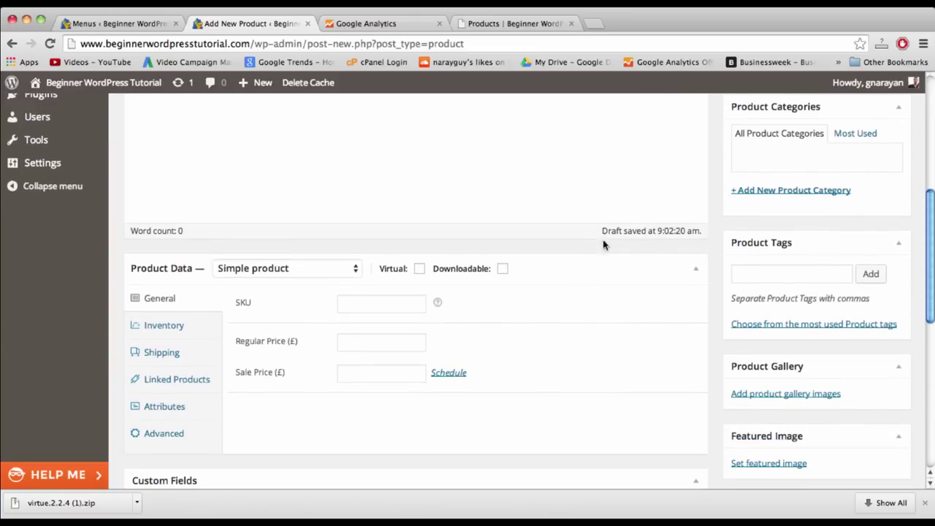
- Keep Sancerre 2007 Rose a simple product, neither virtual nor downloadable
click(280, 273)
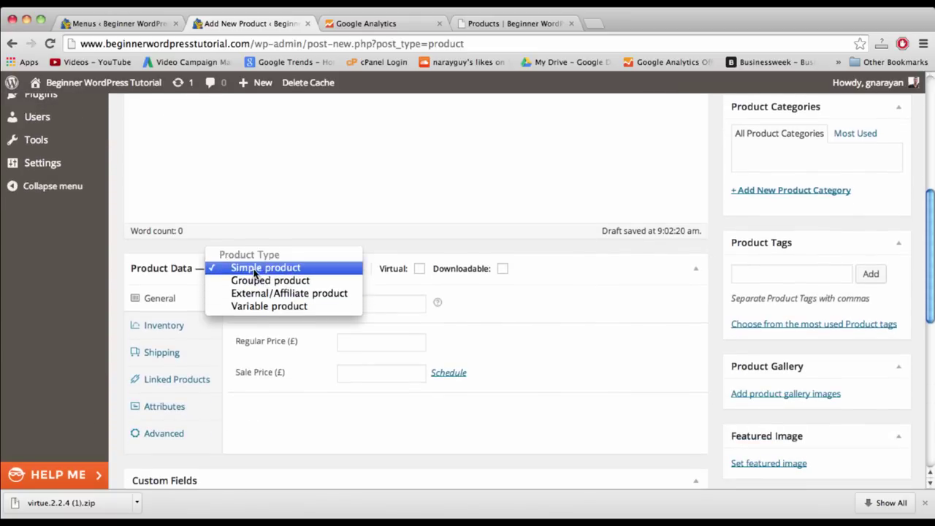
click(256, 267)
click(420, 268)
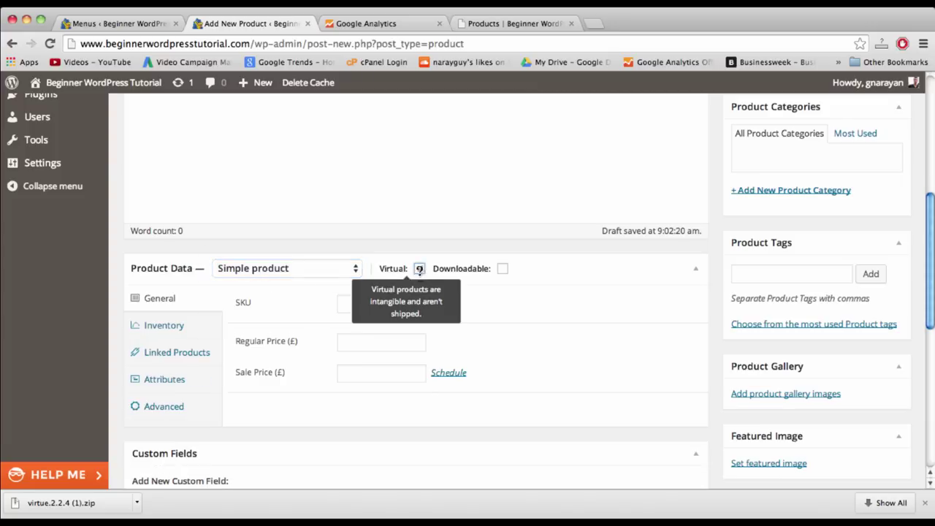
click(501, 269)
click(501, 269)
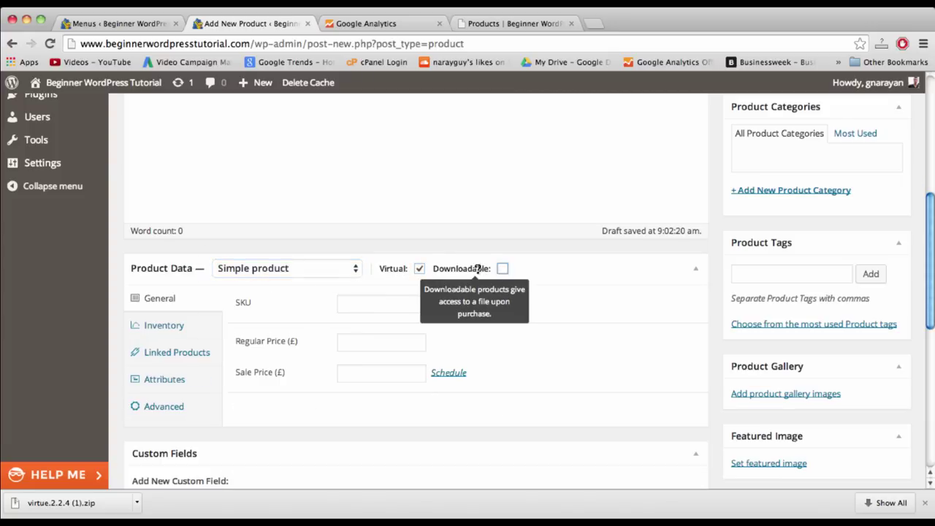
click(419, 269)
- Enter SKU N/A and regular price 15.99, then bring up the featured image picker
click(355, 302)
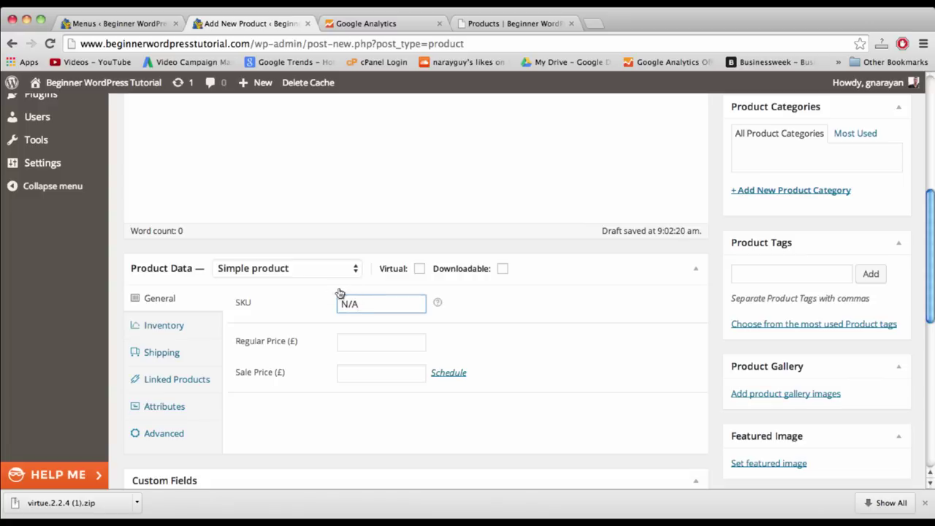
click(374, 357)
click(372, 343)
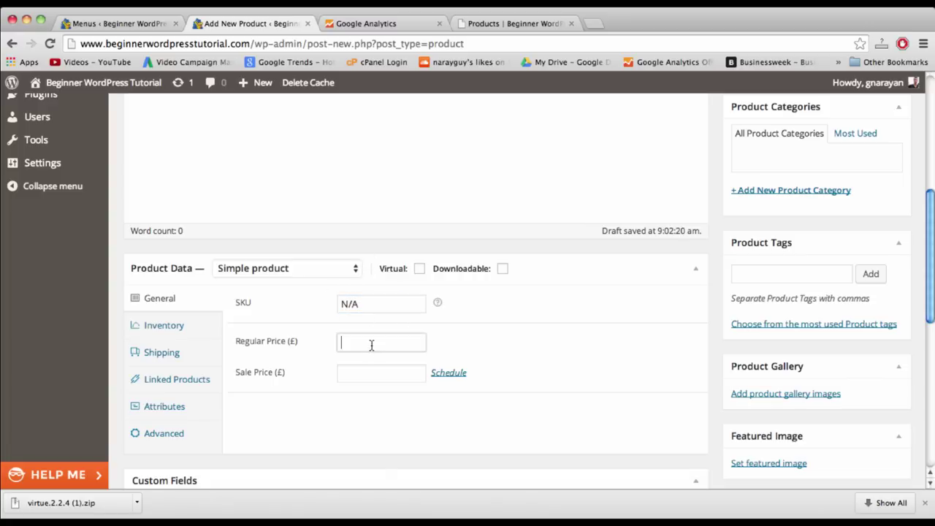
mouse_move(436, 306)
text(15.99)
click(372, 373)
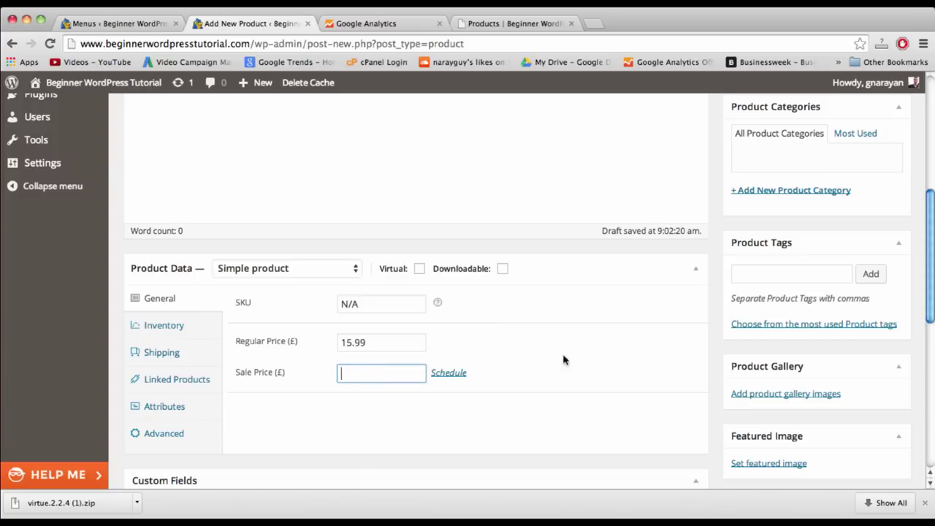
scroll(584, 359, down, 2)
click(766, 381)
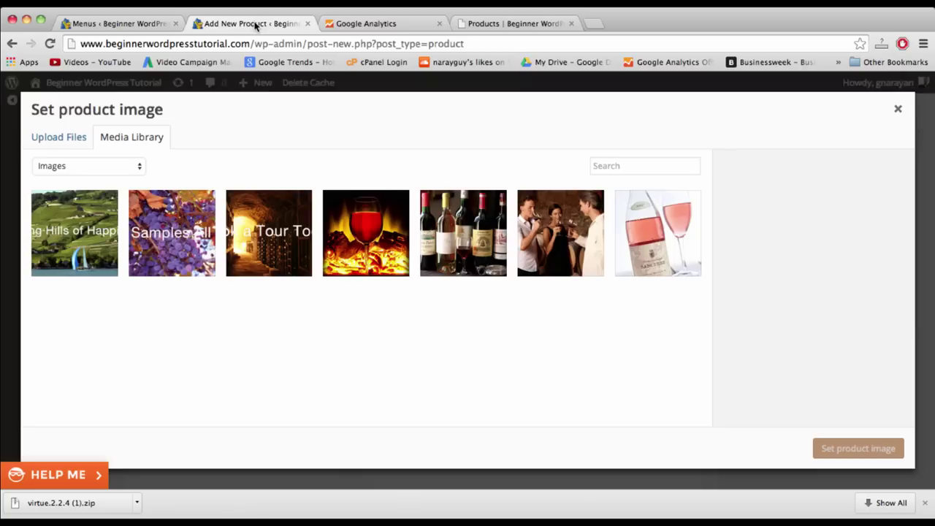
- Set the rosé wine photo as the product image
click(663, 242)
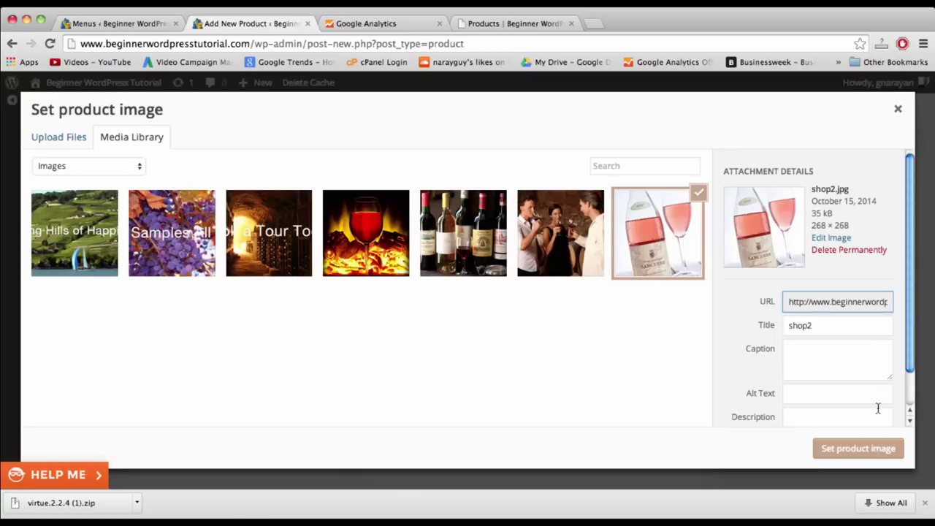
click(858, 449)
scroll(628, 394, down, 3)
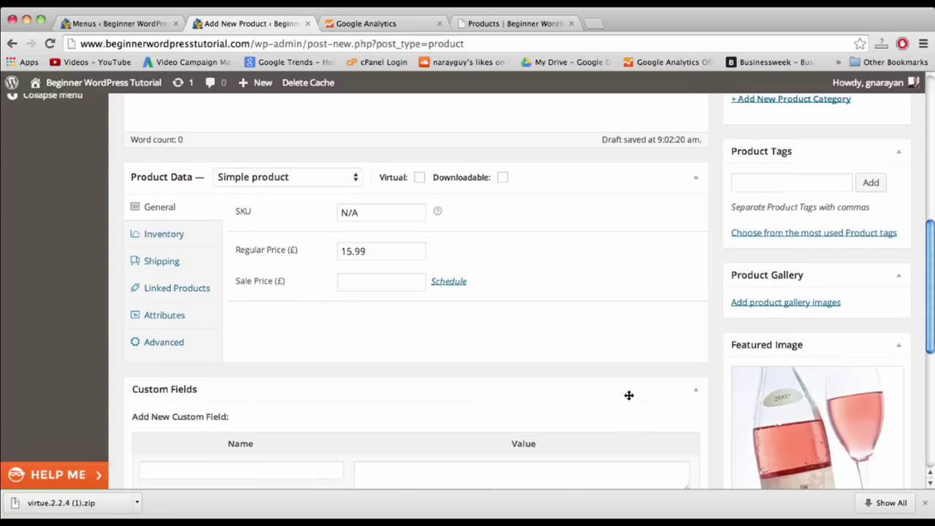
scroll(628, 398, down, 5)
scroll(628, 397, up, 15)
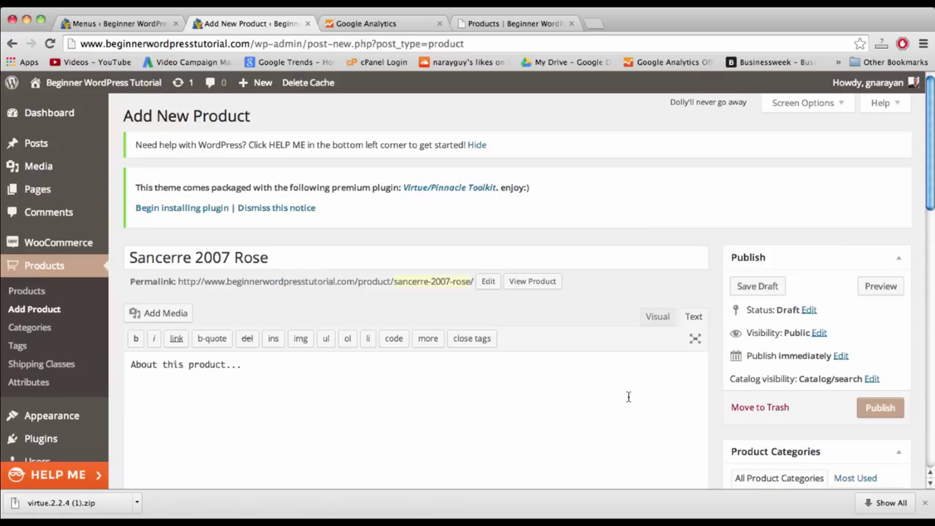
scroll(628, 394, down, 15)
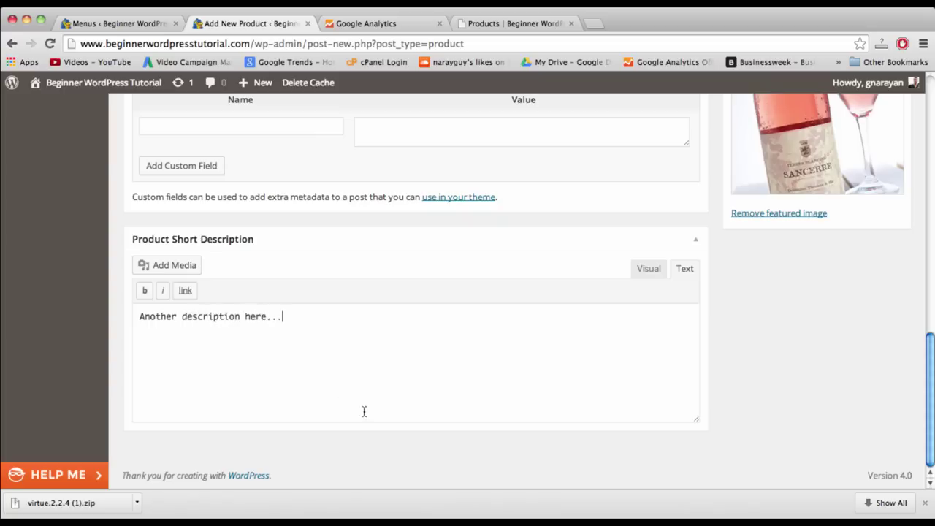
scroll(240, 285, up, 15)
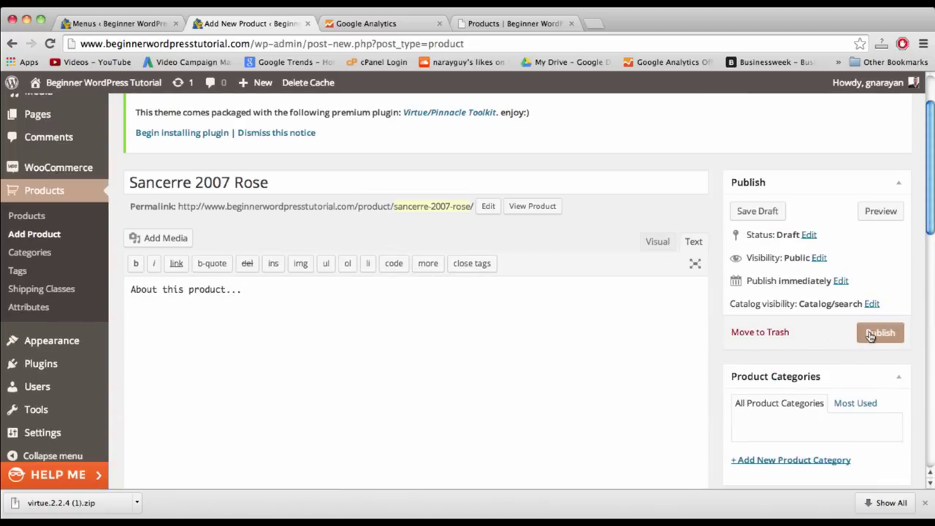
scroll(804, 375, down, 2)
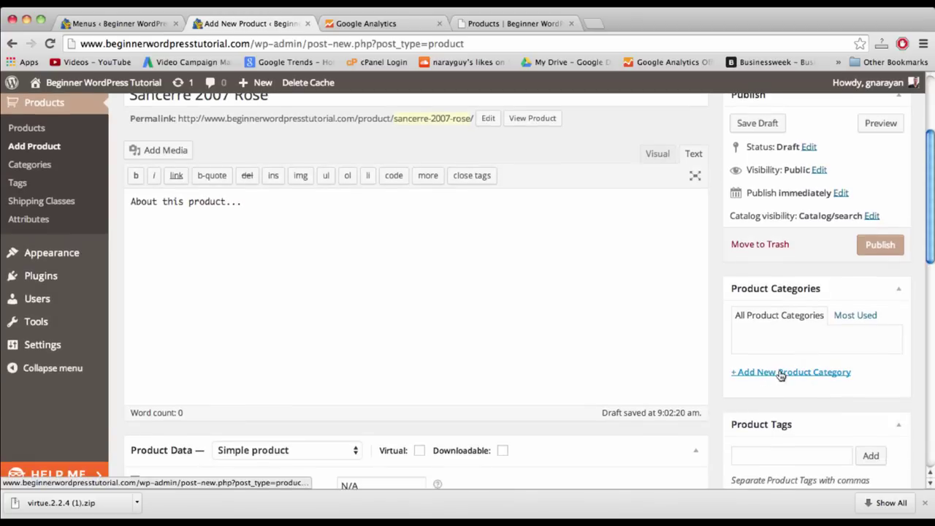
- Add a ticked Rose product category and publish Sancerre 2007 Rose
click(776, 375)
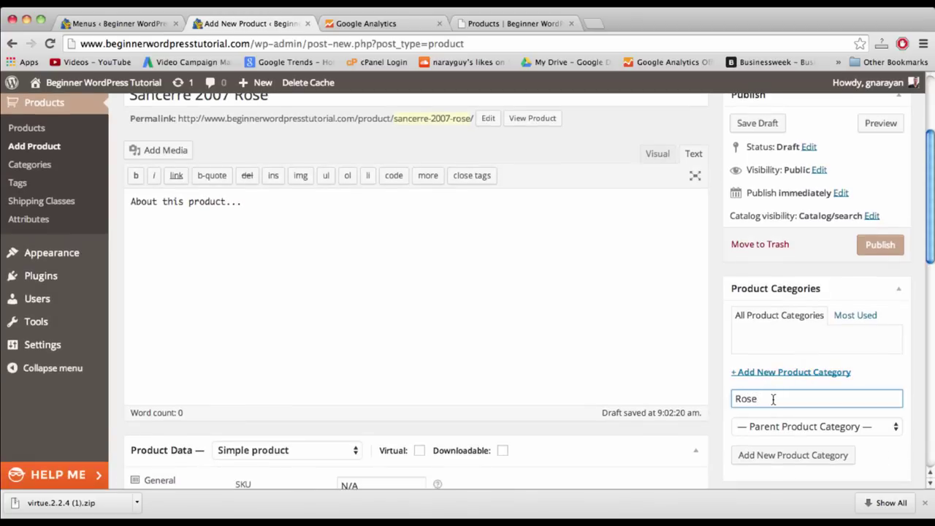
click(802, 463)
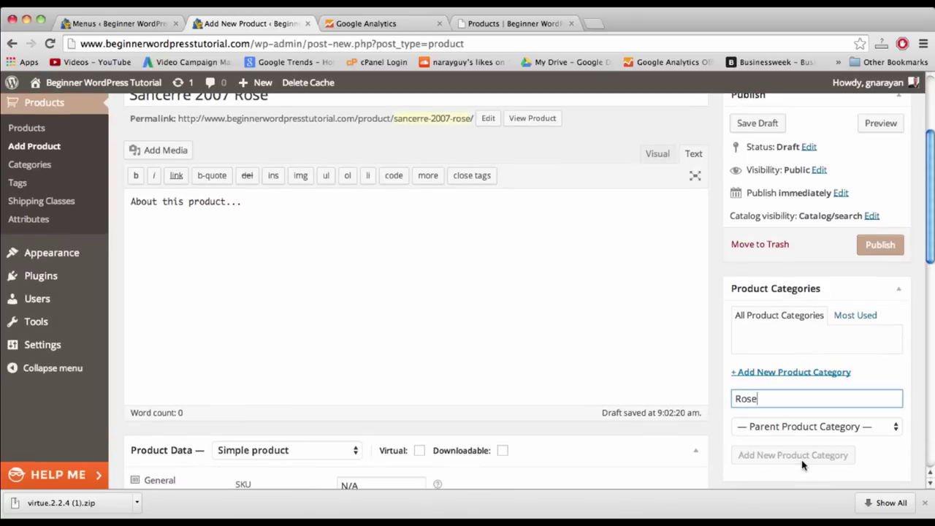
click(886, 249)
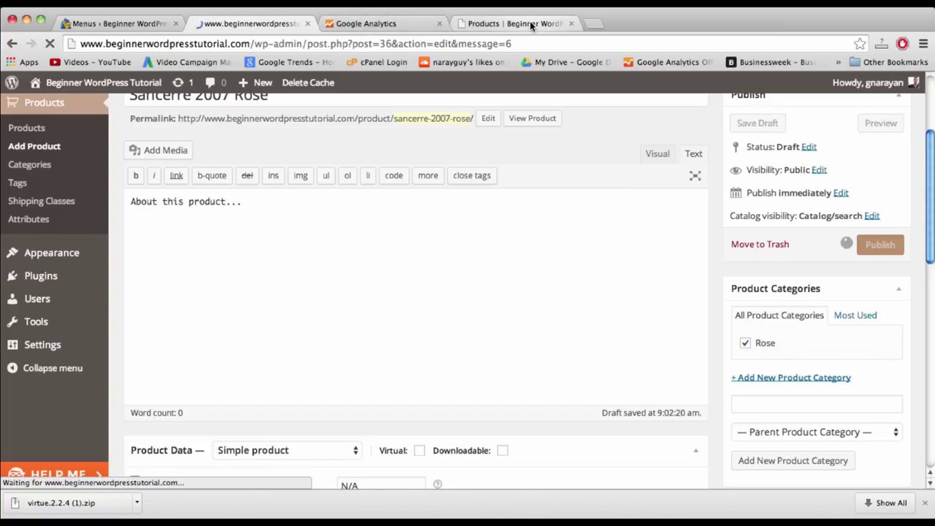
key(super+1)
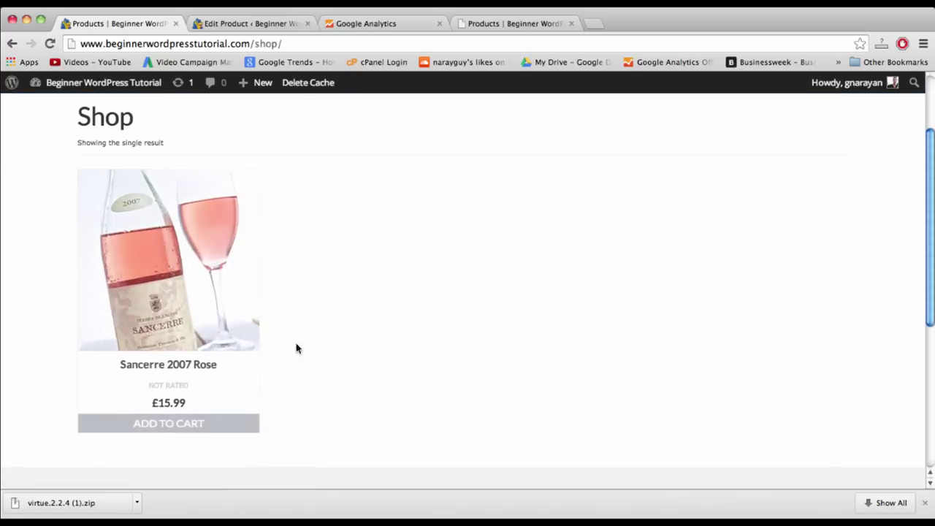
scroll(210, 354, down, 5)
scroll(211, 352, up, 10)
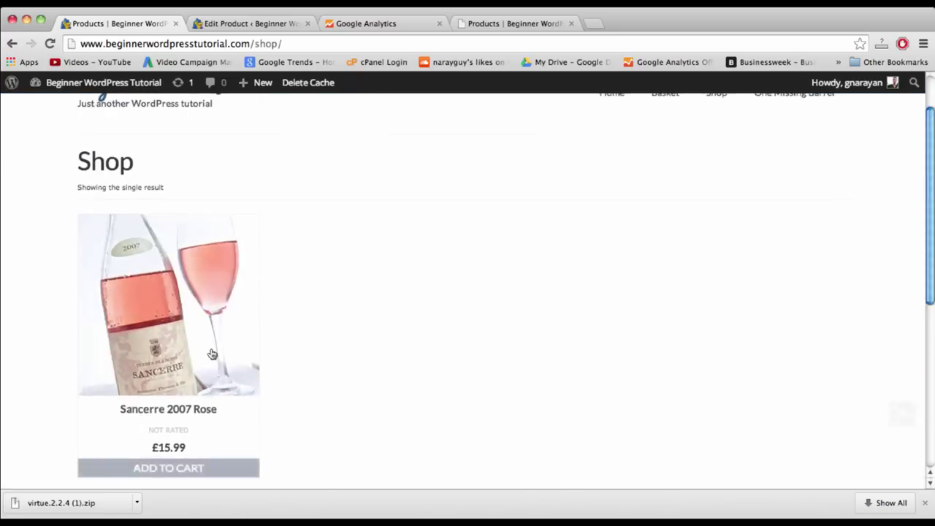
scroll(187, 487, down, 3)
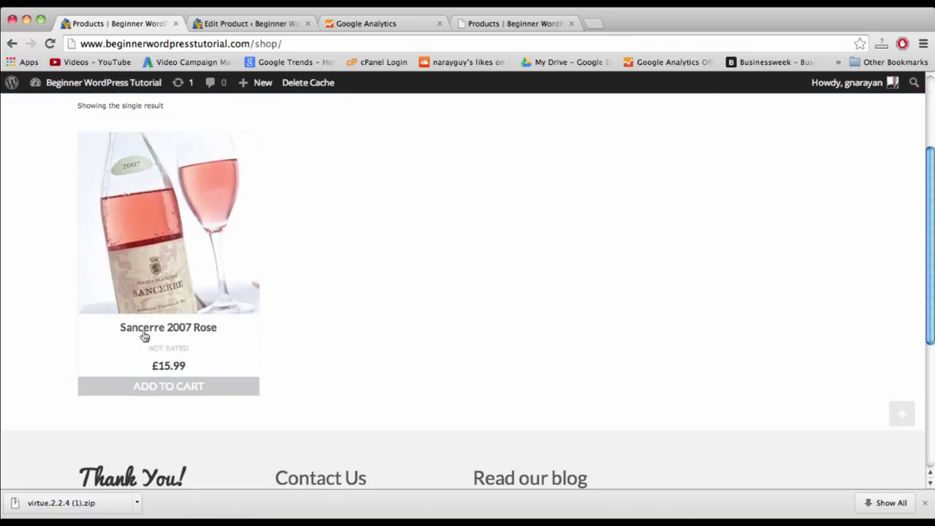
scroll(160, 365, up, 4)
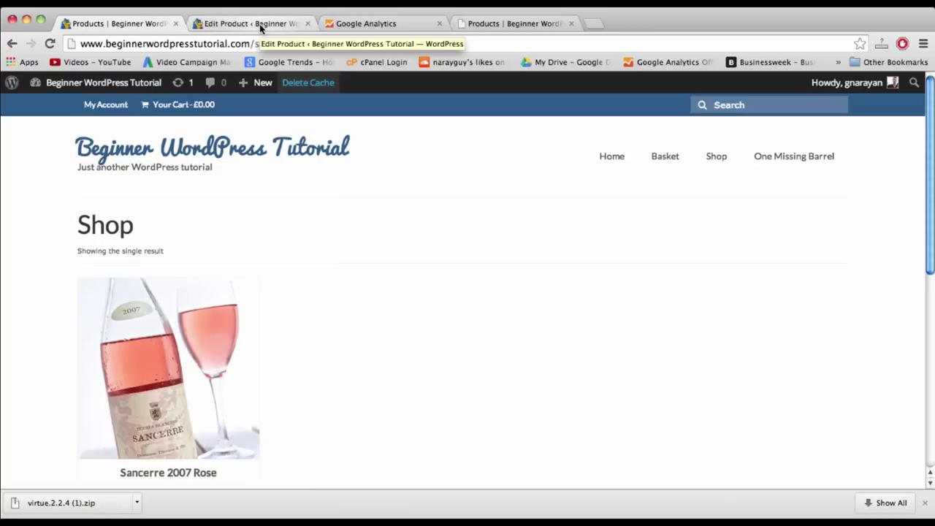
click(260, 26)
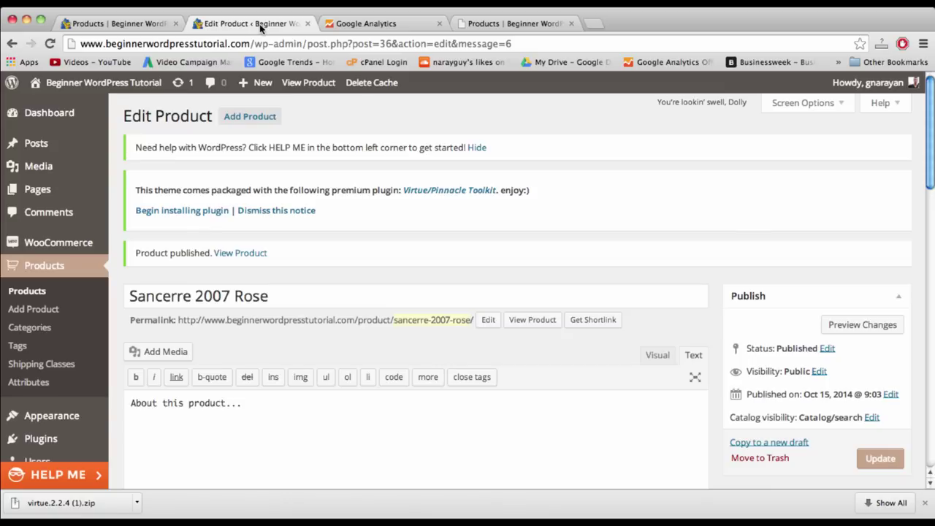
- Create a product draft titled 'How To Drink Wine' with the description 'How to drink great wine!'
click(264, 119)
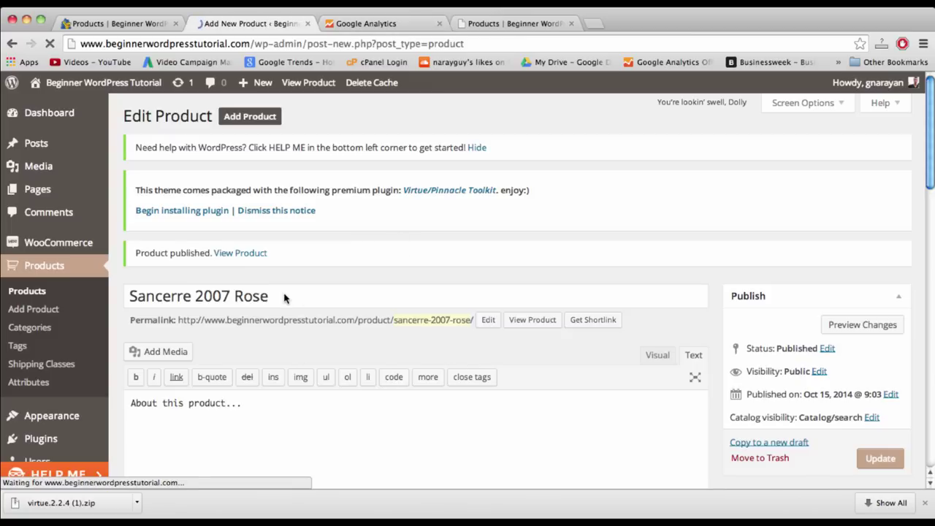
text(How )
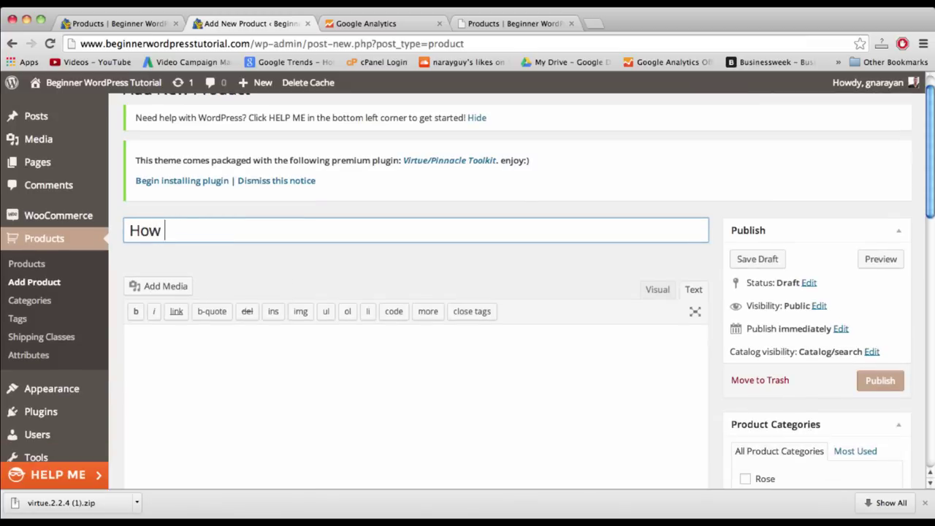
text(To Drink Wine)
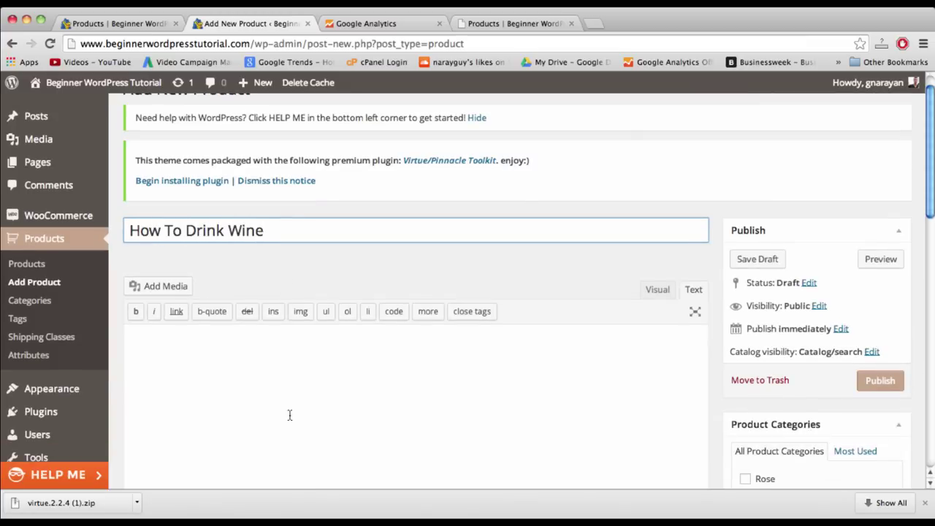
click(289, 427)
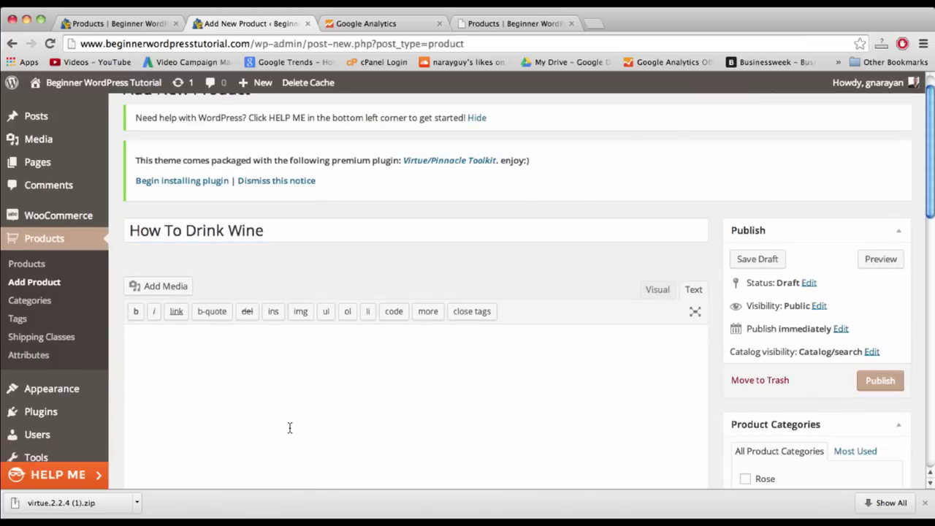
key(BackSpace)
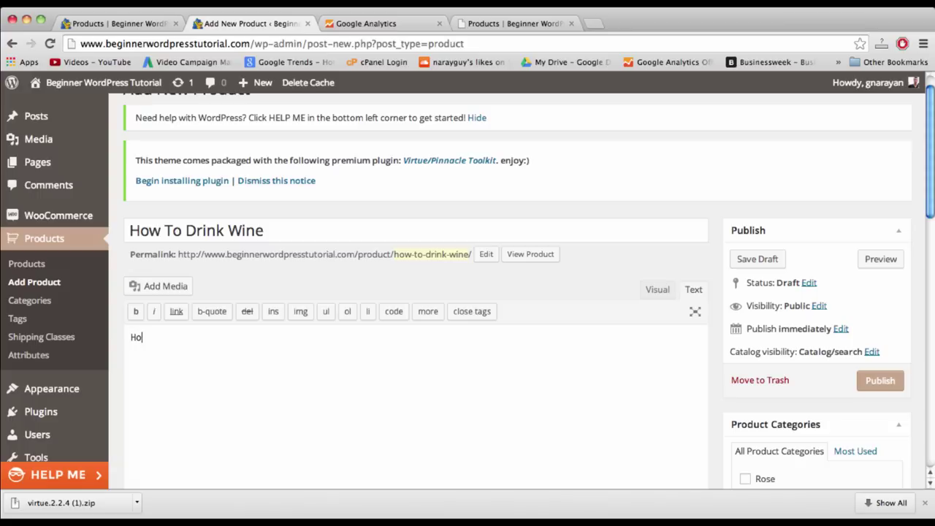
text(ot drink great wine!)
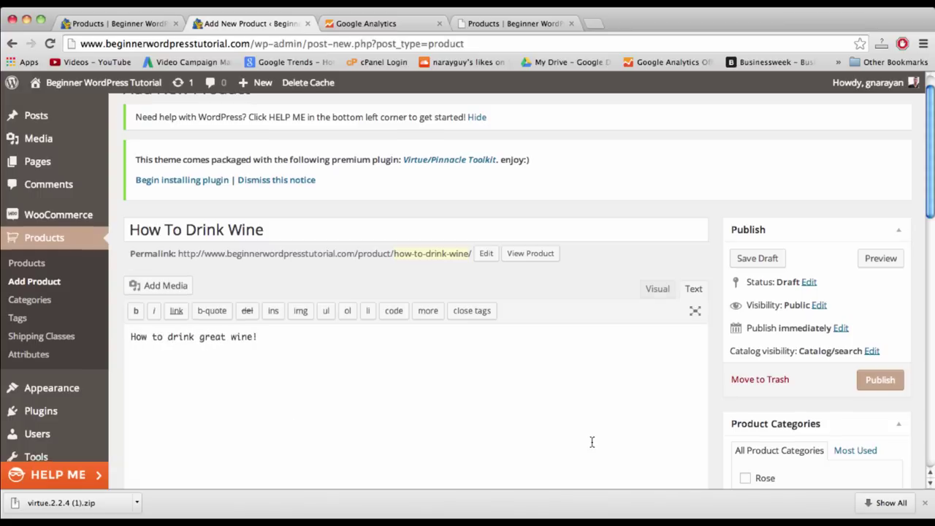
scroll(589, 441, down, 5)
- Mark How To Drink Wine as virtual and downloadable and add a downloadable file slot
click(418, 257)
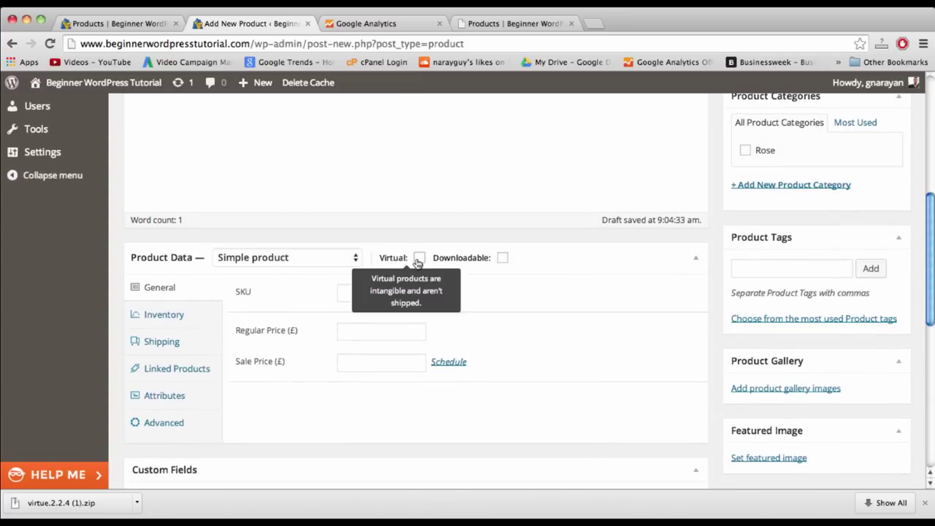
mouse_move(502, 261)
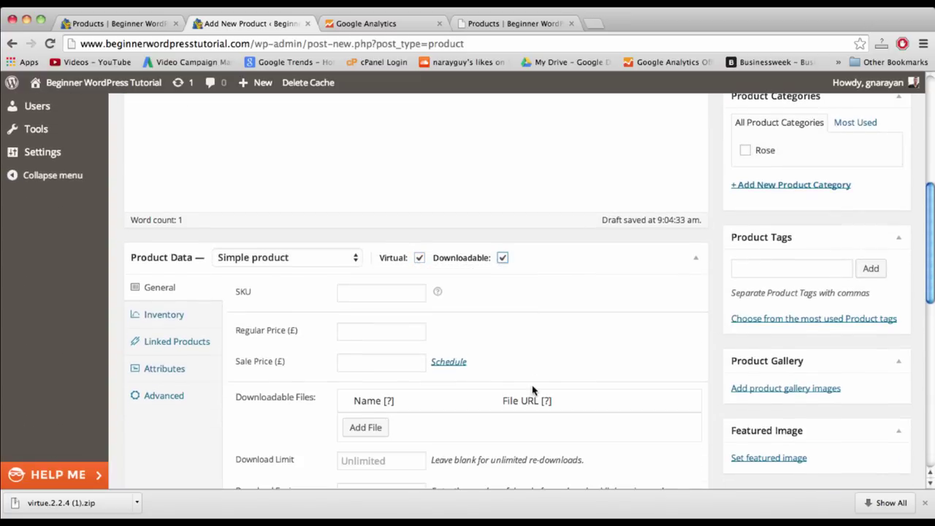
scroll(532, 392, down, 4)
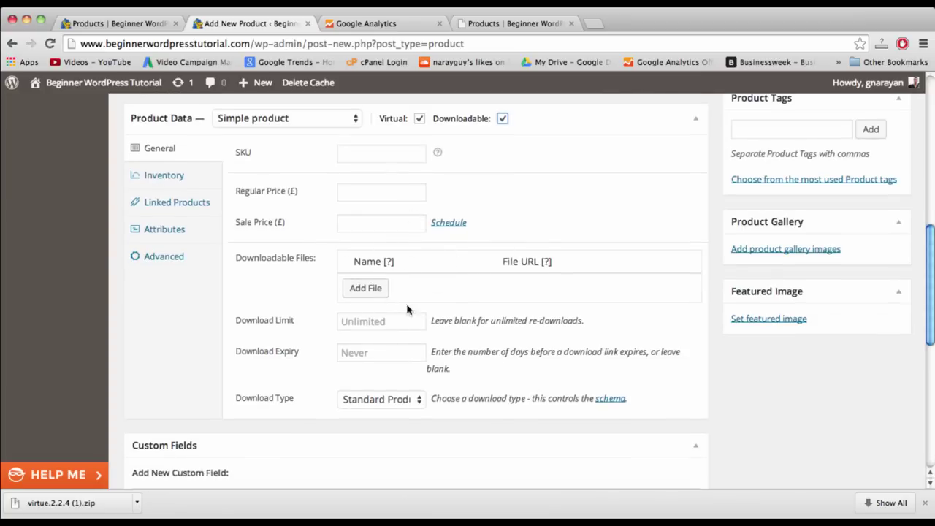
click(360, 293)
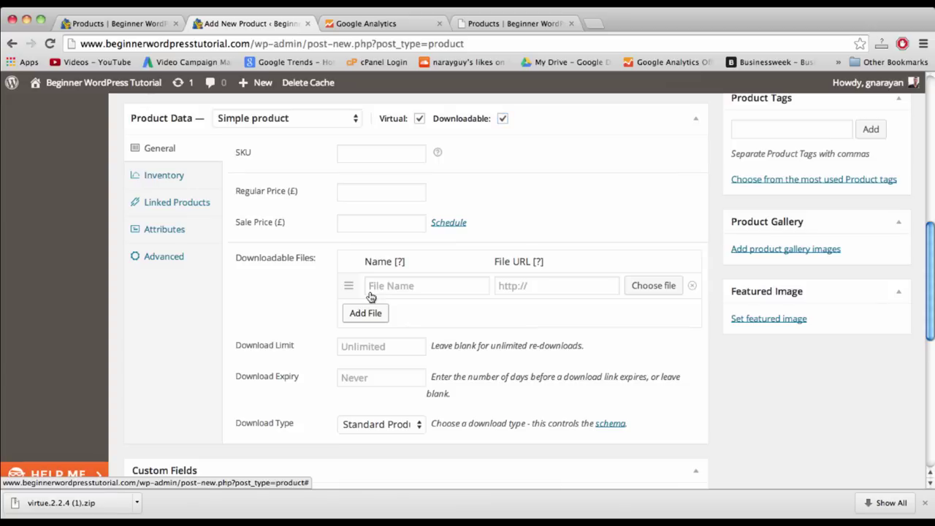
click(413, 284)
click(530, 284)
click(446, 284)
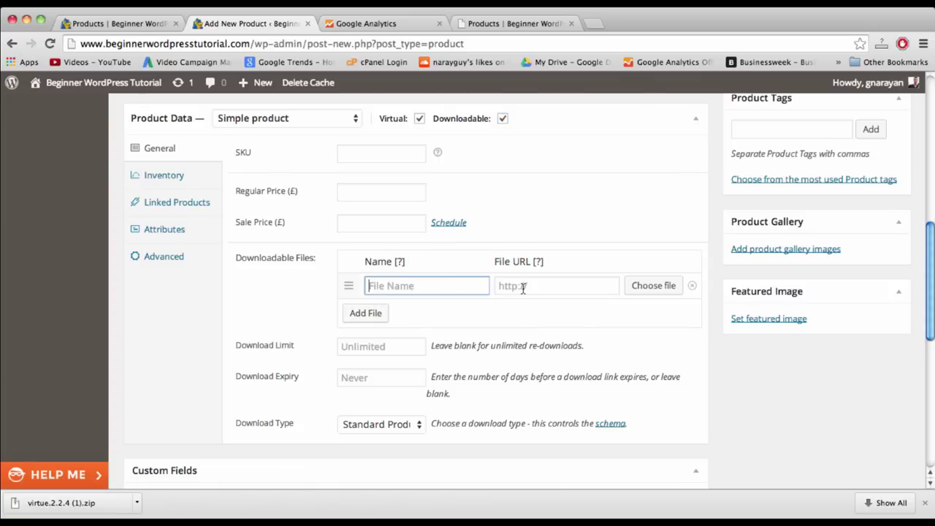
click(526, 286)
click(460, 287)
- Enter SKU N/A and regular price 39.99
click(354, 161)
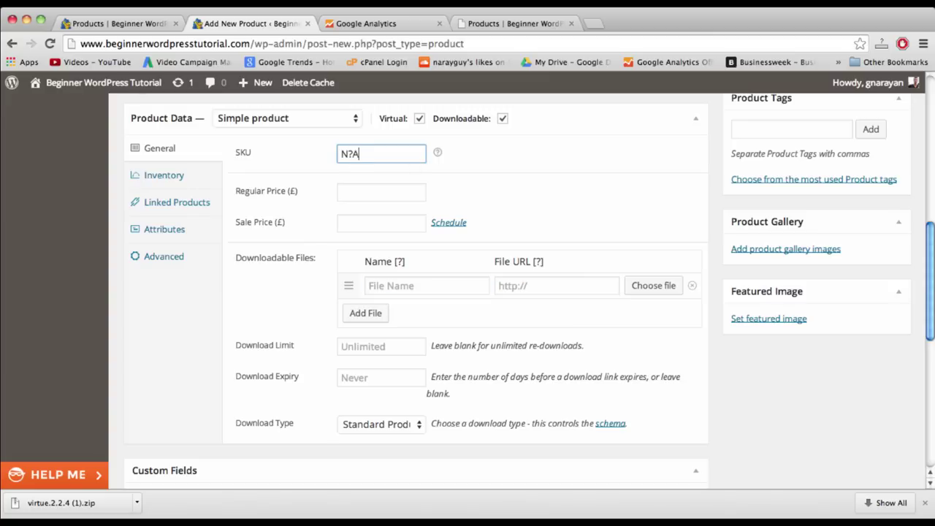
click(364, 190)
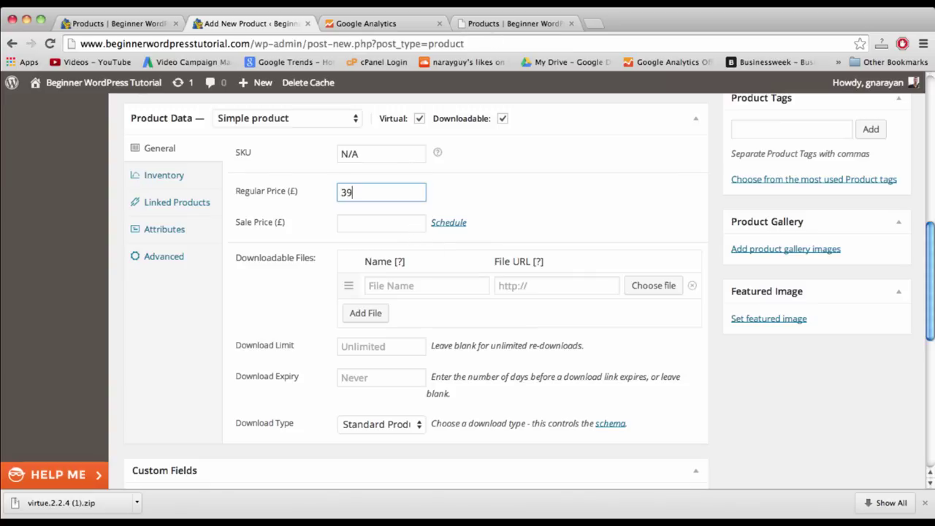
click(386, 231)
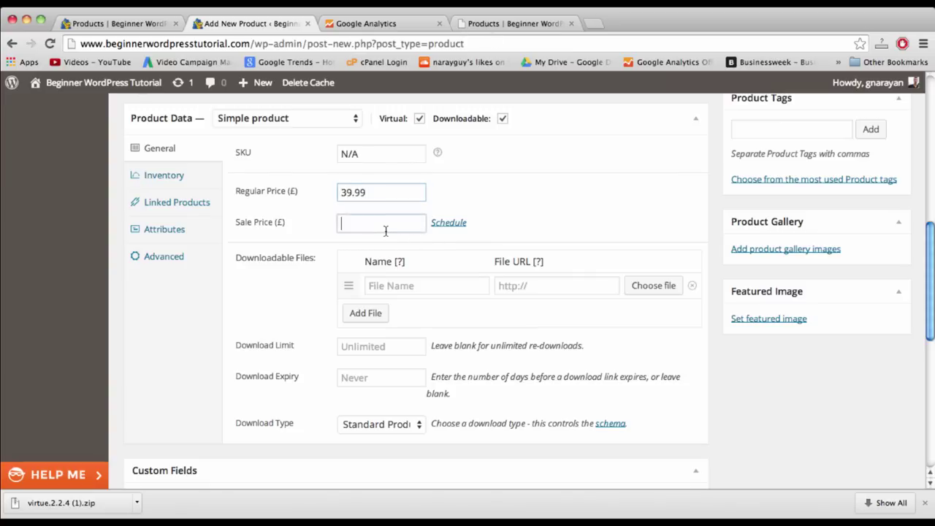
- Set the shop1 wine-tasting photo as the product image
click(772, 319)
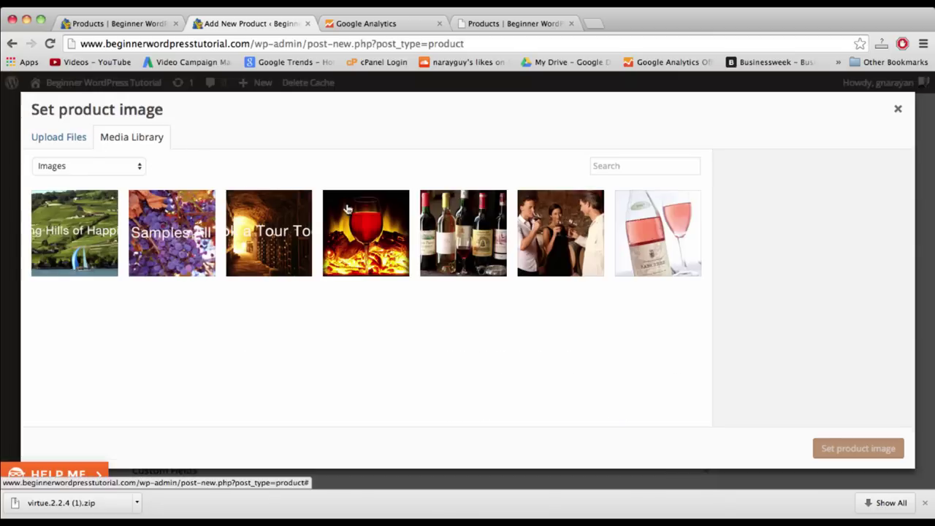
click(559, 231)
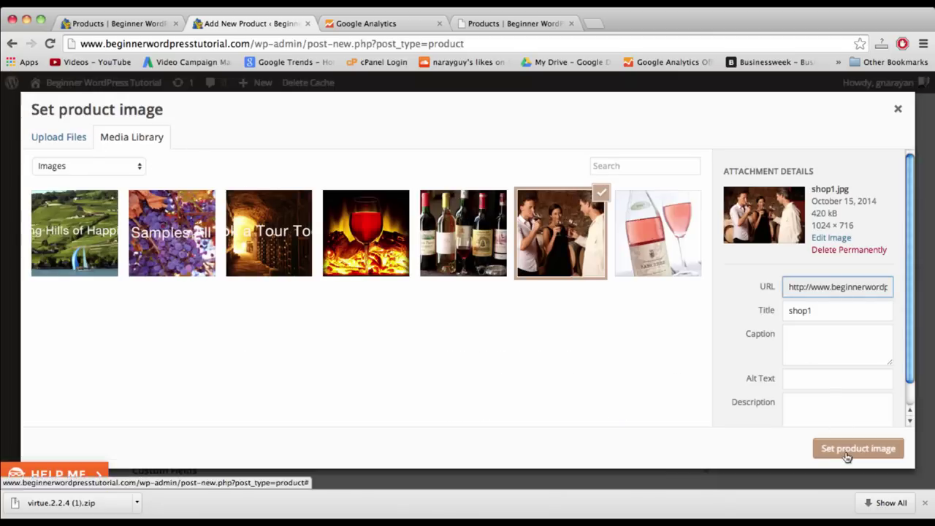
click(844, 449)
scroll(809, 381, up, 15)
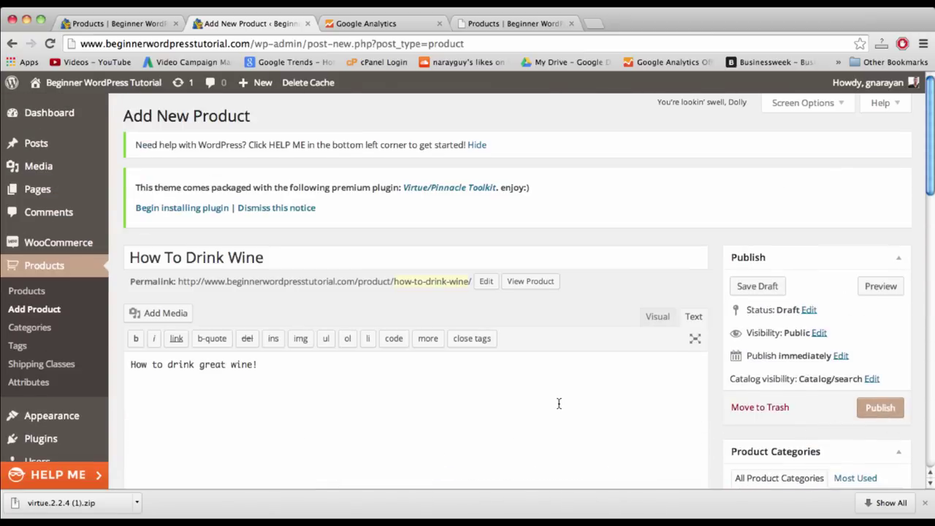
scroll(557, 402, down, 15)
scroll(559, 406, down, 5)
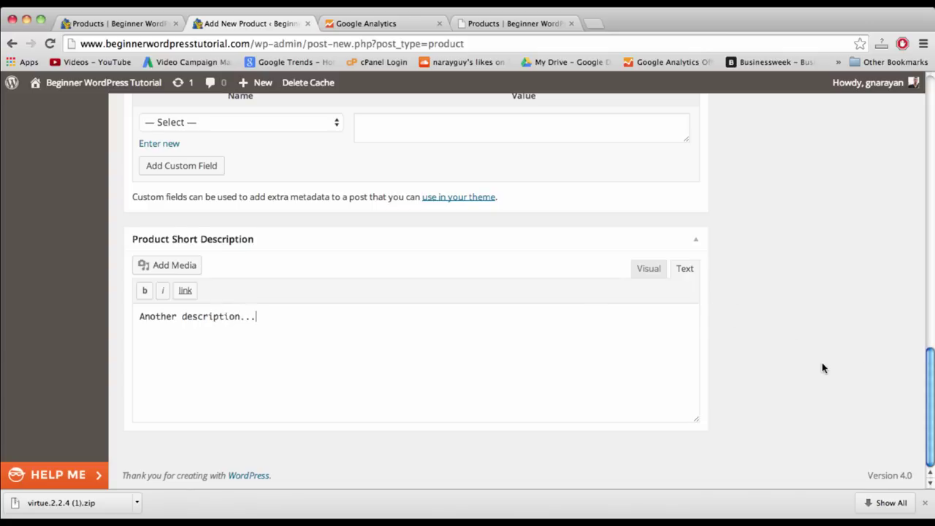
scroll(821, 362, up, 15)
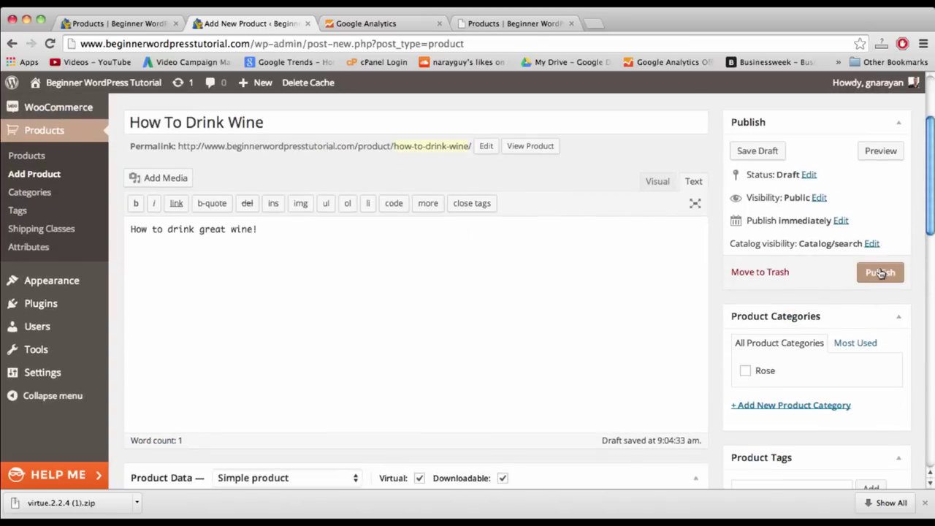
- Add a ticked Wine Tips product category and publish How To Drink Wine
click(796, 407)
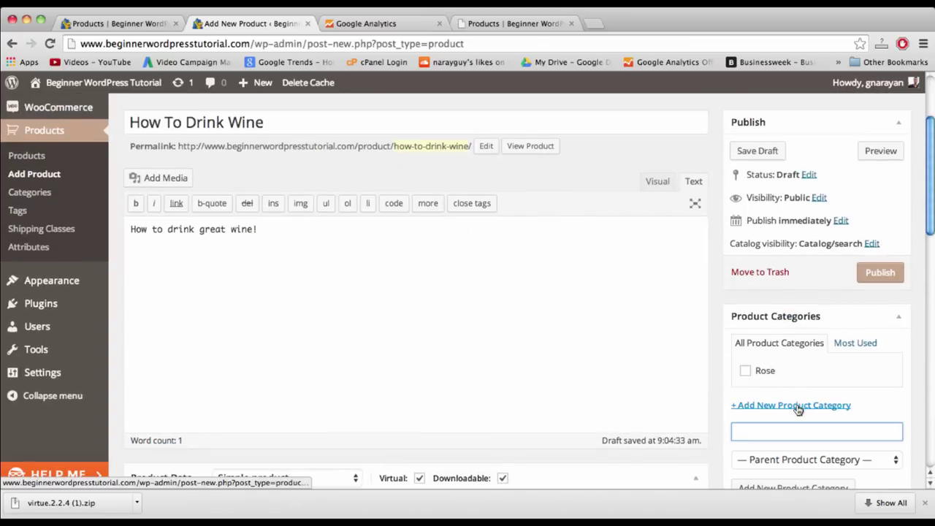
text(Wine)
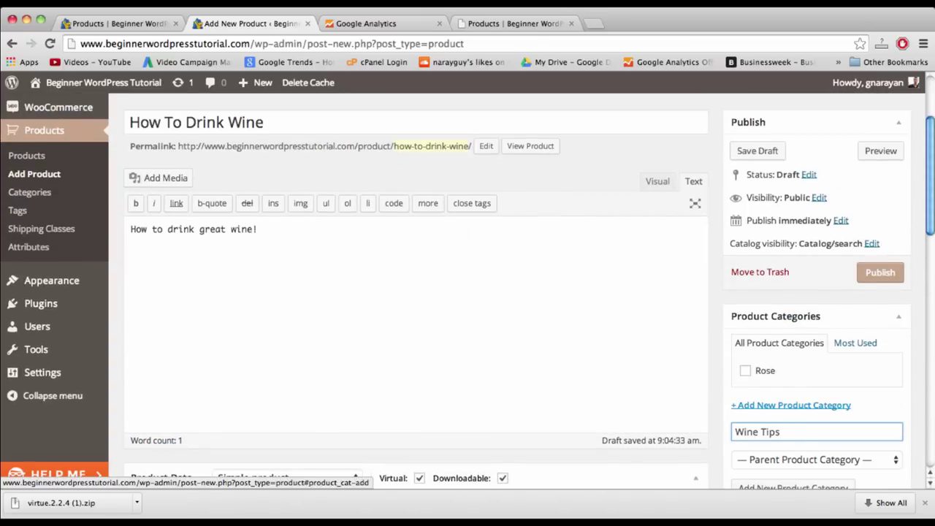
text( Tips)
scroll(793, 409, down, 3)
click(764, 407)
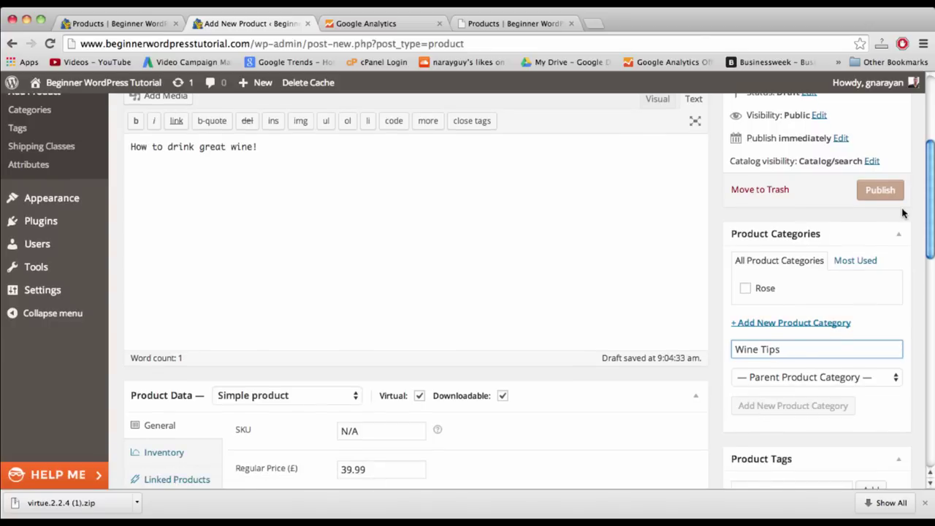
click(881, 190)
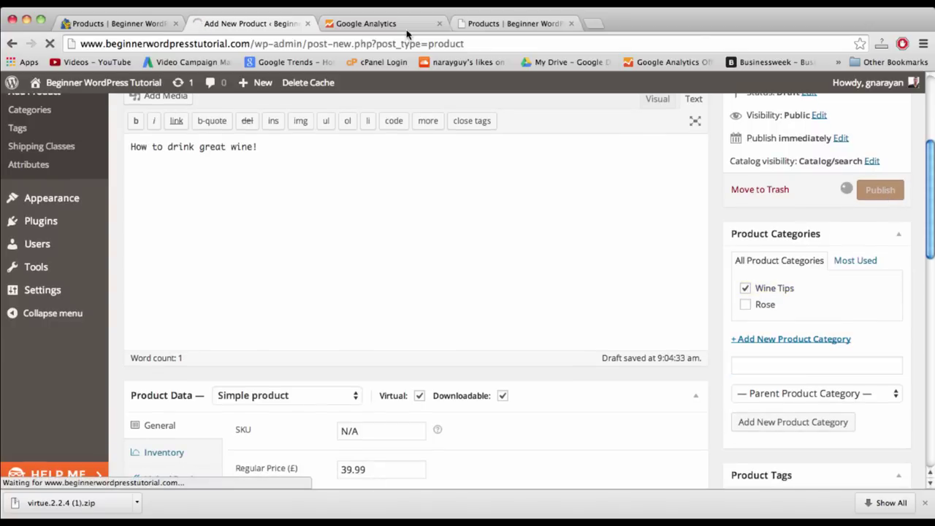
- Reload the Shop page and check How To Drink Wine listed at £20.00 beside Sancerre 2007 Rose
click(501, 29)
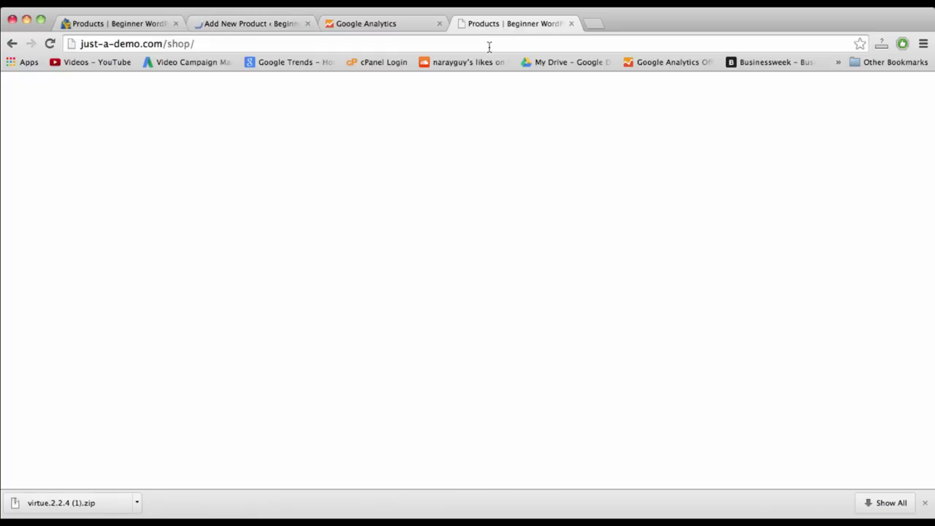
click(489, 46)
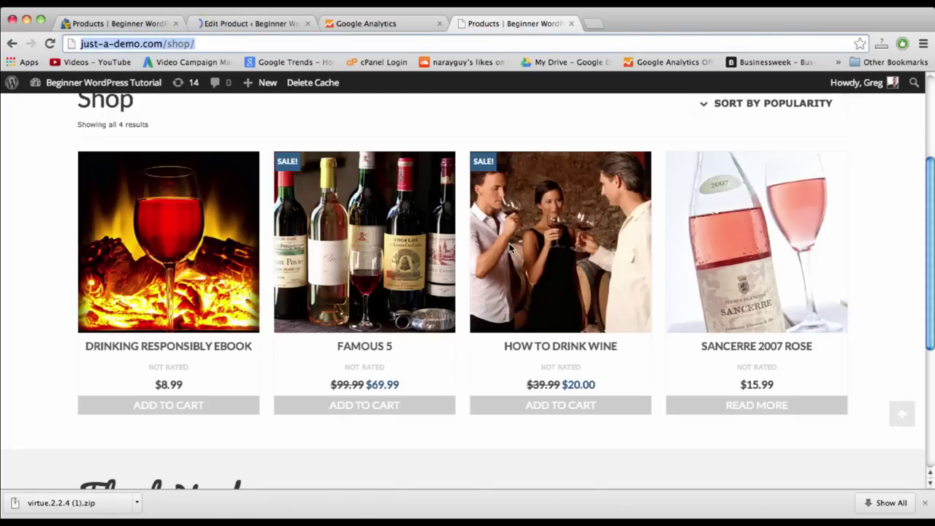
scroll(510, 249, up, 3)
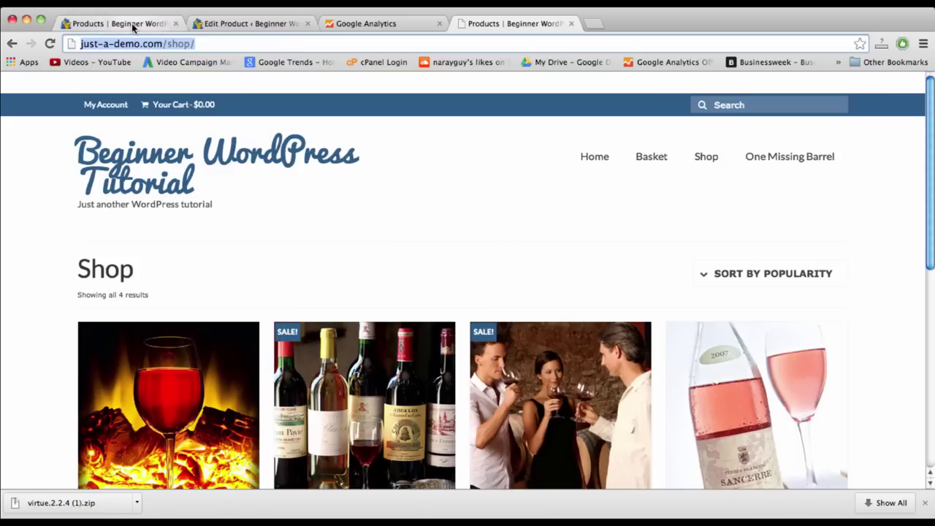
click(130, 26)
click(161, 45)
key(Return)
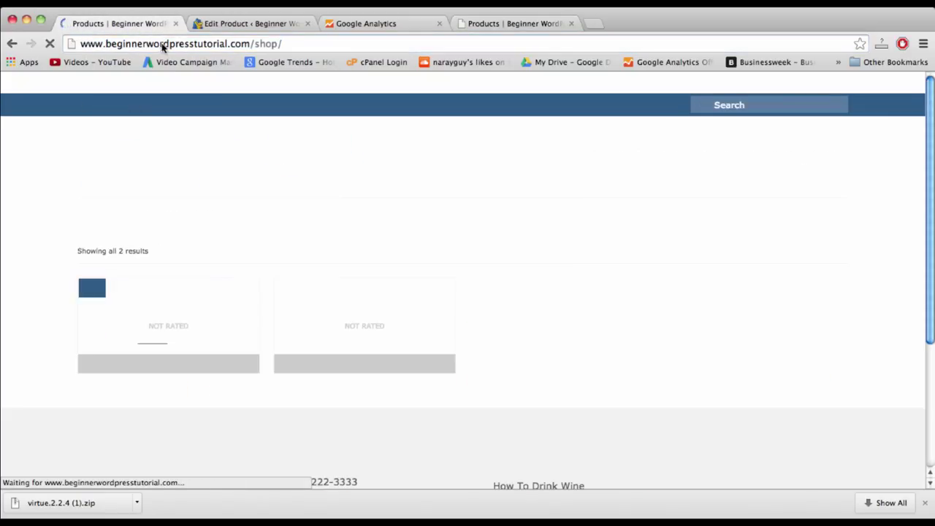
scroll(228, 411, down, 3)
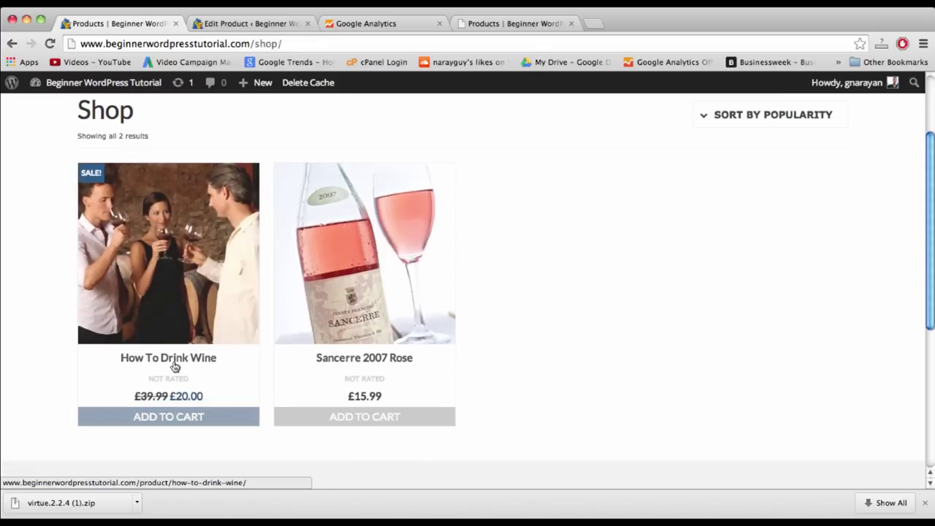
scroll(174, 367, down, 2)
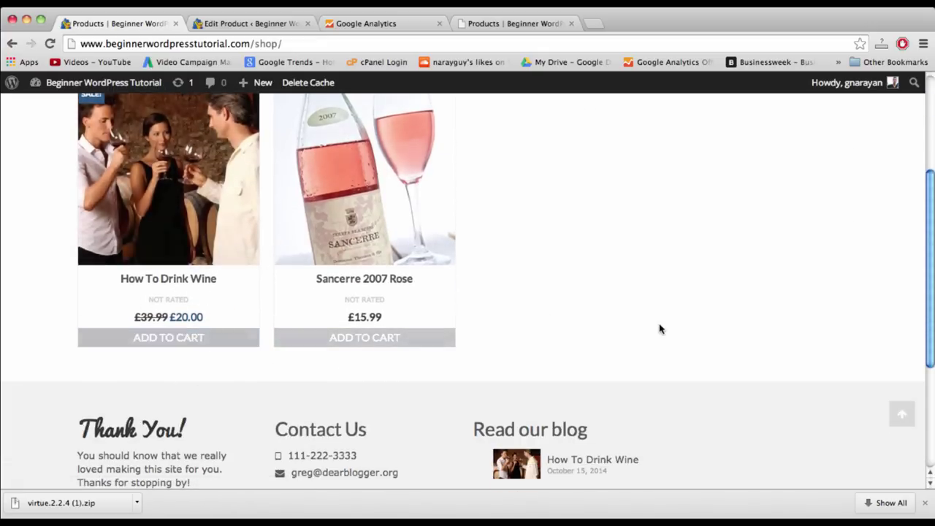
scroll(586, 259, down, 5)
scroll(587, 258, up, 8)
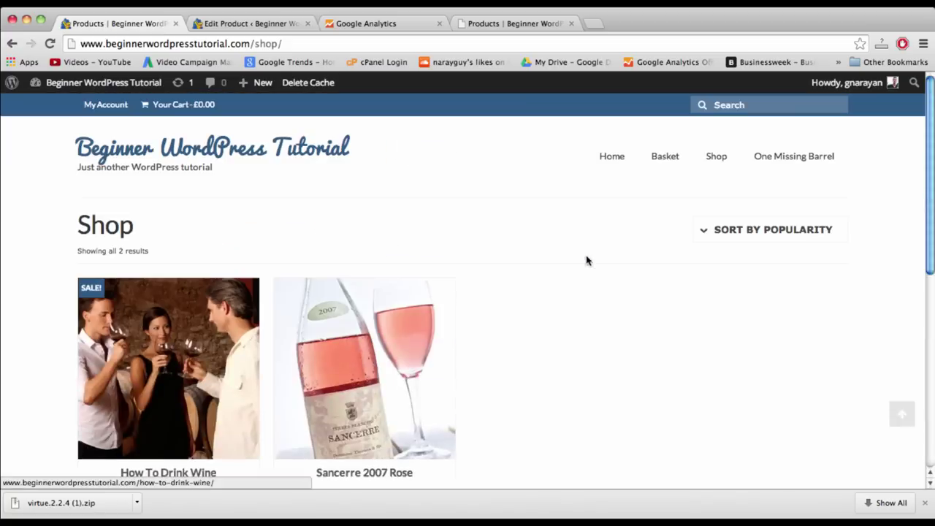
click(241, 24)
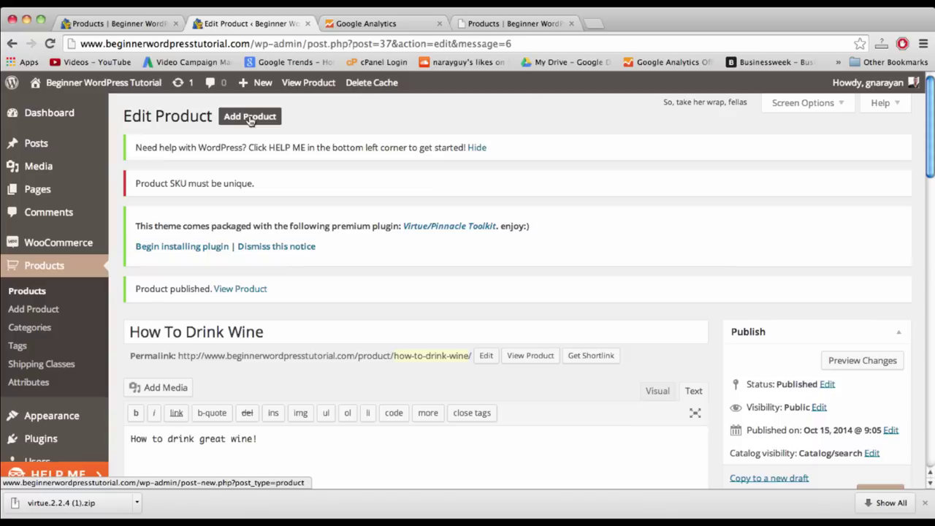
- Add Sancerre 2007 Rose and How To Drink Wine to the cart from the Shop page
click(715, 156)
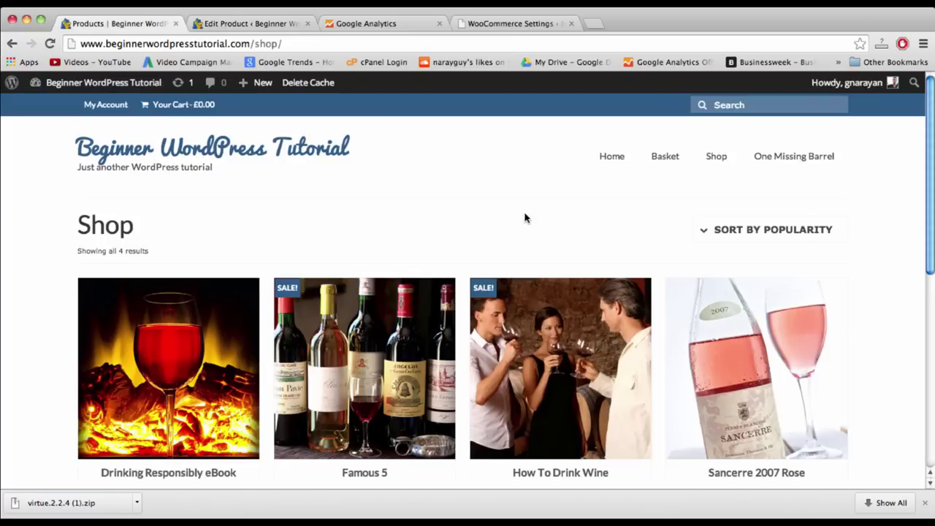
scroll(524, 218, down, 1)
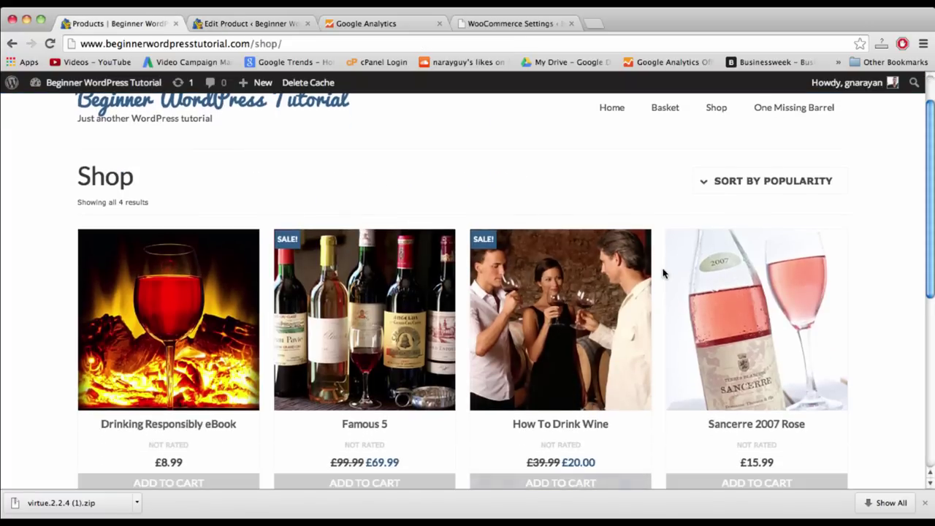
scroll(695, 328, down, 1)
scroll(694, 328, down, 2)
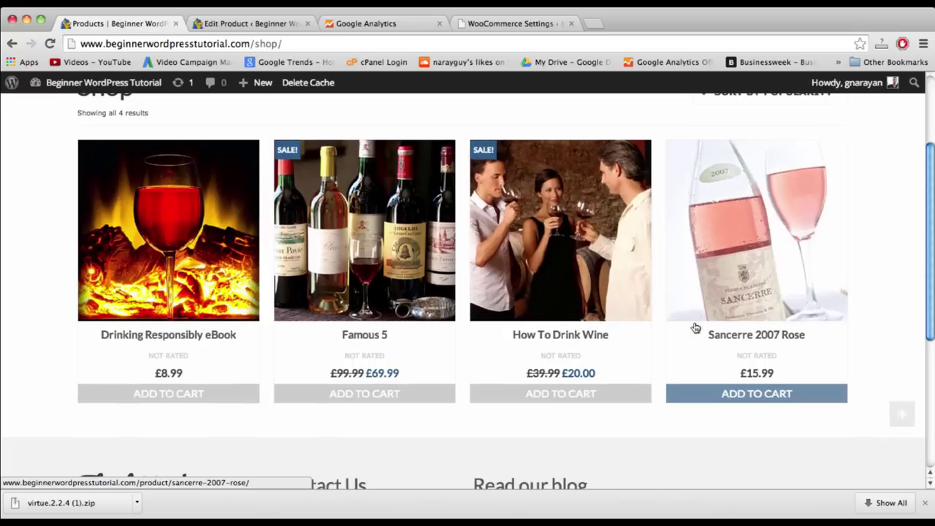
click(741, 401)
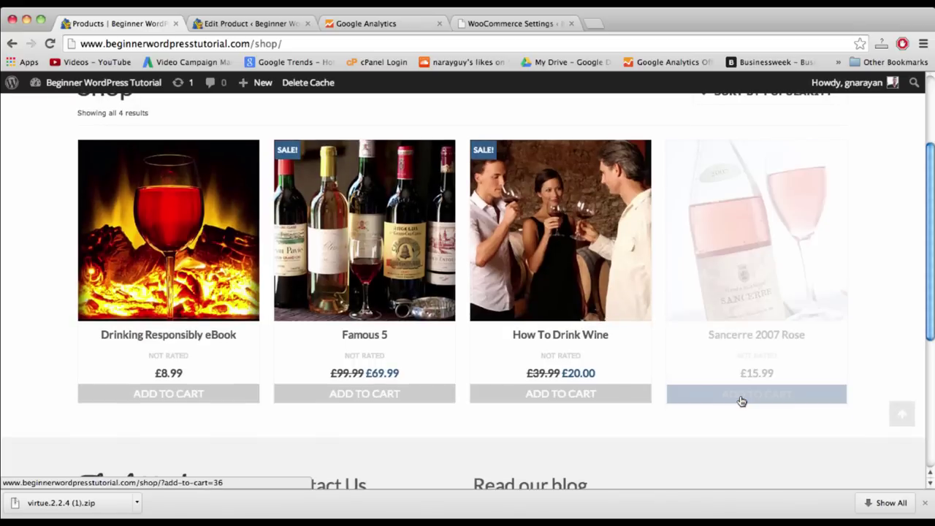
click(591, 396)
- Open the basket and review the two items with the £35.99 subtotal
scroll(590, 392, up, 3)
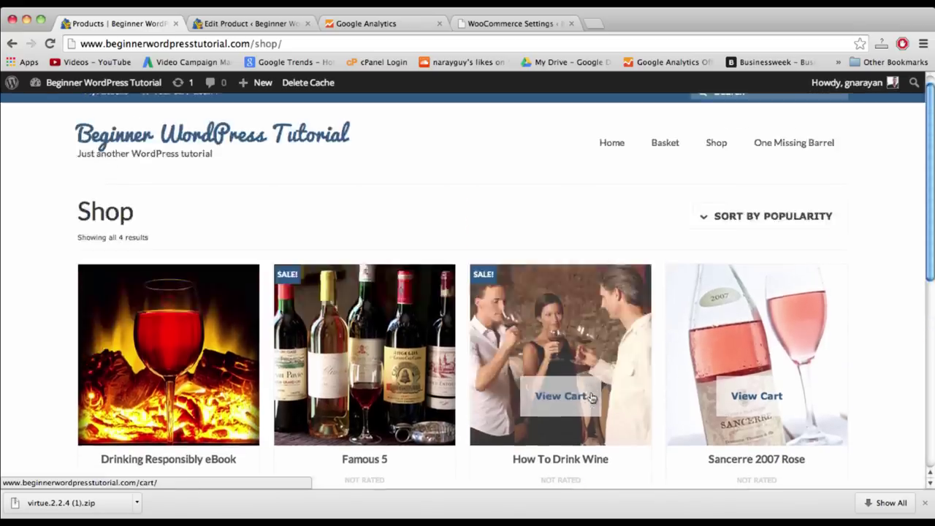
click(665, 157)
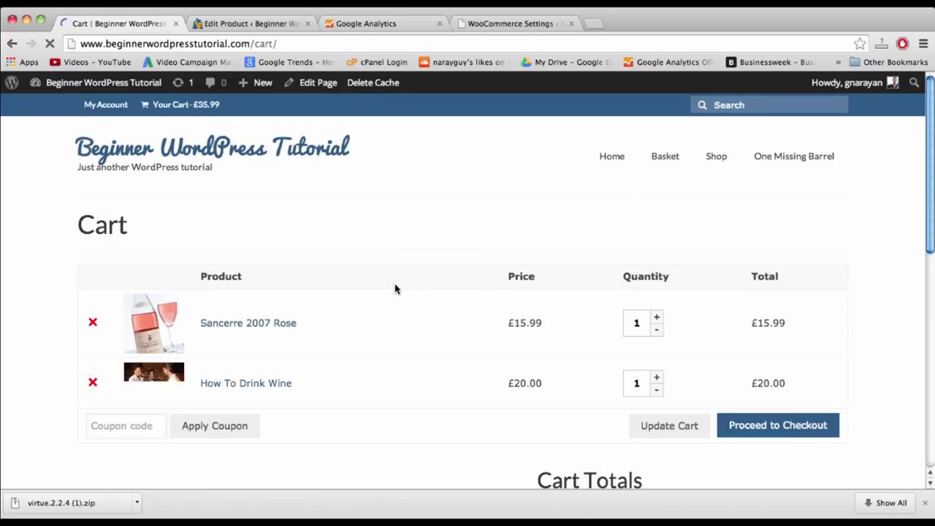
scroll(386, 365, down, 2)
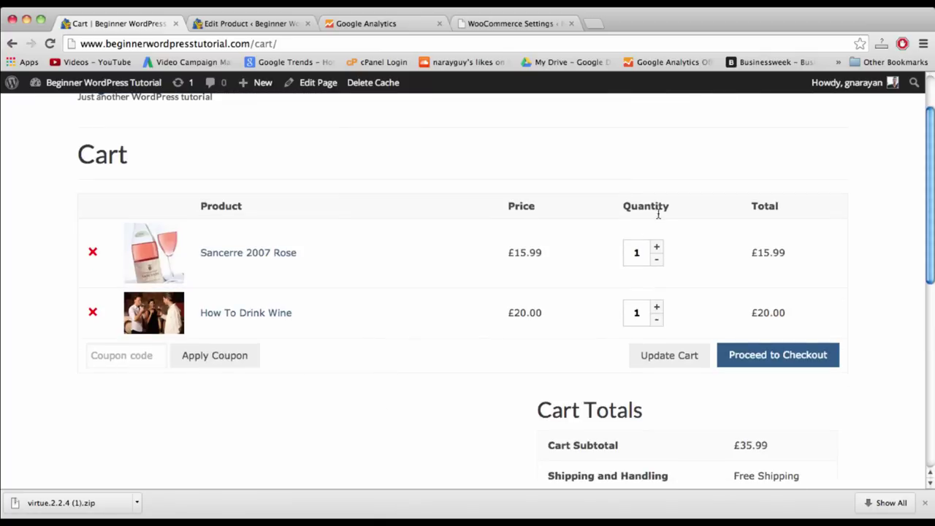
double_click(657, 249)
scroll(342, 188, up, 2)
- Close the Edit Product tab and go to the admin Dashboard
click(243, 24)
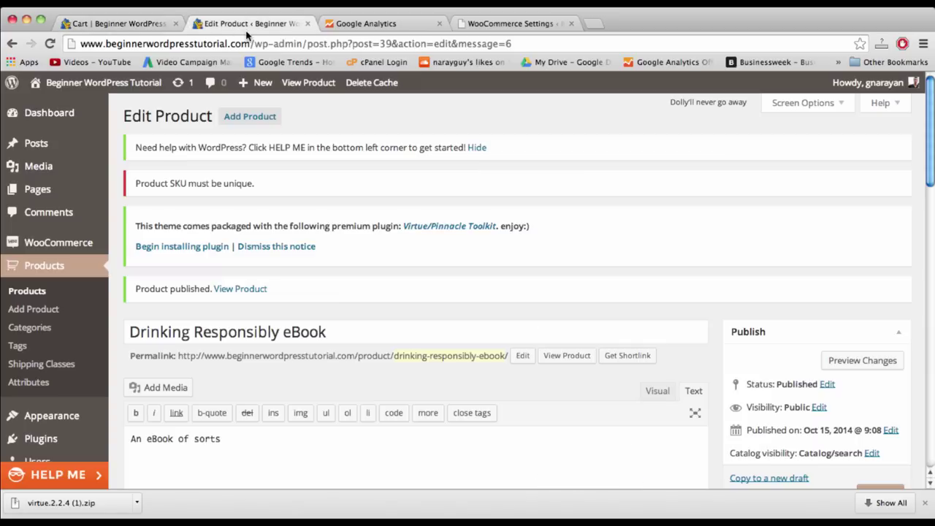
click(308, 25)
click(119, 26)
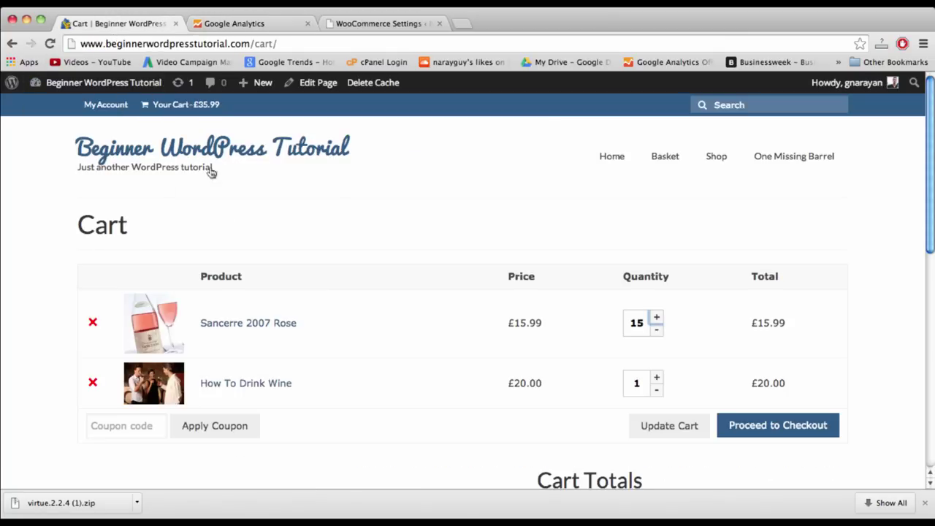
click(87, 86)
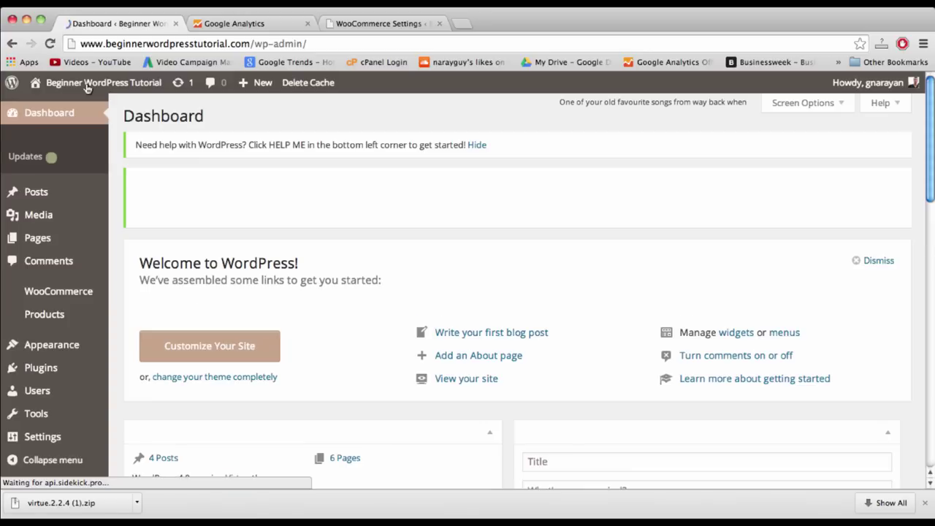
- Open WooCommerce General settings and expand the Currency dropdown, currently Pounds Sterling (£)
mouse_move(58, 292)
scroll(57, 292, down, 3)
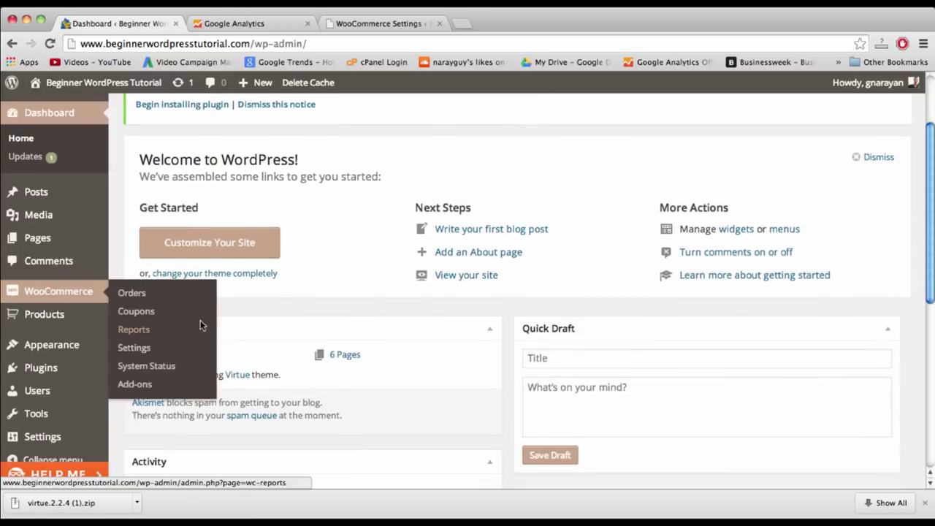
mouse_move(113, 298)
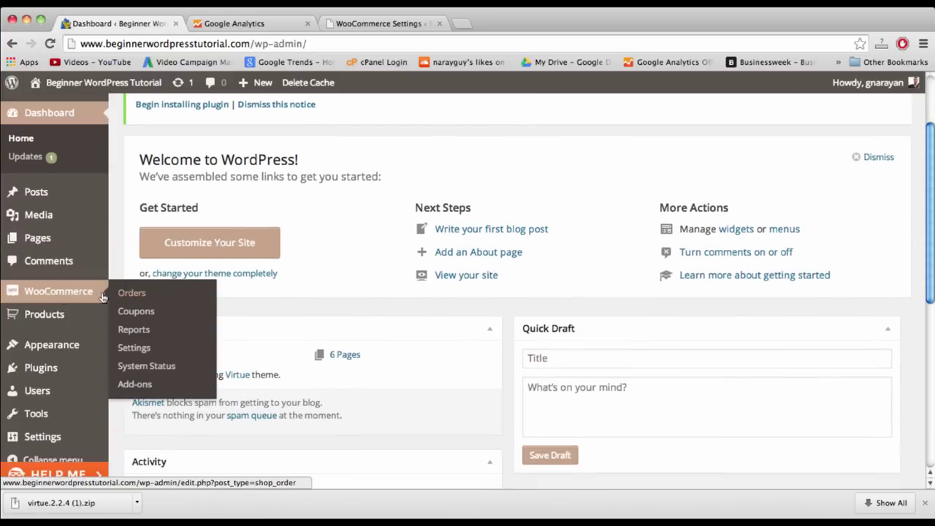
click(136, 348)
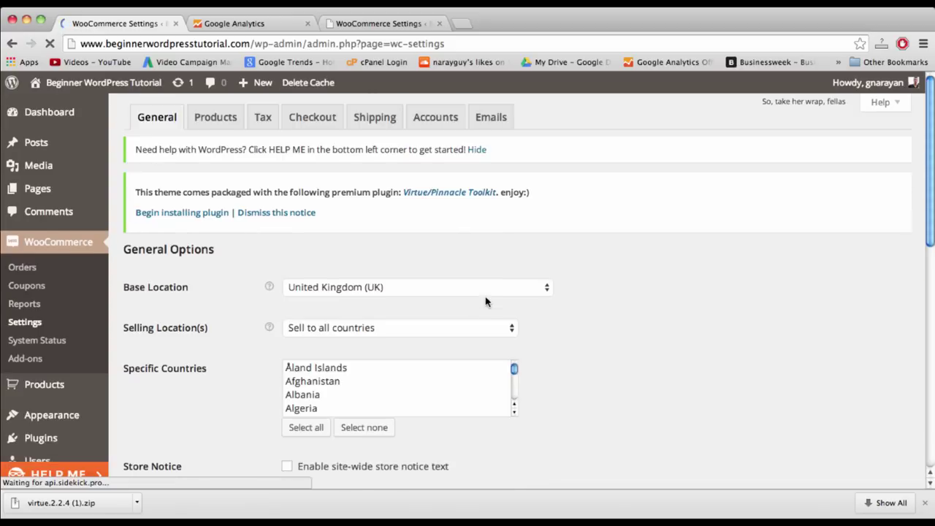
scroll(530, 300, down, 5)
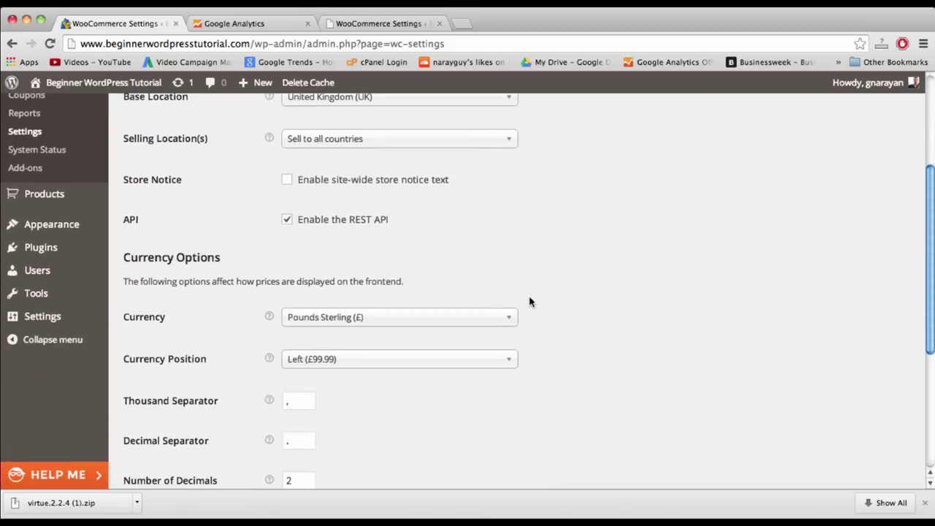
click(469, 317)
scroll(547, 357, down, 3)
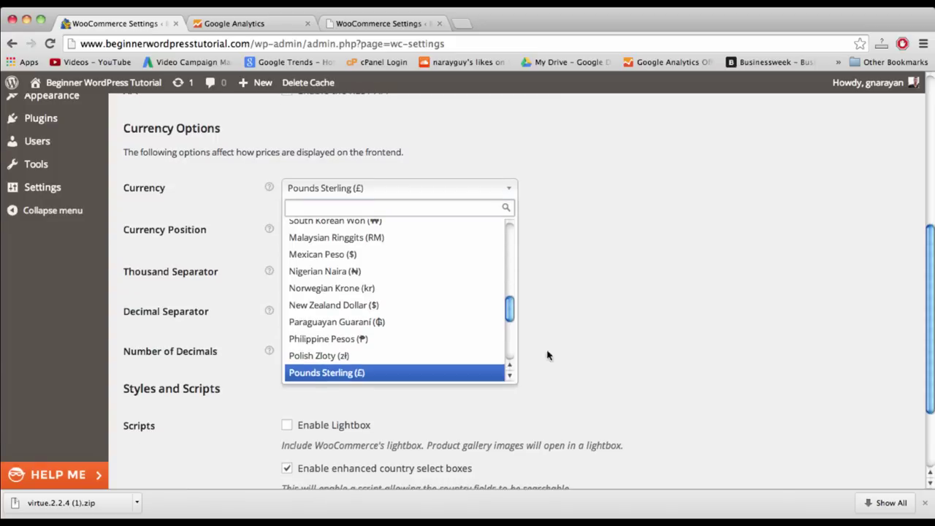
scroll(455, 322, down, 3)
scroll(454, 321, down, 2)
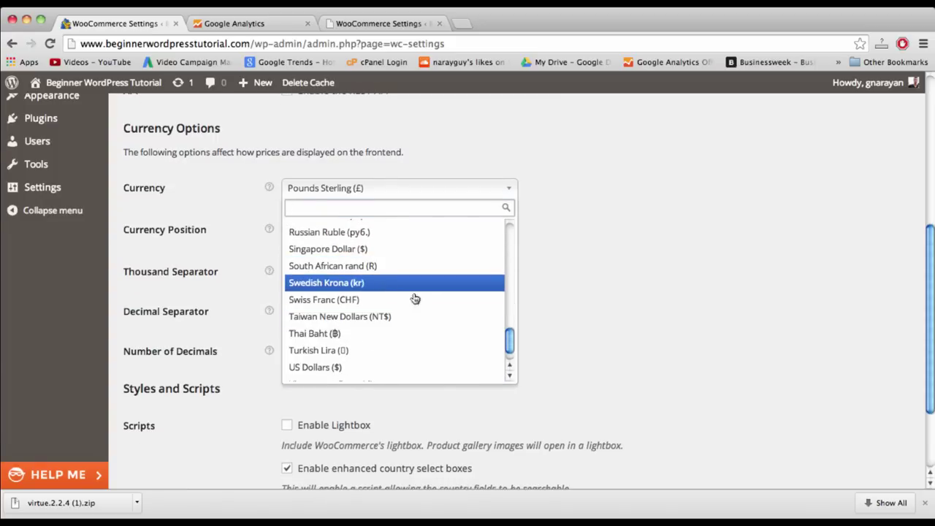
scroll(339, 271, down, 2)
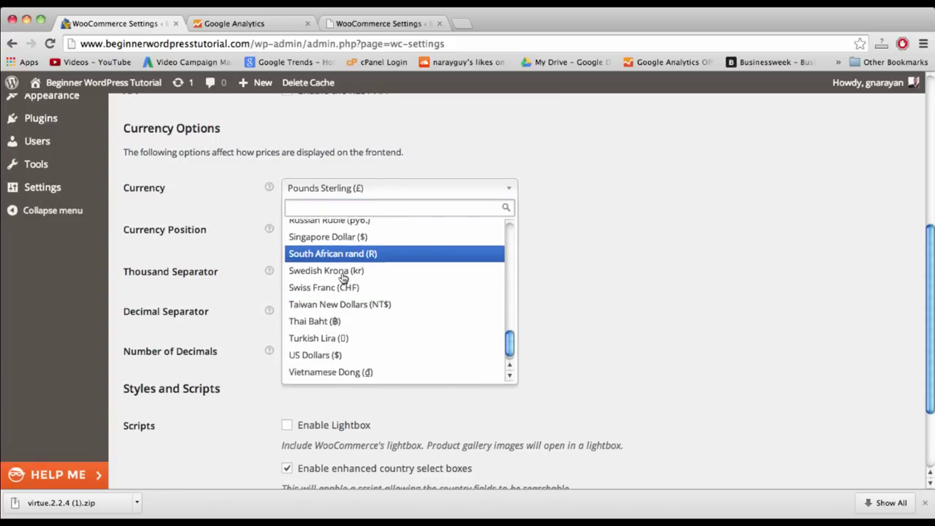
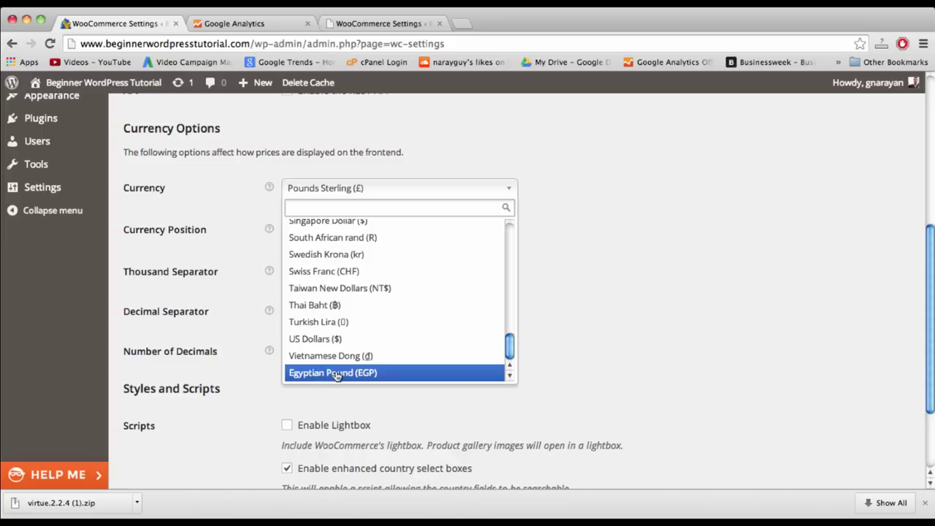
- Switch the shop currency to US Dollars ($) and save the change
click(334, 339)
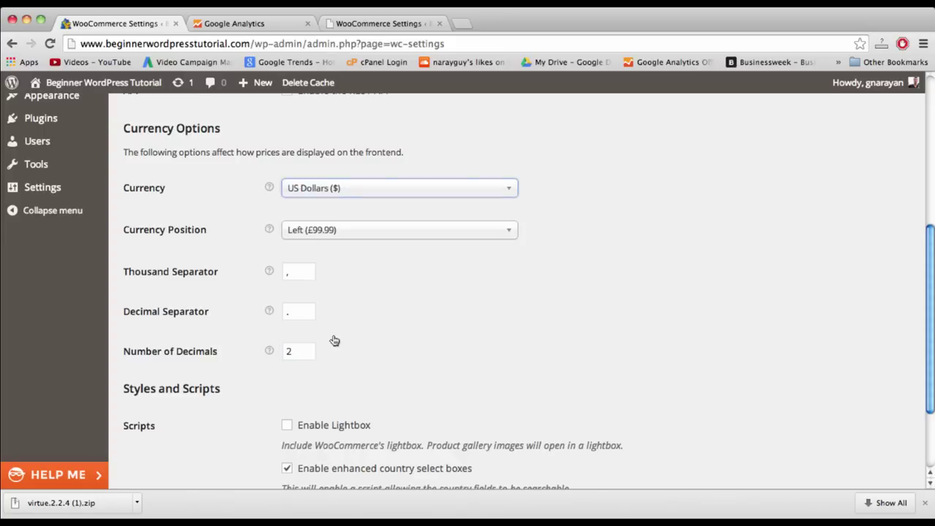
scroll(509, 292, down, 3)
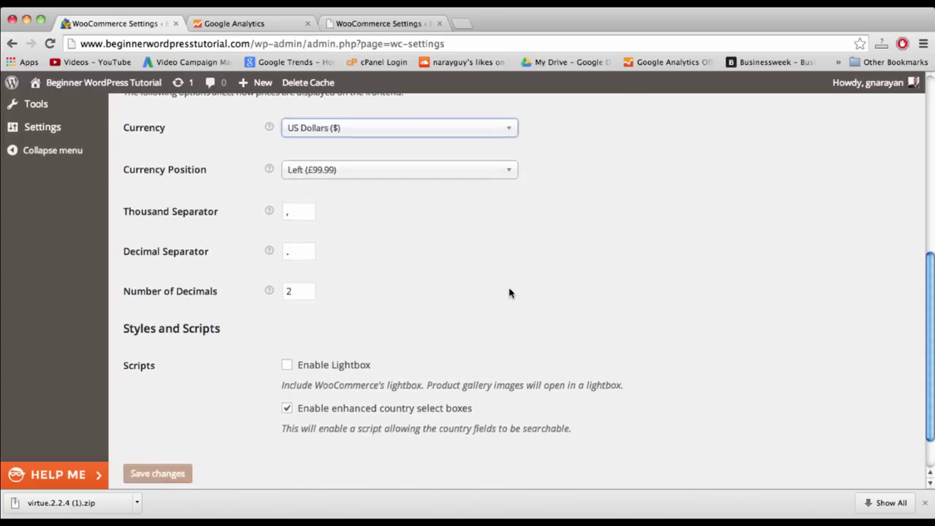
scroll(510, 292, up, 4)
scroll(510, 293, down, 3)
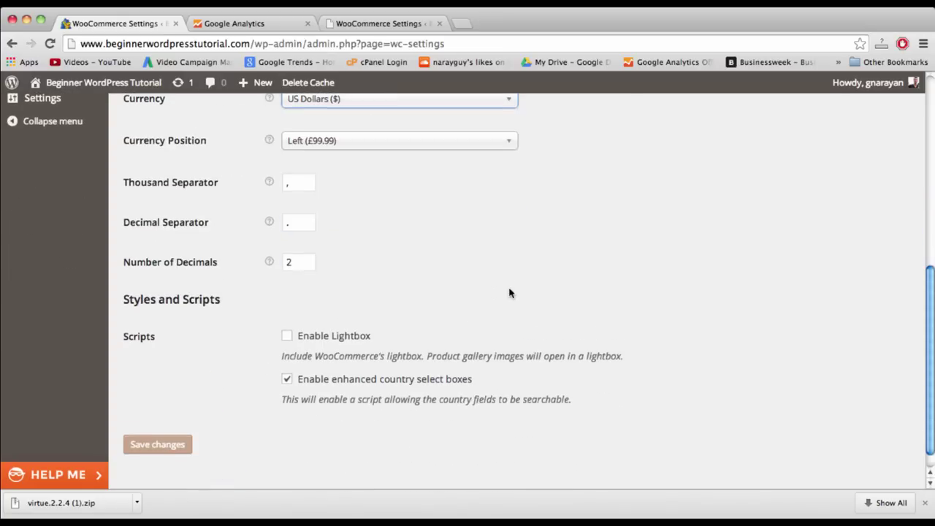
click(139, 442)
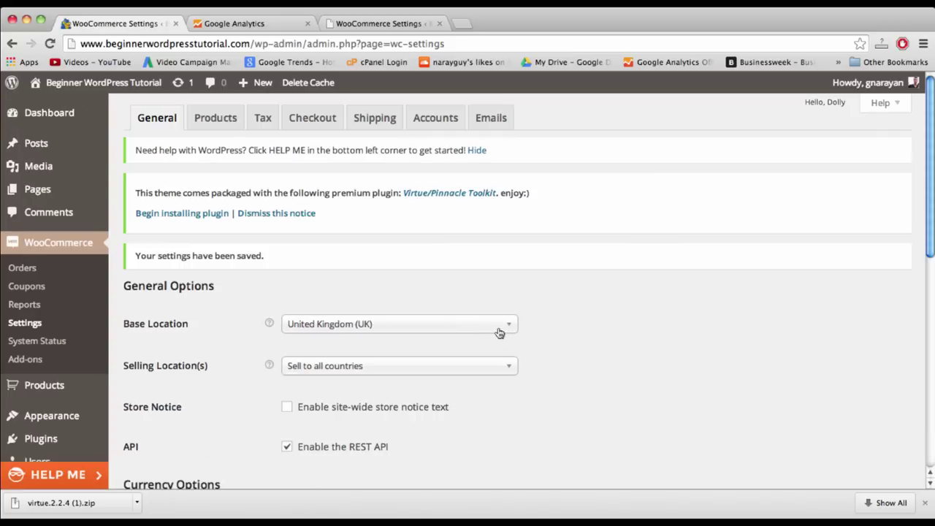
- Set the store base location to United States (US) — New York and save
click(499, 332)
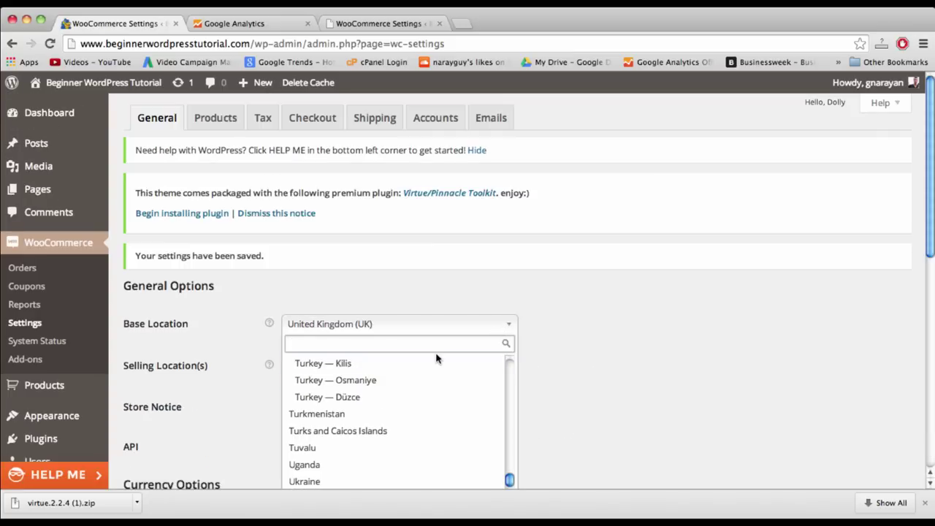
text(united)
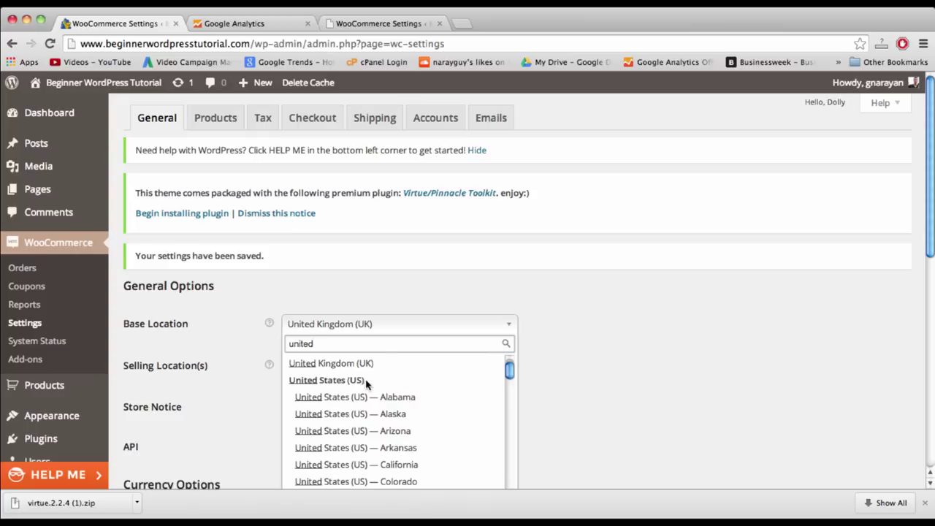
scroll(328, 398, down, 10)
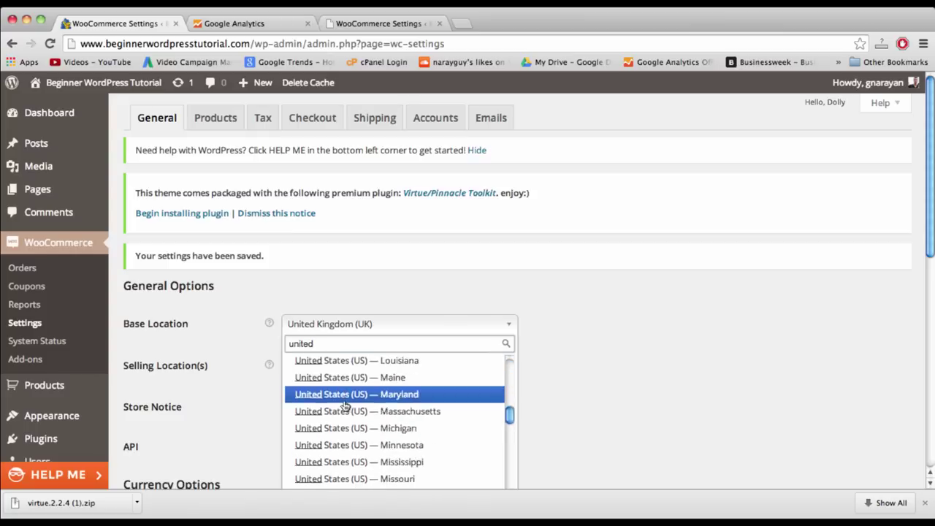
click(345, 401)
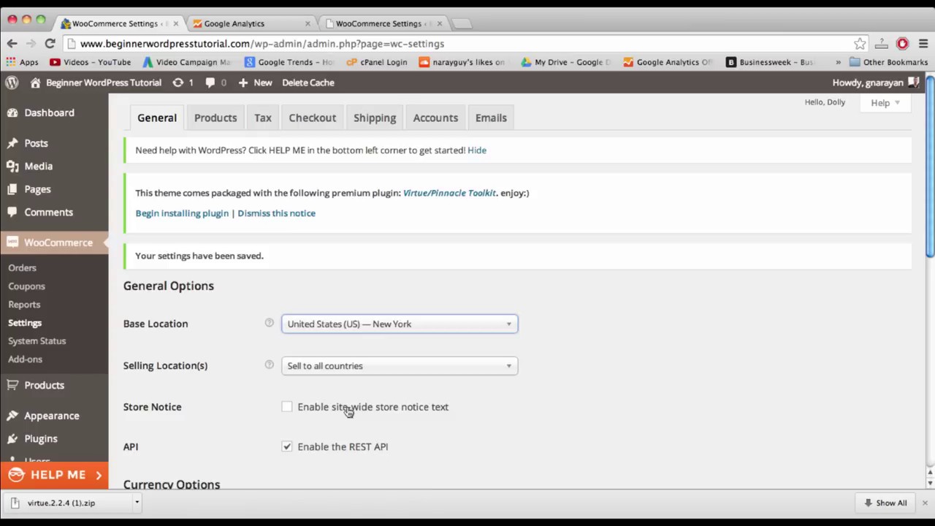
scroll(574, 378, down, 5)
scroll(161, 405, down, 3)
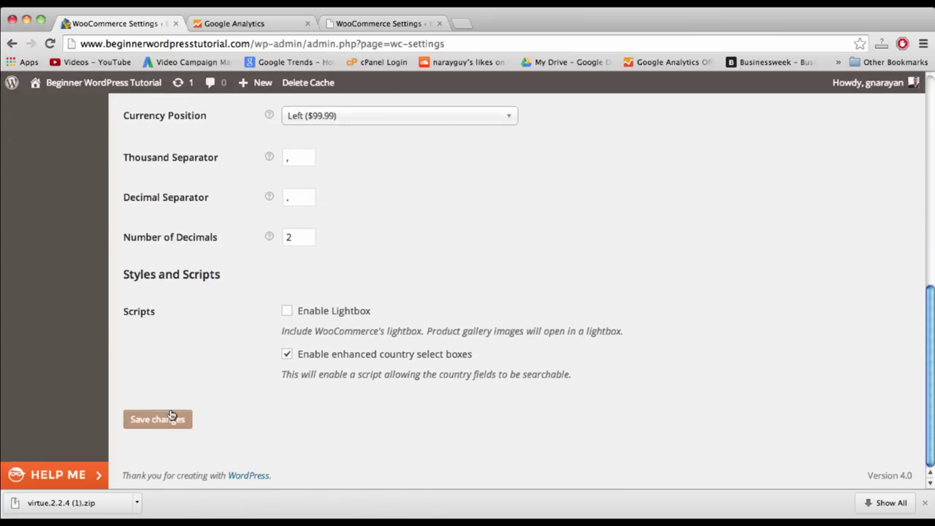
click(157, 418)
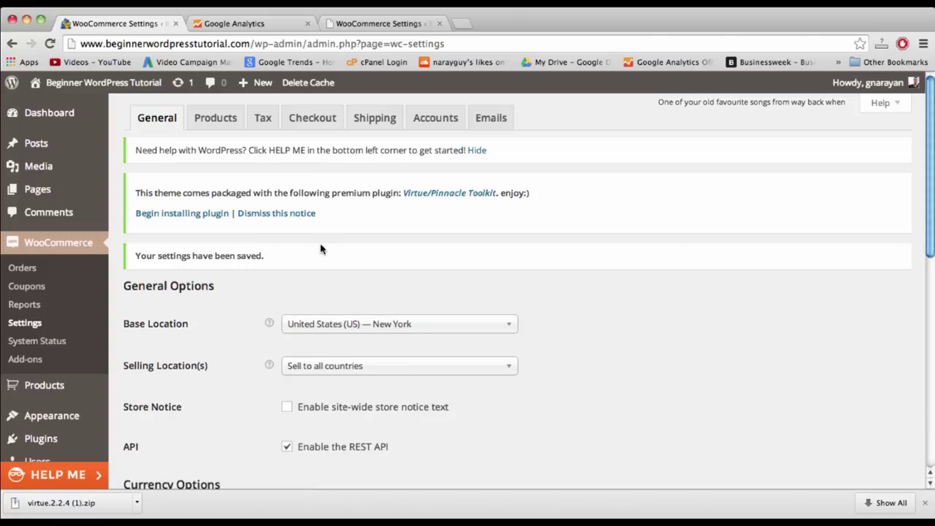
click(315, 124)
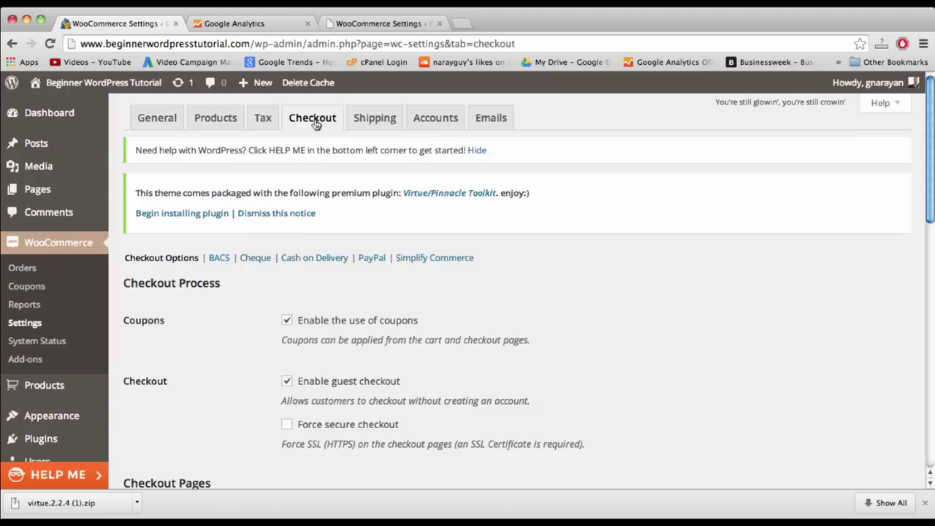
- Open the PayPal payment settings and enter the store's PayPal account e-mail
scroll(618, 142, down, 3)
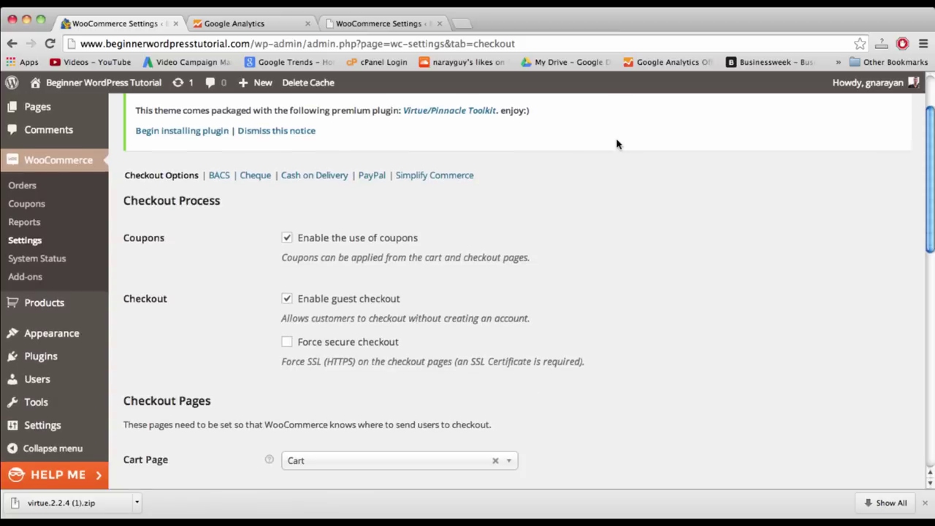
click(372, 176)
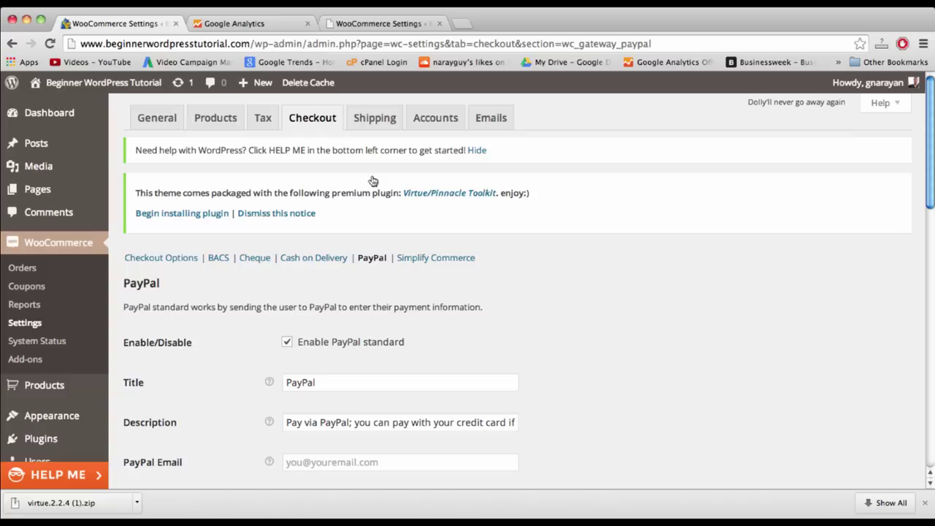
scroll(418, 267, down, 3)
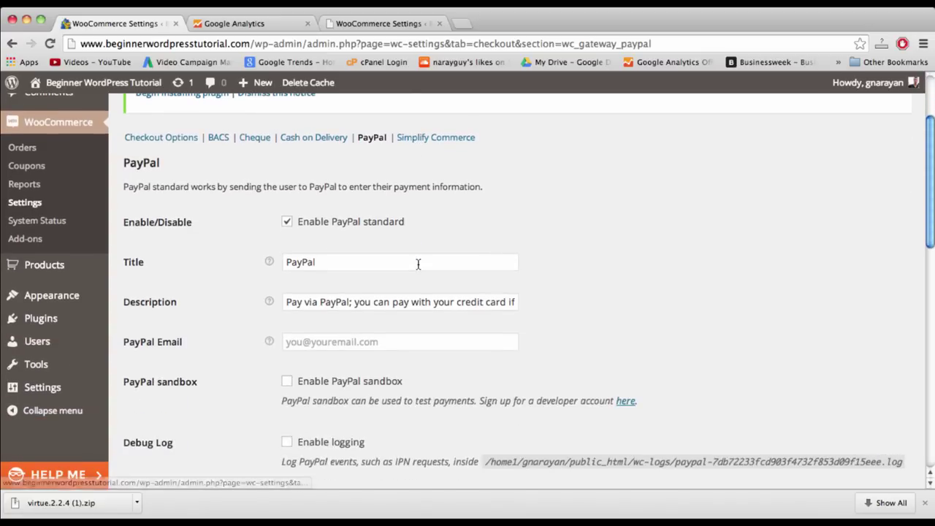
click(399, 339)
scroll(399, 340, down, 1)
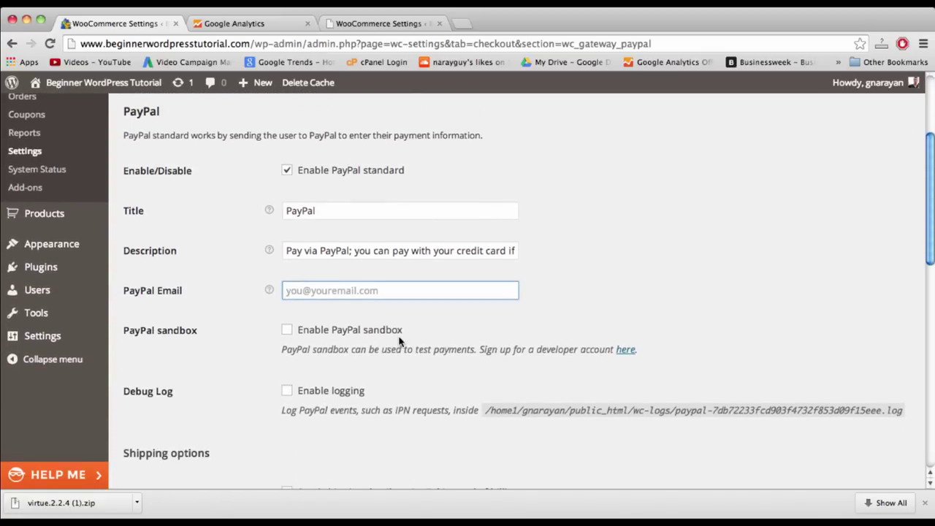
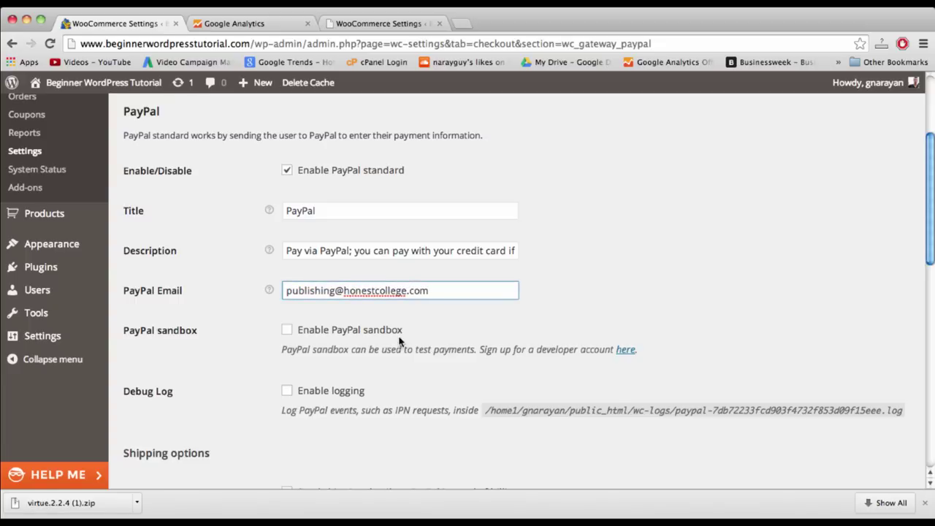
click(668, 283)
- Save the PayPal settings with PayPal standard enabled, comparing against the demo store
scroll(635, 265, down, 2)
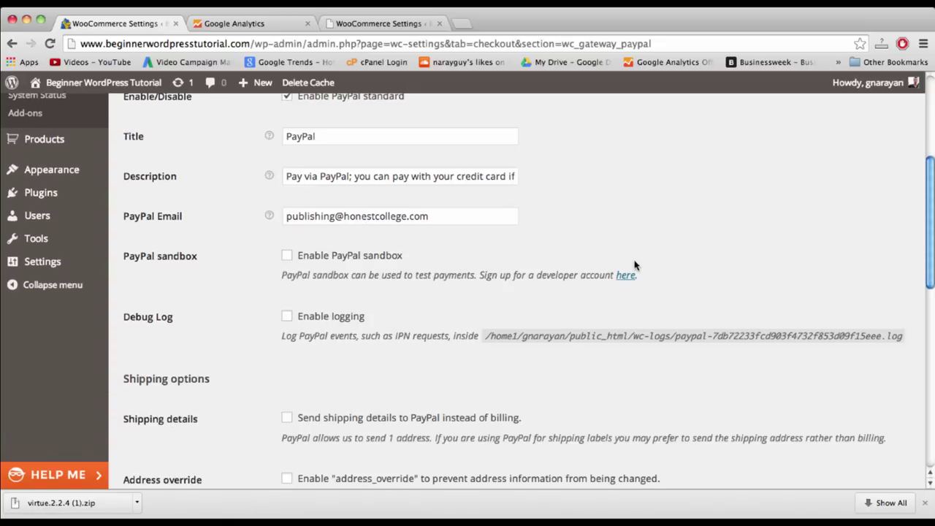
scroll(676, 328, down, 1)
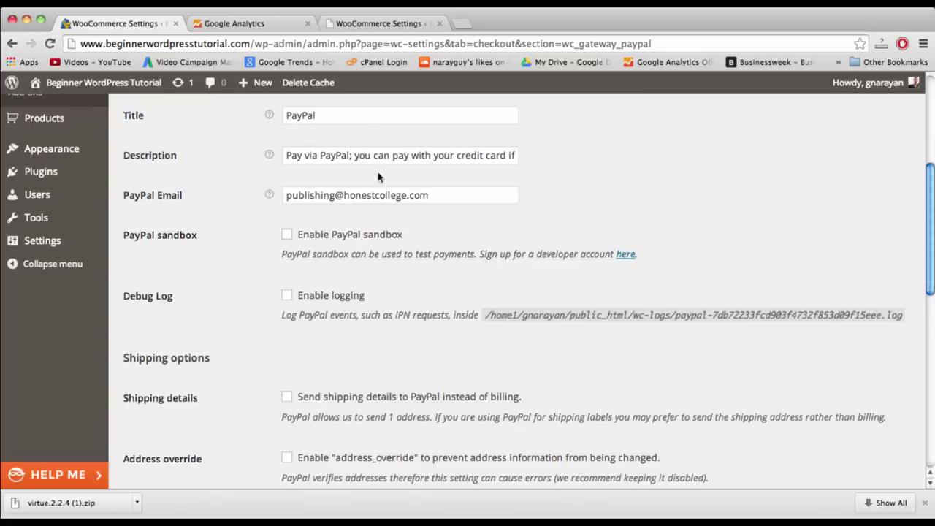
scroll(459, 234, down, 5)
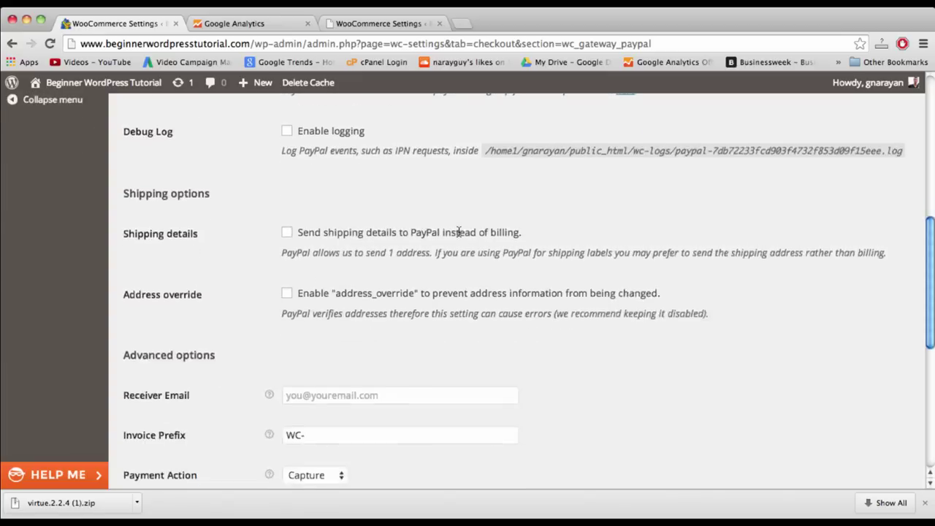
scroll(502, 250, down, 6)
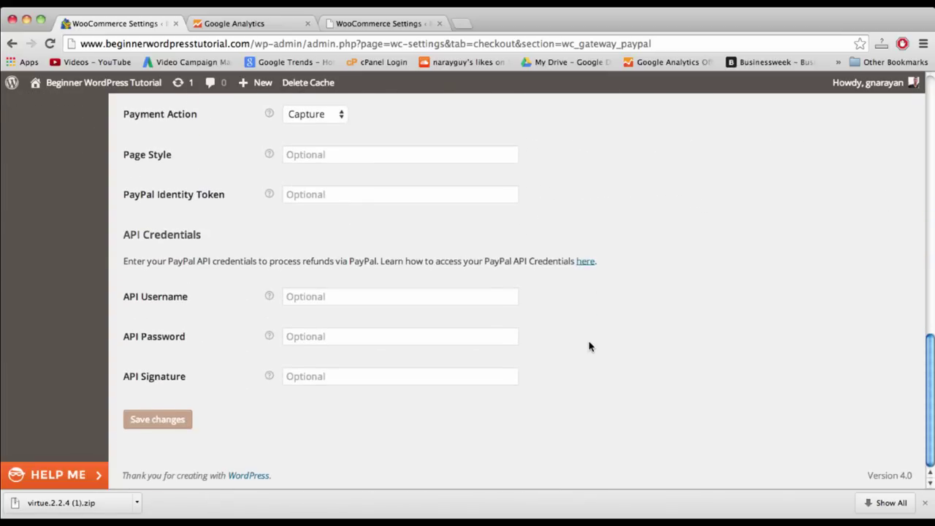
scroll(590, 346, up, 13)
scroll(590, 346, up, 3)
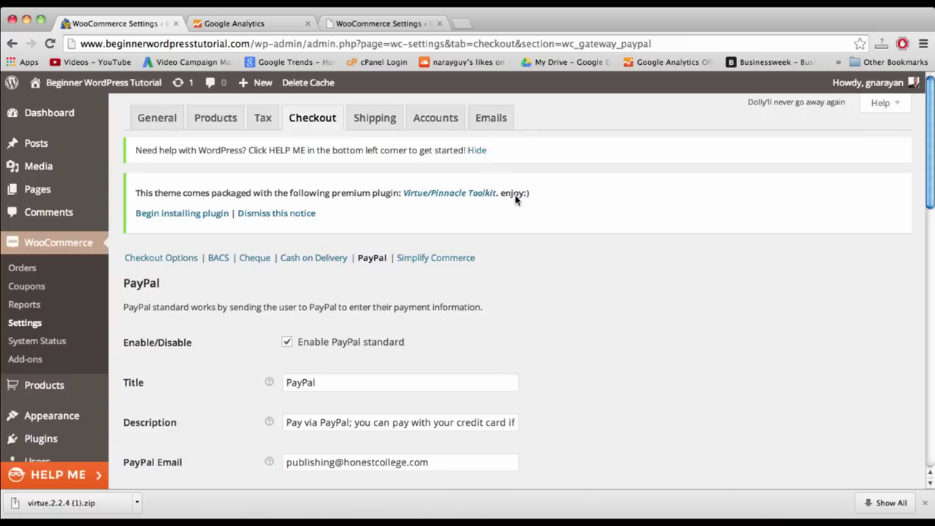
scroll(574, 313, down, 7)
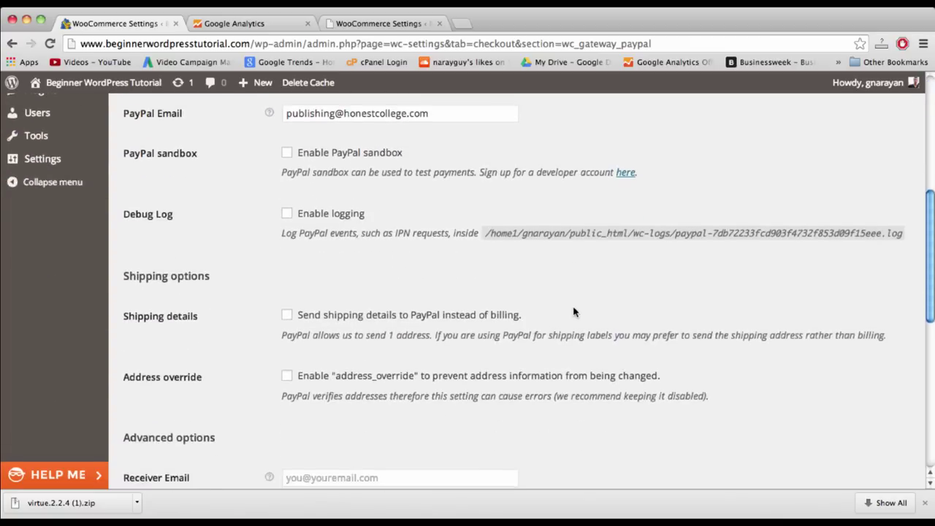
scroll(574, 312, up, 7)
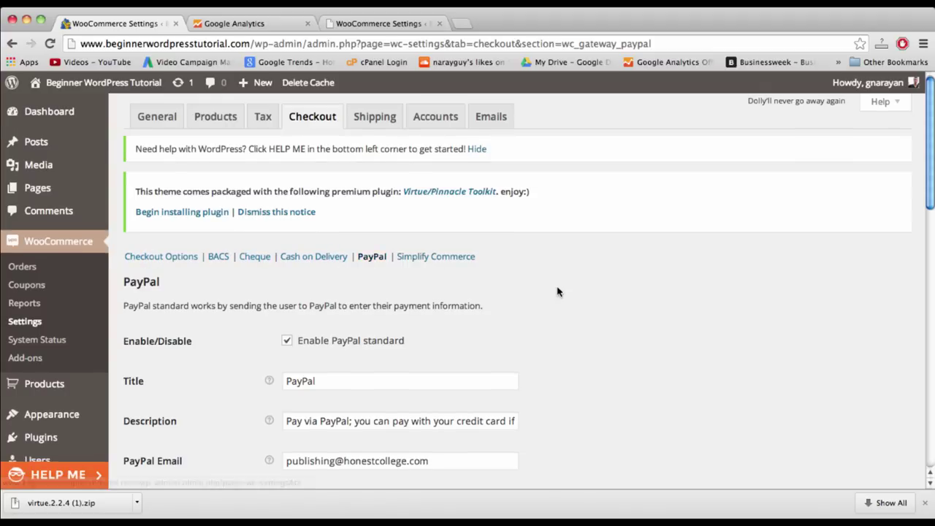
scroll(558, 291, down, 2)
scroll(592, 317, down, 10)
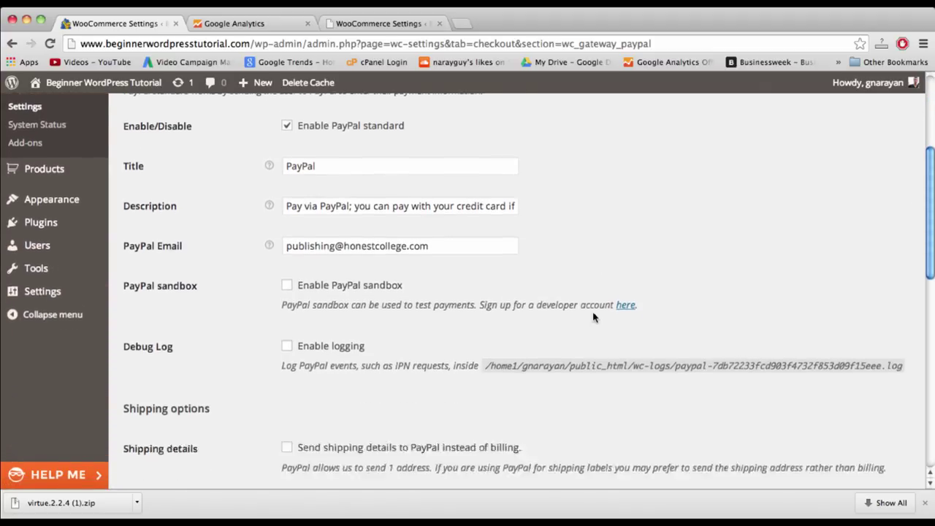
click(160, 418)
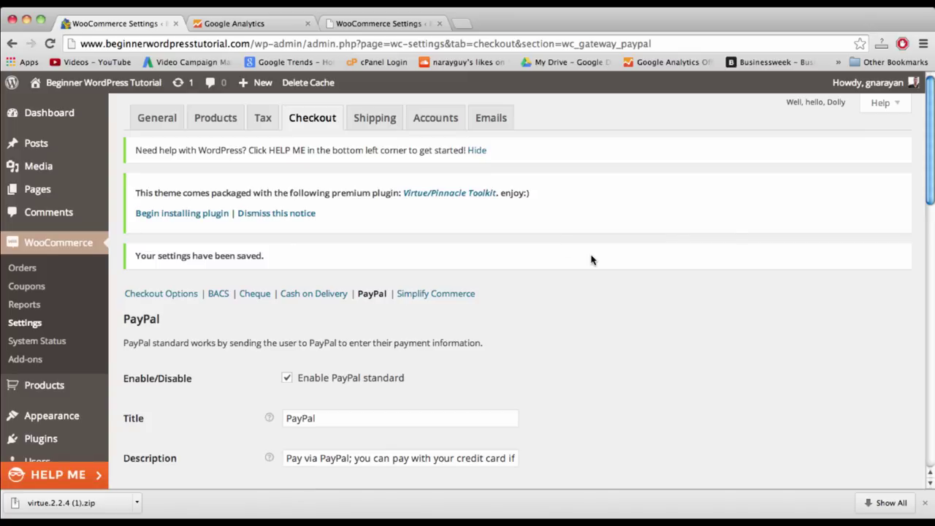
click(360, 21)
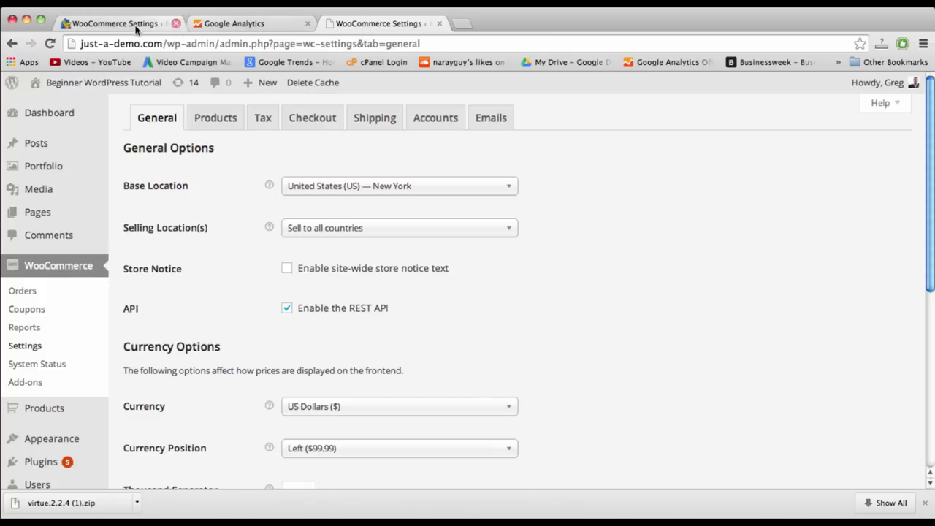
click(121, 23)
- Browse the live Shop page's four wine products and footer, then return home
click(95, 84)
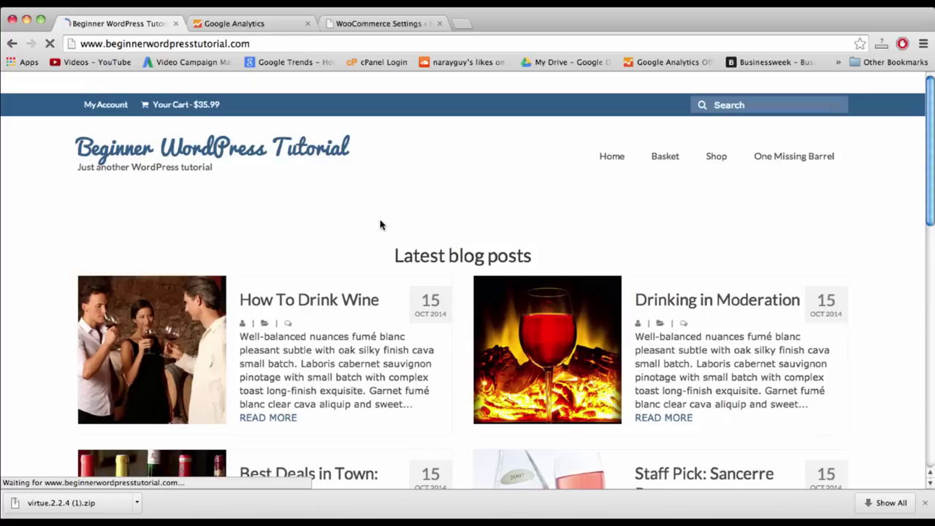
click(716, 159)
scroll(429, 247, down, 2)
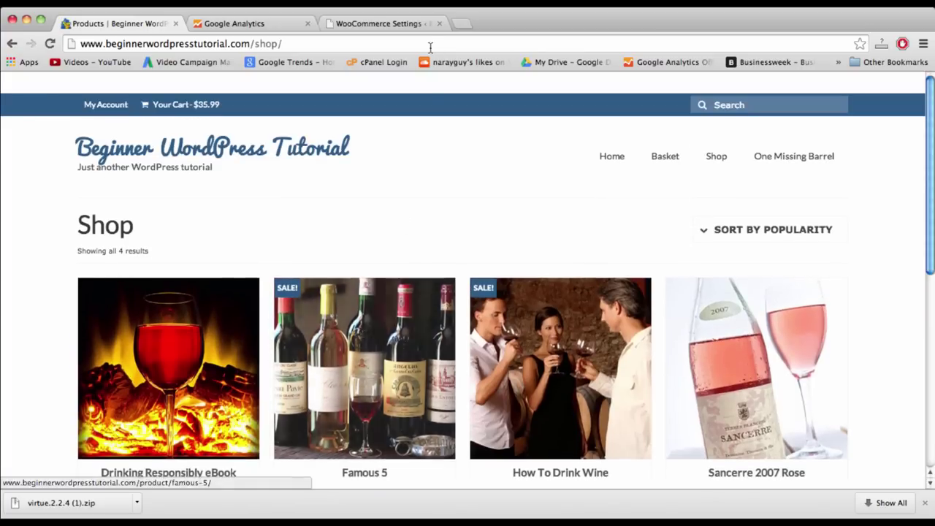
scroll(436, 229, down, 10)
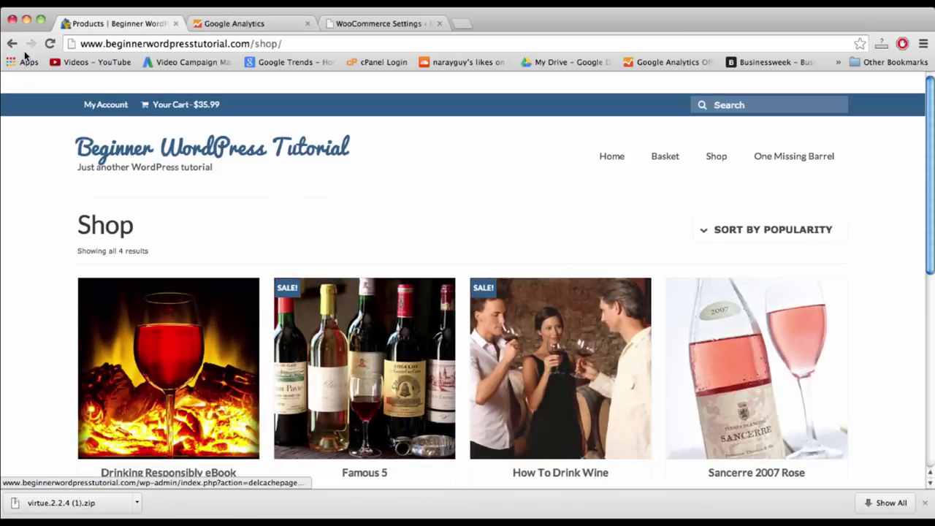
click(10, 44)
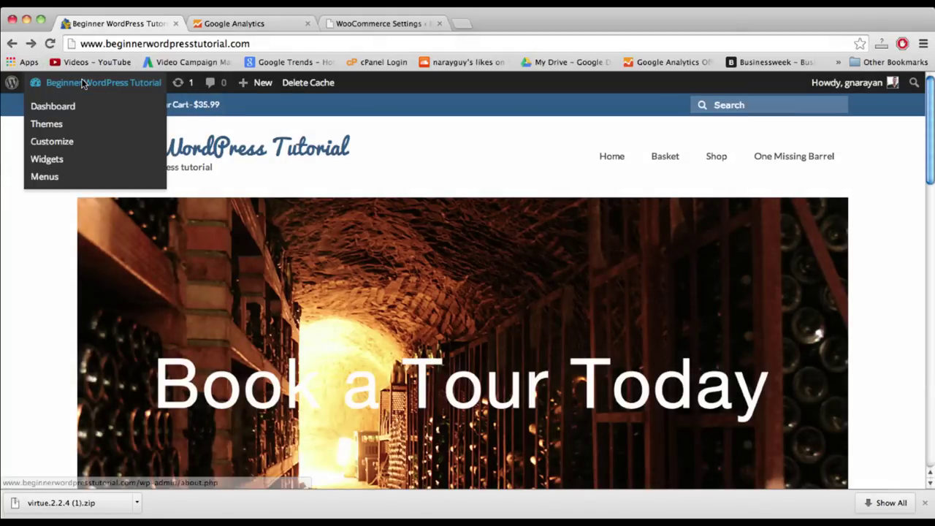
- Go from the admin dashboard to the Appearance > Widgets page
click(83, 82)
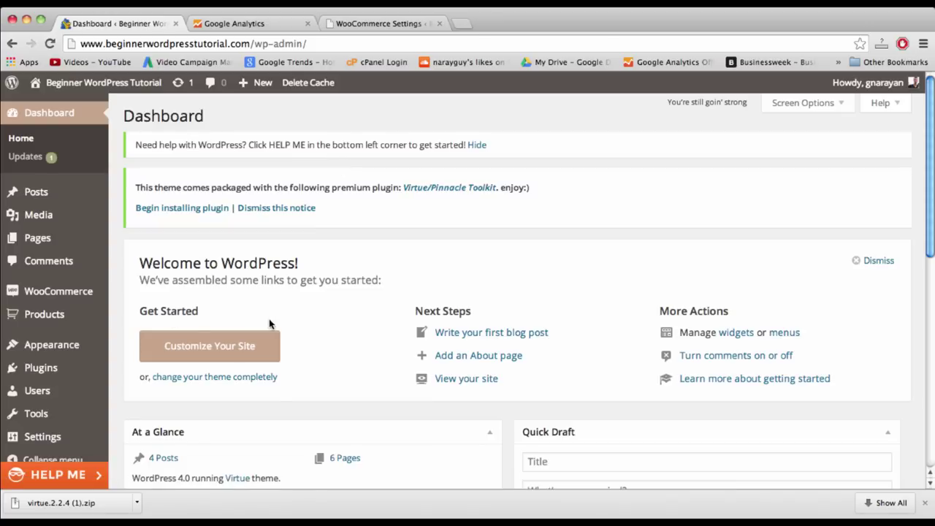
scroll(268, 324, down, 2)
mouse_move(43, 349)
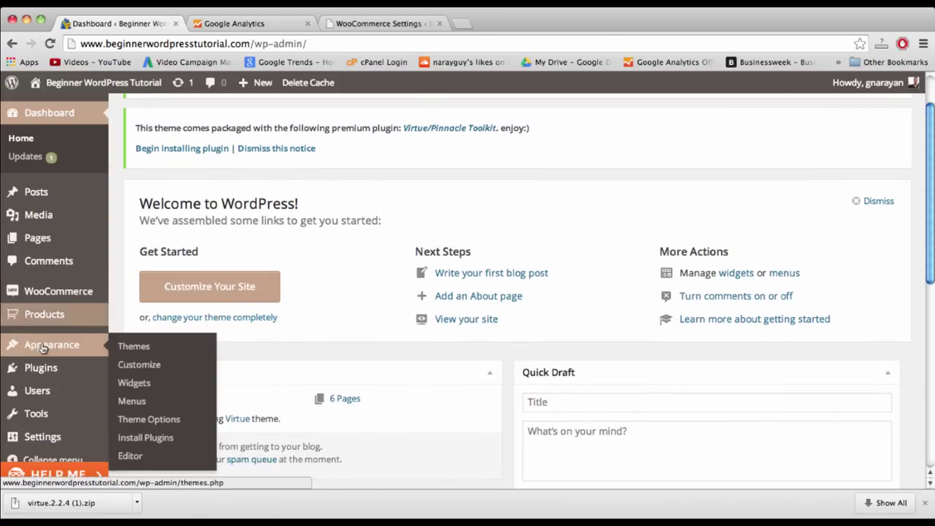
click(134, 384)
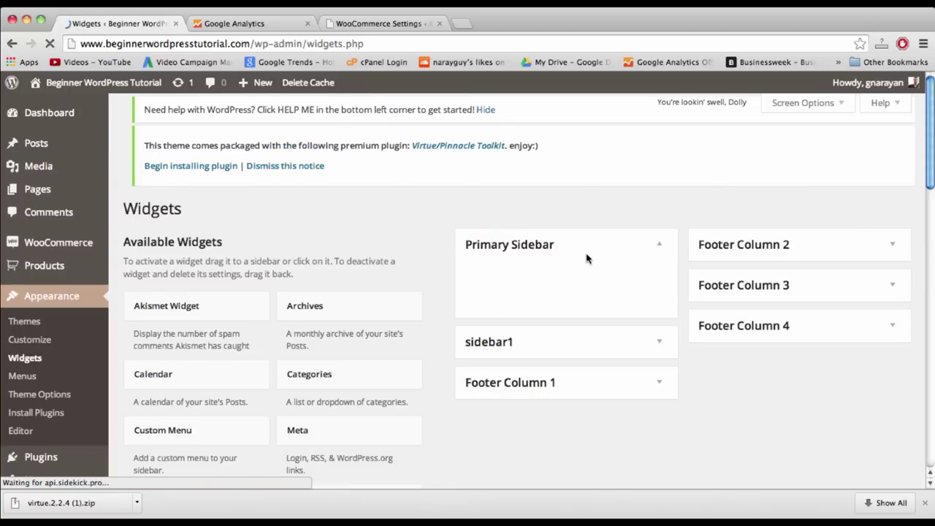
scroll(587, 259, down, 5)
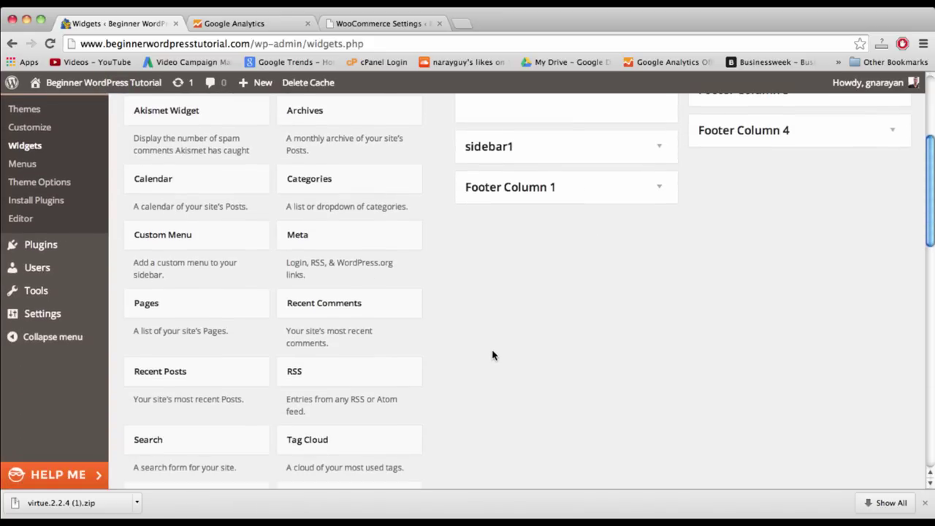
scroll(493, 355, down, 6)
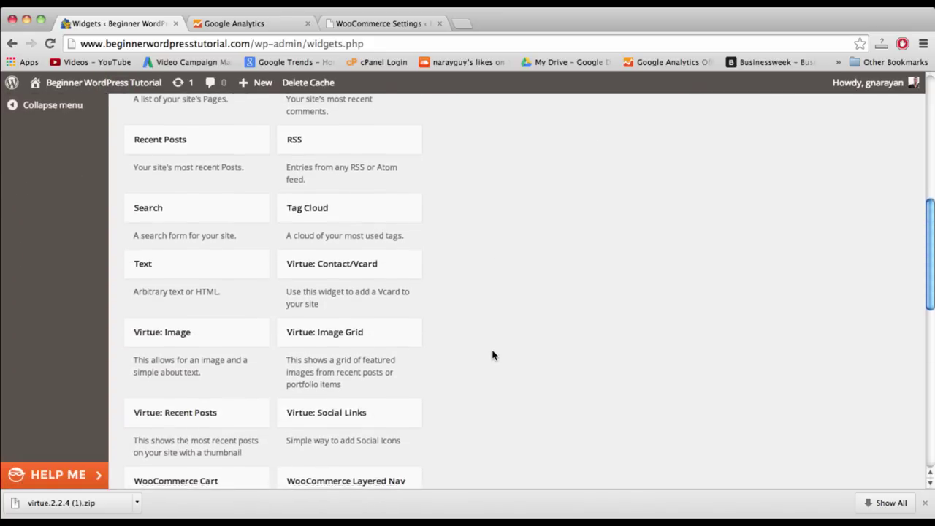
scroll(492, 355, down, 2)
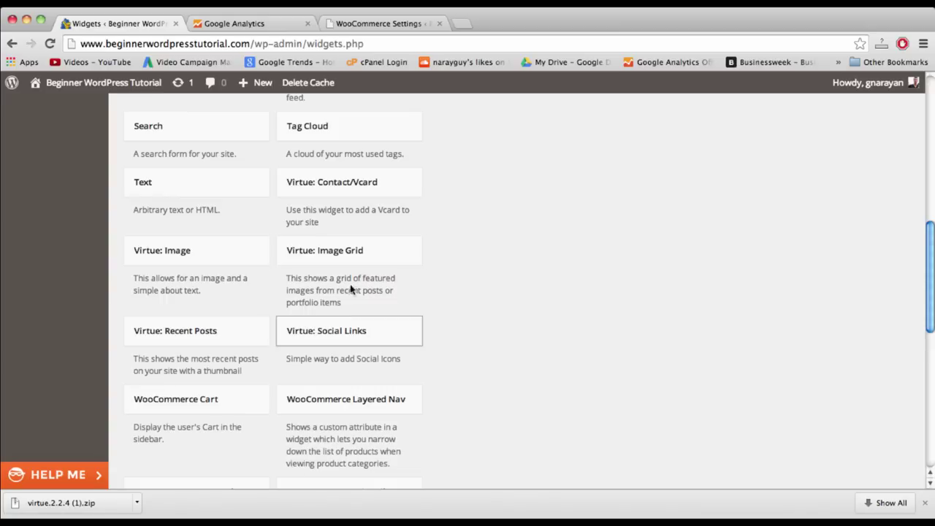
scroll(265, 357, down, 4)
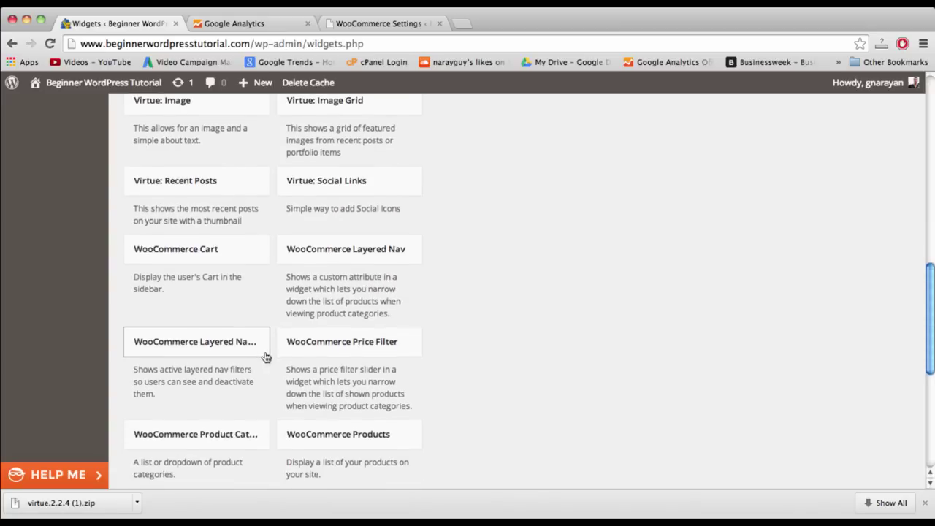
scroll(265, 357, down, 2)
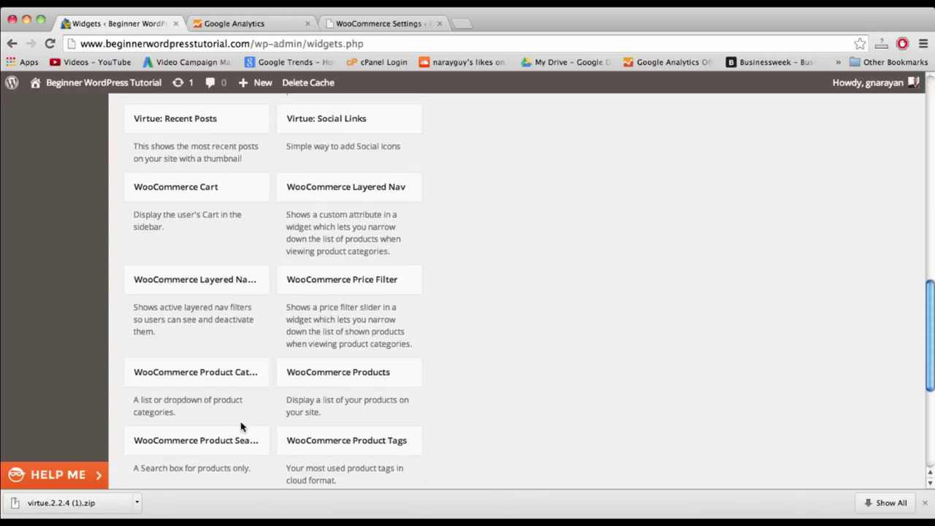
- Add a WooCommerce Products widget titled Products, showing 5 items, to Footer Column 4 and save
click(339, 373)
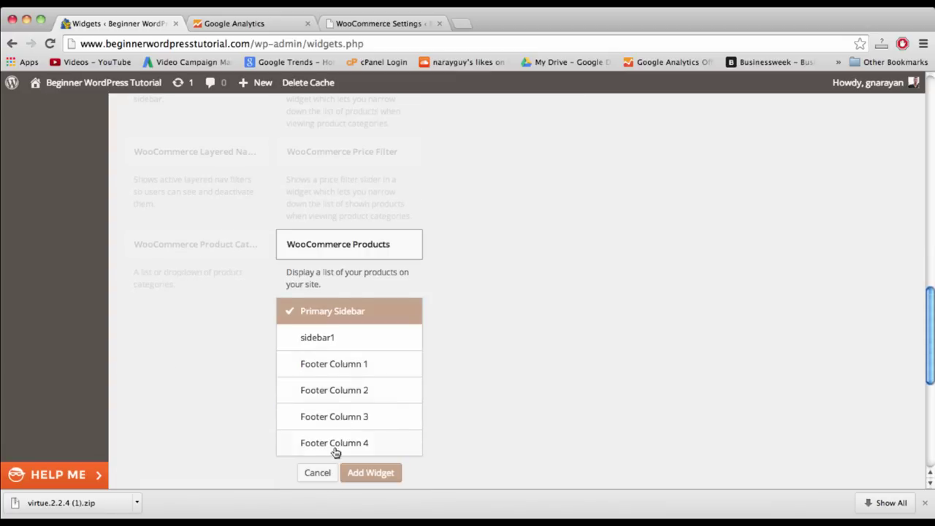
click(336, 443)
click(370, 473)
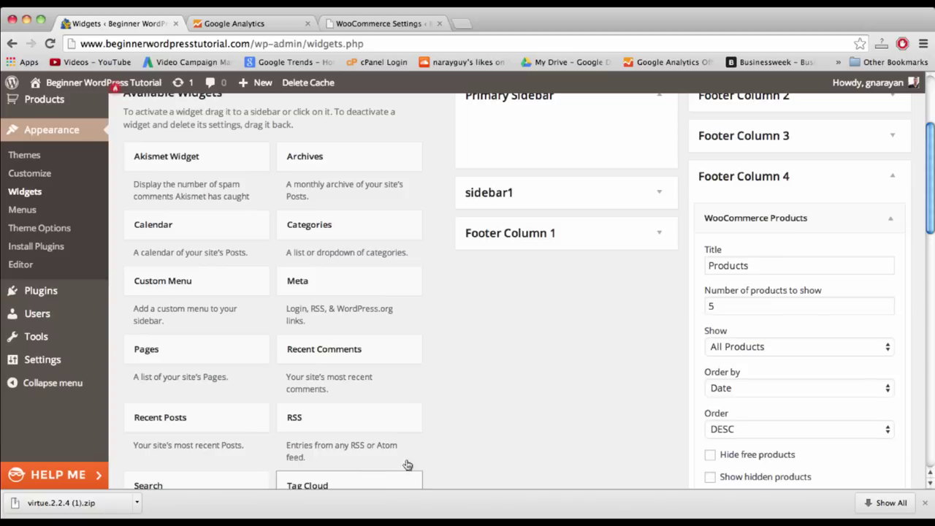
scroll(679, 357, down, 3)
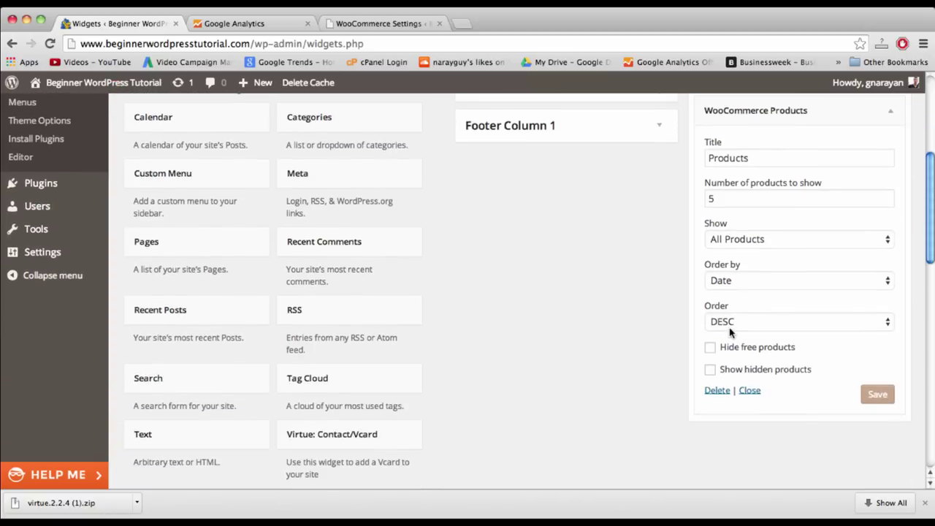
click(878, 389)
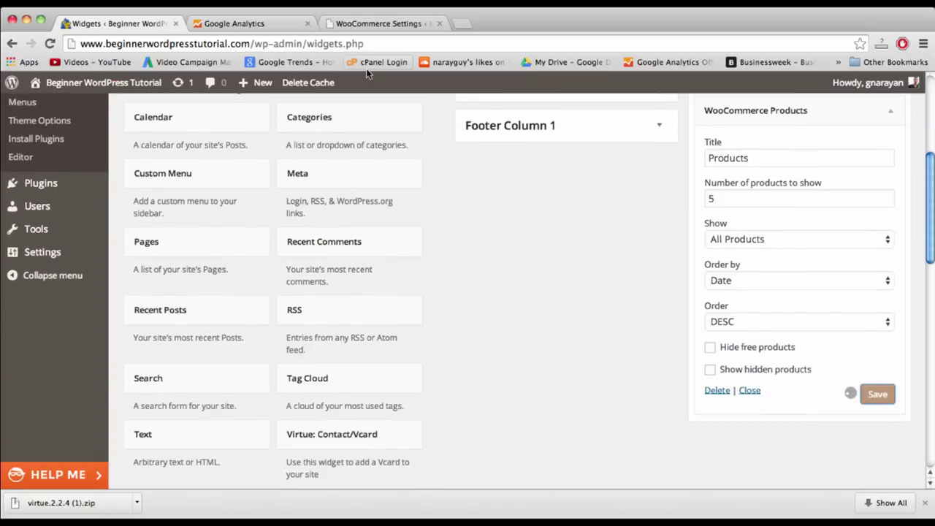
click(396, 25)
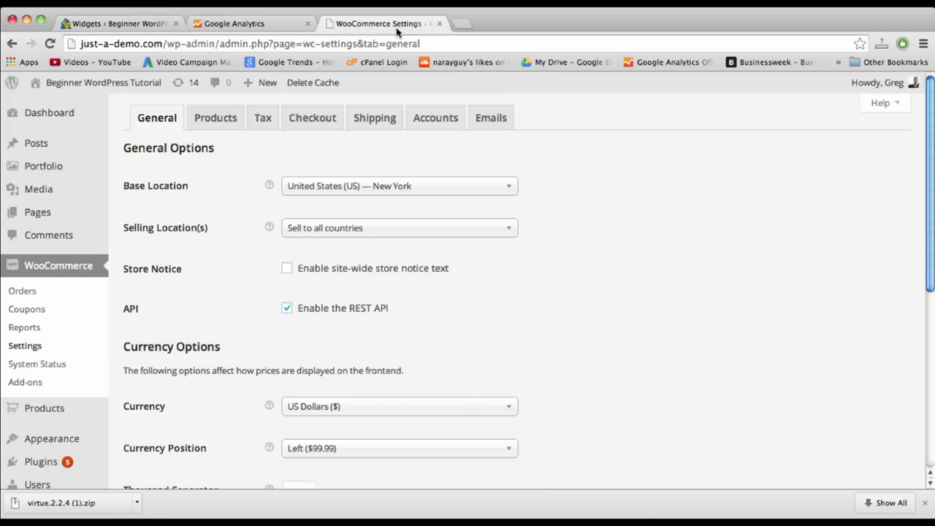
click(103, 25)
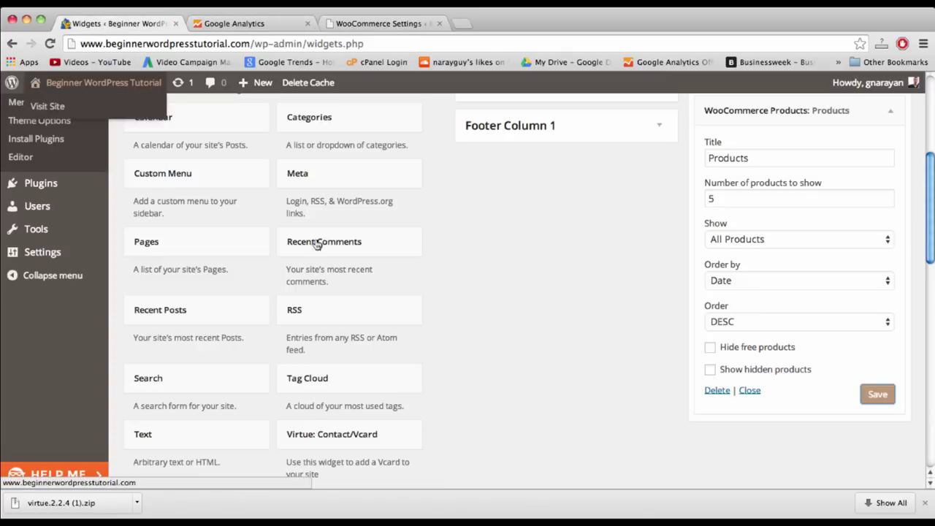
scroll(417, 349, up, 5)
scroll(98, 252, down, 3)
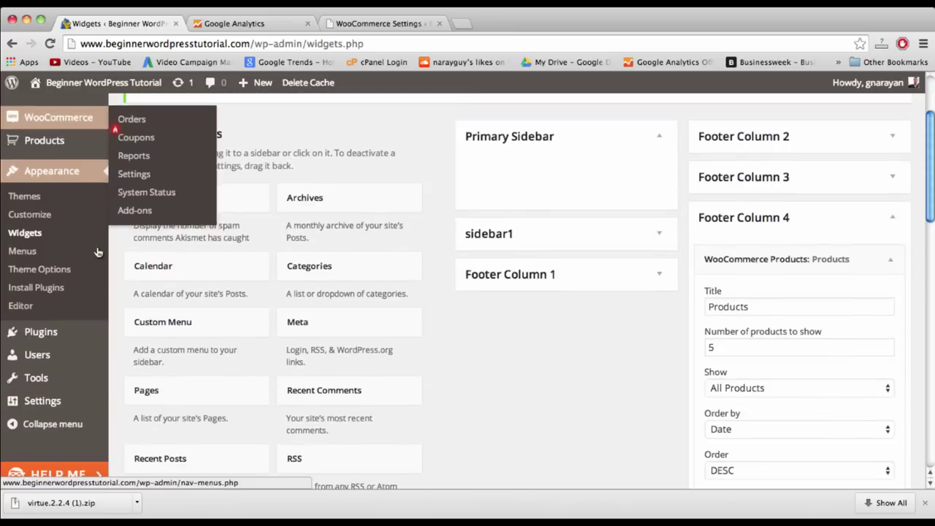
- Assign the main menu to Footer Navigation alongside Primary and save the menu
click(27, 251)
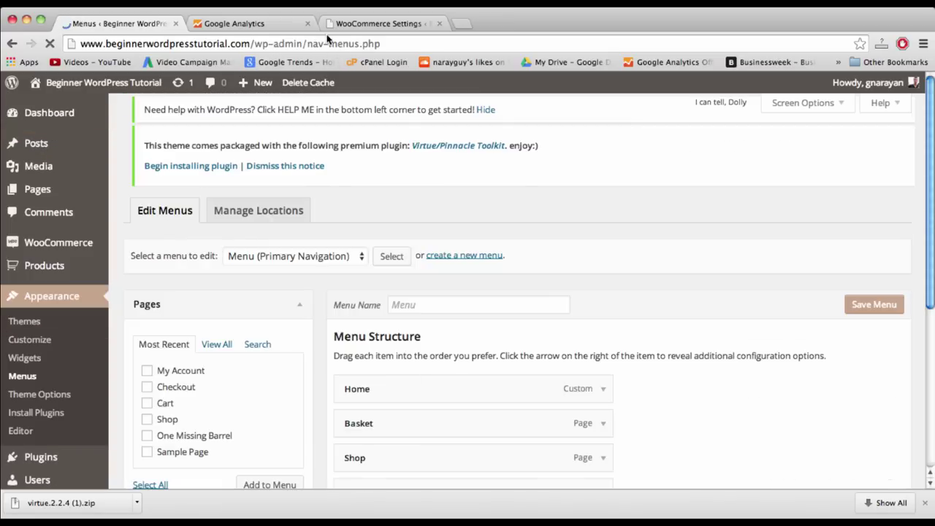
scroll(657, 323, down, 5)
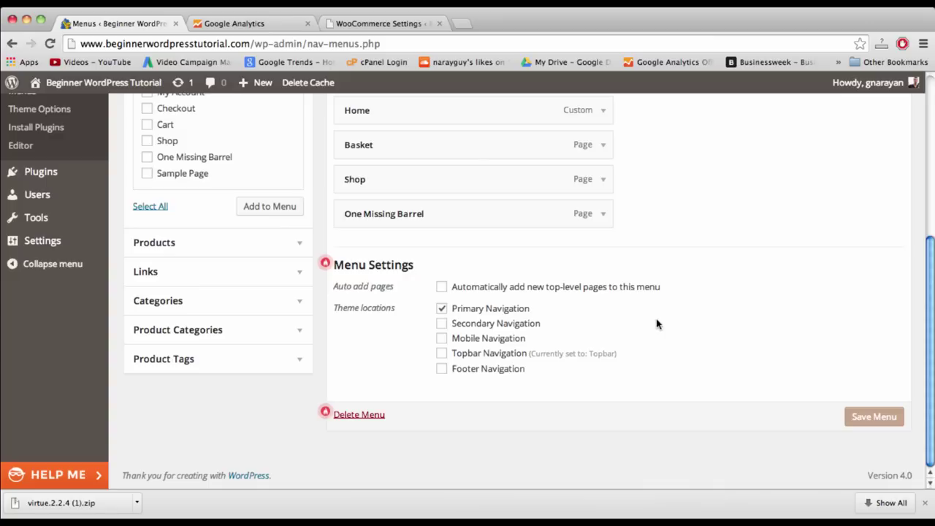
scroll(460, 393, up, 5)
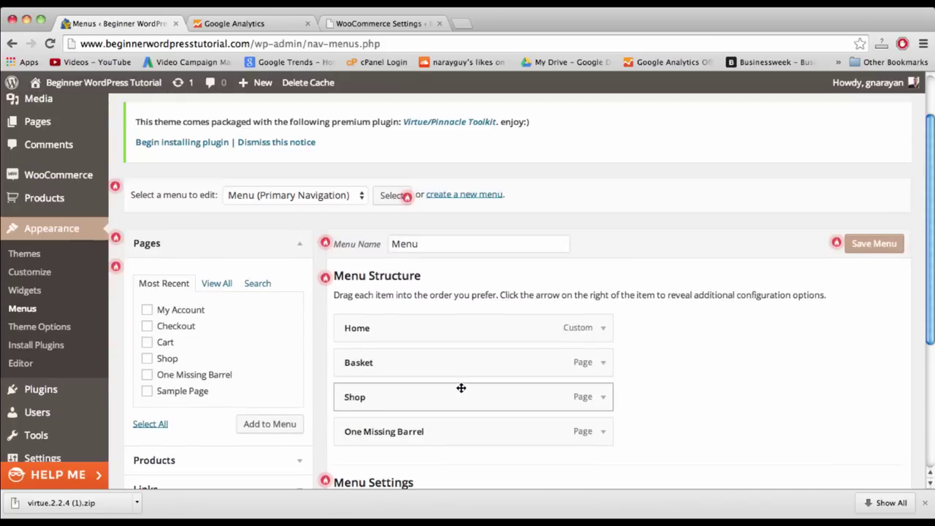
scroll(464, 352, down, 5)
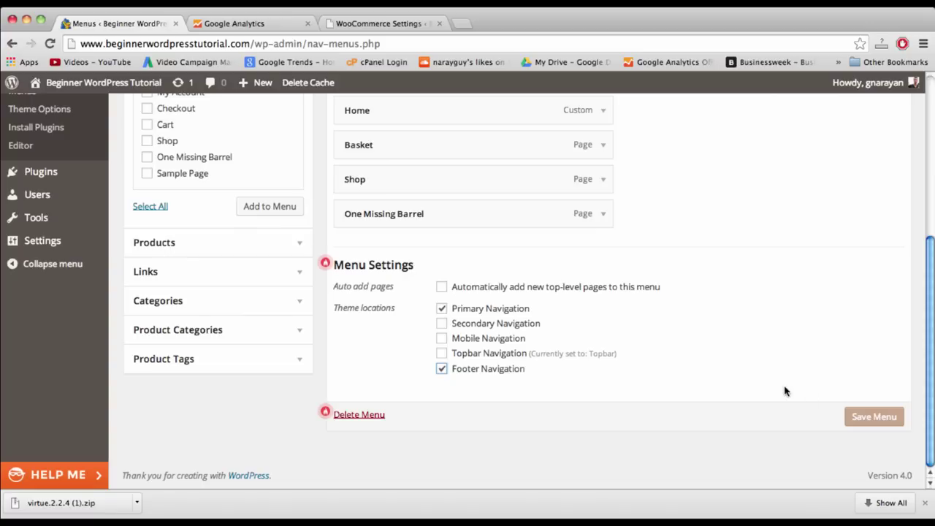
click(868, 417)
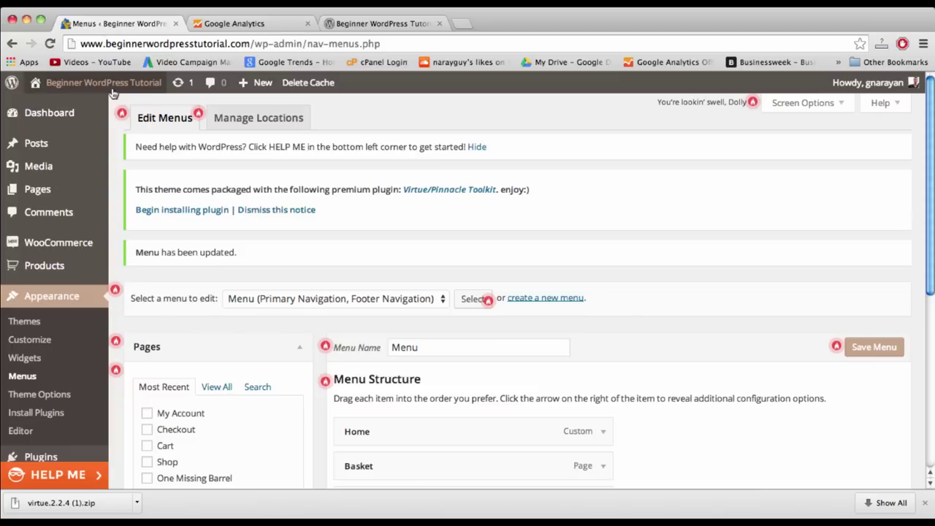
mouse_move(113, 92)
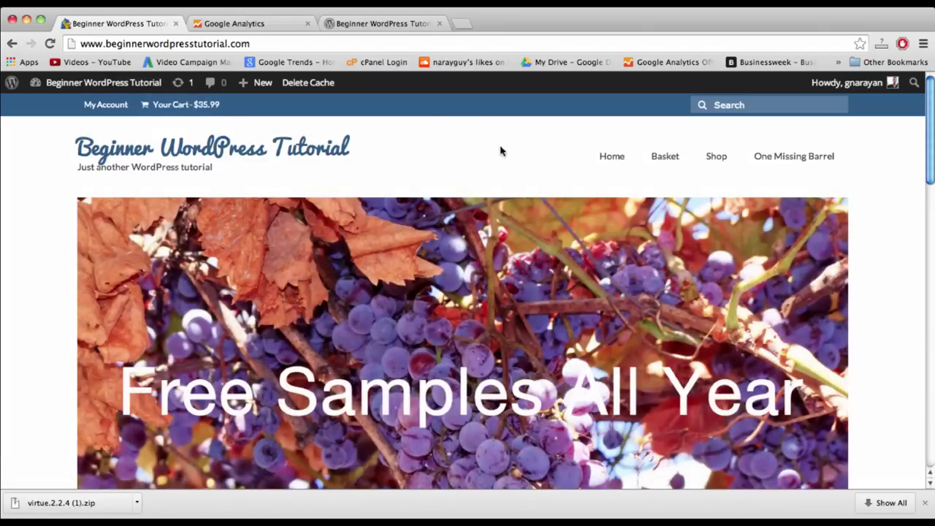
scroll(506, 150, down, 6)
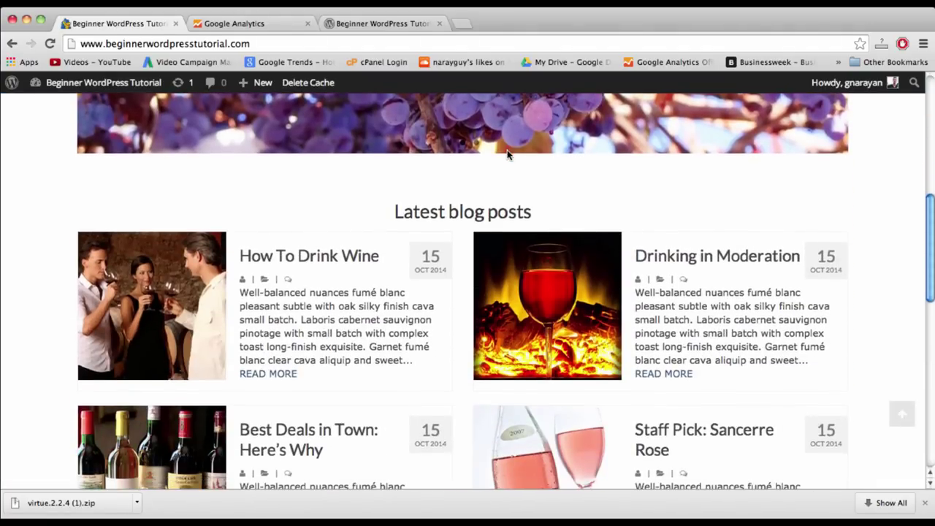
scroll(437, 214, down, 7)
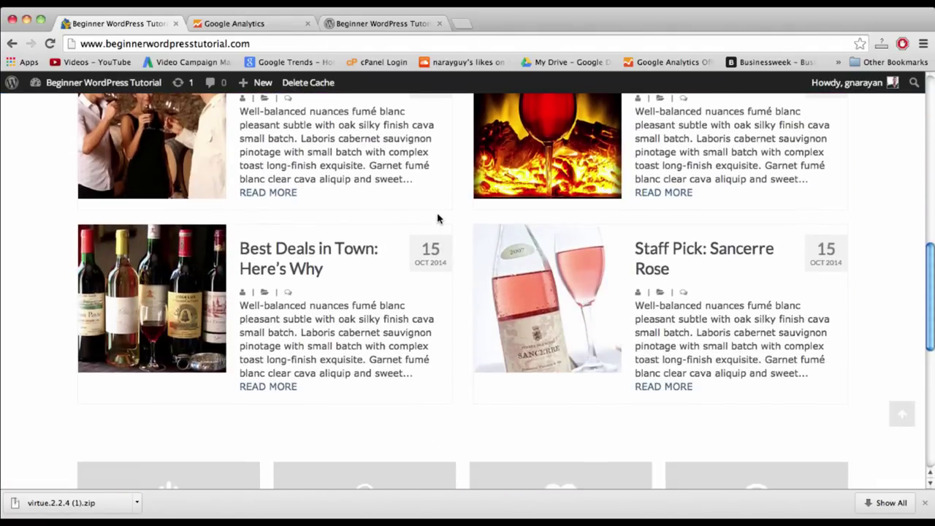
scroll(438, 219, down, 2)
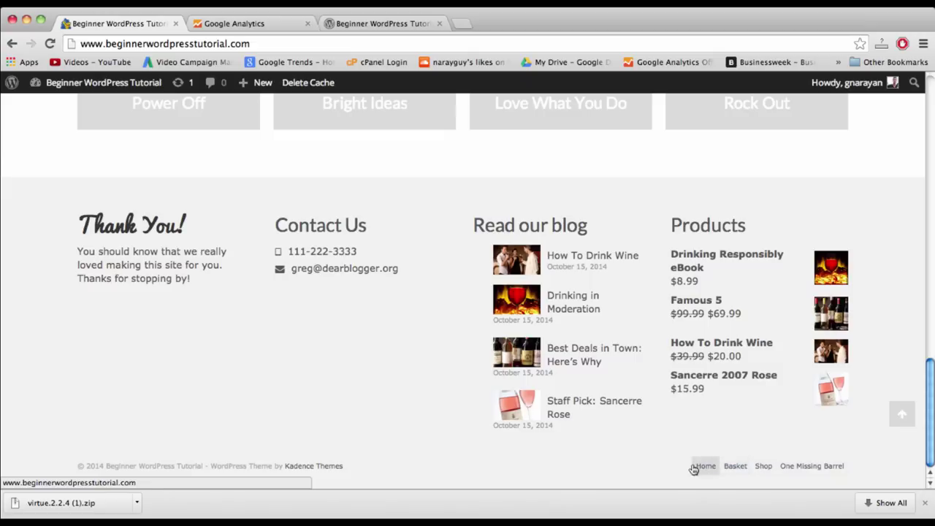
click(901, 418)
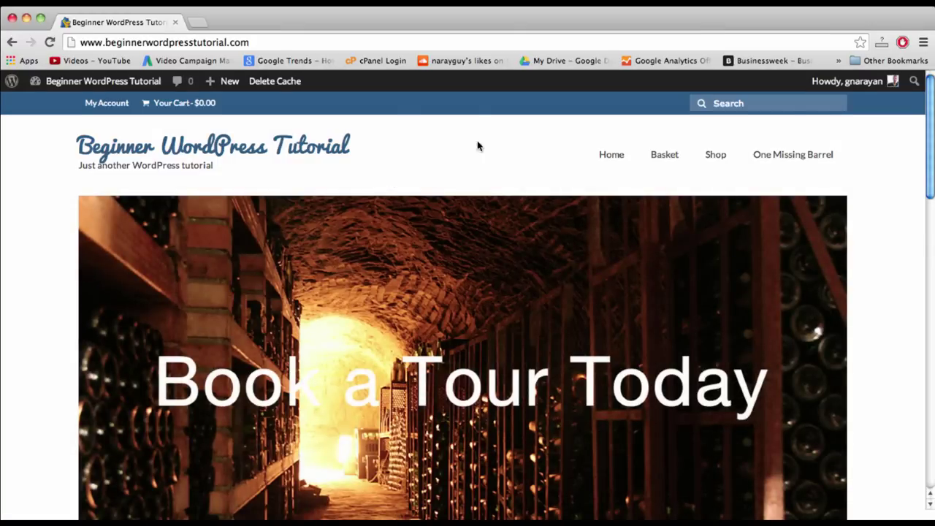
- Search 'webmaster tools' in a new tab and open the Google Webmaster Tools result
click(196, 24)
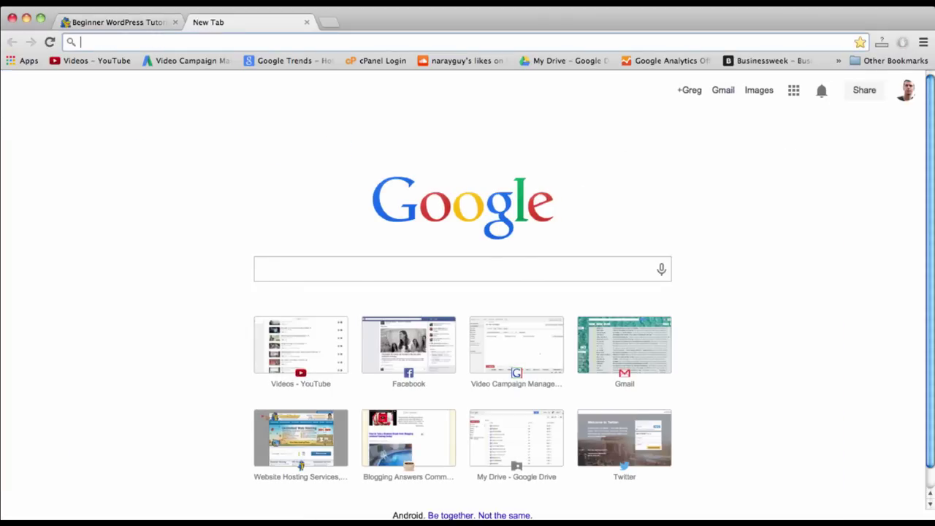
text(webmaster tool)
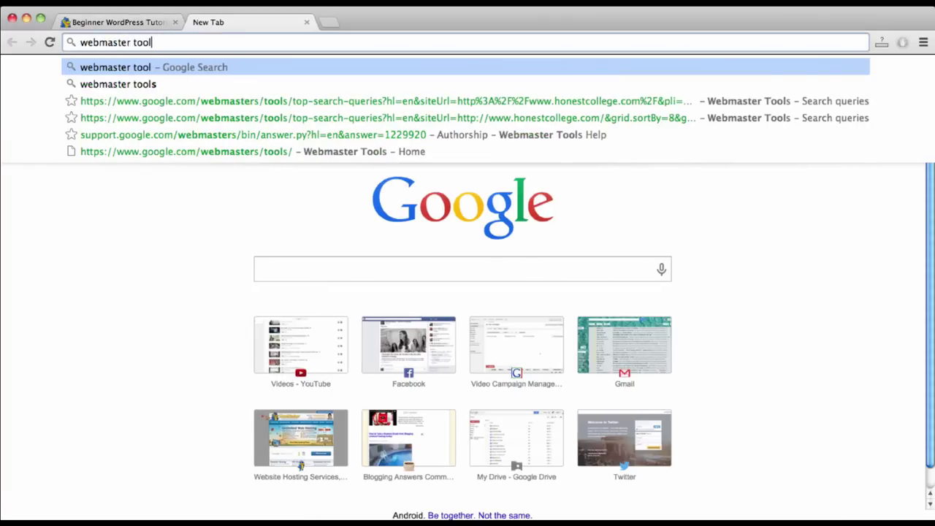
text(s)
key(Return)
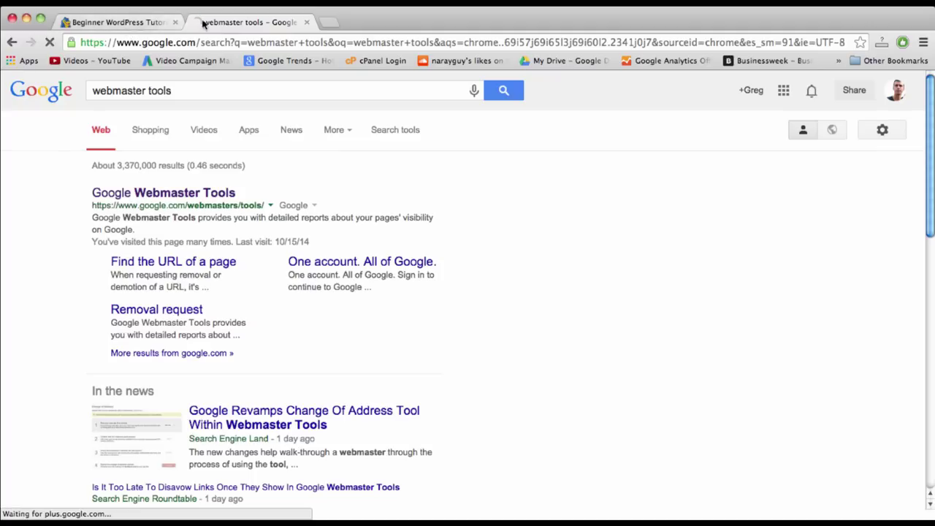
click(124, 22)
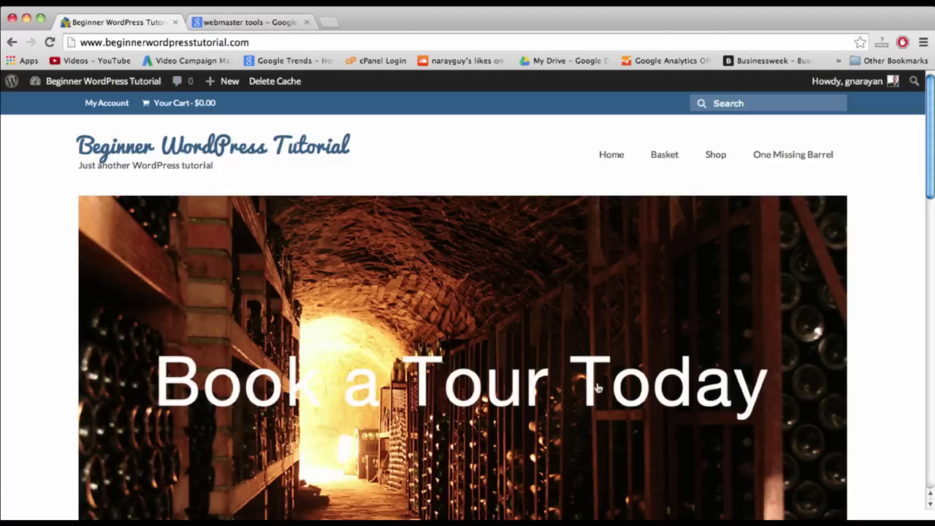
click(234, 24)
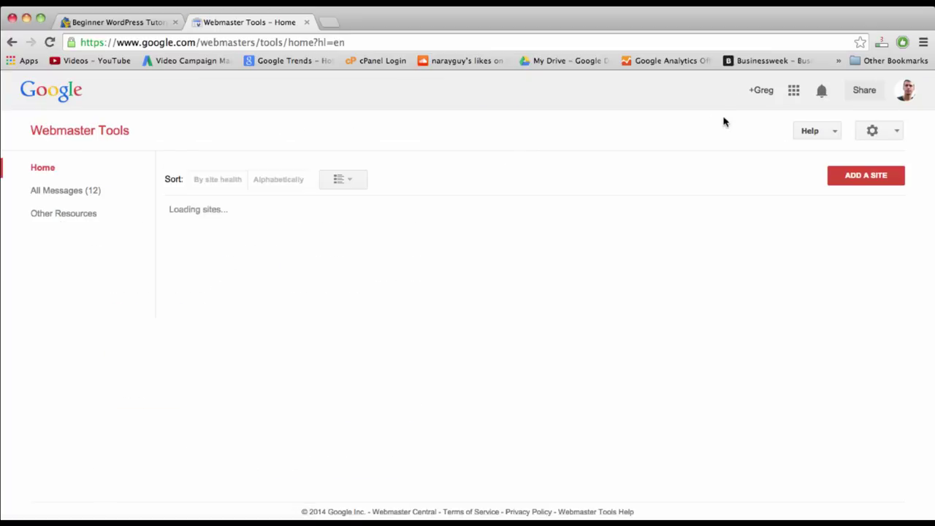
click(860, 184)
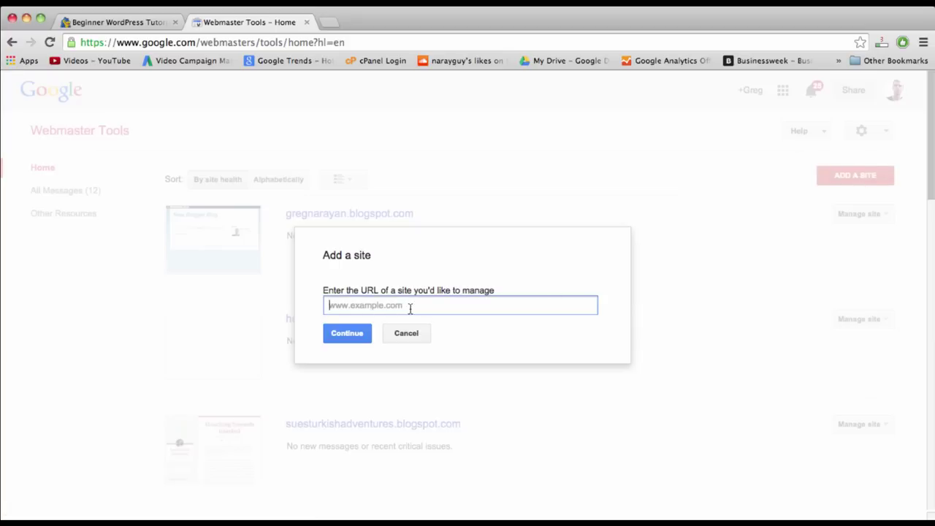
click(95, 23)
click(133, 45)
key(super+c)
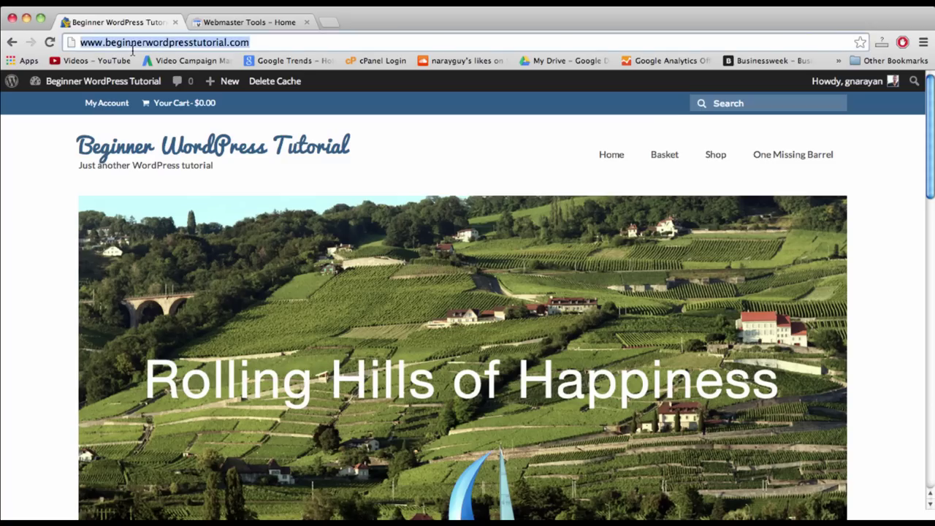
click(256, 22)
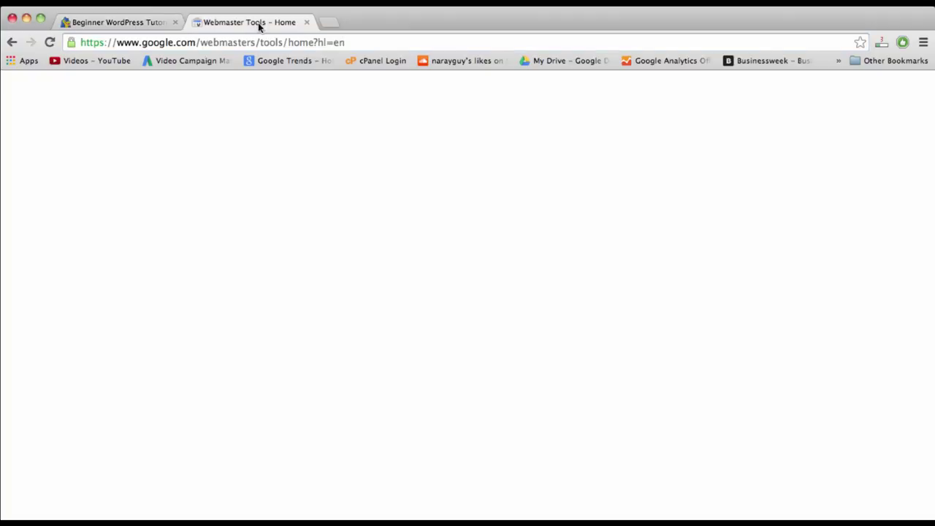
key(super+v)
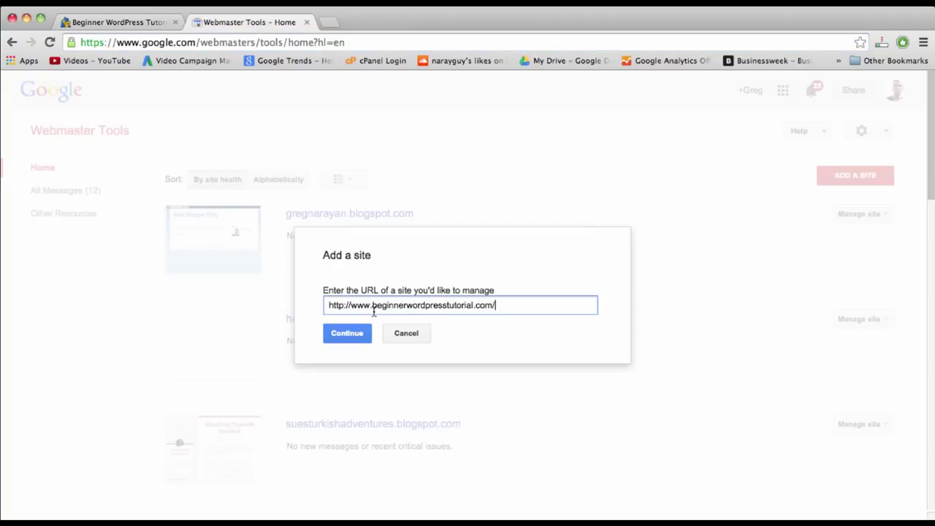
click(357, 334)
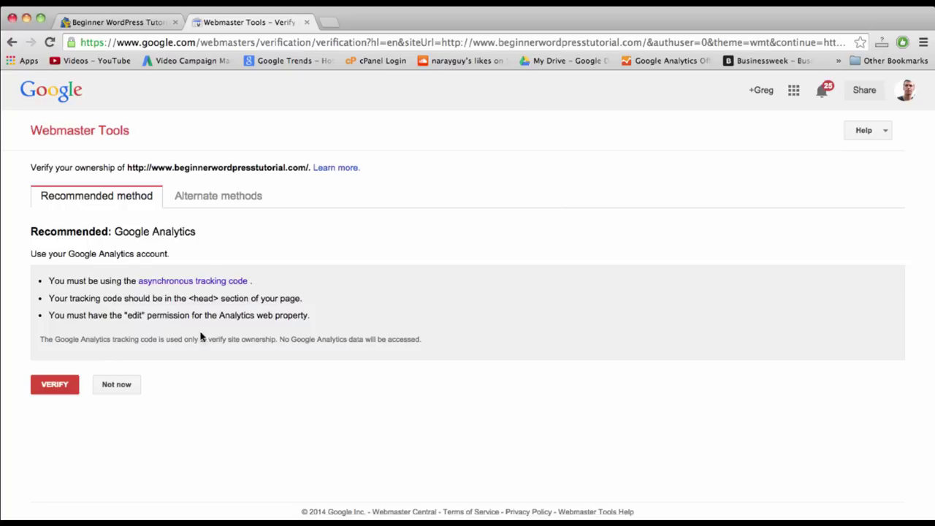
click(56, 387)
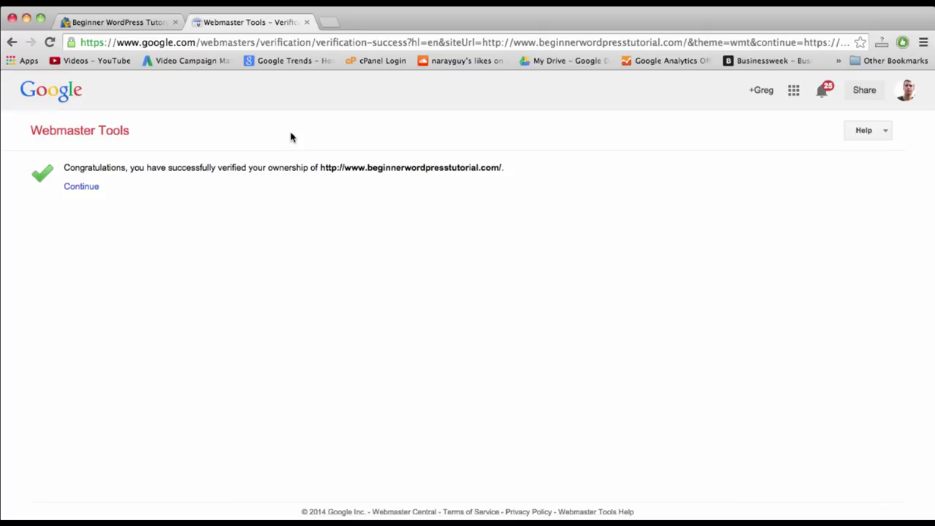
- Load dearblogger.org in a new tab and follow its Launch Pad link to Google's submission page
click(329, 23)
text(dea)
key(Return)
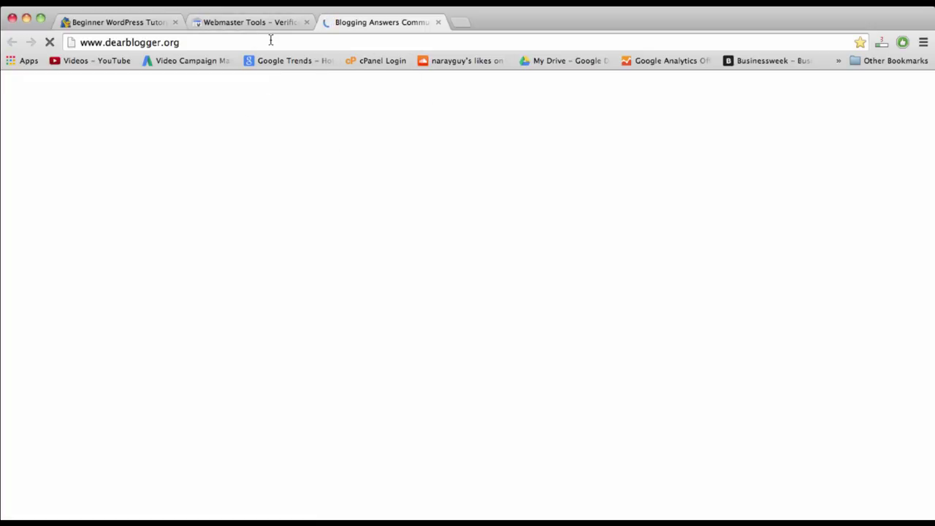
scroll(557, 265, down, 5)
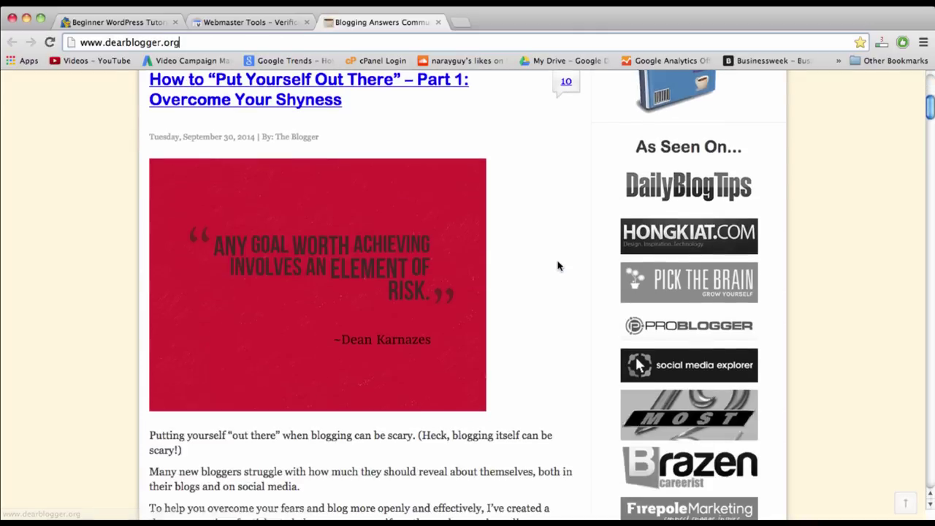
scroll(557, 265, down, 4)
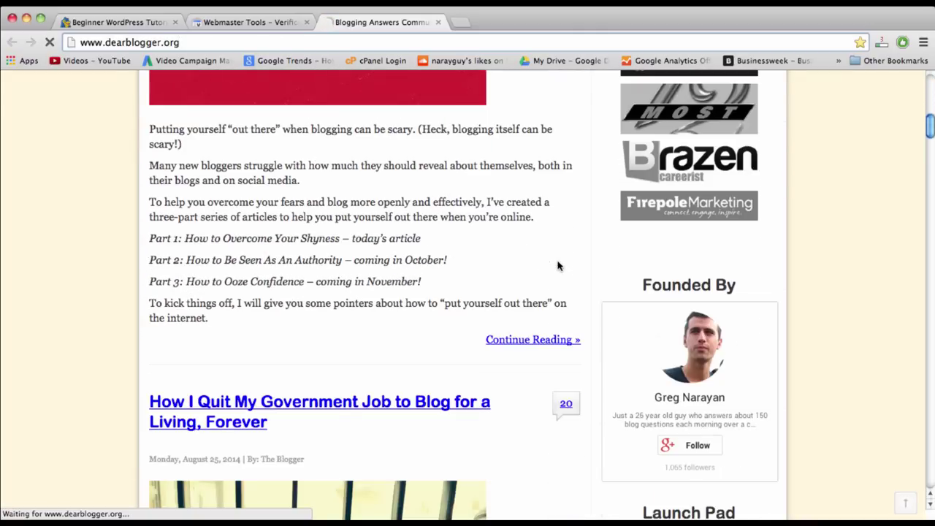
scroll(583, 270, down, 5)
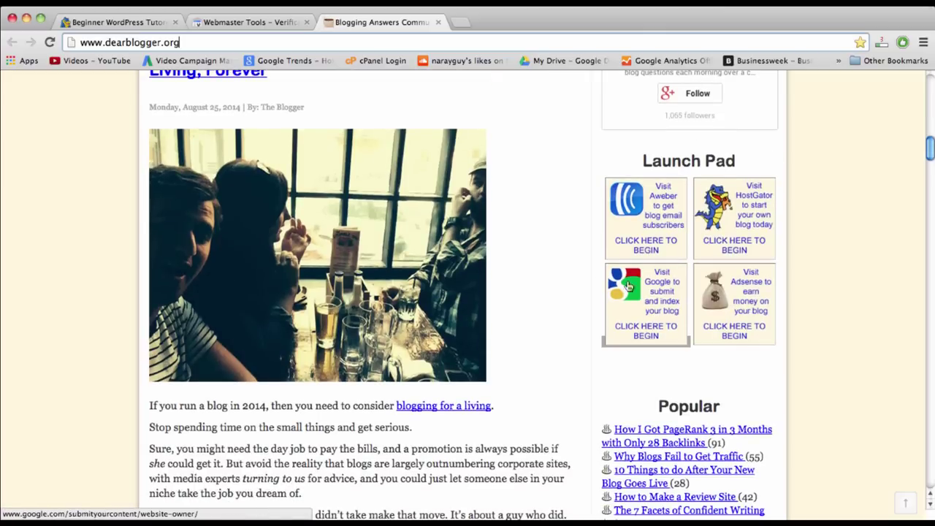
click(638, 304)
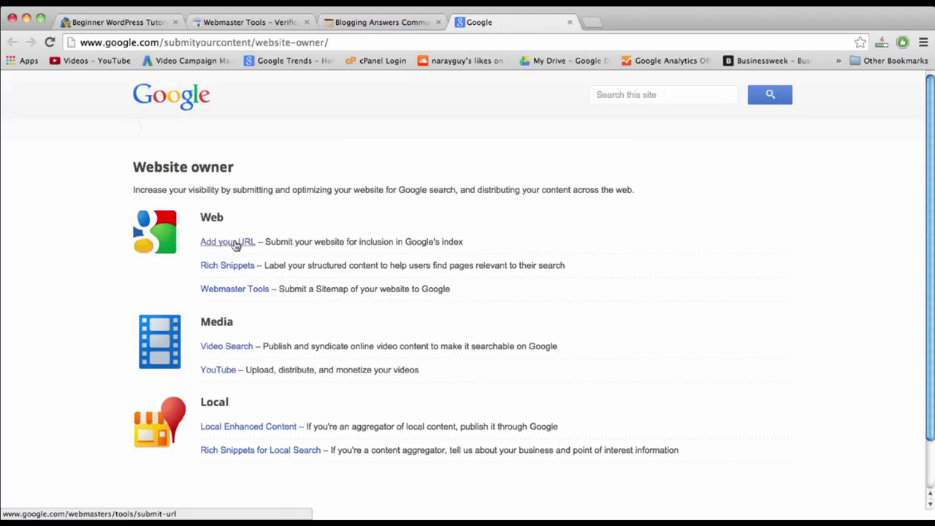
- Submit the site's URL through Google's Add your URL form, answering the captcha
click(235, 243)
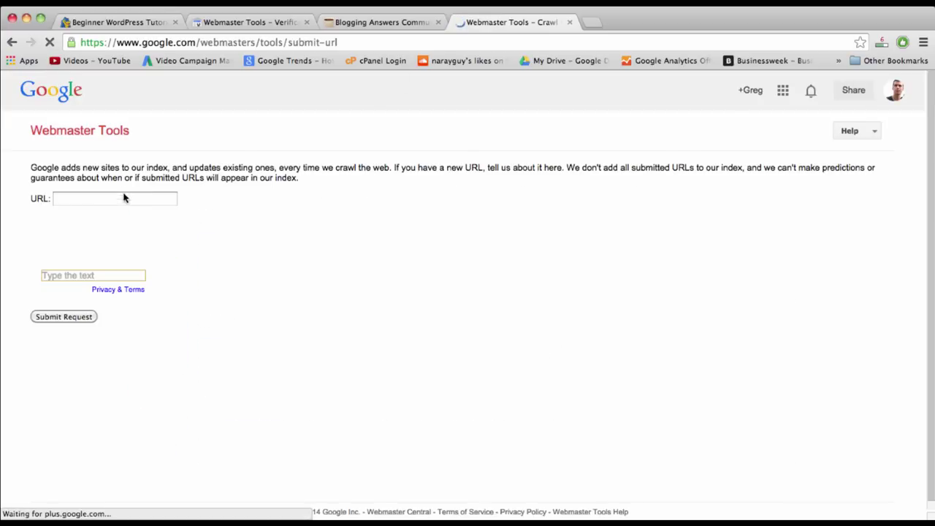
text(beginnerwordpresstutorial.com)
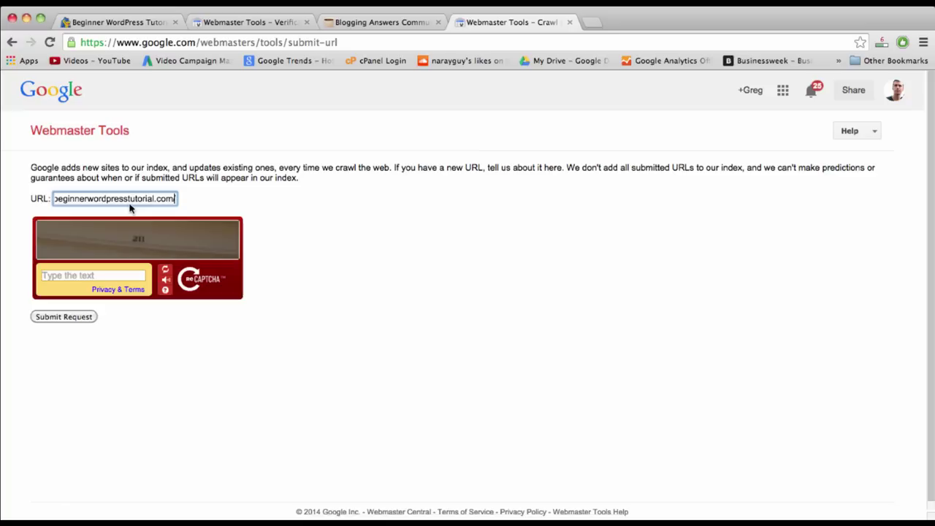
click(70, 275)
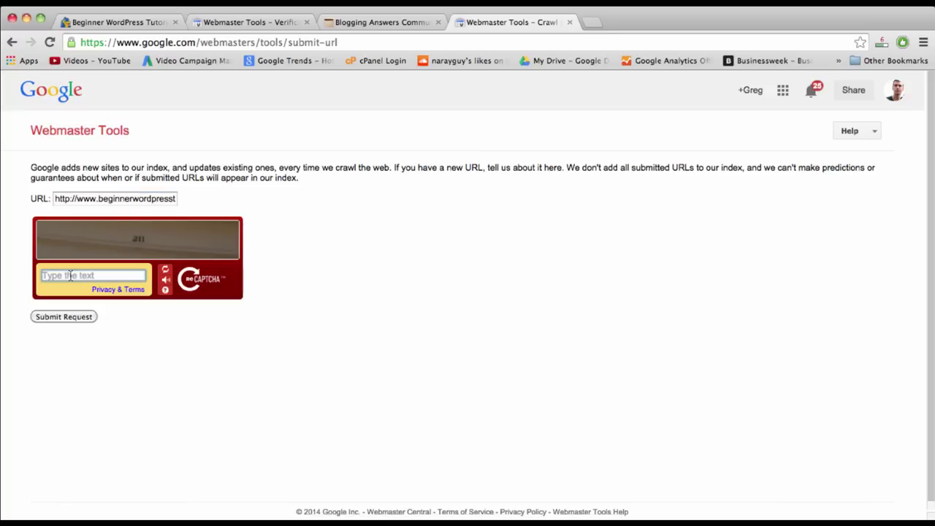
text(211)
click(68, 318)
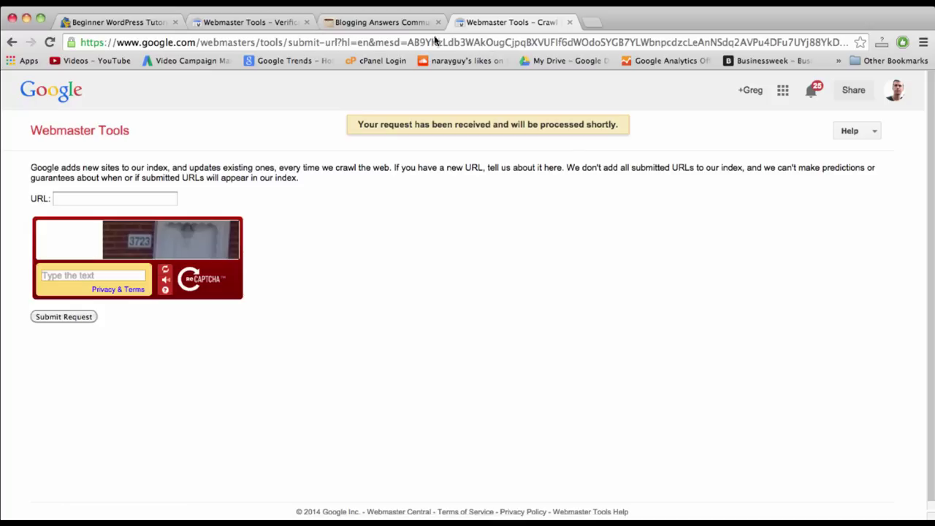
click(251, 23)
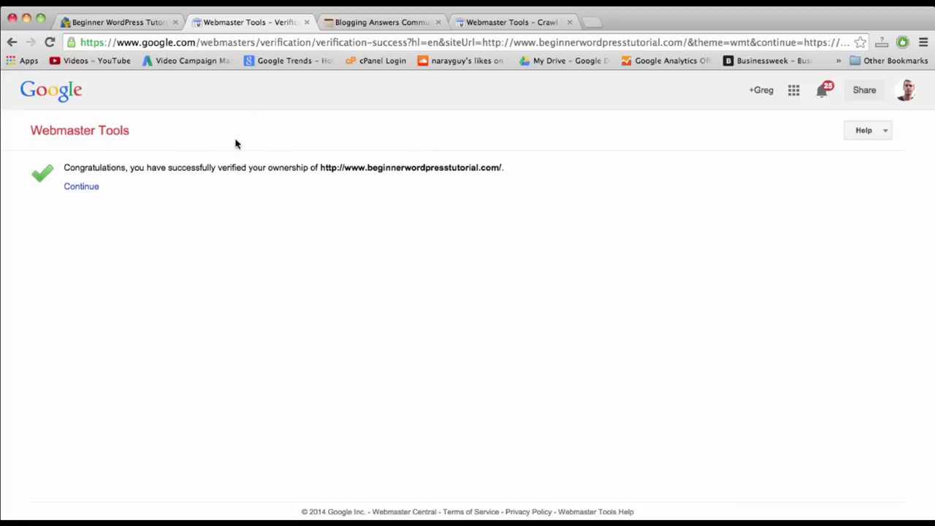
click(517, 25)
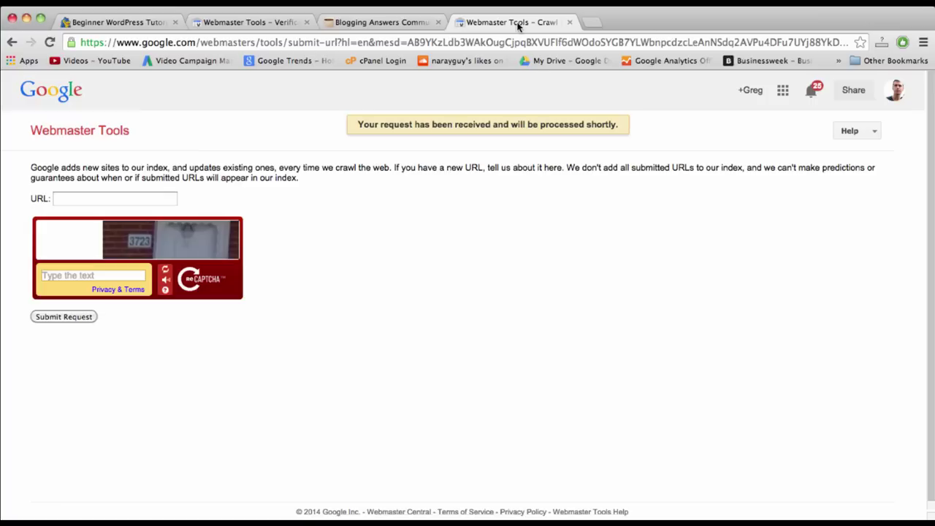